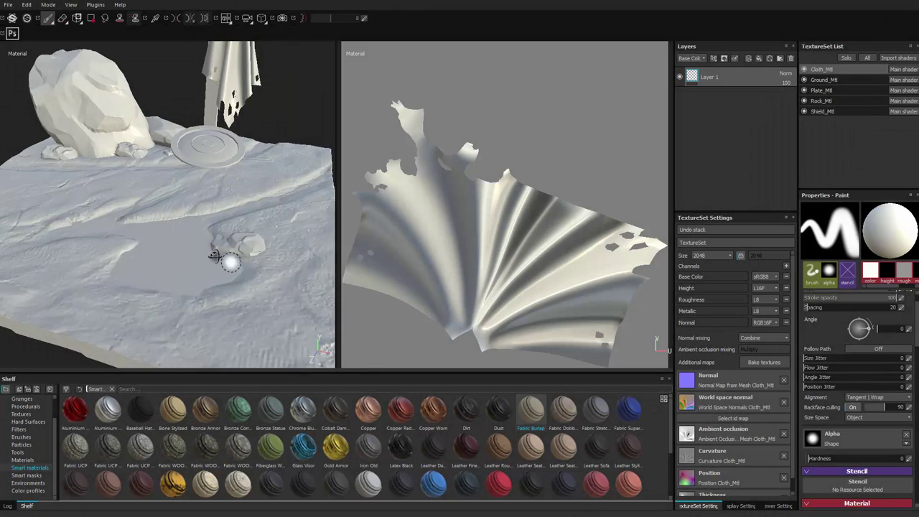
Examine the untextured ground, rocks, shield and hanging cloth from several angles and distances.
{"action": "mouse_move", "coordinate": [230, 256]}
{"action": "left_mouse_down", "text": "alt"}
{"action": "mouse_move", "coordinate": [183, 251]}
{"action": "mouse_move", "coordinate": [134, 184]}
{"action": "mouse_move", "coordinate": [238, 238]}
{"action": "left_mouse_up", "text": "alt"}
{"action": "right_click_drag", "start_coordinate": [238, 238], "coordinate": [232, 273], "text": "alt"}
{"action": "left_click_drag", "start_coordinate": [232, 273], "coordinate": [161, 213], "text": "alt"}
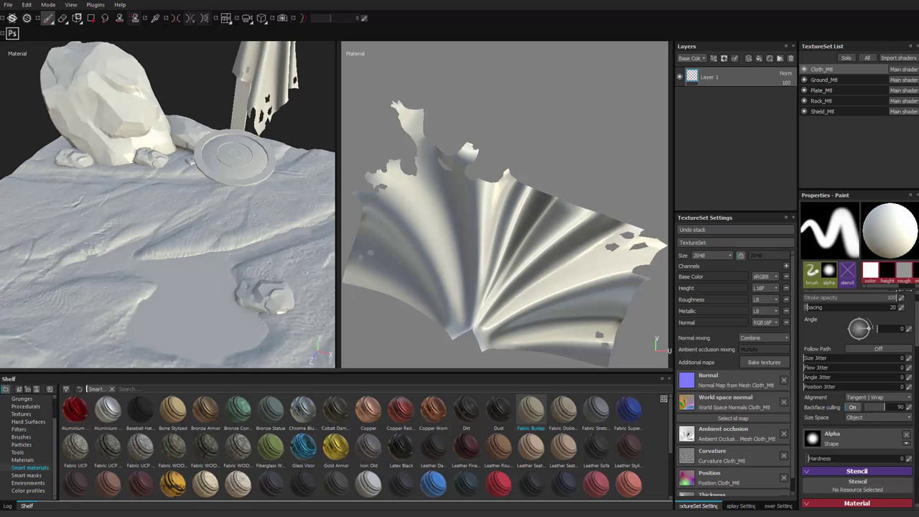
{"action": "right_click_drag", "start_coordinate": [130, 251], "coordinate": [132, 206], "text": "alt"}
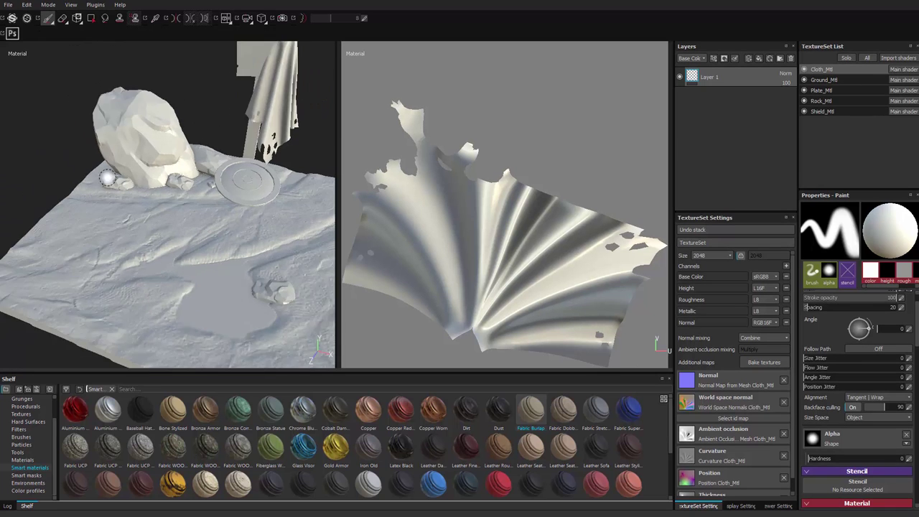
{"action": "left_click_drag", "start_coordinate": [133, 206], "coordinate": [161, 199], "text": "alt"}
{"action": "right_click_drag", "start_coordinate": [162, 199], "coordinate": [164, 232], "text": "alt"}
{"action": "left_click_drag", "start_coordinate": [164, 231], "coordinate": [169, 265], "text": "alt"}
{"action": "left_click_drag", "start_coordinate": [153, 174], "coordinate": [150, 186], "text": "alt"}
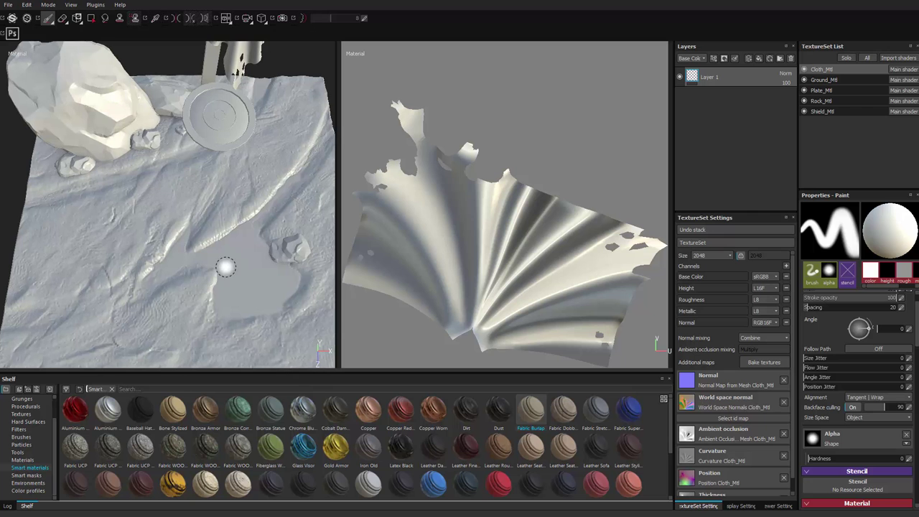
{"action": "middle_click_drag", "start_coordinate": [235, 305], "coordinate": [227, 275], "text": "alt"}
{"action": "right_click_drag", "start_coordinate": [227, 275], "coordinate": [248, 295], "text": "alt"}
{"action": "left_click_drag", "start_coordinate": [248, 296], "coordinate": [226, 291], "text": "alt"}
{"action": "middle_click_drag", "start_coordinate": [163, 229], "coordinate": [213, 311], "text": "alt"}
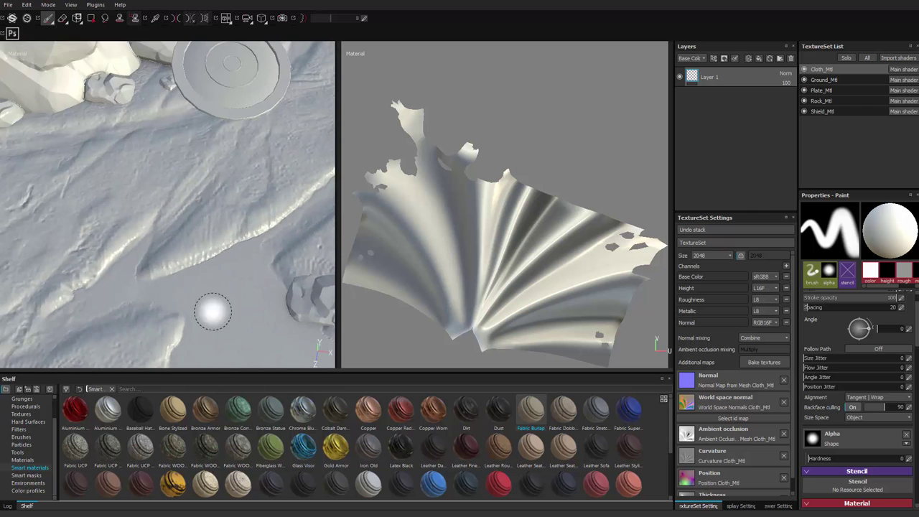
{"action": "left_click_drag", "start_coordinate": [214, 311], "coordinate": [228, 260], "text": "alt"}
{"action": "middle_click_drag", "start_coordinate": [228, 260], "coordinate": [264, 368], "text": "alt"}
{"action": "middle_click_drag", "start_coordinate": [224, 185], "coordinate": [113, 255], "text": "alt"}
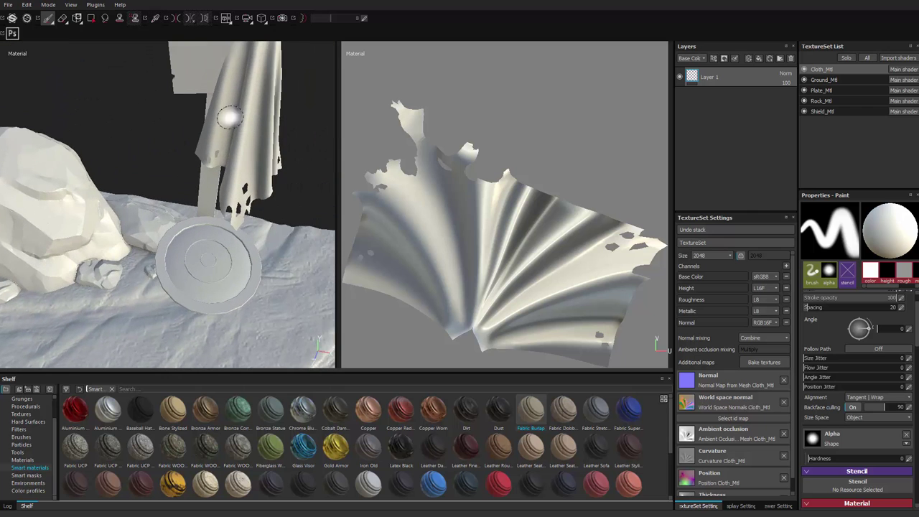
Switch to Polygon Fill to inspect the mesh wireframe across the scene, and return to the Paint tool.
{"action": "left_click", "coordinate": [91, 18]}
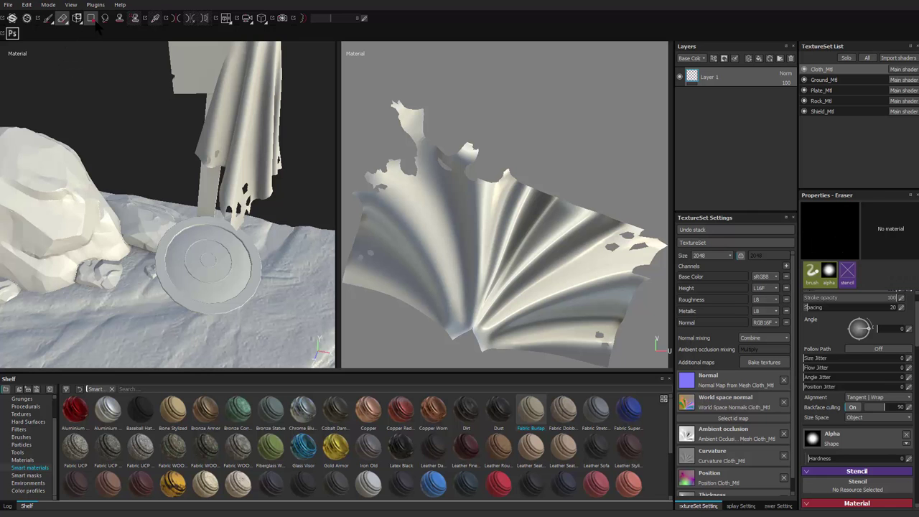
{"action": "left_click_drag", "start_coordinate": [211, 252], "coordinate": [183, 220], "text": "alt"}
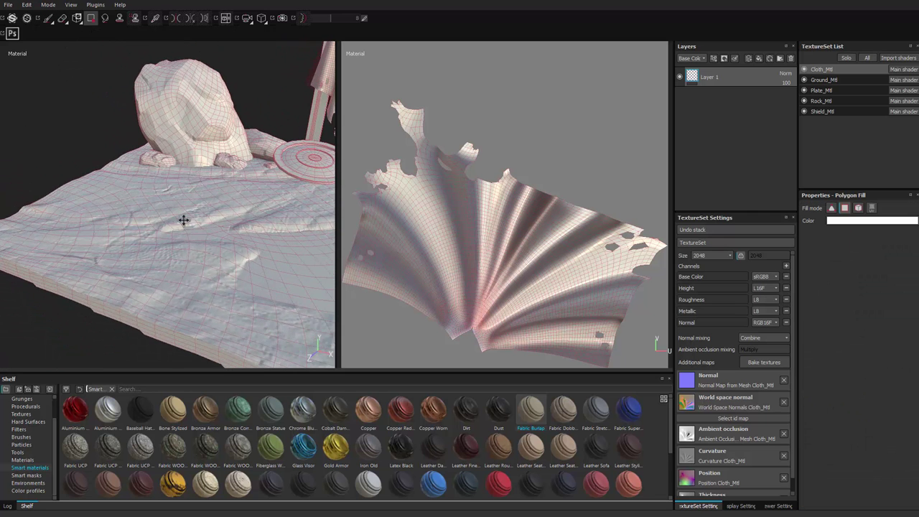
{"action": "right_click_drag", "start_coordinate": [182, 220], "coordinate": [216, 237], "text": "alt"}
{"action": "left_click_drag", "start_coordinate": [216, 237], "coordinate": [240, 250], "text": "alt"}
{"action": "middle_click_drag", "start_coordinate": [240, 250], "coordinate": [209, 260], "text": "alt"}
{"action": "left_click_drag", "start_coordinate": [209, 260], "coordinate": [97, 100], "text": "alt"}
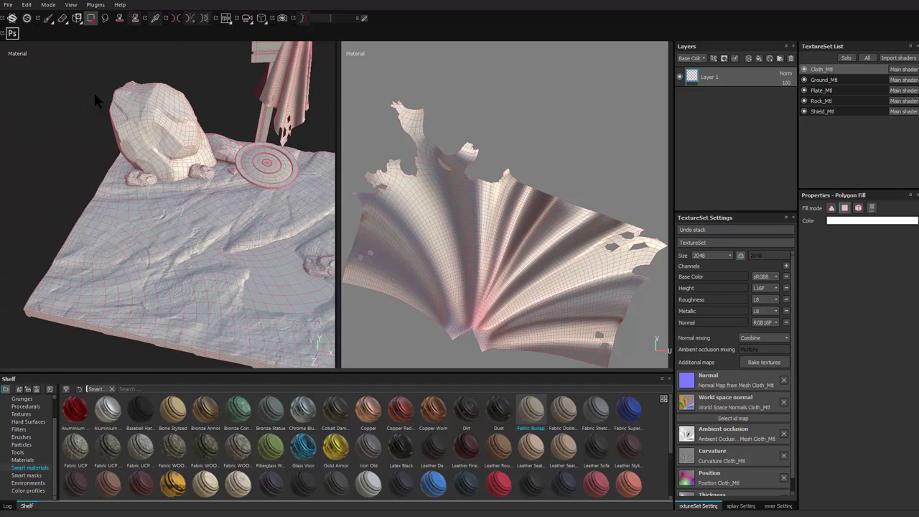
{"action": "left_click", "coordinate": [49, 20]}
In the Ground_Mtl texture set, add a fill layer and name it Ground_Base.
{"action": "mouse_move", "coordinate": [186, 209]}
{"action": "left_mouse_down", "text": "alt"}
{"action": "mouse_move", "coordinate": [183, 238]}
{"action": "mouse_move", "coordinate": [222, 252]}
{"action": "mouse_move", "coordinate": [112, 226]}
{"action": "mouse_move", "coordinate": [222, 244]}
{"action": "left_mouse_up", "text": "alt"}
{"action": "middle_click_drag", "start_coordinate": [222, 244], "coordinate": [236, 242], "text": "alt"}
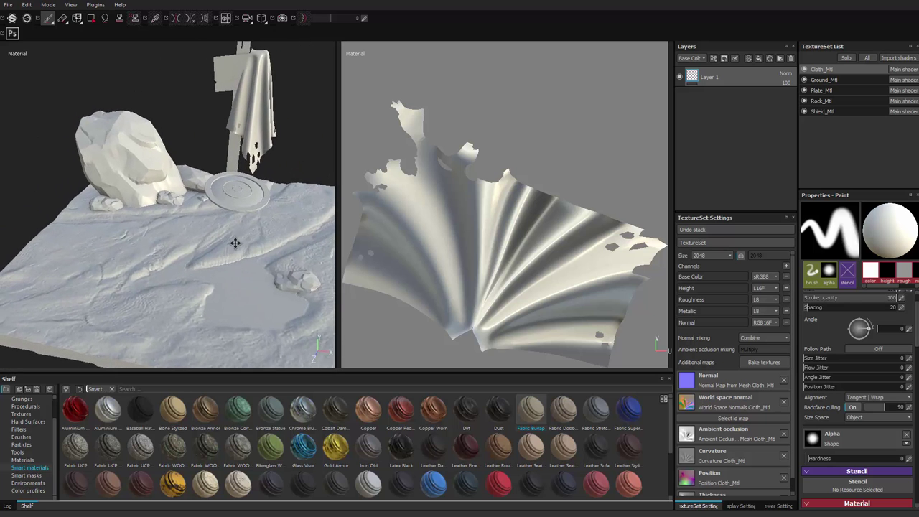
{"action": "right_click_drag", "start_coordinate": [237, 243], "coordinate": [179, 198], "text": "alt"}
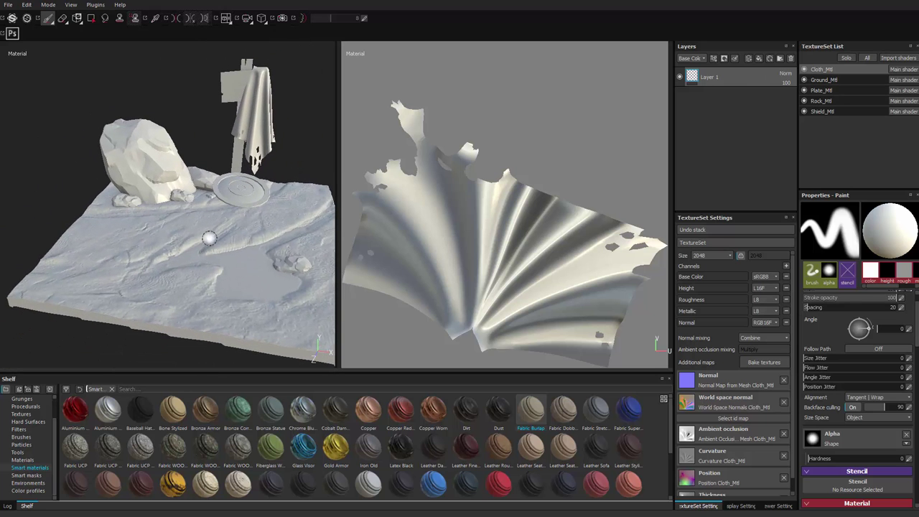
{"action": "right_click_drag", "start_coordinate": [209, 239], "coordinate": [250, 275], "text": "alt"}
{"action": "left_click", "coordinate": [835, 81]}
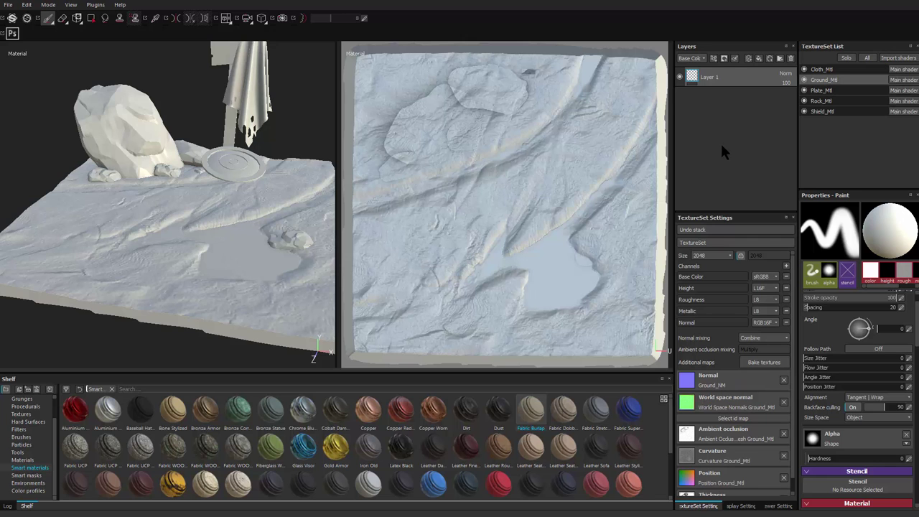
{"action": "left_click", "coordinate": [748, 59]}
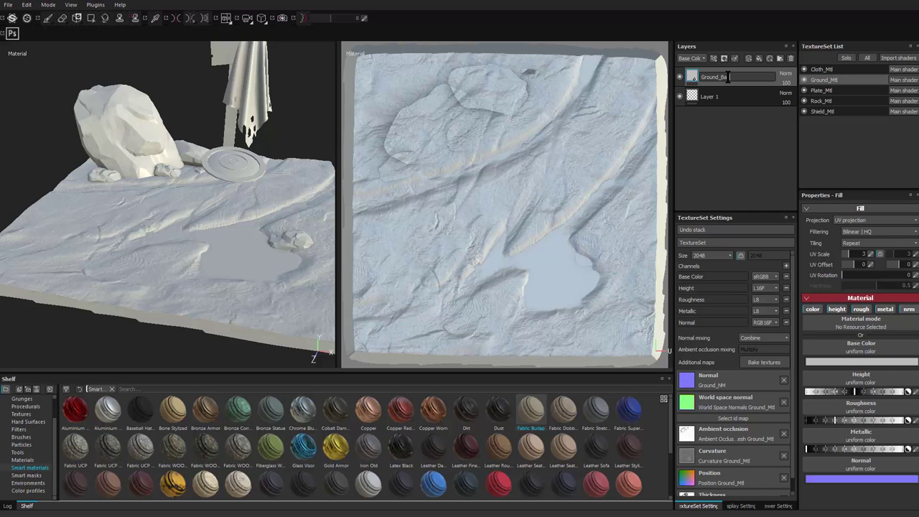
Examine the whole ground slab and how the rocks, shield and signpost sit on it.
{"action": "left_click_drag", "start_coordinate": [188, 220], "coordinate": [174, 185], "text": "alt"}
{"action": "right_click_drag", "start_coordinate": [174, 184], "coordinate": [175, 166], "text": "alt"}
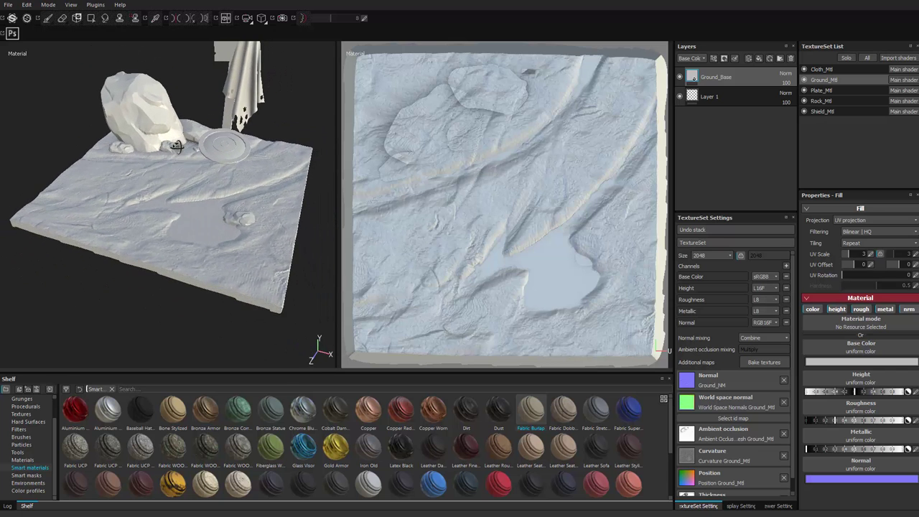
{"action": "left_click_drag", "start_coordinate": [175, 166], "coordinate": [194, 179], "text": "alt"}
{"action": "right_click_drag", "start_coordinate": [194, 179], "coordinate": [203, 193], "text": "alt"}
{"action": "left_click_drag", "start_coordinate": [198, 213], "coordinate": [218, 189], "text": "alt"}
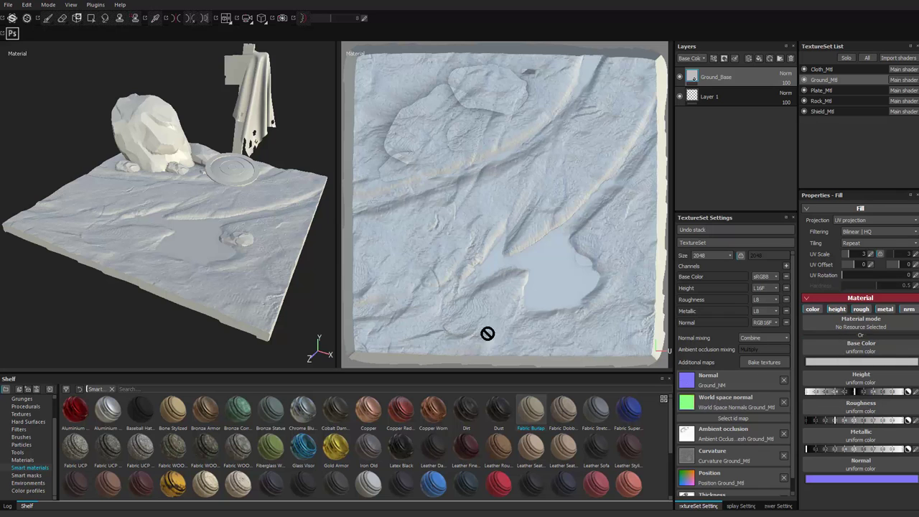
{"action": "left_click_drag", "start_coordinate": [172, 205], "coordinate": [181, 205], "text": "alt"}
{"action": "middle_click_drag", "start_coordinate": [227, 232], "coordinate": [244, 229], "text": "alt"}
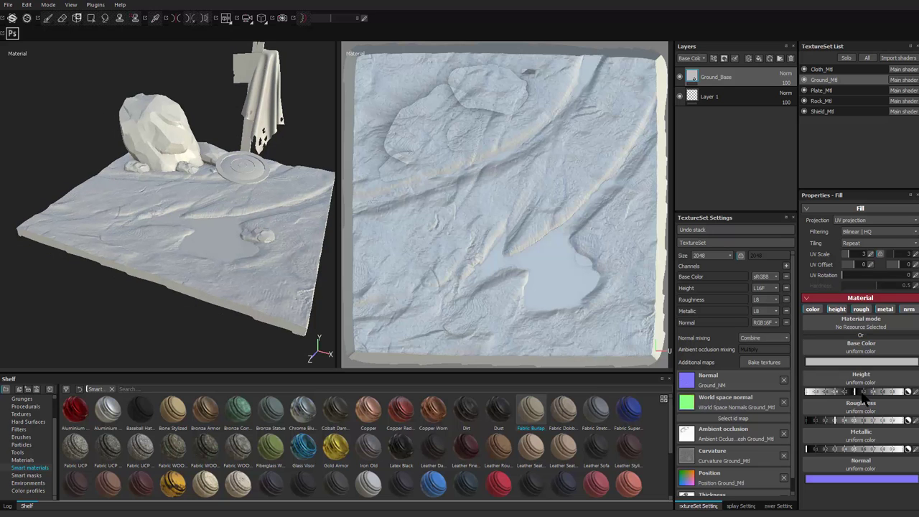
Set the Ground_Base fill's base color to a dark brown of R 0.082, G 0.060, B 0.033.
{"action": "left_click", "coordinate": [862, 361]}
{"action": "left_click_drag", "start_coordinate": [831, 308], "coordinate": [421, 173]}
{"action": "left_click", "coordinate": [461, 234]}
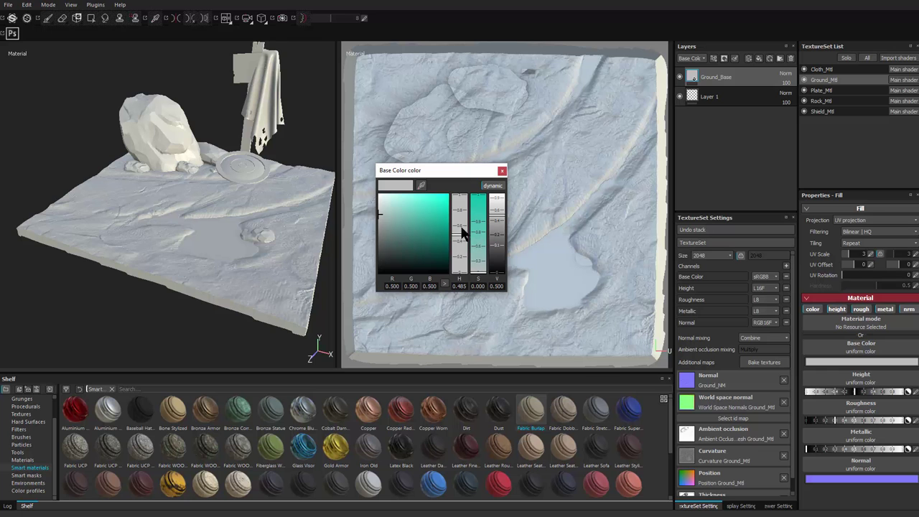
{"action": "left_click_drag", "start_coordinate": [461, 228], "coordinate": [458, 265]}
{"action": "left_click_drag", "start_coordinate": [400, 240], "coordinate": [411, 243]}
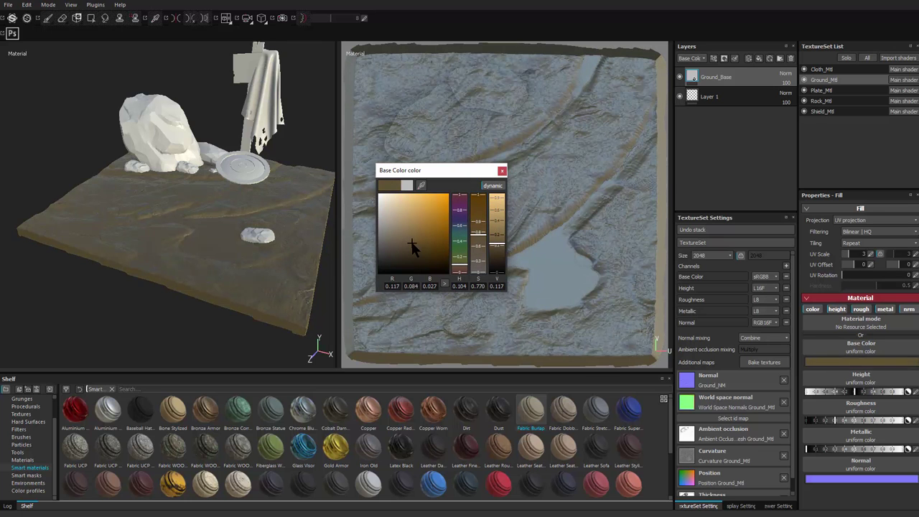
{"action": "left_click_drag", "start_coordinate": [457, 266], "coordinate": [459, 266]}
{"action": "left_click_drag", "start_coordinate": [400, 246], "coordinate": [400, 251]}
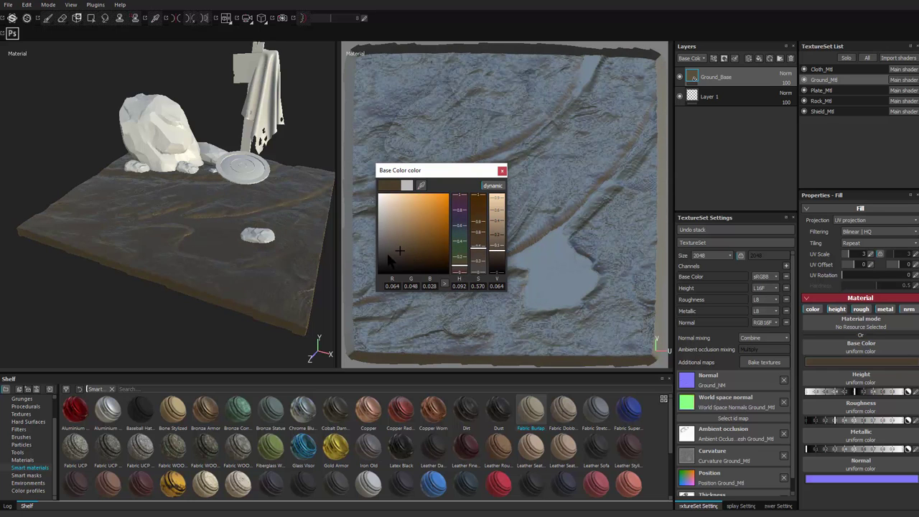
{"action": "mouse_move", "coordinate": [234, 244]}
{"action": "left_mouse_down", "text": "alt"}
{"action": "mouse_move", "coordinate": [242, 263]}
{"action": "mouse_move", "coordinate": [252, 258]}
{"action": "left_mouse_up", "text": "alt"}
{"action": "scroll", "coordinate": [252, 258], "scroll_direction": "up", "scroll_amount": 1}
{"action": "middle_click_drag", "start_coordinate": [252, 259], "coordinate": [233, 248], "text": "alt"}
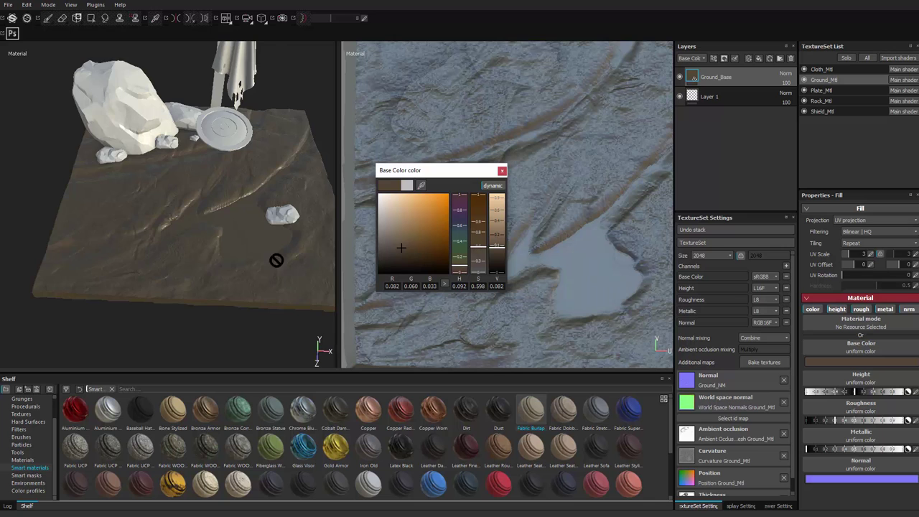
{"action": "left_click_drag", "start_coordinate": [185, 240], "coordinate": [148, 259], "text": "alt"}
{"action": "middle_click_drag", "start_coordinate": [215, 290], "coordinate": [198, 274], "text": "alt"}
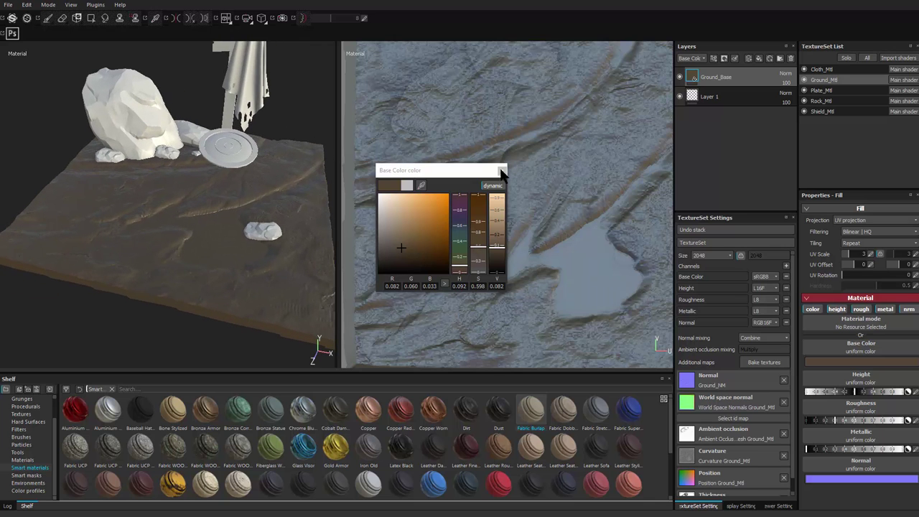
{"action": "left_click", "coordinate": [502, 171]}
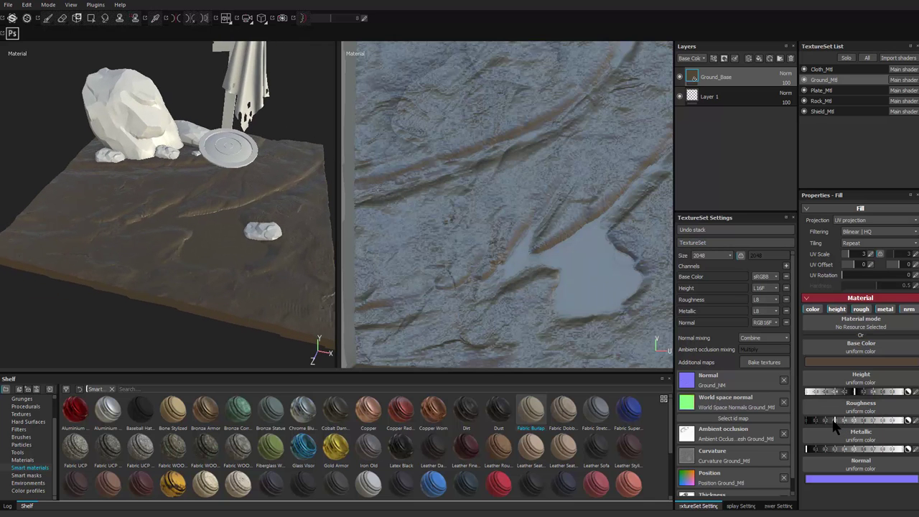
Raise the Ground_Base fill's roughness well above its middle range for a matte soil surface, checking it in both views.
{"action": "left_click_drag", "start_coordinate": [833, 422], "coordinate": [864, 420]}
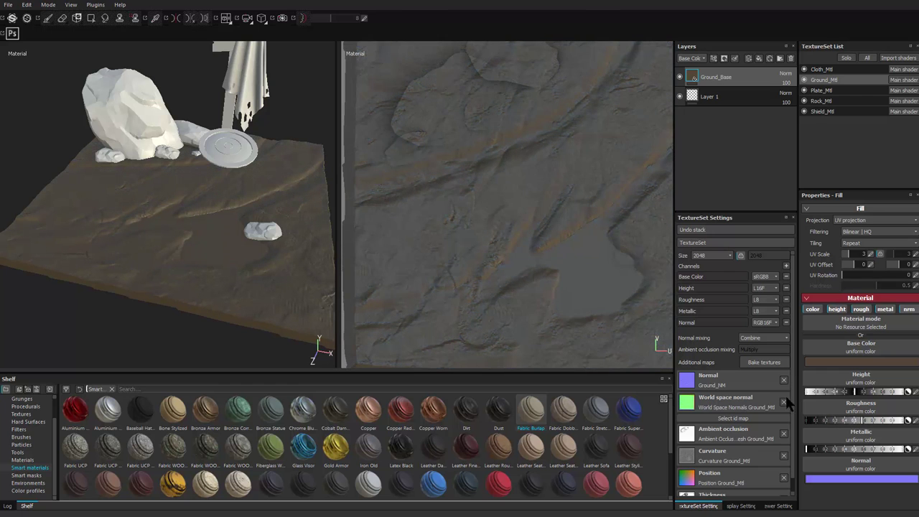
{"action": "middle_click_drag", "start_coordinate": [632, 367], "coordinate": [565, 312], "text": "alt"}
{"action": "right_click_drag", "start_coordinate": [564, 312], "coordinate": [603, 352], "text": "alt"}
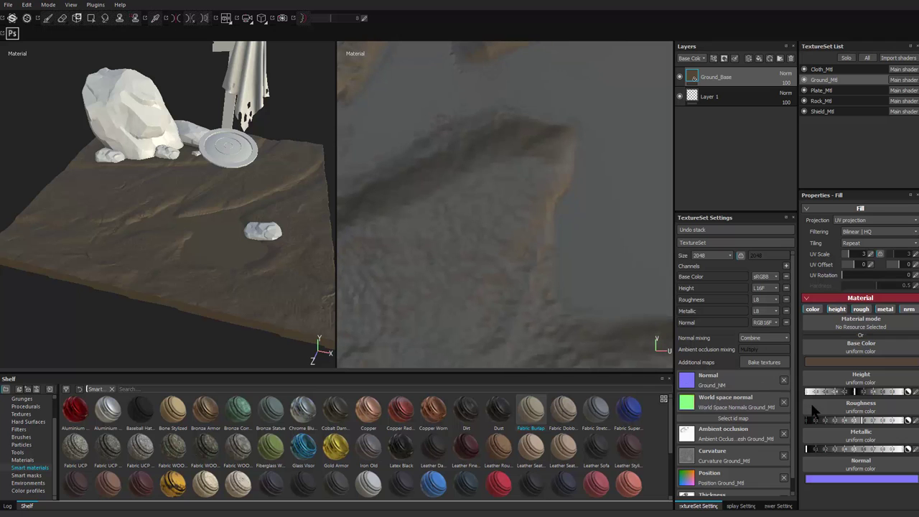
{"action": "left_click_drag", "start_coordinate": [863, 421], "coordinate": [885, 423]}
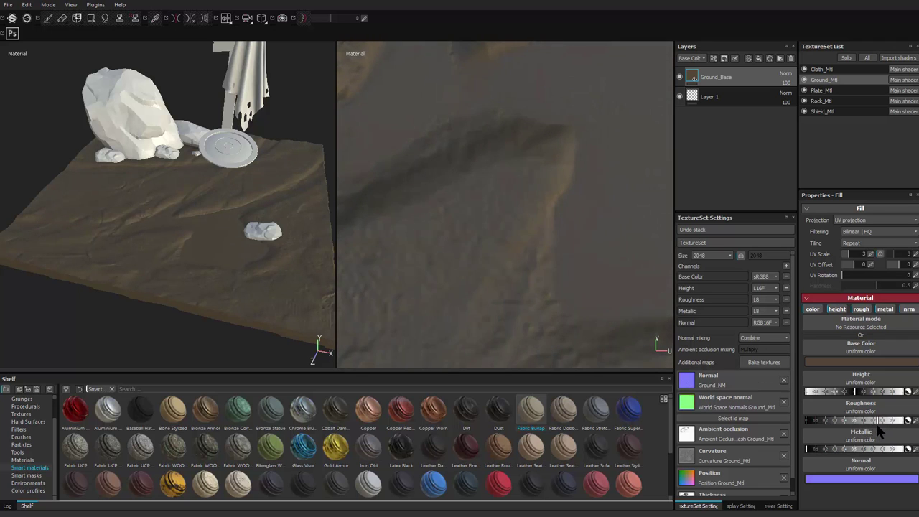
{"action": "right_click_drag", "start_coordinate": [144, 265], "coordinate": [263, 363], "text": "alt"}
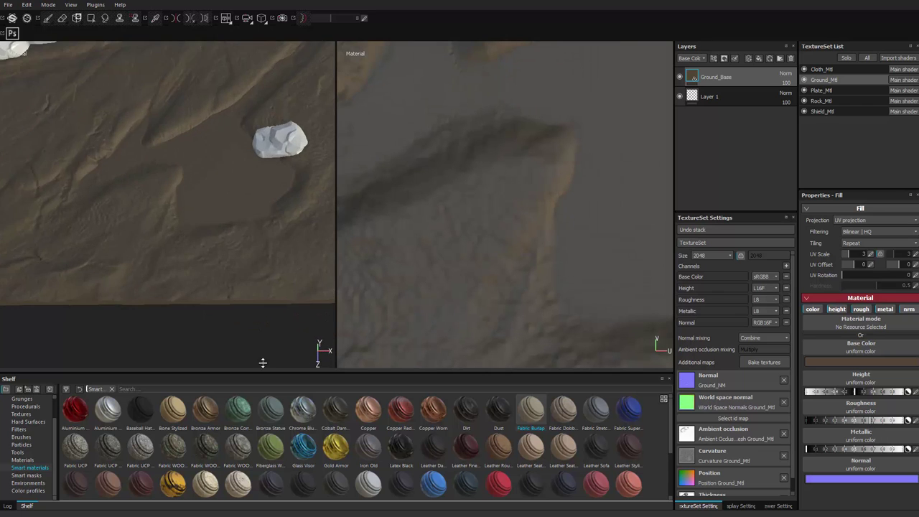
{"action": "left_click_drag", "start_coordinate": [263, 363], "coordinate": [153, 204], "text": "alt"}
{"action": "right_click_drag", "start_coordinate": [154, 204], "coordinate": [143, 172], "text": "alt"}
{"action": "middle_click_drag", "start_coordinate": [143, 172], "coordinate": [146, 214], "text": "alt"}
{"action": "left_click_drag", "start_coordinate": [273, 243], "coordinate": [215, 230], "text": "alt"}
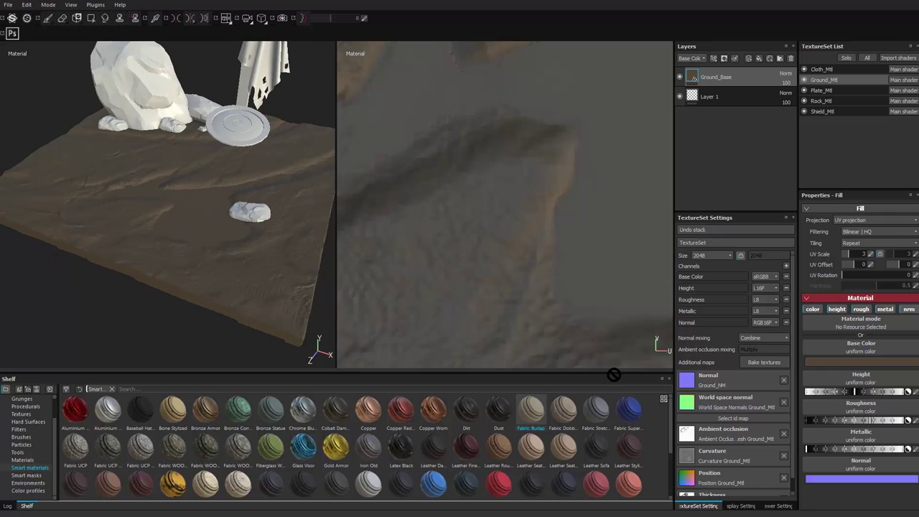
Change the viewer's environment map to bonifacio_aragon_stairs.
{"action": "scroll", "coordinate": [794, 445], "scroll_direction": "down", "scroll_amount": 1}
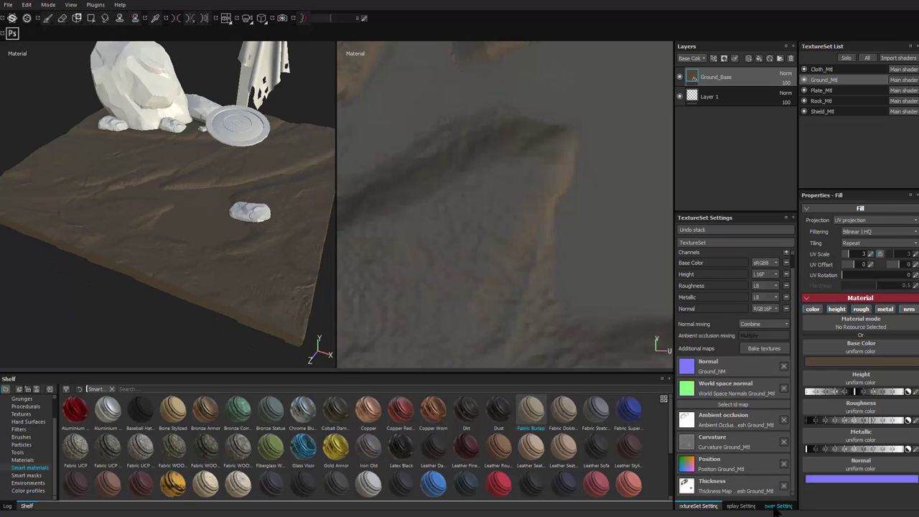
{"action": "left_click", "coordinate": [776, 506]}
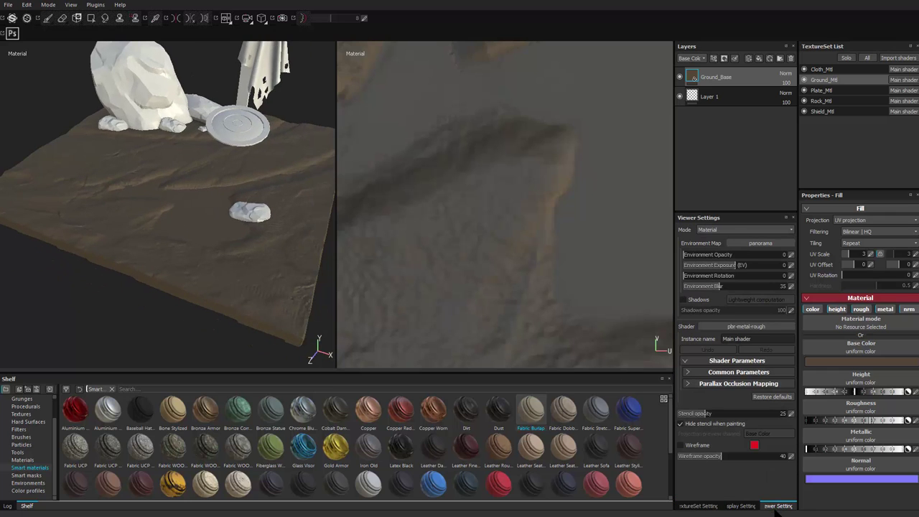
{"action": "left_click", "coordinate": [754, 244]}
{"action": "left_click", "coordinate": [765, 276]}
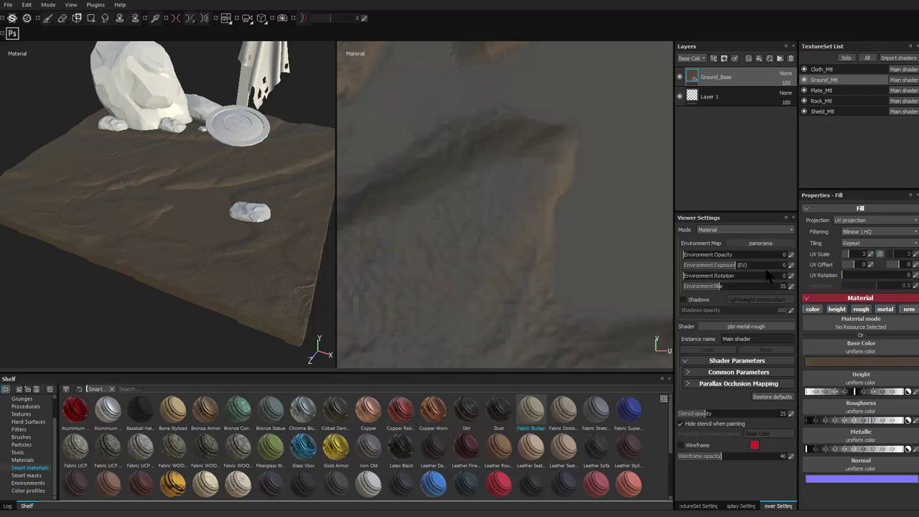
Enable viewport shadows and rotate the environment lighting to 9.
{"action": "left_click_drag", "start_coordinate": [235, 245], "coordinate": [272, 265], "text": "alt"}
{"action": "left_click", "coordinate": [685, 300]}
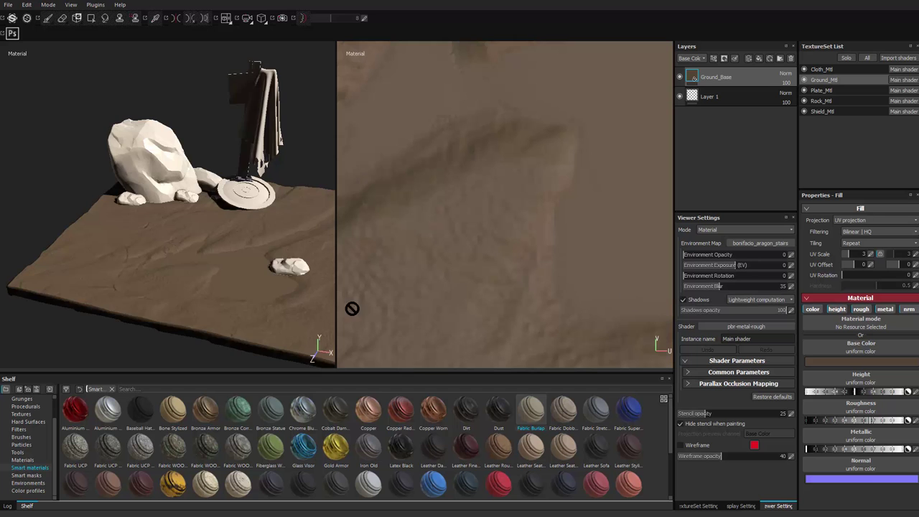
{"action": "right_click_drag", "start_coordinate": [198, 294], "coordinate": [206, 321], "text": "shift"}
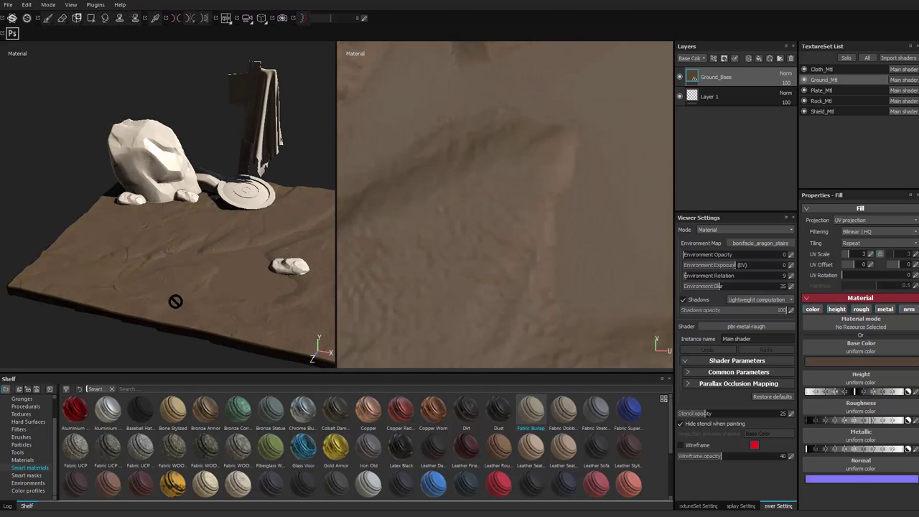
{"action": "left_click_drag", "start_coordinate": [175, 302], "coordinate": [289, 314], "text": "alt"}
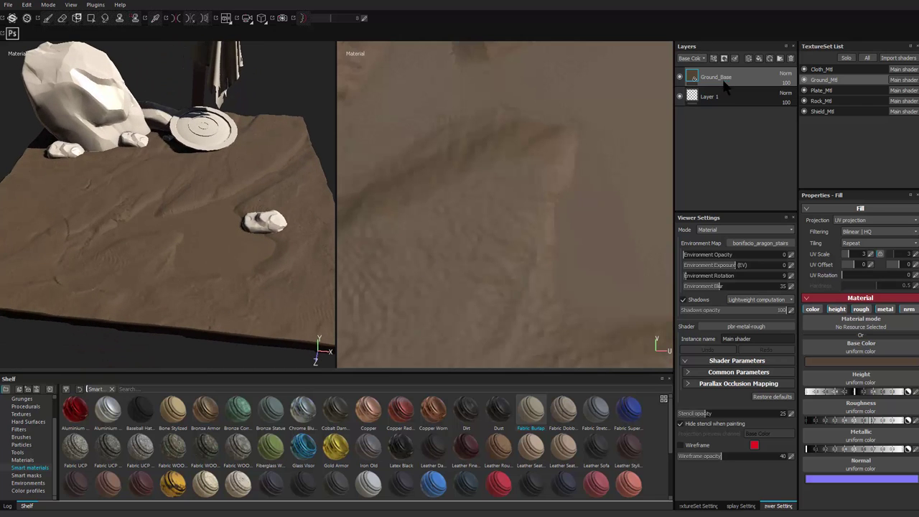
Duplicate the Ground_Base fill layer and rename the upper copy Ground_Brighter.
{"action": "right_click_drag", "start_coordinate": [215, 318], "coordinate": [171, 244], "text": "alt"}
{"action": "left_click_drag", "start_coordinate": [171, 244], "coordinate": [181, 267], "text": "alt"}
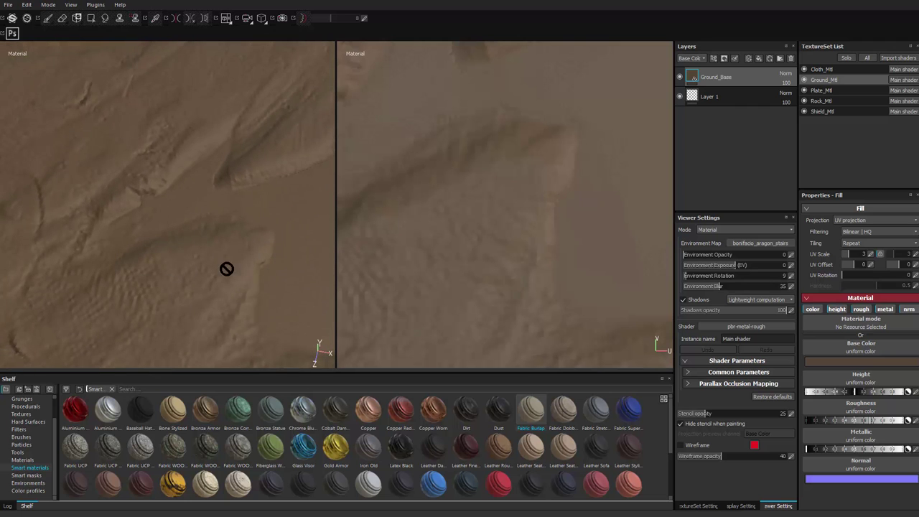
{"action": "key", "text": "ctrl+d"}
{"action": "double_click", "coordinate": [721, 78]}
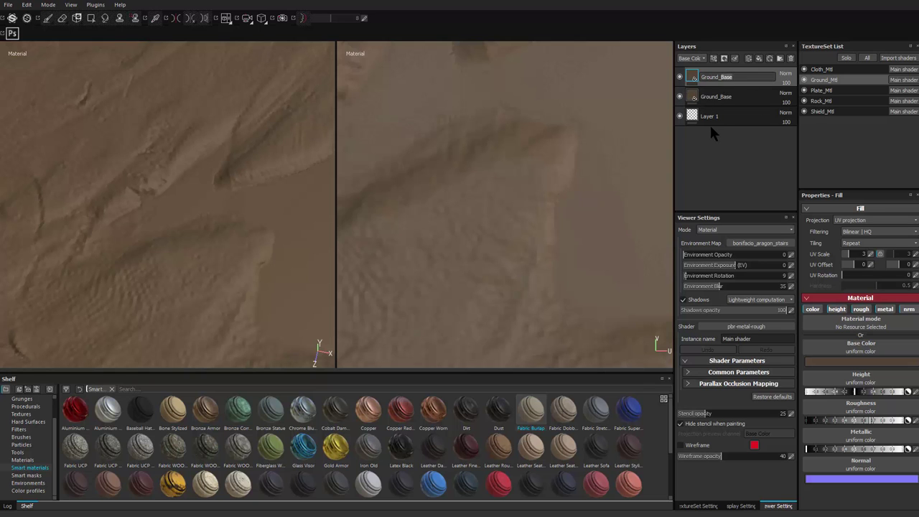
{"action": "type", "text": "Blighter"}
{"action": "key", "text": "Return"}
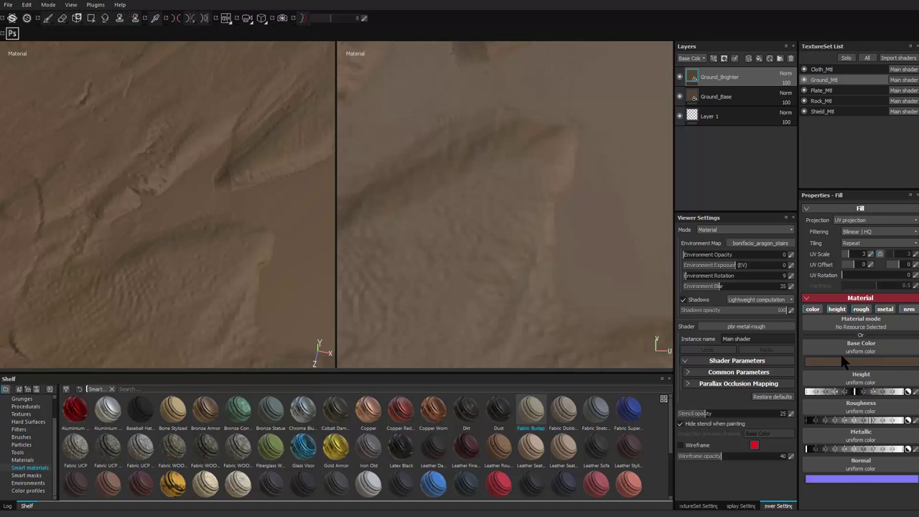
Lighten the Ground_Brighter fill's base color to a sandy tan.
{"action": "left_click", "coordinate": [839, 360]}
{"action": "left_click_drag", "start_coordinate": [801, 353], "coordinate": [791, 365]}
{"action": "left_click", "coordinate": [893, 307]}
{"action": "right_click_drag", "start_coordinate": [269, 191], "coordinate": [229, 185], "text": "alt"}
{"action": "middle_click_drag", "start_coordinate": [229, 186], "coordinate": [309, 193], "text": "alt"}
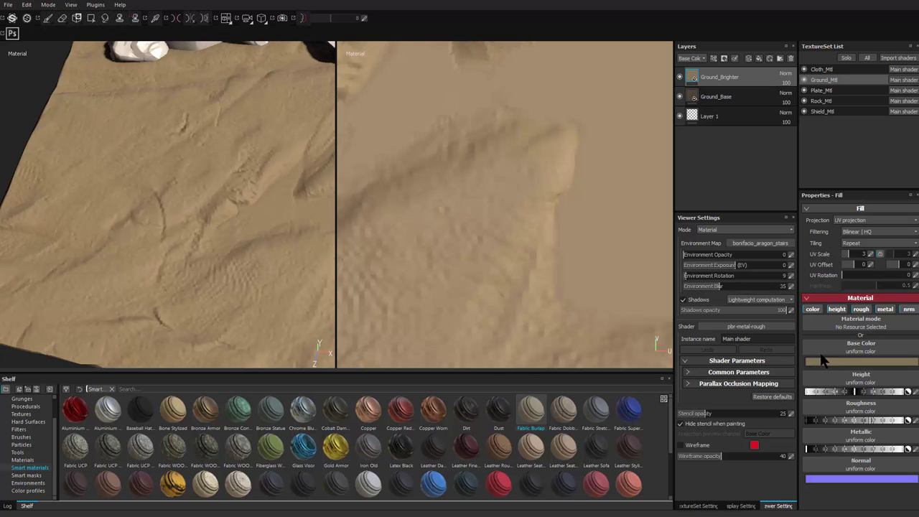
Shift the hue of Ground_Brighter's base color to 0.098 for a slightly yellower sand.
{"action": "left_click", "coordinate": [831, 361]}
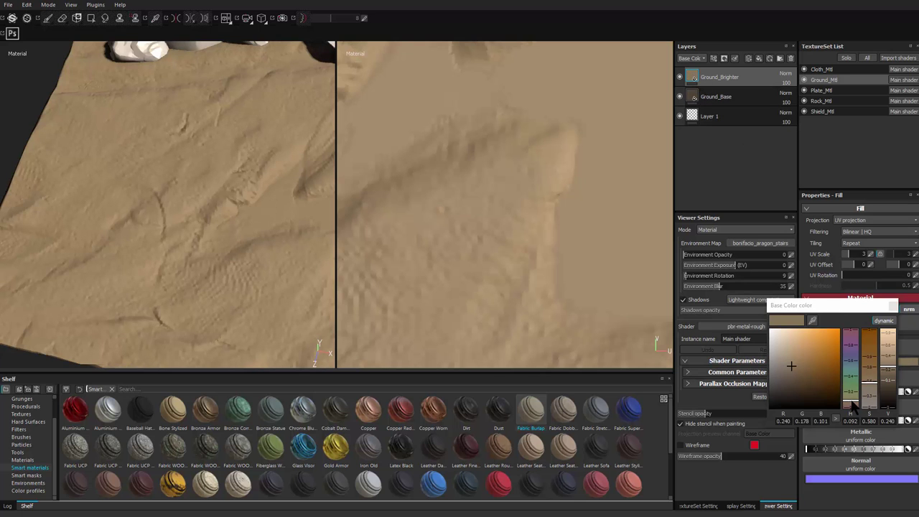
{"action": "left_click", "coordinate": [853, 406]}
{"action": "left_click_drag", "start_coordinate": [852, 405], "coordinate": [853, 407]}
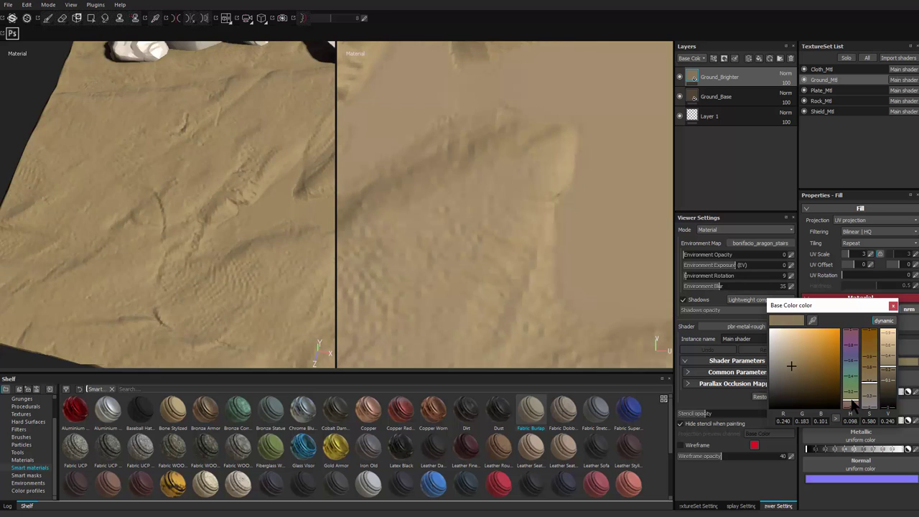
{"action": "scroll", "coordinate": [266, 244], "scroll_direction": "down", "scroll_amount": 4}
{"action": "left_click_drag", "start_coordinate": [259, 220], "coordinate": [261, 205], "text": "alt"}
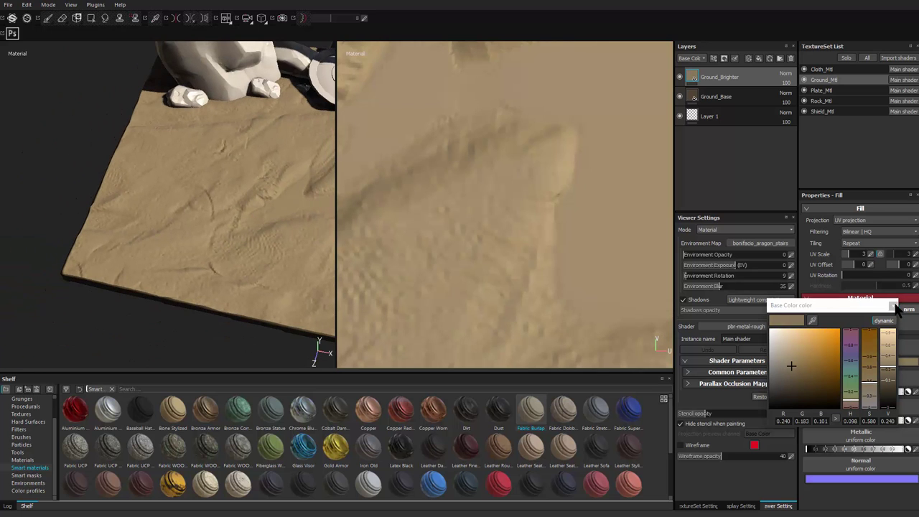
{"action": "left_click", "coordinate": [894, 307]}
Add a black mask to Ground_Brighter and apply the Dirt Dusty smart mask to it.
{"action": "right_click", "coordinate": [752, 79]}
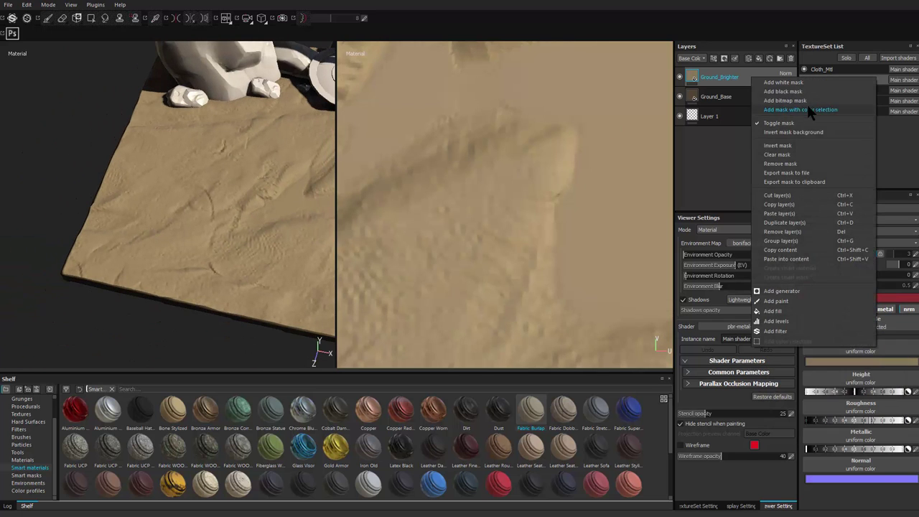
{"action": "left_click", "coordinate": [807, 94]}
{"action": "left_click_drag", "start_coordinate": [104, 306], "coordinate": [137, 321], "text": "alt"}
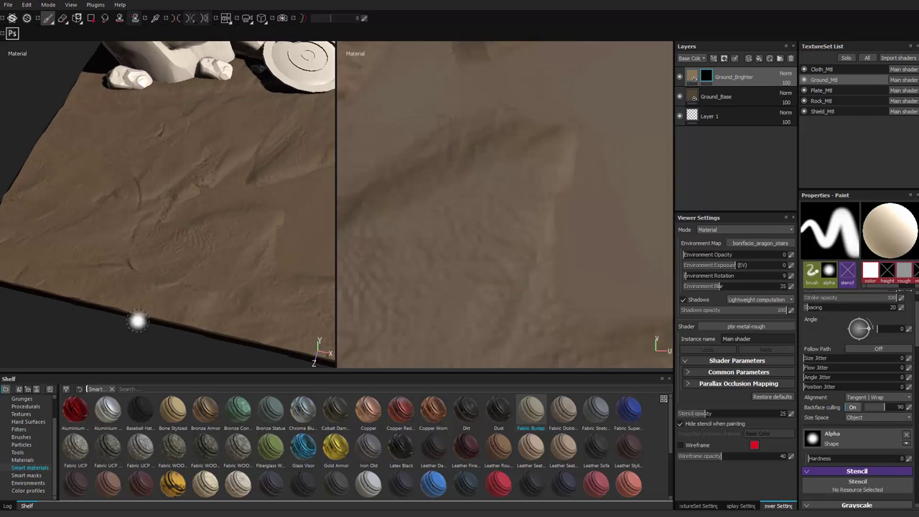
{"action": "left_click", "coordinate": [30, 476]}
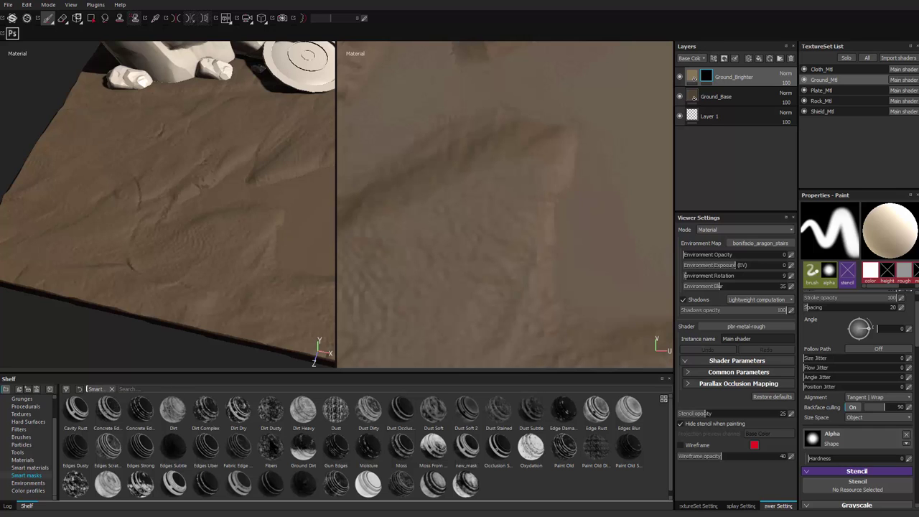
{"action": "left_click_drag", "start_coordinate": [275, 423], "coordinate": [697, 90]}
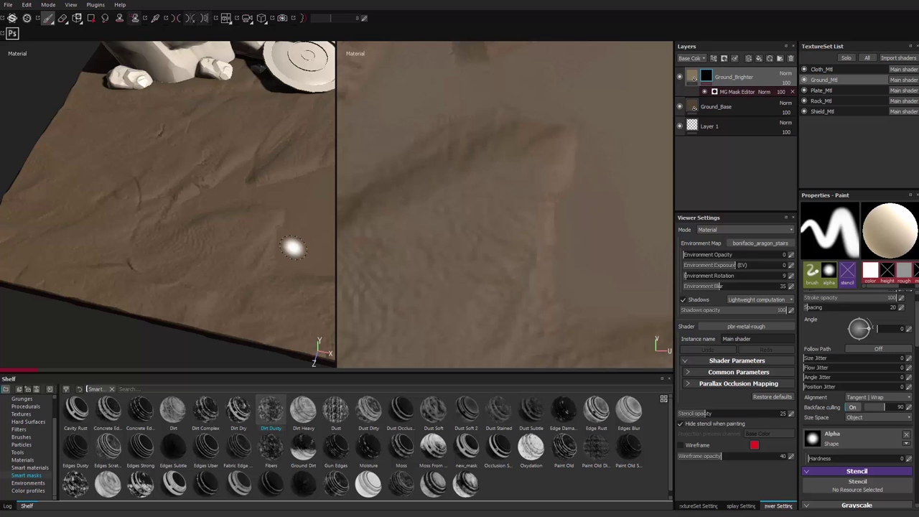
Set the Global Balance of Ground_Brighter's mask generator to 0.46.
{"action": "middle_click_drag", "start_coordinate": [273, 169], "coordinate": [209, 259], "text": "alt"}
{"action": "left_click_drag", "start_coordinate": [209, 258], "coordinate": [263, 291], "text": "alt"}
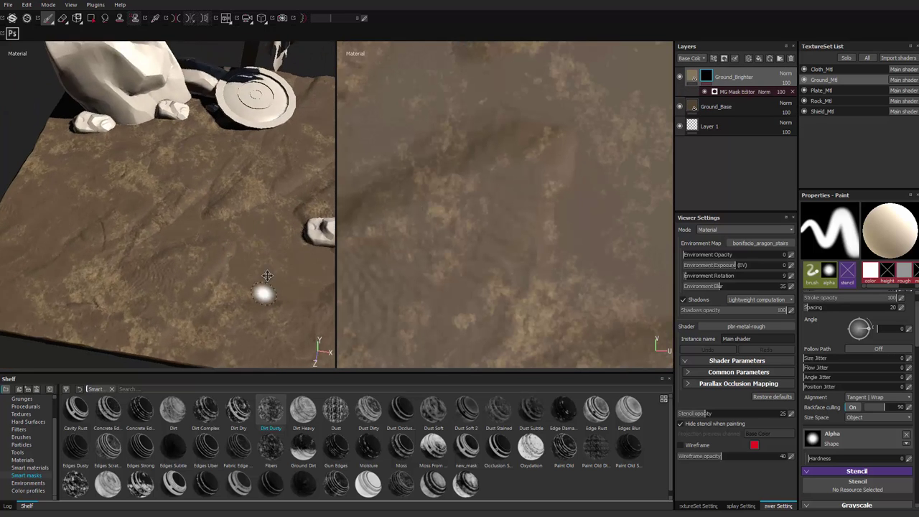
{"action": "middle_click_drag", "start_coordinate": [263, 291], "coordinate": [268, 265], "text": "alt"}
{"action": "left_click", "coordinate": [758, 93]}
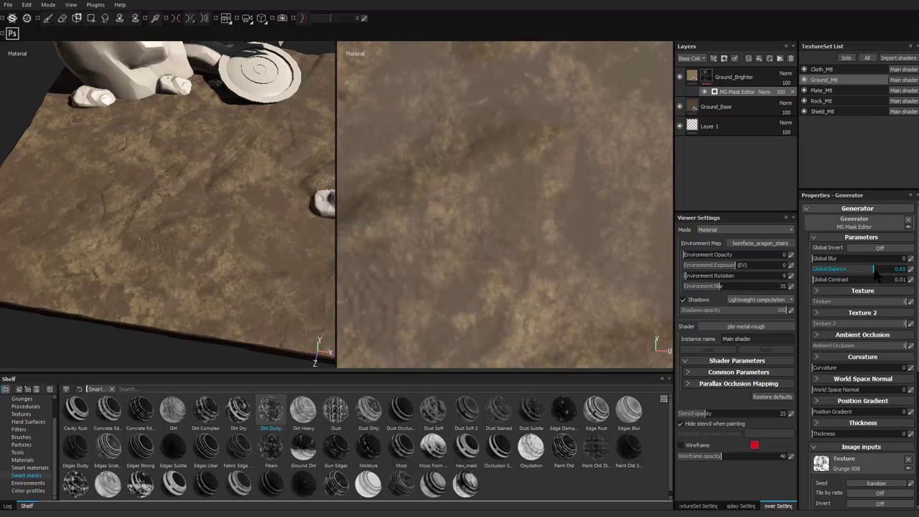
{"action": "left_click_drag", "start_coordinate": [877, 272], "coordinate": [854, 274]}
{"action": "scroll", "coordinate": [130, 227], "scroll_direction": "down", "scroll_amount": 2}
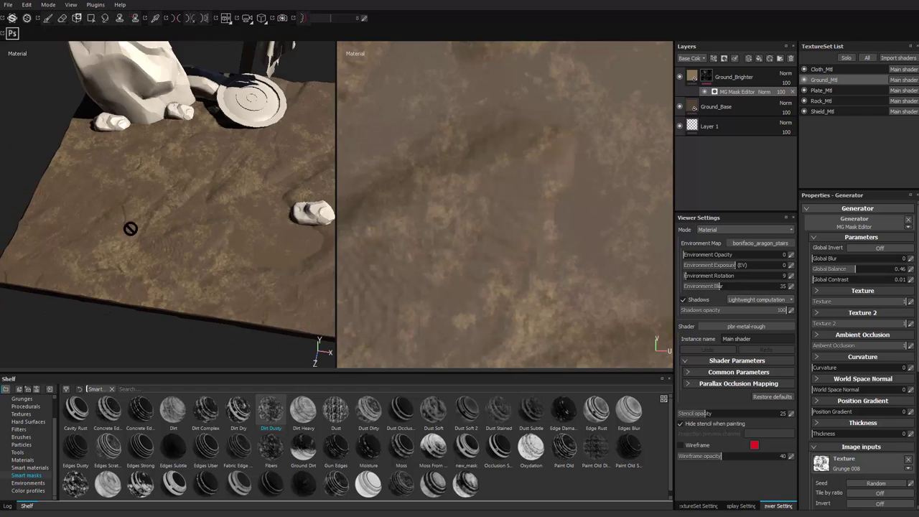
Add a paint effect to the Ground_Brighter mask above its MG Mask Editor generator.
{"action": "left_click_drag", "start_coordinate": [129, 227], "coordinate": [236, 271], "text": "alt"}
{"action": "scroll", "coordinate": [165, 252], "scroll_direction": "up", "scroll_amount": 5}
{"action": "scroll", "coordinate": [236, 270], "scroll_direction": "down", "scroll_amount": 3}
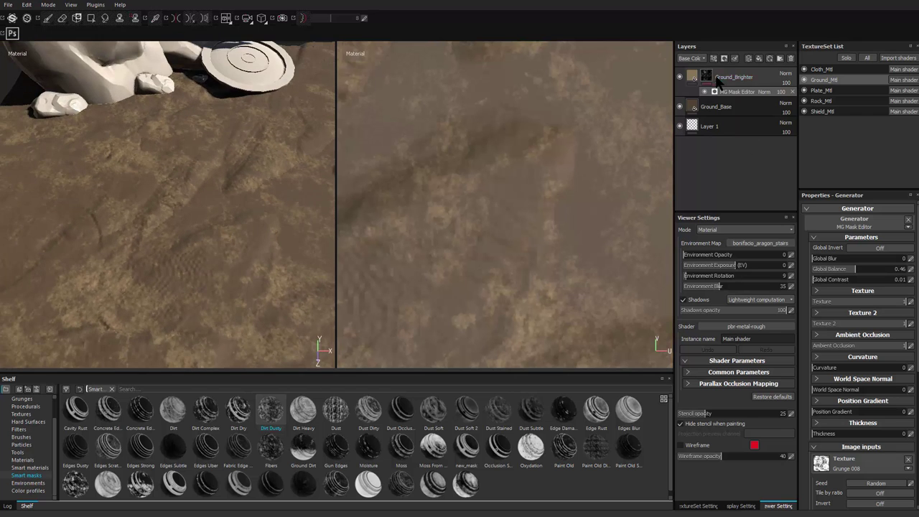
{"action": "left_click", "coordinate": [715, 81]}
{"action": "right_click", "coordinate": [712, 79]}
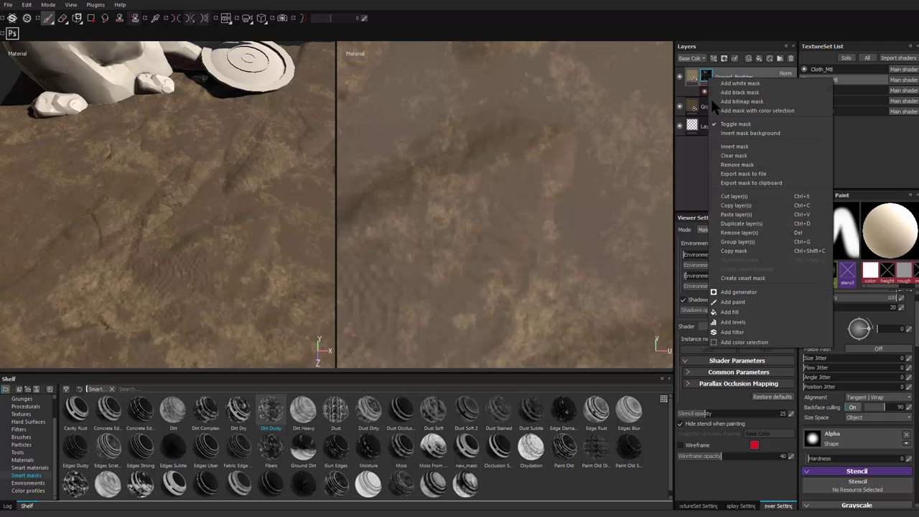
{"action": "left_click", "coordinate": [747, 304]}
Choose the Mold brush for painting the mask and reduce its size.
{"action": "middle_click_drag", "start_coordinate": [280, 200], "coordinate": [208, 242], "text": "alt"}
{"action": "scroll", "coordinate": [208, 242], "scroll_direction": "up", "scroll_amount": 2}
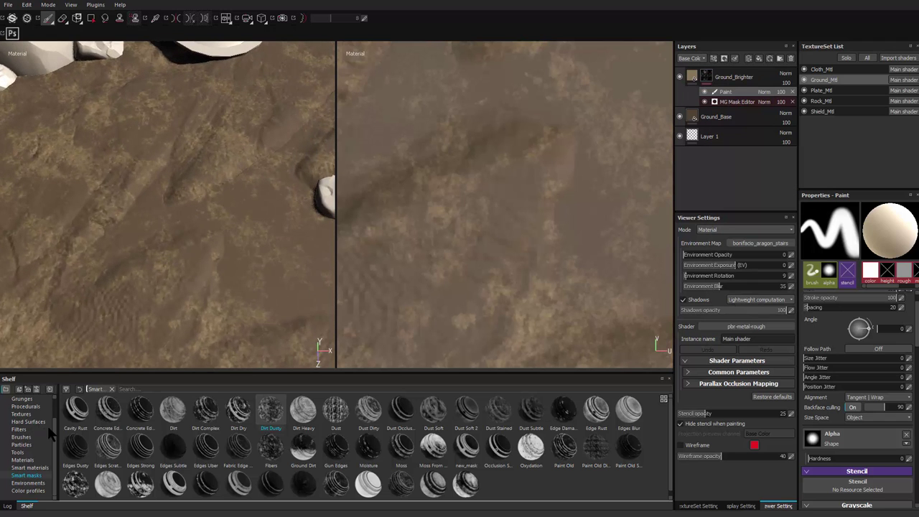
{"action": "left_click", "coordinate": [50, 430]}
{"action": "left_click_drag", "start_coordinate": [55, 440], "coordinate": [54, 410]}
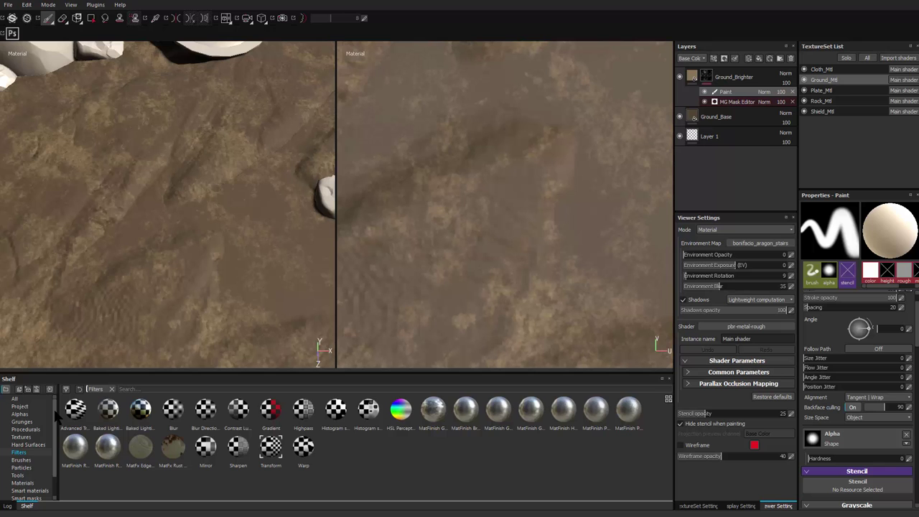
{"action": "left_click", "coordinate": [22, 460]}
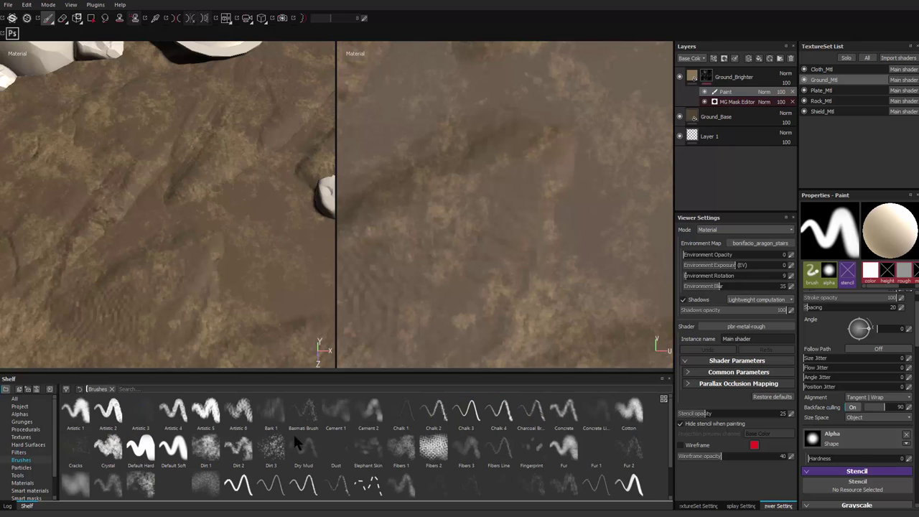
{"action": "left_click", "coordinate": [146, 493]}
{"action": "middle_click_drag", "start_coordinate": [231, 189], "coordinate": [169, 272], "text": "alt"}
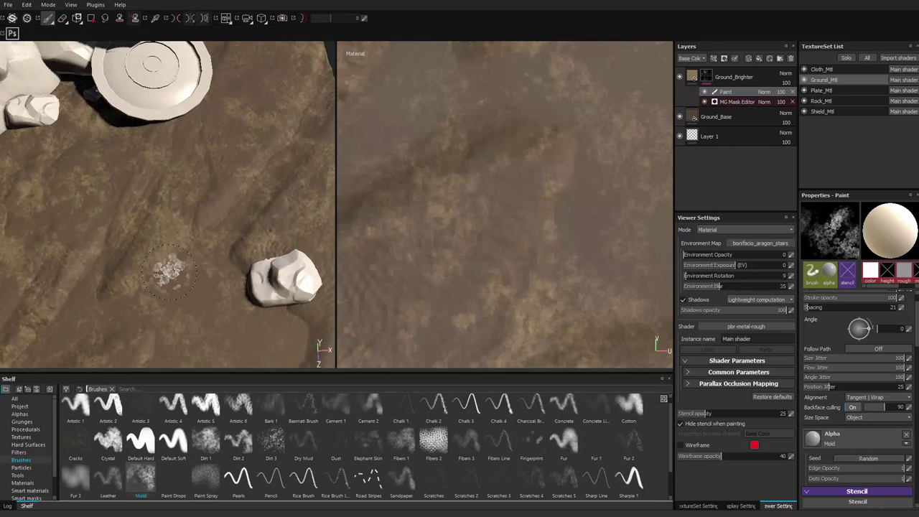
{"action": "key", "text": "bracketleft"}
{"action": "key", "text": "bracketleft"}
{"action": "key", "text": "bracketleft"}
Paint brighter soil into the mask along the raised folds around the small lone rock.
{"action": "mouse_move", "coordinate": [226, 199]}
{"action": "left_mouse_down"}
{"action": "mouse_move", "coordinate": [214, 208]}
{"action": "mouse_move", "coordinate": [234, 184]}
{"action": "left_mouse_up"}
{"action": "middle_click_drag", "start_coordinate": [248, 229], "coordinate": [216, 192], "text": "alt"}
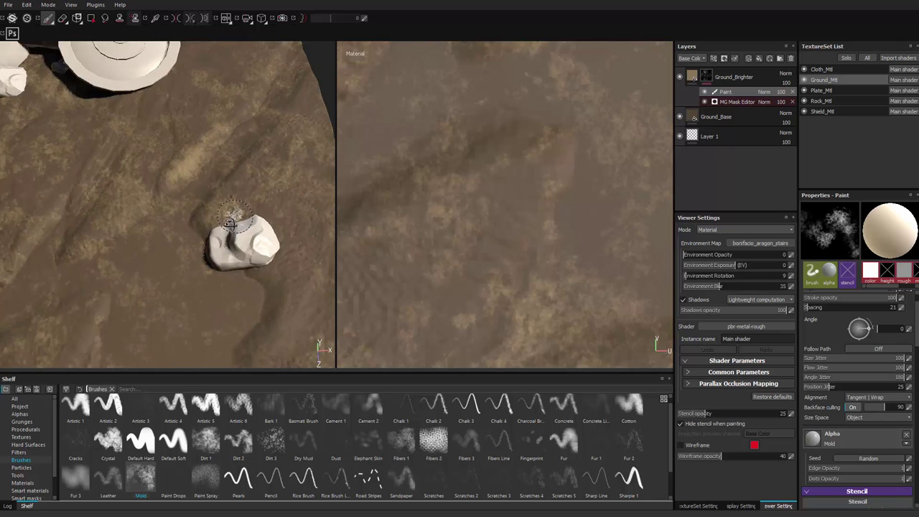
{"action": "left_click_drag", "start_coordinate": [230, 212], "coordinate": [244, 200]}
{"action": "middle_click_drag", "start_coordinate": [248, 205], "coordinate": [173, 153], "text": "alt"}
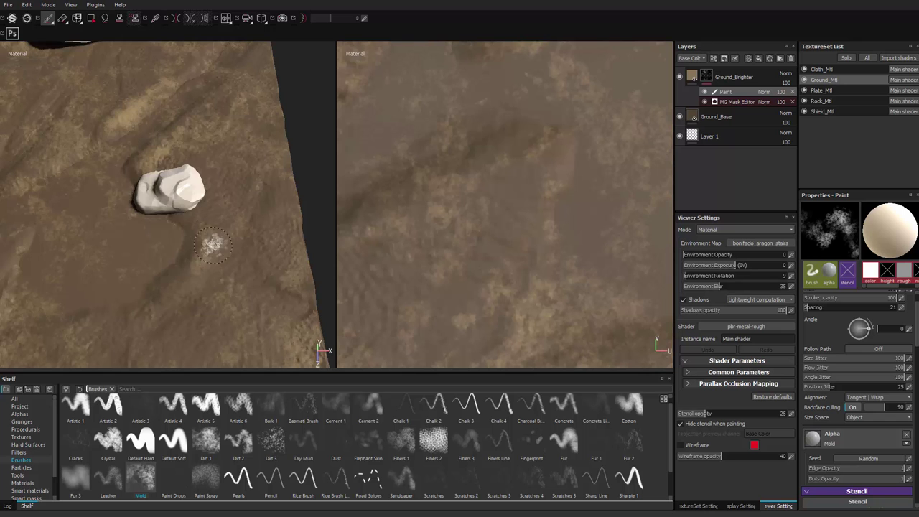
{"action": "mouse_move", "coordinate": [213, 246]}
{"action": "left_mouse_down"}
{"action": "mouse_move", "coordinate": [196, 265]}
{"action": "mouse_move", "coordinate": [214, 238]}
{"action": "left_mouse_up"}
{"action": "mouse_move", "coordinate": [208, 240]}
{"action": "left_mouse_down", "text": "alt"}
{"action": "mouse_move", "coordinate": [219, 241]}
{"action": "mouse_move", "coordinate": [230, 283]}
{"action": "left_mouse_up", "text": "alt"}
{"action": "middle_click_drag", "start_coordinate": [227, 245], "coordinate": [241, 294], "text": "alt"}
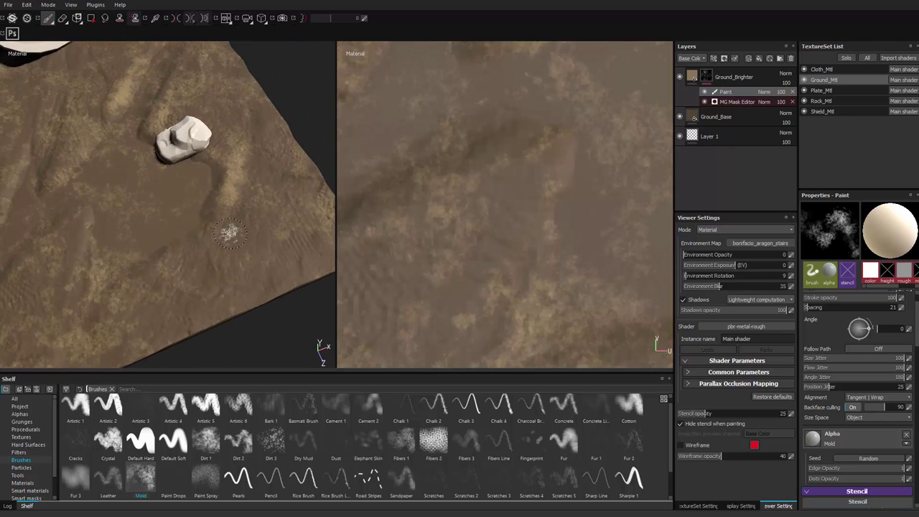
{"action": "left_click", "coordinate": [263, 240]}
{"action": "left_click", "coordinate": [271, 244]}
{"action": "left_click_drag", "start_coordinate": [270, 243], "coordinate": [263, 214]}
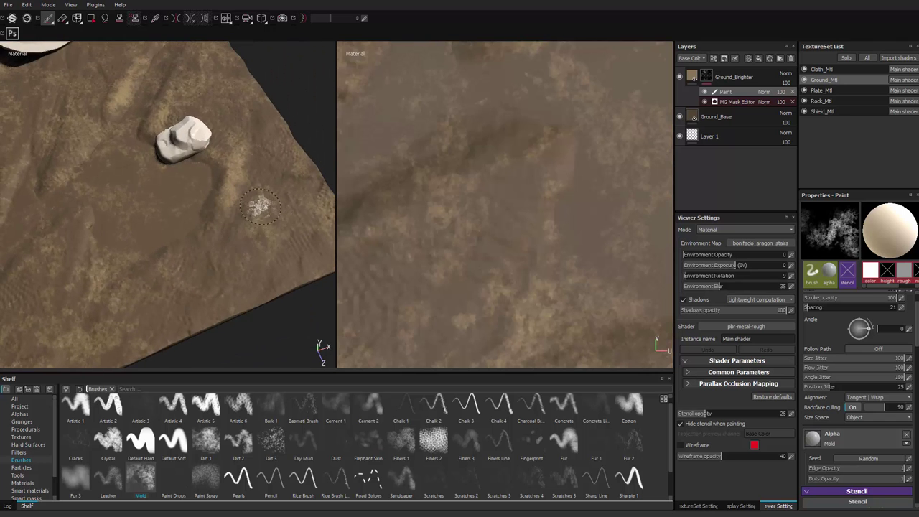
Try painting brighter soil over the mound beside the ripples in the middle of the ground, and undo the strokes.
{"action": "middle_click_drag", "start_coordinate": [147, 316], "coordinate": [277, 333], "text": "alt"}
{"action": "mouse_move", "coordinate": [224, 240]}
{"action": "left_mouse_down"}
{"action": "mouse_move", "coordinate": [209, 304]}
{"action": "mouse_move", "coordinate": [212, 269]}
{"action": "mouse_move", "coordinate": [210, 280]}
{"action": "left_mouse_up"}
{"action": "key", "text": "ctrl+z"}
{"action": "key", "text": "ctrl+z"}
{"action": "key", "text": "ctrl+z"}
{"action": "key", "text": "ctrl+z"}
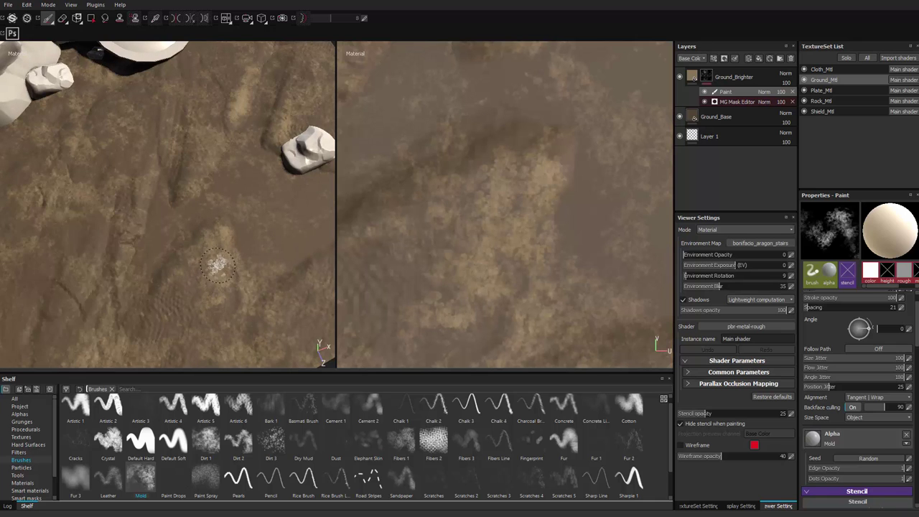
{"action": "key", "text": "ctrl+z"}
Dab light touches of brighter soil onto the crest and slope of the rippled mound.
{"action": "left_click", "coordinate": [217, 247]}
{"action": "left_click", "coordinate": [212, 282]}
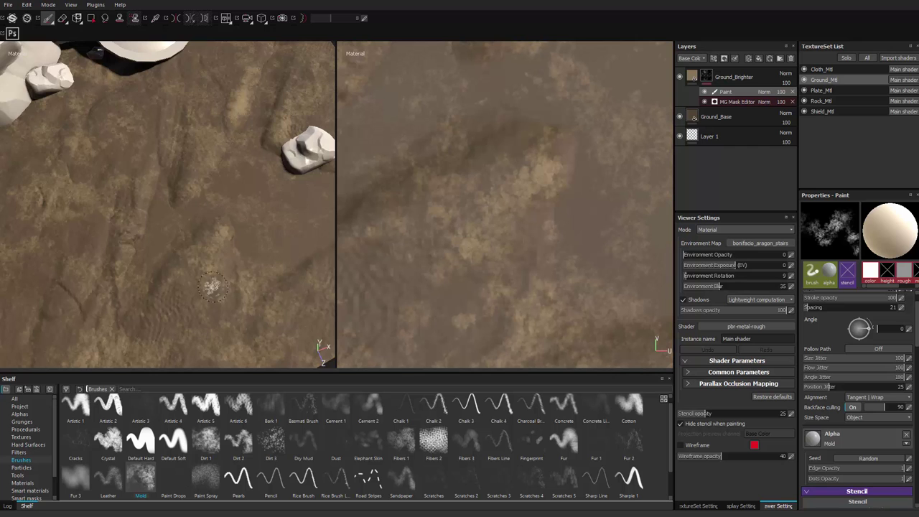
{"action": "left_click", "coordinate": [204, 296]}
{"action": "left_click", "coordinate": [190, 257]}
Paint brighter streaks along the ground folds in front of the large rock, down to the front corner of the plot.
{"action": "mouse_move", "coordinate": [135, 288]}
{"action": "left_mouse_down", "text": "alt"}
{"action": "mouse_move", "coordinate": [203, 265]}
{"action": "mouse_move", "coordinate": [228, 223]}
{"action": "left_mouse_up", "text": "alt"}
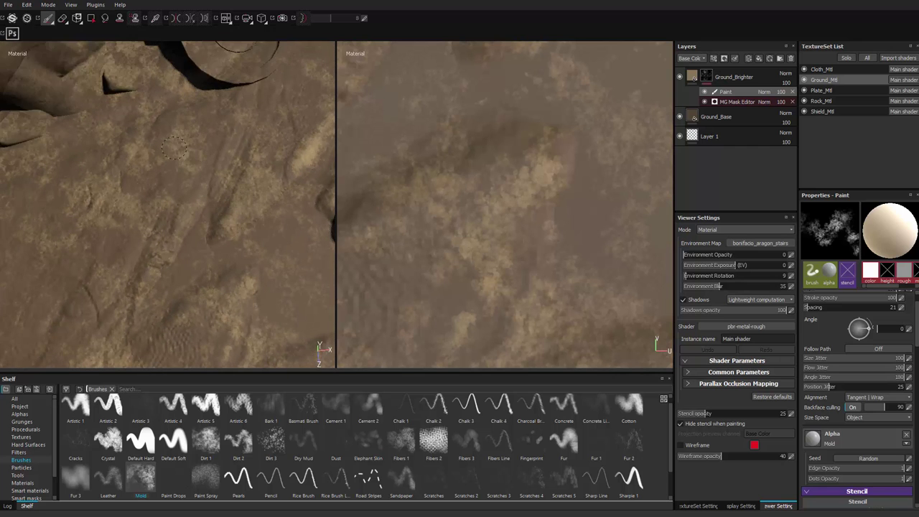
{"action": "left_click_drag", "start_coordinate": [165, 127], "coordinate": [180, 117]}
{"action": "left_click_drag", "start_coordinate": [124, 149], "coordinate": [118, 165]}
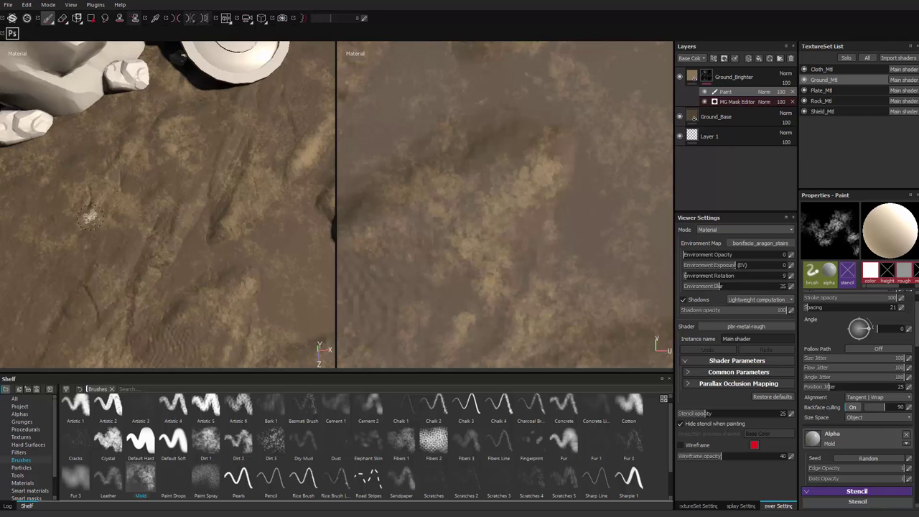
{"action": "middle_click_drag", "start_coordinate": [104, 271], "coordinate": [175, 226], "text": "alt"}
{"action": "left_click_drag", "start_coordinate": [157, 222], "coordinate": [128, 265]}
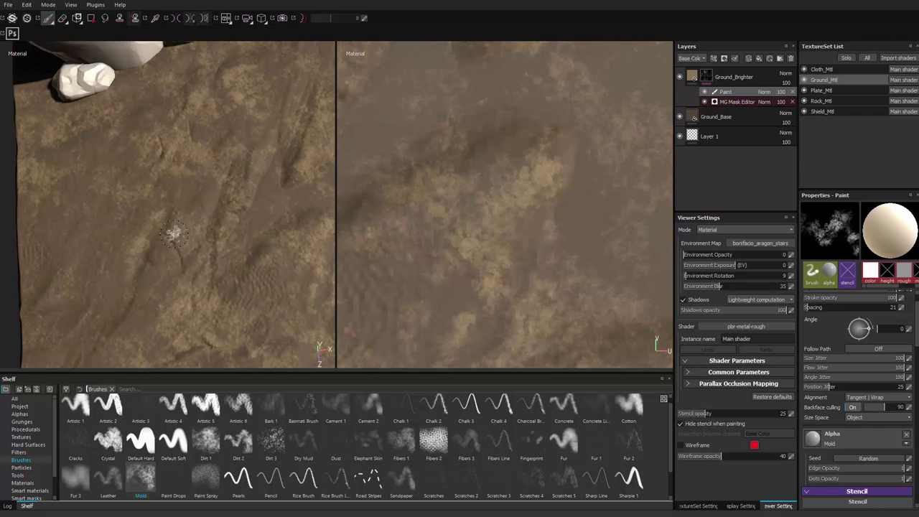
{"action": "left_click_drag", "start_coordinate": [144, 304], "coordinate": [156, 276]}
{"action": "middle_click_drag", "start_coordinate": [83, 313], "coordinate": [161, 253], "text": "alt"}
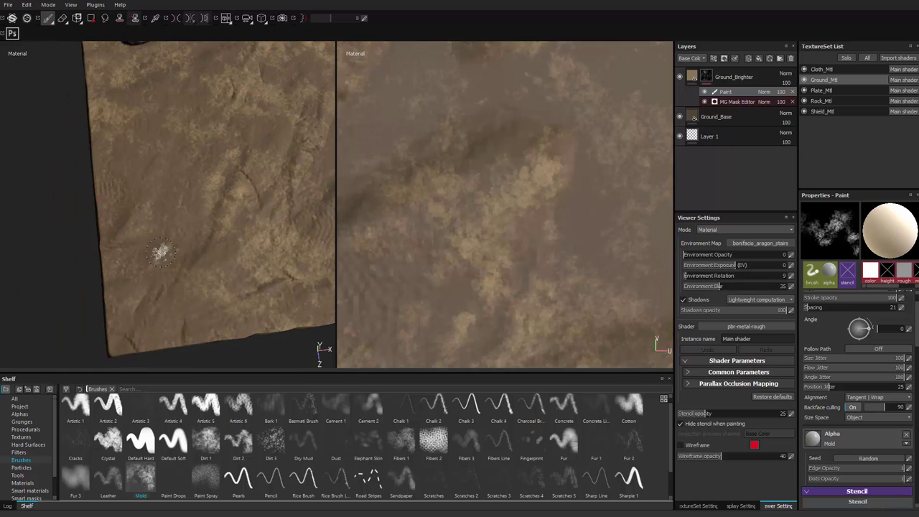
{"action": "left_click_drag", "start_coordinate": [140, 204], "coordinate": [159, 173]}
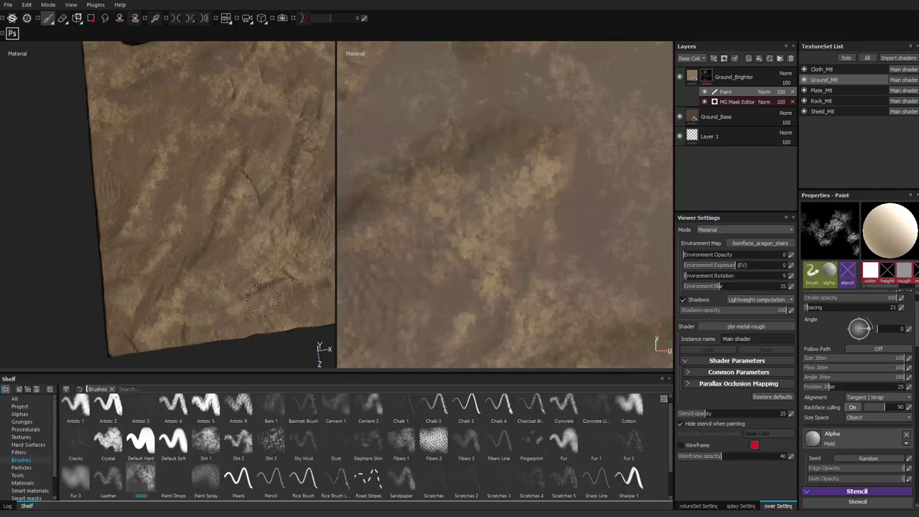
Paint brighter soil on the ground behind the round shield, near the plot's back edge.
{"action": "right_click_drag", "start_coordinate": [273, 289], "coordinate": [231, 286], "text": "alt"}
{"action": "left_click_drag", "start_coordinate": [232, 286], "coordinate": [264, 268], "text": "alt"}
{"action": "middle_click_drag", "start_coordinate": [264, 268], "coordinate": [153, 245], "text": "alt"}
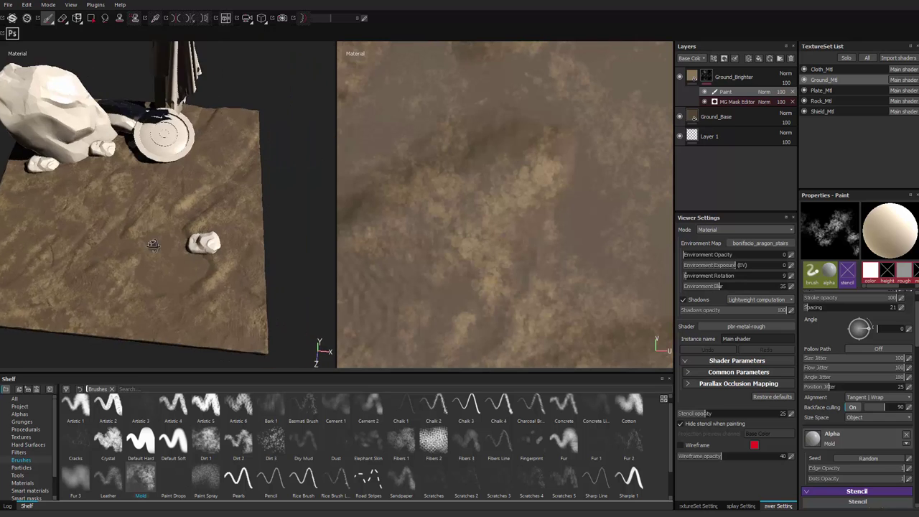
{"action": "right_click_drag", "start_coordinate": [153, 245], "coordinate": [210, 198], "text": "alt"}
{"action": "middle_click_drag", "start_coordinate": [210, 198], "coordinate": [170, 265], "text": "alt"}
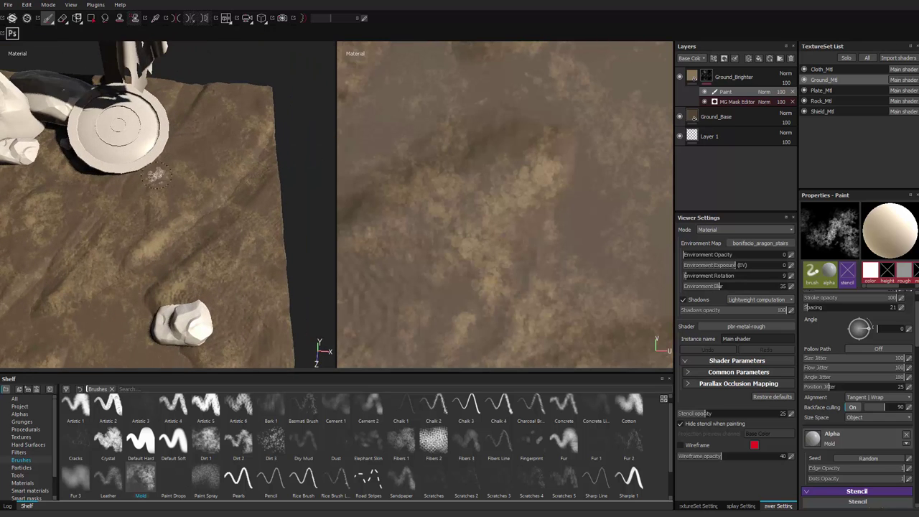
{"action": "left_click_drag", "start_coordinate": [202, 96], "coordinate": [224, 94]}
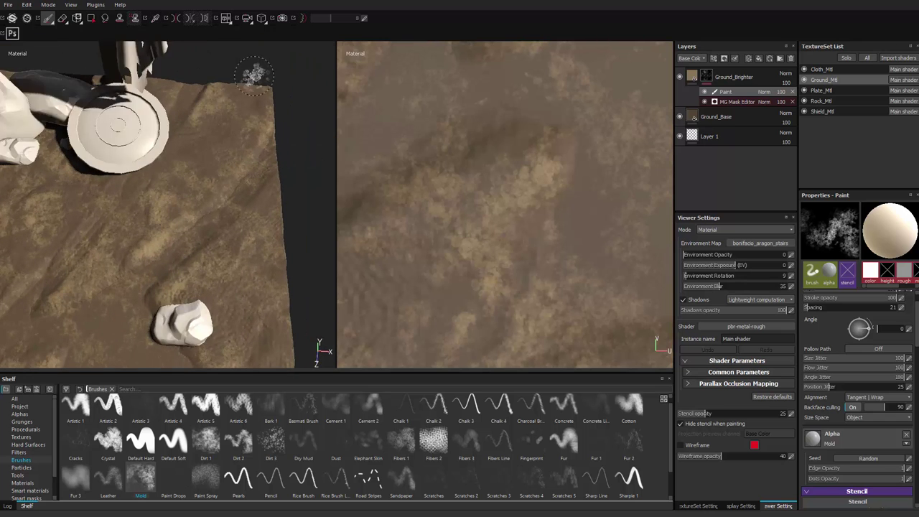
Enlarge the brush and paint a broader patch of brighter soil on the bare ground in front of the large rock.
{"action": "left_click_drag", "start_coordinate": [175, 76], "coordinate": [201, 108], "text": "alt"}
{"action": "right_click_drag", "start_coordinate": [201, 108], "coordinate": [143, 155], "text": "alt"}
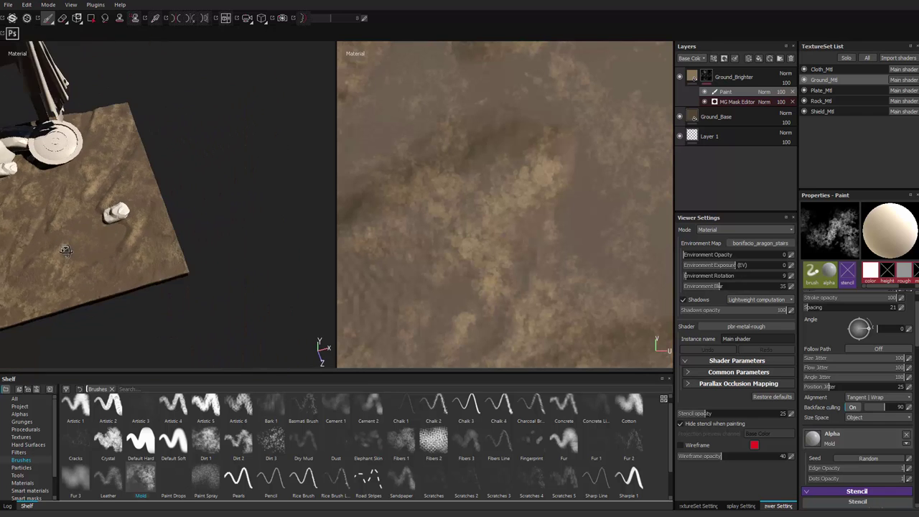
{"action": "middle_click_drag", "start_coordinate": [144, 154], "coordinate": [237, 133], "text": "alt"}
{"action": "right_click_drag", "start_coordinate": [237, 133], "coordinate": [276, 115], "text": "alt"}
{"action": "left_click_drag", "start_coordinate": [172, 151], "coordinate": [176, 193], "text": "alt"}
{"action": "right_click_drag", "start_coordinate": [176, 194], "coordinate": [210, 172], "text": "alt"}
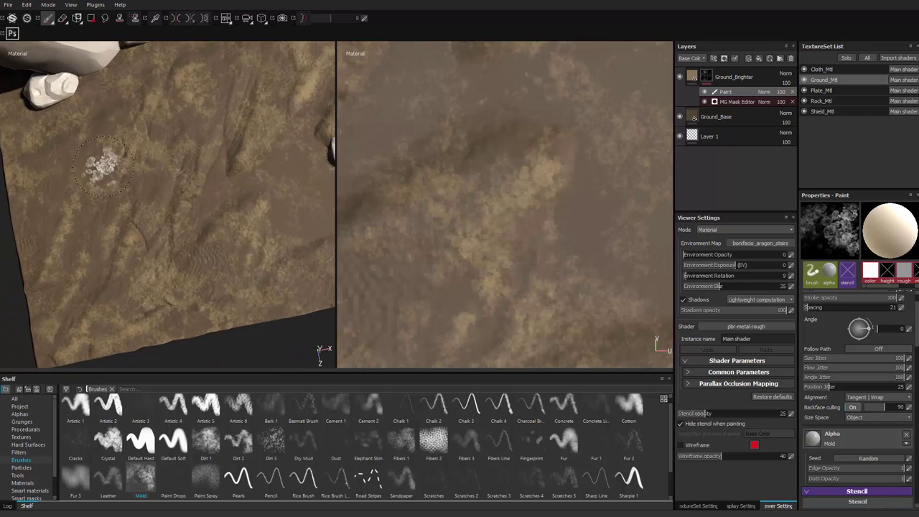
{"action": "left_click_drag", "start_coordinate": [114, 138], "coordinate": [109, 176]}
Build up broad patches of brighter soil over the rippled mound beside the small lone rock.
{"action": "right_click_drag", "start_coordinate": [97, 318], "coordinate": [50, 345], "text": "alt"}
{"action": "left_click_drag", "start_coordinate": [172, 276], "coordinate": [134, 236], "text": "alt"}
{"action": "middle_click_drag", "start_coordinate": [133, 236], "coordinate": [207, 248], "text": "alt"}
{"action": "right_click_drag", "start_coordinate": [206, 248], "coordinate": [266, 345], "text": "alt"}
{"action": "mouse_move", "coordinate": [191, 359]}
{"action": "left_mouse_down", "text": "alt"}
{"action": "mouse_move", "coordinate": [201, 316]}
{"action": "mouse_move", "coordinate": [165, 208]}
{"action": "mouse_move", "coordinate": [168, 252]}
{"action": "mouse_move", "coordinate": [133, 237]}
{"action": "mouse_move", "coordinate": [180, 213]}
{"action": "left_mouse_up", "text": "alt"}
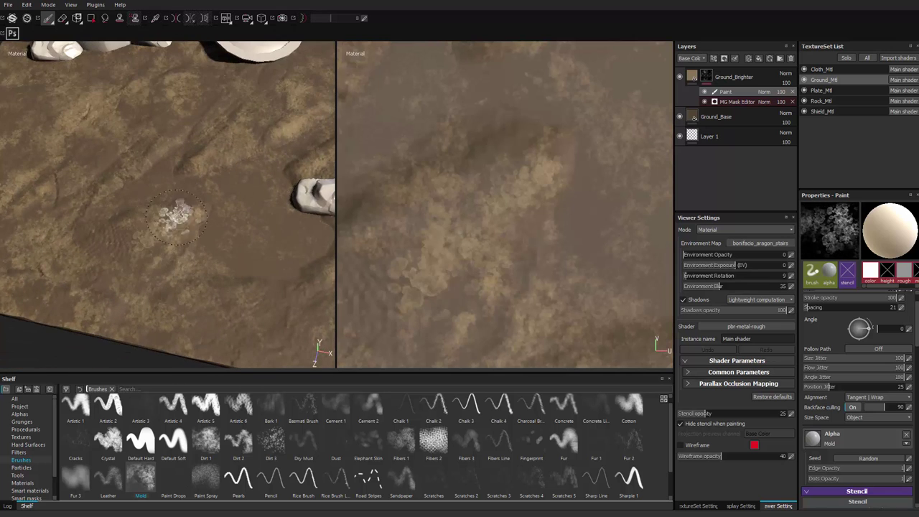
{"action": "right_click_drag", "start_coordinate": [154, 234], "coordinate": [61, 209], "text": "alt"}
{"action": "left_click_drag", "start_coordinate": [61, 209], "coordinate": [151, 246], "text": "alt"}
{"action": "middle_click_drag", "start_coordinate": [151, 246], "coordinate": [231, 310], "text": "alt"}
{"action": "left_click_drag", "start_coordinate": [231, 310], "coordinate": [161, 265], "text": "alt"}
{"action": "right_click_drag", "start_coordinate": [160, 265], "coordinate": [203, 277], "text": "alt"}
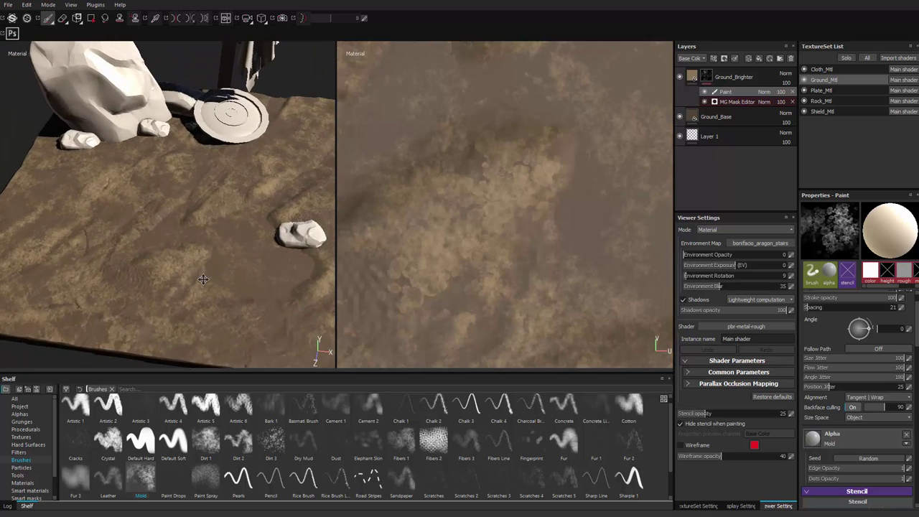
Add a new fill layer above Ground_Brighter and name it Water.
{"action": "left_click_drag", "start_coordinate": [203, 278], "coordinate": [201, 273], "text": "alt"}
{"action": "middle_click_drag", "start_coordinate": [201, 273], "coordinate": [184, 275], "text": "alt"}
{"action": "right_click_drag", "start_coordinate": [229, 268], "coordinate": [369, 367], "text": "alt"}
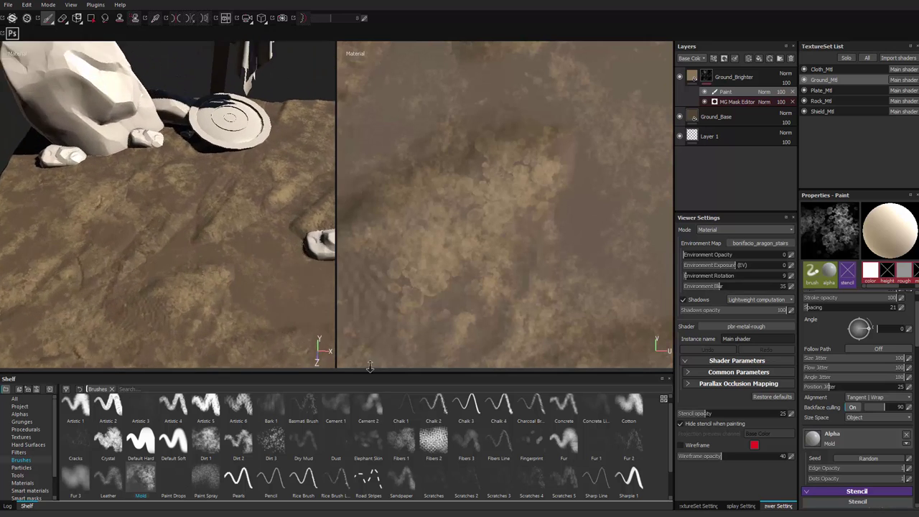
{"action": "left_click_drag", "start_coordinate": [369, 367], "coordinate": [248, 355], "text": "alt"}
{"action": "middle_click_drag", "start_coordinate": [248, 355], "coordinate": [235, 318], "text": "alt"}
{"action": "right_click_drag", "start_coordinate": [251, 250], "coordinate": [249, 232], "text": "alt"}
{"action": "middle_click_drag", "start_coordinate": [248, 232], "coordinate": [273, 242], "text": "alt"}
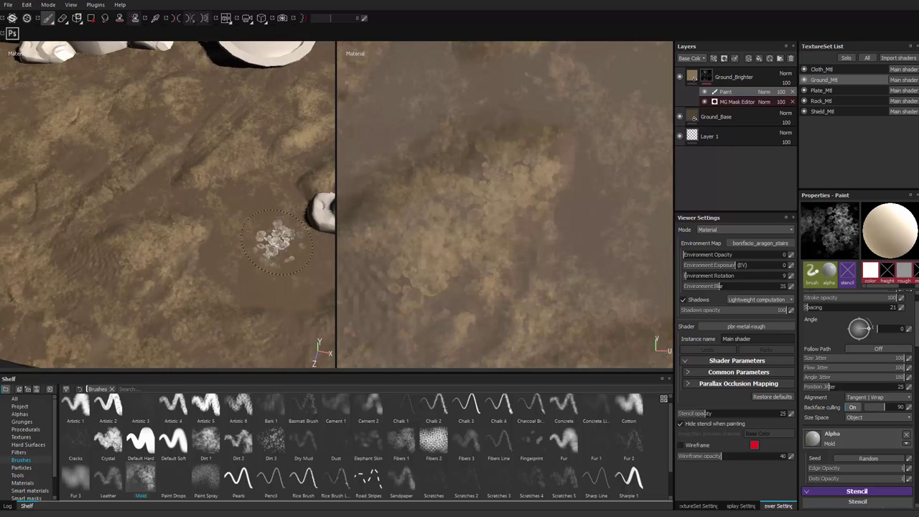
{"action": "left_click", "coordinate": [694, 78]}
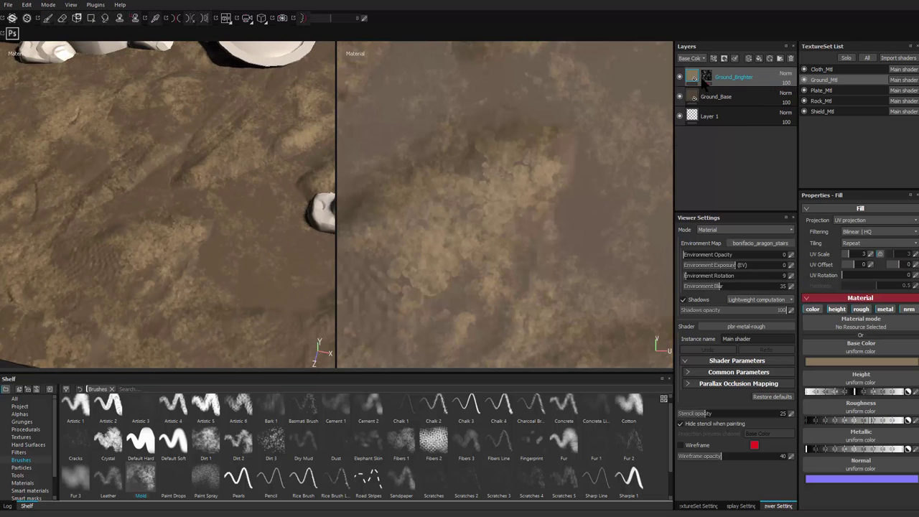
{"action": "left_click", "coordinate": [758, 59]}
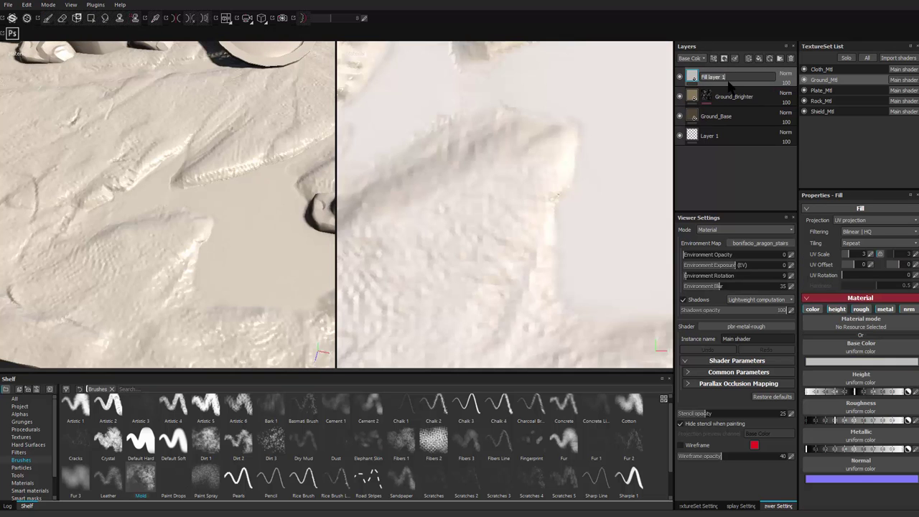
{"action": "type", "text": "Water"}
{"action": "key", "text": "Return"}
Set the Water fill's base color to a very dark grey with R, G and B at 0.036.
{"action": "left_click_drag", "start_coordinate": [164, 244], "coordinate": [203, 263], "text": "alt"}
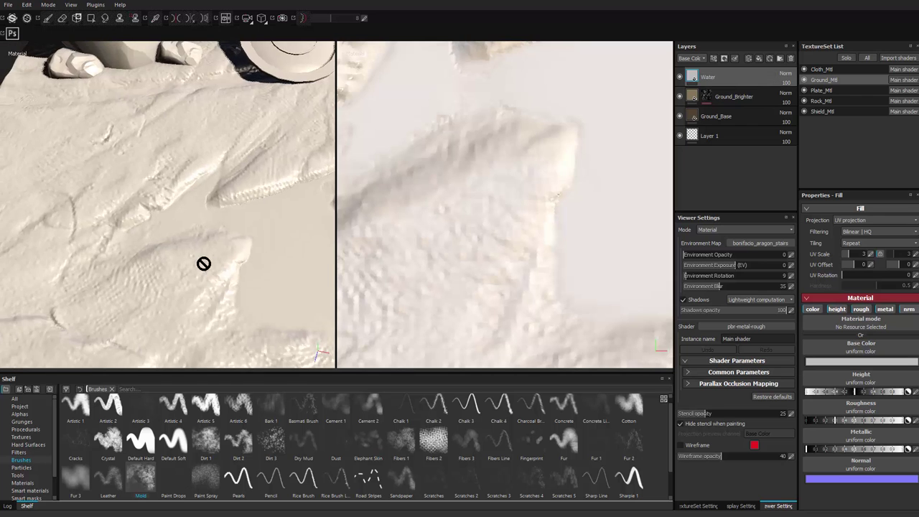
{"action": "middle_click_drag", "start_coordinate": [204, 263], "coordinate": [223, 251], "text": "alt"}
{"action": "left_click_drag", "start_coordinate": [223, 250], "coordinate": [380, 245], "text": "alt"}
{"action": "middle_click_drag", "start_coordinate": [261, 269], "coordinate": [278, 261], "text": "alt"}
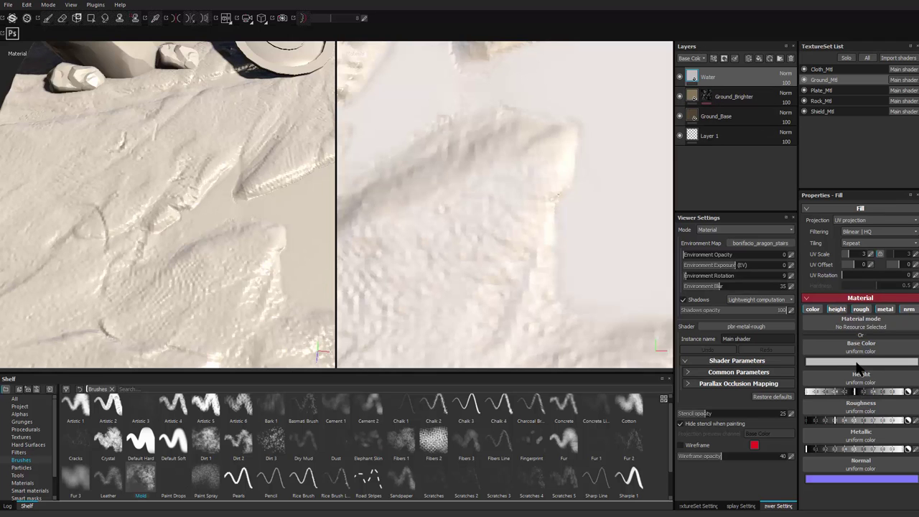
{"action": "left_click", "coordinate": [859, 362]}
{"action": "left_click", "coordinate": [790, 394]}
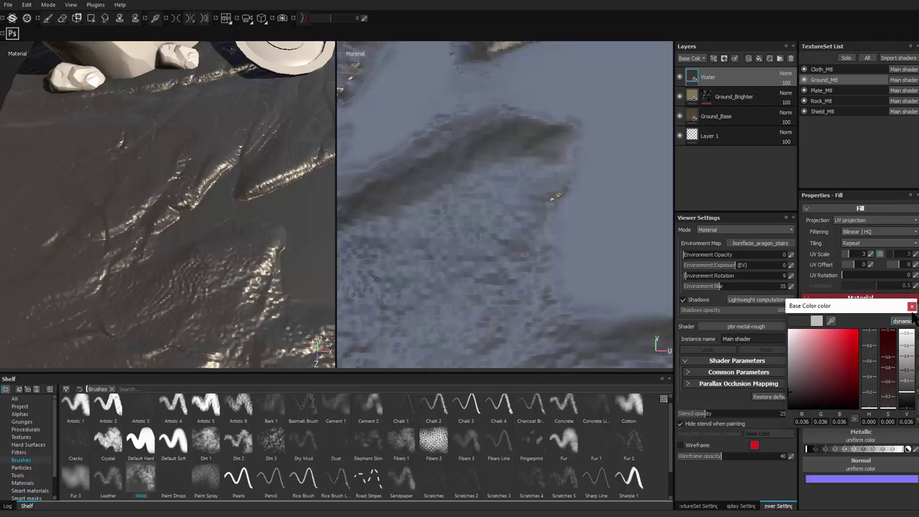
{"action": "left_click", "coordinate": [912, 306]}
Lower the Water fill's roughness to a glossy value just above zero and give it a slight touch of metallic.
{"action": "left_click_drag", "start_coordinate": [826, 421], "coordinate": [808, 423]}
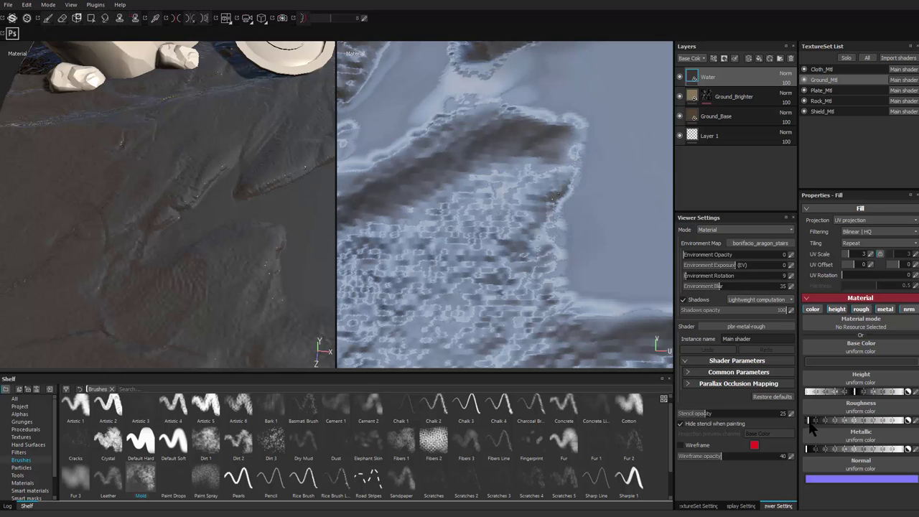
{"action": "left_click_drag", "start_coordinate": [253, 279], "coordinate": [204, 261], "text": "alt"}
{"action": "left_click_drag", "start_coordinate": [280, 304], "coordinate": [251, 263], "text": "alt"}
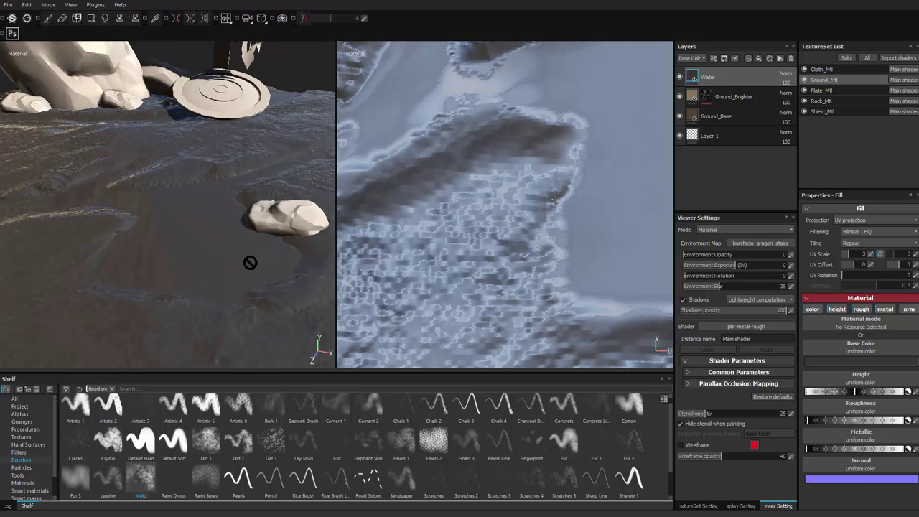
{"action": "middle_click_drag", "start_coordinate": [155, 238], "coordinate": [182, 265], "text": "alt"}
{"action": "left_click_drag", "start_coordinate": [182, 265], "coordinate": [285, 274], "text": "alt"}
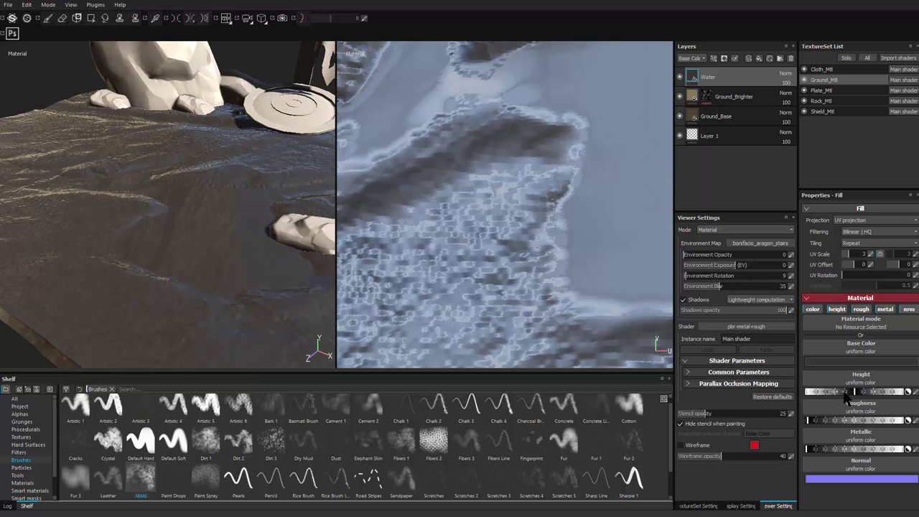
{"action": "left_click_drag", "start_coordinate": [809, 420], "coordinate": [817, 420]}
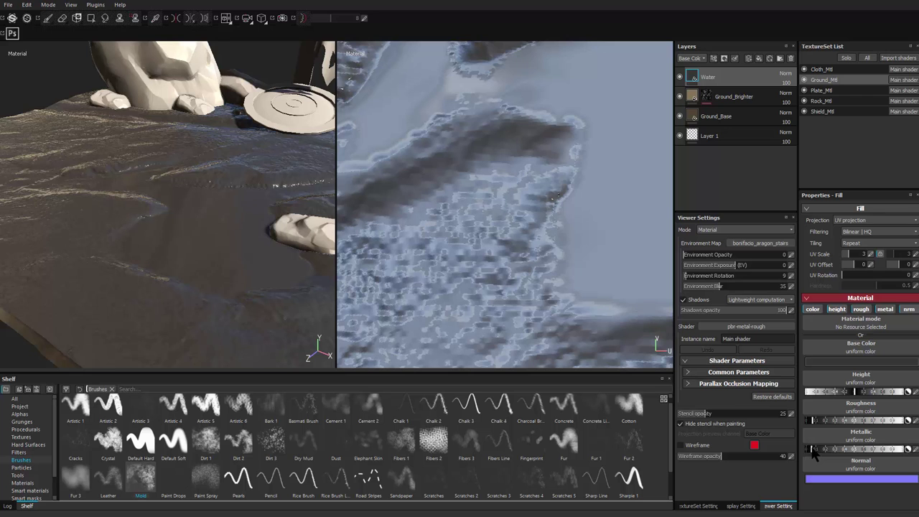
{"action": "mouse_move", "coordinate": [812, 449]}
{"action": "left_mouse_down"}
{"action": "mouse_move", "coordinate": [853, 449]}
{"action": "mouse_move", "coordinate": [822, 455]}
{"action": "left_mouse_up"}
Examine the reflections of the Water material on the ground from low, distant and overhead angles.
{"action": "left_click_drag", "start_coordinate": [242, 215], "coordinate": [143, 251], "text": "alt"}
{"action": "right_click_drag", "start_coordinate": [142, 251], "coordinate": [140, 129], "text": "alt"}
{"action": "left_click_drag", "start_coordinate": [140, 129], "coordinate": [188, 123], "text": "alt"}
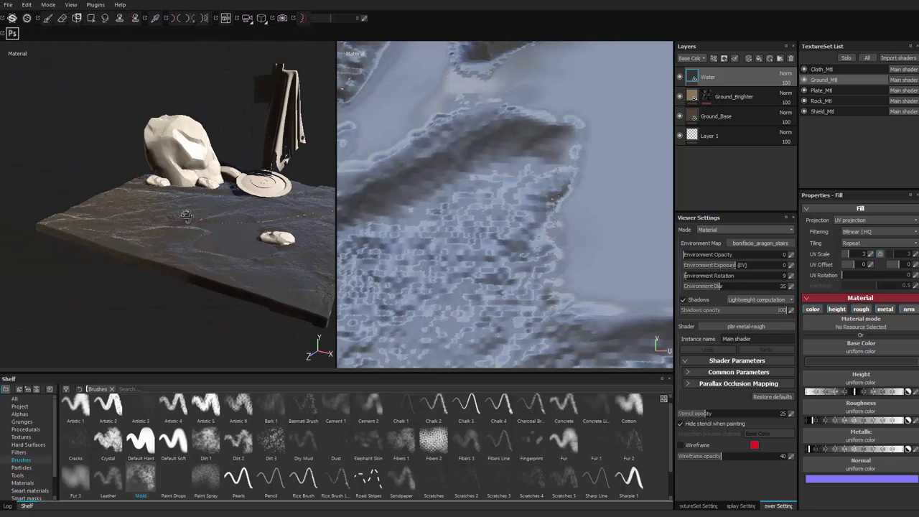
{"action": "right_click_drag", "start_coordinate": [230, 165], "coordinate": [290, 240], "text": "alt"}
{"action": "middle_click_drag", "start_coordinate": [290, 240], "coordinate": [308, 288], "text": "alt"}
{"action": "right_click_drag", "start_coordinate": [308, 288], "coordinate": [299, 328], "text": "alt"}
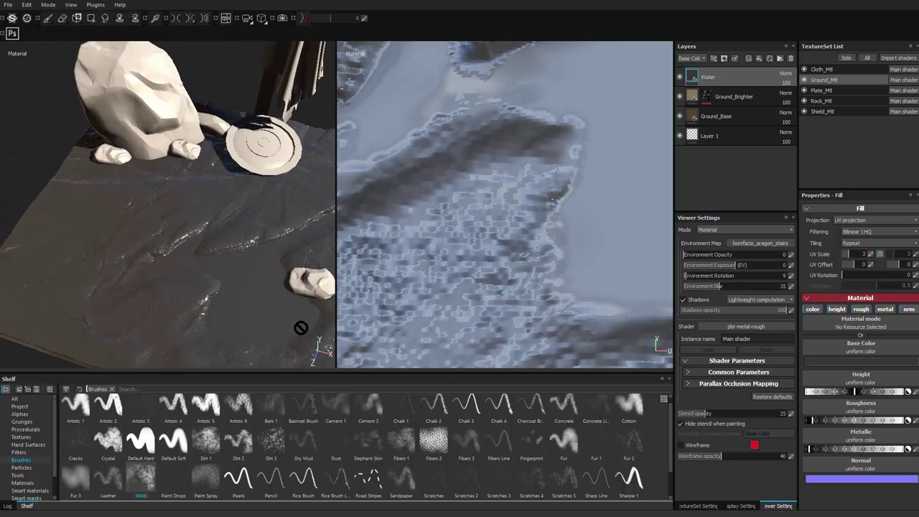
{"action": "middle_click_drag", "start_coordinate": [299, 328], "coordinate": [270, 309], "text": "alt"}
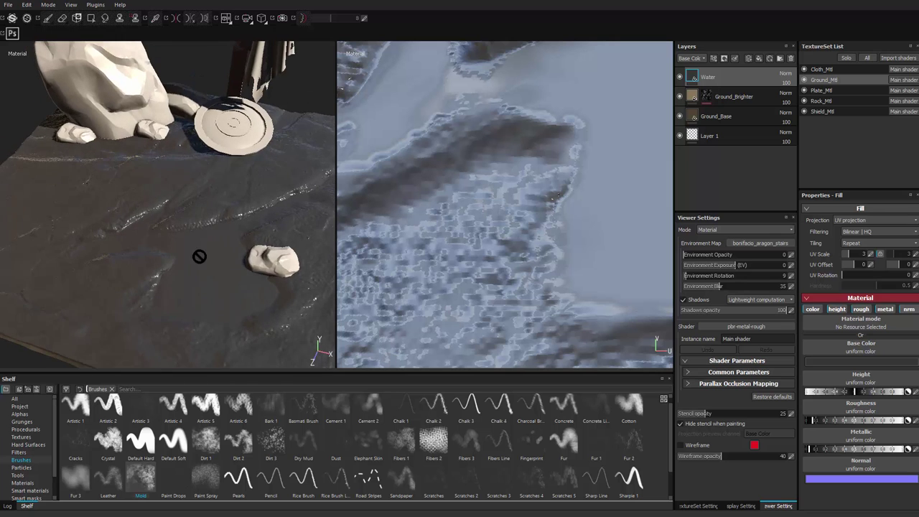
{"action": "left_click_drag", "start_coordinate": [224, 292], "coordinate": [215, 279], "text": "alt"}
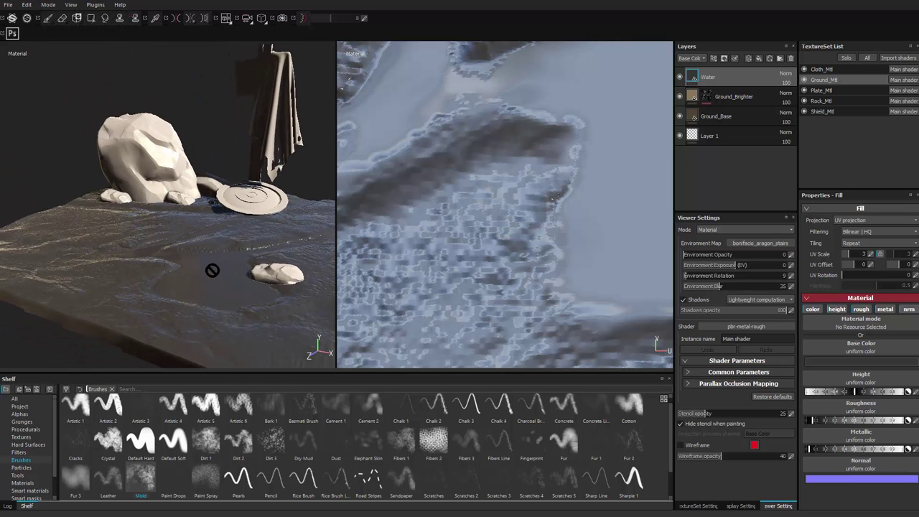
{"action": "left_click_drag", "start_coordinate": [274, 323], "coordinate": [237, 383], "text": "alt"}
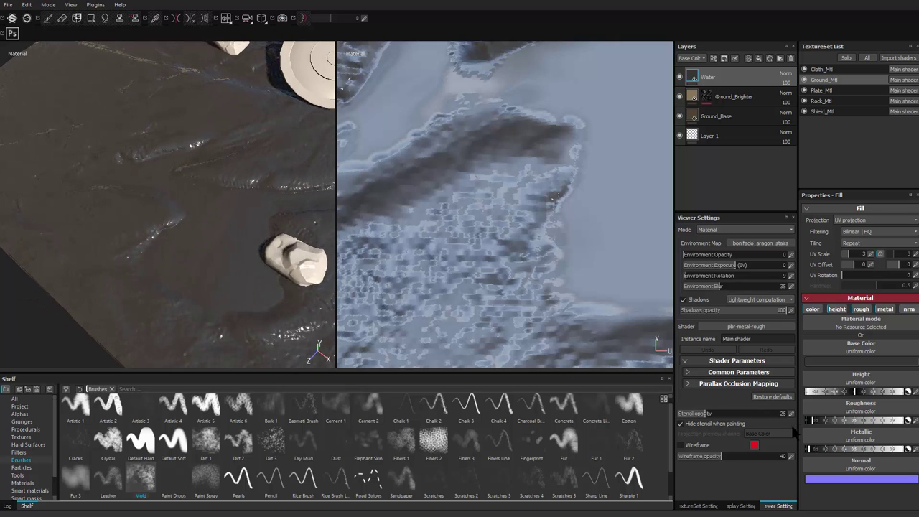
Try a nearly full metallic value on the Water fill, check its reflections, and bring metallic back down close to zero.
{"action": "left_click_drag", "start_coordinate": [815, 451], "coordinate": [918, 455]}
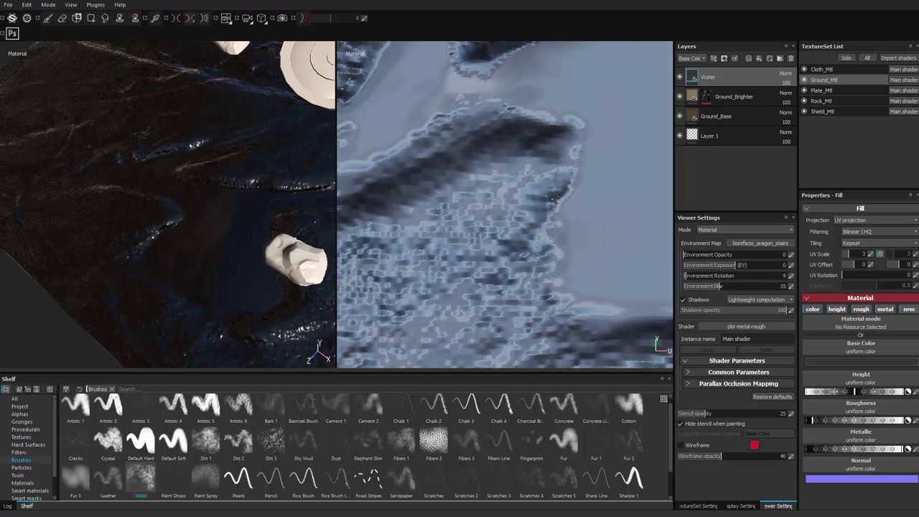
{"action": "left_click_drag", "start_coordinate": [226, 308], "coordinate": [236, 225], "text": "alt"}
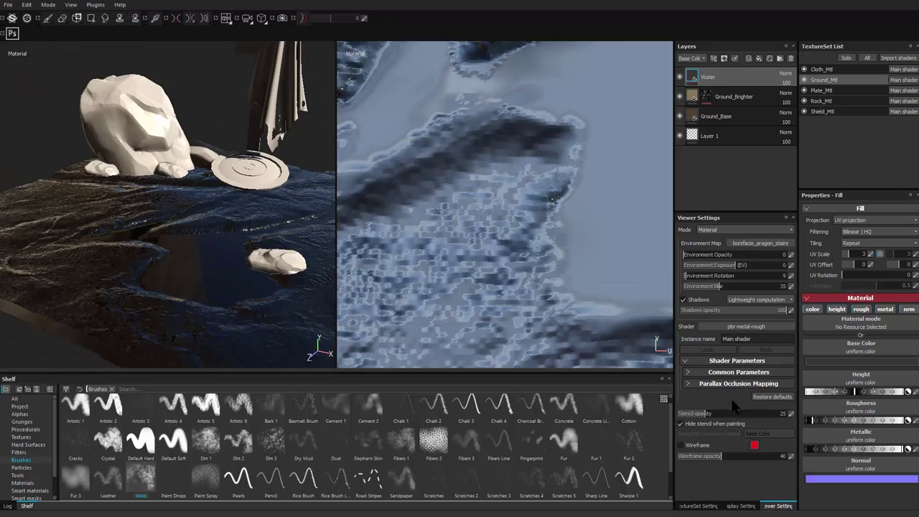
{"action": "left_click_drag", "start_coordinate": [866, 453], "coordinate": [821, 454]}
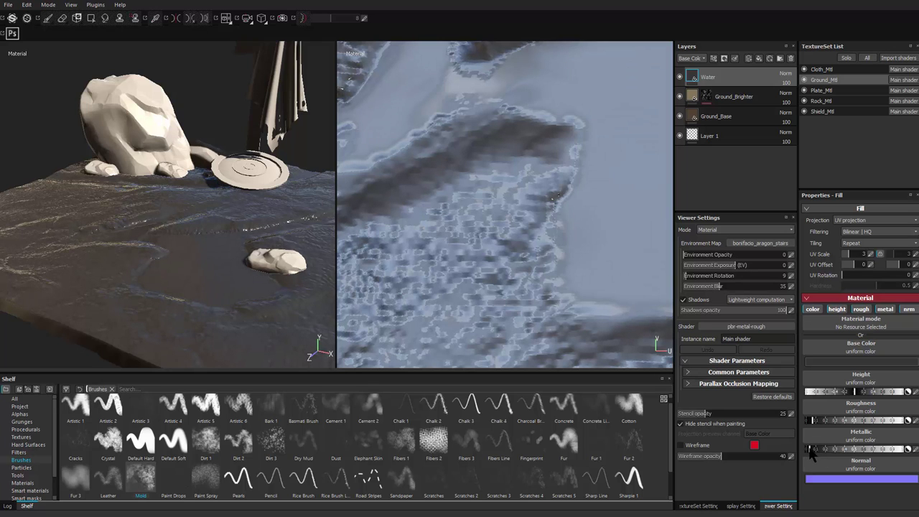
Lower the Water fill's height slightly below neutral.
{"action": "right_click_drag", "start_coordinate": [173, 281], "coordinate": [136, 241], "text": "alt"}
{"action": "left_click_drag", "start_coordinate": [136, 241], "coordinate": [179, 271], "text": "alt"}
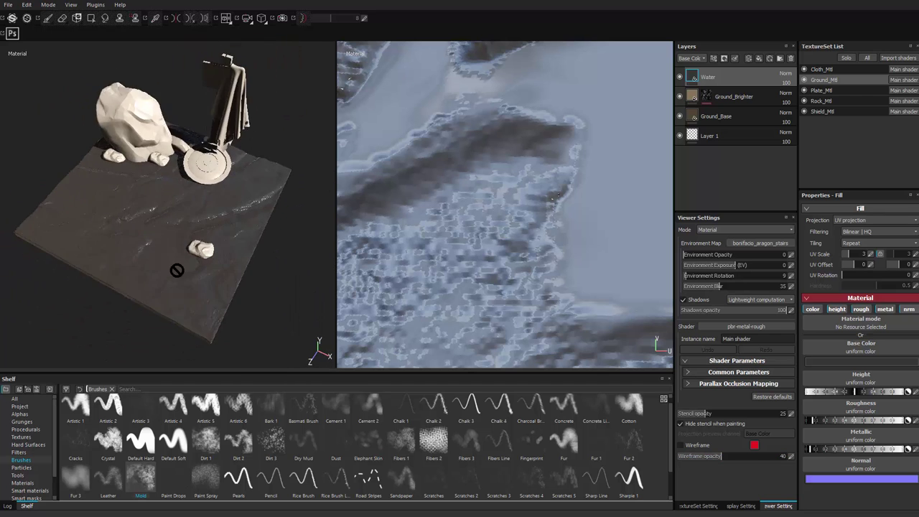
{"action": "right_click_drag", "start_coordinate": [179, 271], "coordinate": [270, 346], "text": "alt"}
{"action": "left_click_drag", "start_coordinate": [269, 346], "coordinate": [341, 269], "text": "alt"}
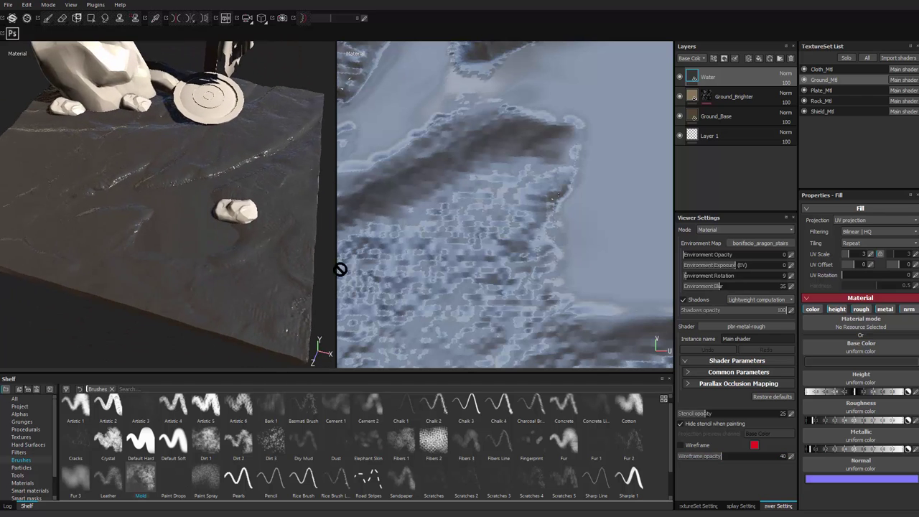
{"action": "right_click", "coordinate": [712, 77]}
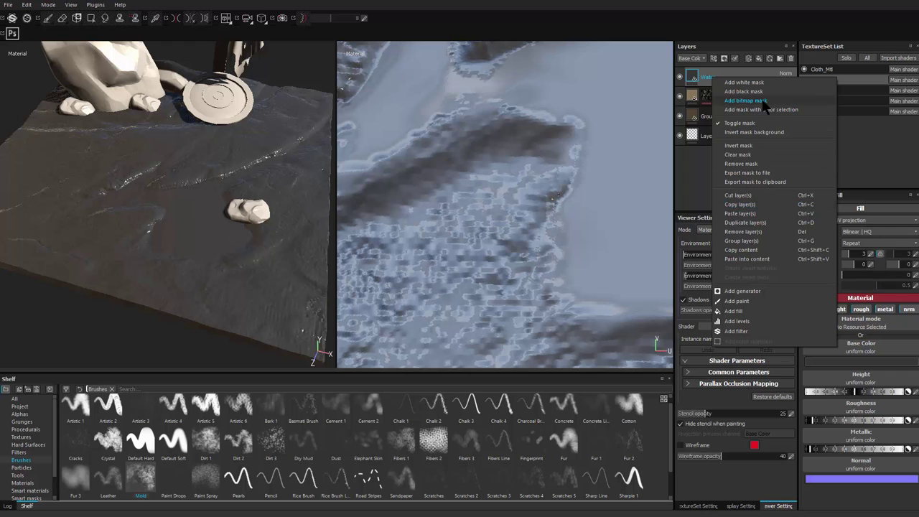
{"action": "left_click", "coordinate": [746, 165]}
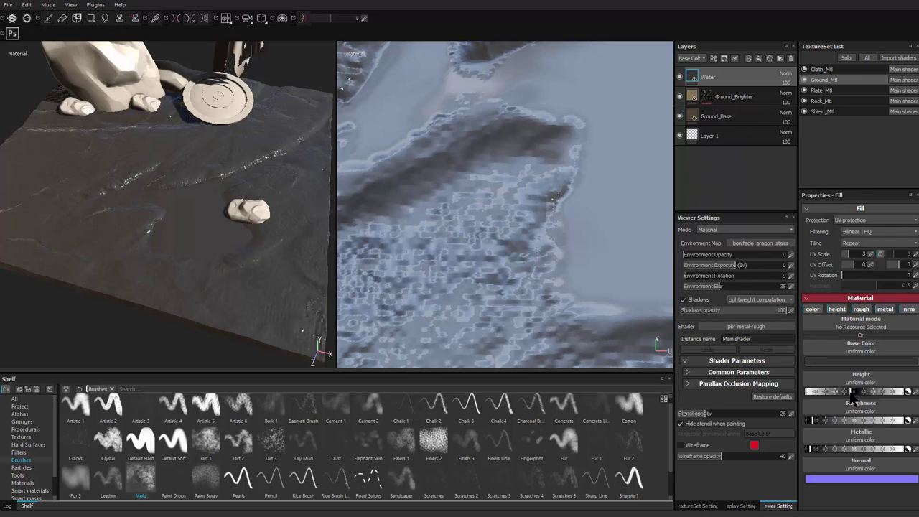
{"action": "right_click_drag", "start_coordinate": [200, 203], "coordinate": [253, 267], "text": "alt"}
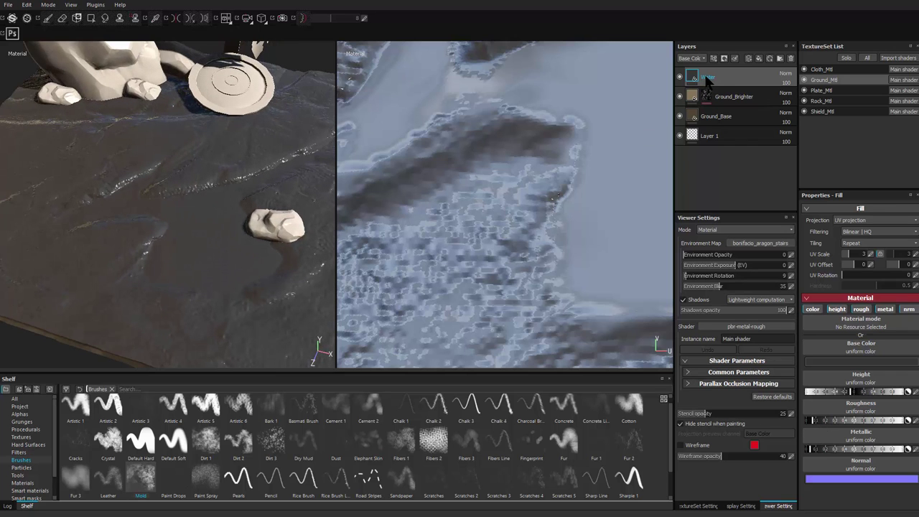
Reduce the Water layer's opacity to 89 in Normal blending and add a black mask to the layer.
{"action": "left_click", "coordinate": [786, 74]}
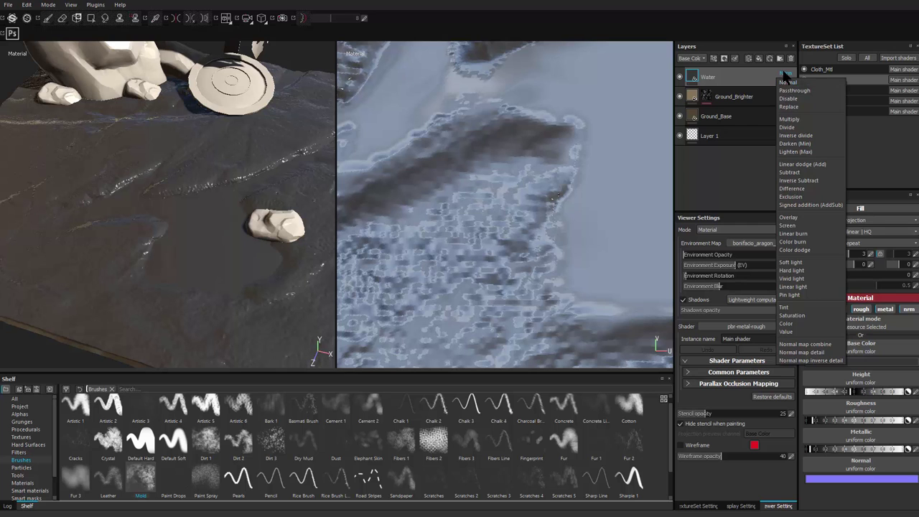
{"action": "left_click", "coordinate": [787, 83]}
{"action": "left_click_drag", "start_coordinate": [804, 95], "coordinate": [802, 90]}
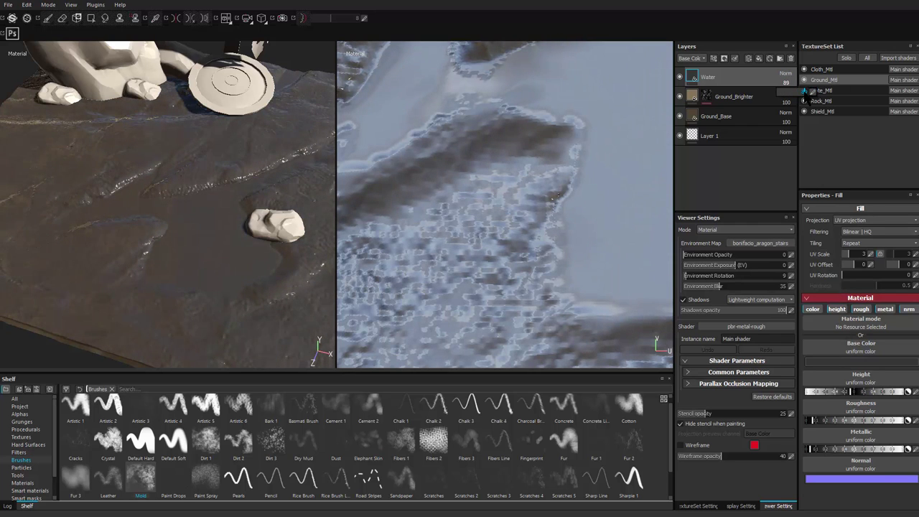
{"action": "right_click", "coordinate": [702, 79]}
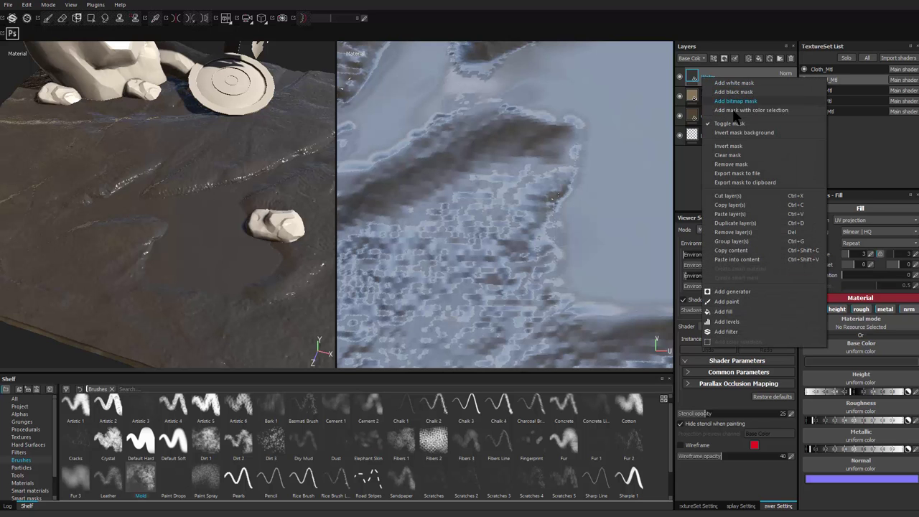
{"action": "left_click", "coordinate": [760, 102]}
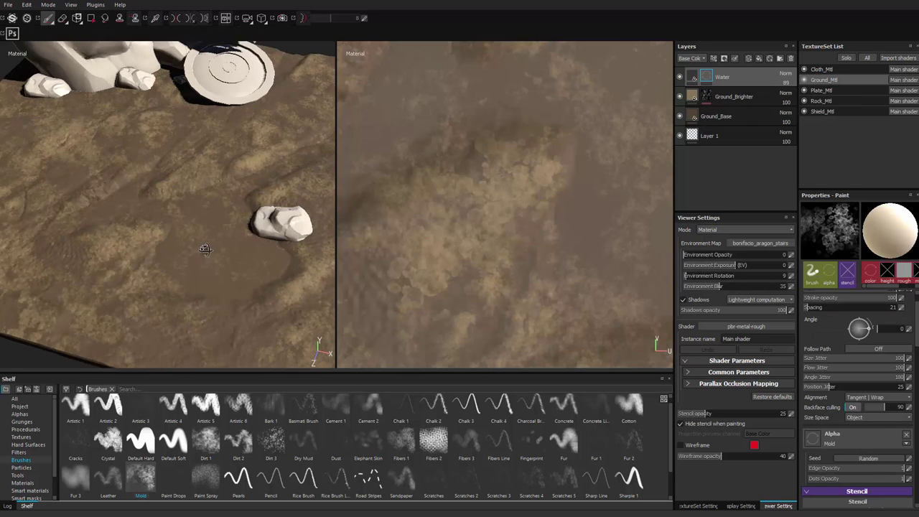
Paint the main body of the puddle into the Water mask beside the small lone rock with the Default Hard brush.
{"action": "left_click", "coordinate": [174, 441]}
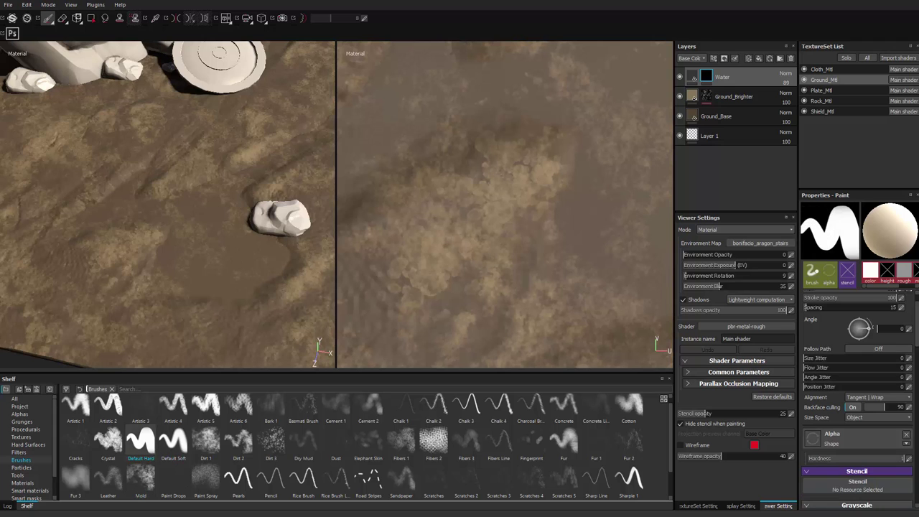
{"action": "mouse_move", "coordinate": [210, 277]}
{"action": "right_mouse_down", "text": "ctrl"}
{"action": "mouse_move", "coordinate": [194, 269]}
{"action": "mouse_move", "coordinate": [217, 293]}
{"action": "mouse_move", "coordinate": [217, 247]}
{"action": "right_mouse_up", "text": "ctrl"}
{"action": "mouse_move", "coordinate": [199, 223]}
{"action": "left_mouse_down"}
{"action": "mouse_move", "coordinate": [201, 239]}
{"action": "mouse_move", "coordinate": [186, 239]}
{"action": "mouse_move", "coordinate": [189, 212]}
{"action": "mouse_move", "coordinate": [201, 201]}
{"action": "left_mouse_up"}
{"action": "right_click_drag", "start_coordinate": [227, 213], "coordinate": [244, 213], "text": "ctrl"}
{"action": "mouse_move", "coordinate": [224, 186]}
{"action": "left_mouse_down"}
{"action": "mouse_move", "coordinate": [217, 257]}
{"action": "mouse_move", "coordinate": [205, 275]}
{"action": "mouse_move", "coordinate": [253, 284]}
{"action": "mouse_move", "coordinate": [235, 242]}
{"action": "mouse_move", "coordinate": [253, 261]}
{"action": "mouse_move", "coordinate": [237, 187]}
{"action": "mouse_move", "coordinate": [225, 187]}
{"action": "left_mouse_up"}
{"action": "middle_click_drag", "start_coordinate": [186, 256], "coordinate": [128, 263], "text": "alt"}
{"action": "right_click_drag", "start_coordinate": [128, 262], "coordinate": [223, 195], "text": "alt"}
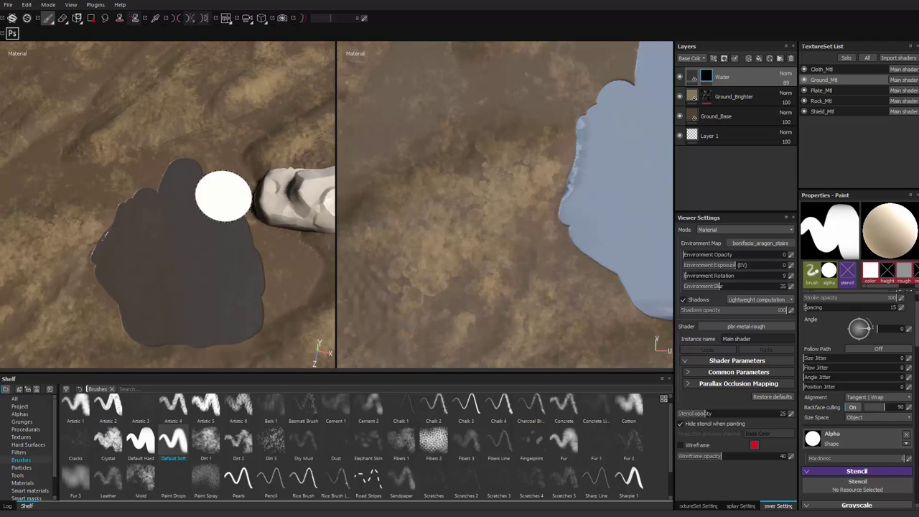
Extend the puddle around the small lone rock and along its outer edges with the Default Soft brush.
{"action": "left_click", "coordinate": [174, 440]}
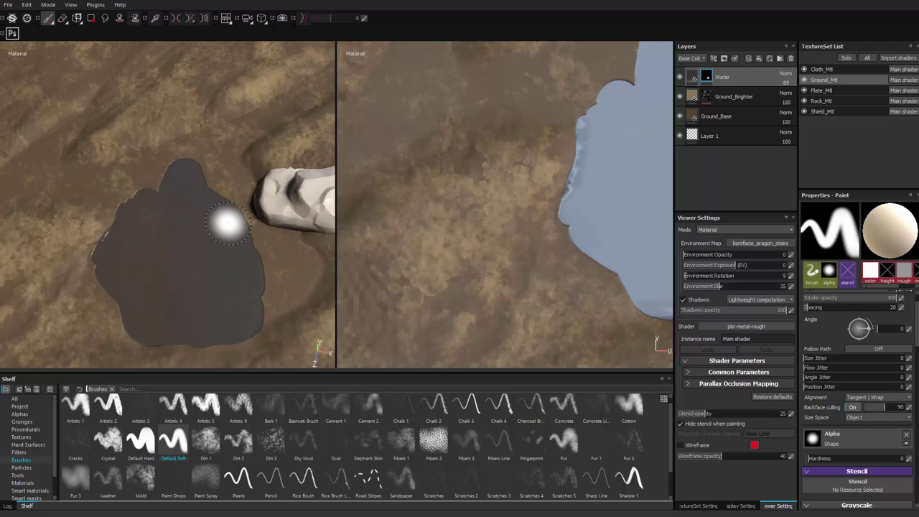
{"action": "left_click_drag", "start_coordinate": [207, 172], "coordinate": [215, 159]}
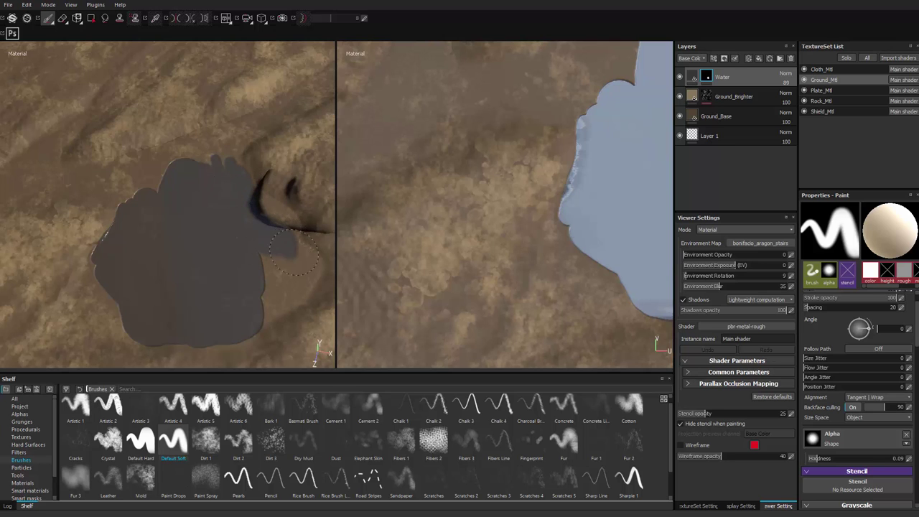
{"action": "left_click_drag", "start_coordinate": [310, 278], "coordinate": [266, 312]}
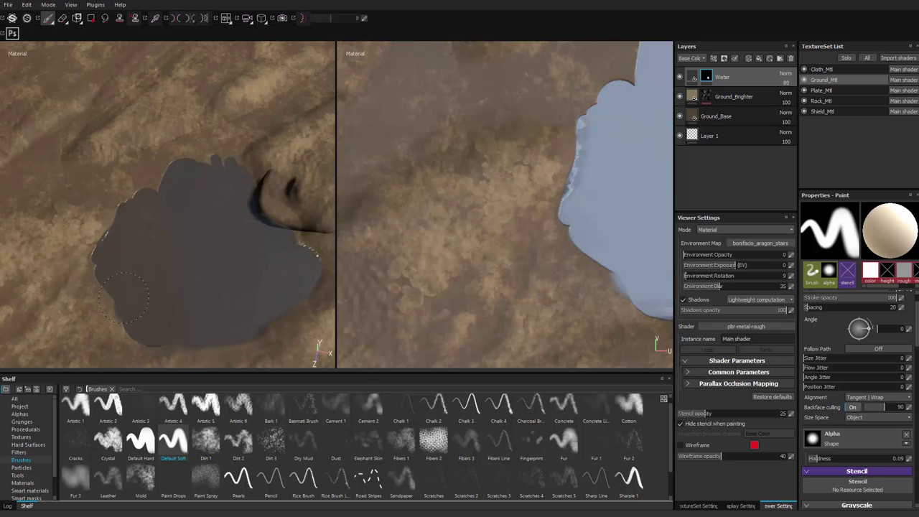
{"action": "mouse_move", "coordinate": [106, 268]}
{"action": "left_mouse_down"}
{"action": "mouse_move", "coordinate": [128, 204]}
{"action": "mouse_move", "coordinate": [258, 277]}
{"action": "left_mouse_up"}
Trim and smooth the puddle's outer edge in the Water mask with alternating erasing and revealing strokes.
{"action": "right_click_drag", "start_coordinate": [258, 277], "coordinate": [156, 251], "text": "alt"}
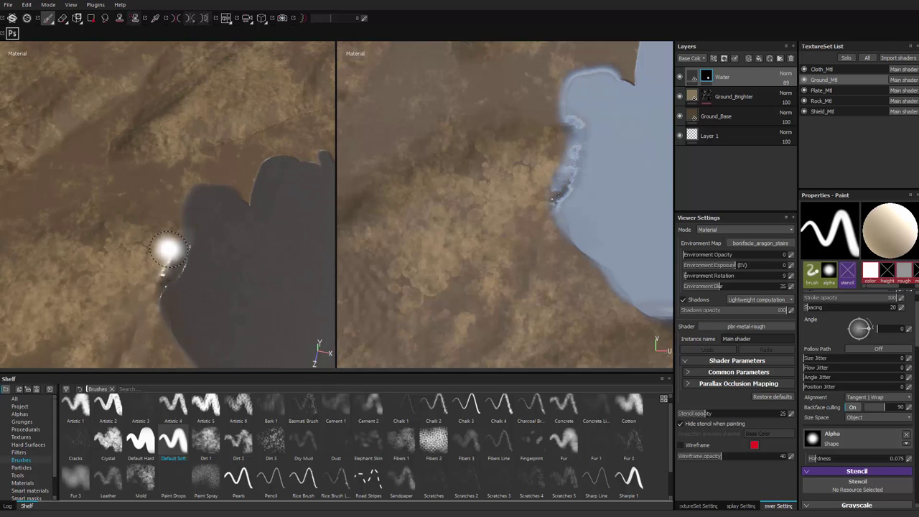
{"action": "key", "text": "x"}
{"action": "left_click_drag", "start_coordinate": [173, 252], "coordinate": [174, 243]}
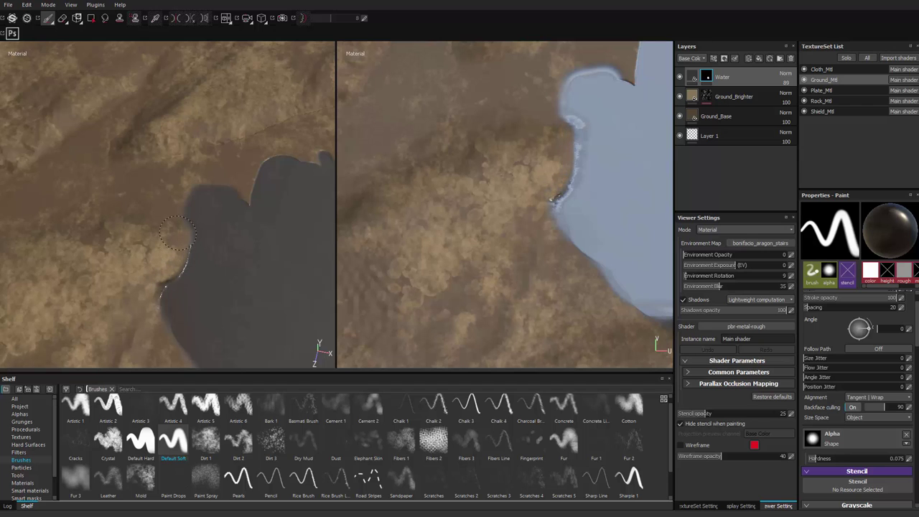
{"action": "key", "text": "x"}
Extend the puddle's edge in the Water mask into a tapering channel running between the small lone rock and the round shield.
{"action": "mouse_move", "coordinate": [186, 194]}
{"action": "left_mouse_down"}
{"action": "mouse_move", "coordinate": [233, 169]}
{"action": "mouse_move", "coordinate": [173, 174]}
{"action": "mouse_move", "coordinate": [250, 145]}
{"action": "mouse_move", "coordinate": [270, 165]}
{"action": "mouse_move", "coordinate": [285, 149]}
{"action": "left_mouse_up"}
{"action": "mouse_move", "coordinate": [234, 203]}
{"action": "left_mouse_down", "text": "alt"}
{"action": "mouse_move", "coordinate": [160, 250]}
{"action": "mouse_move", "coordinate": [143, 236]}
{"action": "left_mouse_up", "text": "alt"}
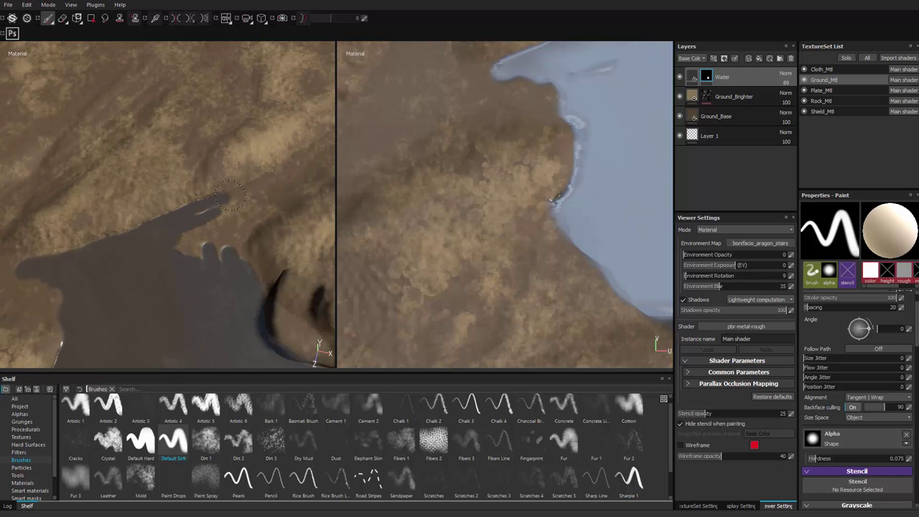
{"action": "mouse_move", "coordinate": [230, 195]}
{"action": "left_mouse_down"}
{"action": "mouse_move", "coordinate": [307, 157]}
{"action": "mouse_move", "coordinate": [203, 213]}
{"action": "mouse_move", "coordinate": [210, 236]}
{"action": "mouse_move", "coordinate": [272, 189]}
{"action": "left_mouse_up"}
{"action": "left_click_drag", "start_coordinate": [197, 264], "coordinate": [211, 251]}
{"action": "left_click_drag", "start_coordinate": [248, 222], "coordinate": [195, 259], "text": "ctrl+alt"}
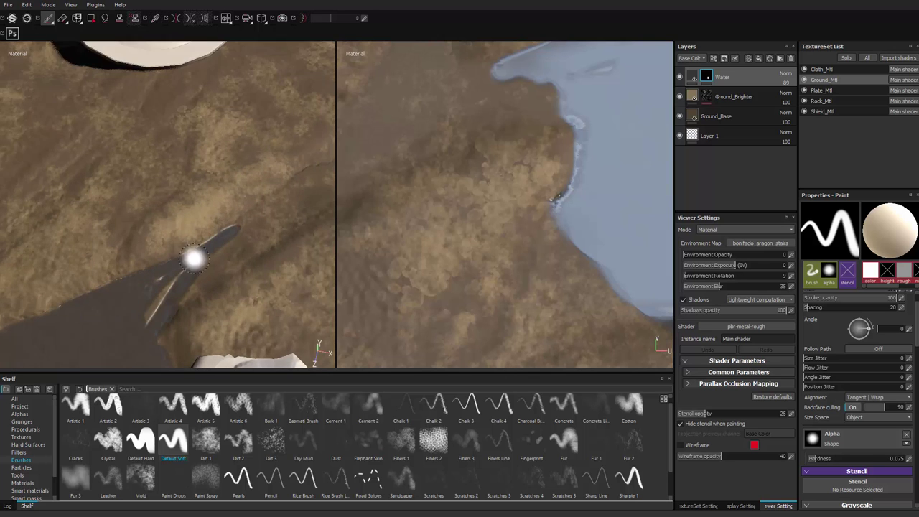
Reduce the brush size and lower its hardness to 0.02, and refine the channel's tip and side strand with narrow strokes.
{"action": "right_click_drag", "start_coordinate": [205, 272], "coordinate": [224, 265], "text": "ctrl"}
{"action": "key", "text": "bracketleft"}
{"action": "key", "text": "bracketleft"}
{"action": "key", "text": "bracketleft"}
{"action": "key", "text": "bracketleft"}
{"action": "key", "text": "bracketleft"}
{"action": "key", "text": "bracketleft"}
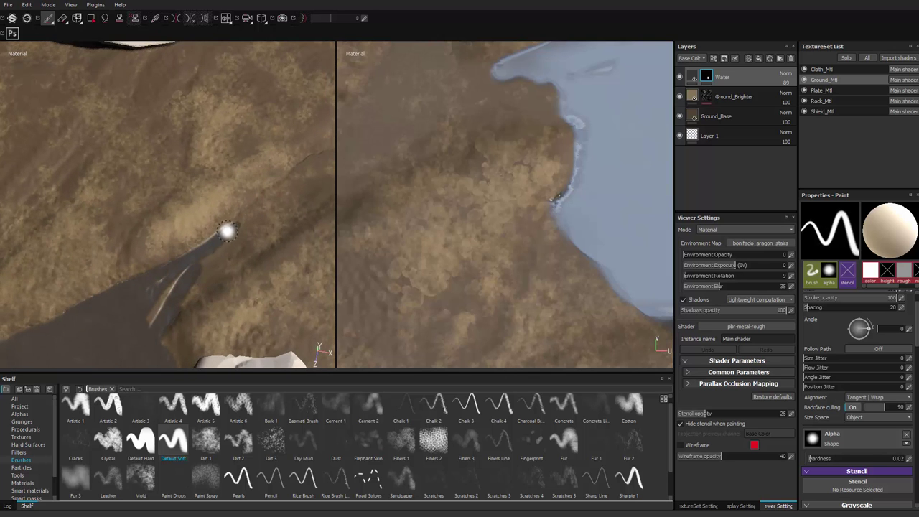
{"action": "left_click_drag", "start_coordinate": [225, 234], "coordinate": [184, 239], "text": "ctrl+alt"}
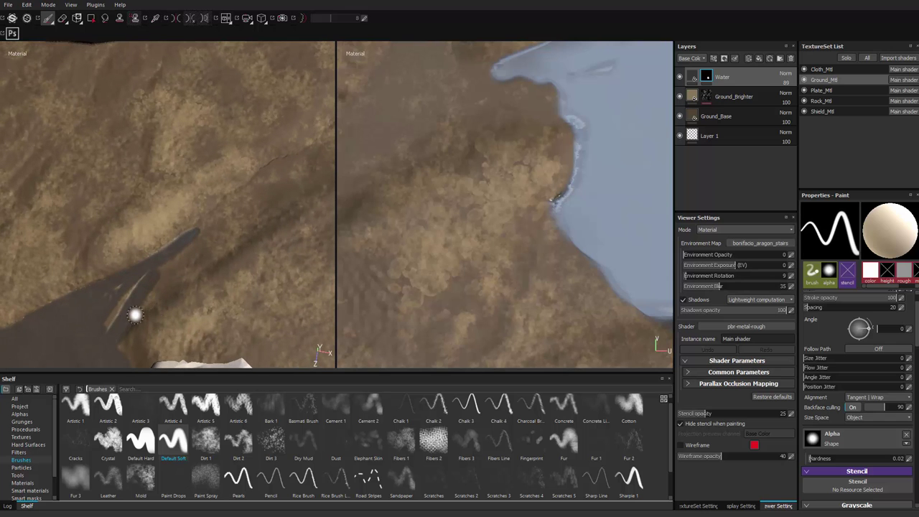
{"action": "mouse_move", "coordinate": [139, 314]}
{"action": "left_mouse_down"}
{"action": "mouse_move", "coordinate": [248, 225]}
{"action": "mouse_move", "coordinate": [189, 251]}
{"action": "left_mouse_up"}
{"action": "mouse_move", "coordinate": [109, 275]}
{"action": "left_mouse_down"}
{"action": "mouse_move", "coordinate": [266, 170]}
{"action": "mouse_move", "coordinate": [196, 214]}
{"action": "left_mouse_up"}
{"action": "mouse_move", "coordinate": [196, 214]}
{"action": "left_mouse_down"}
{"action": "mouse_move", "coordinate": [330, 111]}
{"action": "mouse_move", "coordinate": [228, 176]}
{"action": "mouse_move", "coordinate": [265, 126]}
{"action": "mouse_move", "coordinate": [186, 201]}
{"action": "mouse_move", "coordinate": [215, 222]}
{"action": "mouse_move", "coordinate": [107, 300]}
{"action": "left_mouse_up"}
Continue the channel toward the ground's outer edge as several thin, interweaving parallel streams in the Water mask.
{"action": "right_click_drag", "start_coordinate": [168, 285], "coordinate": [55, 277], "text": "alt"}
{"action": "mouse_move", "coordinate": [54, 277]}
{"action": "left_mouse_down", "text": "ctrl+alt"}
{"action": "mouse_move", "coordinate": [146, 240]}
{"action": "mouse_move", "coordinate": [243, 286]}
{"action": "left_mouse_up", "text": "ctrl+alt"}
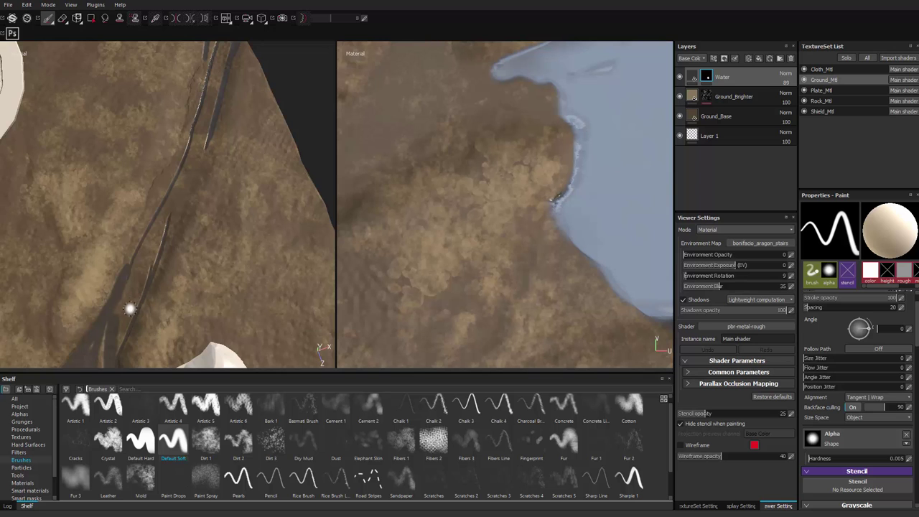
{"action": "left_click_drag", "start_coordinate": [112, 322], "coordinate": [201, 152]}
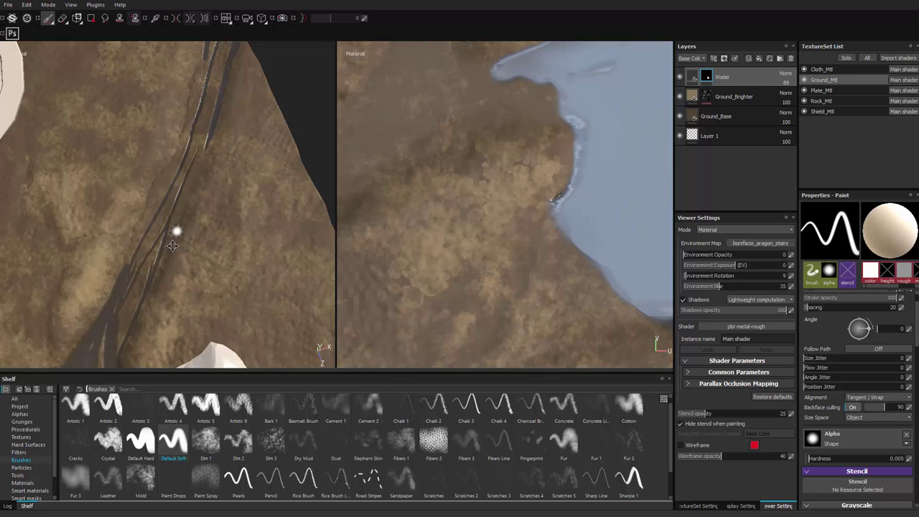
{"action": "left_click_drag", "start_coordinate": [176, 232], "coordinate": [158, 252], "text": "alt"}
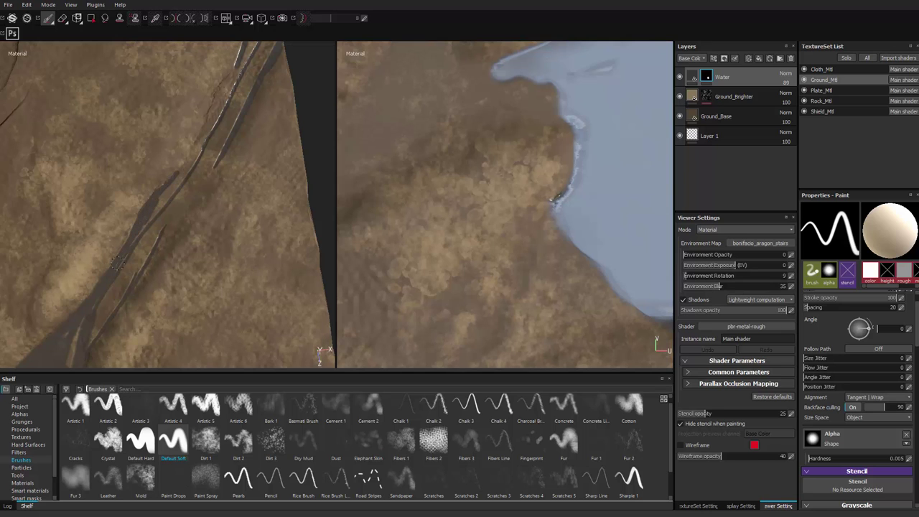
{"action": "mouse_move", "coordinate": [118, 262]}
{"action": "left_mouse_down"}
{"action": "mouse_move", "coordinate": [171, 181]}
{"action": "mouse_move", "coordinate": [173, 280]}
{"action": "mouse_move", "coordinate": [165, 211]}
{"action": "mouse_move", "coordinate": [207, 140]}
{"action": "left_mouse_up"}
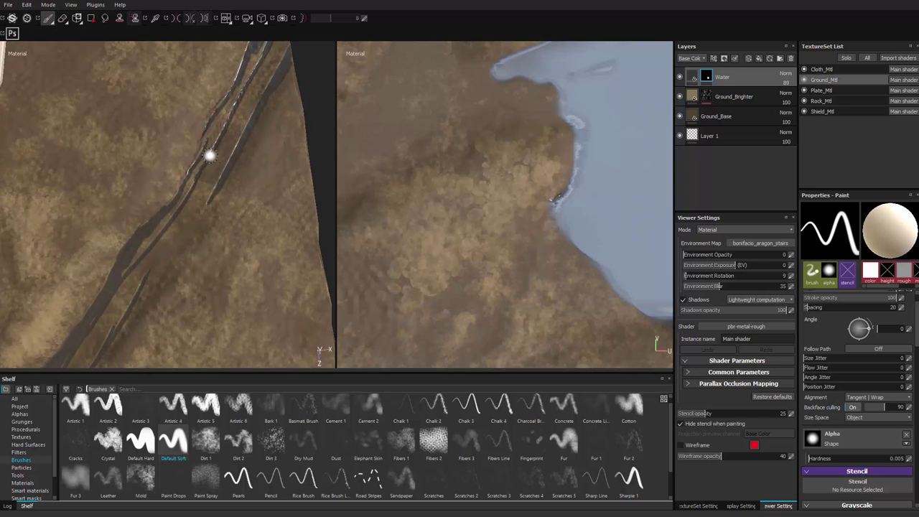
{"action": "left_click_drag", "start_coordinate": [224, 178], "coordinate": [168, 269]}
{"action": "left_click_drag", "start_coordinate": [222, 185], "coordinate": [153, 273]}
{"action": "key", "text": "ctrl+z"}
{"action": "left_click_drag", "start_coordinate": [219, 194], "coordinate": [149, 296]}
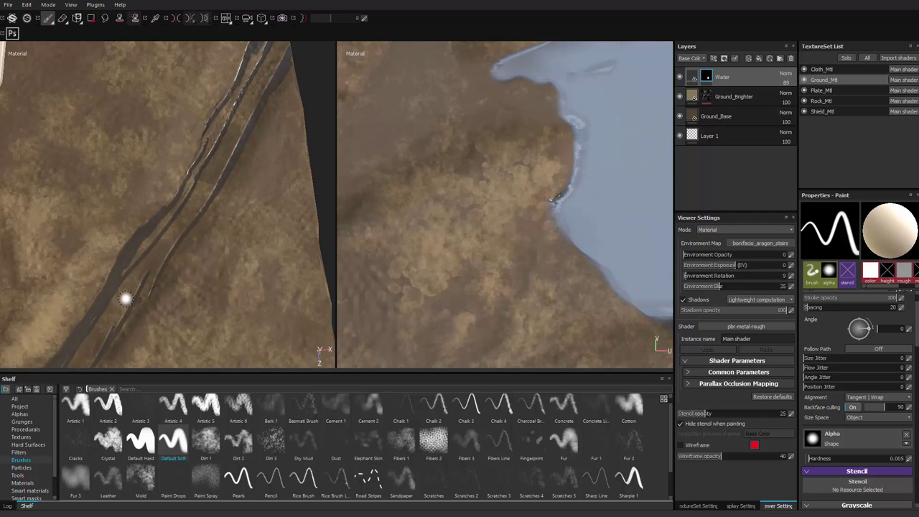
Thicken the strands where the streams join the puddle, just above the small lone rock.
{"action": "right_click_drag", "start_coordinate": [126, 299], "coordinate": [79, 287], "text": "alt"}
{"action": "right_click_drag", "start_coordinate": [235, 226], "coordinate": [98, 220], "text": "alt"}
{"action": "left_click_drag", "start_coordinate": [98, 220], "coordinate": [242, 373], "text": "alt"}
{"action": "middle_click_drag", "start_coordinate": [242, 373], "coordinate": [222, 312], "text": "alt"}
{"action": "right_click_drag", "start_coordinate": [180, 234], "coordinate": [267, 280], "text": "alt"}
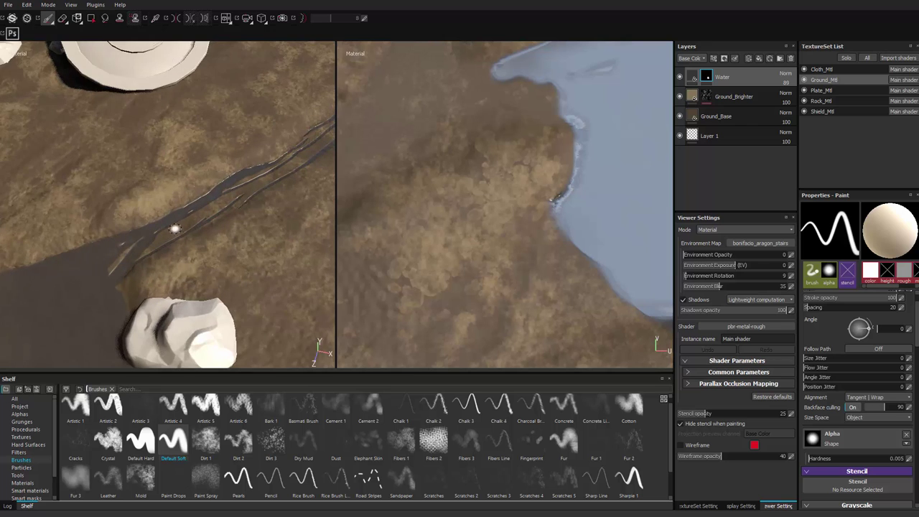
{"action": "left_click_drag", "start_coordinate": [175, 228], "coordinate": [166, 251], "text": "alt"}
{"action": "right_click_drag", "start_coordinate": [164, 250], "coordinate": [178, 251], "text": "ctrl"}
{"action": "left_click_drag", "start_coordinate": [140, 259], "coordinate": [165, 245]}
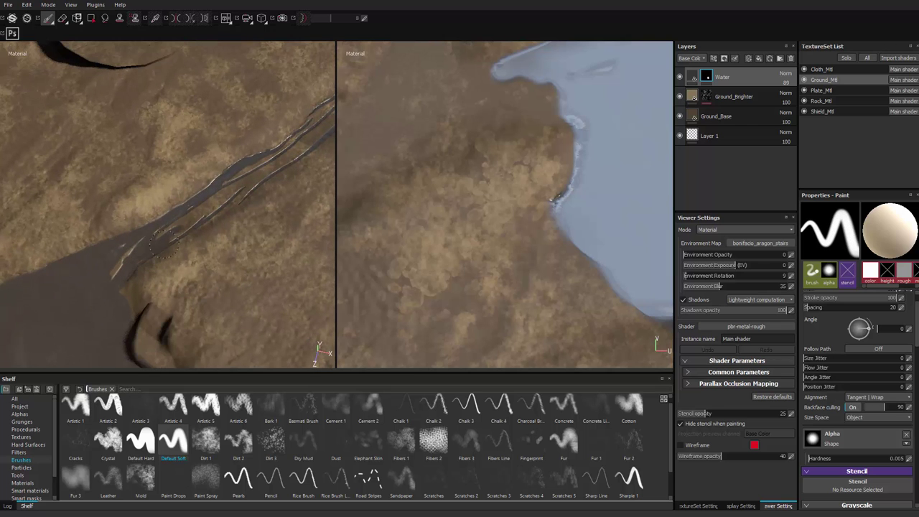
Paint a forked side channel out of the puddle on the side opposite the small lone rock and taper its lower end.
{"action": "right_click_drag", "start_coordinate": [248, 192], "coordinate": [82, 219], "text": "alt"}
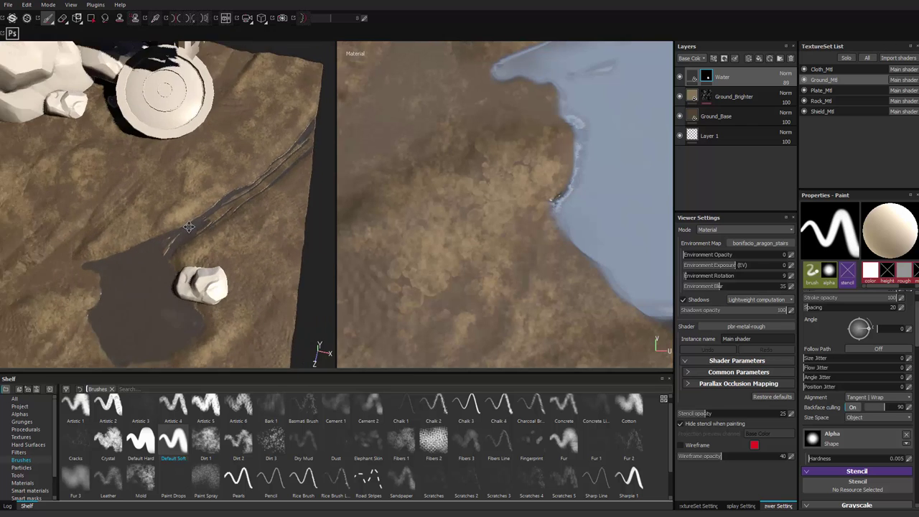
{"action": "left_click_drag", "start_coordinate": [82, 220], "coordinate": [150, 214], "text": "alt"}
{"action": "right_click_drag", "start_coordinate": [150, 214], "coordinate": [260, 282], "text": "alt"}
{"action": "left_click_drag", "start_coordinate": [260, 281], "coordinate": [301, 273], "text": "alt"}
{"action": "mouse_move", "coordinate": [242, 203]}
{"action": "left_mouse_down"}
{"action": "mouse_move", "coordinate": [213, 208]}
{"action": "mouse_move", "coordinate": [180, 169]}
{"action": "left_mouse_up"}
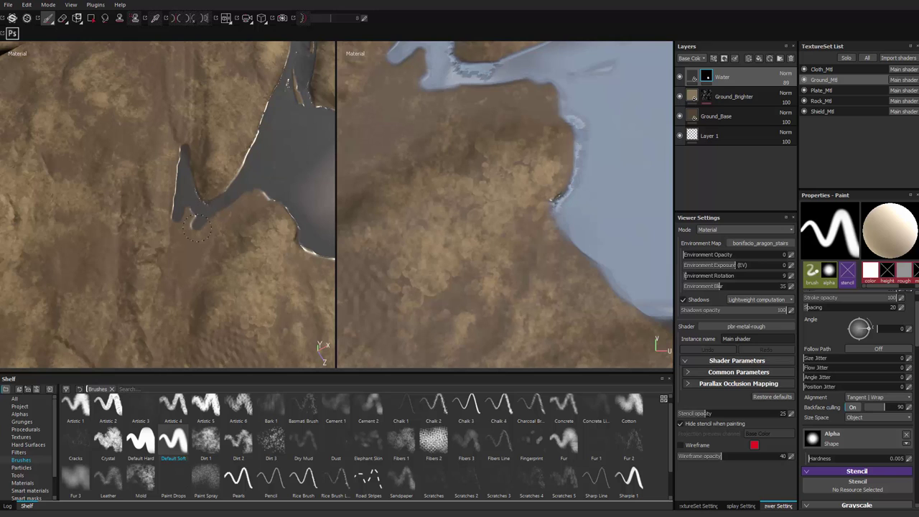
{"action": "mouse_move", "coordinate": [196, 228]}
{"action": "left_mouse_down"}
{"action": "mouse_move", "coordinate": [214, 217]}
{"action": "mouse_move", "coordinate": [185, 282]}
{"action": "mouse_move", "coordinate": [177, 250]}
{"action": "mouse_move", "coordinate": [185, 208]}
{"action": "left_mouse_up"}
{"action": "left_click_drag", "start_coordinate": [173, 270], "coordinate": [170, 288]}
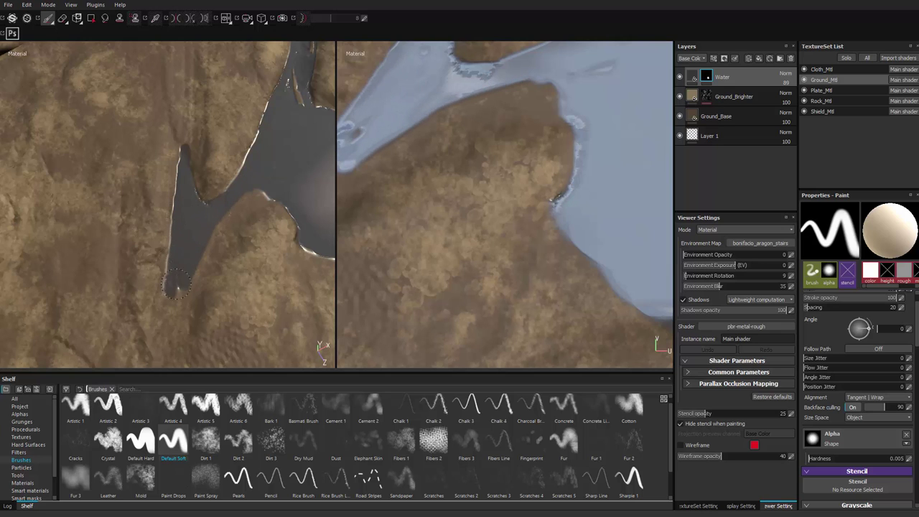
{"action": "right_click_drag", "start_coordinate": [175, 285], "coordinate": [169, 282], "text": "ctrl"}
{"action": "left_click_drag", "start_coordinate": [170, 283], "coordinate": [158, 296]}
{"action": "middle_click_drag", "start_coordinate": [148, 361], "coordinate": [185, 260], "text": "alt"}
{"action": "mouse_move", "coordinate": [185, 260]}
{"action": "left_mouse_down", "text": "alt"}
{"action": "mouse_move", "coordinate": [225, 215]}
{"action": "mouse_move", "coordinate": [194, 260]}
{"action": "left_mouse_up", "text": "alt"}
Extend the upper arm of the forked side channel into a thin stream pointing toward the round shield.
{"action": "right_click_drag", "start_coordinate": [238, 221], "coordinate": [117, 115], "text": "alt"}
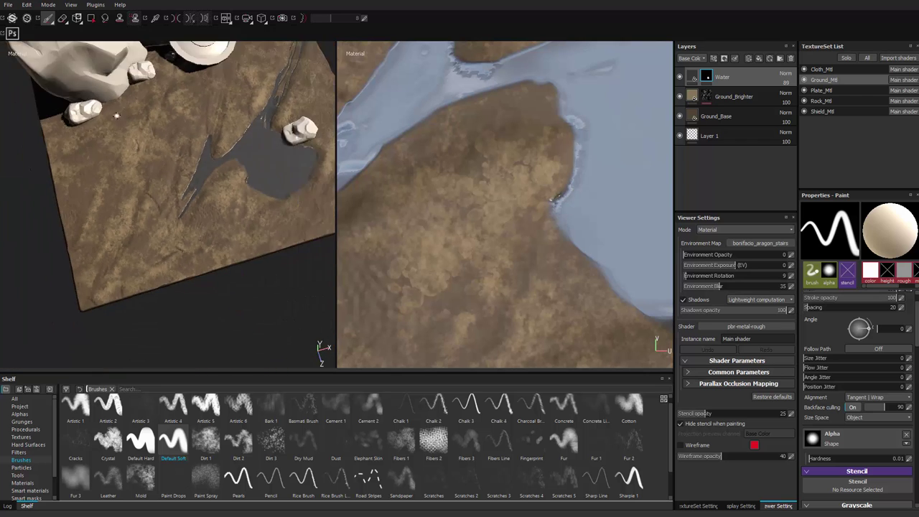
{"action": "left_click_drag", "start_coordinate": [117, 115], "coordinate": [31, 236], "text": "alt"}
{"action": "right_click_drag", "start_coordinate": [31, 236], "coordinate": [166, 225], "text": "alt"}
{"action": "middle_click_drag", "start_coordinate": [165, 224], "coordinate": [174, 276], "text": "alt"}
{"action": "right_click_drag", "start_coordinate": [174, 276], "coordinate": [248, 270], "text": "alt"}
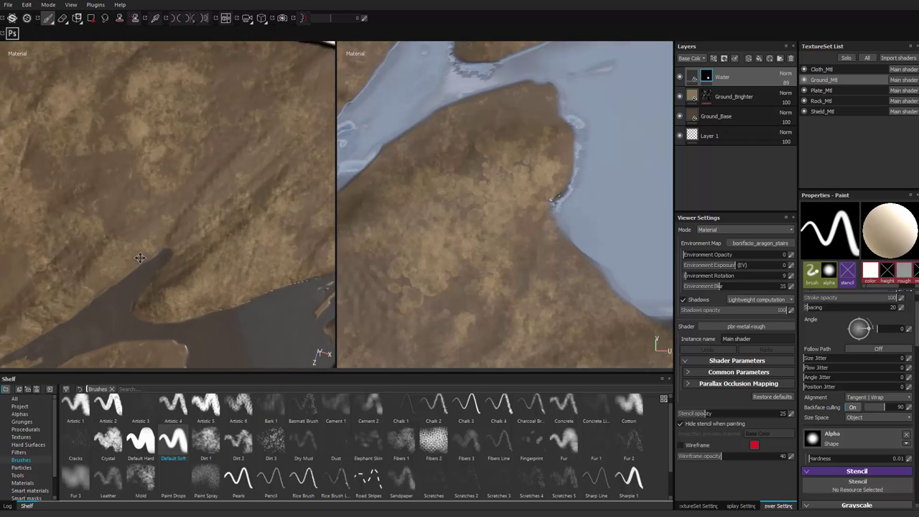
{"action": "middle_click_drag", "start_coordinate": [248, 269], "coordinate": [164, 249], "text": "alt"}
{"action": "left_click_drag", "start_coordinate": [173, 228], "coordinate": [184, 216]}
{"action": "left_click_drag", "start_coordinate": [263, 112], "coordinate": [243, 132]}
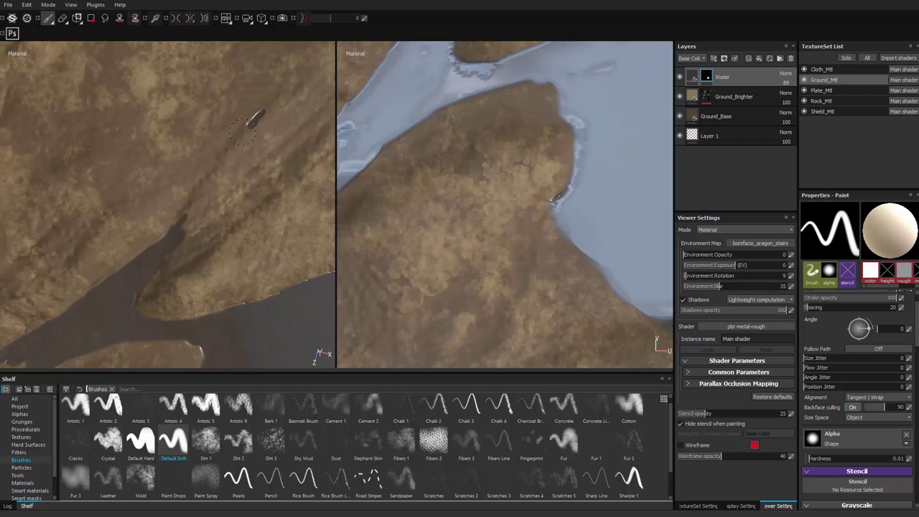
{"action": "left_click_drag", "start_coordinate": [187, 201], "coordinate": [135, 287]}
{"action": "left_click_drag", "start_coordinate": [155, 250], "coordinate": [194, 194]}
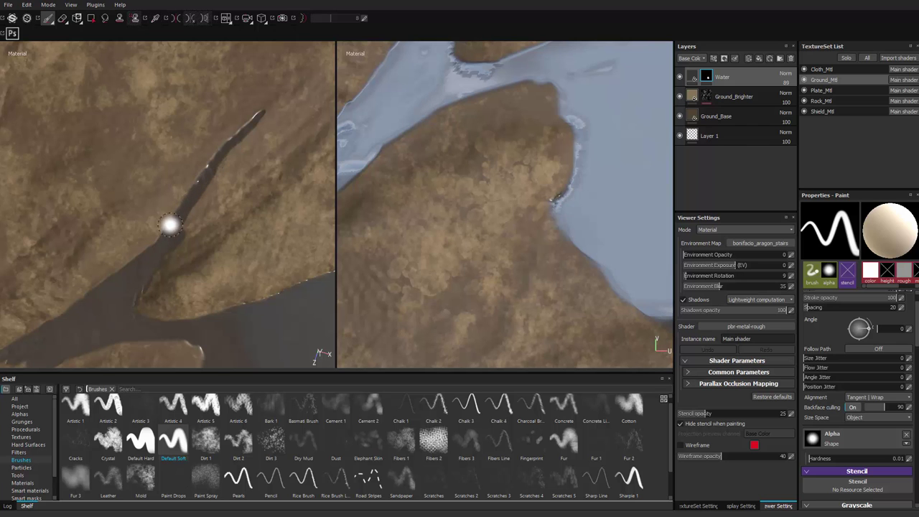
Add a longer parallel stream beside that arm toward the round shield, with a short offshoot between the two.
{"action": "left_click_drag", "start_coordinate": [180, 244], "coordinate": [290, 144]}
{"action": "left_click_drag", "start_coordinate": [161, 269], "coordinate": [300, 137]}
{"action": "right_click_drag", "start_coordinate": [319, 109], "coordinate": [105, 198], "text": "alt"}
{"action": "left_click_drag", "start_coordinate": [105, 197], "coordinate": [128, 148], "text": "alt"}
{"action": "right_click_drag", "start_coordinate": [127, 148], "coordinate": [212, 192], "text": "alt"}
{"action": "mouse_move", "coordinate": [211, 192]}
{"action": "left_mouse_down", "text": "alt"}
{"action": "mouse_move", "coordinate": [166, 219]}
{"action": "mouse_move", "coordinate": [181, 189]}
{"action": "mouse_move", "coordinate": [224, 151]}
{"action": "left_mouse_up", "text": "alt"}
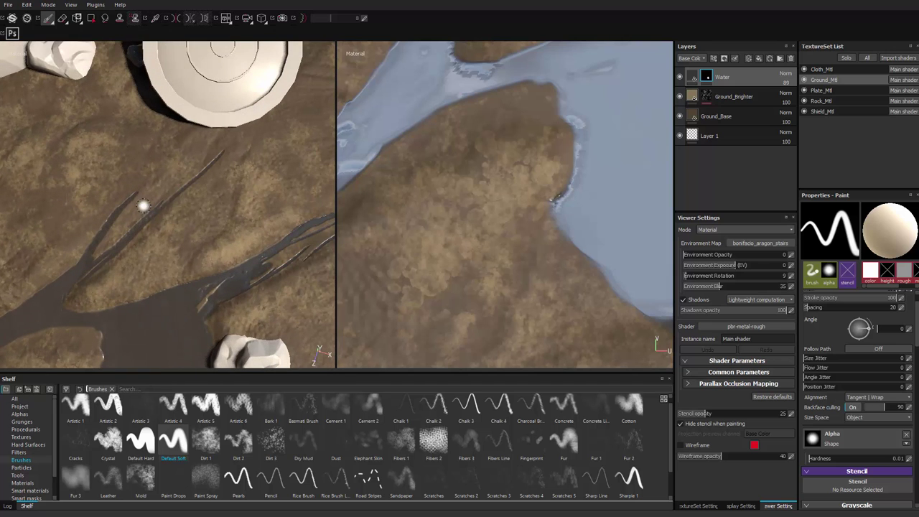
{"action": "left_click_drag", "start_coordinate": [87, 250], "coordinate": [171, 156]}
{"action": "key", "text": "ctrl+z"}
{"action": "mouse_move", "coordinate": [87, 255]}
{"action": "left_mouse_down"}
{"action": "mouse_move", "coordinate": [138, 192]}
{"action": "mouse_move", "coordinate": [174, 183]}
{"action": "left_mouse_up"}
{"action": "left_click_drag", "start_coordinate": [84, 266], "coordinate": [169, 188]}
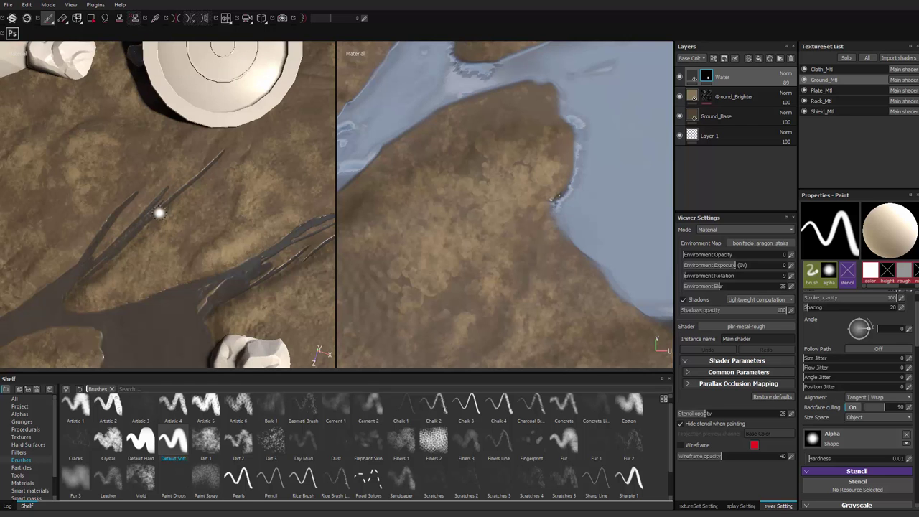
Paint a water channel in the Water mask running in from the ground's back edge behind the round shield.
{"action": "right_click_drag", "start_coordinate": [198, 219], "coordinate": [49, 144], "text": "alt"}
{"action": "left_click_drag", "start_coordinate": [115, 223], "coordinate": [109, 160], "text": "alt"}
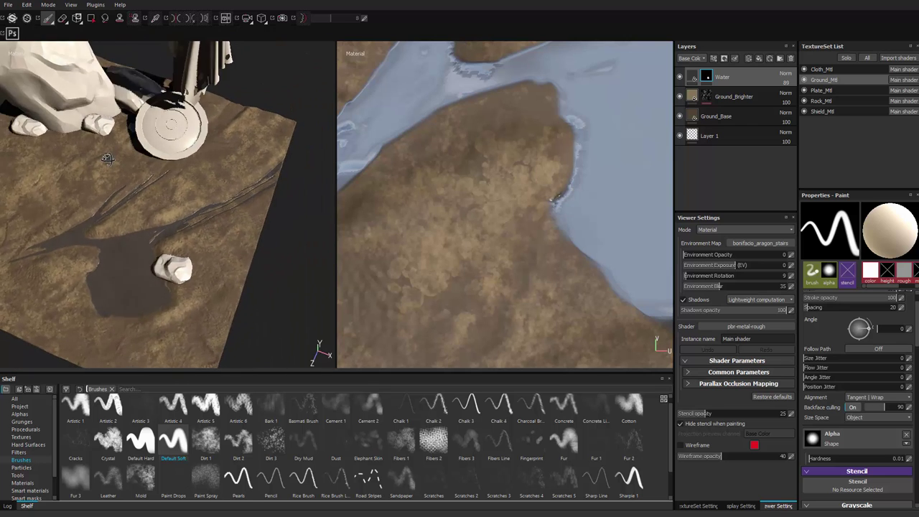
{"action": "right_click_drag", "start_coordinate": [108, 160], "coordinate": [248, 158], "text": "alt"}
{"action": "middle_click_drag", "start_coordinate": [247, 158], "coordinate": [215, 212], "text": "alt"}
{"action": "left_click_drag", "start_coordinate": [215, 213], "coordinate": [200, 316], "text": "alt"}
{"action": "right_click_drag", "start_coordinate": [200, 316], "coordinate": [242, 338], "text": "alt"}
{"action": "mouse_move", "coordinate": [165, 174]}
{"action": "left_mouse_down"}
{"action": "mouse_move", "coordinate": [187, 150]}
{"action": "mouse_move", "coordinate": [179, 164]}
{"action": "left_mouse_up"}
{"action": "key", "text": "ctrl+z"}
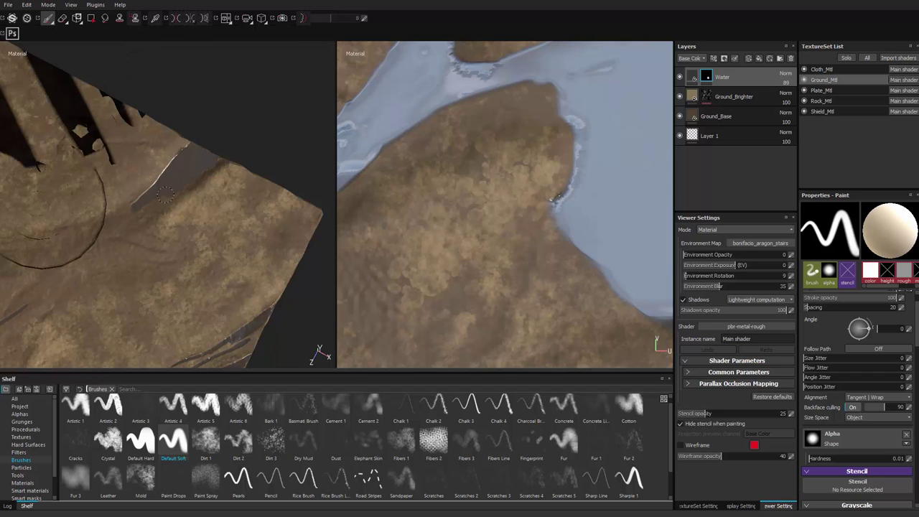
{"action": "left_click_drag", "start_coordinate": [127, 217], "coordinate": [215, 241]}
Isolate the ground and paint a channel emerging from beneath the round shield, splitting its end into thin streaks.
{"action": "middle_click_drag", "start_coordinate": [216, 240], "coordinate": [169, 191], "text": "alt"}
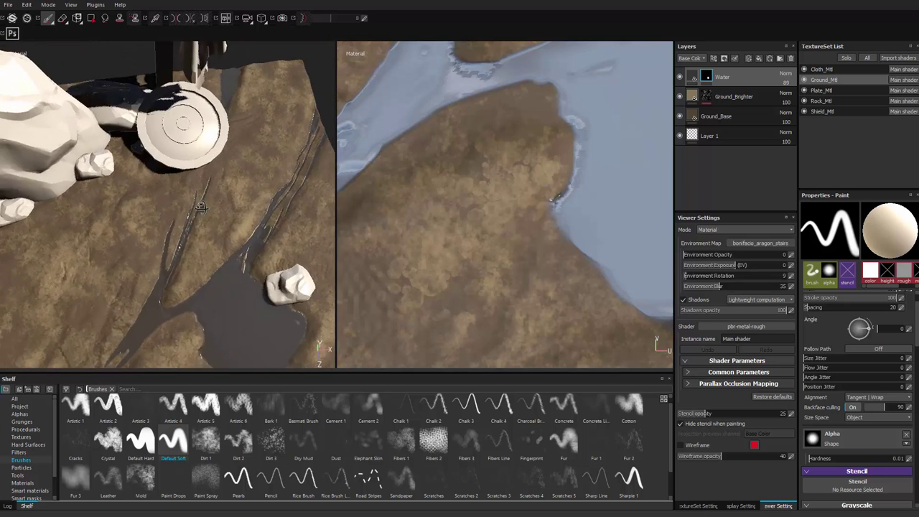
{"action": "left_click_drag", "start_coordinate": [215, 230], "coordinate": [282, 266], "text": "alt"}
{"action": "mouse_move", "coordinate": [282, 266]}
{"action": "right_mouse_down", "text": "alt"}
{"action": "mouse_move", "coordinate": [291, 309]}
{"action": "mouse_move", "coordinate": [283, 345]}
{"action": "right_mouse_up", "text": "alt"}
{"action": "left_click_drag", "start_coordinate": [283, 345], "coordinate": [175, 229], "text": "alt"}
{"action": "middle_click_drag", "start_coordinate": [175, 230], "coordinate": [246, 357], "text": "alt"}
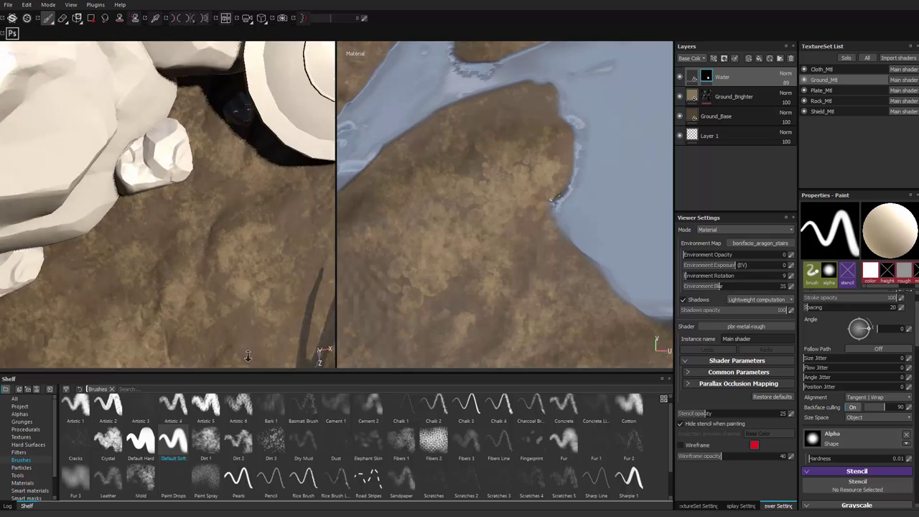
{"action": "right_click_drag", "start_coordinate": [246, 357], "coordinate": [217, 206], "text": "alt"}
{"action": "key", "text": "alt+q"}
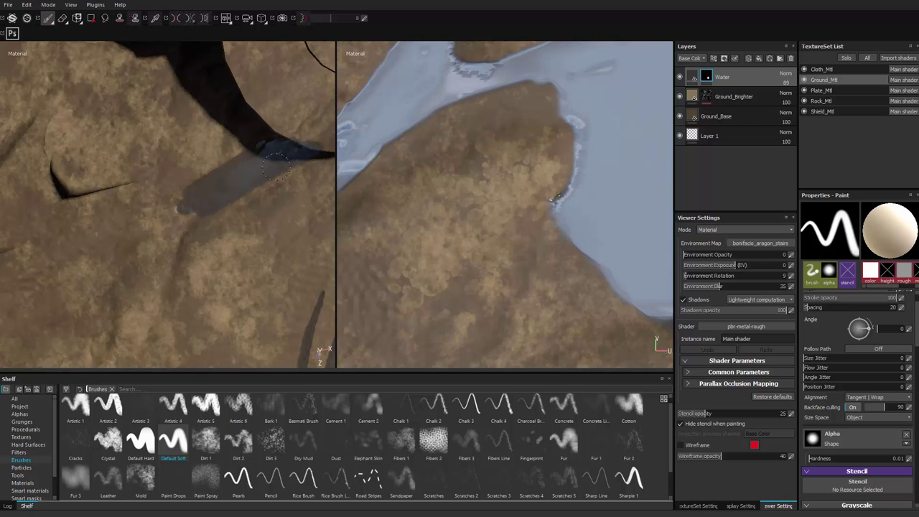
{"action": "left_click_drag", "start_coordinate": [286, 150], "coordinate": [288, 135]}
{"action": "middle_click_drag", "start_coordinate": [209, 212], "coordinate": [262, 207], "text": "alt"}
{"action": "mouse_move", "coordinate": [262, 206]}
{"action": "left_mouse_down", "text": "alt"}
{"action": "mouse_move", "coordinate": [212, 179]}
{"action": "mouse_move", "coordinate": [252, 203]}
{"action": "mouse_move", "coordinate": [239, 272]}
{"action": "left_mouse_up", "text": "alt"}
{"action": "left_click_drag", "start_coordinate": [247, 199], "coordinate": [156, 270]}
{"action": "left_click_drag", "start_coordinate": [234, 214], "coordinate": [198, 251]}
{"action": "mouse_move", "coordinate": [132, 345]}
{"action": "left_mouse_down", "text": "alt"}
{"action": "mouse_move", "coordinate": [203, 226]}
{"action": "mouse_move", "coordinate": [222, 235]}
{"action": "left_mouse_up", "text": "alt"}
{"action": "middle_click_drag", "start_coordinate": [222, 235], "coordinate": [267, 143], "text": "alt"}
{"action": "left_click_drag", "start_coordinate": [257, 153], "coordinate": [106, 350]}
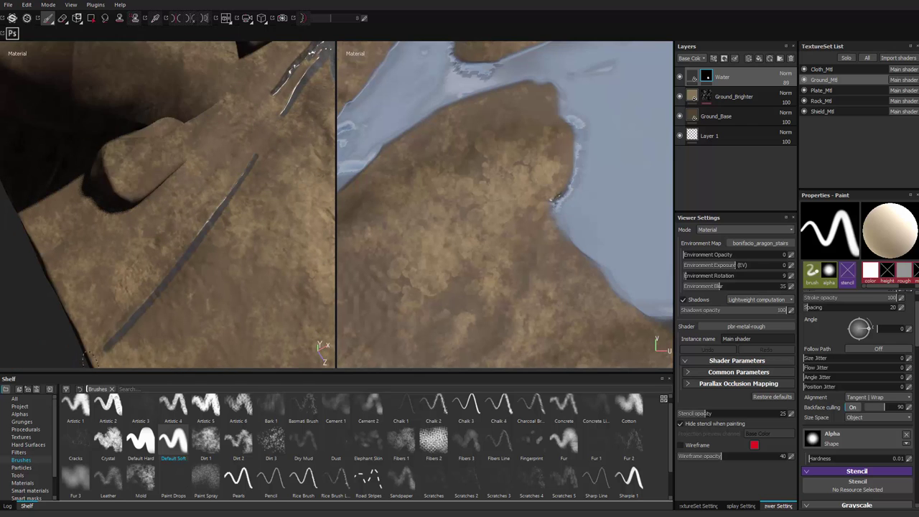
{"action": "key", "text": "ctrl+z"}
{"action": "left_click_drag", "start_coordinate": [237, 169], "coordinate": [120, 314]}
{"action": "key", "text": "ctrl+z"}
{"action": "key", "text": "ctrl+z"}
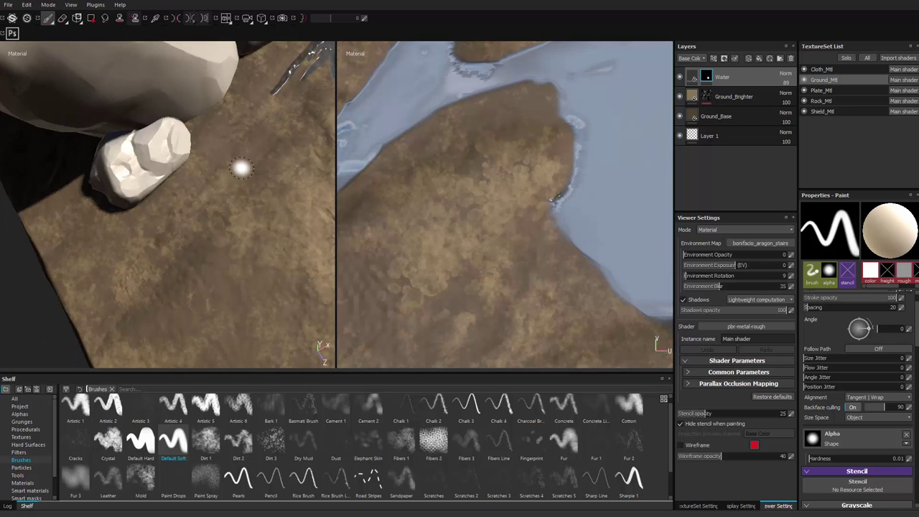
{"action": "left_click_drag", "start_coordinate": [255, 152], "coordinate": [87, 350]}
{"action": "left_click_drag", "start_coordinate": [318, 61], "coordinate": [245, 147]}
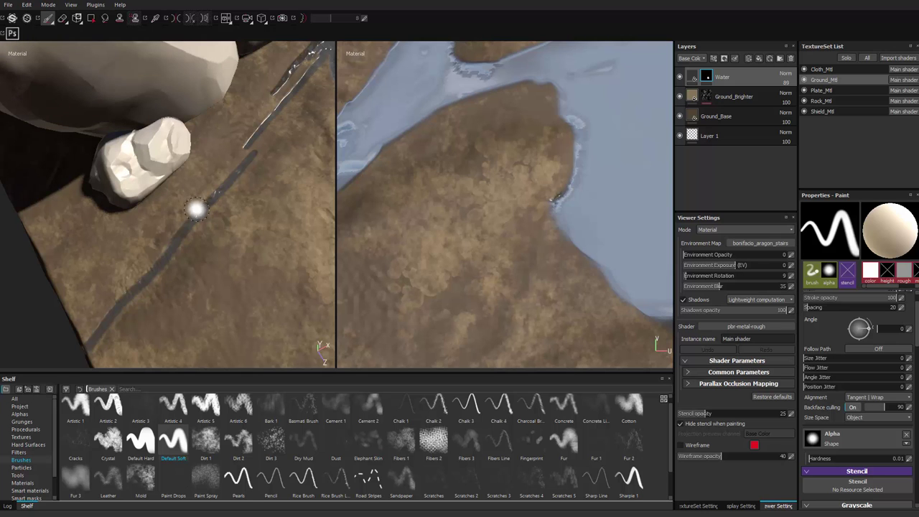
{"action": "key", "text": "ctrl+z"}
{"action": "key", "text": "ctrl+z"}
Set a smaller brush with hardness 0 and paint thin water strands from the ground's edge beside the outer small rock.
{"action": "right_click_drag", "start_coordinate": [252, 168], "coordinate": [227, 181], "text": "ctrl"}
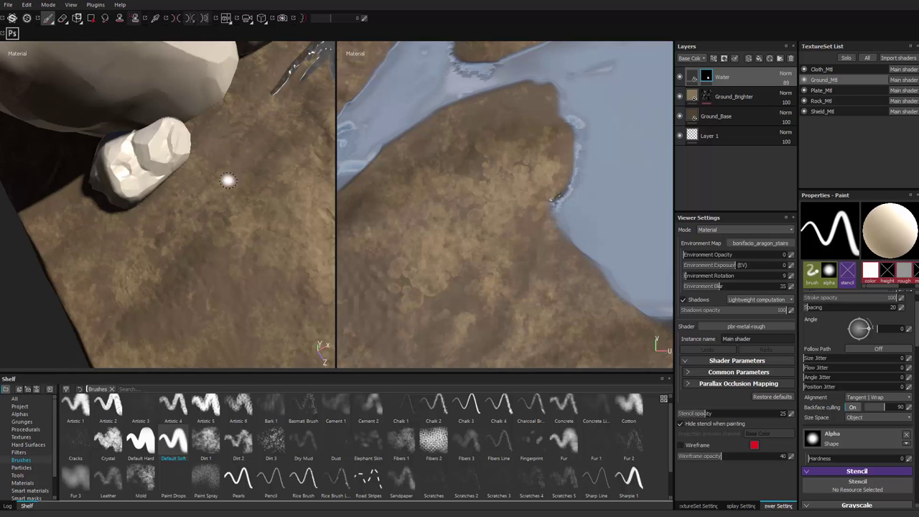
{"action": "mouse_move", "coordinate": [228, 180]}
{"action": "left_mouse_down", "text": "alt"}
{"action": "mouse_move", "coordinate": [121, 247]}
{"action": "mouse_move", "coordinate": [97, 300]}
{"action": "mouse_move", "coordinate": [237, 129]}
{"action": "left_mouse_up", "text": "alt"}
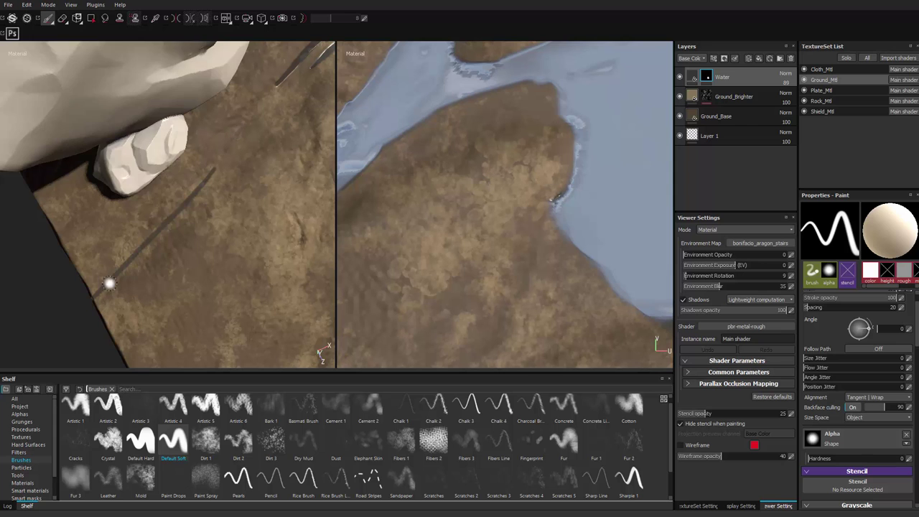
{"action": "key", "text": "alt+q"}
{"action": "key", "text": "alt+q"}
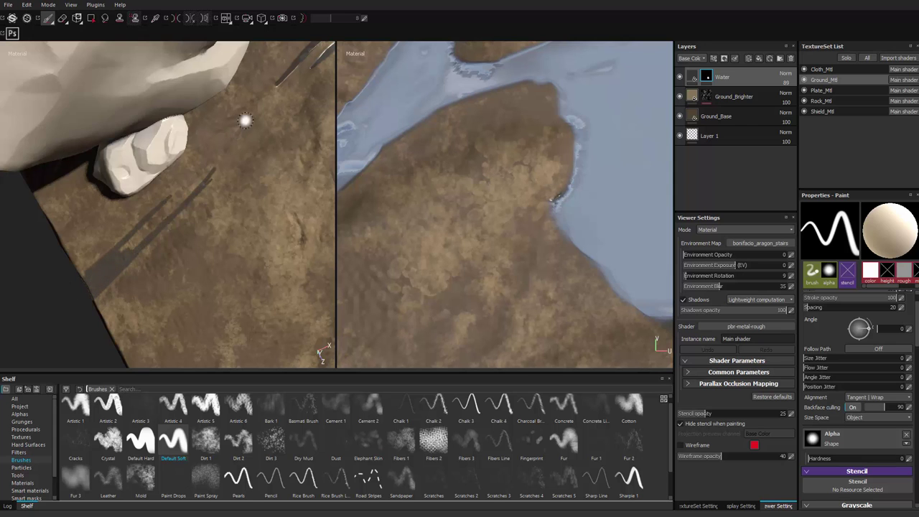
Connect the edge strands to the channel beneath the round shield with a narrow stream, toggling the ground's isolation to check it.
{"action": "left_click_drag", "start_coordinate": [245, 120], "coordinate": [153, 253], "text": "alt"}
{"action": "left_click_drag", "start_coordinate": [98, 279], "coordinate": [264, 124]}
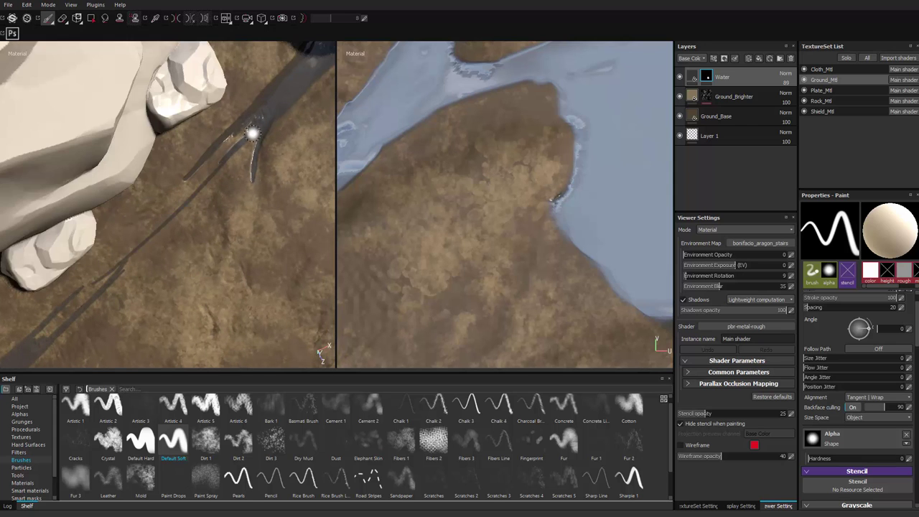
{"action": "key", "text": "alt+q"}
{"action": "key", "text": "alt+q"}
{"action": "key", "text": "alt+q"}
{"action": "key", "text": "alt+q"}
{"action": "key", "text": "alt+q"}
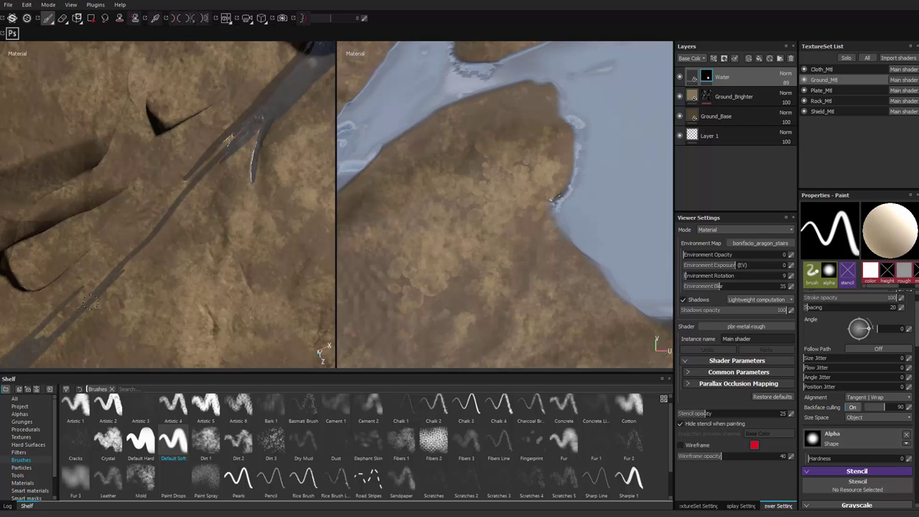
Paint thin side strands in the Water mask branching off the narrow stream in front of the small rocks.
{"action": "left_click_drag", "start_coordinate": [269, 104], "coordinate": [273, 100]}
{"action": "left_click_drag", "start_coordinate": [128, 263], "coordinate": [260, 119]}
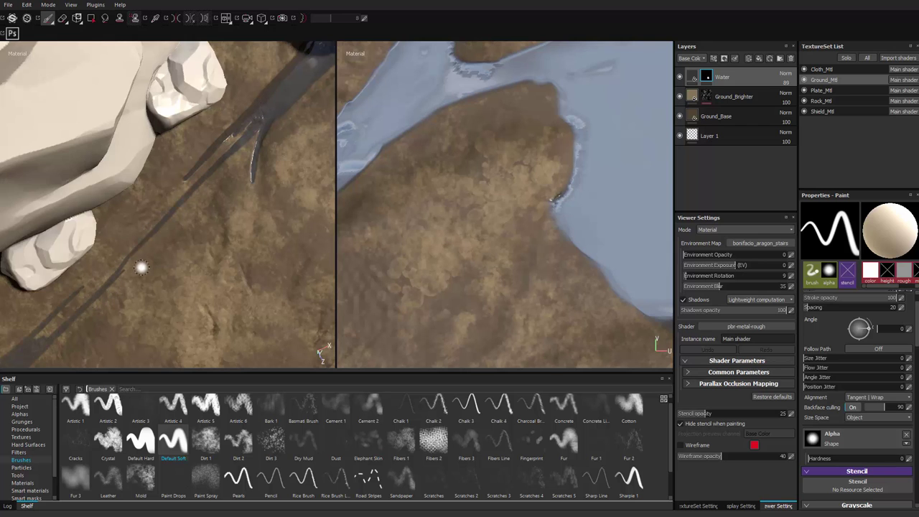
{"action": "left_click_drag", "start_coordinate": [82, 290], "coordinate": [186, 179]}
{"action": "left_click_drag", "start_coordinate": [74, 307], "coordinate": [175, 239]}
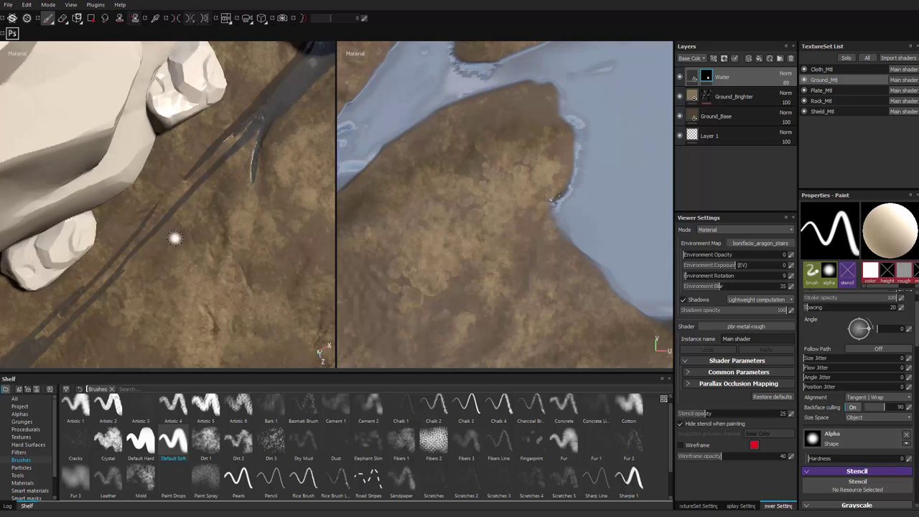
Inspect the streams around the puddle, rocks and shield from several angles, closing in on the thin strands below the shield.
{"action": "right_click_drag", "start_coordinate": [176, 238], "coordinate": [30, 164], "text": "alt"}
{"action": "left_click_drag", "start_coordinate": [31, 164], "coordinate": [107, 237], "text": "alt"}
{"action": "right_click_drag", "start_coordinate": [108, 237], "coordinate": [88, 298], "text": "alt"}
{"action": "left_click_drag", "start_coordinate": [89, 298], "coordinate": [62, 246], "text": "alt"}
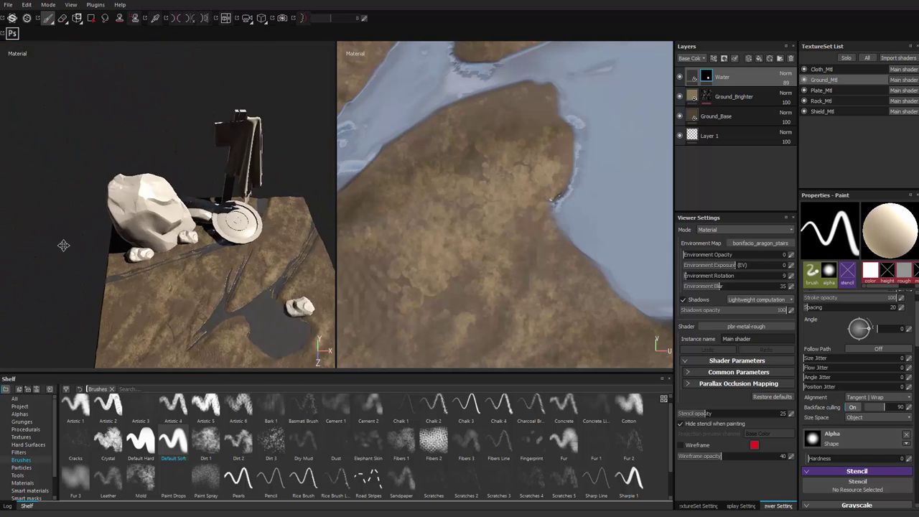
{"action": "right_click_drag", "start_coordinate": [62, 246], "coordinate": [150, 311], "text": "alt"}
{"action": "middle_click_drag", "start_coordinate": [79, 287], "coordinate": [162, 258], "text": "alt"}
{"action": "left_click_drag", "start_coordinate": [161, 259], "coordinate": [119, 287], "text": "alt"}
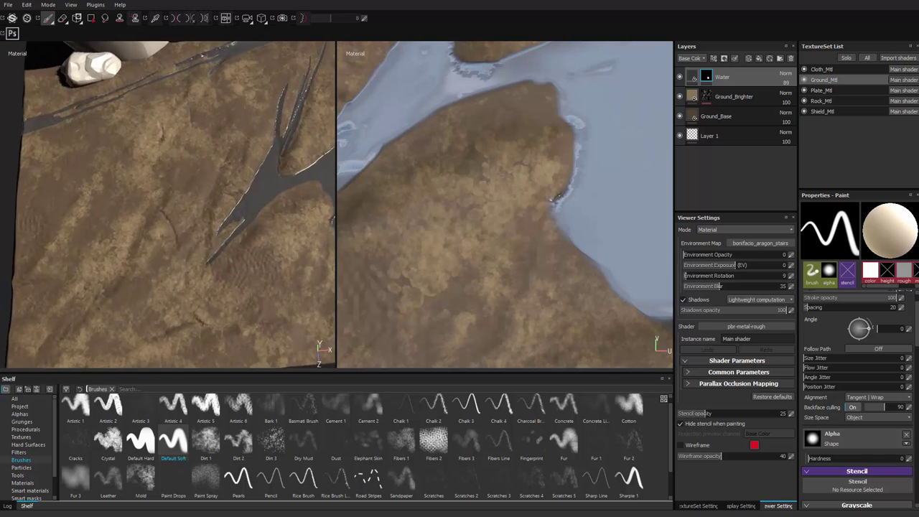
{"action": "right_click_drag", "start_coordinate": [113, 287], "coordinate": [123, 191], "text": "alt"}
{"action": "middle_click_drag", "start_coordinate": [122, 191], "coordinate": [58, 251], "text": "alt"}
{"action": "left_click_drag", "start_coordinate": [58, 251], "coordinate": [130, 295], "text": "alt"}
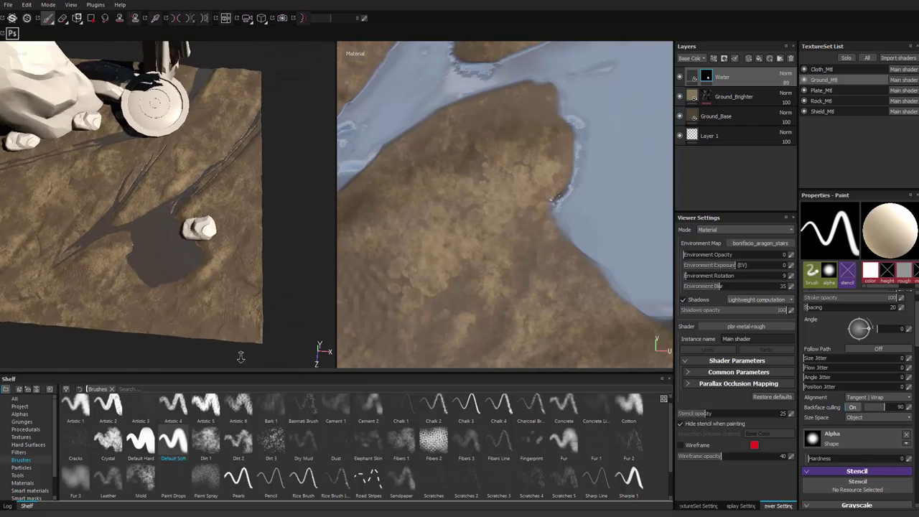
{"action": "right_click_drag", "start_coordinate": [158, 302], "coordinate": [280, 355], "text": "alt"}
{"action": "left_click_drag", "start_coordinate": [237, 237], "coordinate": [150, 168], "text": "alt"}
{"action": "middle_click_drag", "start_coordinate": [150, 168], "coordinate": [186, 270], "text": "alt"}
{"action": "right_click_drag", "start_coordinate": [186, 288], "coordinate": [295, 453], "text": "alt"}
{"action": "middle_click_drag", "start_coordinate": [169, 244], "coordinate": [191, 228], "text": "alt"}
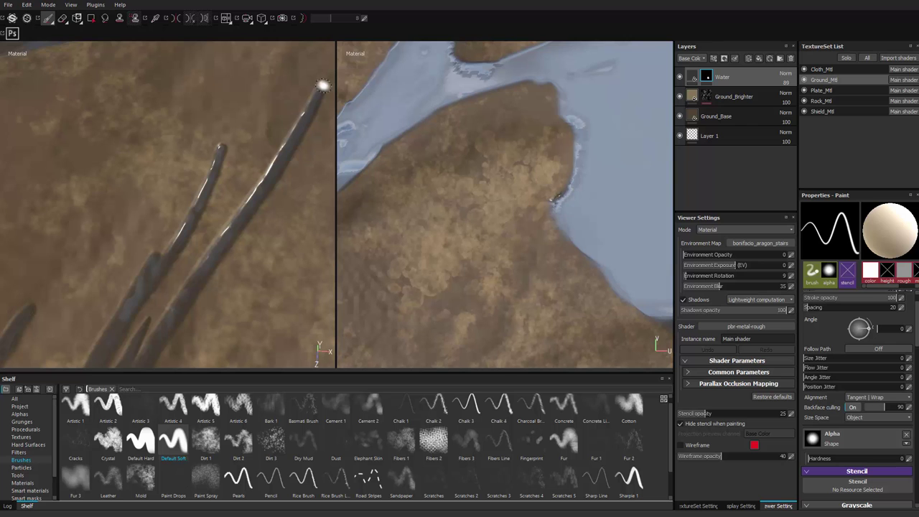
{"action": "middle_click_drag", "start_coordinate": [209, 269], "coordinate": [185, 292], "text": "alt"}
{"action": "right_click_drag", "start_coordinate": [184, 292], "coordinate": [205, 267], "text": "alt"}
{"action": "left_click_drag", "start_coordinate": [205, 266], "coordinate": [190, 463], "text": "alt"}
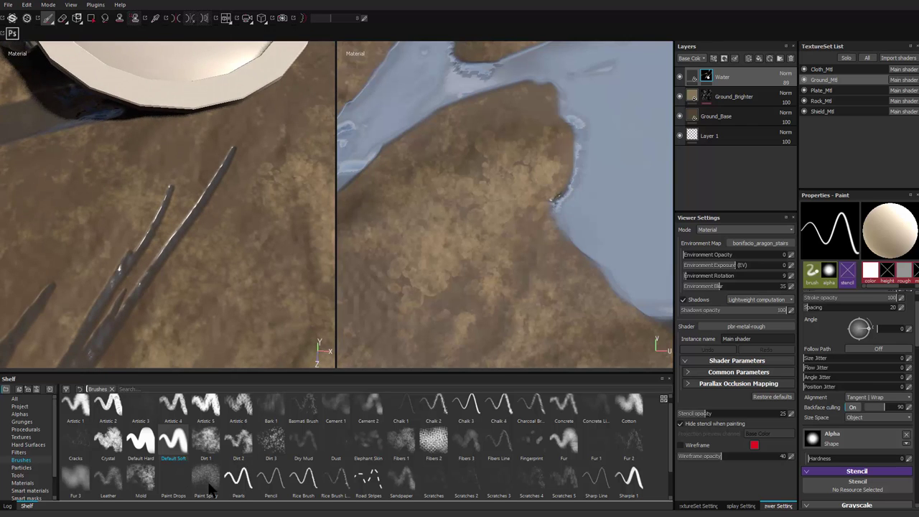
Choose the Mold brush, switch it to erasing in the Water mask and break up the strand tips below the shield.
{"action": "left_click", "coordinate": [146, 488]}
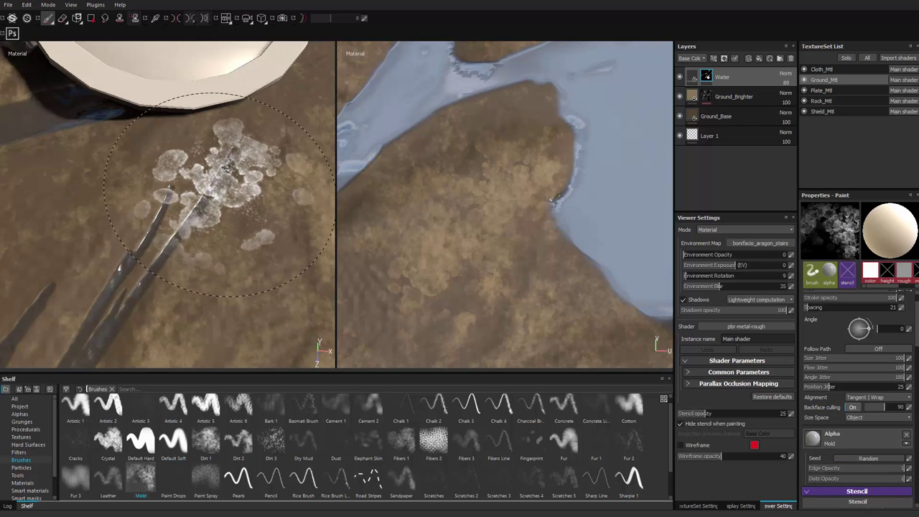
{"action": "left_click_drag", "start_coordinate": [206, 172], "coordinate": [219, 164], "text": "alt"}
{"action": "key", "text": "x"}
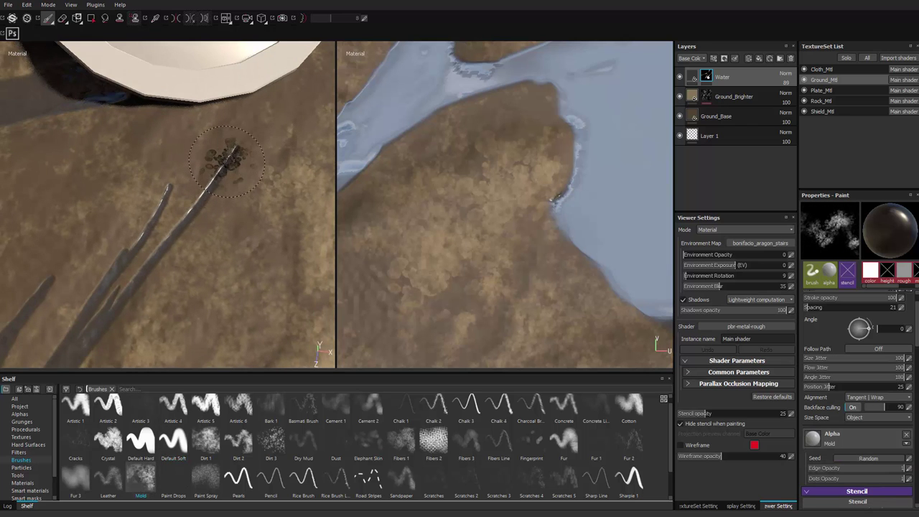
{"action": "right_click_drag", "start_coordinate": [229, 165], "coordinate": [217, 164], "text": "ctrl"}
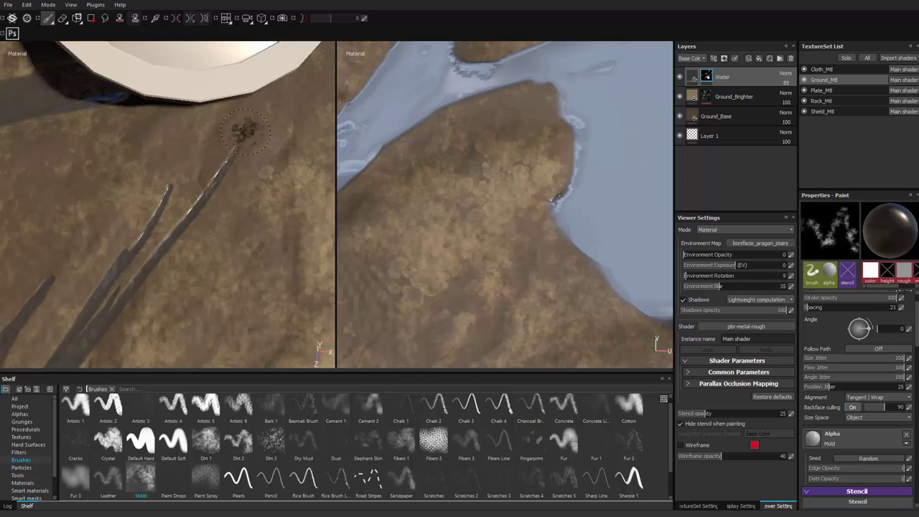
{"action": "mouse_move", "coordinate": [181, 239]}
{"action": "left_mouse_down"}
{"action": "mouse_move", "coordinate": [189, 207]}
{"action": "mouse_move", "coordinate": [158, 245]}
{"action": "left_mouse_up"}
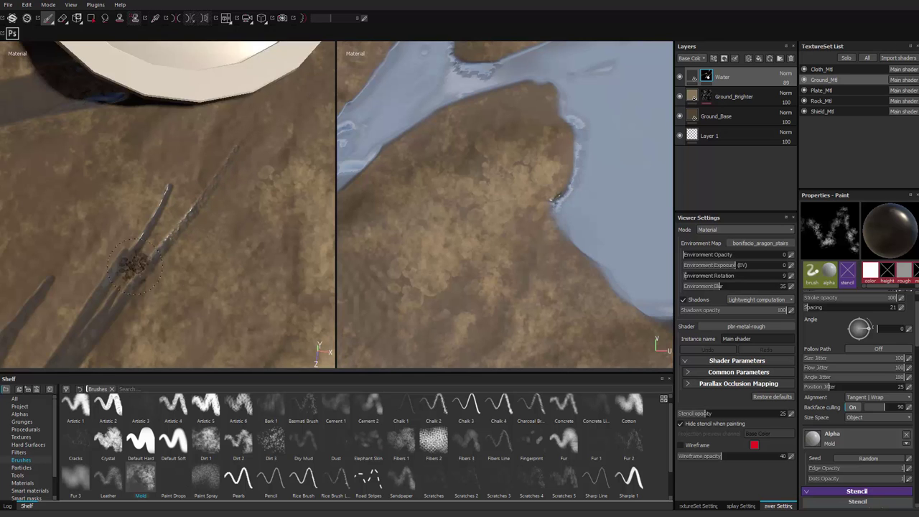
{"action": "mouse_move", "coordinate": [204, 136]}
{"action": "left_mouse_down"}
{"action": "mouse_move", "coordinate": [173, 190]}
{"action": "mouse_move", "coordinate": [208, 194]}
{"action": "mouse_move", "coordinate": [255, 172]}
{"action": "left_mouse_up"}
{"action": "right_click_drag", "start_coordinate": [254, 172], "coordinate": [285, 154], "text": "ctrl"}
{"action": "left_click_drag", "start_coordinate": [285, 154], "coordinate": [281, 132]}
{"action": "middle_click_drag", "start_coordinate": [275, 171], "coordinate": [180, 186], "text": "alt"}
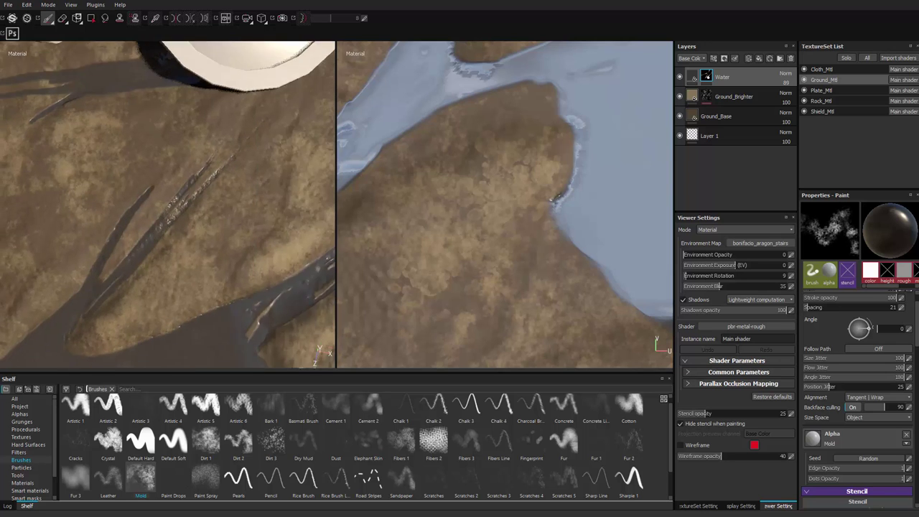
Alternate between painting and erasing with the Mold brush to roughen the edges of the strands below the shield.
{"action": "mouse_move", "coordinate": [180, 186]}
{"action": "right_mouse_down", "text": "alt"}
{"action": "mouse_move", "coordinate": [223, 307]}
{"action": "mouse_move", "coordinate": [147, 194]}
{"action": "mouse_move", "coordinate": [138, 196]}
{"action": "right_mouse_up", "text": "alt"}
{"action": "key", "text": "x"}
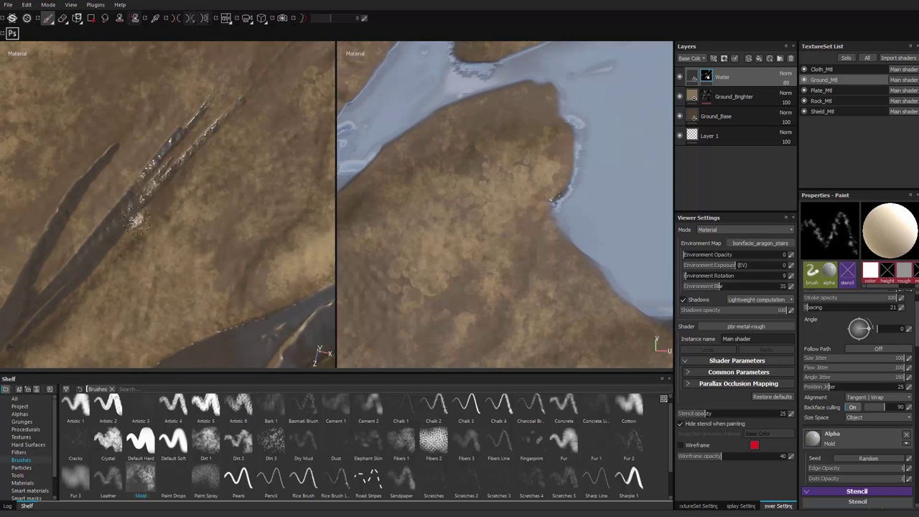
{"action": "left_click_drag", "start_coordinate": [133, 196], "coordinate": [165, 151]}
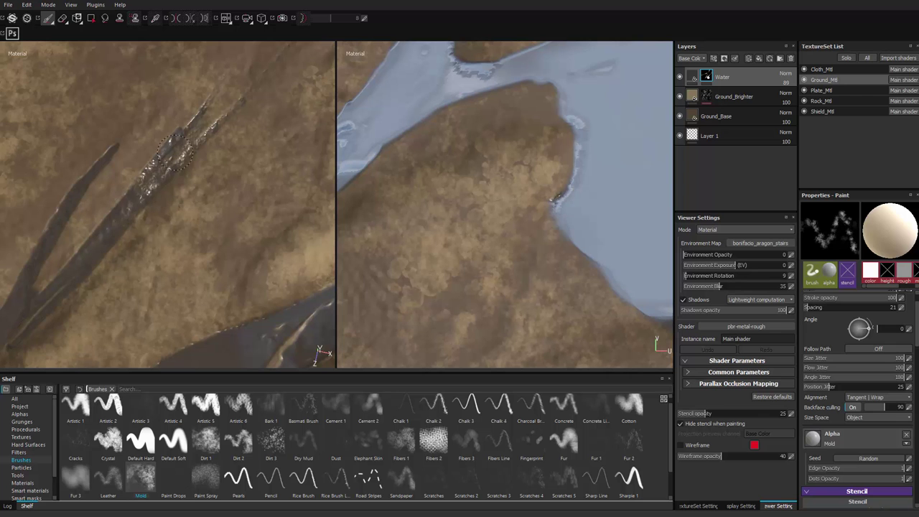
{"action": "right_click_drag", "start_coordinate": [203, 193], "coordinate": [162, 132], "text": "alt"}
{"action": "left_click_drag", "start_coordinate": [162, 133], "coordinate": [133, 126], "text": "alt"}
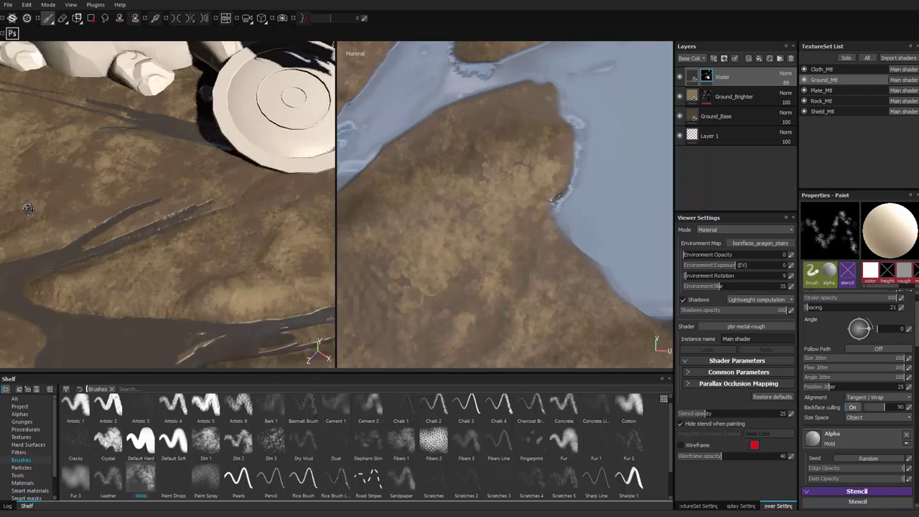
{"action": "mouse_move", "coordinate": [133, 126]}
{"action": "right_mouse_down", "text": "alt"}
{"action": "mouse_move", "coordinate": [162, 173]}
{"action": "mouse_move", "coordinate": [227, 349]}
{"action": "right_mouse_up", "text": "alt"}
{"action": "key", "text": "x"}
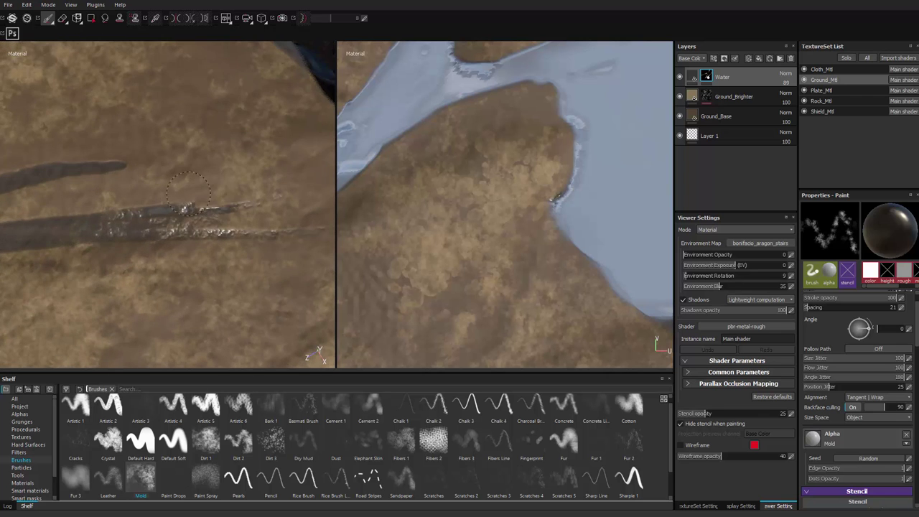
{"action": "left_click_drag", "start_coordinate": [188, 192], "coordinate": [228, 121], "text": "alt"}
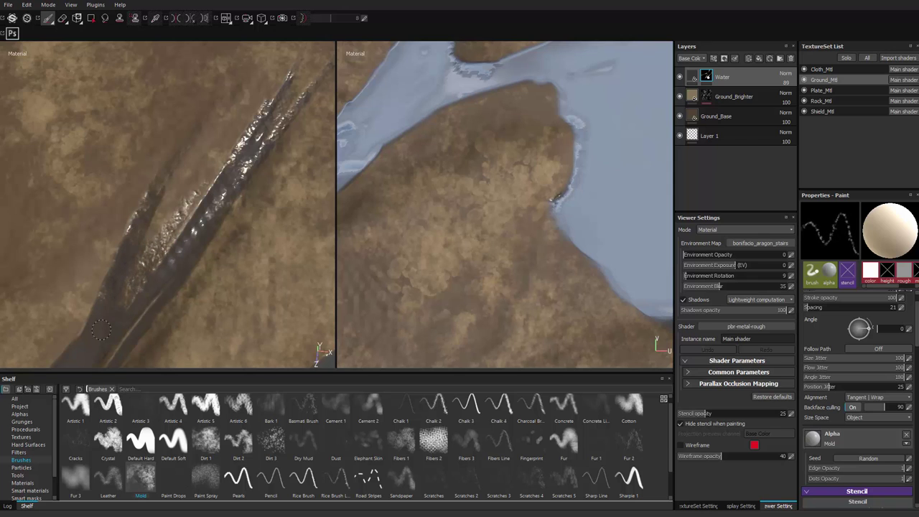
Paint Mold texture into the channel leaving the puddle beside the lone small rock to roughen its forked banks.
{"action": "right_click_drag", "start_coordinate": [199, 314], "coordinate": [32, 79], "text": "alt"}
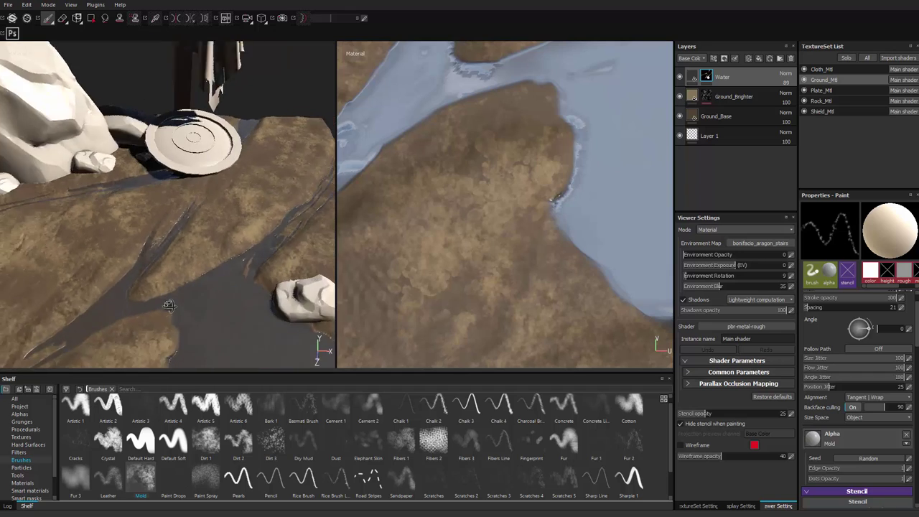
{"action": "left_click_drag", "start_coordinate": [108, 230], "coordinate": [243, 295], "text": "alt"}
{"action": "right_click_drag", "start_coordinate": [243, 295], "coordinate": [180, 237], "text": "alt"}
{"action": "left_click_drag", "start_coordinate": [251, 287], "coordinate": [158, 252], "text": "alt"}
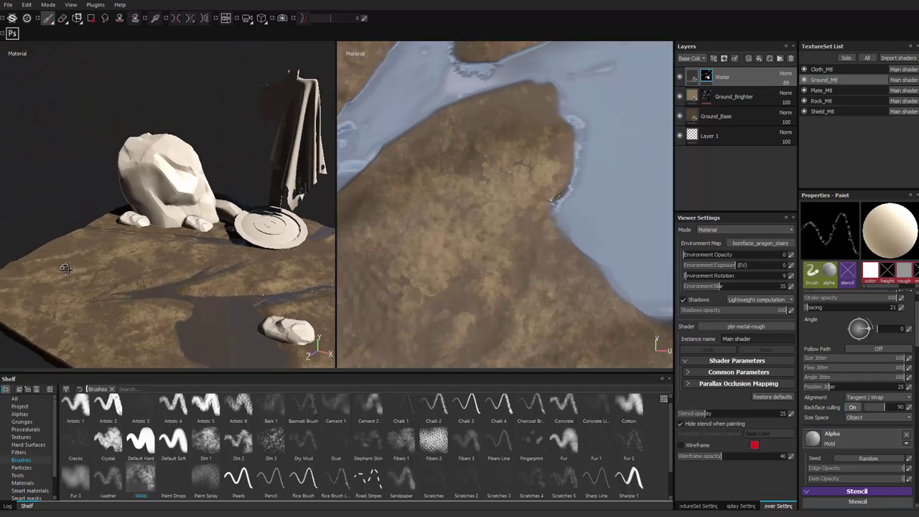
{"action": "middle_click_drag", "start_coordinate": [190, 262], "coordinate": [79, 255], "text": "alt"}
{"action": "left_click_drag", "start_coordinate": [79, 256], "coordinate": [254, 349], "text": "alt"}
{"action": "right_click_drag", "start_coordinate": [184, 283], "coordinate": [254, 338], "text": "alt"}
{"action": "middle_click_drag", "start_coordinate": [144, 323], "coordinate": [237, 237], "text": "alt"}
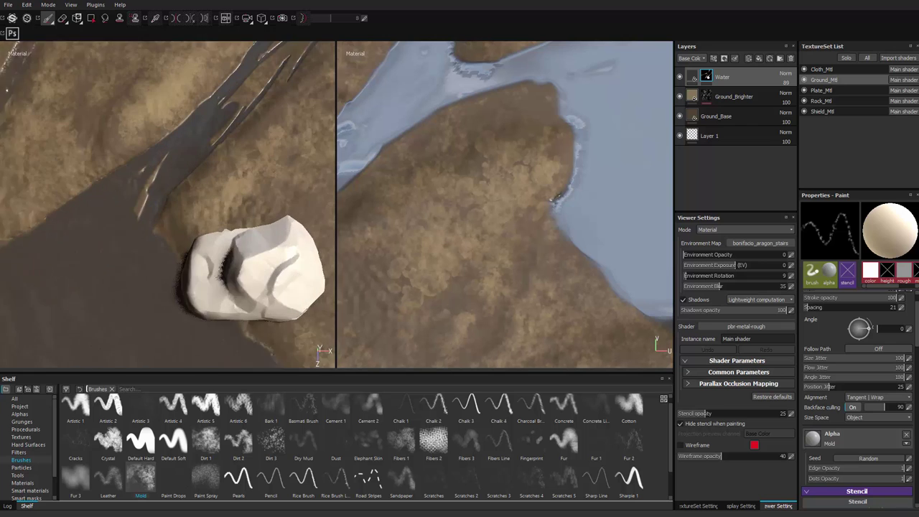
{"action": "right_click_drag", "start_coordinate": [86, 173], "coordinate": [127, 226], "text": "alt"}
{"action": "middle_click_drag", "start_coordinate": [236, 120], "coordinate": [151, 213], "text": "alt"}
{"action": "right_click_drag", "start_coordinate": [152, 207], "coordinate": [170, 179], "text": "ctrl"}
{"action": "left_click_drag", "start_coordinate": [156, 188], "coordinate": [127, 224]}
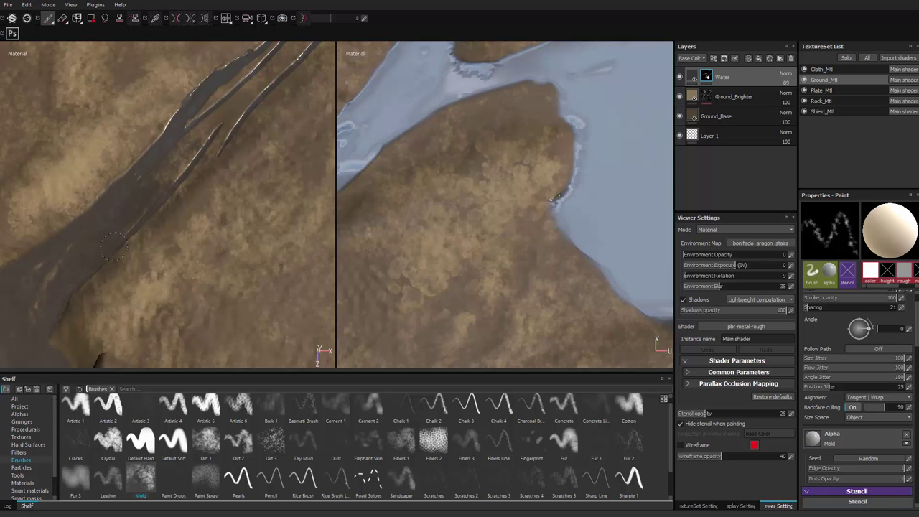
Fill the gaps between the parallel strands farther up that channel with Mold texture, using a larger brush.
{"action": "middle_click_drag", "start_coordinate": [209, 126], "coordinate": [163, 226], "text": "alt"}
{"action": "left_click_drag", "start_coordinate": [201, 172], "coordinate": [163, 204]}
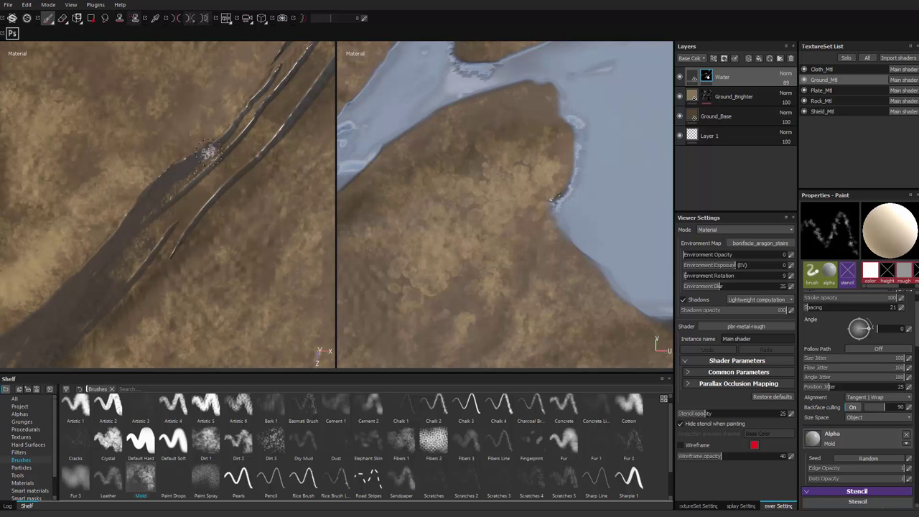
{"action": "right_click_drag", "start_coordinate": [214, 174], "coordinate": [233, 175], "text": "ctrl"}
{"action": "left_click_drag", "start_coordinate": [248, 131], "coordinate": [164, 219]}
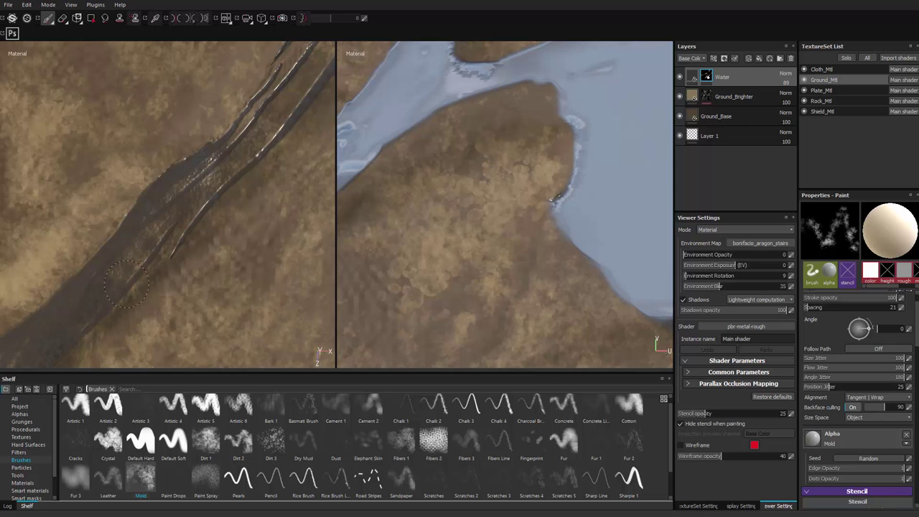
Roughen the strands where the channel nears the ground's outer edge, then switch to a smaller erasing Mold brush to break them up.
{"action": "middle_click_drag", "start_coordinate": [261, 135], "coordinate": [139, 289], "text": "alt"}
{"action": "left_click_drag", "start_coordinate": [139, 289], "coordinate": [216, 216], "text": "alt"}
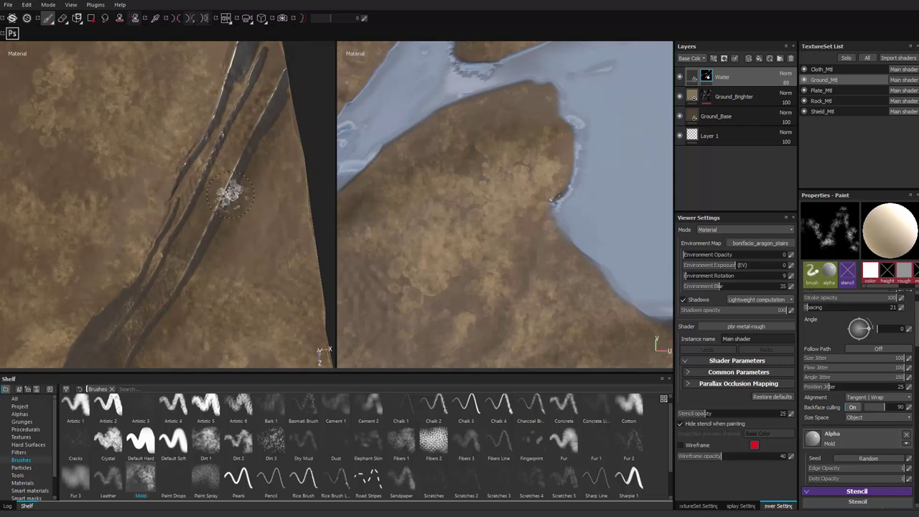
{"action": "mouse_move", "coordinate": [240, 123]}
{"action": "middle_mouse_down", "text": "alt"}
{"action": "mouse_move", "coordinate": [202, 287]}
{"action": "mouse_move", "coordinate": [244, 129]}
{"action": "middle_mouse_up", "text": "alt"}
{"action": "key", "text": "x"}
{"action": "right_click_drag", "start_coordinate": [232, 180], "coordinate": [216, 180], "text": "ctrl"}
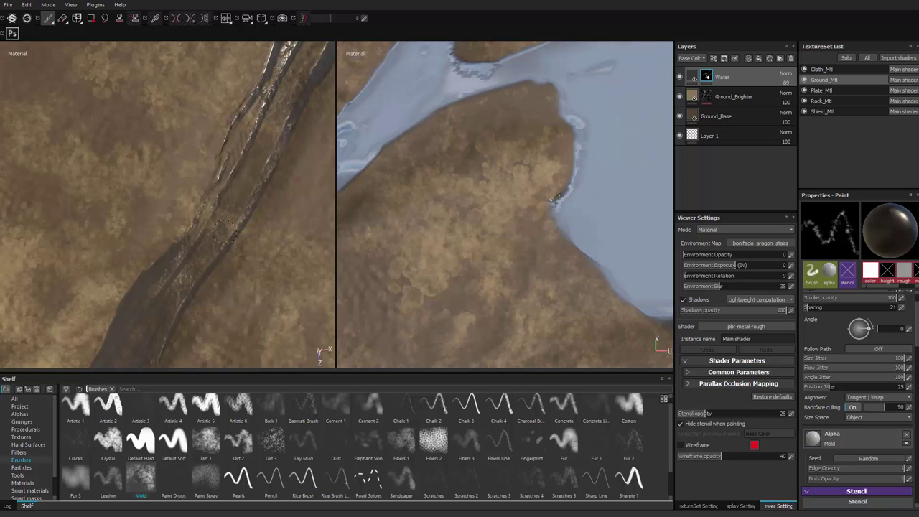
Review the roughened channels and the puddle from above and from the ground's outer side.
{"action": "right_click_drag", "start_coordinate": [234, 239], "coordinate": [154, 256], "text": "alt"}
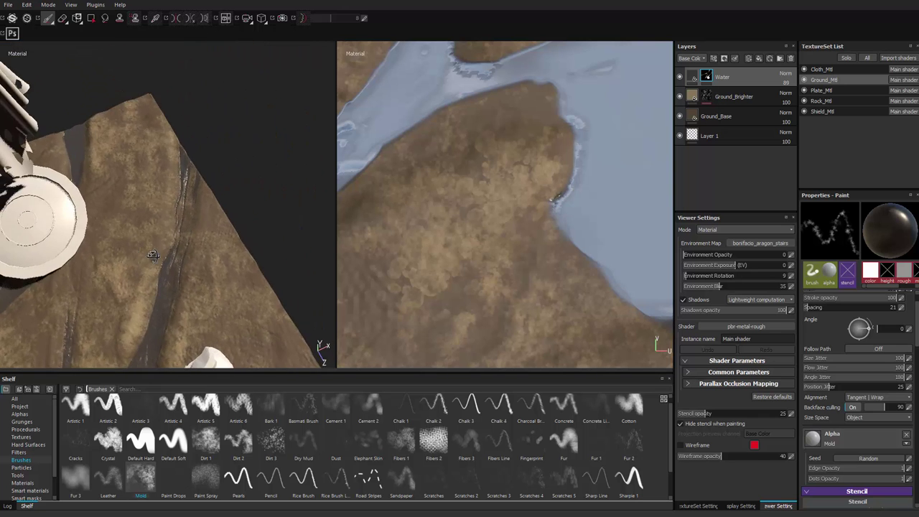
{"action": "left_click_drag", "start_coordinate": [222, 345], "coordinate": [166, 291], "text": "alt"}
{"action": "middle_click_drag", "start_coordinate": [164, 291], "coordinate": [208, 216], "text": "alt"}
{"action": "left_click_drag", "start_coordinate": [209, 215], "coordinate": [208, 266], "text": "alt"}
{"action": "right_click_drag", "start_coordinate": [172, 237], "coordinate": [132, 235], "text": "alt"}
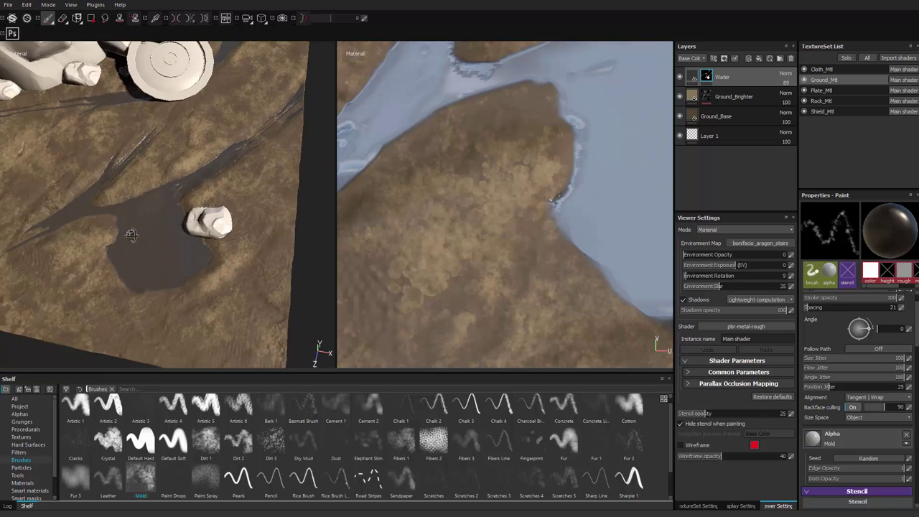
{"action": "middle_click_drag", "start_coordinate": [131, 234], "coordinate": [168, 306], "text": "alt"}
{"action": "right_click_drag", "start_coordinate": [169, 266], "coordinate": [234, 247], "text": "alt"}
Isolate the ground and paint Mold texture along the puddle's shoreline in the Water mask for an irregular edge.
{"action": "key", "text": "alt+q"}
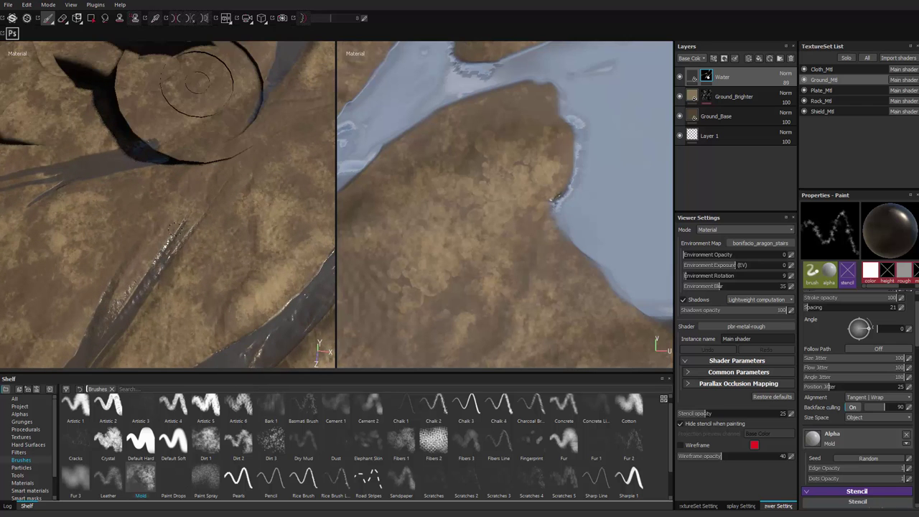
{"action": "middle_click_drag", "start_coordinate": [187, 287], "coordinate": [233, 154], "text": "alt"}
{"action": "middle_click_drag", "start_coordinate": [226, 287], "coordinate": [230, 155], "text": "alt"}
{"action": "left_click_drag", "start_coordinate": [215, 194], "coordinate": [193, 237], "text": "alt"}
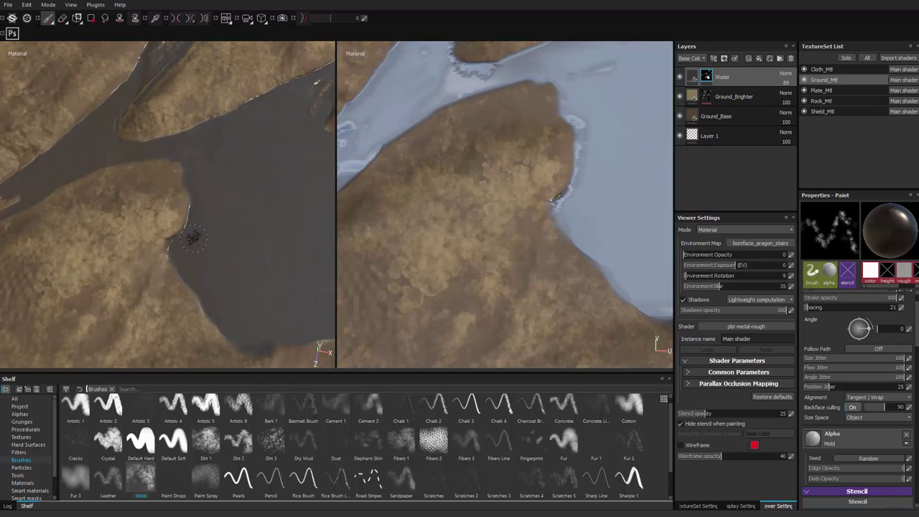
{"action": "middle_click_drag", "start_coordinate": [305, 259], "coordinate": [205, 236], "text": "alt"}
{"action": "left_click_drag", "start_coordinate": [205, 235], "coordinate": [207, 249], "text": "alt"}
{"action": "left_click_drag", "start_coordinate": [235, 137], "coordinate": [242, 185]}
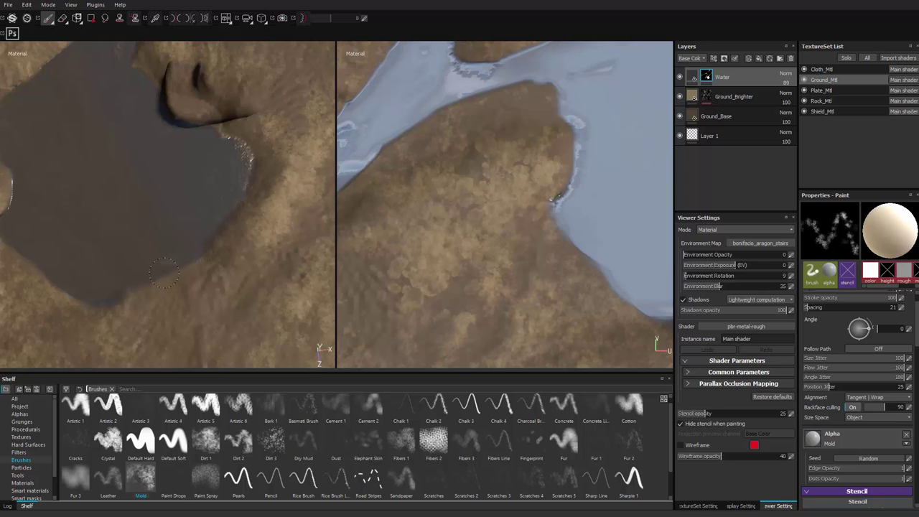
{"action": "right_click_drag", "start_coordinate": [135, 282], "coordinate": [93, 251], "text": "alt"}
{"action": "left_click_drag", "start_coordinate": [93, 252], "coordinate": [196, 314], "text": "alt"}
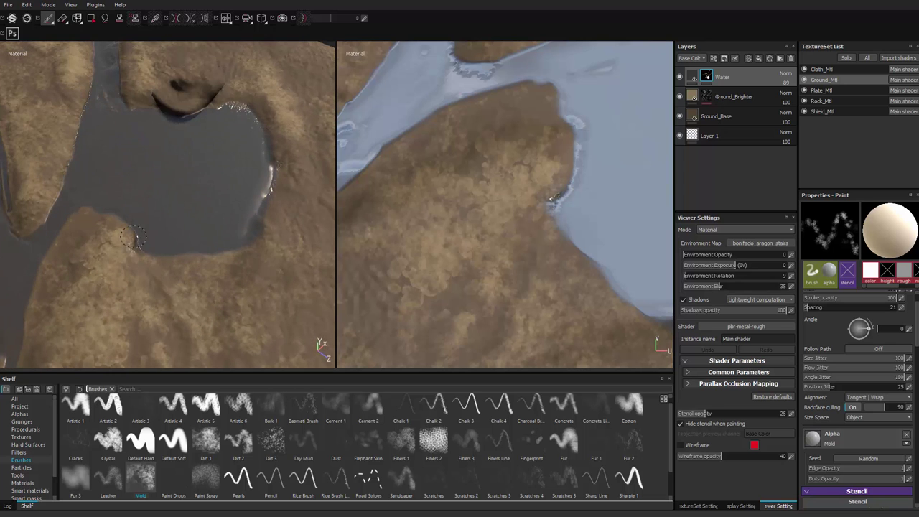
{"action": "mouse_move", "coordinate": [268, 192]}
{"action": "left_mouse_down", "text": "alt"}
{"action": "mouse_move", "coordinate": [208, 230]}
{"action": "mouse_move", "coordinate": [167, 275]}
{"action": "left_mouse_up", "text": "alt"}
Switch to the Default Soft brush and set its flow to 16.
{"action": "left_click", "coordinate": [172, 460]}
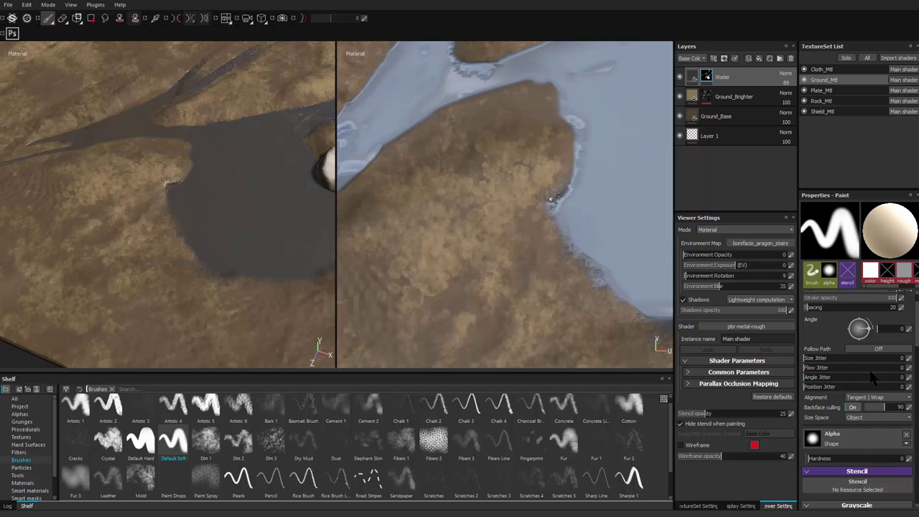
{"action": "left_click_drag", "start_coordinate": [917, 314], "coordinate": [917, 310]}
{"action": "left_click_drag", "start_coordinate": [860, 317], "coordinate": [815, 323]}
Try soft low-flow strokes along the puddle's bank and the opposite bank at the stream's mouth, undoing them.
{"action": "middle_click_drag", "start_coordinate": [158, 245], "coordinate": [208, 281], "text": "alt"}
{"action": "right_click_drag", "start_coordinate": [208, 281], "coordinate": [221, 356], "text": "alt"}
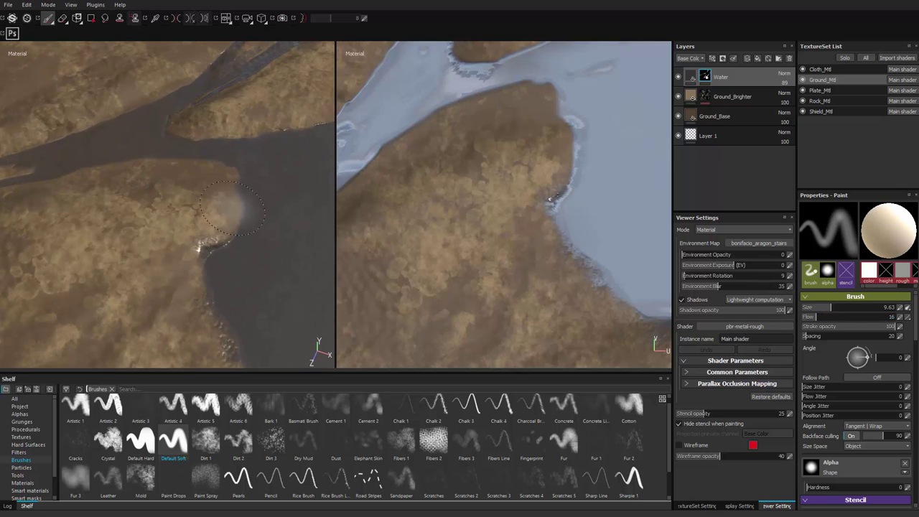
{"action": "left_click_drag", "start_coordinate": [243, 186], "coordinate": [249, 295]}
{"action": "key", "text": "ctrl+z"}
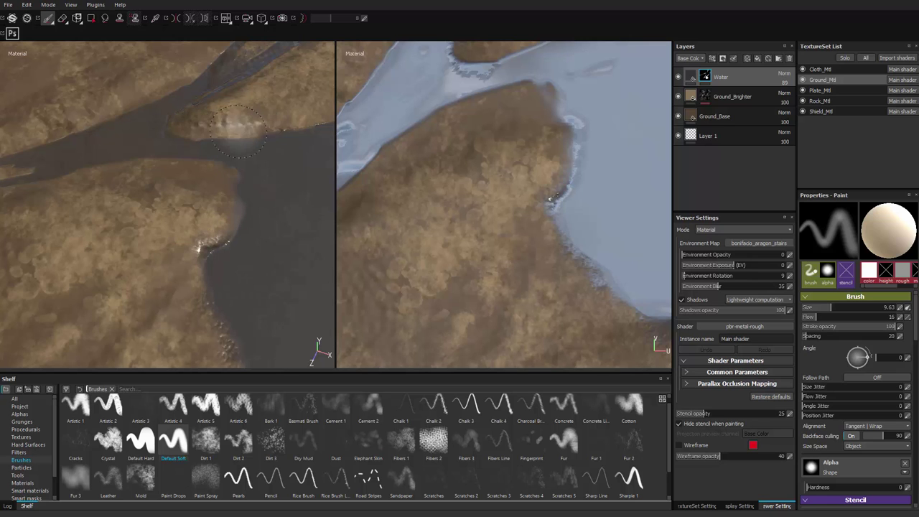
{"action": "mouse_move", "coordinate": [193, 137]}
{"action": "left_mouse_down"}
{"action": "mouse_move", "coordinate": [293, 132]}
{"action": "mouse_move", "coordinate": [270, 140]}
{"action": "left_mouse_up"}
{"action": "key", "text": "ctrl+z"}
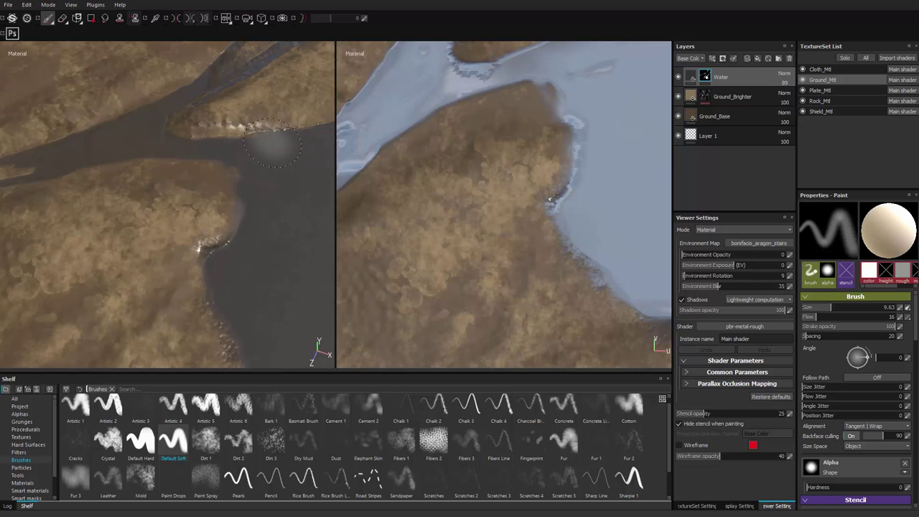
Paint soft low-flow strokes in the Water mask along the stream mouth's opposite bank and the channel beyond the small rock.
{"action": "middle_click_drag", "start_coordinate": [273, 143], "coordinate": [169, 212], "text": "alt"}
{"action": "left_click_drag", "start_coordinate": [149, 191], "coordinate": [252, 183]}
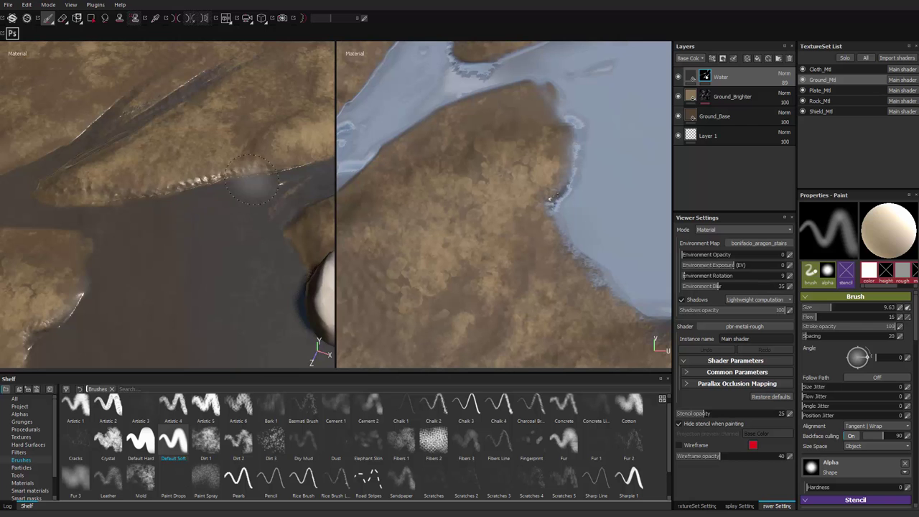
{"action": "right_click_drag", "start_coordinate": [118, 147], "coordinate": [72, 140], "text": "alt"}
{"action": "left_click_drag", "start_coordinate": [71, 140], "coordinate": [88, 215], "text": "alt"}
{"action": "right_click_drag", "start_coordinate": [89, 215], "coordinate": [97, 300], "text": "alt"}
{"action": "left_click_drag", "start_coordinate": [97, 300], "coordinate": [174, 223], "text": "alt"}
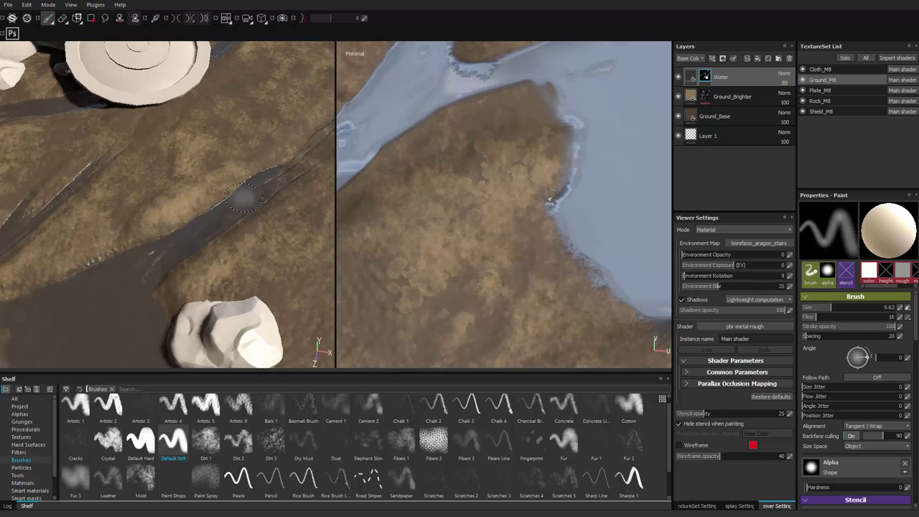
{"action": "left_click_drag", "start_coordinate": [243, 198], "coordinate": [191, 227]}
Check the ground in isolation and soften the channel running to its outer edge with Default Soft strokes in the Water mask.
{"action": "middle_click_drag", "start_coordinate": [192, 217], "coordinate": [133, 215], "text": "alt"}
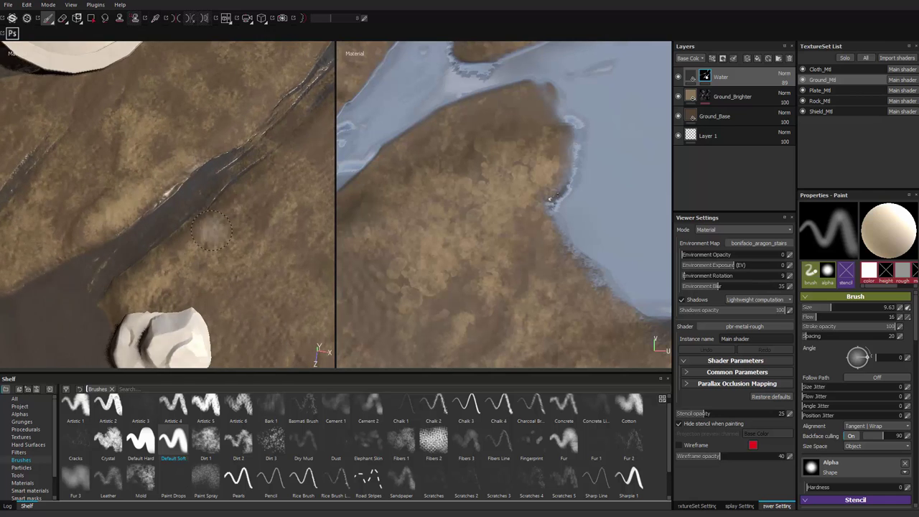
{"action": "left_click_drag", "start_coordinate": [132, 215], "coordinate": [140, 248], "text": "alt"}
{"action": "right_click_drag", "start_coordinate": [140, 248], "coordinate": [177, 248], "text": "alt"}
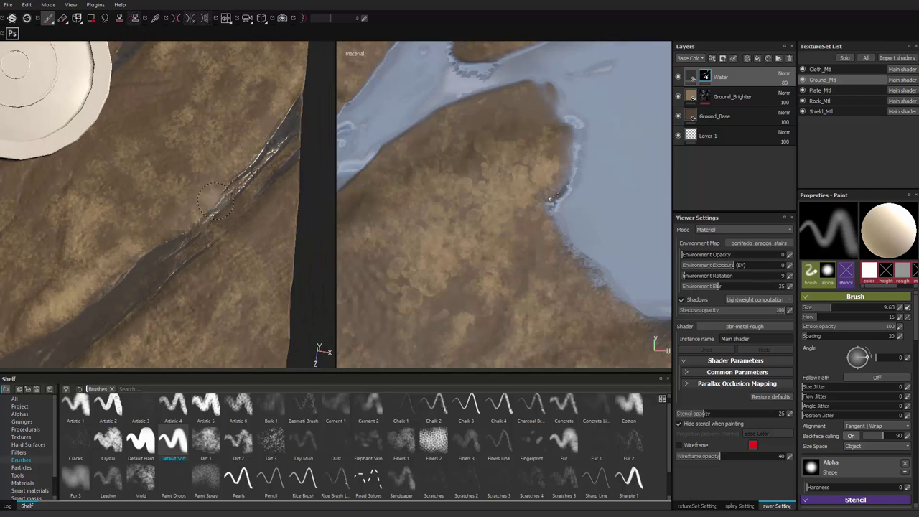
{"action": "left_click_drag", "start_coordinate": [245, 137], "coordinate": [297, 148], "text": "alt"}
{"action": "key", "text": "alt+q"}
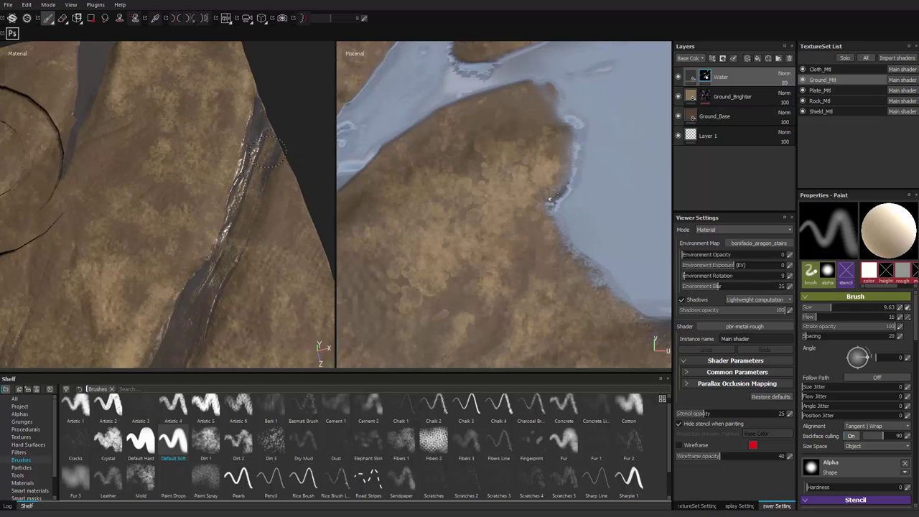
{"action": "key", "text": "alt+q"}
{"action": "left_click_drag", "start_coordinate": [223, 189], "coordinate": [266, 159], "text": "alt"}
{"action": "mouse_move", "coordinate": [243, 222]}
{"action": "left_mouse_down"}
{"action": "mouse_move", "coordinate": [224, 301]}
{"action": "mouse_move", "coordinate": [206, 306]}
{"action": "mouse_move", "coordinate": [191, 259]}
{"action": "mouse_move", "coordinate": [216, 306]}
{"action": "mouse_move", "coordinate": [187, 266]}
{"action": "left_mouse_up"}
Inspect the puddle's shoreline and the bank beside the small rock with the environment rotated to 36.
{"action": "middle_click_drag", "start_coordinate": [266, 228], "coordinate": [157, 173], "text": "alt"}
{"action": "left_click_drag", "start_coordinate": [154, 207], "coordinate": [247, 172], "text": "alt"}
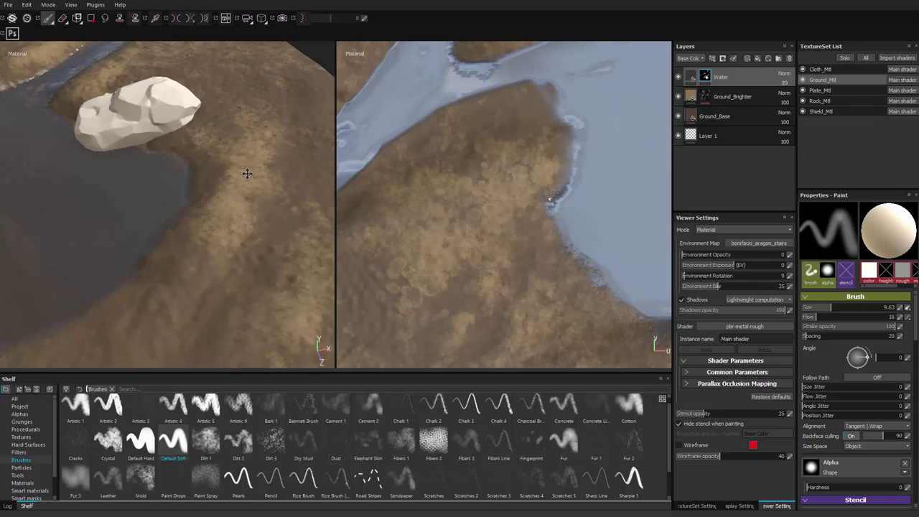
{"action": "right_click_drag", "start_coordinate": [246, 173], "coordinate": [237, 236], "text": "alt"}
{"action": "middle_click_drag", "start_coordinate": [241, 153], "coordinate": [331, 213], "text": "alt"}
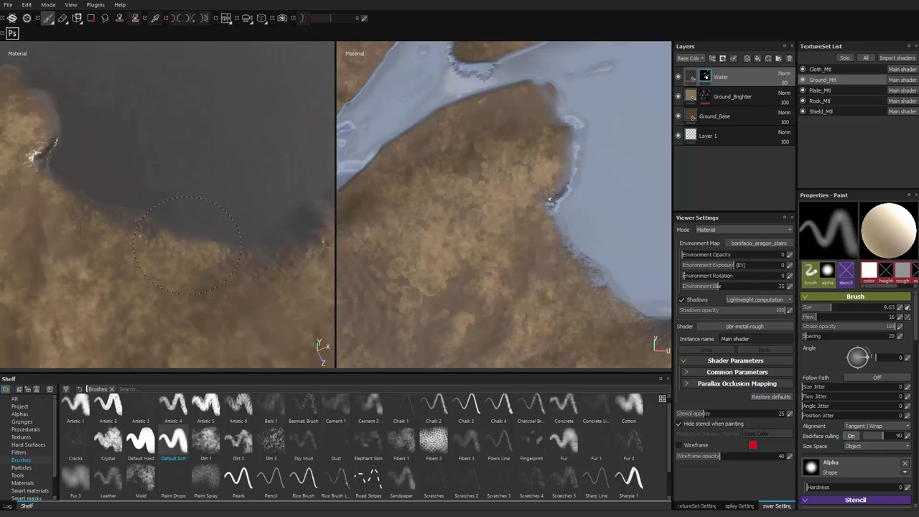
{"action": "middle_click_drag", "start_coordinate": [291, 244], "coordinate": [208, 266], "text": "alt"}
{"action": "right_click_drag", "start_coordinate": [231, 233], "coordinate": [172, 57], "text": "alt"}
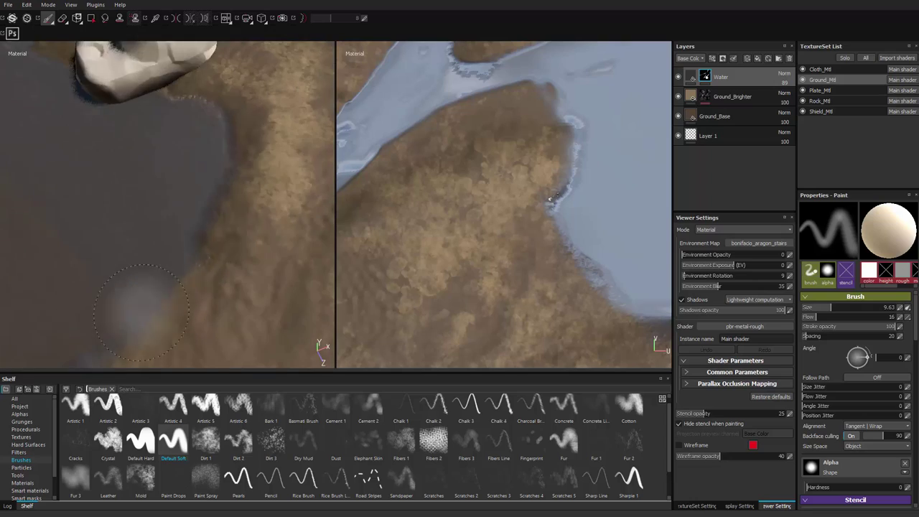
{"action": "left_click_drag", "start_coordinate": [215, 214], "coordinate": [118, 193], "text": "alt"}
{"action": "right_click_drag", "start_coordinate": [136, 241], "coordinate": [273, 268], "text": "shift"}
{"action": "left_click_drag", "start_coordinate": [173, 137], "coordinate": [162, 228], "text": "alt"}
{"action": "mouse_move", "coordinate": [131, 216]}
{"action": "right_mouse_down", "text": "shift"}
{"action": "mouse_move", "coordinate": [120, 220]}
{"action": "mouse_move", "coordinate": [137, 220]}
{"action": "right_mouse_up", "text": "shift"}
Paint soft water along the narrow channel in front of the boulder, up to its fork near the round shield.
{"action": "middle_click_drag", "start_coordinate": [65, 201], "coordinate": [165, 248], "text": "alt"}
{"action": "right_click_drag", "start_coordinate": [57, 248], "coordinate": [116, 268], "text": "alt"}
{"action": "middle_click_drag", "start_coordinate": [117, 268], "coordinate": [51, 269], "text": "alt"}
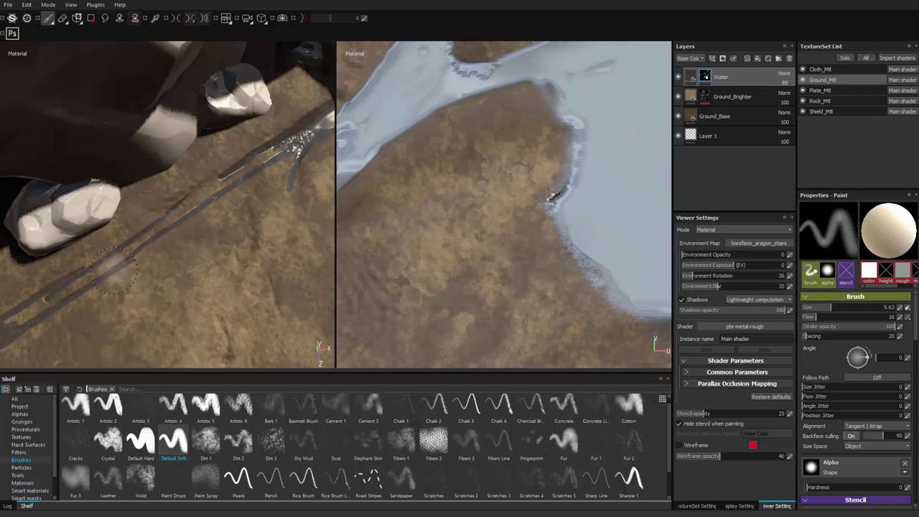
{"action": "mouse_move", "coordinate": [219, 189]}
{"action": "left_mouse_down"}
{"action": "mouse_move", "coordinate": [171, 212]}
{"action": "mouse_move", "coordinate": [200, 203]}
{"action": "mouse_move", "coordinate": [291, 131]}
{"action": "left_mouse_up"}
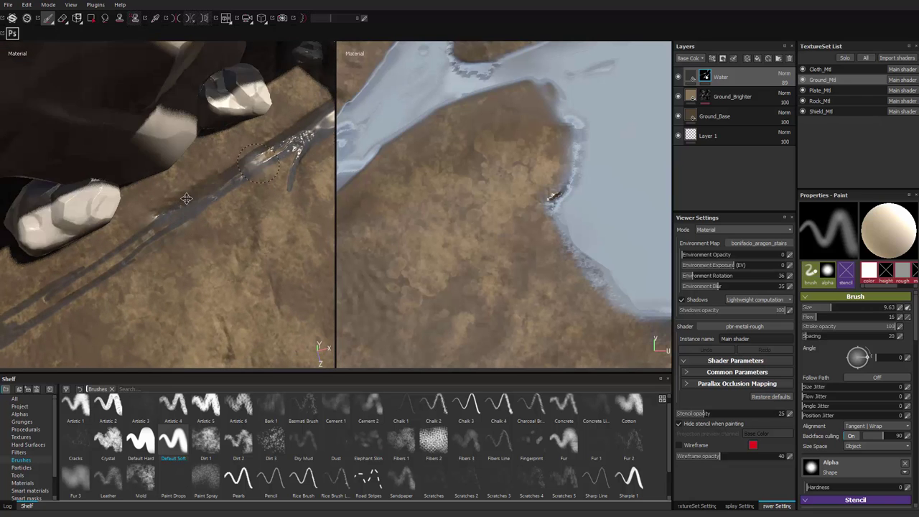
{"action": "middle_click_drag", "start_coordinate": [291, 133], "coordinate": [172, 181], "text": "alt"}
{"action": "mouse_move", "coordinate": [175, 181]}
{"action": "left_mouse_down"}
{"action": "mouse_move", "coordinate": [208, 163]}
{"action": "mouse_move", "coordinate": [194, 170]}
{"action": "left_mouse_up"}
{"action": "right_click_drag", "start_coordinate": [194, 170], "coordinate": [147, 176], "text": "alt"}
{"action": "left_click_drag", "start_coordinate": [147, 179], "coordinate": [172, 188], "text": "alt"}
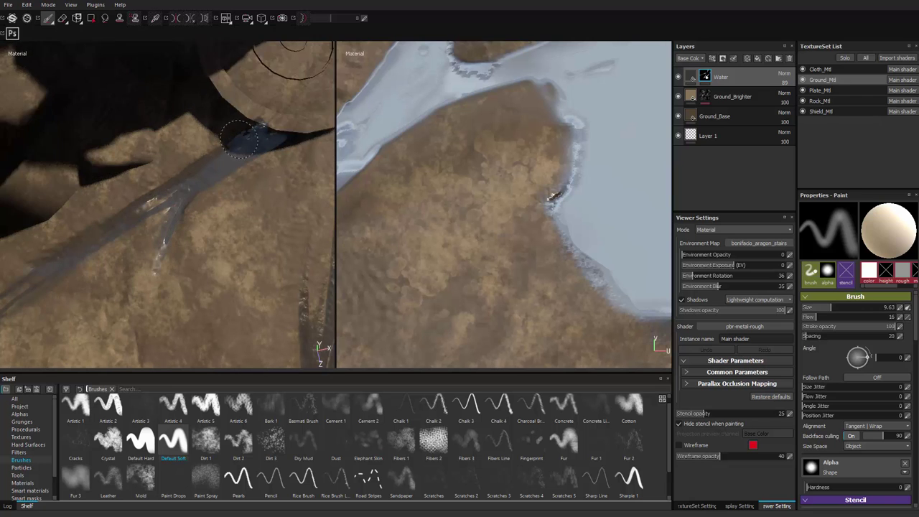
Try roughening the narrow channel in front of the boulder with the Crystal brush in black at size 15.49.
{"action": "middle_click_drag", "start_coordinate": [144, 215], "coordinate": [228, 123], "text": "alt"}
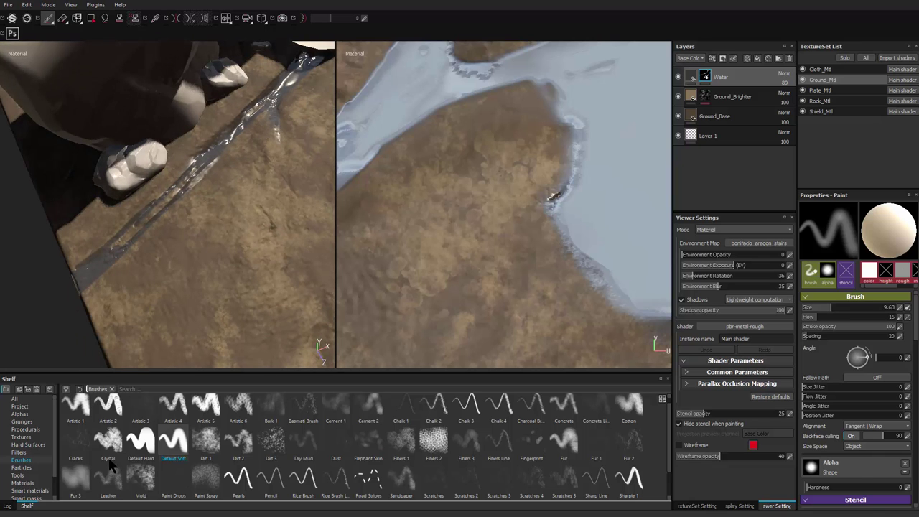
{"action": "left_click", "coordinate": [109, 445]}
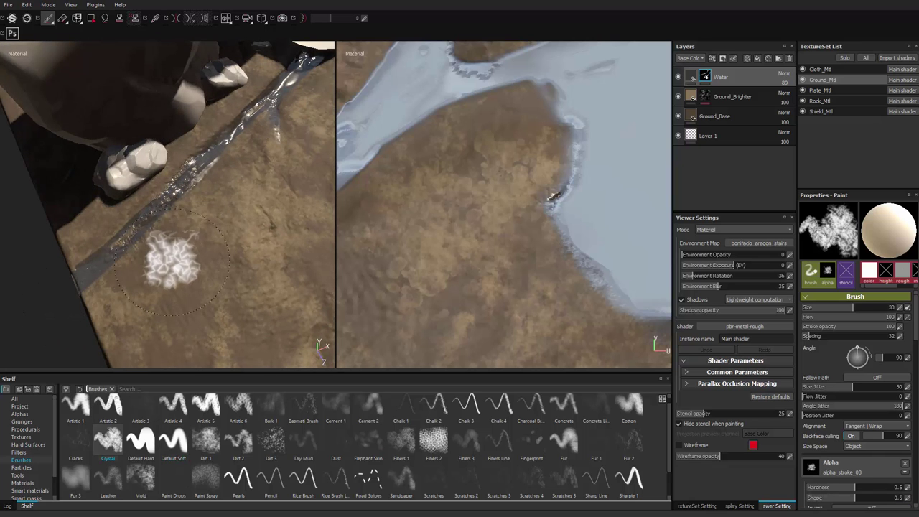
{"action": "right_click_drag", "start_coordinate": [171, 219], "coordinate": [141, 218], "text": "ctrl"}
{"action": "key", "text": "x"}
{"action": "left_click_drag", "start_coordinate": [99, 262], "coordinate": [166, 204]}
{"action": "left_click", "coordinate": [206, 445]}
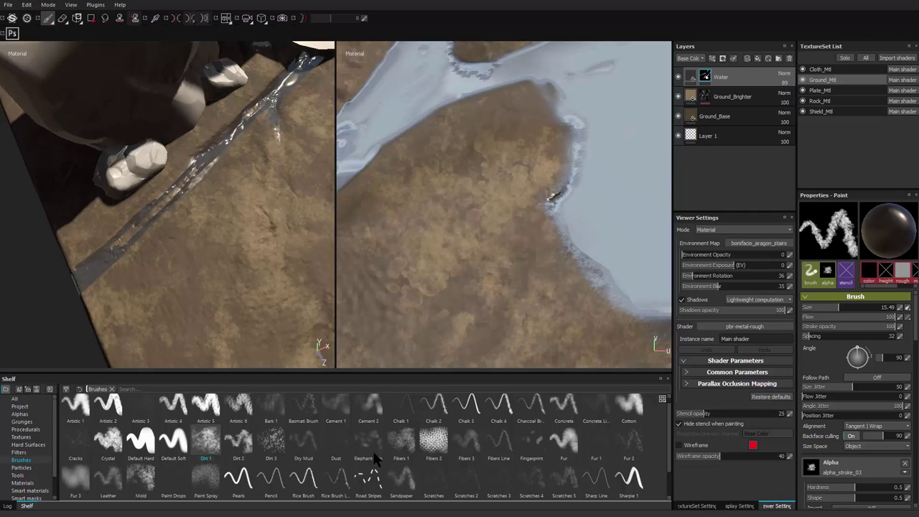
Erase irregular patches from the channel in front of the boulder using the Mold brush in black at size 15.04.
{"action": "left_click", "coordinate": [141, 481]}
{"action": "left_click_drag", "start_coordinate": [147, 216], "coordinate": [147, 233], "text": "alt"}
{"action": "right_click_drag", "start_coordinate": [147, 233], "coordinate": [181, 221], "text": "alt"}
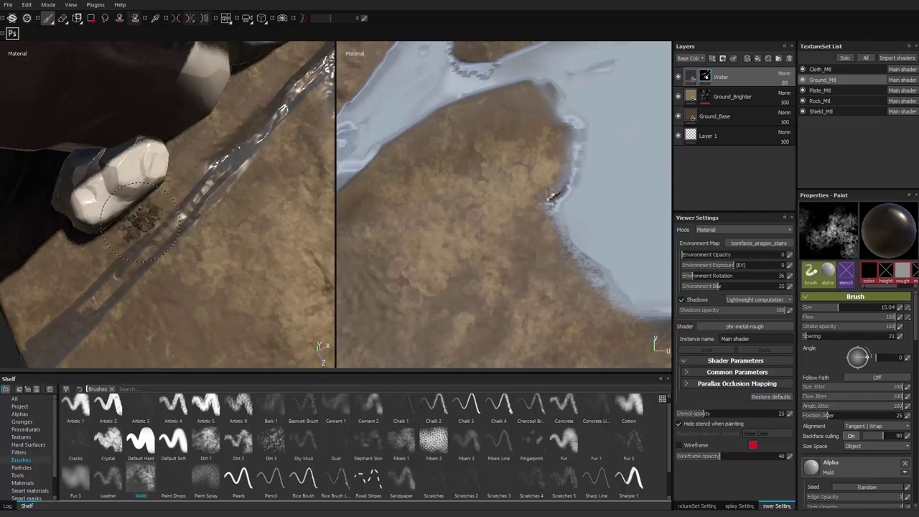
{"action": "mouse_move", "coordinate": [214, 177]}
{"action": "left_mouse_down"}
{"action": "mouse_move", "coordinate": [94, 318]}
{"action": "mouse_move", "coordinate": [105, 290]}
{"action": "mouse_move", "coordinate": [148, 259]}
{"action": "left_mouse_up"}
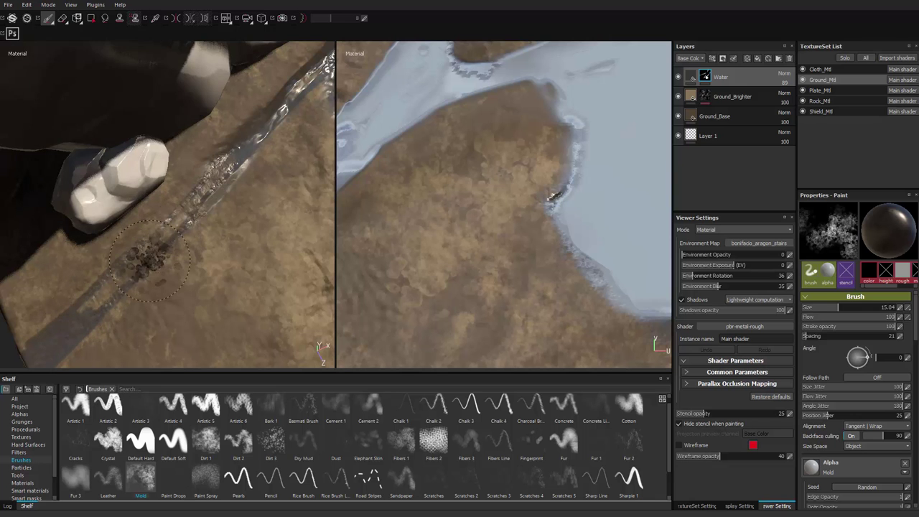
Reduce the Mold brush to size 2.81 and roughen the edges of the narrow channel and the stream behind the shield.
{"action": "right_click_drag", "start_coordinate": [169, 254], "coordinate": [133, 254], "text": "ctrl"}
{"action": "mouse_move", "coordinate": [133, 254]}
{"action": "left_mouse_down", "text": "alt"}
{"action": "mouse_move", "coordinate": [99, 207]}
{"action": "mouse_move", "coordinate": [152, 219]}
{"action": "mouse_move", "coordinate": [118, 231]}
{"action": "mouse_move", "coordinate": [138, 257]}
{"action": "left_mouse_up", "text": "alt"}
{"action": "left_click_drag", "start_coordinate": [215, 219], "coordinate": [218, 224]}
{"action": "mouse_move", "coordinate": [218, 223]}
{"action": "left_mouse_down", "text": "alt"}
{"action": "mouse_move", "coordinate": [188, 231]}
{"action": "mouse_move", "coordinate": [215, 223]}
{"action": "left_mouse_up", "text": "alt"}
{"action": "middle_click_drag", "start_coordinate": [251, 230], "coordinate": [147, 279], "text": "alt"}
{"action": "right_click_drag", "start_coordinate": [147, 279], "coordinate": [176, 282], "text": "alt"}
{"action": "left_click_drag", "start_coordinate": [94, 121], "coordinate": [91, 155]}
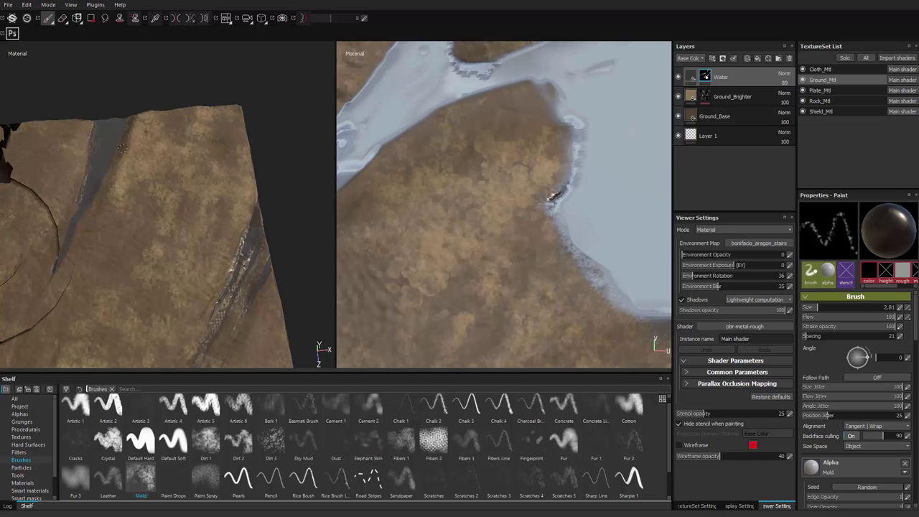
Set the Mold brush to size 6.92 in white and paint small wet patches in the grooves near the stream's tips.
{"action": "left_click_drag", "start_coordinate": [114, 158], "coordinate": [265, 165], "text": "alt"}
{"action": "right_click_drag", "start_coordinate": [127, 224], "coordinate": [148, 234], "text": "ctrl"}
{"action": "right_click_drag", "start_coordinate": [148, 233], "coordinate": [115, 348], "text": "alt"}
{"action": "middle_click_drag", "start_coordinate": [115, 348], "coordinate": [226, 301], "text": "alt"}
{"action": "right_click_drag", "start_coordinate": [170, 246], "coordinate": [196, 246], "text": "ctrl"}
{"action": "right_click_drag", "start_coordinate": [168, 203], "coordinate": [152, 202], "text": "ctrl"}
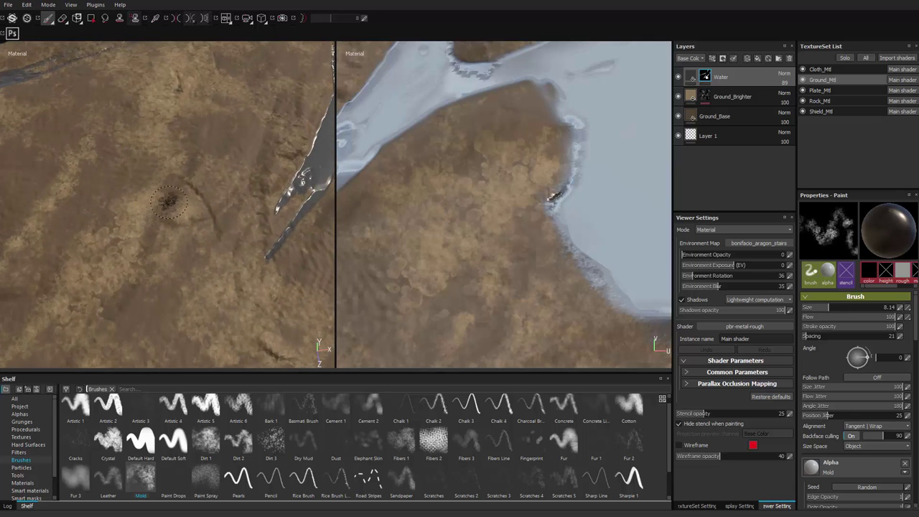
{"action": "right_click_drag", "start_coordinate": [254, 158], "coordinate": [248, 160], "text": "ctrl"}
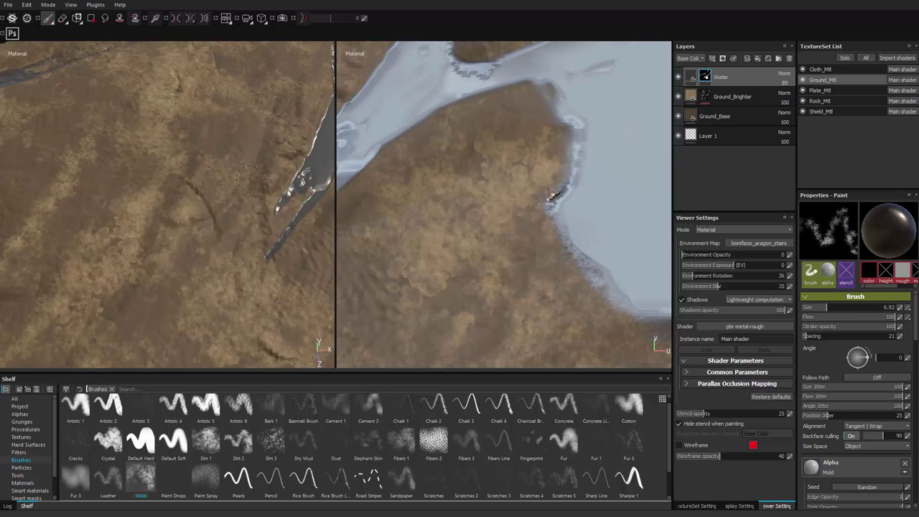
{"action": "key", "text": "x"}
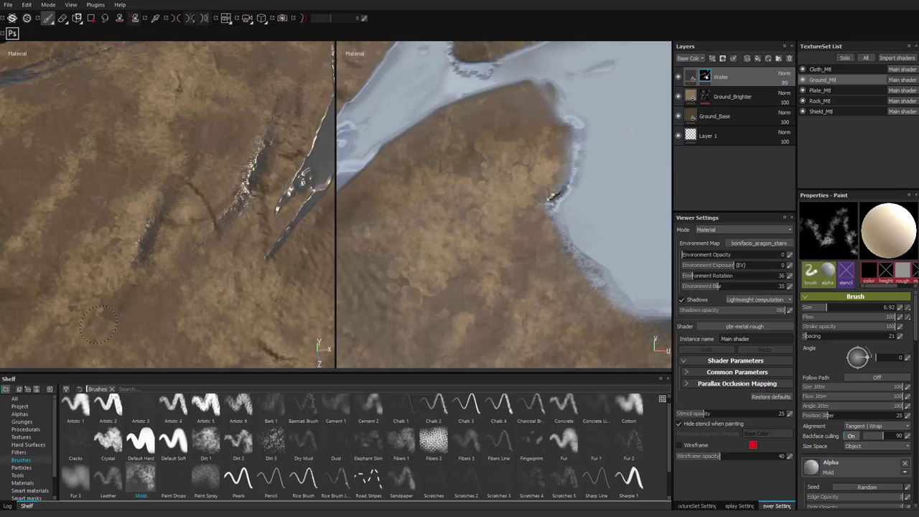
Enlarge the Mold brush to size 8.48 and paint wet patches in the dents near the ground's front edge and corner.
{"action": "left_click_drag", "start_coordinate": [200, 260], "coordinate": [195, 204], "text": "alt"}
{"action": "right_click_drag", "start_coordinate": [195, 246], "coordinate": [204, 248], "text": "ctrl"}
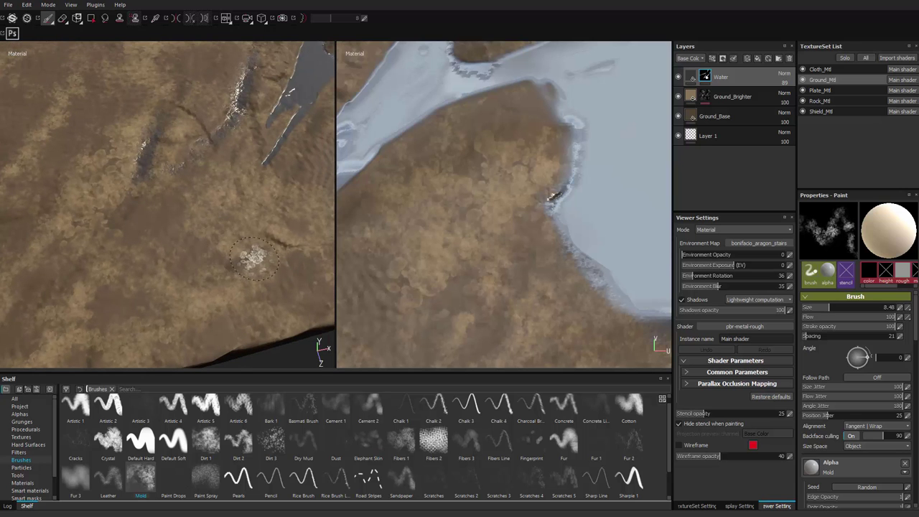
{"action": "left_click_drag", "start_coordinate": [195, 293], "coordinate": [295, 242]}
{"action": "middle_click_drag", "start_coordinate": [122, 330], "coordinate": [194, 241], "text": "alt"}
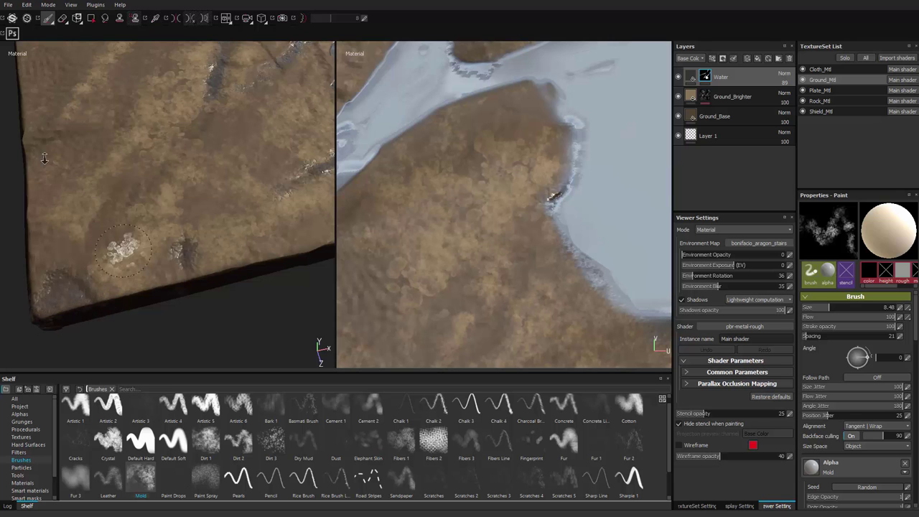
Set the Mold brush to size 11.65 and paint wet patches between the puddle's small rock and the ground's outer edge.
{"action": "right_click_drag", "start_coordinate": [44, 159], "coordinate": [22, 107], "text": "alt"}
{"action": "middle_click_drag", "start_coordinate": [208, 216], "coordinate": [101, 223], "text": "alt"}
{"action": "left_click_drag", "start_coordinate": [202, 304], "coordinate": [201, 332], "text": "alt"}
{"action": "mouse_move", "coordinate": [231, 231]}
{"action": "left_mouse_down", "text": "alt"}
{"action": "mouse_move", "coordinate": [219, 247]}
{"action": "mouse_move", "coordinate": [192, 251]}
{"action": "left_mouse_up", "text": "alt"}
{"action": "right_click_drag", "start_coordinate": [225, 219], "coordinate": [236, 214], "text": "ctrl"}
{"action": "mouse_move", "coordinate": [238, 210]}
{"action": "left_mouse_down"}
{"action": "mouse_move", "coordinate": [256, 223]}
{"action": "mouse_move", "coordinate": [254, 233]}
{"action": "left_mouse_up"}
{"action": "left_click_drag", "start_coordinate": [255, 236], "coordinate": [251, 221]}
{"action": "mouse_move", "coordinate": [177, 209]}
{"action": "left_mouse_down"}
{"action": "mouse_move", "coordinate": [171, 219]}
{"action": "mouse_move", "coordinate": [210, 174]}
{"action": "mouse_move", "coordinate": [170, 220]}
{"action": "left_mouse_up"}
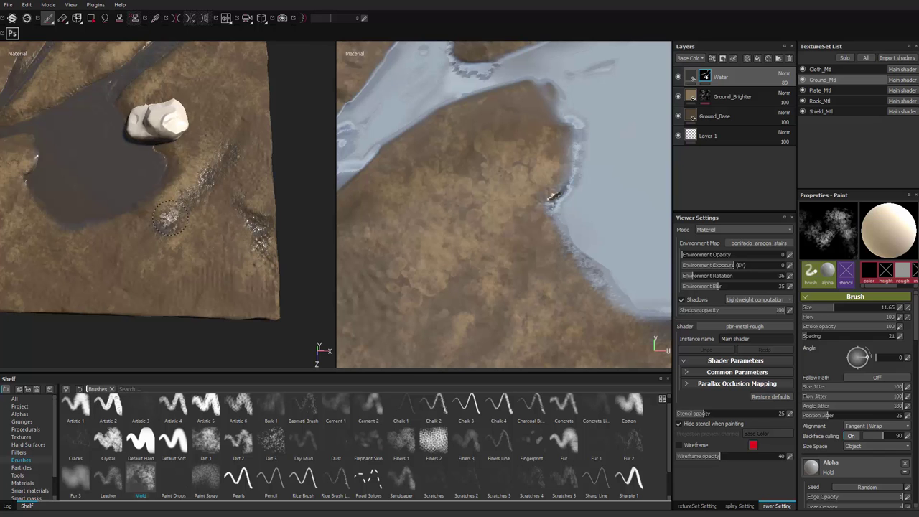
Paint wet Mold streaks on the ground near the puddle's front bank and across the open soil beside the stream.
{"action": "left_click", "coordinate": [87, 300]}
{"action": "mouse_move", "coordinate": [92, 291]}
{"action": "left_mouse_down", "text": "alt"}
{"action": "mouse_move", "coordinate": [138, 289]}
{"action": "mouse_move", "coordinate": [160, 270]}
{"action": "left_mouse_up", "text": "alt"}
{"action": "left_click", "coordinate": [89, 248]}
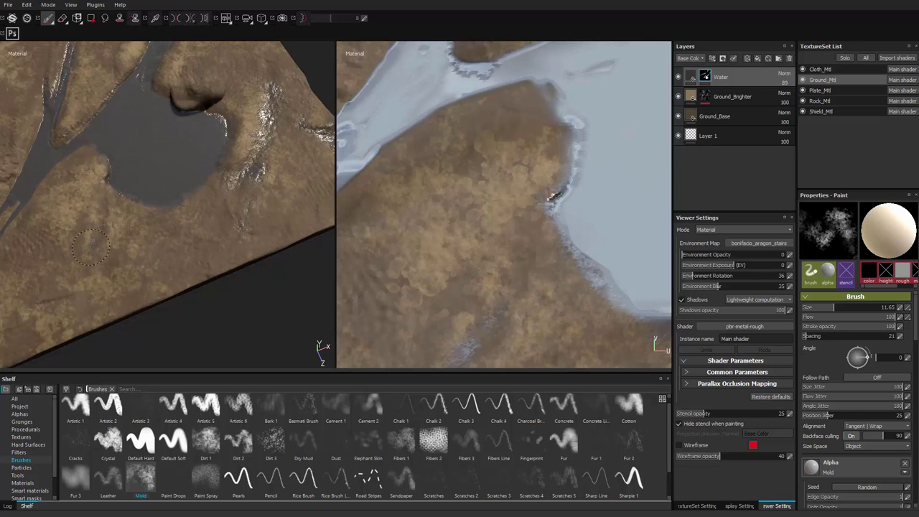
{"action": "left_click_drag", "start_coordinate": [91, 245], "coordinate": [113, 188]}
{"action": "left_click_drag", "start_coordinate": [131, 179], "coordinate": [49, 160], "text": "alt"}
{"action": "mouse_move", "coordinate": [215, 201]}
{"action": "middle_mouse_down", "text": "alt"}
{"action": "mouse_move", "coordinate": [115, 266]}
{"action": "mouse_move", "coordinate": [103, 314]}
{"action": "middle_mouse_up", "text": "alt"}
{"action": "left_click_drag", "start_coordinate": [73, 313], "coordinate": [95, 275]}
{"action": "left_click_drag", "start_coordinate": [79, 299], "coordinate": [95, 273]}
Add a wet Mold patch along the ground's back edge beyond the round shield.
{"action": "middle_click_drag", "start_coordinate": [36, 269], "coordinate": [215, 263], "text": "alt"}
{"action": "left_click_drag", "start_coordinate": [207, 263], "coordinate": [111, 243], "text": "alt"}
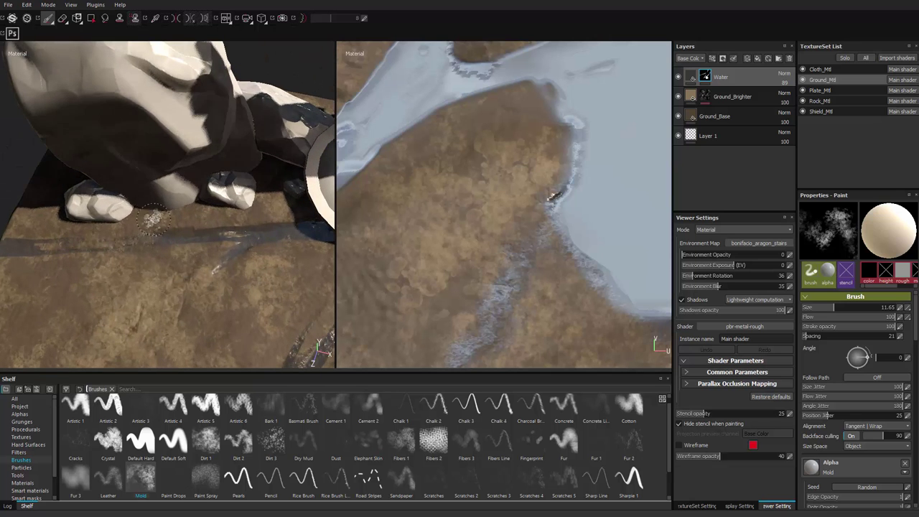
{"action": "middle_click_drag", "start_coordinate": [305, 237], "coordinate": [161, 278], "text": "alt"}
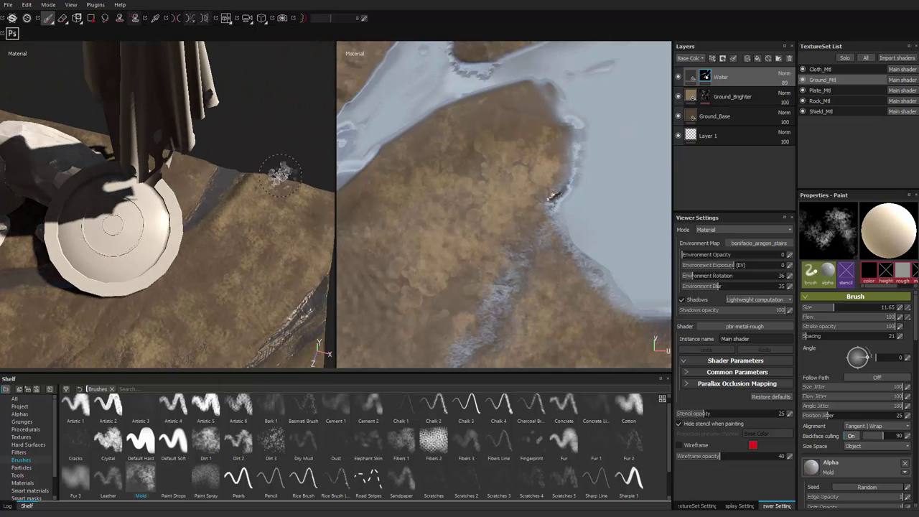
{"action": "left_click_drag", "start_coordinate": [288, 194], "coordinate": [289, 204]}
{"action": "middle_click_drag", "start_coordinate": [309, 171], "coordinate": [211, 174], "text": "alt"}
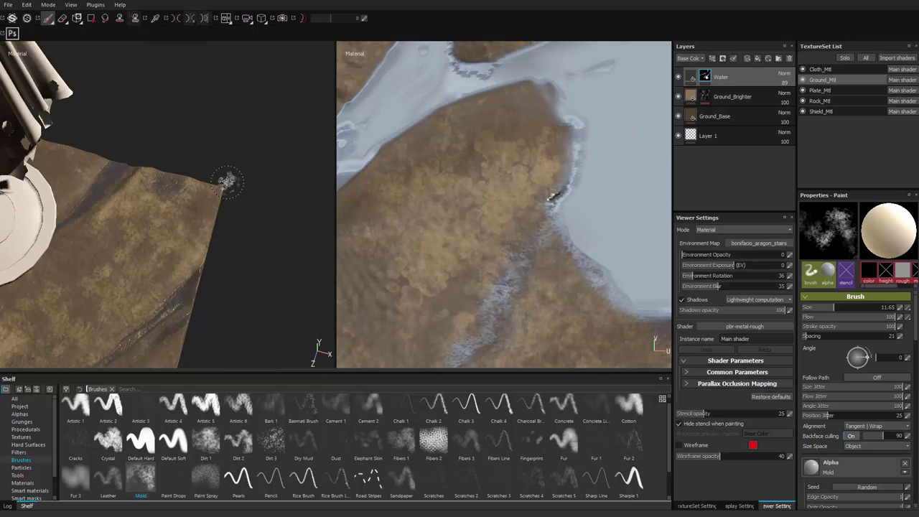
Extend the wet Mold patch on the puddle's front bank so it joins the water.
{"action": "right_click_drag", "start_coordinate": [178, 300], "coordinate": [108, 305], "text": "alt"}
{"action": "middle_click_drag", "start_coordinate": [108, 305], "coordinate": [280, 216], "text": "alt"}
{"action": "left_click_drag", "start_coordinate": [144, 237], "coordinate": [208, 247], "text": "alt"}
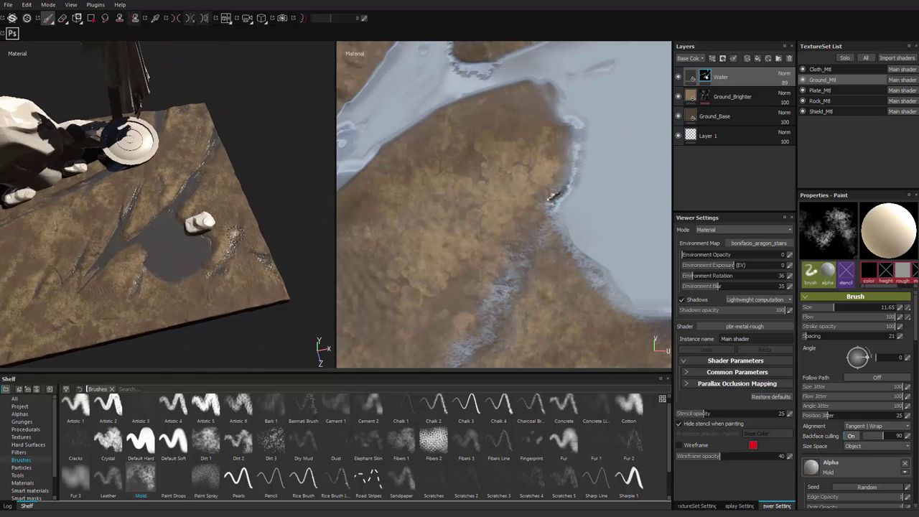
{"action": "right_click_drag", "start_coordinate": [79, 316], "coordinate": [136, 285], "text": "alt"}
{"action": "left_click_drag", "start_coordinate": [135, 285], "coordinate": [216, 274], "text": "alt"}
{"action": "left_click_drag", "start_coordinate": [230, 219], "coordinate": [241, 226]}
{"action": "left_click_drag", "start_coordinate": [215, 230], "coordinate": [194, 248], "text": "alt"}
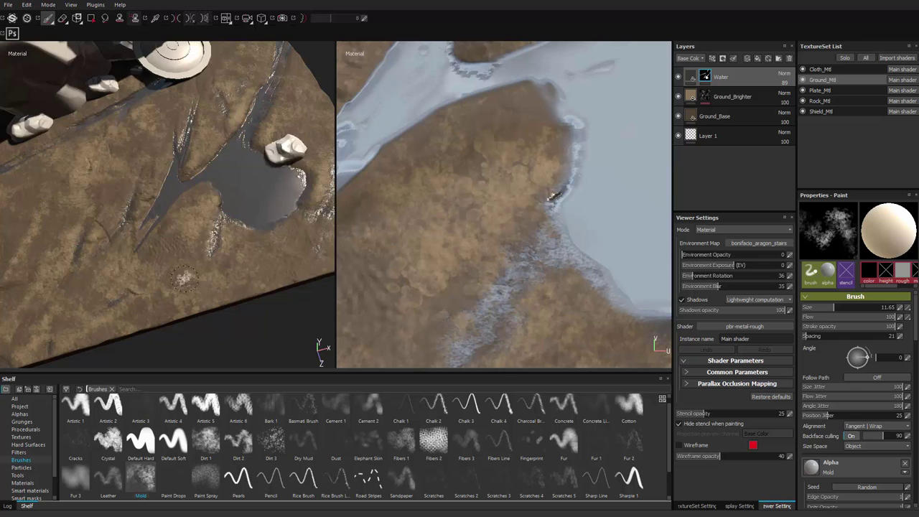
Review the wet patches across the whole ground, toggling isolation and rotating the environment to 32.
{"action": "right_click_drag", "start_coordinate": [144, 237], "coordinate": [173, 223], "text": "alt"}
{"action": "middle_click_drag", "start_coordinate": [140, 197], "coordinate": [171, 229], "text": "alt"}
{"action": "left_click_drag", "start_coordinate": [164, 313], "coordinate": [215, 209], "text": "alt"}
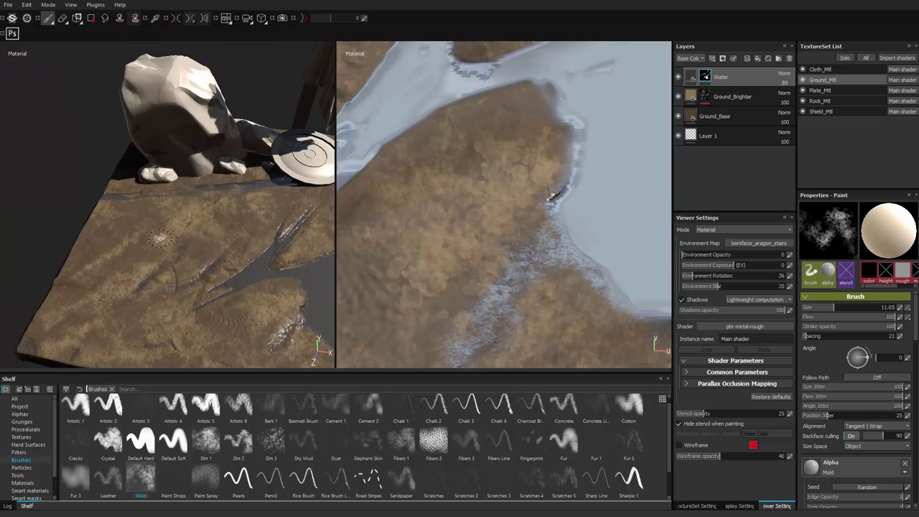
{"action": "key", "text": "alt+q"}
{"action": "key", "text": "alt+q"}
{"action": "left_click_drag", "start_coordinate": [135, 246], "coordinate": [104, 293], "text": "alt"}
{"action": "mouse_move", "coordinate": [104, 294]}
{"action": "right_mouse_down", "text": "shift"}
{"action": "mouse_move", "coordinate": [168, 297]}
{"action": "mouse_move", "coordinate": [95, 304]}
{"action": "mouse_move", "coordinate": [114, 305]}
{"action": "mouse_move", "coordinate": [103, 305]}
{"action": "right_mouse_up", "text": "shift"}
{"action": "left_click_drag", "start_coordinate": [103, 305], "coordinate": [164, 295], "text": "alt"}
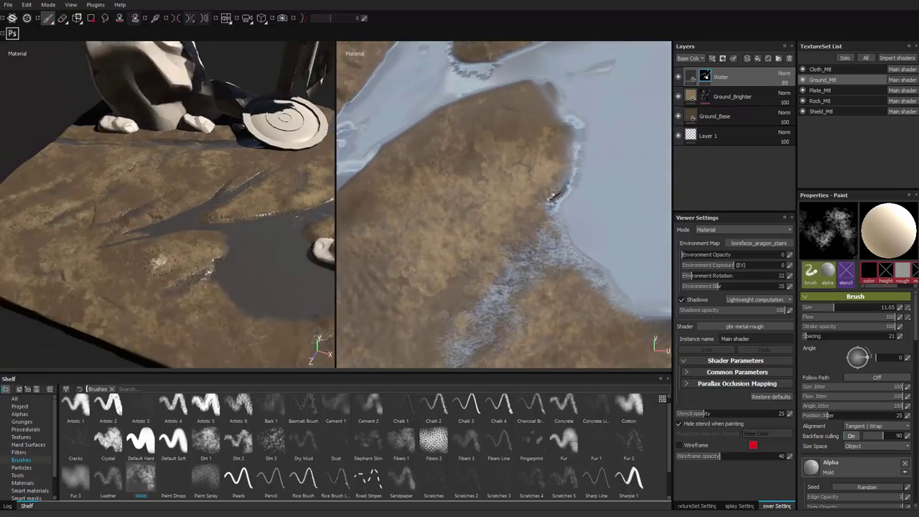
Paint wet Mold texture around the stream's pointed tips to blend them into the neighbouring grooves.
{"action": "middle_click_drag", "start_coordinate": [215, 287], "coordinate": [177, 261], "text": "alt"}
{"action": "right_click_drag", "start_coordinate": [176, 260], "coordinate": [208, 266], "text": "alt"}
{"action": "left_click_drag", "start_coordinate": [208, 266], "coordinate": [188, 287], "text": "alt"}
{"action": "middle_click_drag", "start_coordinate": [188, 288], "coordinate": [193, 305], "text": "alt"}
{"action": "right_click_drag", "start_coordinate": [194, 306], "coordinate": [216, 302], "text": "alt"}
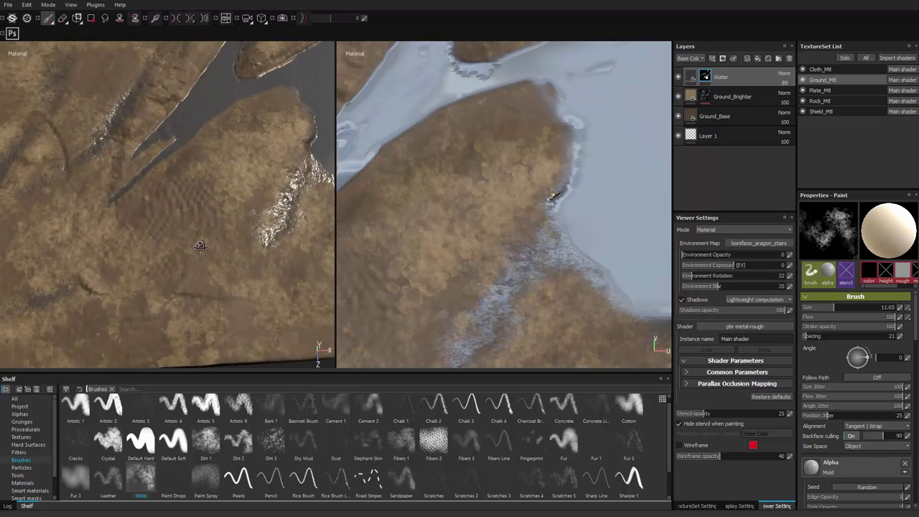
{"action": "left_click_drag", "start_coordinate": [215, 301], "coordinate": [245, 287], "text": "alt"}
{"action": "middle_click_drag", "start_coordinate": [244, 287], "coordinate": [224, 240], "text": "alt"}
{"action": "left_click_drag", "start_coordinate": [224, 240], "coordinate": [211, 237], "text": "alt"}
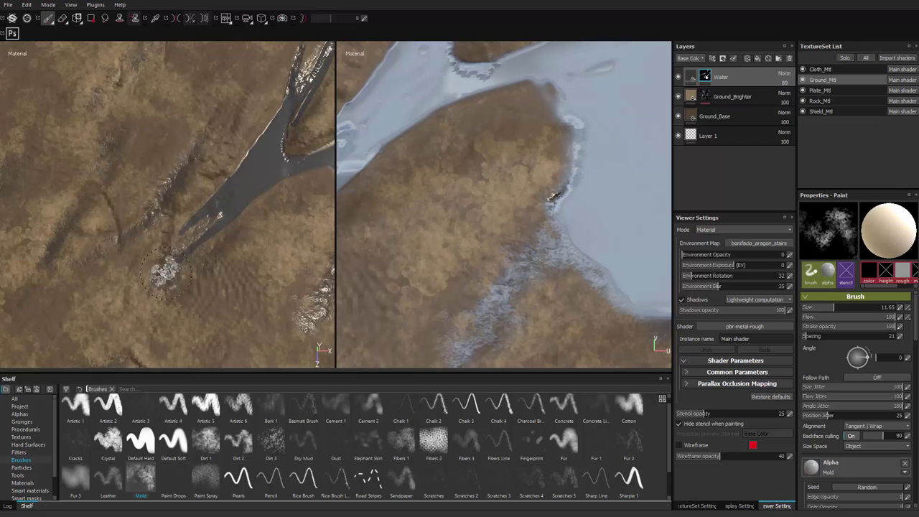
Erase around the stream's tips with the Mold brush in black at size 6.93, and check the whole scene.
{"action": "key", "text": "x"}
{"action": "right_click_drag", "start_coordinate": [174, 272], "coordinate": [143, 289], "text": "ctrl"}
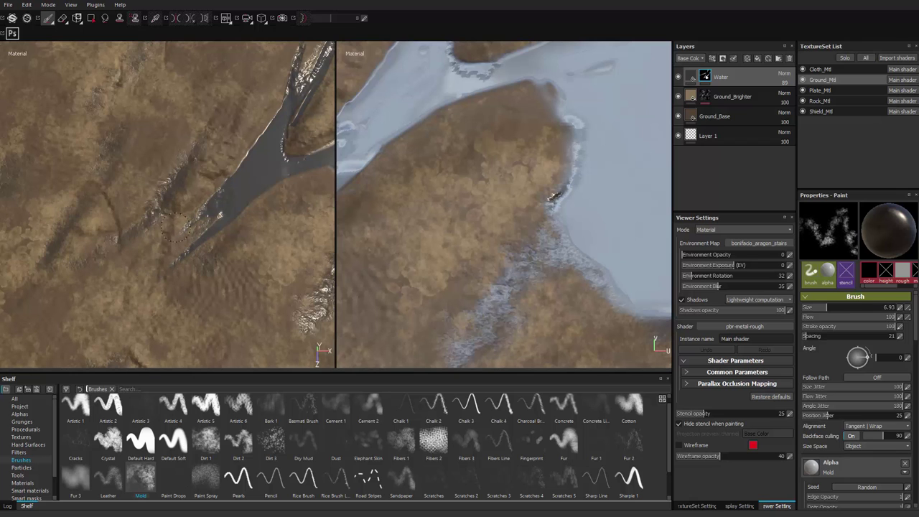
{"action": "right_click_drag", "start_coordinate": [197, 201], "coordinate": [136, 236], "text": "alt"}
{"action": "left_click_drag", "start_coordinate": [135, 236], "coordinate": [188, 194], "text": "alt"}
{"action": "middle_click_drag", "start_coordinate": [188, 194], "coordinate": [181, 231], "text": "alt"}
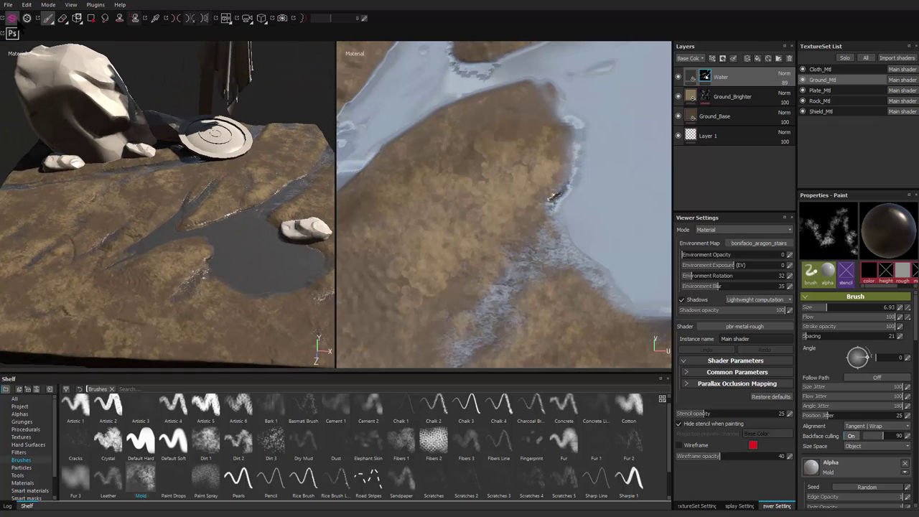
Open the Substance Share website in the browser and log in with the prefilled account credentials.
{"action": "left_click", "coordinate": [11, 19]}
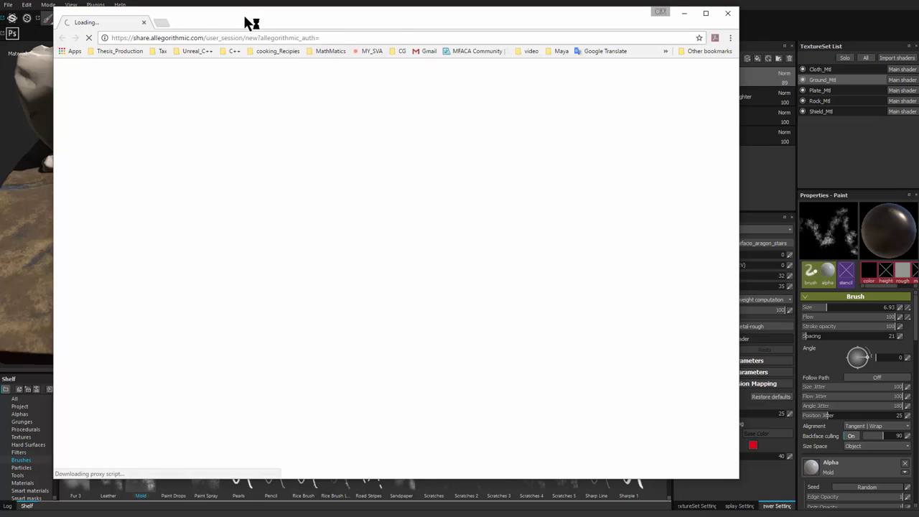
{"action": "left_click_drag", "start_coordinate": [246, 18], "coordinate": [271, 11]}
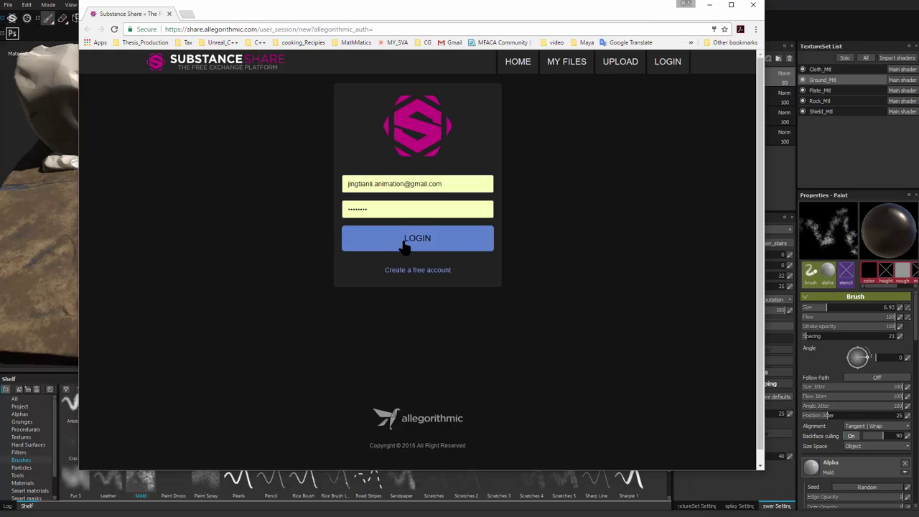
{"action": "left_click", "coordinate": [432, 238]}
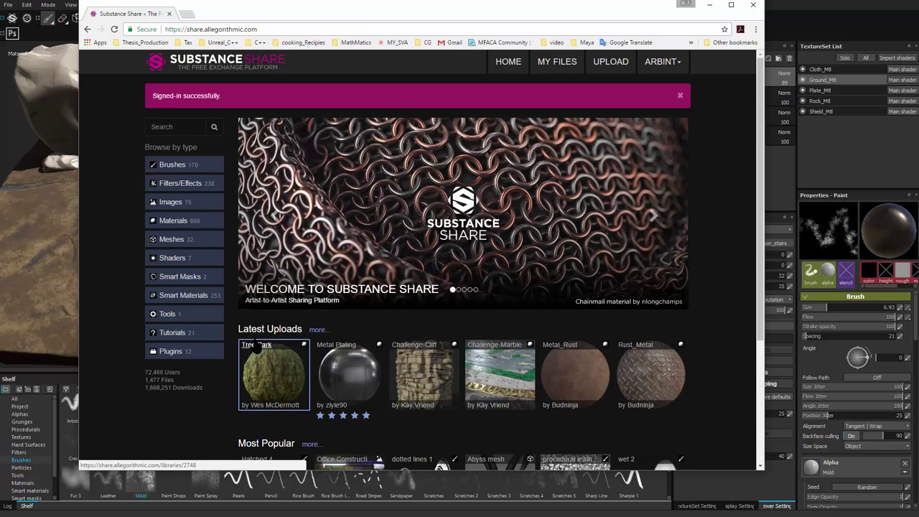
Search Substance Share for "moss", open the Bright Moss material's page and look through its related uploads.
{"action": "left_click", "coordinate": [181, 128]}
{"action": "type", "text": "moss"}
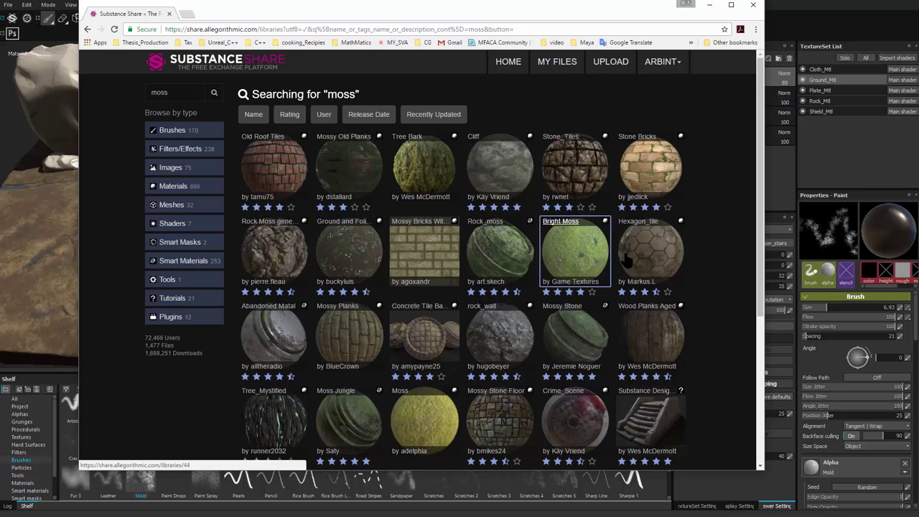
{"action": "left_click_drag", "start_coordinate": [757, 192], "coordinate": [742, 225]}
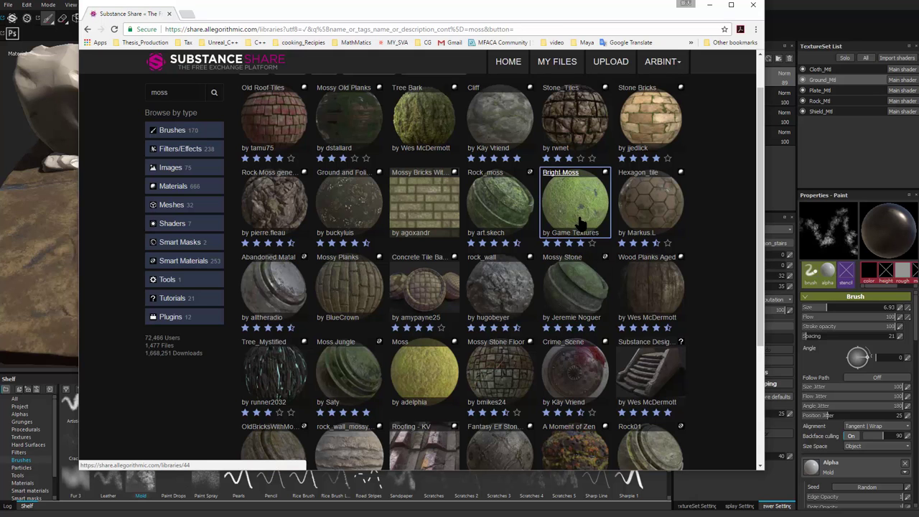
{"action": "left_click", "coordinate": [582, 210]}
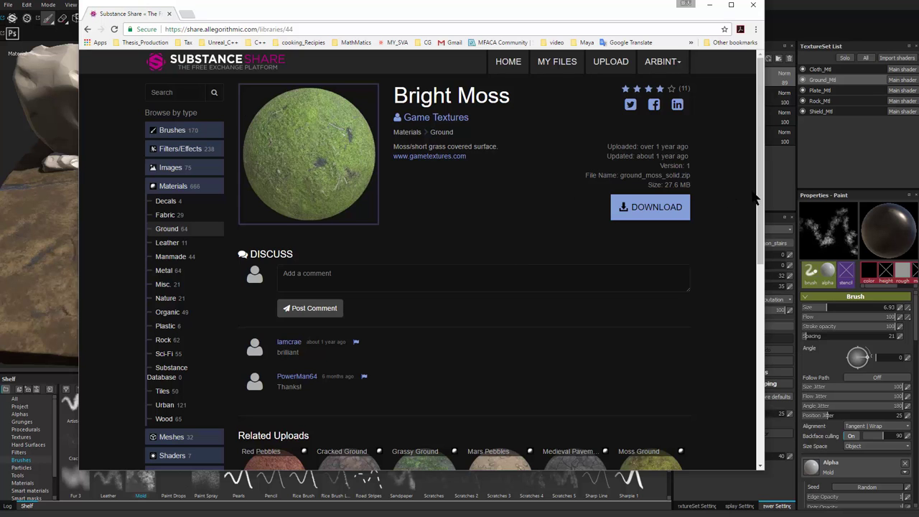
{"action": "left_click_drag", "start_coordinate": [761, 232], "coordinate": [761, 277]}
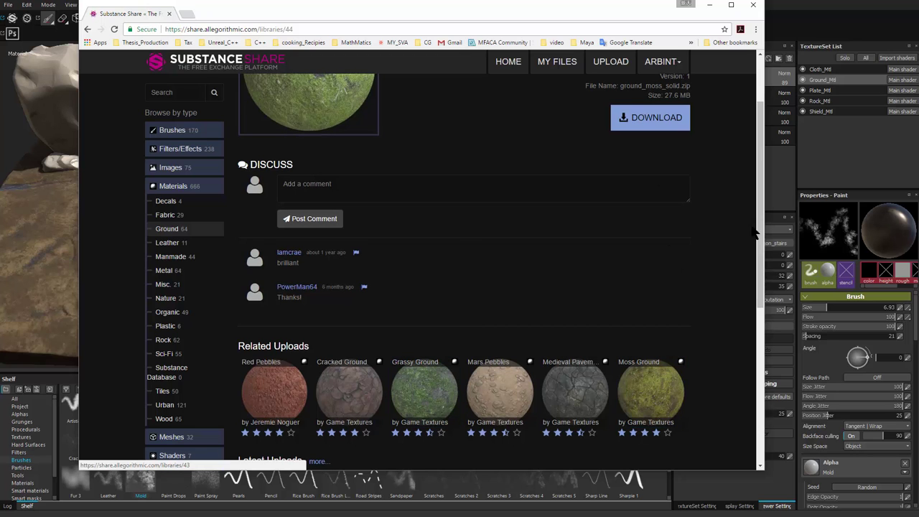
Download the related Moss Ground material as ground_moss.zip and show the archive in its download folder.
{"action": "left_click", "coordinate": [646, 395]}
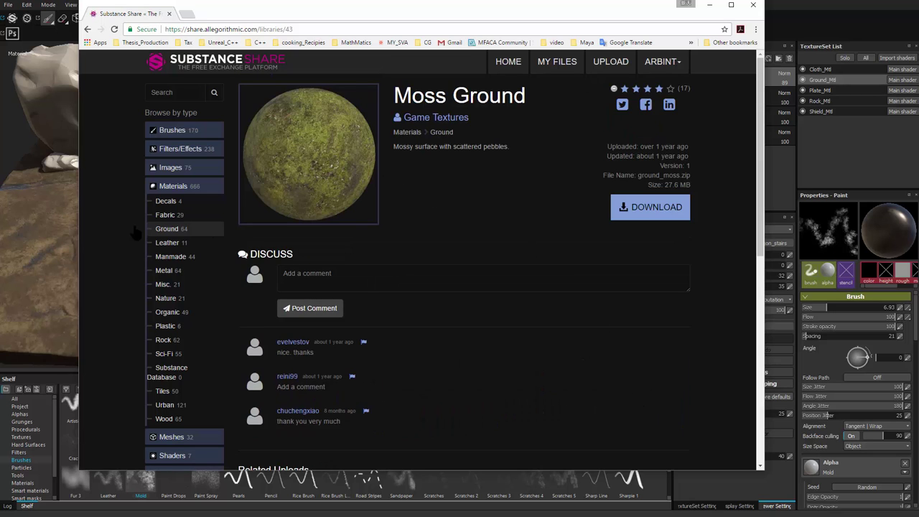
{"action": "left_click", "coordinate": [648, 210]}
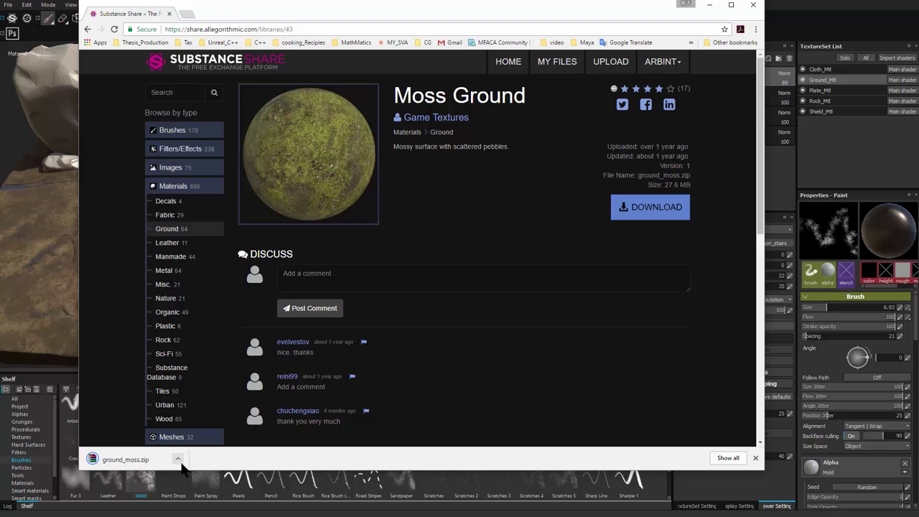
{"action": "left_click", "coordinate": [178, 460]}
{"action": "left_click", "coordinate": [208, 501]}
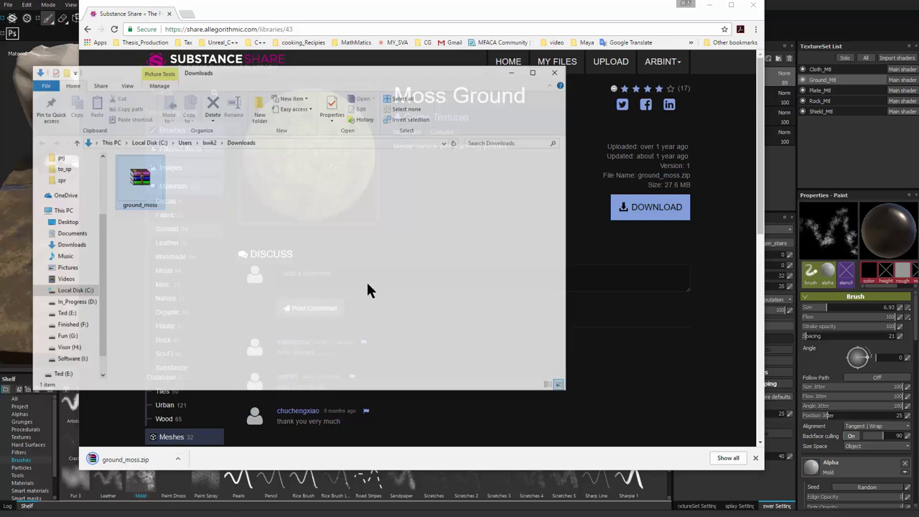
Extract the ground_moss archive to its own ground_moss folder and locate ground_moss.sbsar inside it.
{"action": "left_click_drag", "start_coordinate": [258, 75], "coordinate": [440, 65]}
{"action": "right_click", "coordinate": [335, 160]}
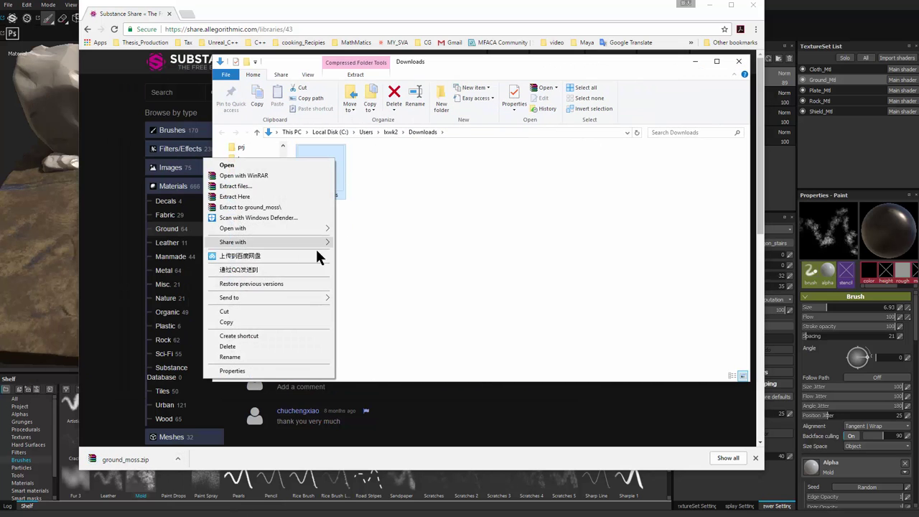
{"action": "left_click", "coordinate": [279, 208]}
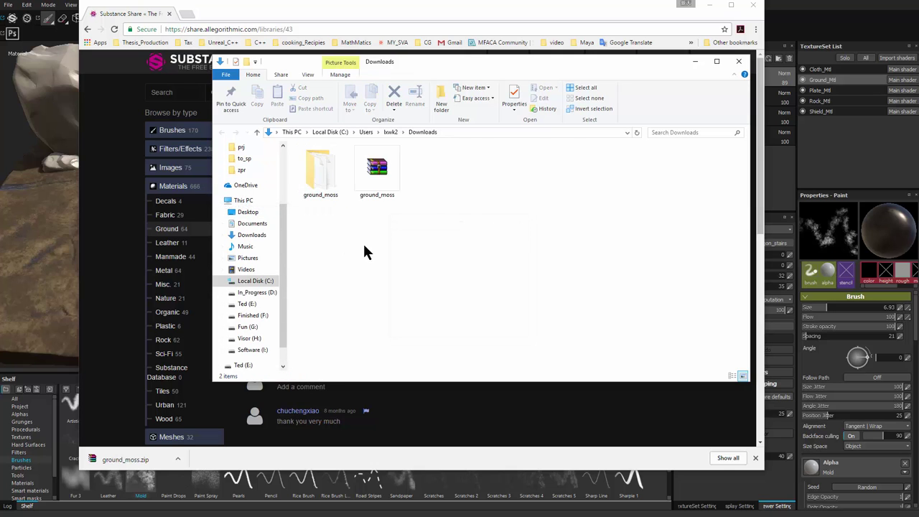
{"action": "double_click", "coordinate": [322, 172]}
{"action": "left_click", "coordinate": [377, 185]}
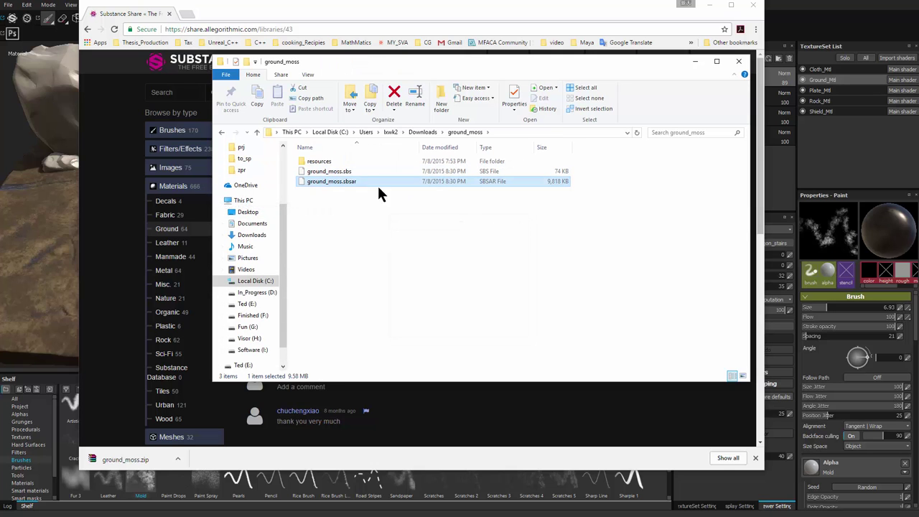
{"action": "left_click", "coordinate": [367, 204]}
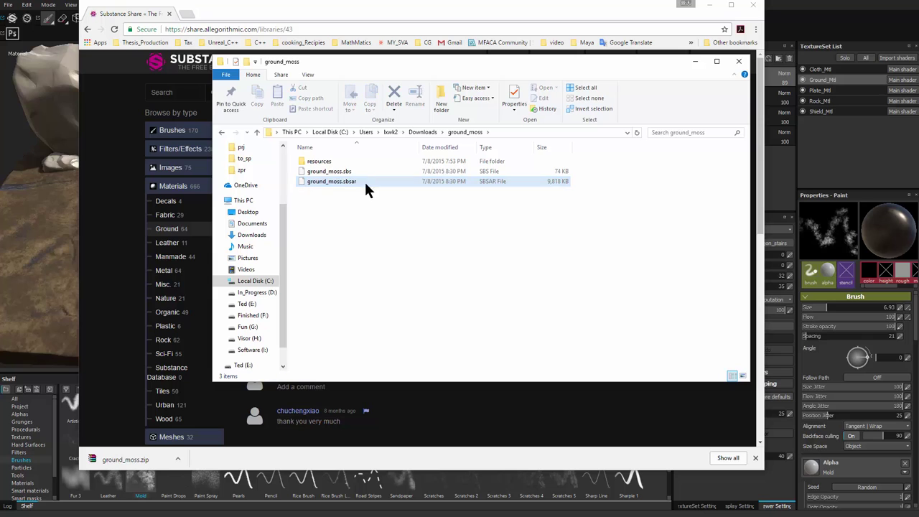
Import ground_moss.sbsar into Substance Painter as a basematerial, storing it in the project 'start'.
{"action": "mouse_move", "coordinate": [323, 183]}
{"action": "left_mouse_down"}
{"action": "mouse_move", "coordinate": [347, 193]}
{"action": "mouse_move", "coordinate": [385, 327]}
{"action": "mouse_move", "coordinate": [322, 454]}
{"action": "mouse_move", "coordinate": [291, 484]}
{"action": "left_mouse_up"}
{"action": "left_click", "coordinate": [708, 8]}
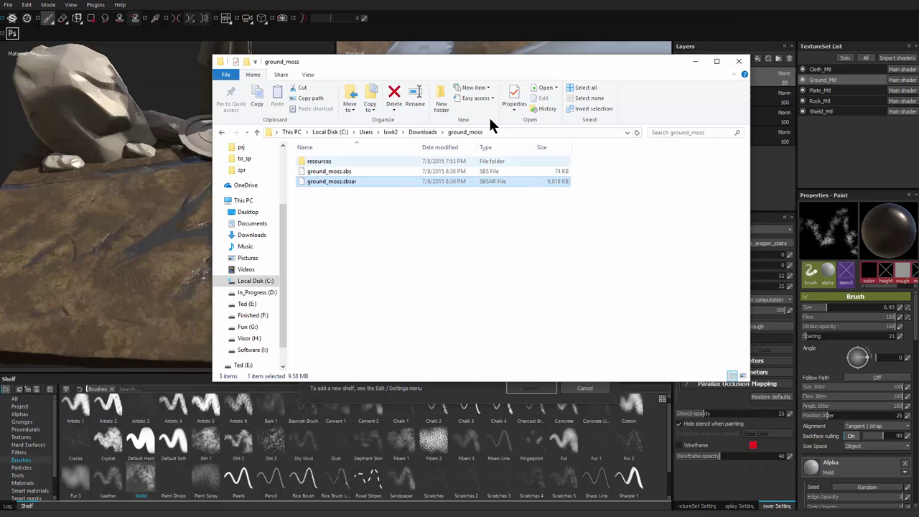
{"action": "mouse_move", "coordinate": [580, 63]}
{"action": "left_mouse_down"}
{"action": "mouse_move", "coordinate": [807, 6]}
{"action": "mouse_move", "coordinate": [320, 238]}
{"action": "left_mouse_up"}
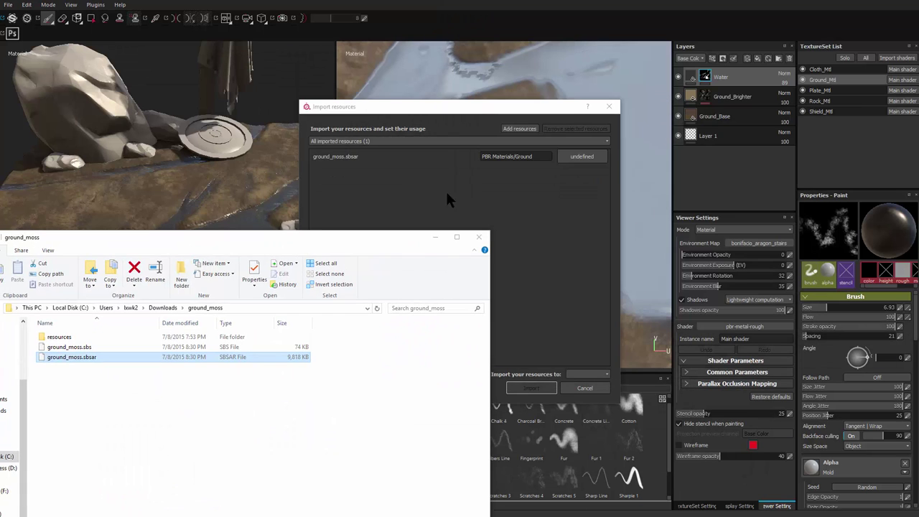
{"action": "left_click_drag", "start_coordinate": [494, 105], "coordinate": [473, 87]}
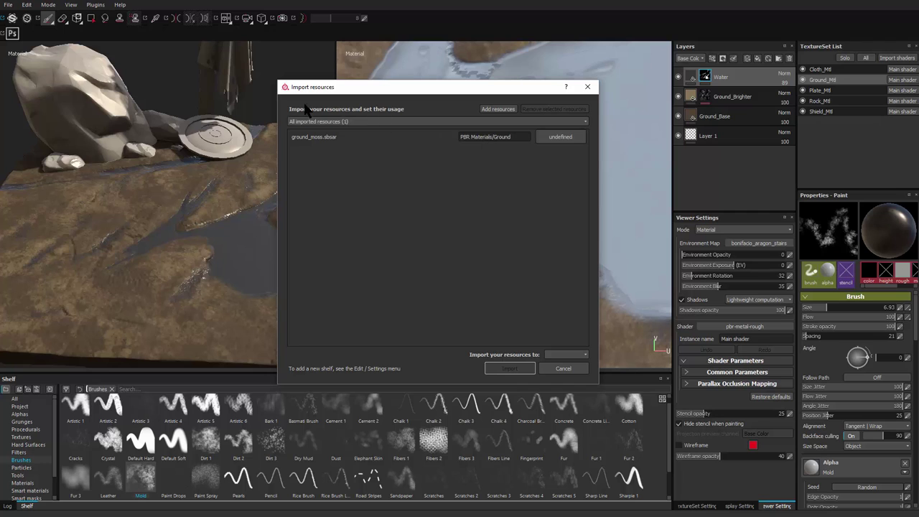
{"action": "left_click", "coordinate": [556, 135]}
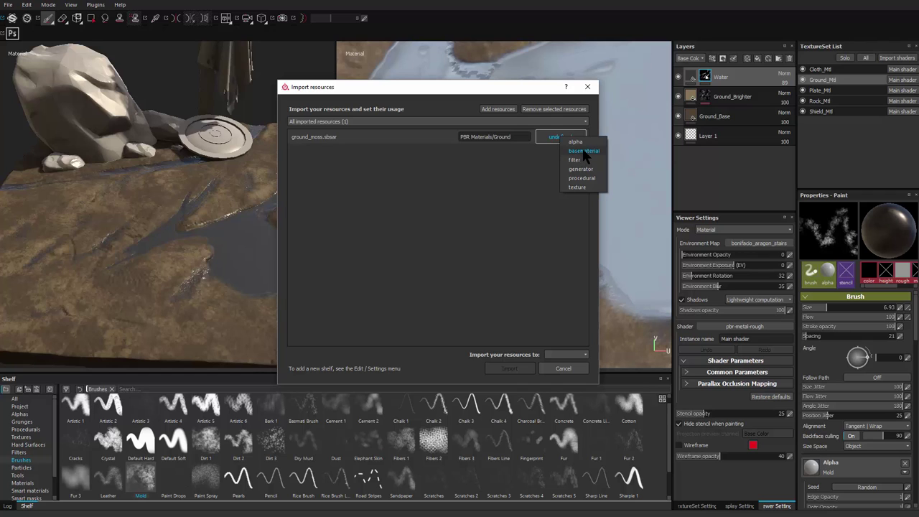
{"action": "left_click", "coordinate": [582, 152]}
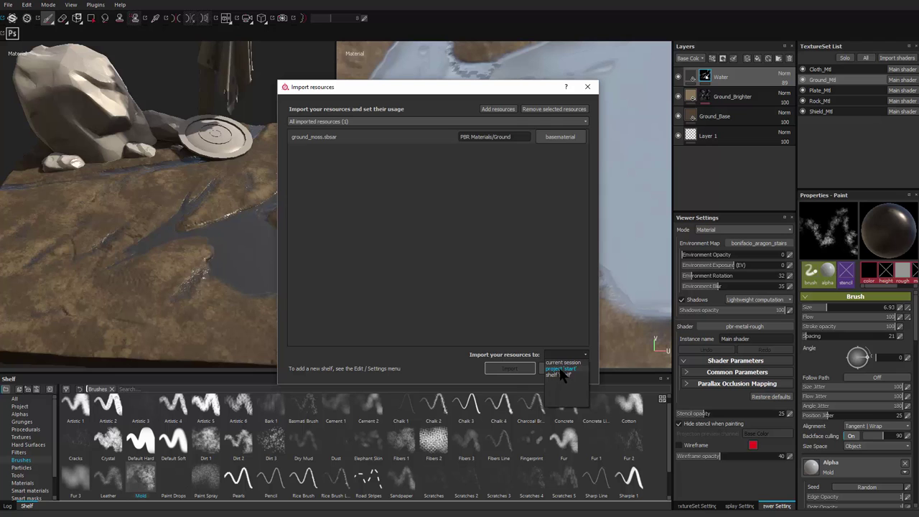
{"action": "left_click", "coordinate": [559, 369]}
{"action": "left_click", "coordinate": [513, 370]}
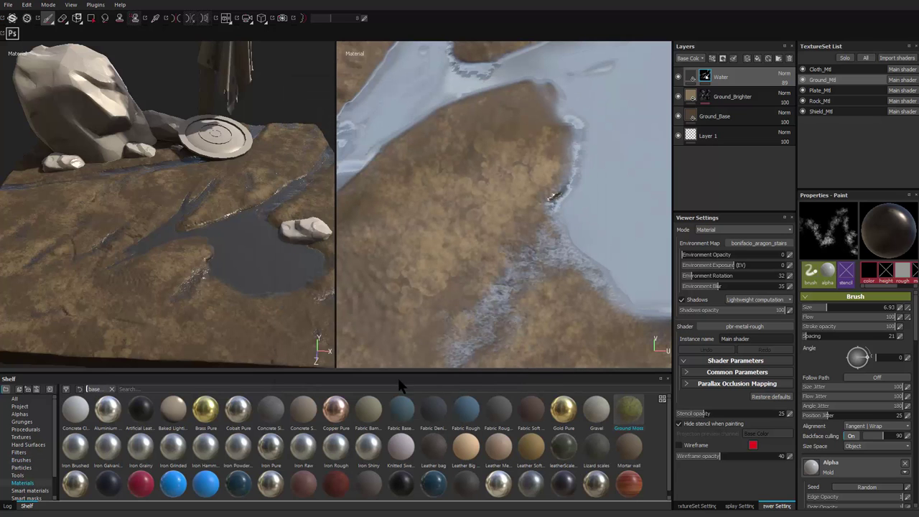
Add the project's Ground Moss material as a fill layer between Water and Ground_Brighter and inspect it on the ground.
{"action": "left_click", "coordinate": [20, 406]}
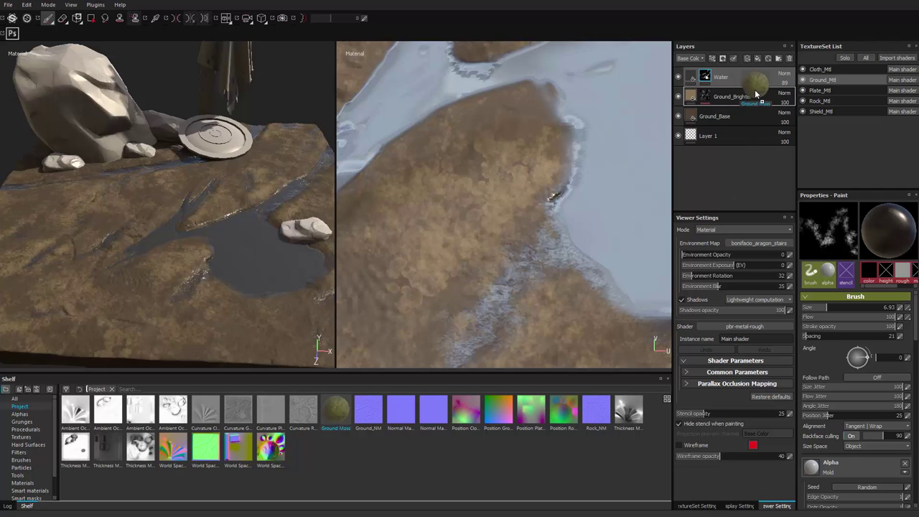
{"action": "left_click_drag", "start_coordinate": [755, 89], "coordinate": [755, 88]}
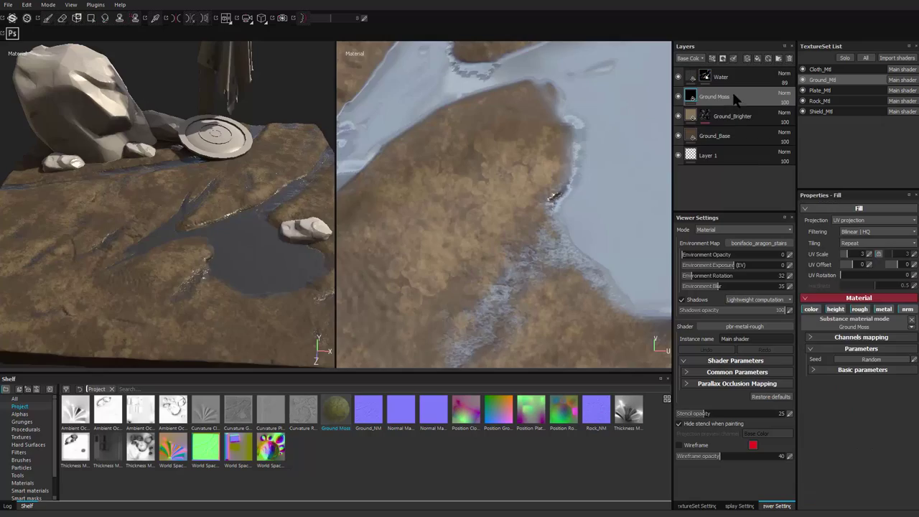
{"action": "right_click_drag", "start_coordinate": [259, 298], "coordinate": [137, 220], "text": "alt"}
{"action": "left_click_drag", "start_coordinate": [137, 220], "coordinate": [177, 190], "text": "alt"}
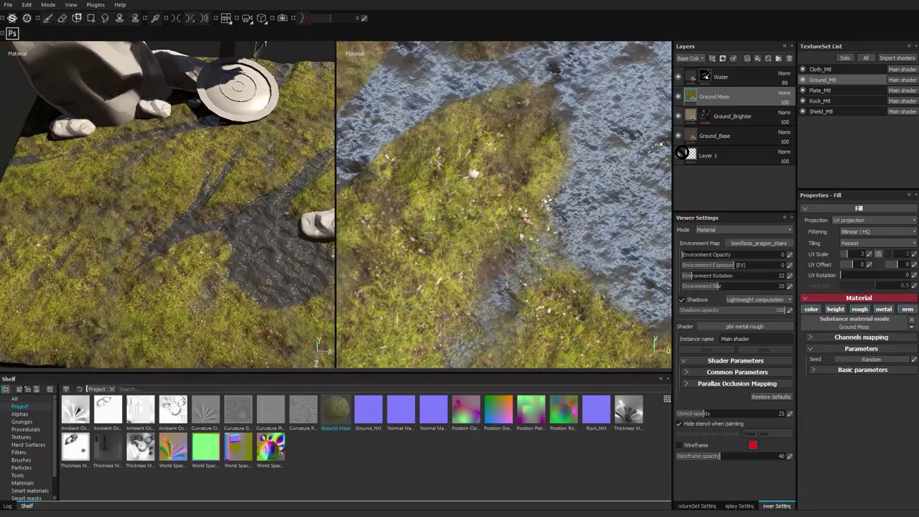
Add a black mask to the Ground Moss layer and paint moss at brush size 13.64 on the puddle's near bank.
{"action": "right_click", "coordinate": [710, 100]}
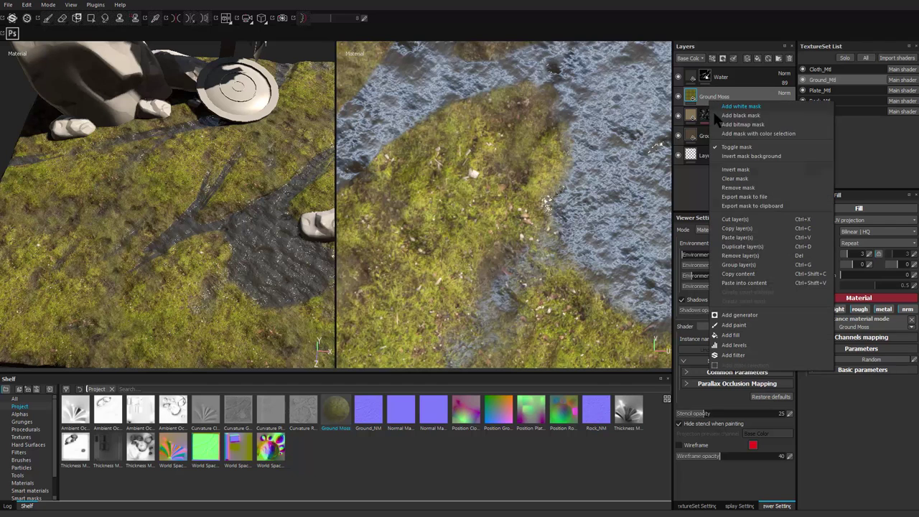
{"action": "left_click", "coordinate": [755, 125]}
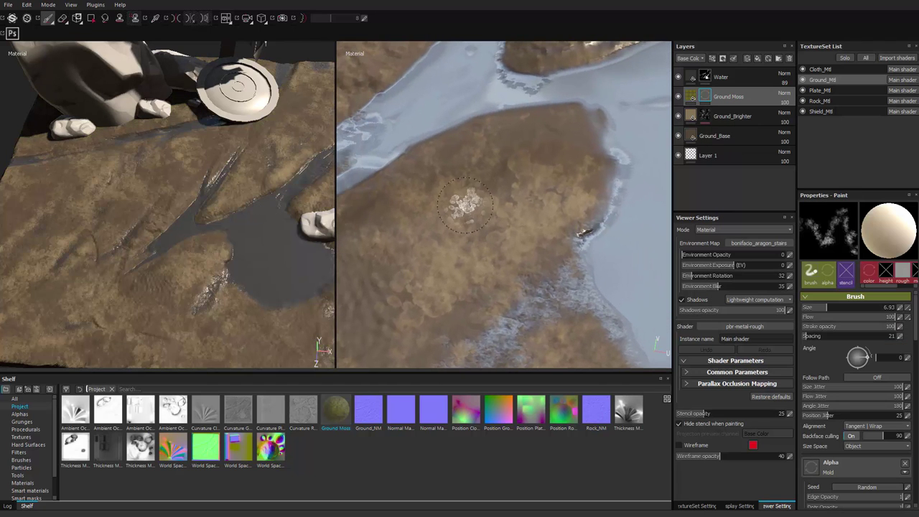
{"action": "right_click_drag", "start_coordinate": [465, 206], "coordinate": [474, 203], "text": "ctrl"}
{"action": "mouse_move", "coordinate": [483, 186]}
{"action": "left_mouse_down", "text": "alt"}
{"action": "mouse_move", "coordinate": [503, 178]}
{"action": "mouse_move", "coordinate": [483, 208]}
{"action": "mouse_move", "coordinate": [492, 216]}
{"action": "left_mouse_up", "text": "alt"}
{"action": "right_click_drag", "start_coordinate": [493, 213], "coordinate": [510, 204], "text": "ctrl"}
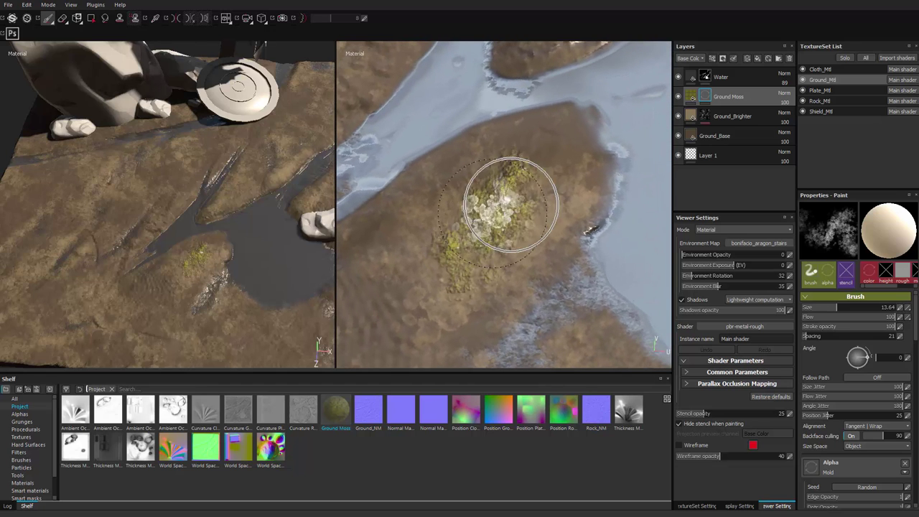
{"action": "mouse_move", "coordinate": [511, 194]}
{"action": "left_mouse_down"}
{"action": "mouse_move", "coordinate": [525, 155]}
{"action": "mouse_move", "coordinate": [537, 171]}
{"action": "left_mouse_up"}
{"action": "scroll", "coordinate": [474, 233], "scroll_direction": "down", "scroll_amount": 1}
{"action": "middle_click_drag", "start_coordinate": [488, 226], "coordinate": [464, 210], "text": "alt"}
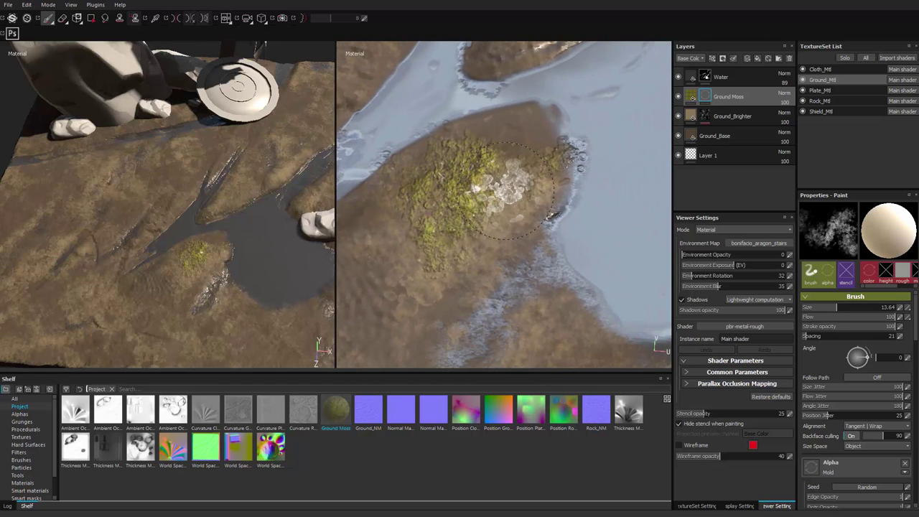
Undo the last moss stroke and brush further moss patches around the puddle's near bank at size 13.47.
{"action": "right_click_drag", "start_coordinate": [506, 191], "coordinate": [480, 190], "text": "ctrl"}
{"action": "key", "text": "ctrl+z"}
{"action": "scroll", "coordinate": [485, 248], "scroll_direction": "down", "scroll_amount": 2}
{"action": "mouse_move", "coordinate": [485, 249]}
{"action": "left_mouse_down", "text": "alt"}
{"action": "mouse_move", "coordinate": [477, 231]}
{"action": "mouse_move", "coordinate": [453, 273]}
{"action": "left_mouse_up", "text": "alt"}
{"action": "middle_click_drag", "start_coordinate": [452, 273], "coordinate": [482, 196], "text": "alt"}
{"action": "left_click_drag", "start_coordinate": [481, 195], "coordinate": [478, 161], "text": "alt"}
{"action": "middle_click_drag", "start_coordinate": [234, 316], "coordinate": [206, 262], "text": "alt"}
{"action": "left_click_drag", "start_coordinate": [206, 262], "coordinate": [241, 259], "text": "alt"}
{"action": "right_click_drag", "start_coordinate": [241, 259], "coordinate": [260, 251], "text": "alt"}
{"action": "right_click_drag", "start_coordinate": [142, 196], "coordinate": [168, 196], "text": "ctrl"}
{"action": "mouse_move", "coordinate": [188, 169]}
{"action": "left_mouse_down"}
{"action": "mouse_move", "coordinate": [145, 247]}
{"action": "mouse_move", "coordinate": [123, 248]}
{"action": "left_mouse_up"}
{"action": "middle_click_drag", "start_coordinate": [221, 259], "coordinate": [128, 275], "text": "alt"}
{"action": "left_click_drag", "start_coordinate": [168, 250], "coordinate": [184, 257]}
Paint moss along the puddle's right bank and on the ground around and behind the small rock.
{"action": "middle_click_drag", "start_coordinate": [293, 211], "coordinate": [170, 303], "text": "alt"}
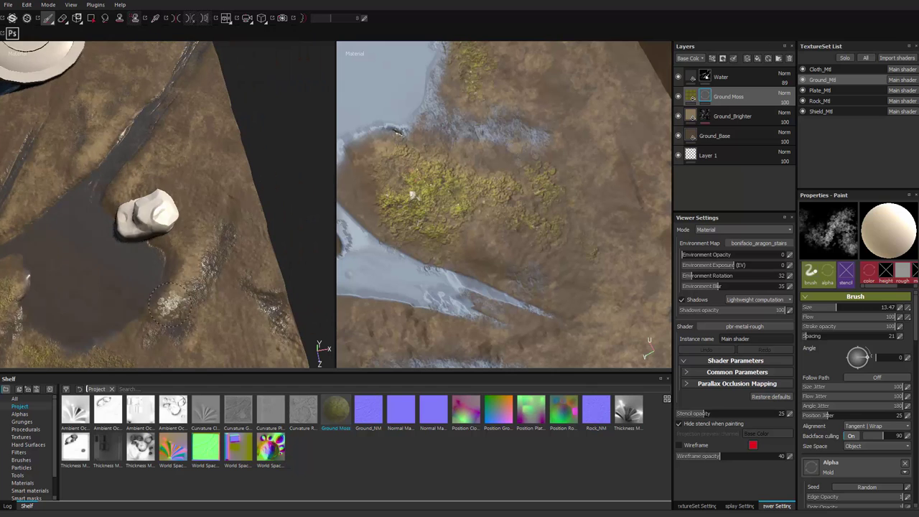
{"action": "mouse_move", "coordinate": [199, 245]}
{"action": "left_mouse_down"}
{"action": "mouse_move", "coordinate": [189, 260]}
{"action": "mouse_move", "coordinate": [226, 166]}
{"action": "left_mouse_up"}
{"action": "left_click_drag", "start_coordinate": [141, 180], "coordinate": [136, 186]}
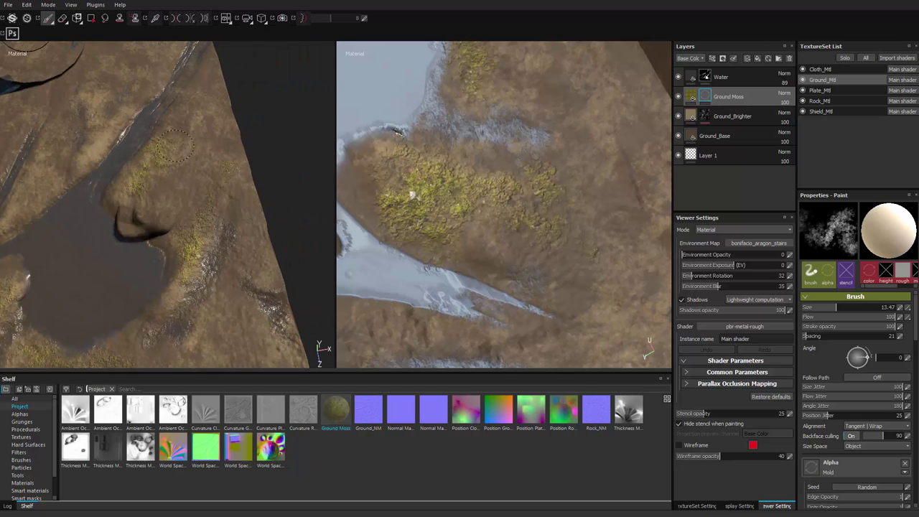
{"action": "left_click_drag", "start_coordinate": [174, 146], "coordinate": [172, 151]}
{"action": "left_click_drag", "start_coordinate": [171, 168], "coordinate": [185, 186]}
{"action": "left_click_drag", "start_coordinate": [193, 122], "coordinate": [188, 113]}
Brush moss onto the wedge of ground between the two stream branches behind the puddle.
{"action": "left_click_drag", "start_coordinate": [87, 144], "coordinate": [93, 153]}
{"action": "middle_click_drag", "start_coordinate": [130, 67], "coordinate": [285, 48], "text": "alt"}
{"action": "left_click_drag", "start_coordinate": [186, 166], "coordinate": [173, 189]}
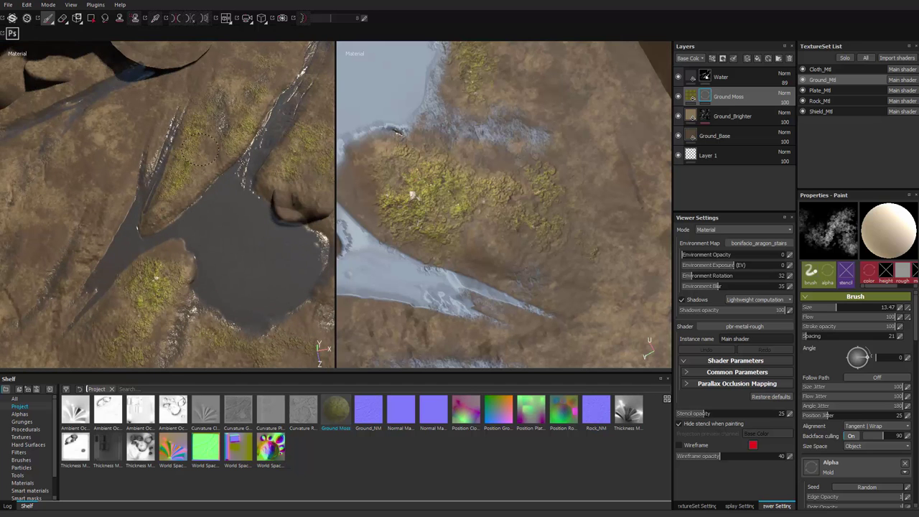
{"action": "left_click_drag", "start_coordinate": [200, 150], "coordinate": [191, 154]}
Paint a strip of moss between the back stream and the foot of the rocks, out to the ground's edge.
{"action": "middle_click_drag", "start_coordinate": [87, 127], "coordinate": [255, 222], "text": "alt"}
{"action": "left_click_drag", "start_coordinate": [167, 210], "coordinate": [162, 216]}
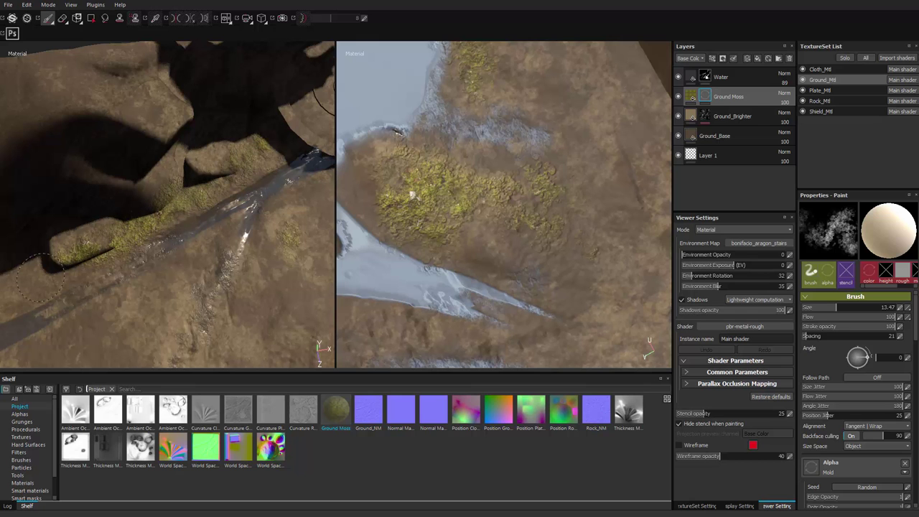
{"action": "left_click_drag", "start_coordinate": [48, 273], "coordinate": [48, 272]}
{"action": "middle_click_drag", "start_coordinate": [48, 272], "coordinate": [190, 217], "text": "alt"}
{"action": "left_click_drag", "start_coordinate": [170, 209], "coordinate": [161, 201]}
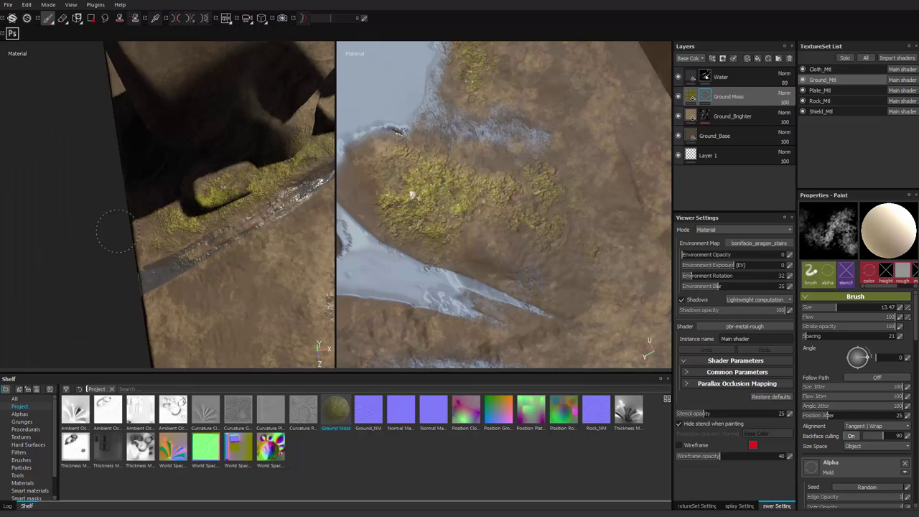
{"action": "left_click_drag", "start_coordinate": [118, 231], "coordinate": [120, 230]}
Paint moss on the near side of the back stream, beside the wet groove.
{"action": "middle_click_drag", "start_coordinate": [266, 215], "coordinate": [137, 223], "text": "alt"}
{"action": "left_click_drag", "start_coordinate": [172, 230], "coordinate": [136, 155], "text": "alt"}
{"action": "left_click_drag", "start_coordinate": [244, 146], "coordinate": [125, 291]}
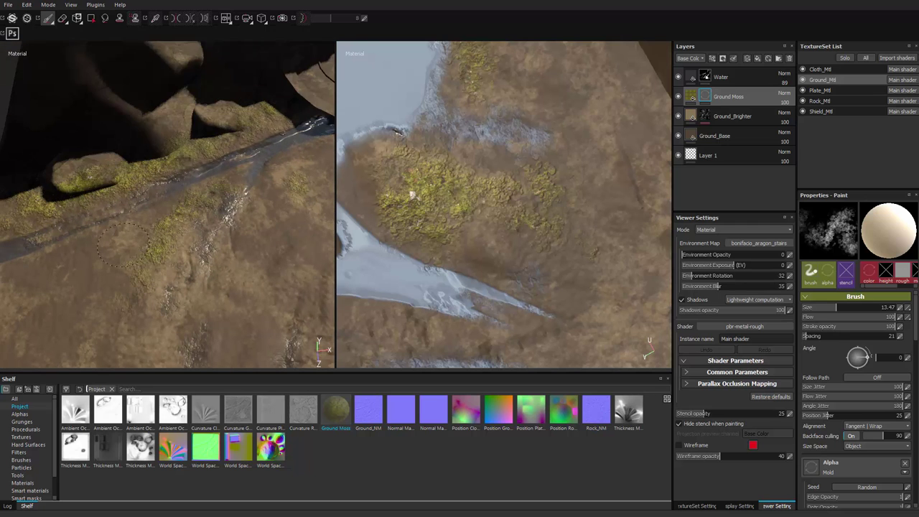
{"action": "left_click_drag", "start_coordinate": [127, 234], "coordinate": [124, 239]}
Enlarge the brush to 21.25 and paint broad moss patches across the open ground on the diorama's left side.
{"action": "mouse_move", "coordinate": [109, 300]}
{"action": "left_mouse_down", "text": "alt"}
{"action": "mouse_move", "coordinate": [136, 276]}
{"action": "mouse_move", "coordinate": [126, 248]}
{"action": "left_mouse_up", "text": "alt"}
{"action": "right_click_drag", "start_coordinate": [132, 257], "coordinate": [154, 256], "text": "ctrl"}
{"action": "left_click_drag", "start_coordinate": [94, 303], "coordinate": [106, 309]}
{"action": "left_click_drag", "start_coordinate": [199, 265], "coordinate": [194, 277]}
{"action": "middle_click_drag", "start_coordinate": [188, 330], "coordinate": [203, 245], "text": "alt"}
{"action": "left_click_drag", "start_coordinate": [203, 255], "coordinate": [171, 314]}
Scatter moss patches over the front ground, around the wet grooves below the stream's pointed tips.
{"action": "middle_click_drag", "start_coordinate": [216, 352], "coordinate": [193, 257], "text": "alt"}
{"action": "left_click_drag", "start_coordinate": [188, 226], "coordinate": [148, 244]}
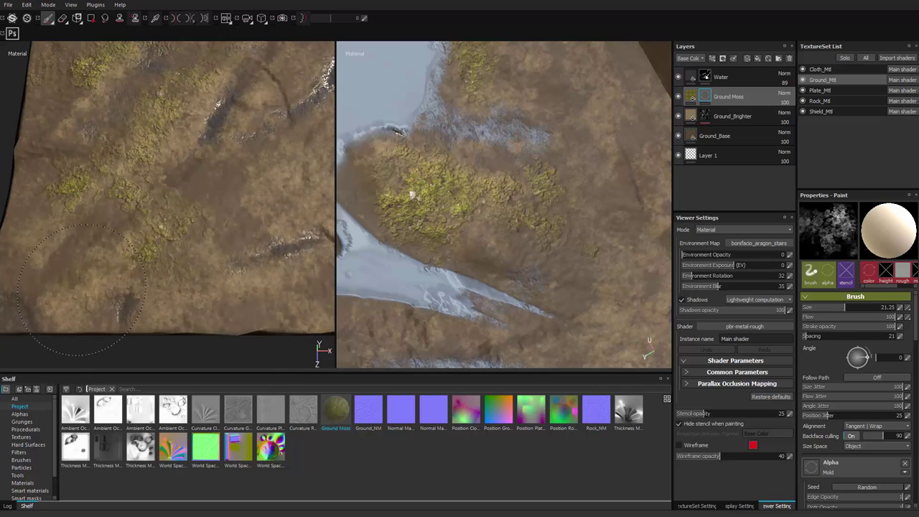
{"action": "middle_click_drag", "start_coordinate": [227, 224], "coordinate": [134, 275], "text": "alt"}
{"action": "left_click_drag", "start_coordinate": [214, 170], "coordinate": [256, 308]}
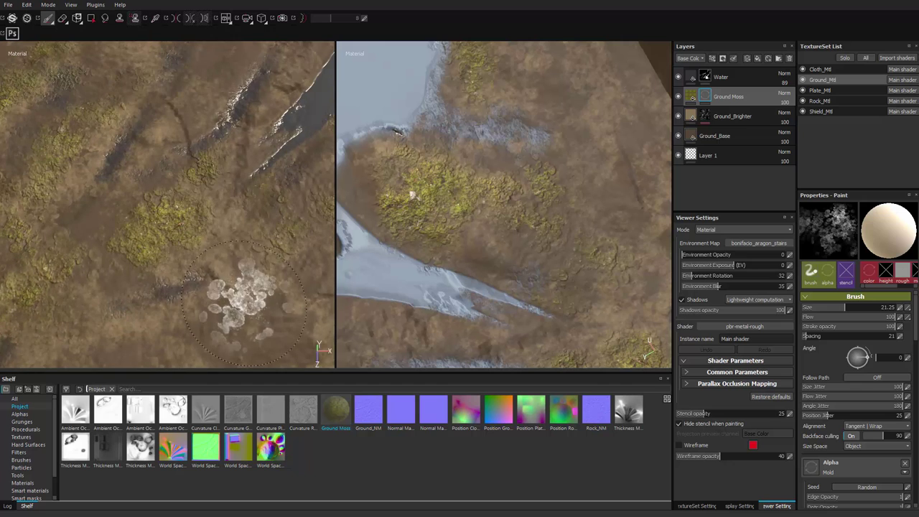
Paint moss patches along the diorama's front edge, below the wet patch in front of the puddle and across to the front corner.
{"action": "middle_click_drag", "start_coordinate": [229, 349], "coordinate": [129, 238], "text": "alt"}
{"action": "mouse_move", "coordinate": [70, 273]}
{"action": "middle_mouse_down", "text": "alt"}
{"action": "mouse_move", "coordinate": [41, 277]}
{"action": "mouse_move", "coordinate": [15, 318]}
{"action": "middle_mouse_up", "text": "alt"}
{"action": "left_click_drag", "start_coordinate": [203, 256], "coordinate": [266, 240]}
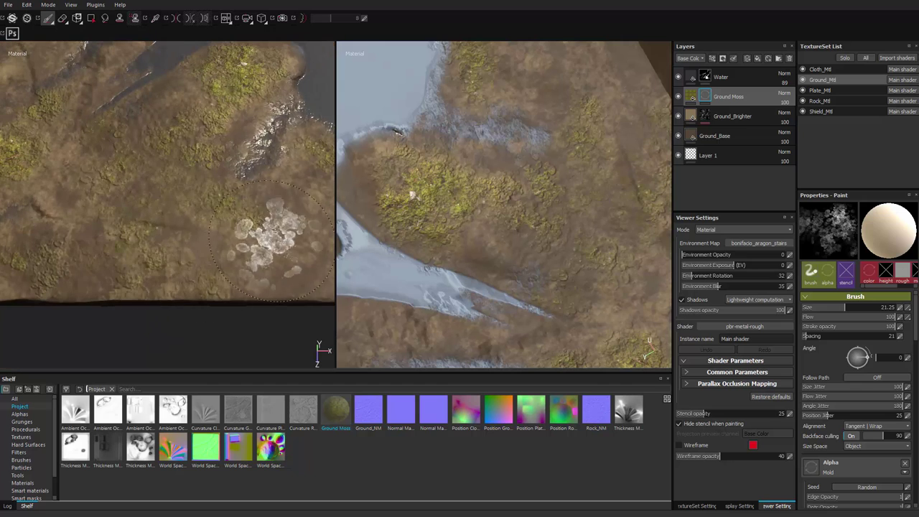
{"action": "middle_click_drag", "start_coordinate": [266, 240], "coordinate": [170, 266], "text": "alt"}
{"action": "left_click_drag", "start_coordinate": [205, 237], "coordinate": [220, 198]}
{"action": "middle_click_drag", "start_coordinate": [273, 287], "coordinate": [169, 276], "text": "alt"}
{"action": "middle_click_drag", "start_coordinate": [282, 267], "coordinate": [92, 305], "text": "alt"}
{"action": "mouse_move", "coordinate": [79, 290]}
{"action": "left_mouse_down"}
{"action": "mouse_move", "coordinate": [262, 283]}
{"action": "mouse_move", "coordinate": [260, 227]}
{"action": "left_mouse_up"}
Paint moss on the strip of ground between the small rock and the diorama's right edge.
{"action": "middle_click_drag", "start_coordinate": [248, 173], "coordinate": [177, 276], "text": "alt"}
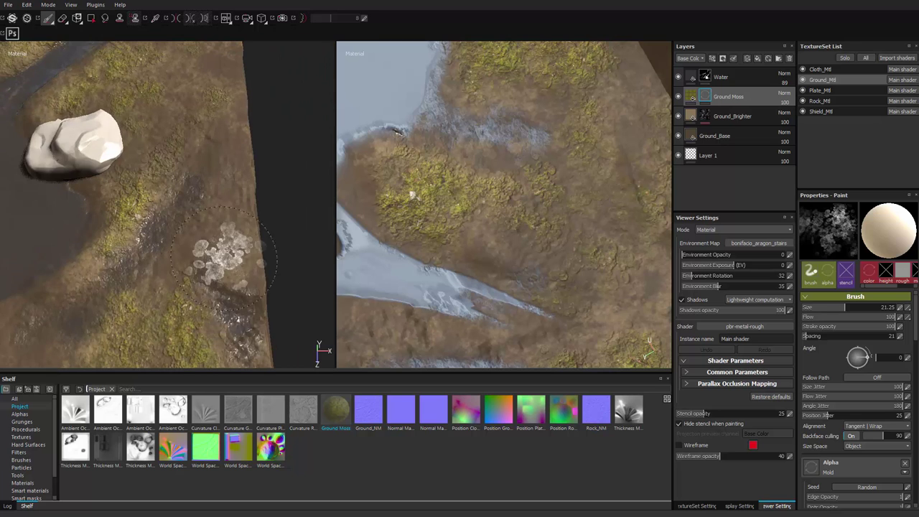
{"action": "left_click_drag", "start_coordinate": [222, 255], "coordinate": [251, 269]}
{"action": "middle_click_drag", "start_coordinate": [230, 180], "coordinate": [260, 276], "text": "alt"}
{"action": "left_click_drag", "start_coordinate": [251, 252], "coordinate": [255, 238]}
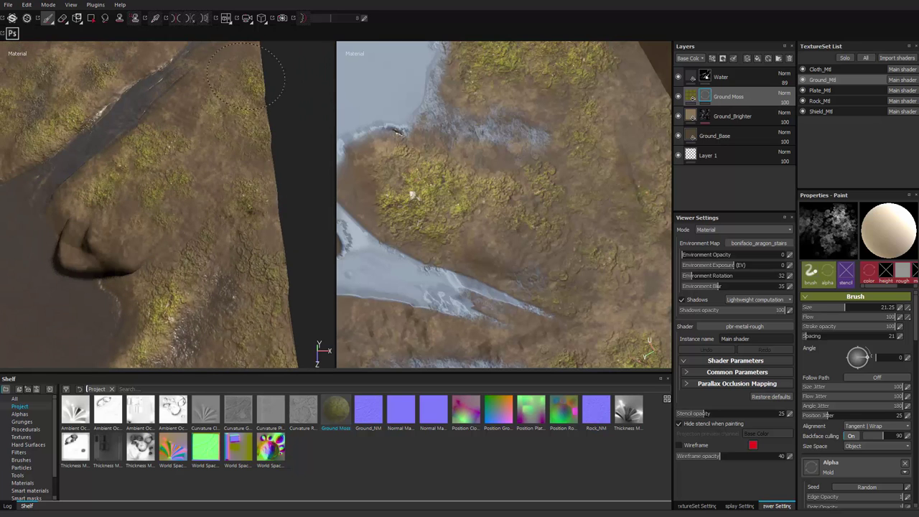
Isolate the ground mesh in the 3D view to reach the soil beneath the shield and rocks.
{"action": "right_click_drag", "start_coordinate": [245, 76], "coordinate": [117, 267], "text": "alt"}
{"action": "middle_click_drag", "start_coordinate": [117, 267], "coordinate": [230, 267], "text": "alt"}
{"action": "left_click_drag", "start_coordinate": [230, 267], "coordinate": [223, 183], "text": "alt"}
{"action": "right_click_drag", "start_coordinate": [222, 183], "coordinate": [170, 198], "text": "alt"}
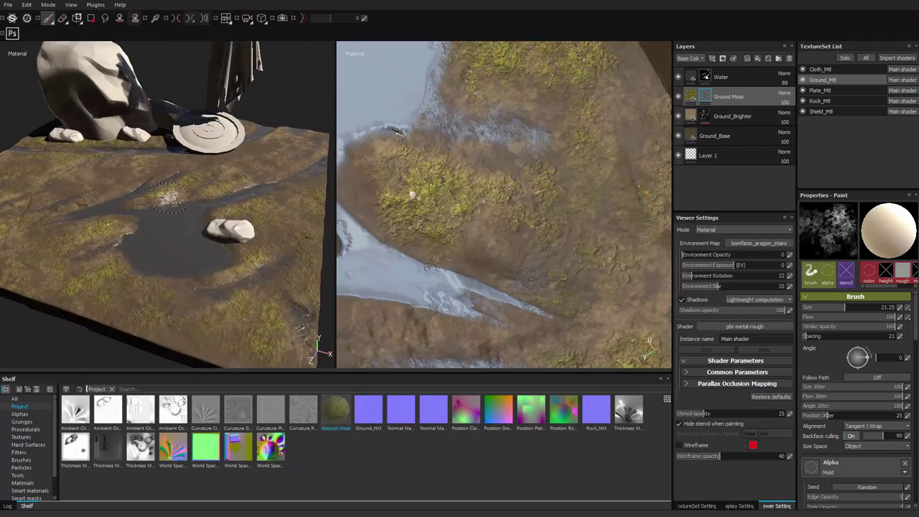
{"action": "middle_click_drag", "start_coordinate": [170, 197], "coordinate": [176, 240], "text": "alt"}
{"action": "left_click_drag", "start_coordinate": [175, 241], "coordinate": [119, 263], "text": "alt"}
{"action": "key", "text": "alt+q"}
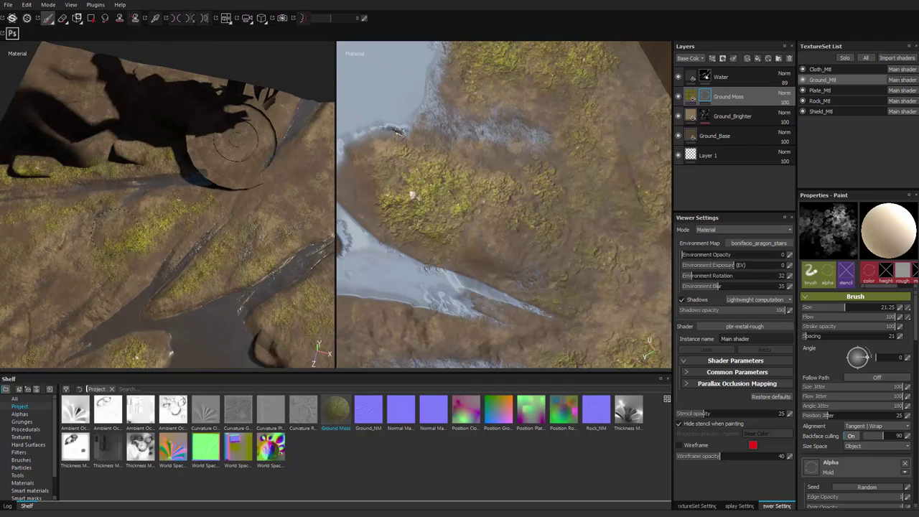
Paint moss near the shield's rim and across the open ground between the back stream and the puddle's stream.
{"action": "left_click_drag", "start_coordinate": [291, 176], "coordinate": [283, 192]}
{"action": "left_click_drag", "start_coordinate": [151, 229], "coordinate": [115, 277]}
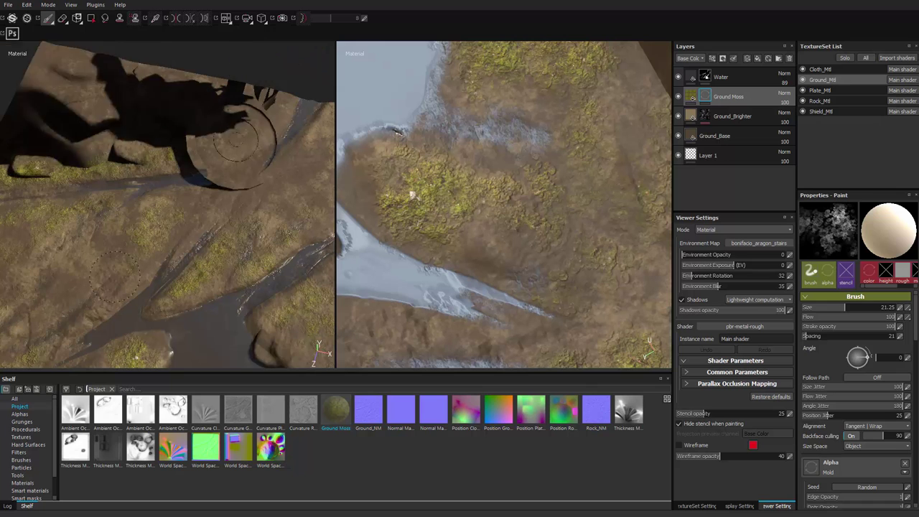
{"action": "left_click_drag", "start_coordinate": [248, 188], "coordinate": [265, 193]}
{"action": "middle_click_drag", "start_coordinate": [306, 185], "coordinate": [178, 251], "text": "alt"}
{"action": "mouse_move", "coordinate": [184, 209]}
{"action": "left_mouse_down"}
{"action": "mouse_move", "coordinate": [217, 176]}
{"action": "mouse_move", "coordinate": [231, 214]}
{"action": "mouse_move", "coordinate": [241, 209]}
{"action": "mouse_move", "coordinate": [212, 176]}
{"action": "mouse_move", "coordinate": [287, 251]}
{"action": "left_mouse_up"}
{"action": "right_click_drag", "start_coordinate": [288, 252], "coordinate": [205, 216], "text": "alt"}
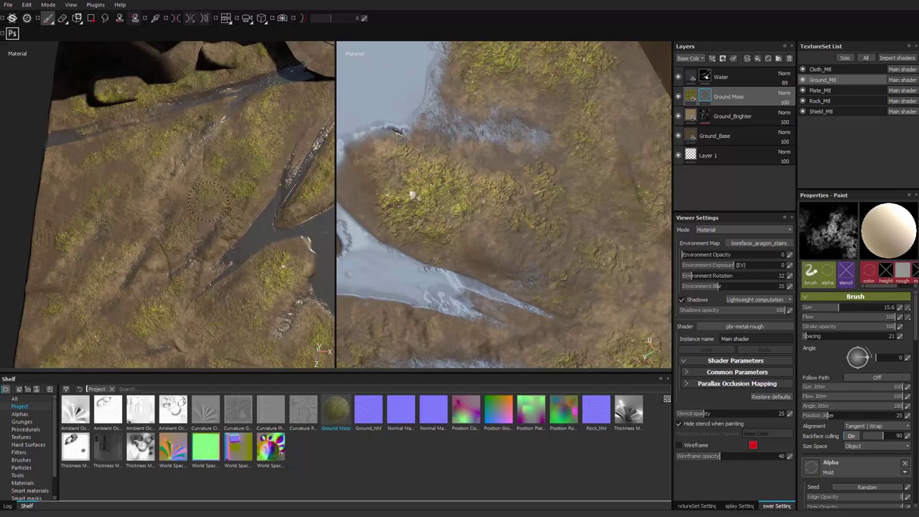
Reduce the brush to 12.73 and spread moss over the soil mound beside the puddle.
{"action": "mouse_move", "coordinate": [159, 267]}
{"action": "left_mouse_down", "text": "alt"}
{"action": "mouse_move", "coordinate": [252, 328]}
{"action": "mouse_move", "coordinate": [219, 189]}
{"action": "mouse_move", "coordinate": [178, 241]}
{"action": "mouse_move", "coordinate": [141, 250]}
{"action": "left_mouse_up", "text": "alt"}
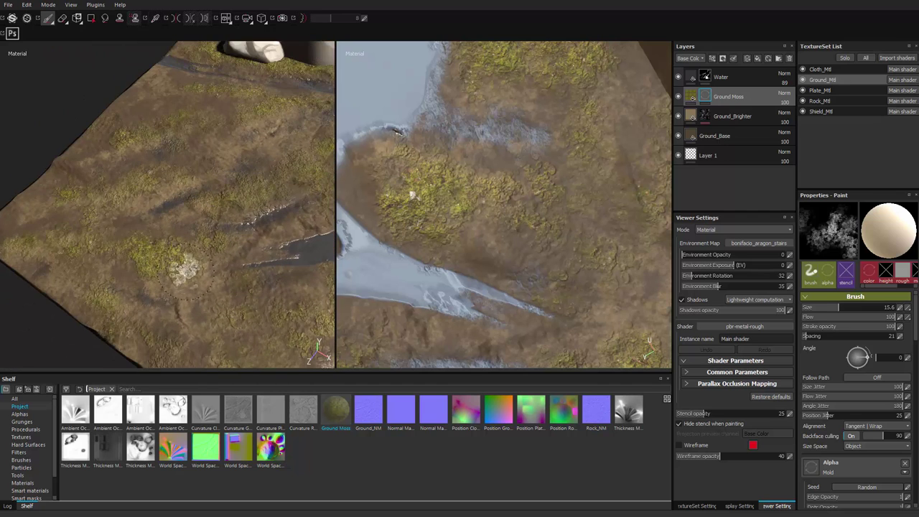
{"action": "mouse_move", "coordinate": [276, 237]}
{"action": "left_mouse_down", "text": "alt"}
{"action": "mouse_move", "coordinate": [208, 252]}
{"action": "mouse_move", "coordinate": [119, 214]}
{"action": "mouse_move", "coordinate": [155, 167]}
{"action": "mouse_move", "coordinate": [210, 289]}
{"action": "mouse_move", "coordinate": [190, 287]}
{"action": "left_mouse_up", "text": "alt"}
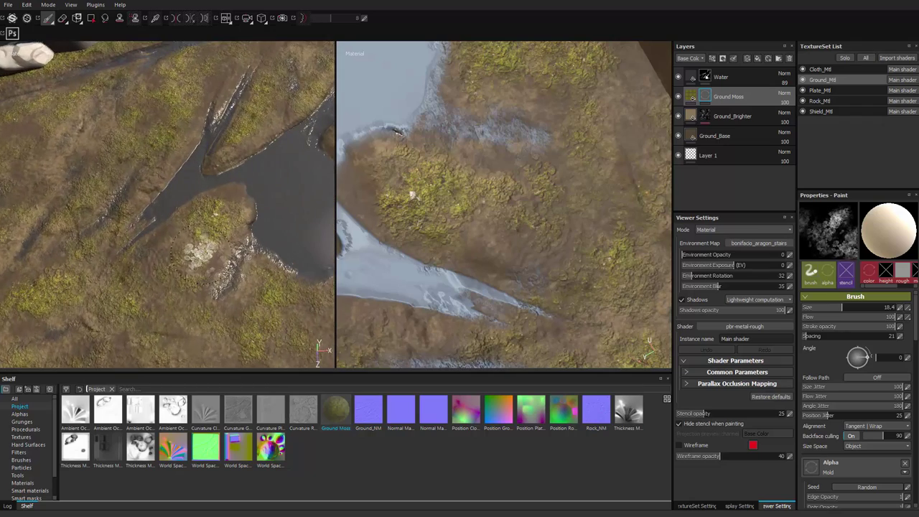
{"action": "right_click_drag", "start_coordinate": [190, 240], "coordinate": [189, 261], "text": "ctrl"}
{"action": "left_click_drag", "start_coordinate": [189, 261], "coordinate": [191, 287], "text": "alt"}
{"action": "key", "text": "x"}
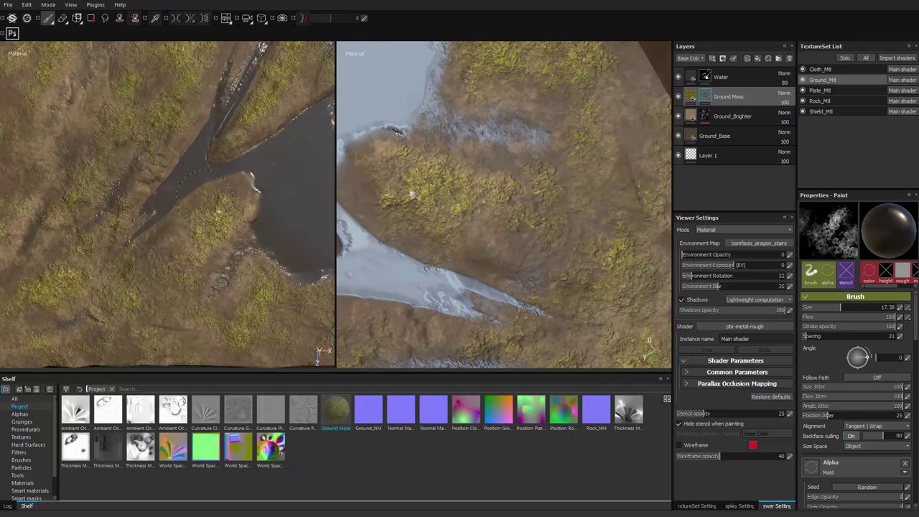
{"action": "key", "text": "x"}
{"action": "right_click_drag", "start_coordinate": [194, 237], "coordinate": [181, 235], "text": "ctrl"}
{"action": "mouse_move", "coordinate": [195, 221]}
{"action": "left_mouse_down"}
{"action": "mouse_move", "coordinate": [176, 237]}
{"action": "mouse_move", "coordinate": [169, 293]}
{"action": "mouse_move", "coordinate": [209, 262]}
{"action": "mouse_move", "coordinate": [251, 248]}
{"action": "left_mouse_up"}
Fill in moss between the puddle's streams and on the ground around the small rock at the water's edge.
{"action": "middle_click_drag", "start_coordinate": [269, 161], "coordinate": [189, 225], "text": "alt"}
{"action": "mouse_move", "coordinate": [189, 225]}
{"action": "left_mouse_down", "text": "alt"}
{"action": "mouse_move", "coordinate": [137, 233]}
{"action": "mouse_move", "coordinate": [196, 176]}
{"action": "left_mouse_up", "text": "alt"}
{"action": "left_click_drag", "start_coordinate": [188, 169], "coordinate": [209, 161]}
{"action": "middle_click_drag", "start_coordinate": [292, 201], "coordinate": [240, 194], "text": "alt"}
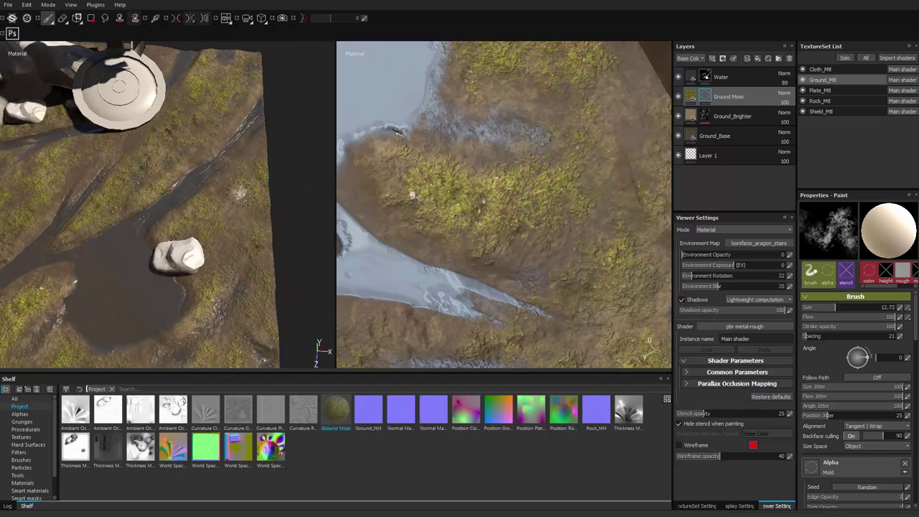
{"action": "left_click_drag", "start_coordinate": [241, 192], "coordinate": [252, 159]}
{"action": "left_click_drag", "start_coordinate": [235, 235], "coordinate": [204, 277]}
Thin out the moss on the mound beside the puddle by painting it away in the mask.
{"action": "mouse_move", "coordinate": [180, 276]}
{"action": "left_mouse_down", "text": "alt"}
{"action": "mouse_move", "coordinate": [170, 216]}
{"action": "mouse_move", "coordinate": [209, 219]}
{"action": "left_mouse_up", "text": "alt"}
{"action": "middle_click_drag", "start_coordinate": [208, 219], "coordinate": [283, 254], "text": "alt"}
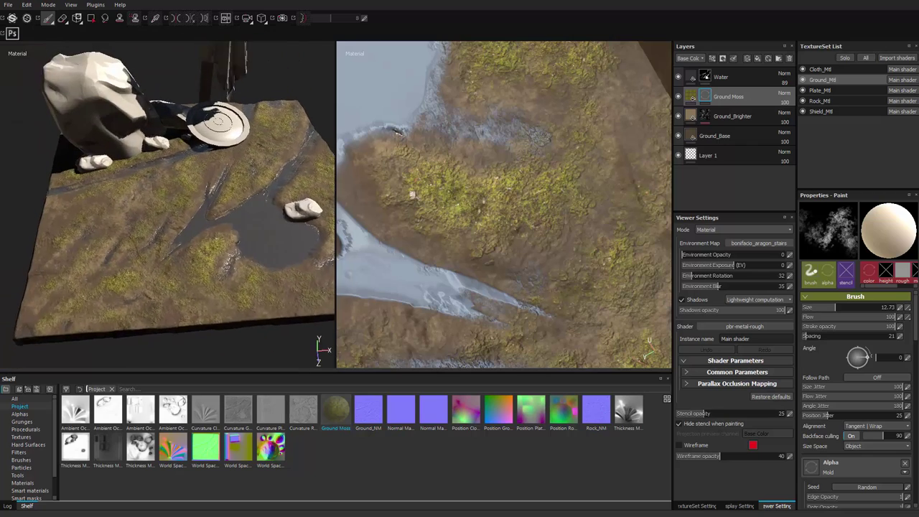
{"action": "right_click_drag", "start_coordinate": [283, 254], "coordinate": [302, 252], "text": "alt"}
{"action": "mouse_move", "coordinate": [180, 305]}
{"action": "left_mouse_down", "text": "alt"}
{"action": "mouse_move", "coordinate": [172, 258]}
{"action": "mouse_move", "coordinate": [188, 248]}
{"action": "mouse_move", "coordinate": [201, 289]}
{"action": "left_mouse_up", "text": "alt"}
{"action": "left_click_drag", "start_coordinate": [192, 233], "coordinate": [165, 260]}
{"action": "mouse_move", "coordinate": [165, 259]}
{"action": "right_mouse_down", "text": "alt"}
{"action": "mouse_move", "coordinate": [108, 244]}
{"action": "mouse_move", "coordinate": [144, 241]}
{"action": "right_mouse_up", "text": "alt"}
Touch up the moss mask along the back stream, near the small rocks, painting with black.
{"action": "middle_click_drag", "start_coordinate": [168, 111], "coordinate": [133, 165], "text": "alt"}
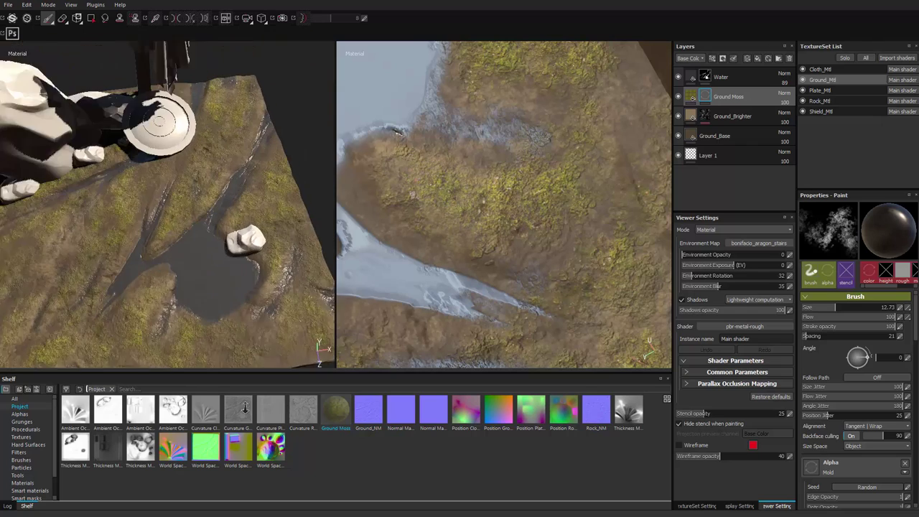
{"action": "mouse_move", "coordinate": [136, 154]}
{"action": "left_mouse_down", "text": "alt"}
{"action": "mouse_move", "coordinate": [133, 178]}
{"action": "mouse_move", "coordinate": [131, 148]}
{"action": "mouse_move", "coordinate": [124, 163]}
{"action": "left_mouse_up", "text": "alt"}
{"action": "key", "text": "x"}
{"action": "key", "text": "x"}
{"action": "left_click_drag", "start_coordinate": [116, 161], "coordinate": [144, 138]}
{"action": "left_click_drag", "start_coordinate": [144, 147], "coordinate": [160, 115], "text": "alt"}
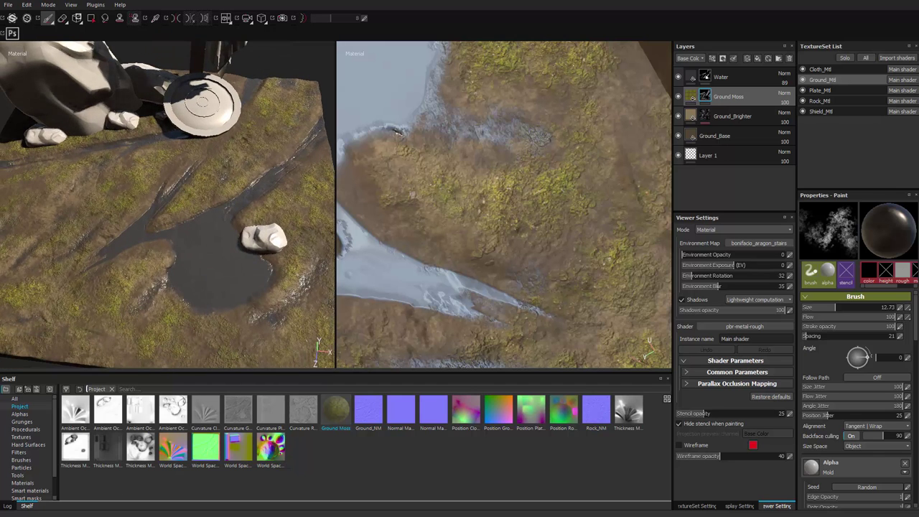
Open the Substance Share website in the browser and search it for "ground".
{"action": "left_click", "coordinate": [13, 18]}
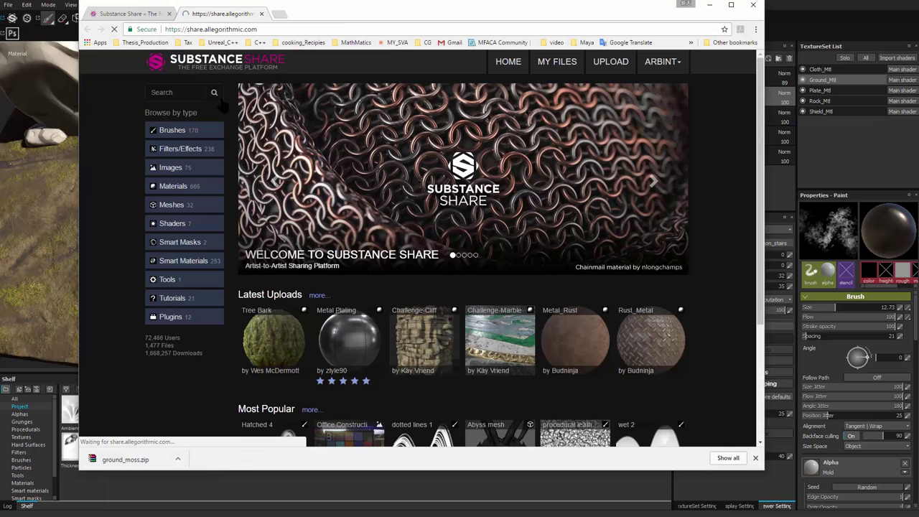
{"action": "left_click", "coordinate": [173, 98]}
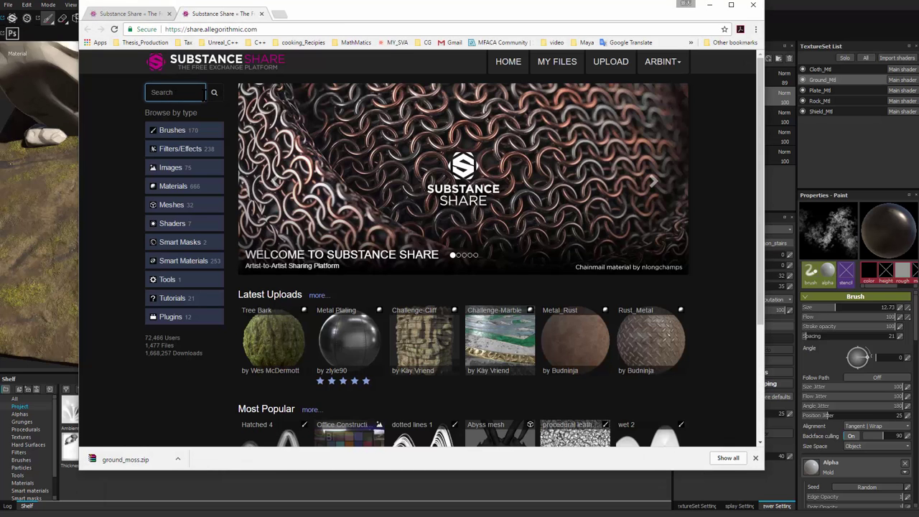
{"action": "type", "text": "gr"}
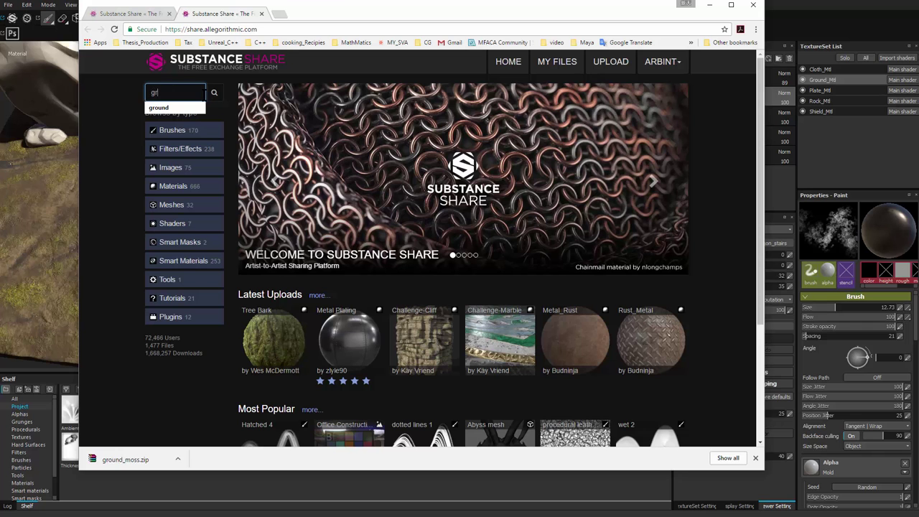
{"action": "key", "text": "Return"}
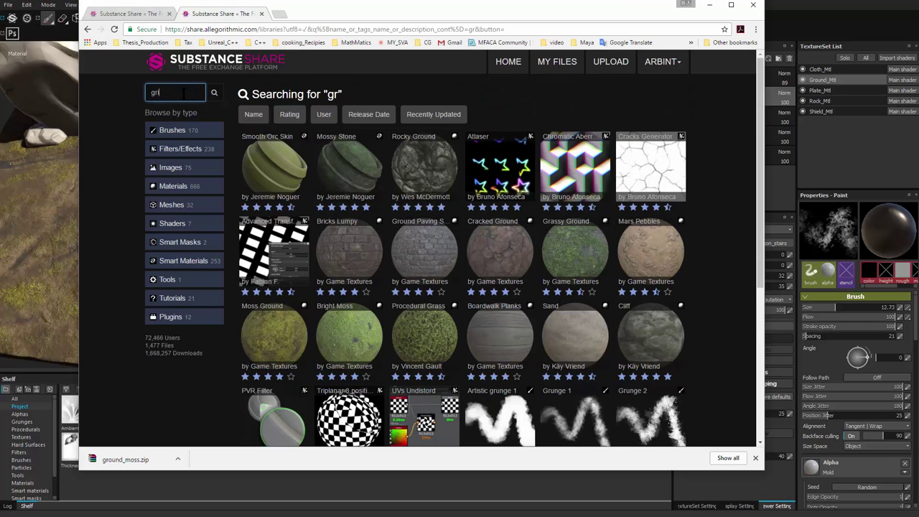
{"action": "type", "text": "ound"}
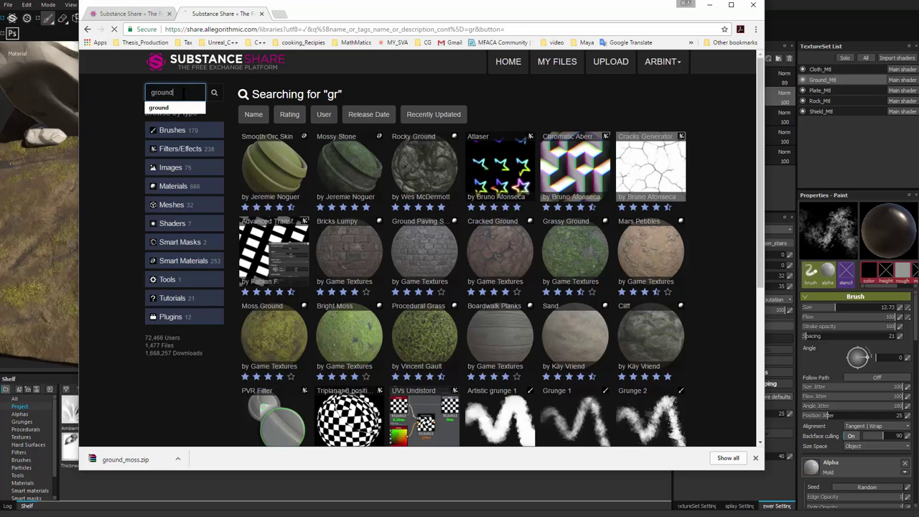
{"action": "key", "text": "Return"}
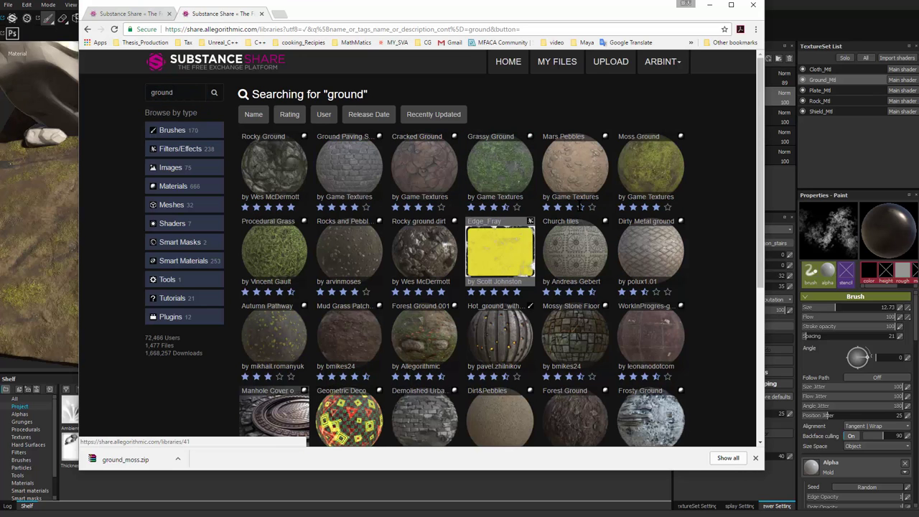
Open the Forest Mud material among the results, view one of its preview images, and download the material.
{"action": "left_click_drag", "start_coordinate": [760, 133], "coordinate": [760, 226]}
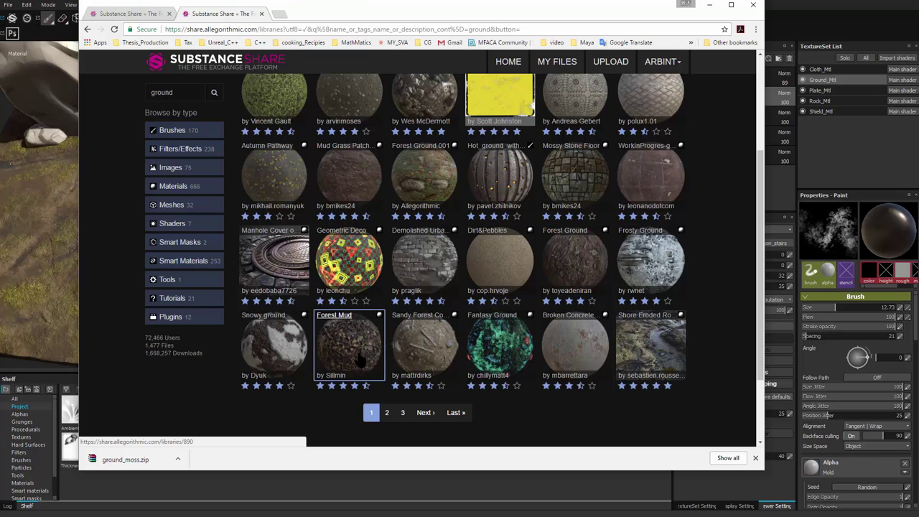
{"action": "left_click", "coordinate": [366, 357]}
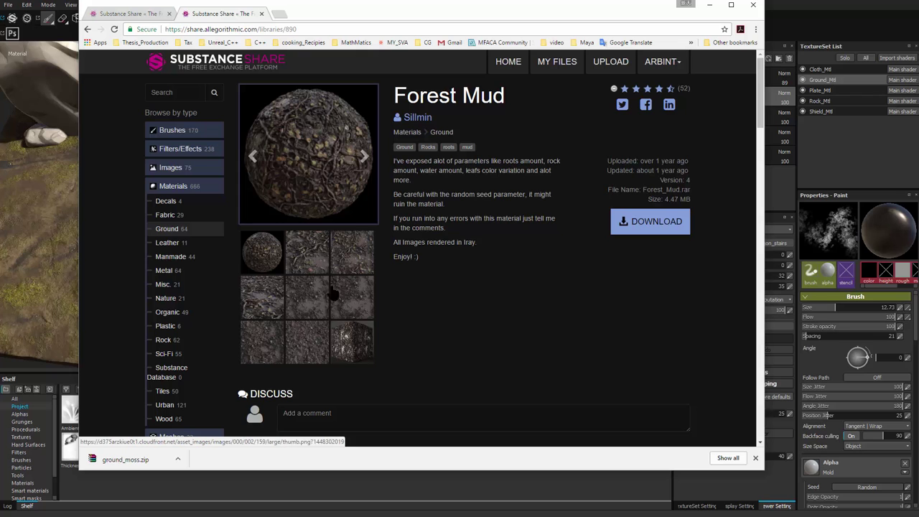
{"action": "left_click", "coordinate": [321, 307]}
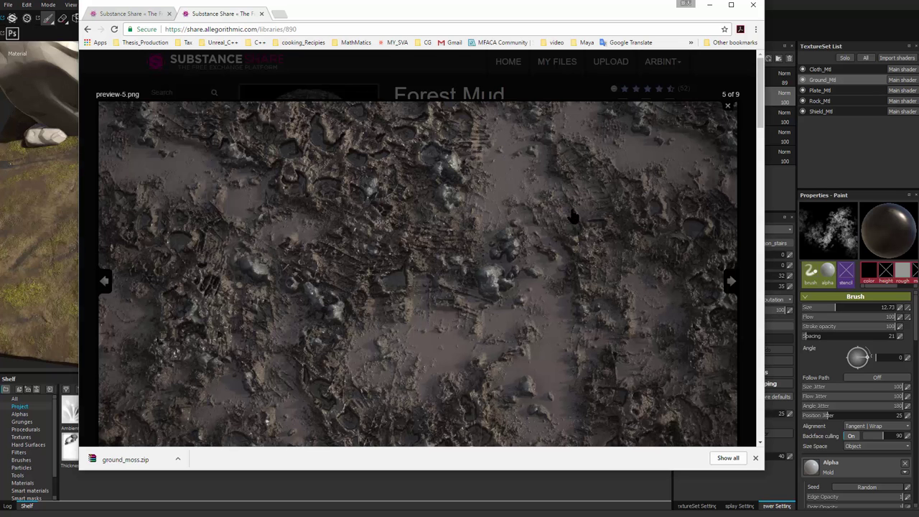
{"action": "left_click", "coordinate": [729, 106]}
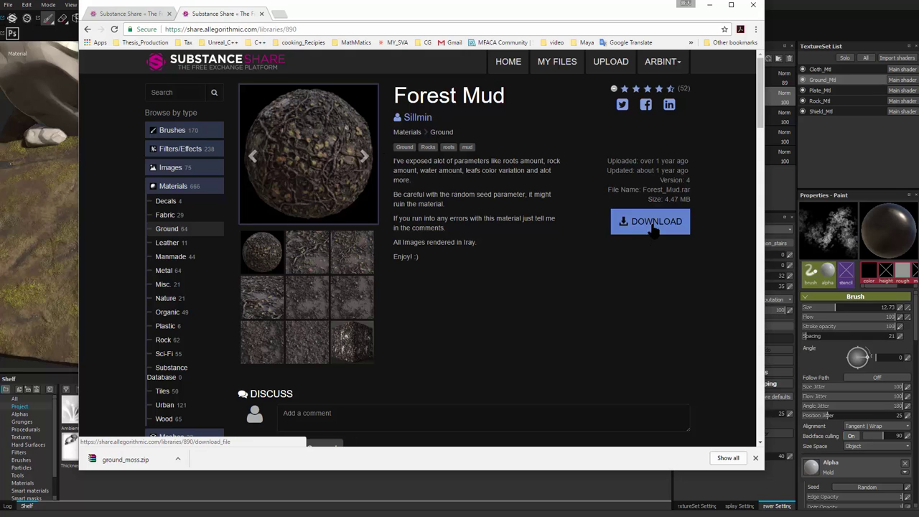
{"action": "left_click_drag", "start_coordinate": [539, 15], "coordinate": [589, 29]}
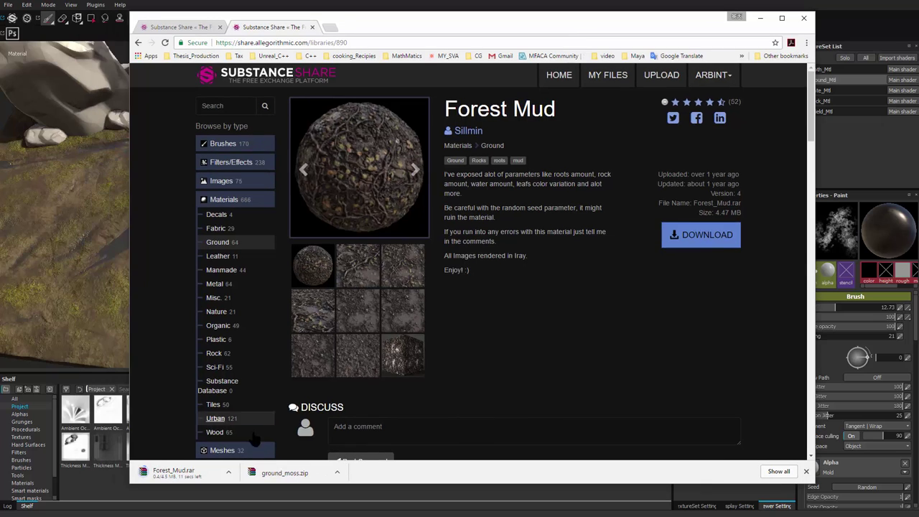
Show the downloaded Forest_Mud archive in its folder and extract it into a Forest_Mud subfolder.
{"action": "left_click", "coordinate": [230, 472]}
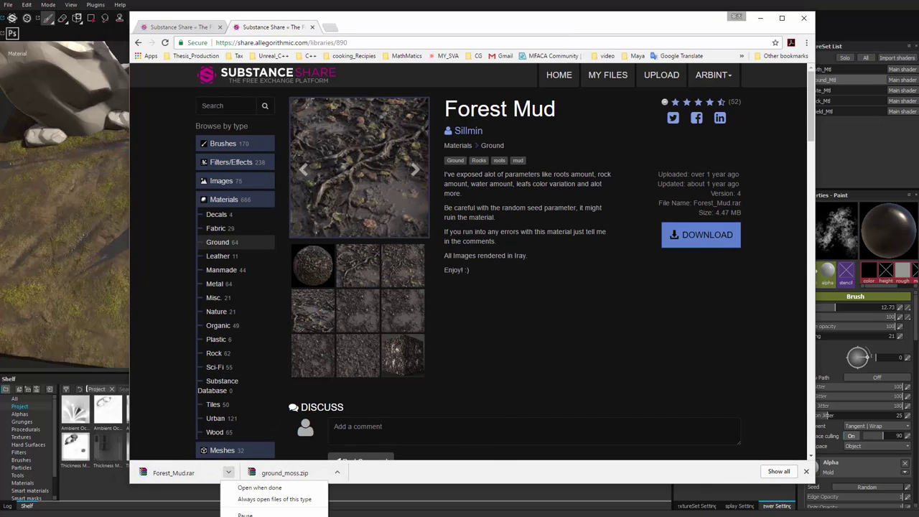
{"action": "left_click", "coordinate": [259, 516]}
{"action": "left_click", "coordinate": [761, 18]}
{"action": "mouse_move", "coordinate": [308, 252]}
{"action": "left_mouse_down"}
{"action": "mouse_move", "coordinate": [749, 51]}
{"action": "mouse_move", "coordinate": [679, 81]}
{"action": "left_mouse_up"}
{"action": "right_click", "coordinate": [492, 187]}
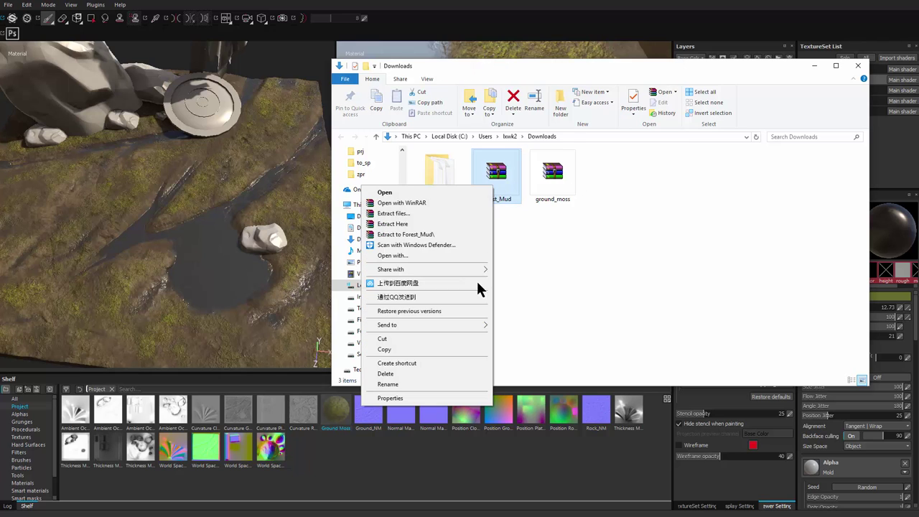
{"action": "left_click", "coordinate": [459, 233]}
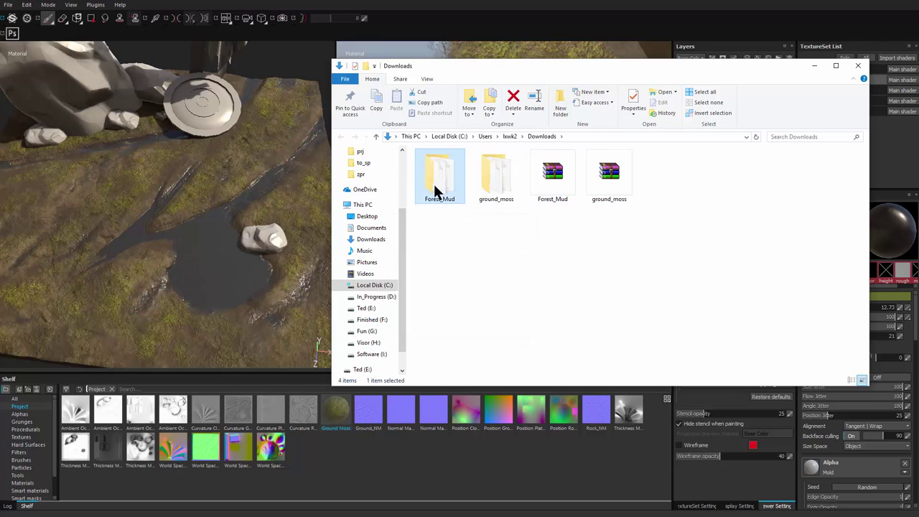
Import Mud.sbsar from the Forest_Mud folder into Substance Painter as a basematerial for the project 'start'.
{"action": "double_click", "coordinate": [435, 183]}
{"action": "left_click", "coordinate": [439, 197]}
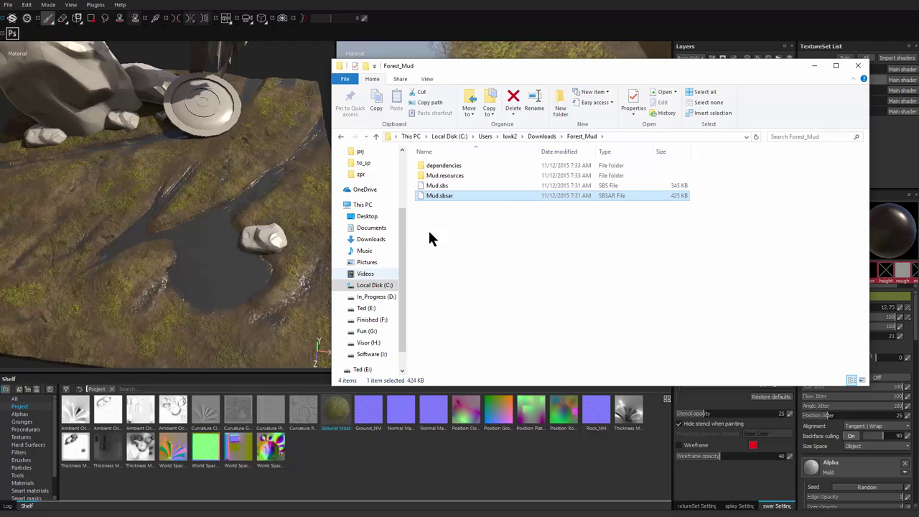
{"action": "mouse_move", "coordinate": [443, 197]}
{"action": "left_mouse_down"}
{"action": "mouse_move", "coordinate": [320, 460]}
{"action": "mouse_move", "coordinate": [347, 483]}
{"action": "left_mouse_up"}
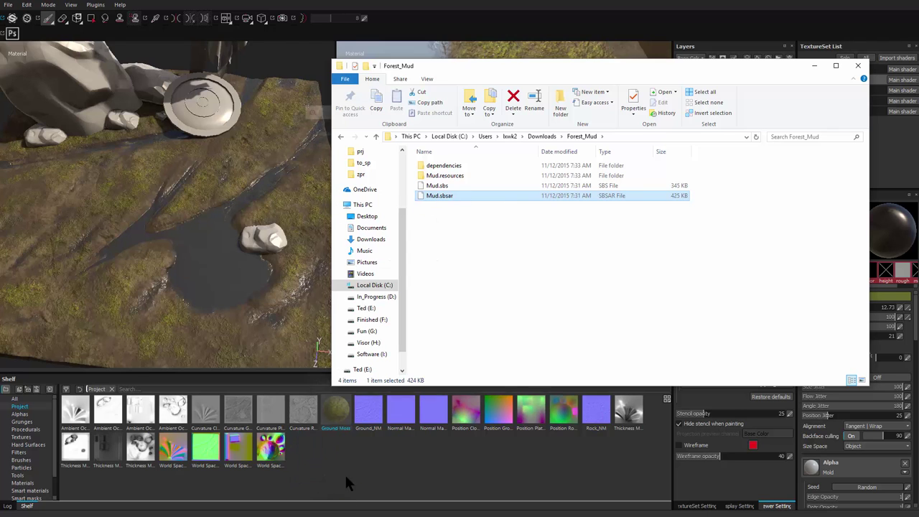
{"action": "left_click", "coordinate": [581, 156]}
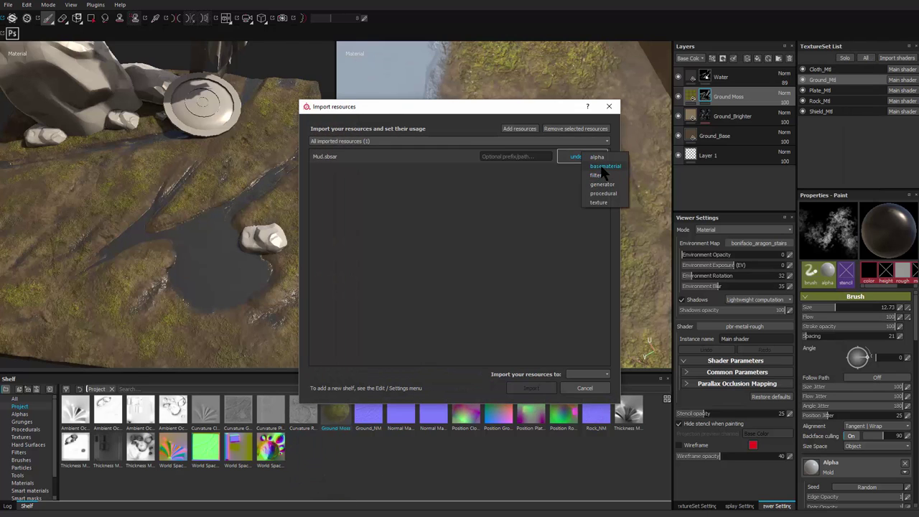
{"action": "left_click", "coordinate": [604, 166]}
{"action": "left_click", "coordinate": [582, 374]}
{"action": "left_click", "coordinate": [581, 389]}
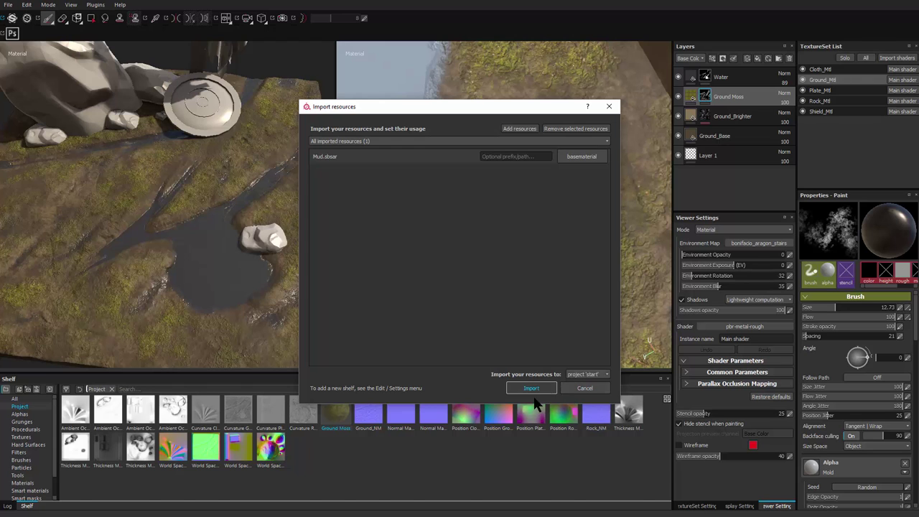
{"action": "left_click", "coordinate": [531, 388]}
Add the Procedural_Forest_Mud material as a fill layer directly above the Ground Moss layer.
{"action": "mouse_move", "coordinate": [306, 492]}
{"action": "left_mouse_down"}
{"action": "mouse_move", "coordinate": [796, 192]}
{"action": "mouse_move", "coordinate": [748, 95]}
{"action": "left_mouse_up"}
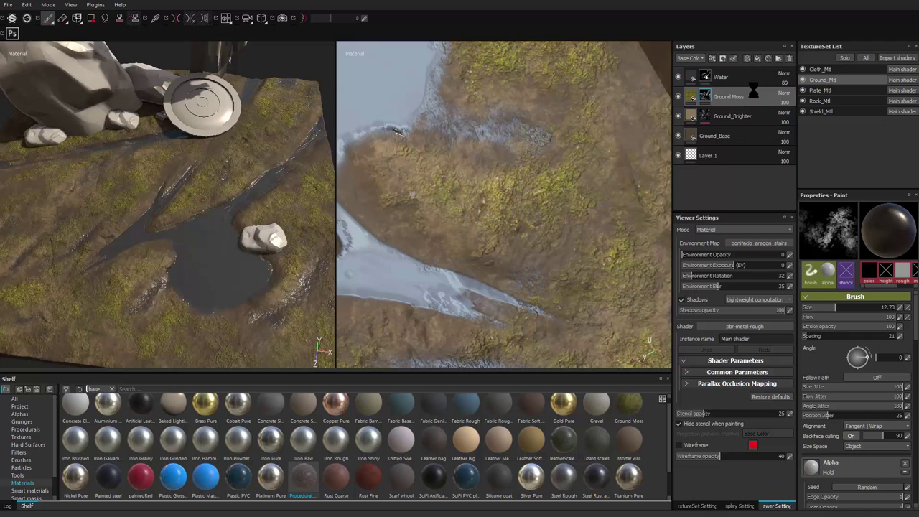
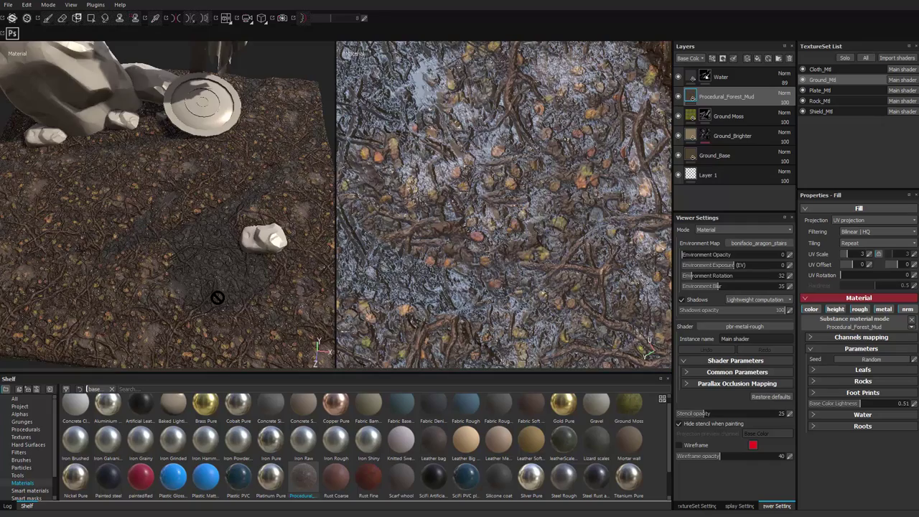
{"action": "left_click_drag", "start_coordinate": [218, 297], "coordinate": [218, 298], "text": "alt"}
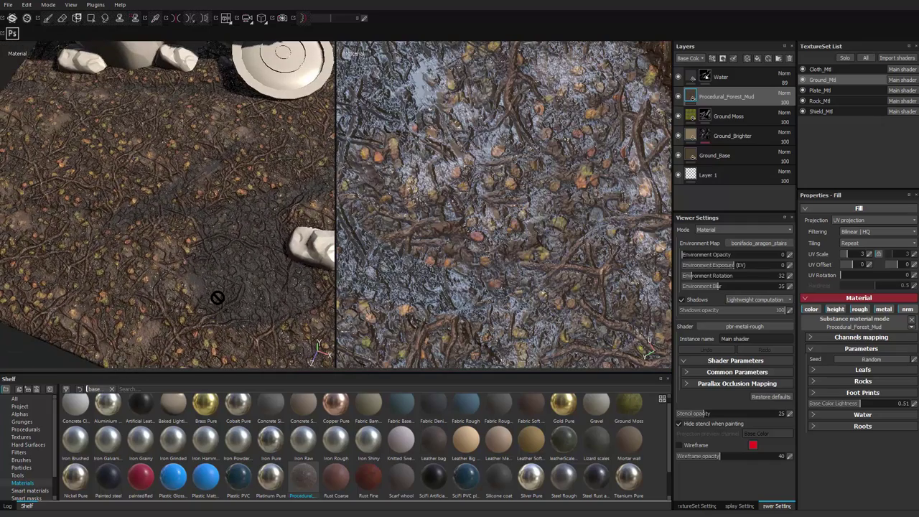
Add a black mask to the Procedural_Forest_Mud layer so the mud can be painted in selectively.
{"action": "right_click", "coordinate": [709, 95]}
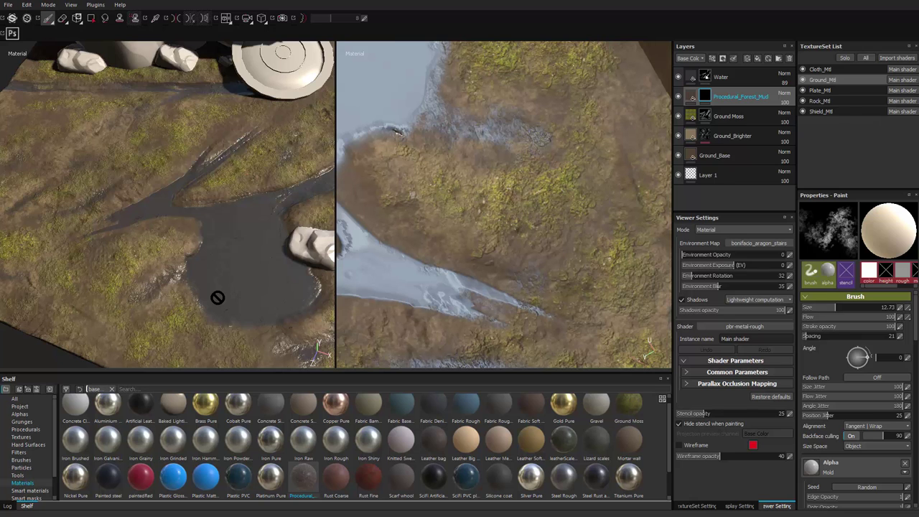
{"action": "right_click", "coordinate": [716, 95]}
{"action": "left_click", "coordinate": [180, 201]}
{"action": "left_click_drag", "start_coordinate": [179, 201], "coordinate": [208, 205], "text": "alt"}
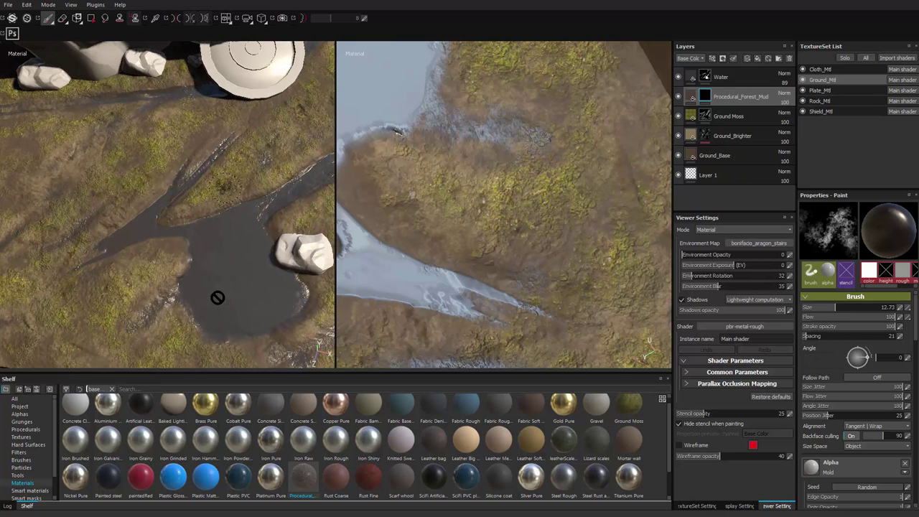
Enlarge the brush to 19.09 and paint forest mud patches on the ground around the large rock and the shield.
{"action": "mouse_move", "coordinate": [218, 297]}
{"action": "left_mouse_down", "text": "alt"}
{"action": "mouse_move", "coordinate": [205, 323]}
{"action": "mouse_move", "coordinate": [140, 337]}
{"action": "left_mouse_up", "text": "alt"}
{"action": "key", "text": "bracketright"}
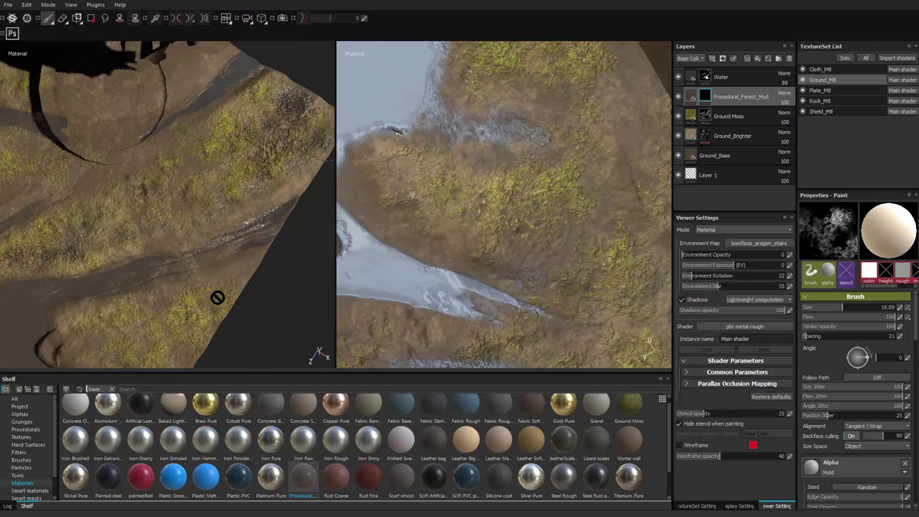
{"action": "left_click_drag", "start_coordinate": [213, 185], "coordinate": [149, 204], "text": "alt"}
{"action": "right_click_drag", "start_coordinate": [149, 204], "coordinate": [249, 209], "text": "alt"}
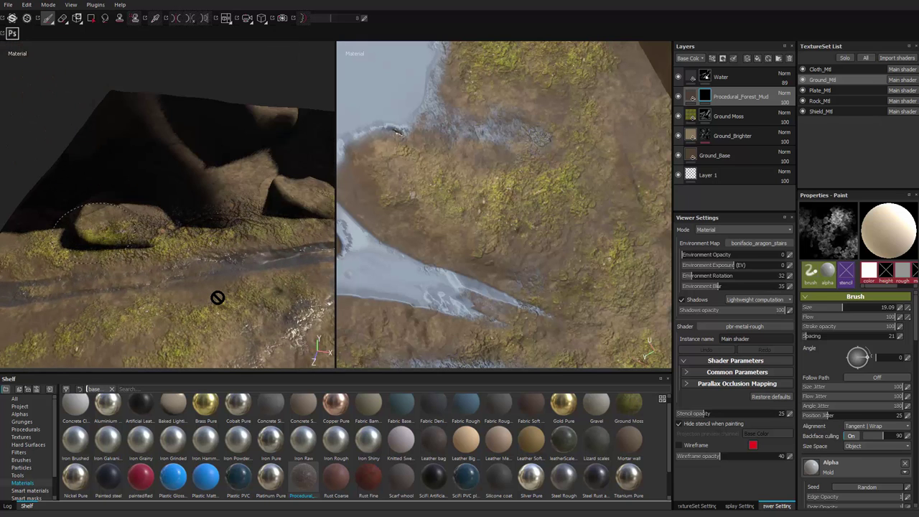
{"action": "left_click_drag", "start_coordinate": [94, 234], "coordinate": [161, 229]}
{"action": "mouse_move", "coordinate": [162, 230]}
{"action": "left_mouse_down", "text": "alt"}
{"action": "mouse_move", "coordinate": [215, 248]}
{"action": "mouse_move", "coordinate": [136, 230]}
{"action": "left_mouse_up", "text": "alt"}
{"action": "right_click_drag", "start_coordinate": [136, 230], "coordinate": [151, 221], "text": "alt"}
{"action": "mouse_move", "coordinate": [151, 222]}
{"action": "left_mouse_down"}
{"action": "mouse_move", "coordinate": [233, 259]}
{"action": "mouse_move", "coordinate": [295, 258]}
{"action": "left_mouse_up"}
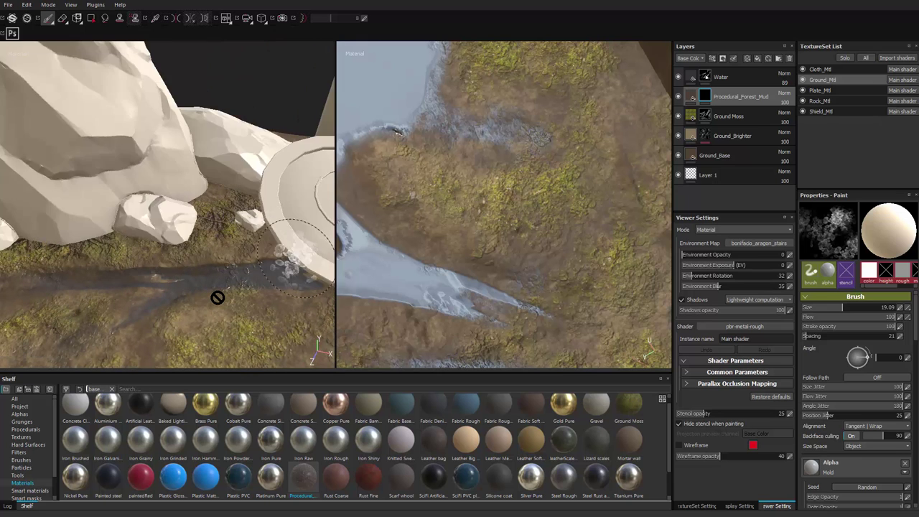
{"action": "mouse_move", "coordinate": [236, 211]}
{"action": "left_mouse_down"}
{"action": "mouse_move", "coordinate": [211, 199]}
{"action": "mouse_move", "coordinate": [206, 209]}
{"action": "left_mouse_up"}
{"action": "mouse_move", "coordinate": [189, 277]}
{"action": "left_mouse_down"}
{"action": "mouse_move", "coordinate": [198, 278]}
{"action": "mouse_move", "coordinate": [180, 288]}
{"action": "mouse_move", "coordinate": [262, 321]}
{"action": "left_mouse_up"}
Paint forest mud on the ground between the puddle and the nearby outer corner, beside the small rock.
{"action": "left_click_drag", "start_coordinate": [218, 297], "coordinate": [229, 337], "text": "alt"}
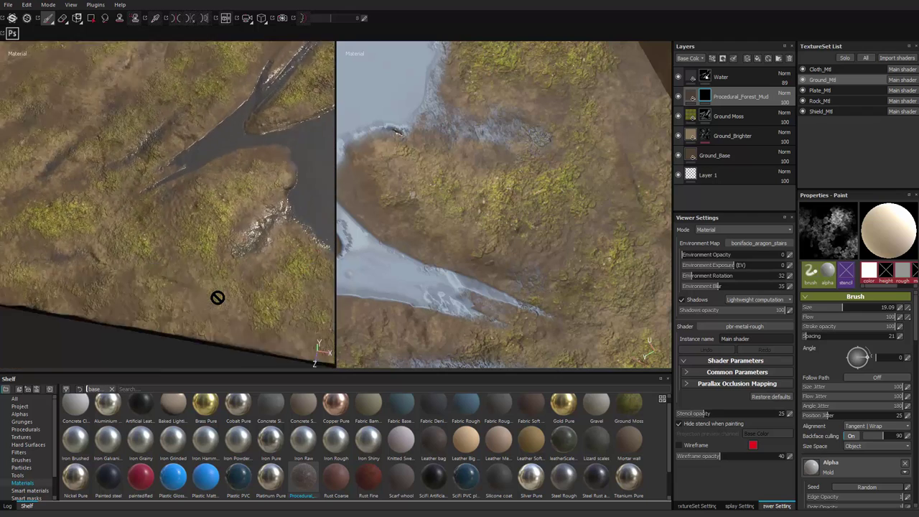
{"action": "middle_click_drag", "start_coordinate": [280, 309], "coordinate": [208, 262], "text": "alt"}
{"action": "left_click_drag", "start_coordinate": [208, 262], "coordinate": [231, 262], "text": "alt"}
{"action": "middle_click_drag", "start_coordinate": [299, 238], "coordinate": [153, 251], "text": "alt"}
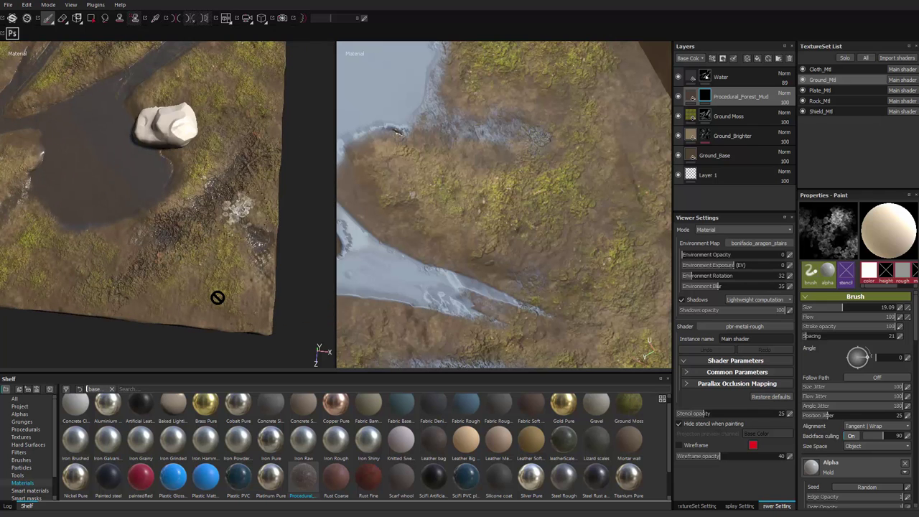
{"action": "left_click_drag", "start_coordinate": [255, 223], "coordinate": [223, 262]}
{"action": "middle_click_drag", "start_coordinate": [112, 283], "coordinate": [307, 295], "text": "alt"}
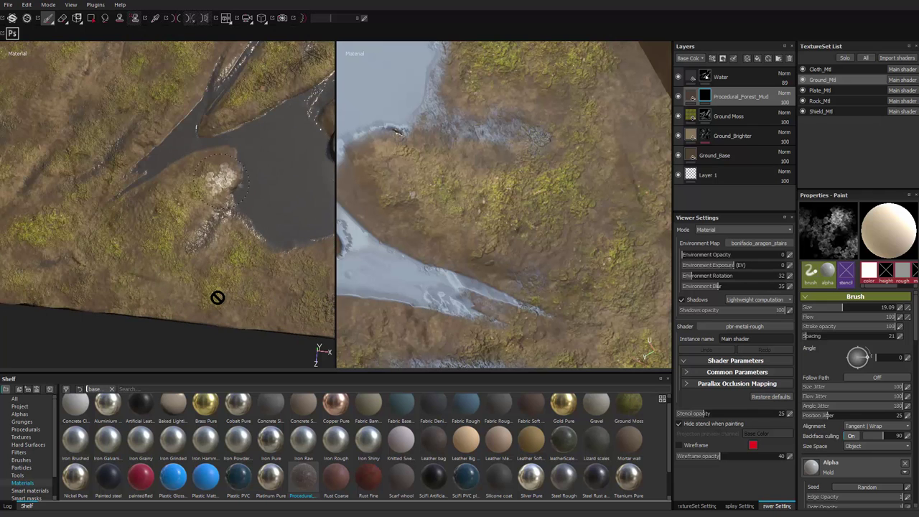
{"action": "mouse_move", "coordinate": [220, 181]}
{"action": "left_mouse_down"}
{"action": "mouse_move", "coordinate": [237, 167]}
{"action": "mouse_move", "coordinate": [231, 186]}
{"action": "mouse_move", "coordinate": [198, 154]}
{"action": "mouse_move", "coordinate": [101, 162]}
{"action": "left_mouse_up"}
{"action": "left_click_drag", "start_coordinate": [262, 288], "coordinate": [272, 318], "text": "alt"}
{"action": "key", "text": "ctrl+z"}
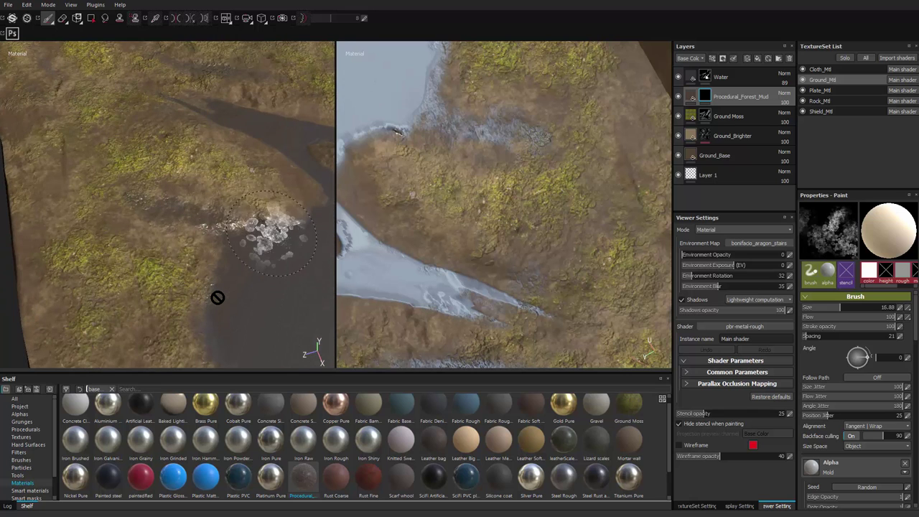
Reduce the brush size to 12.32 and paint forest mud along the tapering stream that branches off the puddle.
{"action": "right_click_drag", "start_coordinate": [257, 204], "coordinate": [233, 204], "text": "ctrl"}
{"action": "mouse_move", "coordinate": [257, 204]}
{"action": "left_mouse_down"}
{"action": "mouse_move", "coordinate": [305, 196]}
{"action": "mouse_move", "coordinate": [312, 224]}
{"action": "mouse_move", "coordinate": [205, 237]}
{"action": "left_mouse_up"}
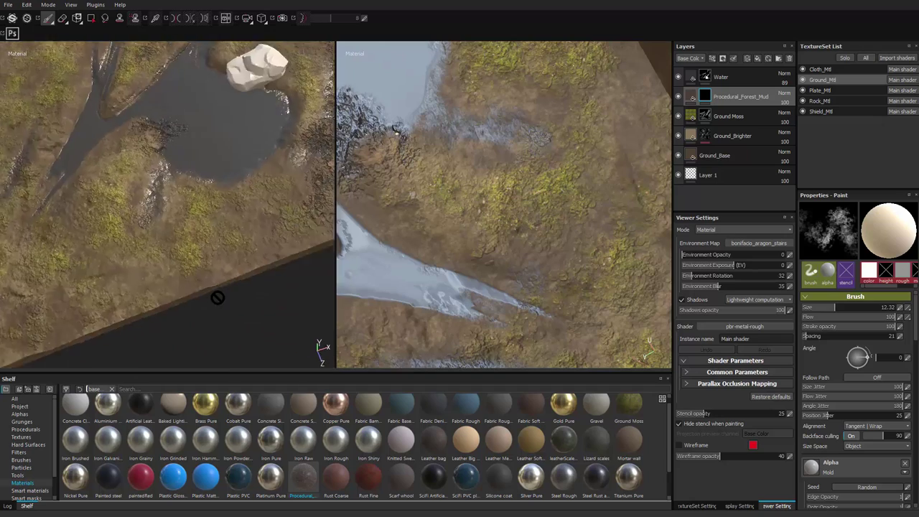
{"action": "right_click_drag", "start_coordinate": [205, 237], "coordinate": [144, 216], "text": "alt"}
{"action": "middle_click_drag", "start_coordinate": [144, 215], "coordinate": [221, 254], "text": "alt"}
{"action": "left_click_drag", "start_coordinate": [220, 254], "coordinate": [218, 264], "text": "alt"}
{"action": "key", "text": "ctrl+z"}
{"action": "left_click_drag", "start_coordinate": [190, 211], "coordinate": [142, 288]}
{"action": "mouse_move", "coordinate": [218, 297]}
{"action": "left_mouse_down", "text": "alt"}
{"action": "mouse_move", "coordinate": [212, 276]}
{"action": "mouse_move", "coordinate": [158, 222]}
{"action": "left_mouse_up", "text": "alt"}
{"action": "right_click_drag", "start_coordinate": [158, 222], "coordinate": [115, 208], "text": "alt"}
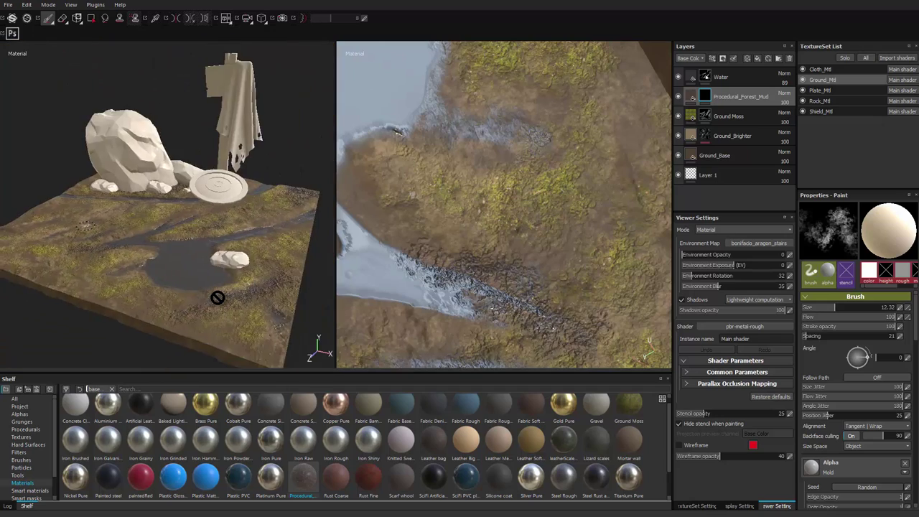
Enlarge the mask brush to 17.54 and toggle the ground's isolation to check the mud around the puddle and small rock.
{"action": "left_click_drag", "start_coordinate": [115, 209], "coordinate": [133, 210], "text": "alt"}
{"action": "left_click_drag", "start_coordinate": [217, 297], "coordinate": [224, 325], "text": "alt"}
{"action": "middle_click_drag", "start_coordinate": [224, 324], "coordinate": [160, 281], "text": "alt"}
{"action": "right_click_drag", "start_coordinate": [159, 282], "coordinate": [250, 294], "text": "alt"}
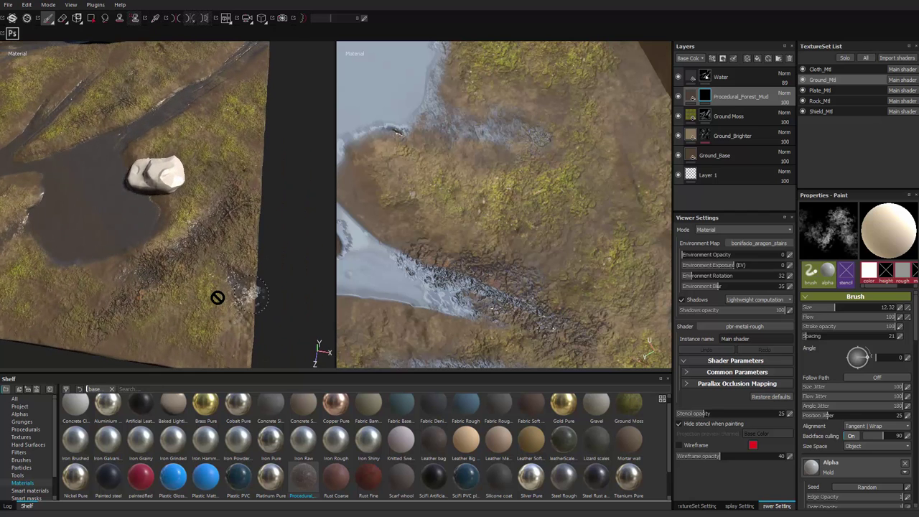
{"action": "key", "text": "bracketright"}
{"action": "key", "text": "bracketright"}
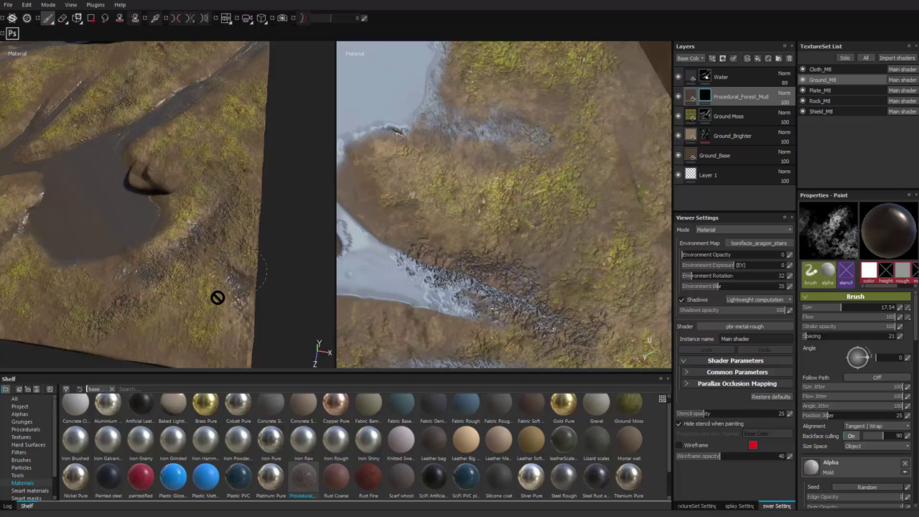
{"action": "key", "text": "alt+q"}
{"action": "right_click_drag", "start_coordinate": [217, 297], "coordinate": [154, 291], "text": "alt"}
{"action": "left_click_drag", "start_coordinate": [218, 297], "coordinate": [209, 265], "text": "alt"}
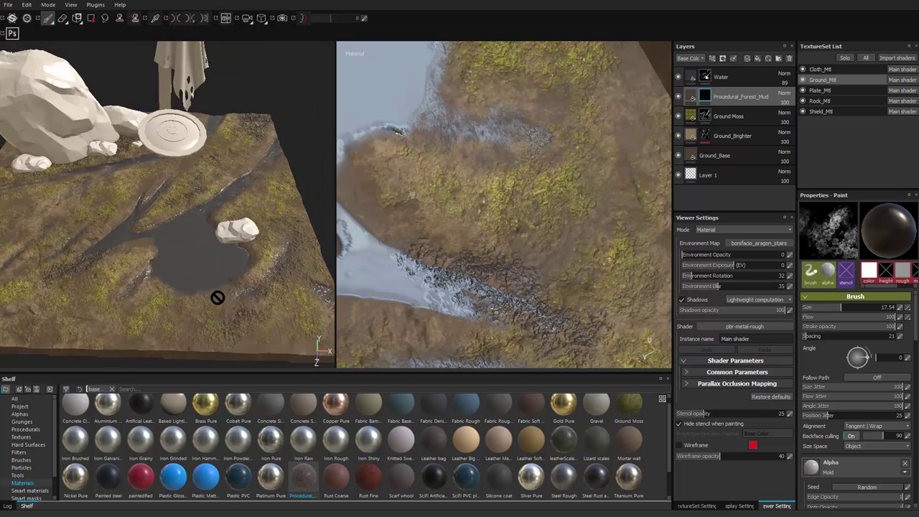
{"action": "middle_click_drag", "start_coordinate": [217, 297], "coordinate": [173, 359], "text": "alt"}
{"action": "key", "text": "alt+q"}
Rotate the environment lighting to 9 and inspect the ground's mud, moss and water under it.
{"action": "left_click_drag", "start_coordinate": [217, 297], "coordinate": [217, 248], "text": "alt"}
{"action": "mouse_move", "coordinate": [217, 297]}
{"action": "right_mouse_down", "text": "shift"}
{"action": "mouse_move", "coordinate": [287, 297]}
{"action": "mouse_move", "coordinate": [218, 297]}
{"action": "right_mouse_up", "text": "shift"}
{"action": "middle_click_drag", "start_coordinate": [218, 297], "coordinate": [262, 255], "text": "alt"}
{"action": "right_click_drag", "start_coordinate": [218, 298], "coordinate": [273, 297], "text": "alt"}
{"action": "left_click_drag", "start_coordinate": [218, 298], "coordinate": [216, 240], "text": "alt"}
{"action": "right_click_drag", "start_coordinate": [218, 297], "coordinate": [191, 297], "text": "shift"}
{"action": "scroll", "coordinate": [217, 297], "scroll_direction": "down", "scroll_amount": 4}
{"action": "mouse_move", "coordinate": [218, 298]}
{"action": "left_mouse_down", "text": "alt"}
{"action": "mouse_move", "coordinate": [219, 352]}
{"action": "mouse_move", "coordinate": [233, 359]}
{"action": "mouse_move", "coordinate": [218, 297]}
{"action": "left_mouse_up", "text": "alt"}
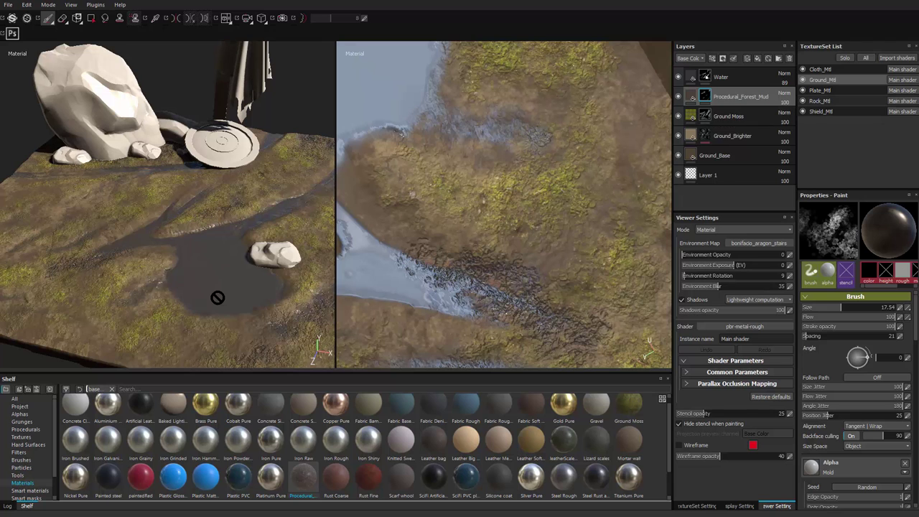
Switch to the Rock_Mtl texture set to start texturing the large rock.
{"action": "left_click", "coordinate": [820, 101]}
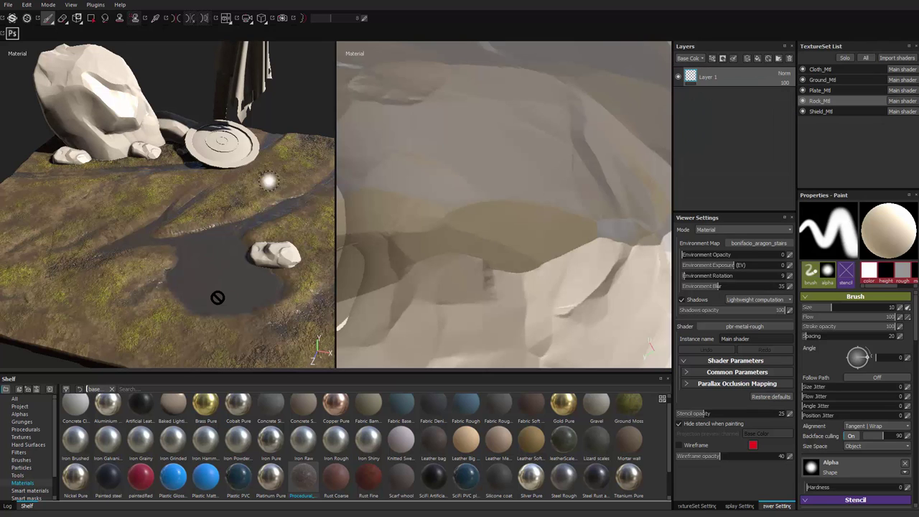
{"action": "mouse_move", "coordinate": [269, 181]}
{"action": "middle_mouse_down", "text": "alt"}
{"action": "mouse_move", "coordinate": [316, 185]}
{"action": "mouse_move", "coordinate": [331, 217]}
{"action": "middle_mouse_up", "text": "alt"}
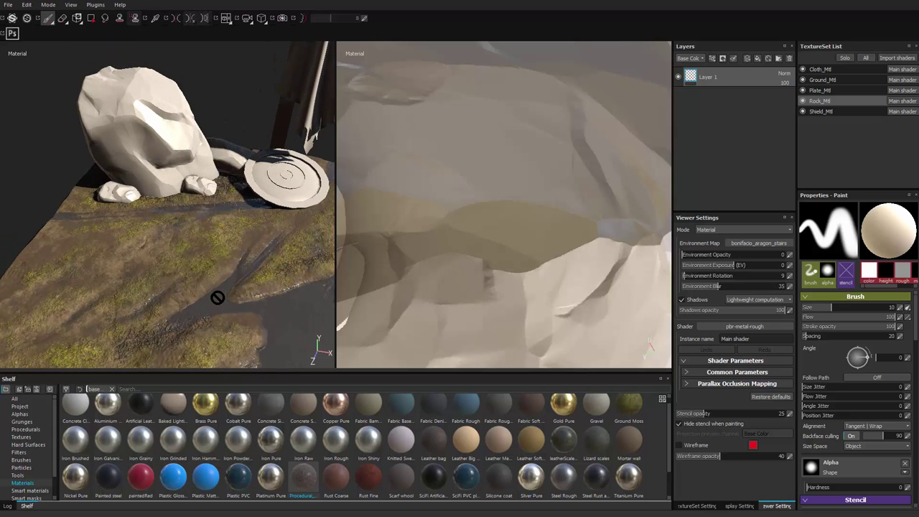
Add a fill layer above Layer 1 in the Rock_Mtl texture set and name it rock_base.
{"action": "left_click", "coordinate": [758, 58]}
{"action": "double_click", "coordinate": [711, 77]}
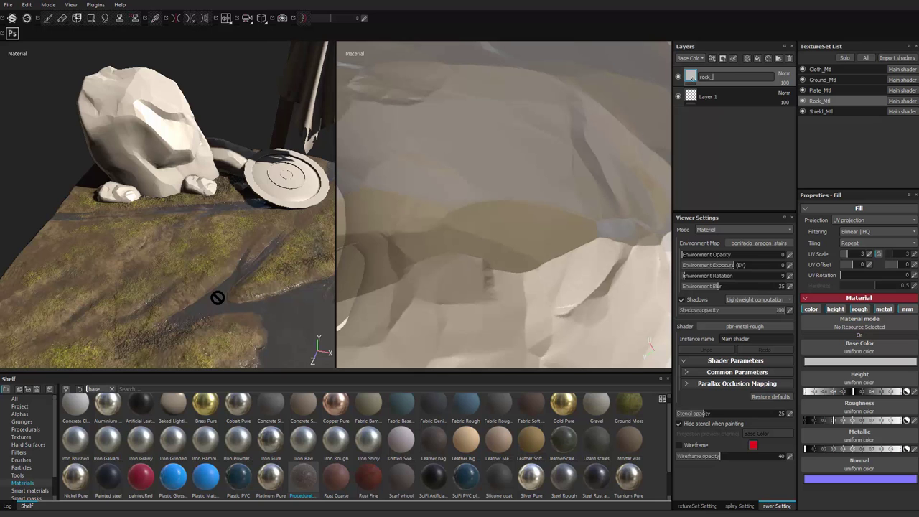
{"action": "type", "text": "rock_base"}
{"action": "key", "text": "Return"}
{"action": "mouse_move", "coordinate": [218, 298]}
{"action": "left_mouse_down", "text": "alt"}
{"action": "mouse_move", "coordinate": [228, 303]}
{"action": "mouse_move", "coordinate": [214, 283]}
{"action": "mouse_move", "coordinate": [217, 297]}
{"action": "mouse_move", "coordinate": [208, 300]}
{"action": "mouse_move", "coordinate": [209, 289]}
{"action": "mouse_move", "coordinate": [217, 297]}
{"action": "left_mouse_up", "text": "alt"}
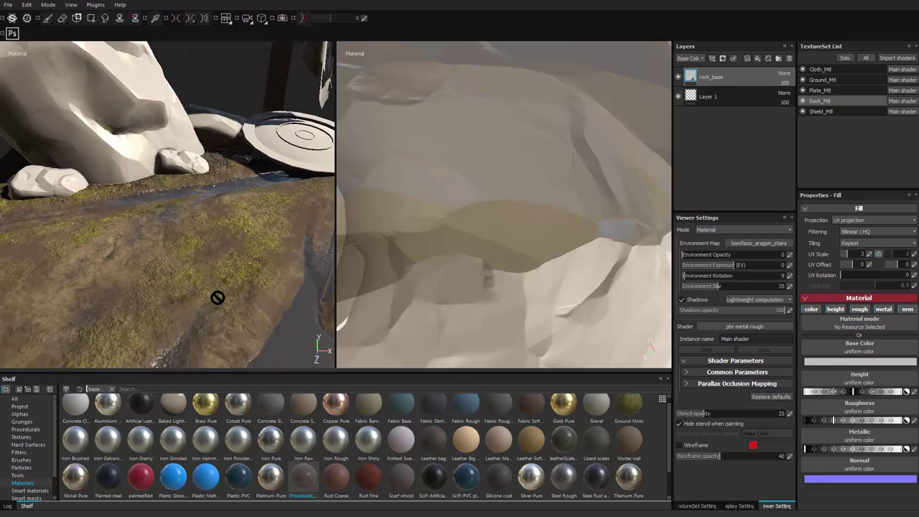
{"action": "key", "text": "alt+Tab"}
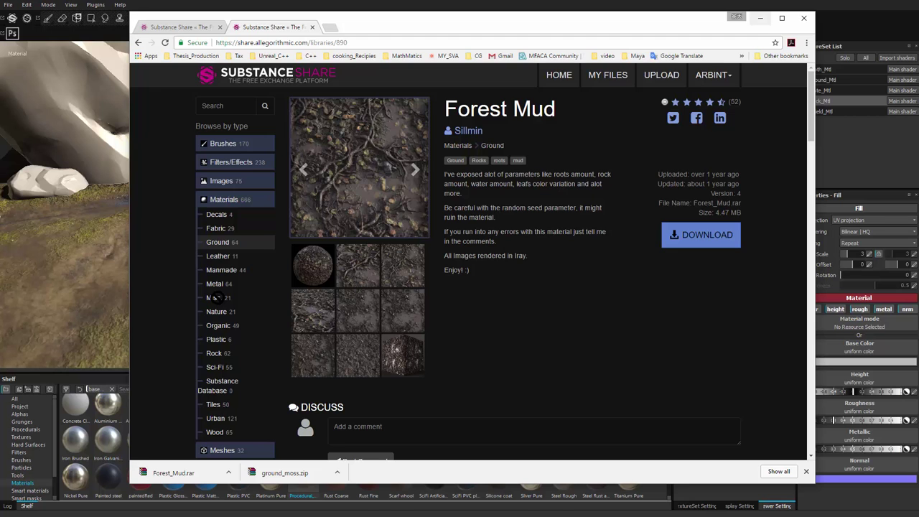
{"action": "left_click", "coordinate": [761, 18]}
{"action": "left_click_drag", "start_coordinate": [218, 297], "coordinate": [217, 298], "text": "alt"}
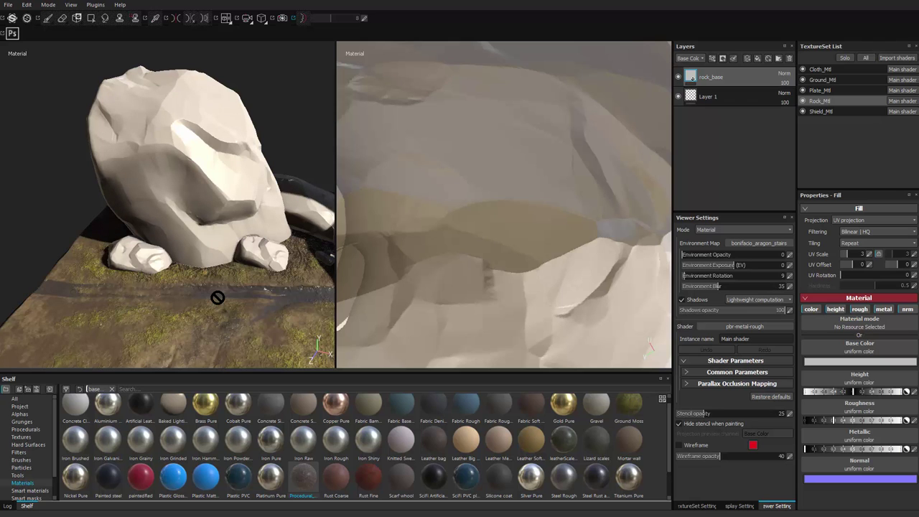
Give rock_base a dark blue-grey base color, about RGB 0.059, 0.088, 0.098, and raise its roughness to make the rock more matte.
{"action": "left_click", "coordinate": [834, 362]}
{"action": "left_click_drag", "start_coordinate": [834, 362], "coordinate": [834, 360]}
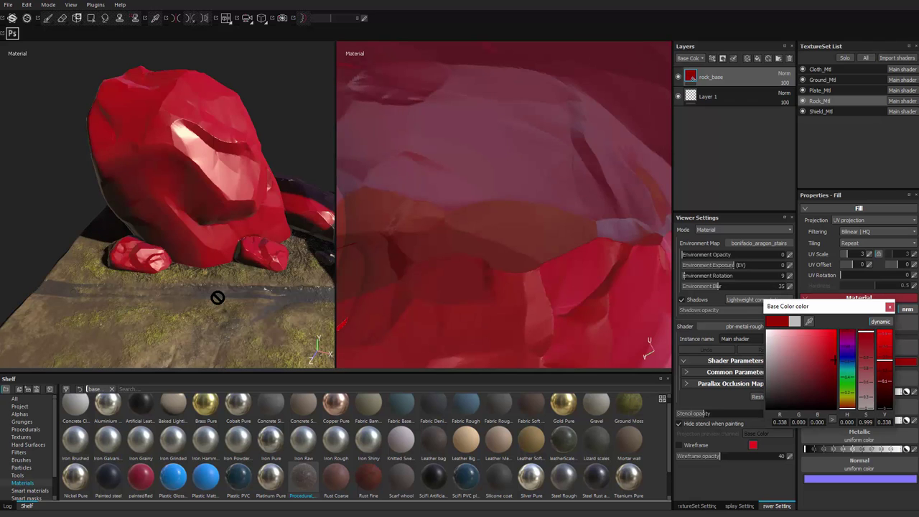
{"action": "left_click_drag", "start_coordinate": [826, 306], "coordinate": [270, 196]}
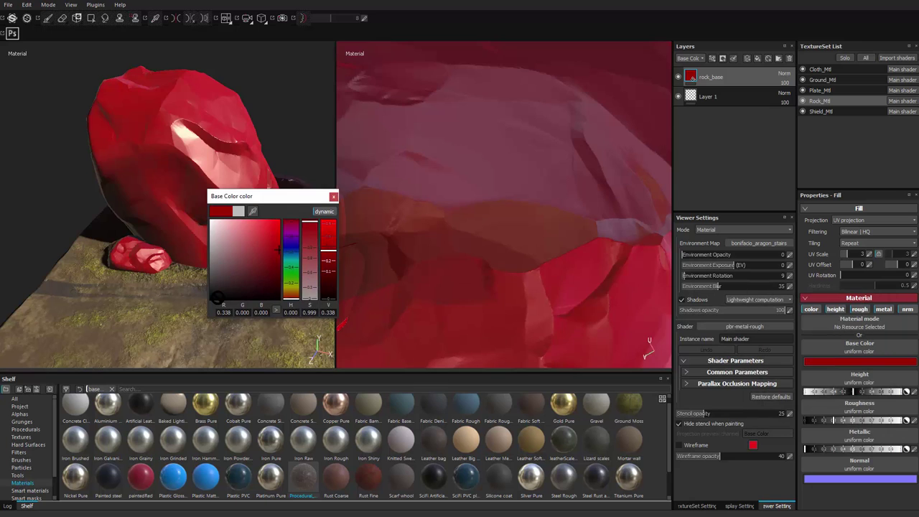
{"action": "left_click_drag", "start_coordinate": [290, 263], "coordinate": [291, 254]}
{"action": "left_click_drag", "start_coordinate": [238, 272], "coordinate": [224, 273]}
{"action": "left_click_drag", "start_coordinate": [291, 254], "coordinate": [291, 255]}
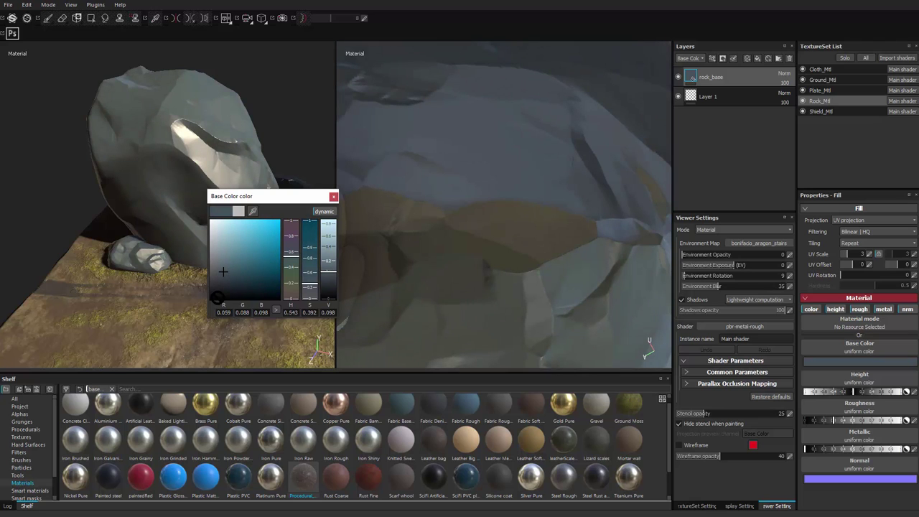
{"action": "left_click", "coordinate": [333, 197]}
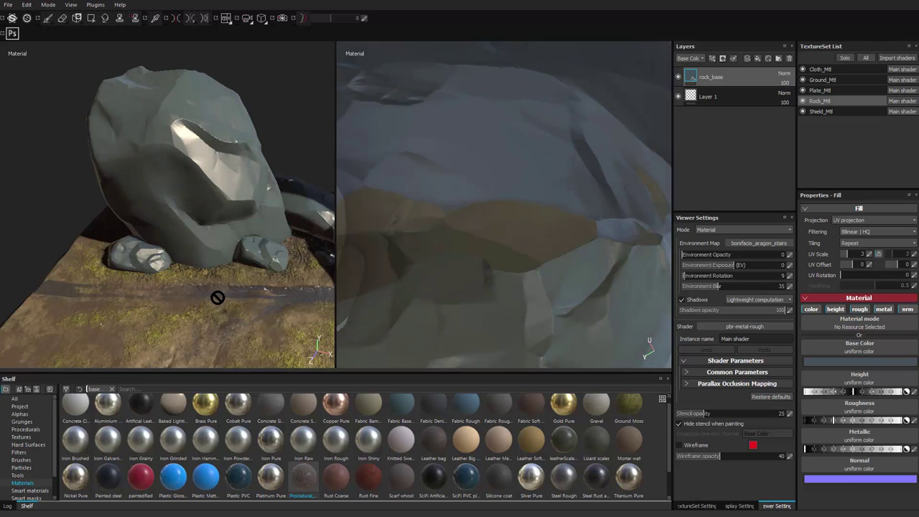
{"action": "left_click_drag", "start_coordinate": [838, 421], "coordinate": [852, 421]}
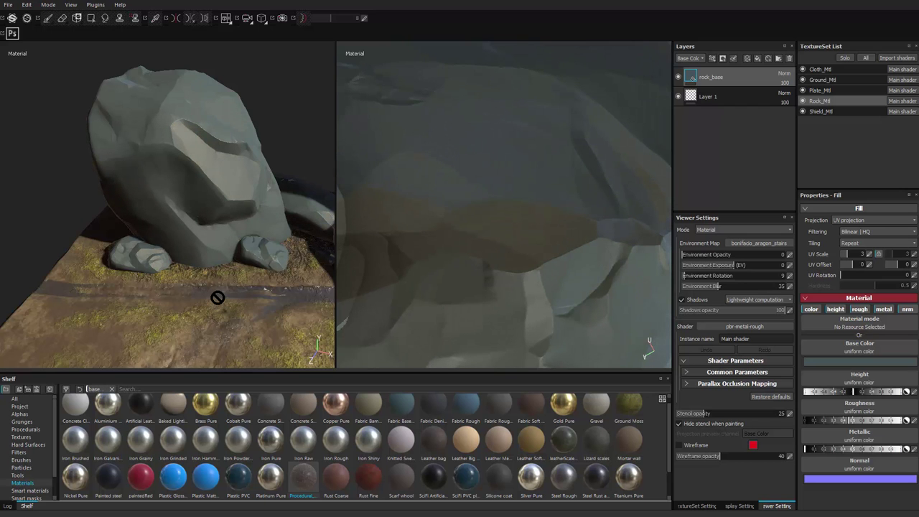
{"action": "mouse_move", "coordinate": [218, 298]}
{"action": "left_mouse_down", "text": "alt"}
{"action": "mouse_move", "coordinate": [149, 302]}
{"action": "mouse_move", "coordinate": [217, 300]}
{"action": "mouse_move", "coordinate": [194, 298]}
{"action": "left_mouse_up", "text": "alt"}
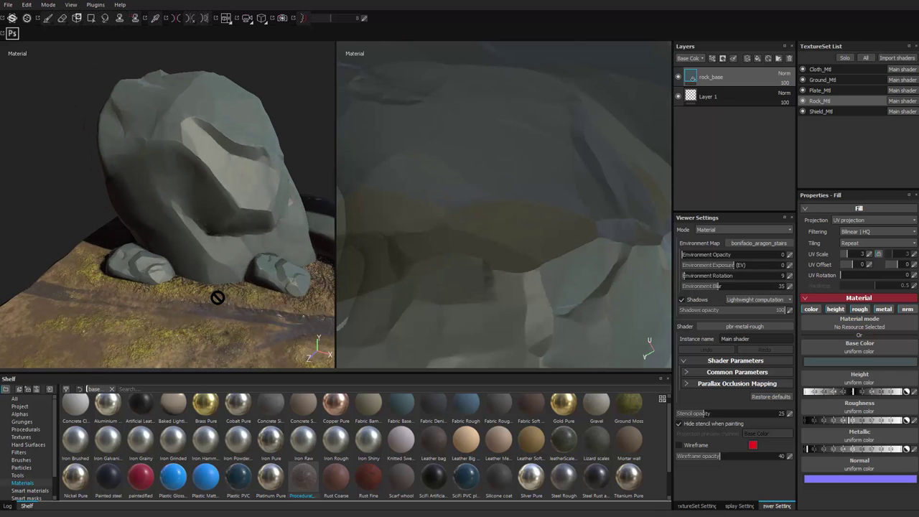
Duplicate the rock_base layer and rename the upper copy rock_brighter.
{"action": "key", "text": "ctrl+d"}
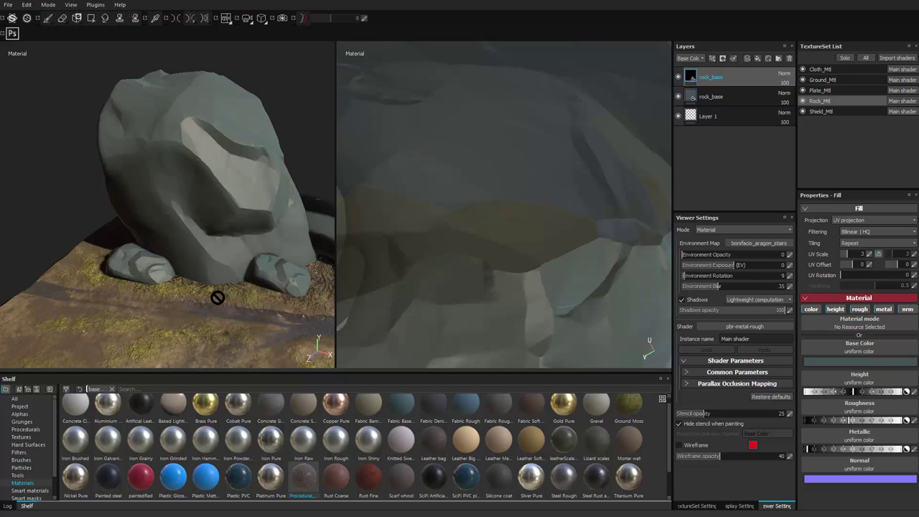
{"action": "double_click", "coordinate": [712, 77]}
{"action": "left_click_drag", "start_coordinate": [725, 77], "coordinate": [711, 77]}
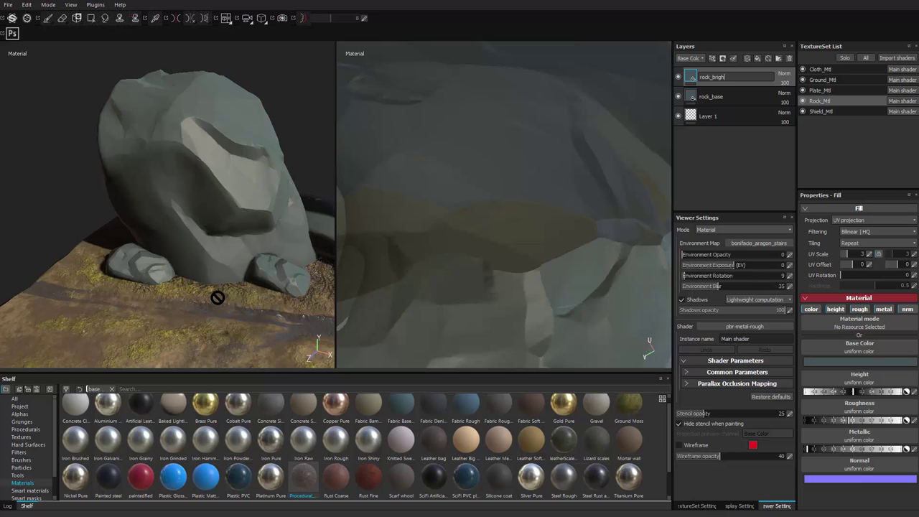
{"action": "type", "text": "rock_brigter"}
{"action": "key", "text": "Return"}
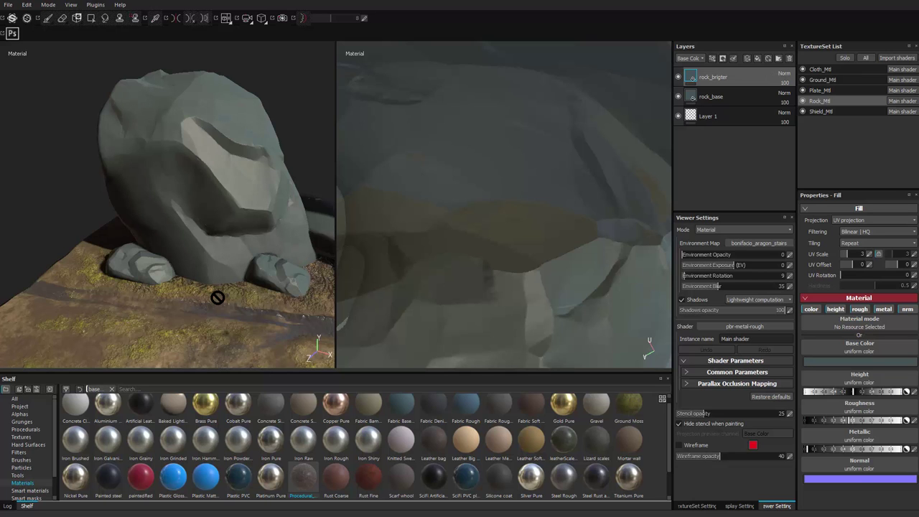
{"action": "double_click", "coordinate": [713, 77]}
{"action": "left_click_drag", "start_coordinate": [729, 76], "coordinate": [721, 77]}
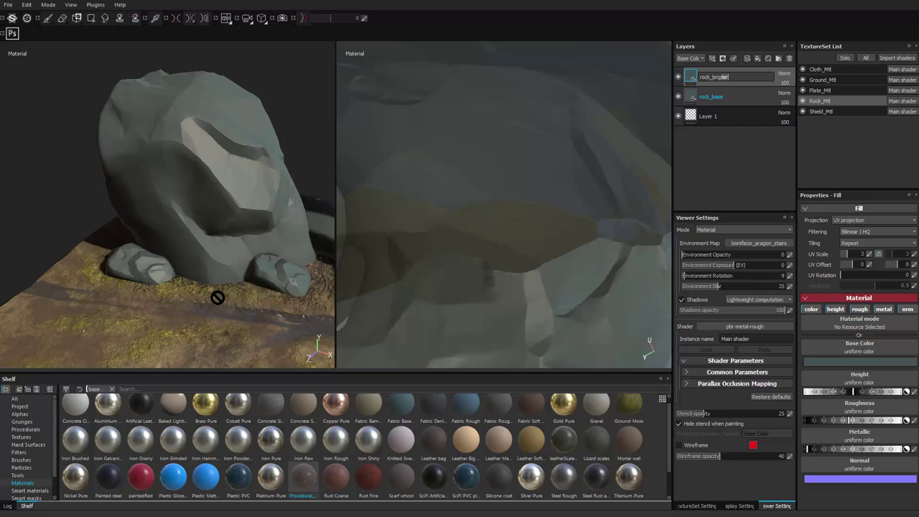
{"action": "key", "text": "Return"}
Set the rock_brighter base color to a lighter blue-grey, about RGB 0.161, 0.258, 0.310.
{"action": "middle_click_drag", "start_coordinate": [218, 297], "coordinate": [224, 318], "text": "alt"}
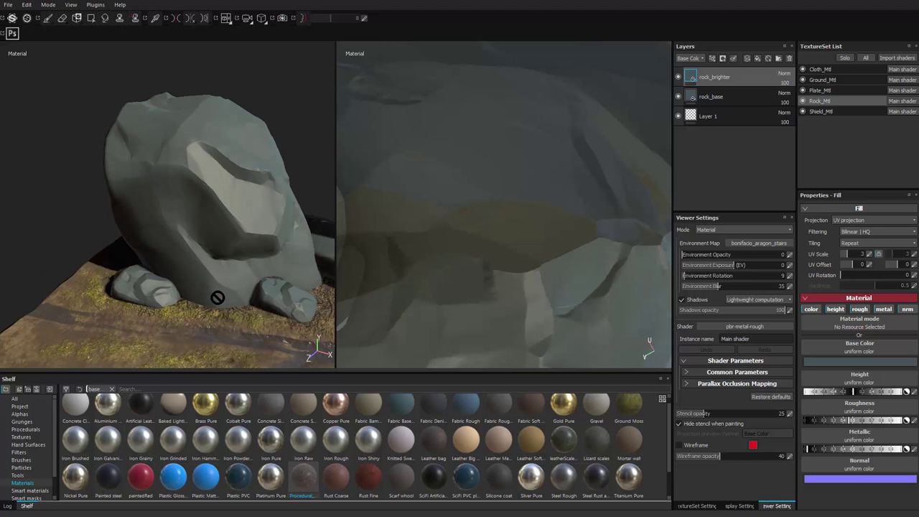
{"action": "left_click", "coordinate": [833, 362]}
{"action": "mouse_move", "coordinate": [887, 378]}
{"action": "left_mouse_down"}
{"action": "mouse_move", "coordinate": [887, 360]}
{"action": "mouse_move", "coordinate": [849, 362]}
{"action": "left_mouse_up"}
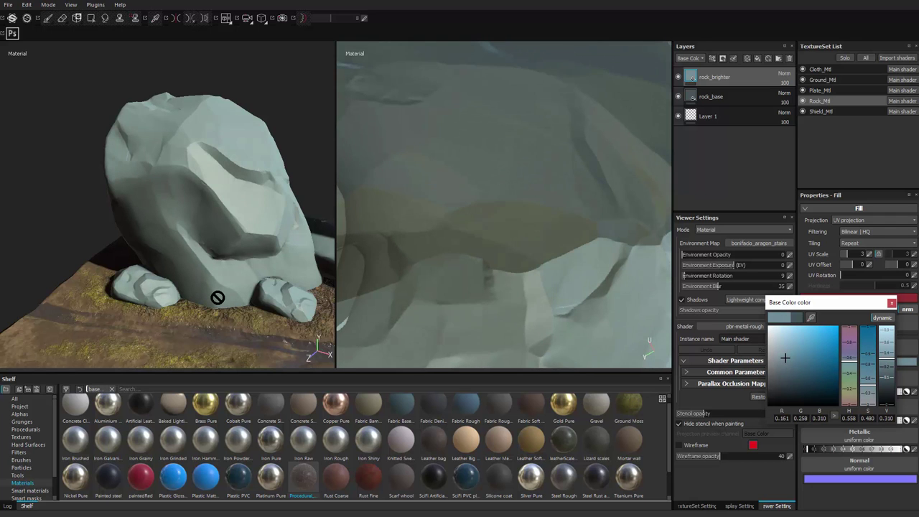
{"action": "left_click", "coordinate": [892, 303]}
Add a black mask to the rock_brighter layer.
{"action": "left_click_drag", "start_coordinate": [217, 298], "coordinate": [198, 322], "text": "alt"}
{"action": "right_click_drag", "start_coordinate": [217, 298], "coordinate": [266, 298], "text": "alt"}
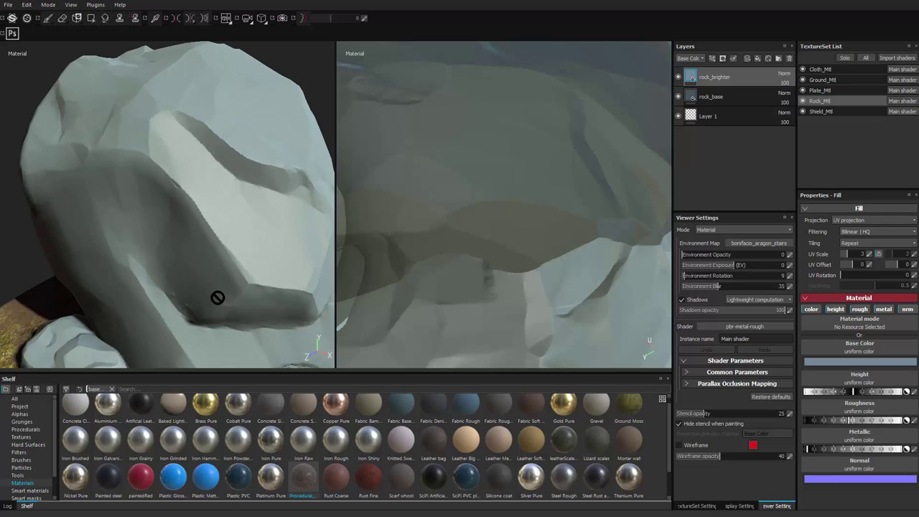
{"action": "right_click", "coordinate": [703, 73]}
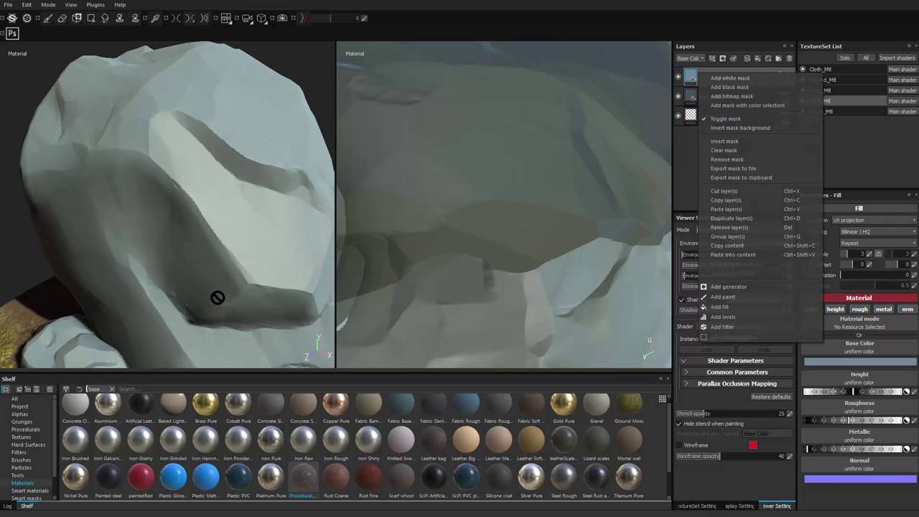
{"action": "left_click", "coordinate": [731, 87]}
Try hand-painting the brighter color along the boulder's front ridge in the rock_brighter mask.
{"action": "right_click_drag", "start_coordinate": [194, 197], "coordinate": [133, 205], "text": "ctrl"}
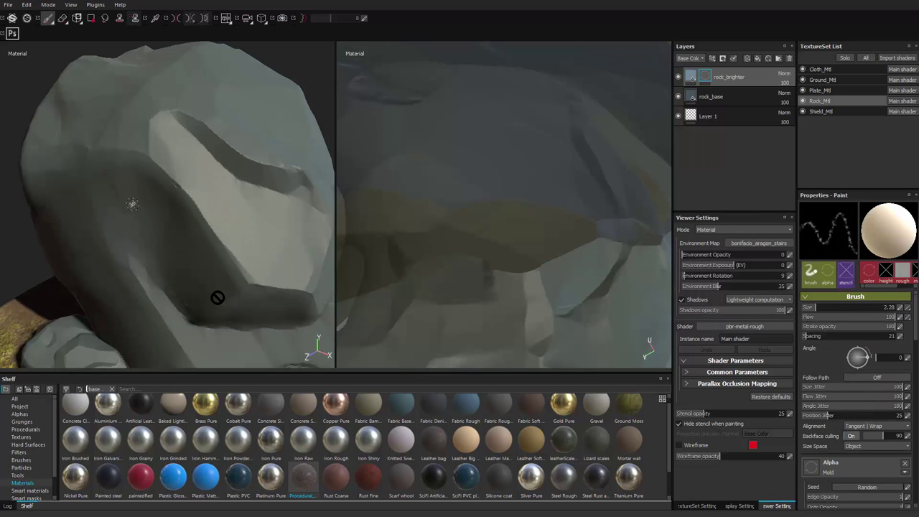
{"action": "left_click_drag", "start_coordinate": [195, 202], "coordinate": [216, 254]}
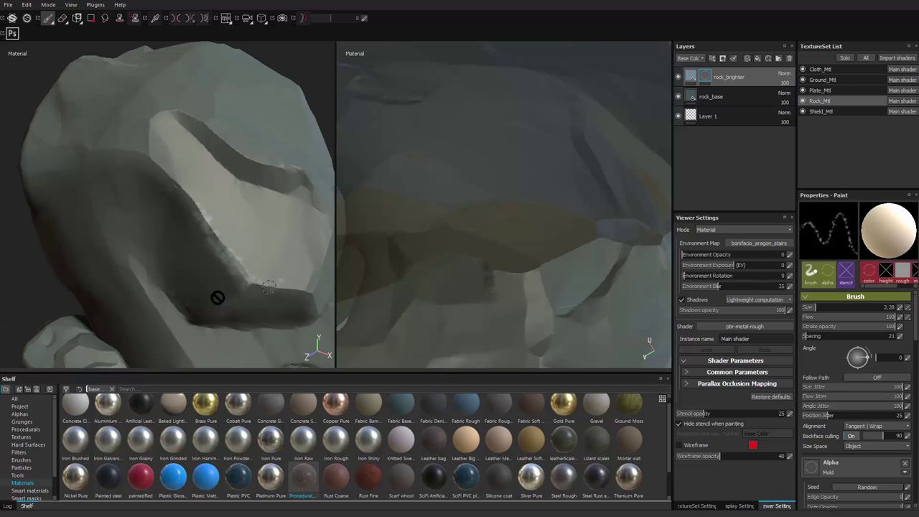
{"action": "left_click_drag", "start_coordinate": [269, 287], "coordinate": [288, 286]}
{"action": "right_click_drag", "start_coordinate": [289, 286], "coordinate": [222, 277], "text": "alt"}
{"action": "mouse_move", "coordinate": [223, 276]}
{"action": "left_mouse_down", "text": "alt"}
{"action": "mouse_move", "coordinate": [272, 259]}
{"action": "mouse_move", "coordinate": [258, 280]}
{"action": "left_mouse_up", "text": "alt"}
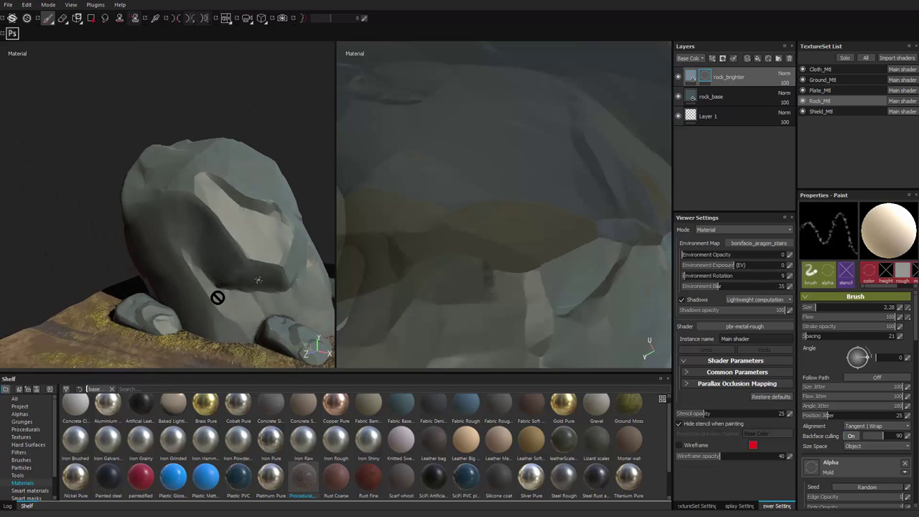
Apply the Edges Scratched smart mask to rock_brighter and check the edge wear around the boulder.
{"action": "right_click_drag", "start_coordinate": [259, 280], "coordinate": [218, 297], "text": "alt"}
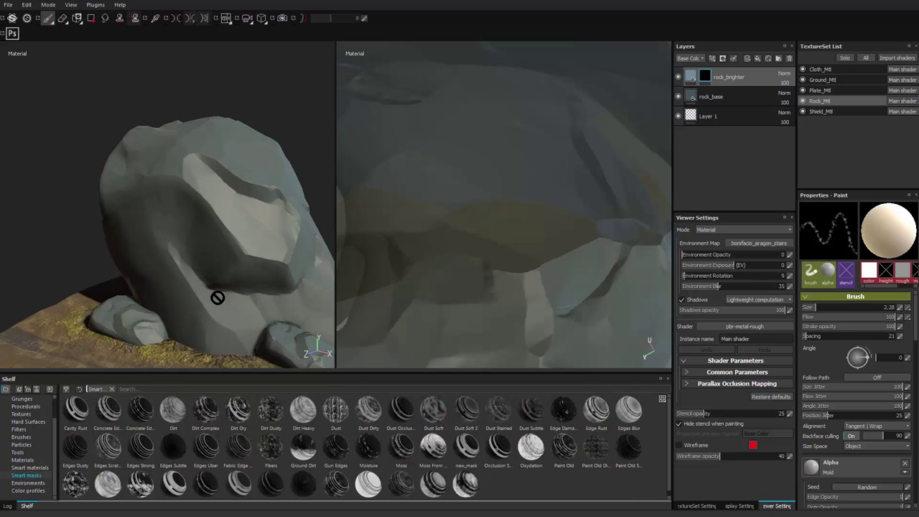
{"action": "left_click", "coordinate": [108, 448]}
{"action": "left_click_drag", "start_coordinate": [729, 96], "coordinate": [729, 77]}
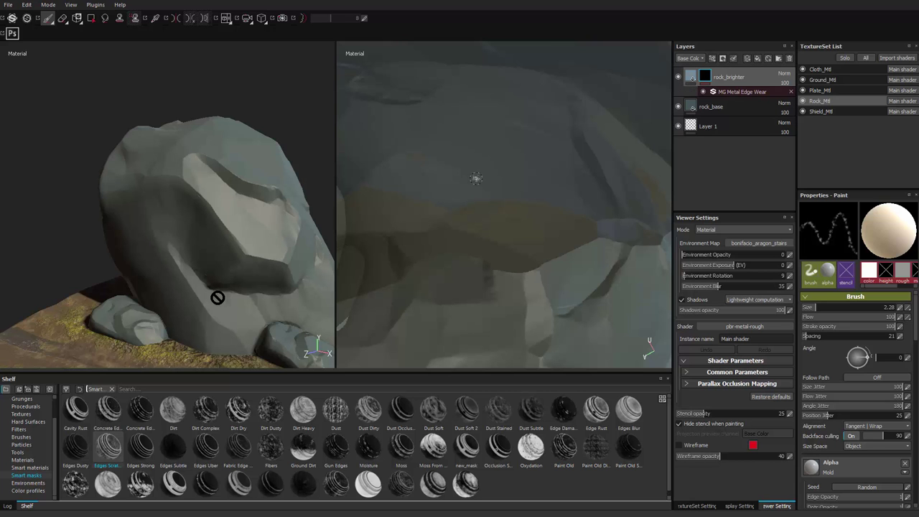
{"action": "left_click_drag", "start_coordinate": [218, 297], "coordinate": [233, 334], "text": "alt"}
{"action": "scroll", "coordinate": [218, 297], "scroll_direction": "down", "scroll_amount": 10}
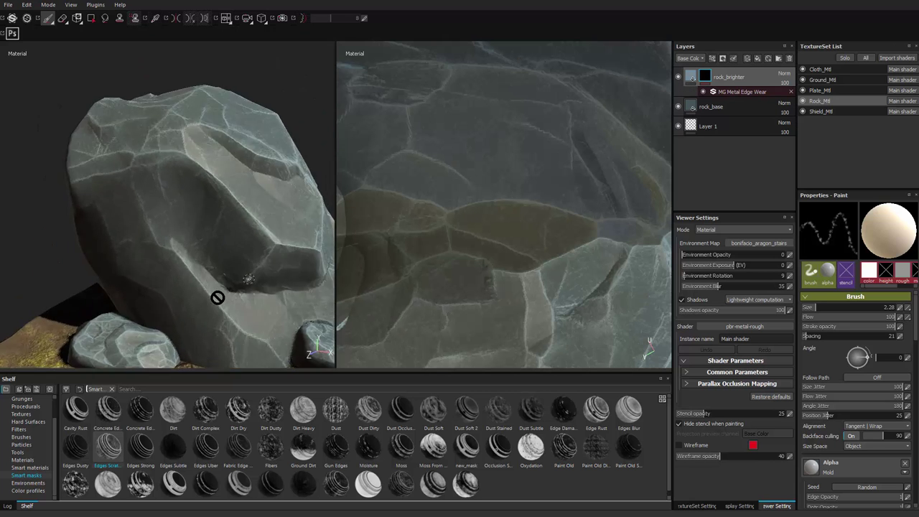
{"action": "mouse_move", "coordinate": [217, 297]}
{"action": "left_mouse_down", "text": "alt"}
{"action": "mouse_move", "coordinate": [217, 277]}
{"action": "mouse_move", "coordinate": [237, 291]}
{"action": "mouse_move", "coordinate": [223, 334]}
{"action": "left_mouse_up", "text": "alt"}
{"action": "scroll", "coordinate": [217, 297], "scroll_direction": "up", "scroll_amount": 6}
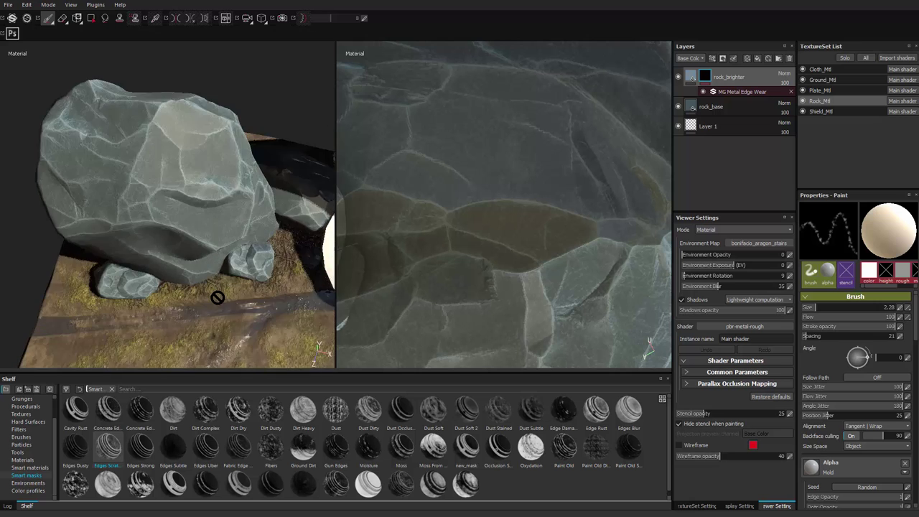
{"action": "mouse_move", "coordinate": [218, 297]}
{"action": "left_mouse_down", "text": "alt"}
{"action": "mouse_move", "coordinate": [234, 352]}
{"action": "mouse_move", "coordinate": [258, 276]}
{"action": "mouse_move", "coordinate": [294, 305]}
{"action": "mouse_move", "coordinate": [306, 284]}
{"action": "left_mouse_up", "text": "alt"}
{"action": "scroll", "coordinate": [280, 280], "scroll_direction": "up", "scroll_amount": 4}
Tune the mask's MG Metal Edge Wear filter to Grunge Amount 0.19, Grunge Scale 2 and Wear Level 0.76, with Wear Contrast 0.
{"action": "left_click", "coordinate": [742, 91]}
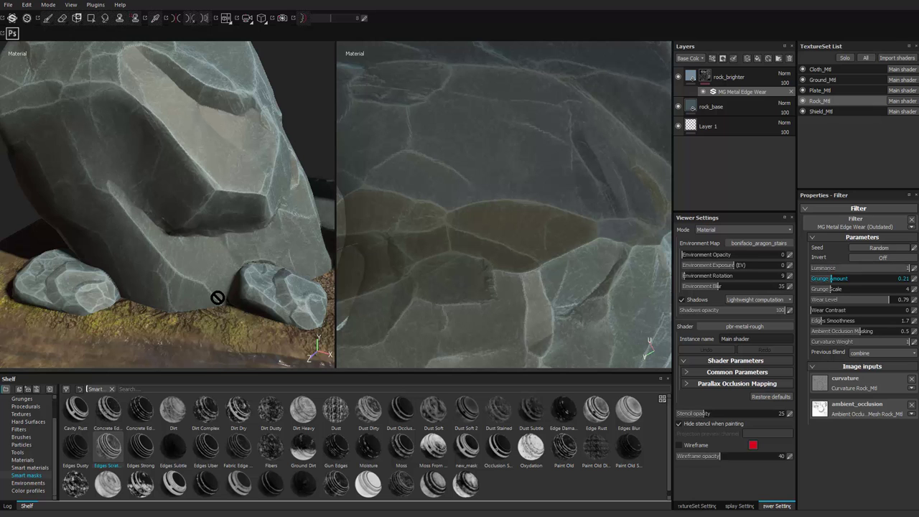
{"action": "middle_click_drag", "start_coordinate": [218, 297], "coordinate": [256, 365], "text": "alt"}
{"action": "scroll", "coordinate": [257, 365], "scroll_direction": "down", "scroll_amount": 2}
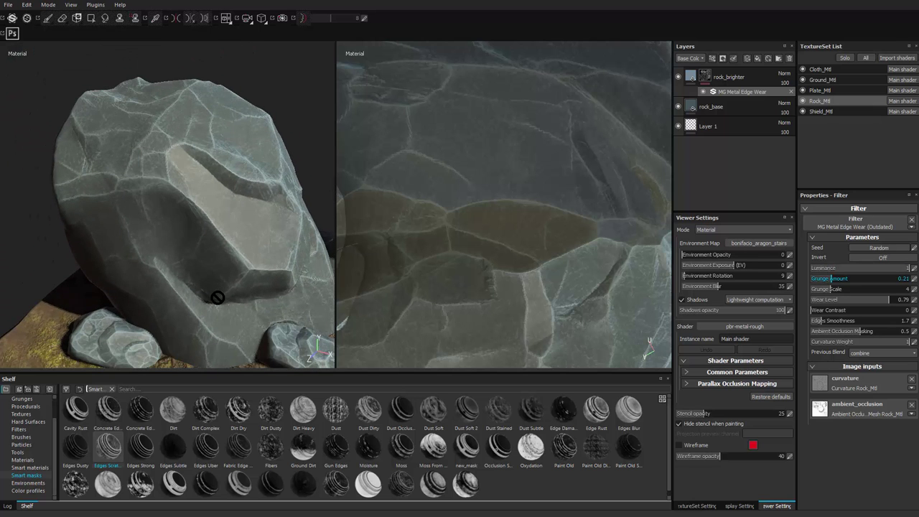
{"action": "mouse_move", "coordinate": [858, 279]}
{"action": "left_mouse_down"}
{"action": "mouse_move", "coordinate": [818, 278]}
{"action": "mouse_move", "coordinate": [864, 290]}
{"action": "mouse_move", "coordinate": [811, 290]}
{"action": "mouse_move", "coordinate": [883, 289]}
{"action": "mouse_move", "coordinate": [817, 290]}
{"action": "left_mouse_up"}
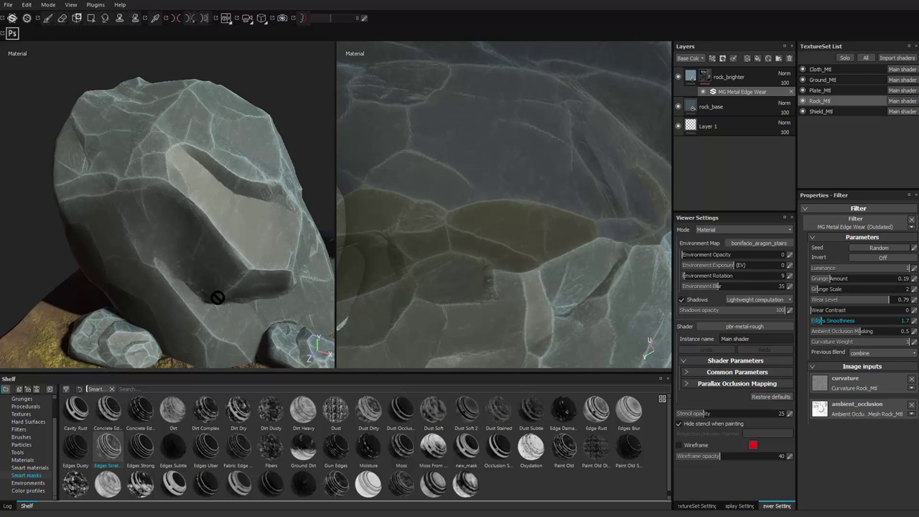
{"action": "mouse_move", "coordinate": [889, 299]}
{"action": "left_mouse_down"}
{"action": "mouse_move", "coordinate": [828, 300]}
{"action": "mouse_move", "coordinate": [910, 300]}
{"action": "mouse_move", "coordinate": [887, 299]}
{"action": "left_mouse_up"}
{"action": "left_click_drag", "start_coordinate": [819, 309], "coordinate": [880, 310]}
{"action": "scroll", "coordinate": [218, 298], "scroll_direction": "down", "scroll_amount": 5}
{"action": "mouse_move", "coordinate": [217, 297]}
{"action": "left_mouse_down", "text": "alt"}
{"action": "mouse_move", "coordinate": [229, 277]}
{"action": "mouse_move", "coordinate": [218, 297]}
{"action": "left_mouse_up", "text": "alt"}
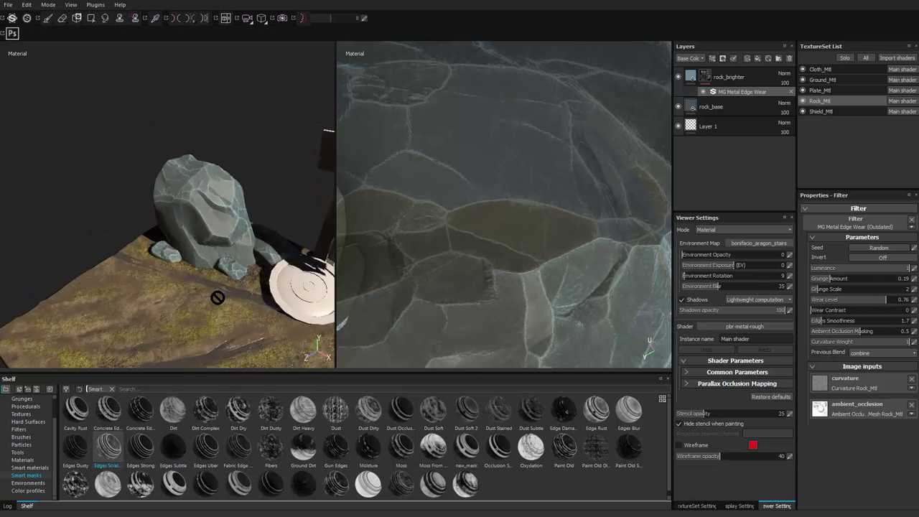
Add a paint effect above the MG Metal Edge Wear filter in the rock_brighter mask.
{"action": "scroll", "coordinate": [218, 298], "scroll_direction": "up", "scroll_amount": 3}
{"action": "scroll", "coordinate": [218, 297], "scroll_direction": "up", "scroll_amount": 5}
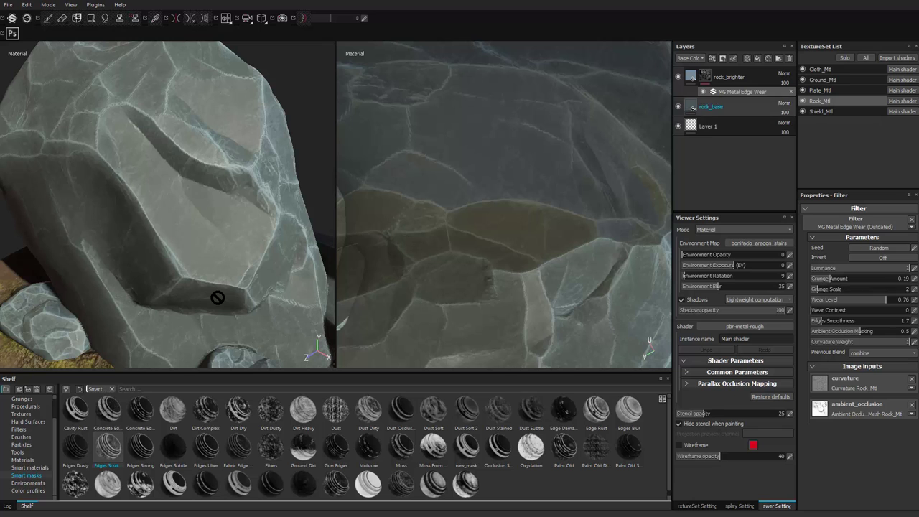
{"action": "right_click", "coordinate": [706, 76]}
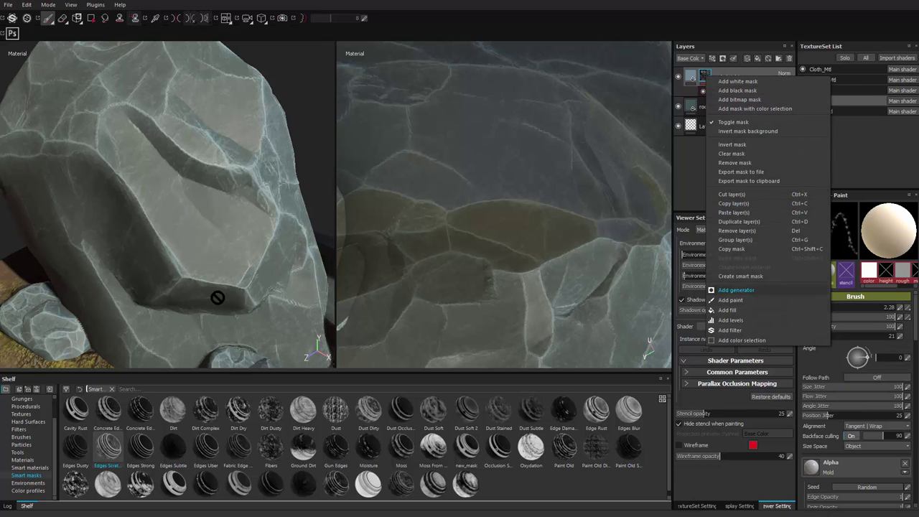
{"action": "left_click", "coordinate": [730, 300]}
Choose the Chalk 1 brush for the mask paint effect and adjust it to size 0.64 and hardness 0.455.
{"action": "mouse_move", "coordinate": [236, 189]}
{"action": "right_mouse_down", "text": "ctrl"}
{"action": "mouse_move", "coordinate": [188, 186]}
{"action": "mouse_move", "coordinate": [186, 248]}
{"action": "right_mouse_up", "text": "ctrl"}
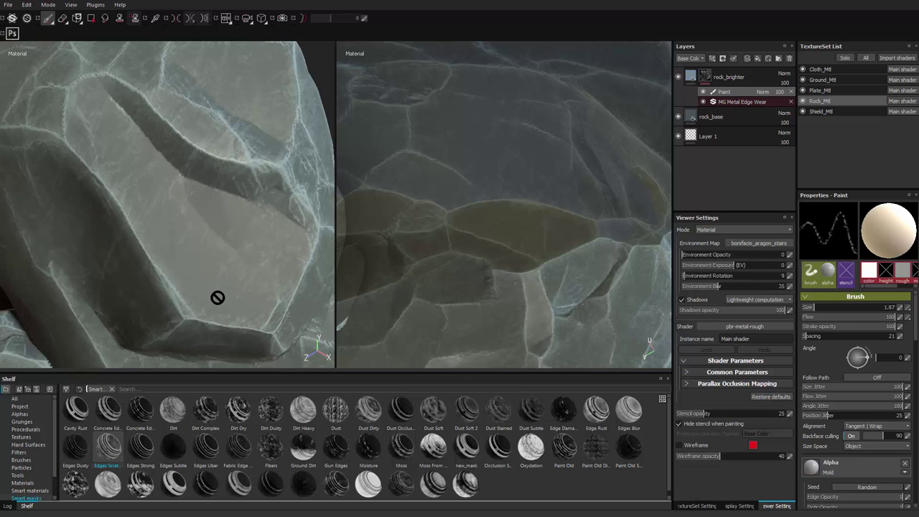
{"action": "left_click", "coordinate": [21, 460]}
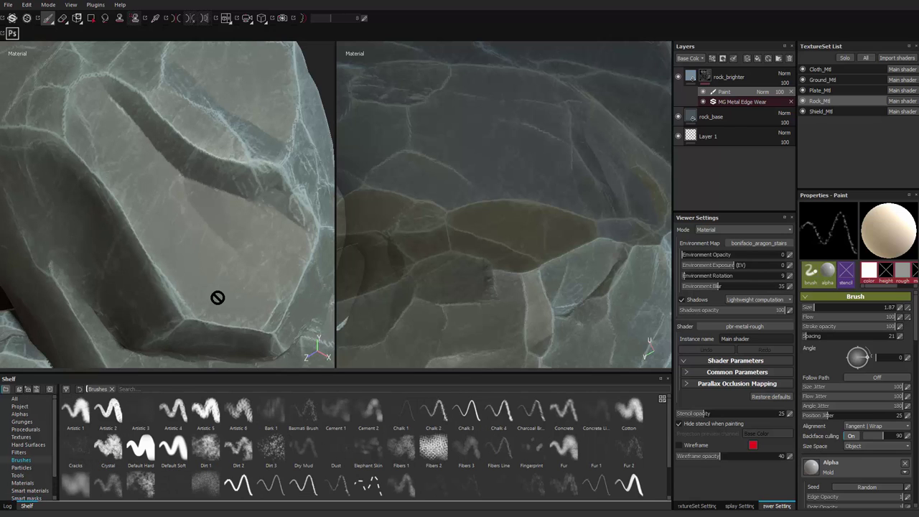
{"action": "left_click", "coordinate": [206, 448]}
{"action": "left_click", "coordinate": [336, 448]}
{"action": "left_click", "coordinate": [401, 411]}
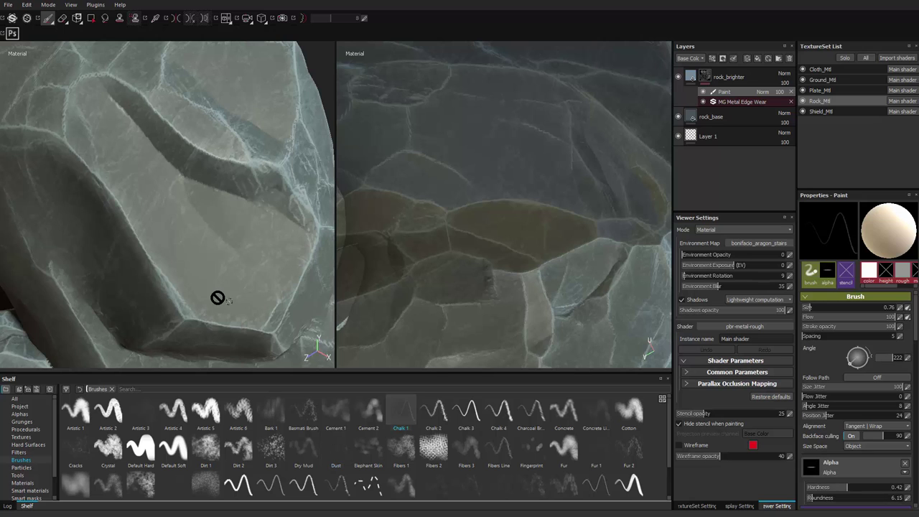
{"action": "right_click_drag", "start_coordinate": [229, 301], "coordinate": [227, 288], "text": "ctrl"}
{"action": "middle_click_drag", "start_coordinate": [264, 308], "coordinate": [224, 262], "text": "alt"}
{"action": "right_click_drag", "start_coordinate": [224, 262], "coordinate": [296, 239], "text": "alt"}
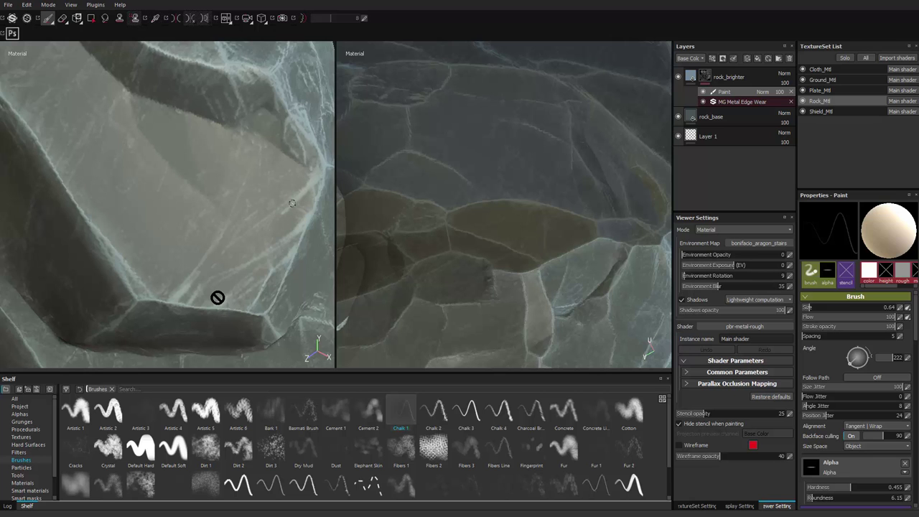
Examine the brighter worn edges on the large boulder and the small rocks at its base from several angles and distances.
{"action": "right_click_drag", "start_coordinate": [218, 298], "coordinate": [151, 297], "text": "alt"}
{"action": "left_click_drag", "start_coordinate": [218, 297], "coordinate": [294, 302], "text": "alt"}
{"action": "right_click_drag", "start_coordinate": [217, 298], "coordinate": [280, 297], "text": "alt"}
{"action": "left_click_drag", "start_coordinate": [217, 208], "coordinate": [174, 191], "text": "alt"}
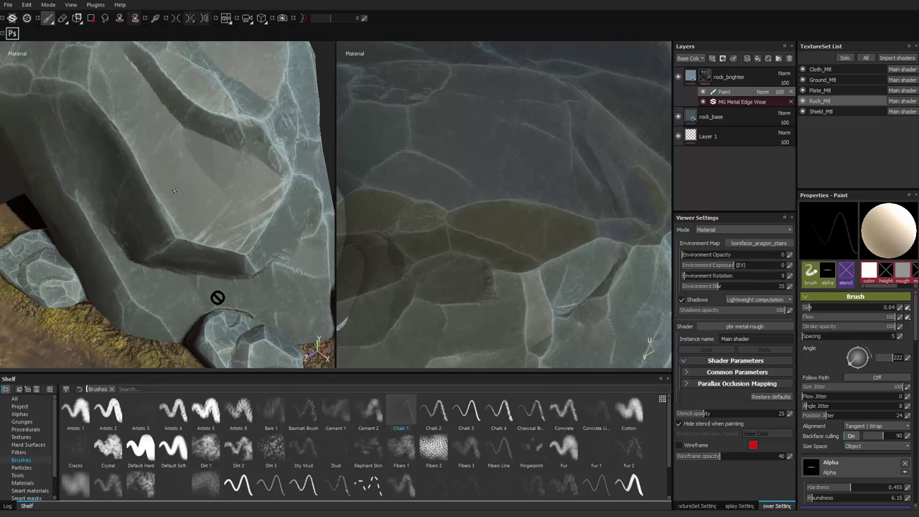
{"action": "key", "text": "alt+q"}
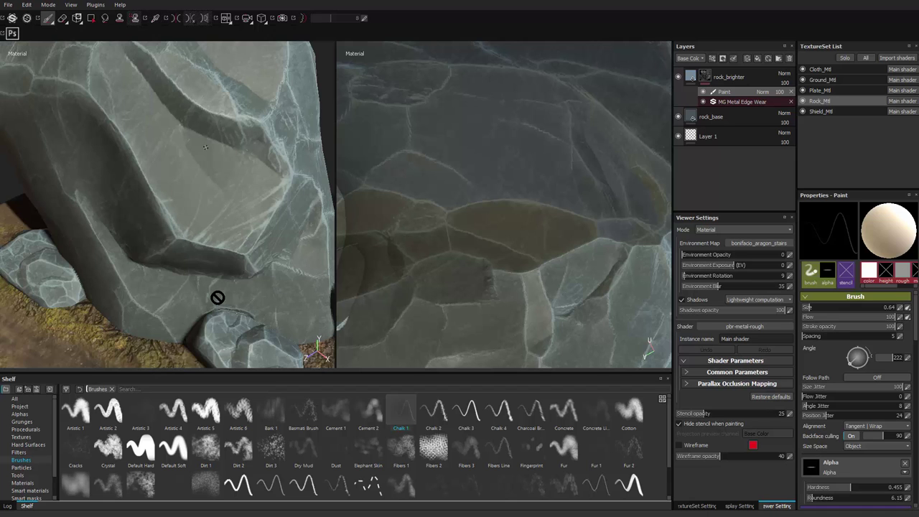
{"action": "right_click_drag", "start_coordinate": [206, 122], "coordinate": [162, 158], "text": "alt"}
{"action": "mouse_move", "coordinate": [206, 158]}
{"action": "left_mouse_down", "text": "alt"}
{"action": "mouse_move", "coordinate": [115, 158]}
{"action": "mouse_move", "coordinate": [204, 173]}
{"action": "left_mouse_up", "text": "alt"}
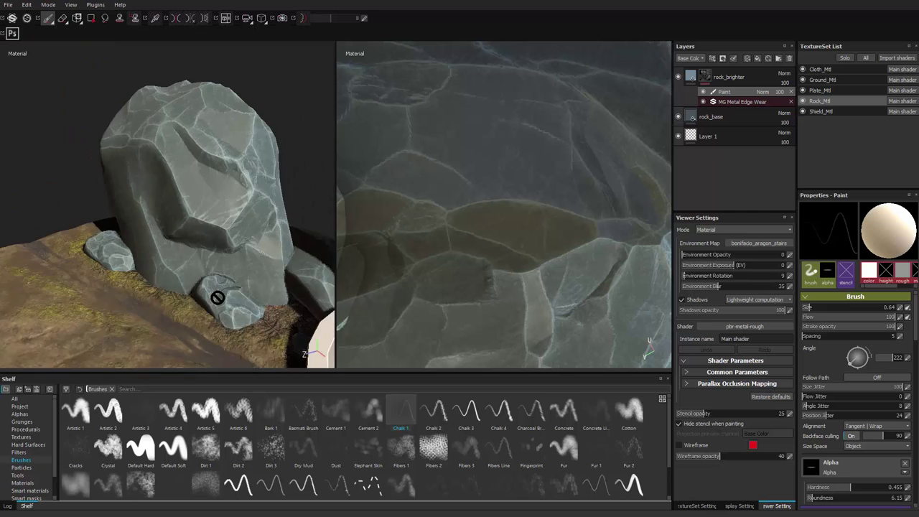
{"action": "right_click_drag", "start_coordinate": [179, 208], "coordinate": [233, 183], "text": "alt"}
{"action": "middle_click_drag", "start_coordinate": [233, 215], "coordinate": [151, 206], "text": "alt"}
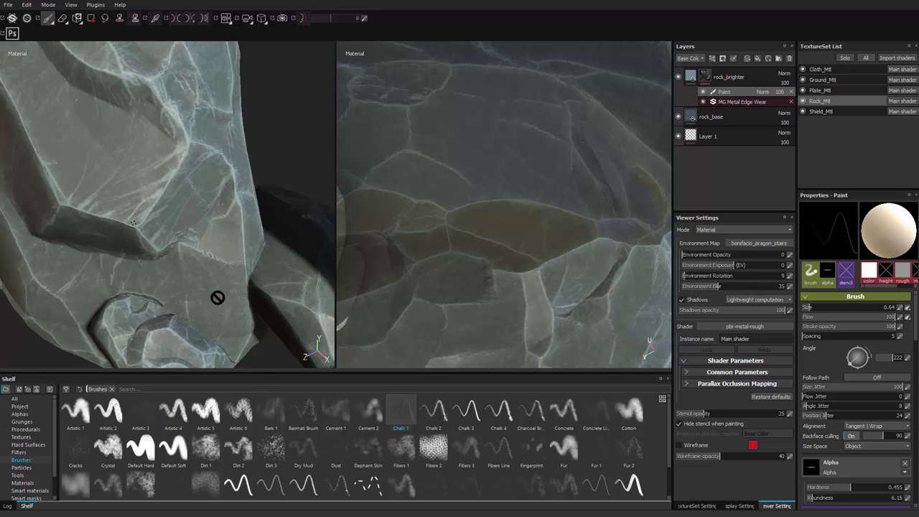
{"action": "right_click_drag", "start_coordinate": [116, 217], "coordinate": [68, 228], "text": "alt"}
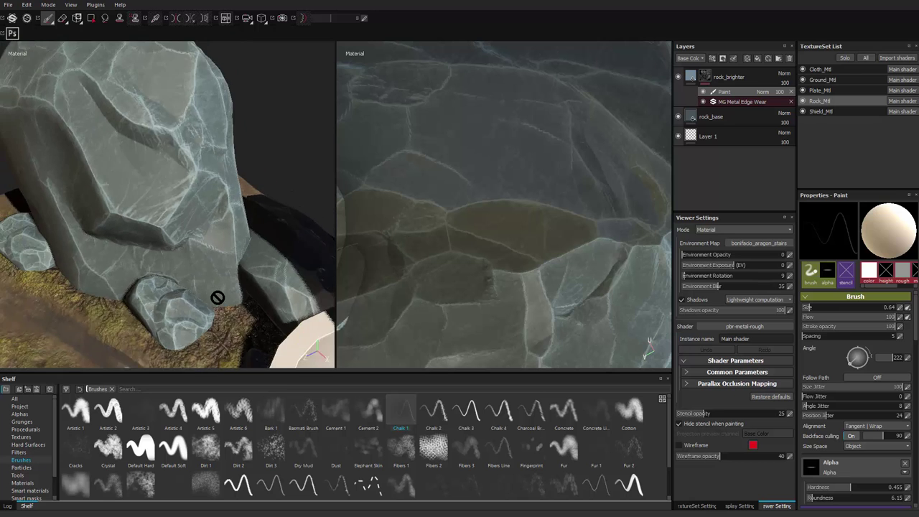
{"action": "left_click_drag", "start_coordinate": [107, 230], "coordinate": [181, 207], "text": "alt"}
{"action": "right_click_drag", "start_coordinate": [217, 297], "coordinate": [168, 297], "text": "alt"}
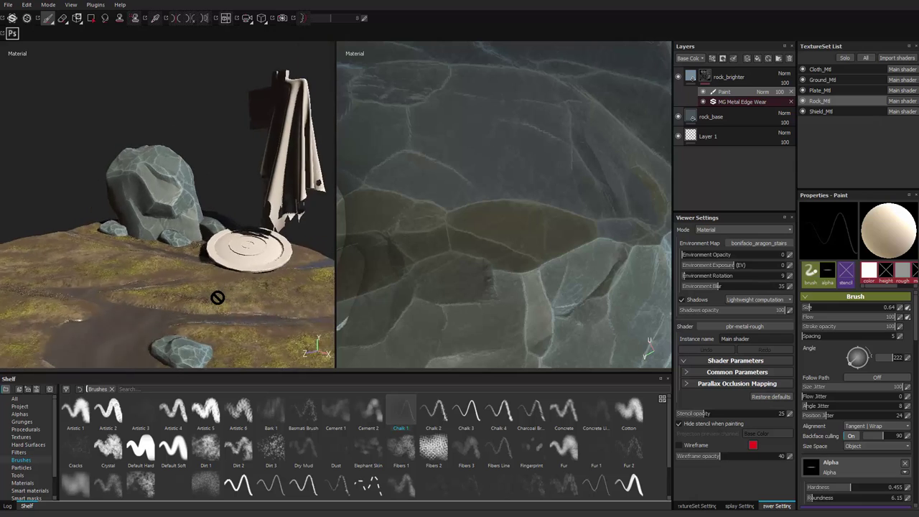
{"action": "left_click_drag", "start_coordinate": [202, 298], "coordinate": [218, 293], "text": "alt"}
{"action": "scroll", "coordinate": [217, 297], "scroll_direction": "up", "scroll_amount": 10}
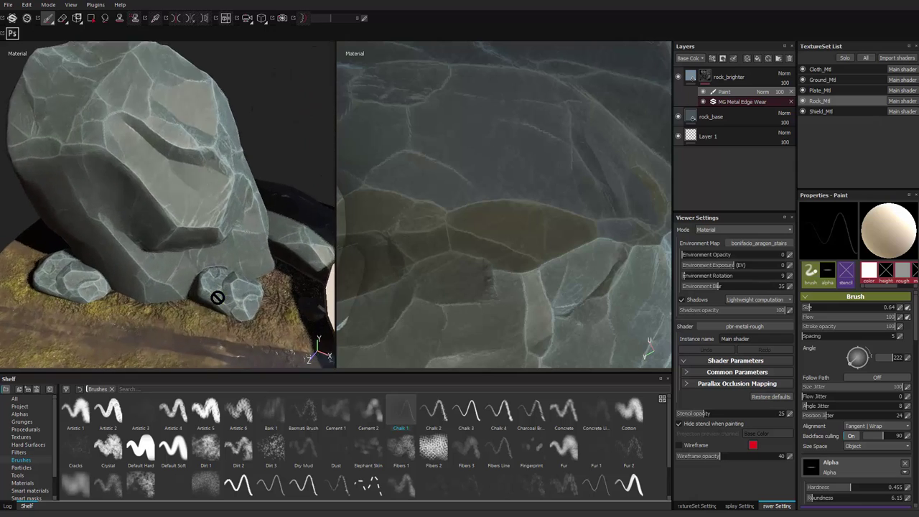
{"action": "scroll", "coordinate": [218, 297], "scroll_direction": "up", "scroll_amount": 8}
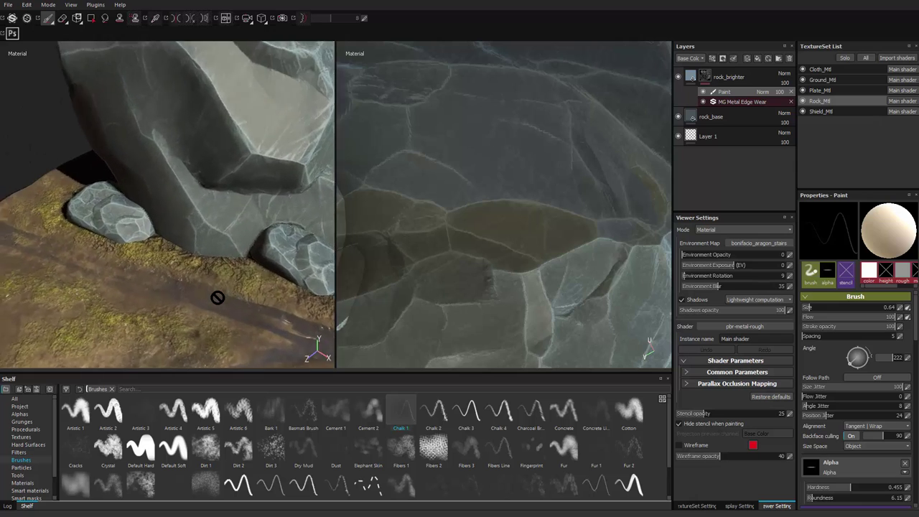
{"action": "scroll", "coordinate": [218, 298], "scroll_direction": "up", "scroll_amount": 5}
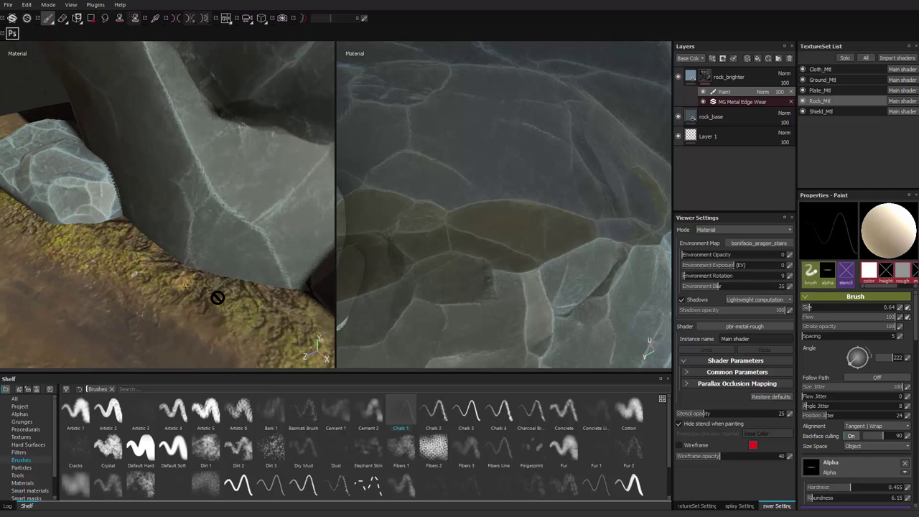
{"action": "scroll", "coordinate": [218, 298], "scroll_direction": "down", "scroll_amount": 10}
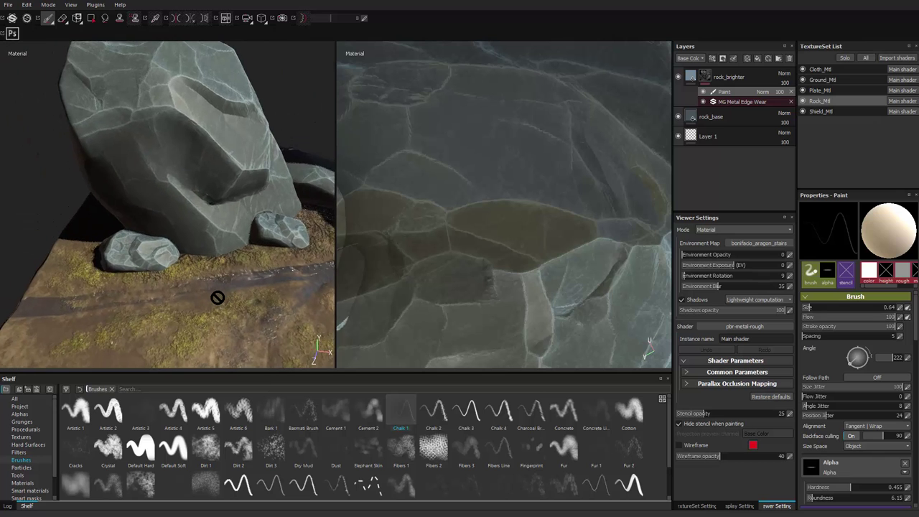
Copy the Procedural_Forest_Mud, Ground Moss, Ground_Brighter and Ground_Base layers from Ground_Mtl and paste them above rock_brighter in Rock_Mtl.
{"action": "left_click", "coordinate": [823, 80]}
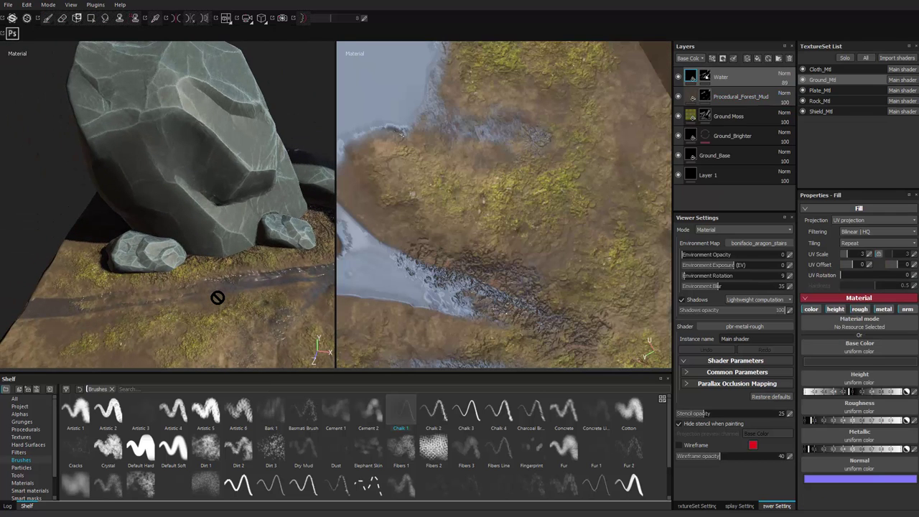
{"action": "left_click", "coordinate": [705, 96]}
{"action": "left_click", "coordinate": [725, 156], "text": "shift"}
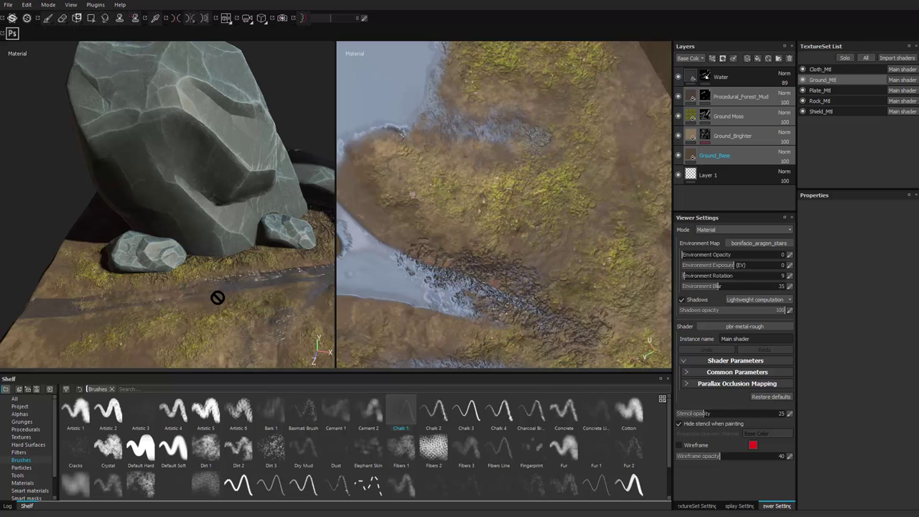
{"action": "scroll", "coordinate": [218, 298], "scroll_direction": "down", "scroll_amount": 5}
{"action": "mouse_move", "coordinate": [218, 297]}
{"action": "left_mouse_down", "text": "alt"}
{"action": "mouse_move", "coordinate": [201, 316]}
{"action": "mouse_move", "coordinate": [218, 305]}
{"action": "left_mouse_up", "text": "alt"}
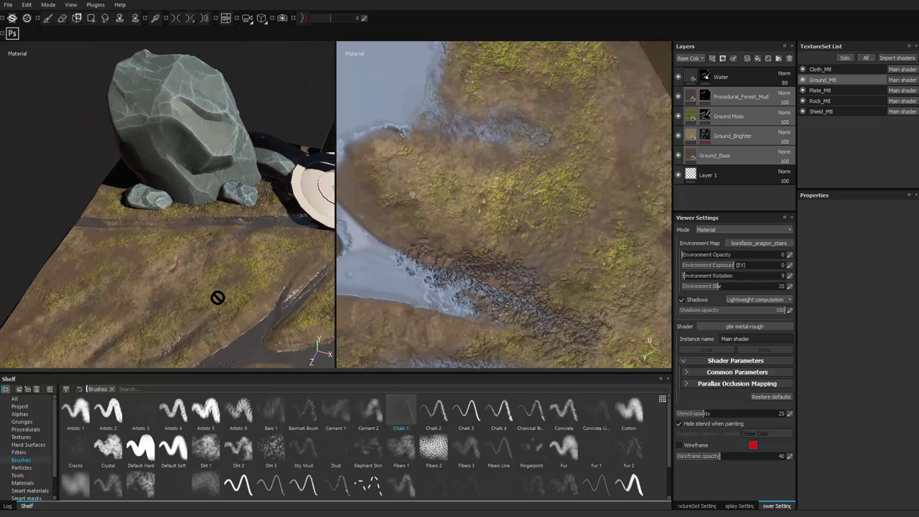
{"action": "middle_click_drag", "start_coordinate": [218, 297], "coordinate": [142, 236], "text": "alt"}
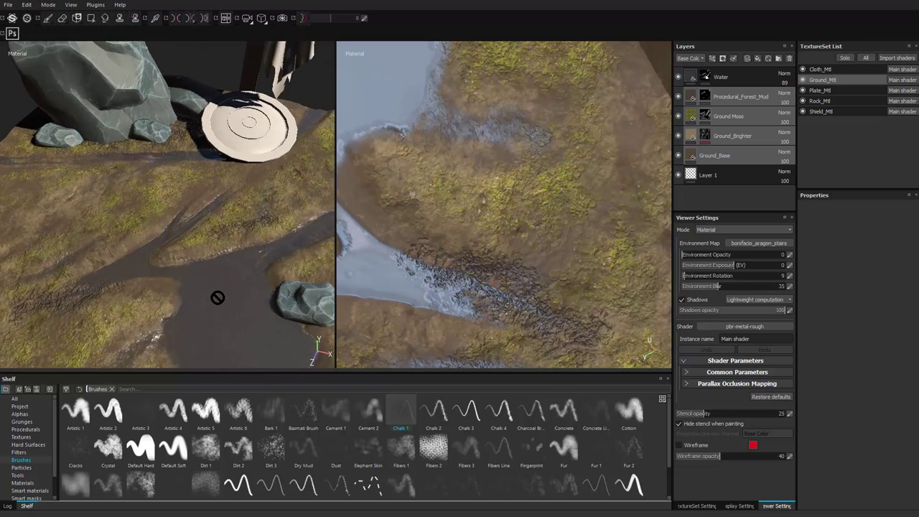
{"action": "left_click_drag", "start_coordinate": [218, 297], "coordinate": [218, 297], "text": "alt"}
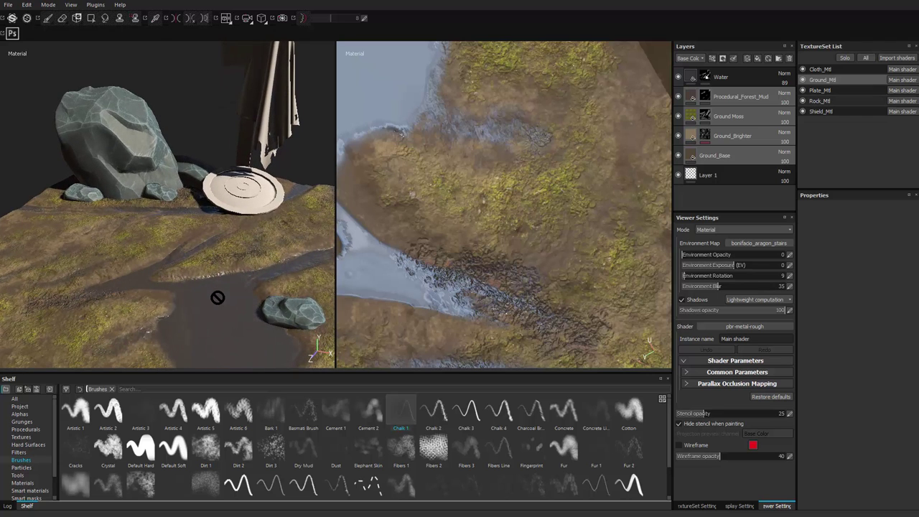
{"action": "left_click", "coordinate": [821, 102]}
{"action": "key", "text": "ctrl+v"}
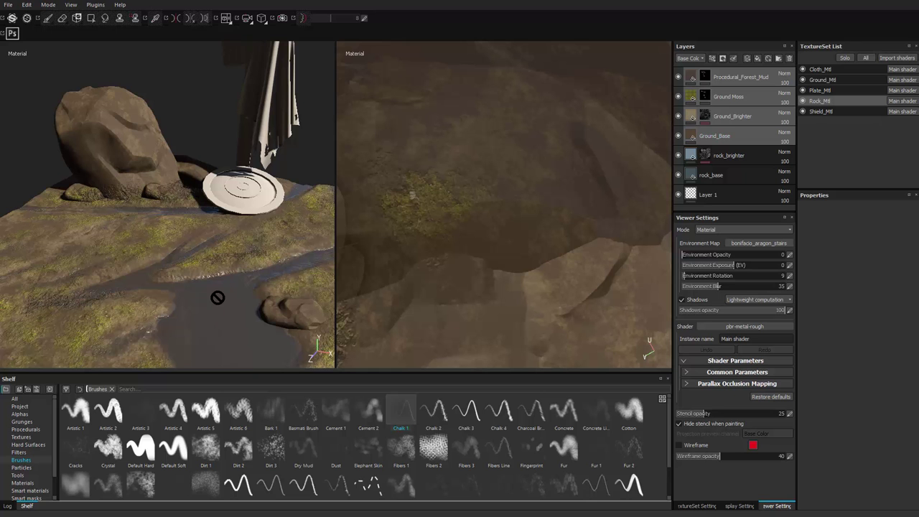
Group the four pasted ground layers into a folder and rename it Mud.
{"action": "key", "text": "ctrl+g"}
{"action": "mouse_move", "coordinate": [217, 298]}
{"action": "left_mouse_down", "text": "alt"}
{"action": "mouse_move", "coordinate": [247, 305]}
{"action": "mouse_move", "coordinate": [233, 295]}
{"action": "left_mouse_up", "text": "alt"}
{"action": "scroll", "coordinate": [217, 297], "scroll_direction": "up", "scroll_amount": 3}
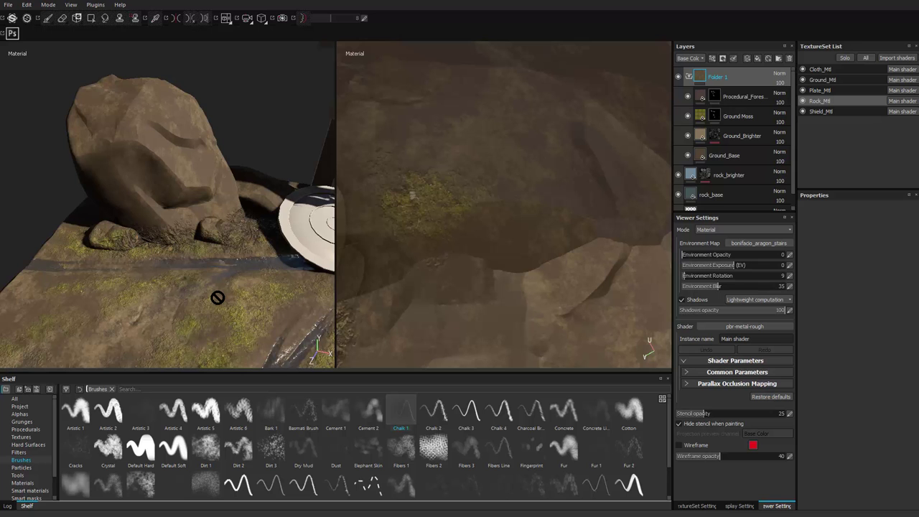
{"action": "double_click", "coordinate": [718, 77]}
{"action": "key", "text": "Return"}
Add a black mask to the Mud folder.
{"action": "scroll", "coordinate": [218, 297], "scroll_direction": "up", "scroll_amount": 3}
{"action": "mouse_move", "coordinate": [217, 298]}
{"action": "left_mouse_down", "text": "alt"}
{"action": "mouse_move", "coordinate": [221, 276]}
{"action": "mouse_move", "coordinate": [234, 272]}
{"action": "mouse_move", "coordinate": [241, 278]}
{"action": "mouse_move", "coordinate": [218, 297]}
{"action": "left_mouse_up", "text": "alt"}
{"action": "right_click", "coordinate": [700, 77]}
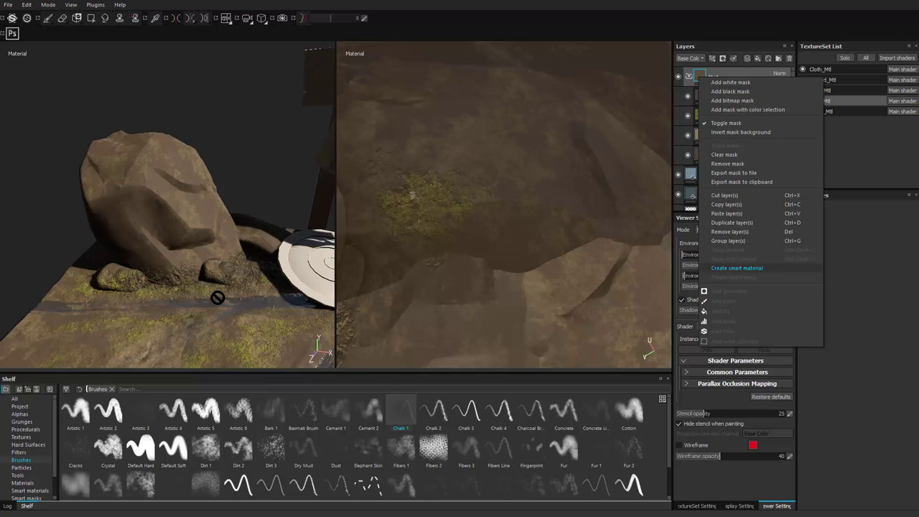
{"action": "left_click", "coordinate": [731, 92]}
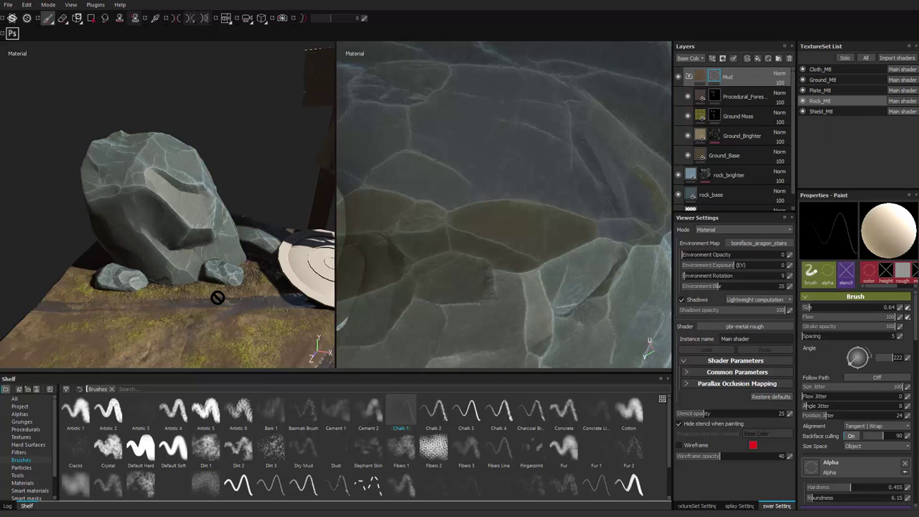
Apply the Ground Dirt smart mask to the Mud folder and check the mud around the boulder's base.
{"action": "left_click_drag", "start_coordinate": [55, 438], "coordinate": [54, 459]}
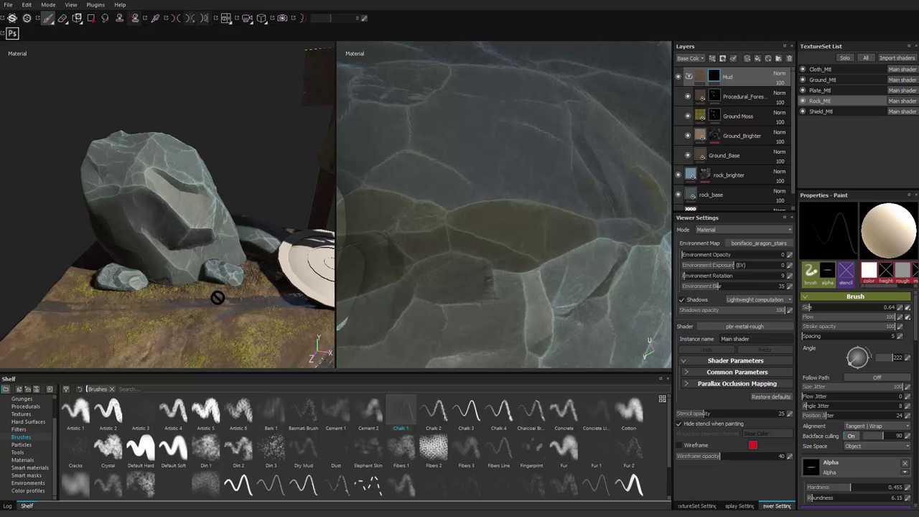
{"action": "left_click", "coordinate": [27, 476]}
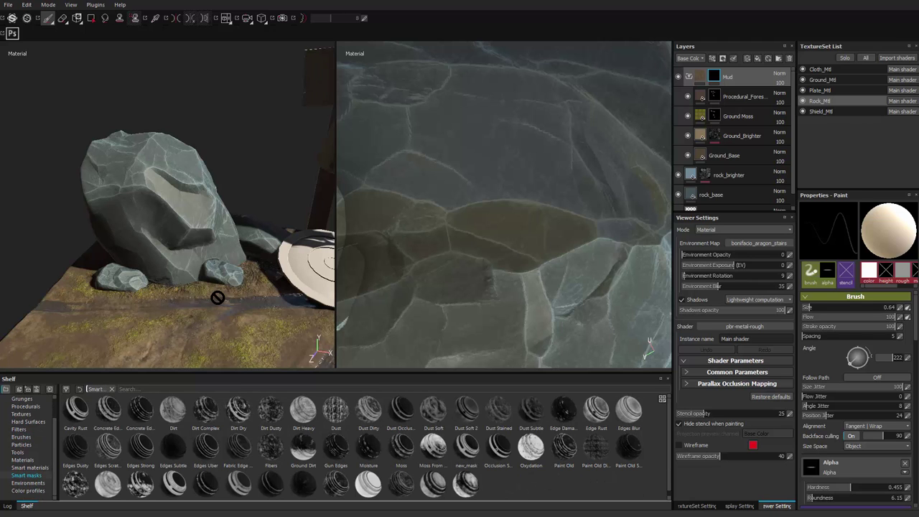
{"action": "mouse_move", "coordinate": [303, 447]}
{"action": "left_mouse_down"}
{"action": "mouse_move", "coordinate": [729, 136]}
{"action": "mouse_move", "coordinate": [725, 77]}
{"action": "left_mouse_up"}
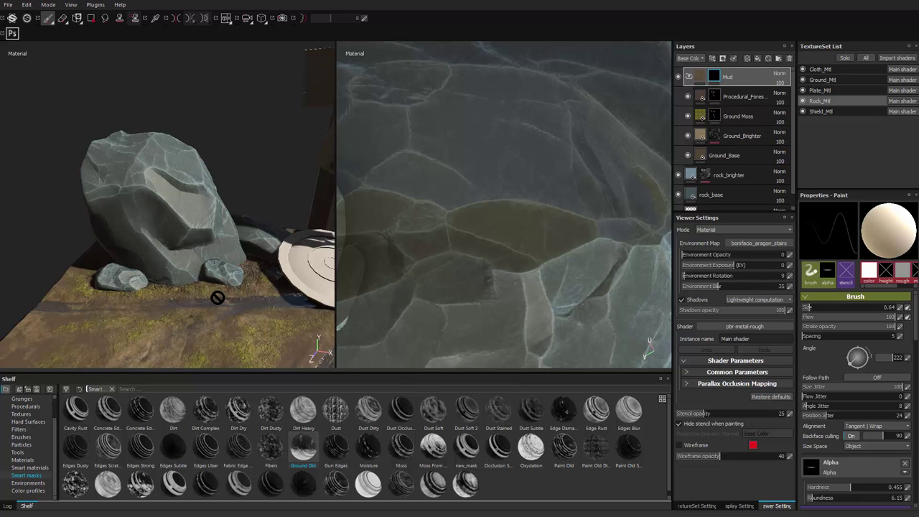
{"action": "middle_click_drag", "start_coordinate": [217, 298], "coordinate": [217, 237], "text": "alt"}
{"action": "right_click_drag", "start_coordinate": [168, 288], "coordinate": [237, 287], "text": "alt"}
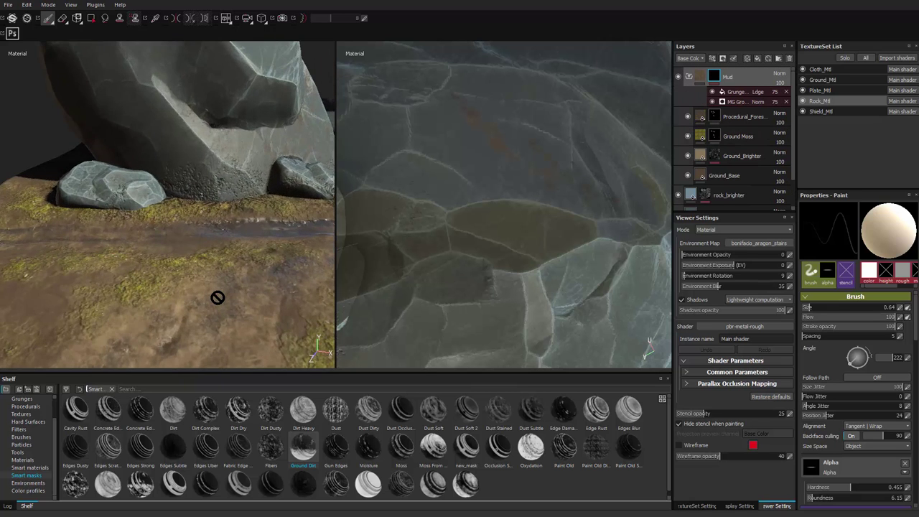
{"action": "middle_click_drag", "start_coordinate": [218, 259], "coordinate": [218, 297], "text": "alt"}
{"action": "right_click_drag", "start_coordinate": [218, 297], "coordinate": [252, 298], "text": "alt"}
{"action": "middle_click_drag", "start_coordinate": [252, 297], "coordinate": [214, 300], "text": "alt"}
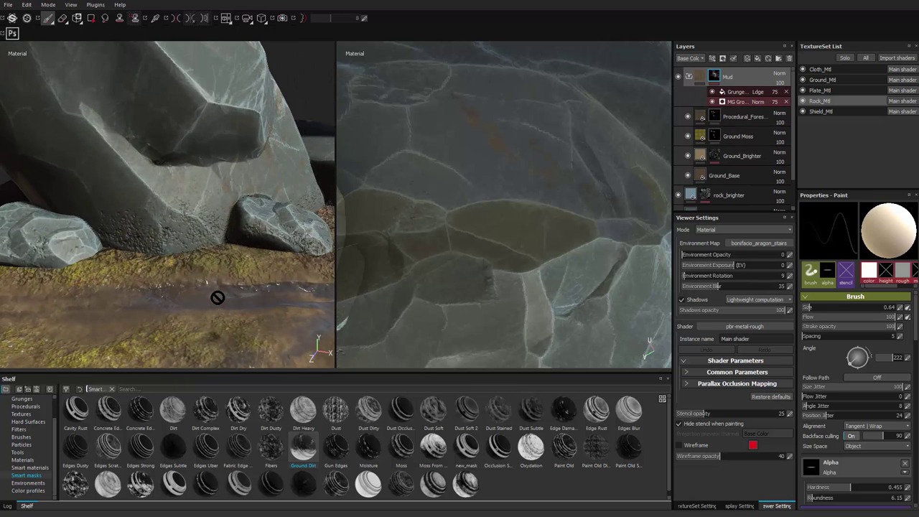
Tune the Mud mask's MG Ground Dirt generator to Level 0.95, Contrast 0.62 and Dirt Height 0.36, checking the coverage on the rocks.
{"action": "left_click", "coordinate": [738, 102]}
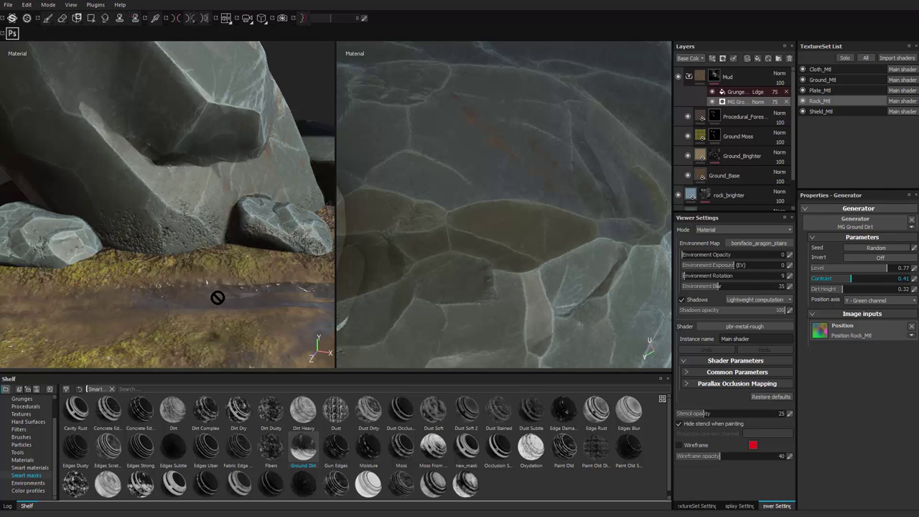
{"action": "left_click_drag", "start_coordinate": [849, 289], "coordinate": [872, 290]}
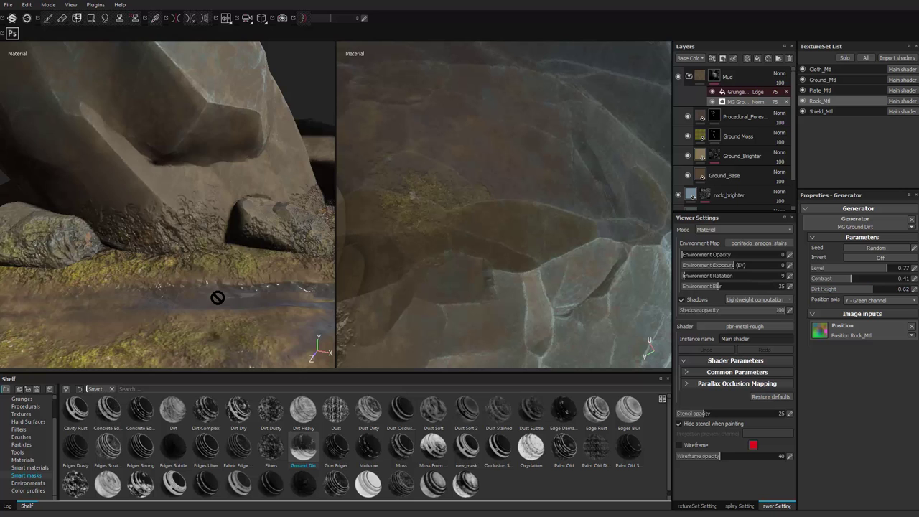
{"action": "scroll", "coordinate": [218, 297], "scroll_direction": "down", "scroll_amount": 5}
{"action": "middle_click_drag", "start_coordinate": [217, 297], "coordinate": [230, 336], "text": "alt"}
{"action": "scroll", "coordinate": [218, 298], "scroll_direction": "down", "scroll_amount": 6}
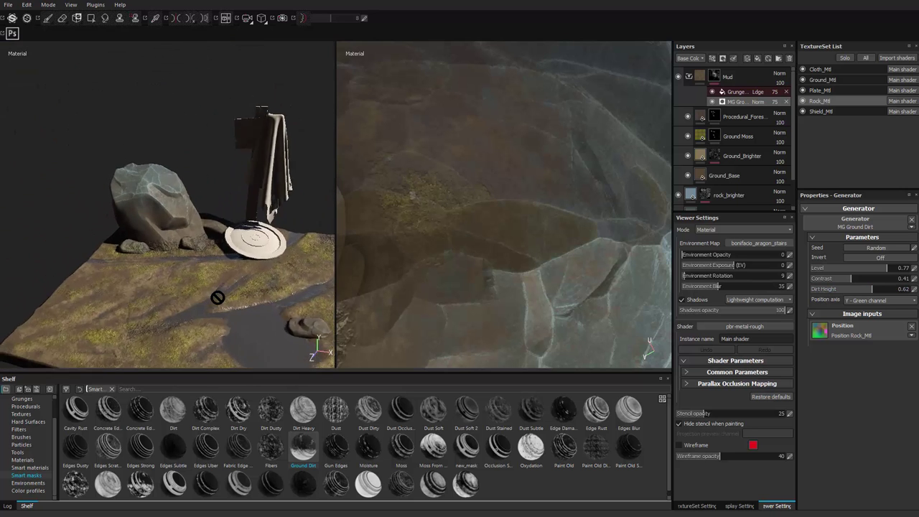
{"action": "left_click_drag", "start_coordinate": [217, 298], "coordinate": [218, 312], "text": "alt"}
{"action": "scroll", "coordinate": [218, 297], "scroll_direction": "up", "scroll_amount": 6}
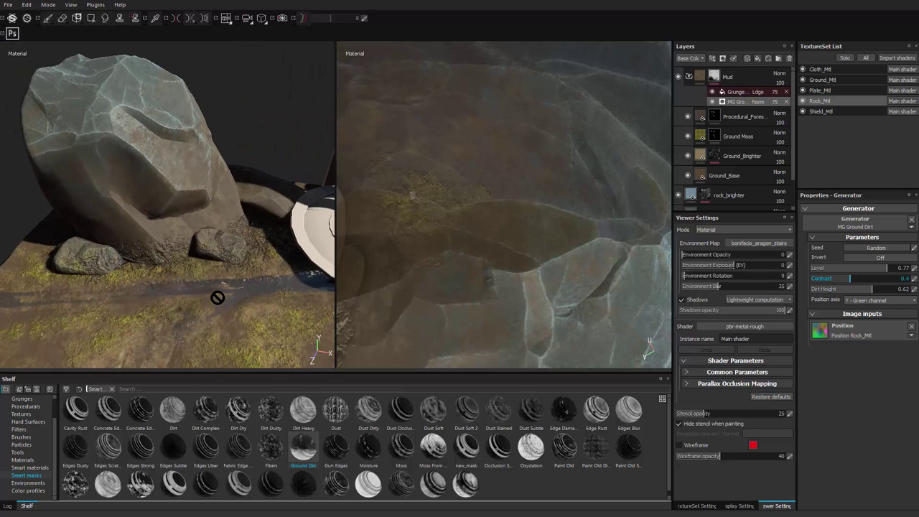
{"action": "mouse_move", "coordinate": [875, 279]}
{"action": "left_mouse_down"}
{"action": "mouse_move", "coordinate": [854, 290]}
{"action": "mouse_move", "coordinate": [866, 268]}
{"action": "mouse_move", "coordinate": [907, 268]}
{"action": "left_mouse_up"}
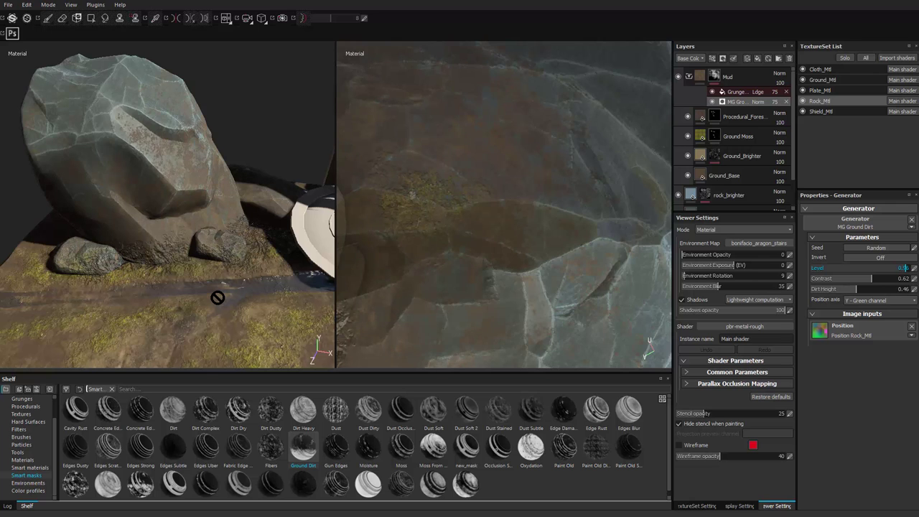
{"action": "left_click_drag", "start_coordinate": [856, 289], "coordinate": [849, 289]}
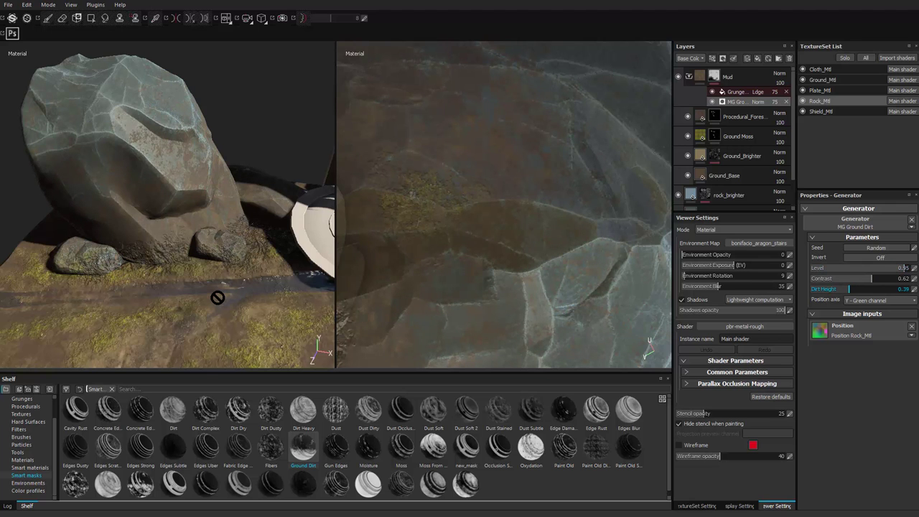
{"action": "mouse_move", "coordinate": [217, 297]}
{"action": "left_mouse_down", "text": "alt"}
{"action": "mouse_move", "coordinate": [193, 295]}
{"action": "mouse_move", "coordinate": [147, 316]}
{"action": "mouse_move", "coordinate": [197, 299]}
{"action": "left_mouse_up", "text": "alt"}
{"action": "right_click_drag", "start_coordinate": [197, 298], "coordinate": [287, 297], "text": "alt"}
{"action": "middle_click_drag", "start_coordinate": [217, 297], "coordinate": [244, 339], "text": "alt"}
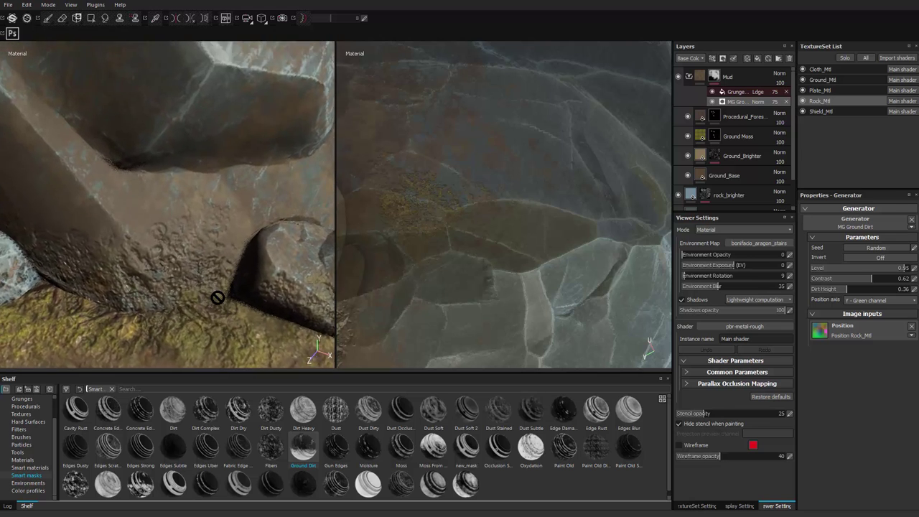
{"action": "left_click_drag", "start_coordinate": [218, 297], "coordinate": [218, 298], "text": "alt"}
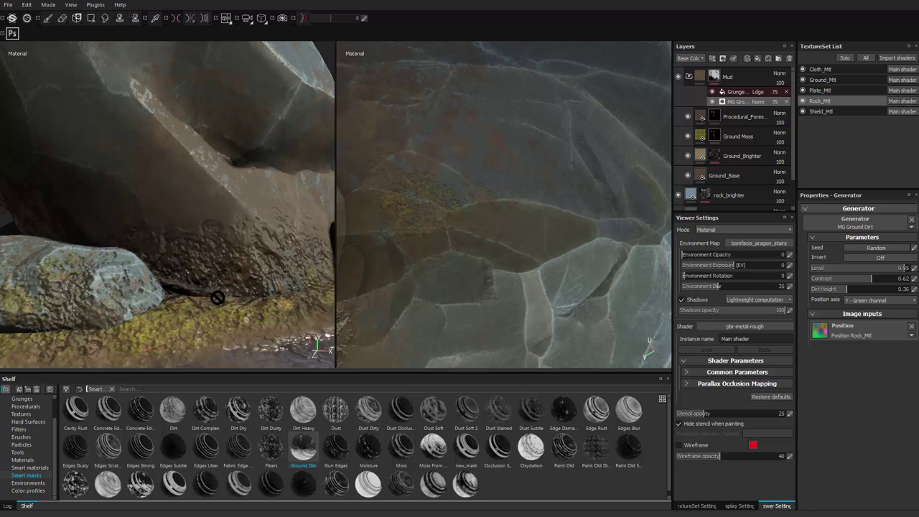
Add a paint effect above the grunge fill in the Mud folder's mask.
{"action": "left_click", "coordinate": [714, 76]}
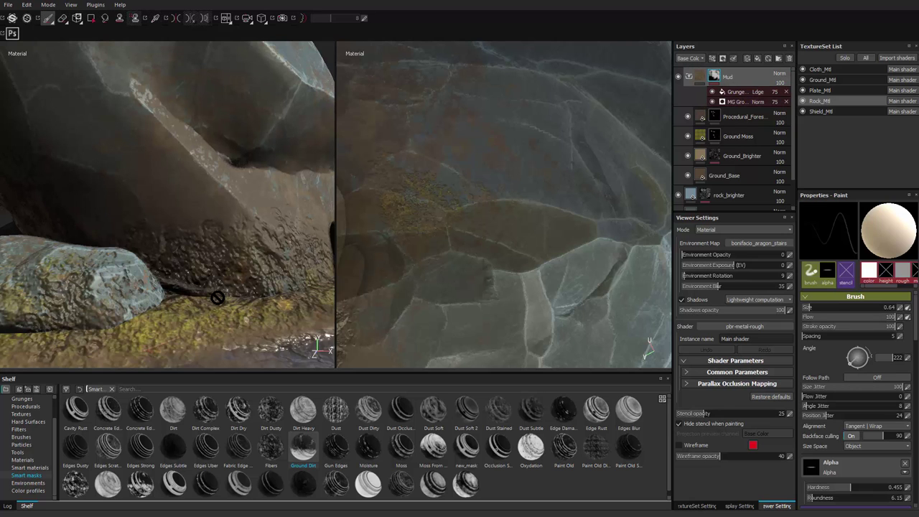
{"action": "right_click", "coordinate": [718, 74]}
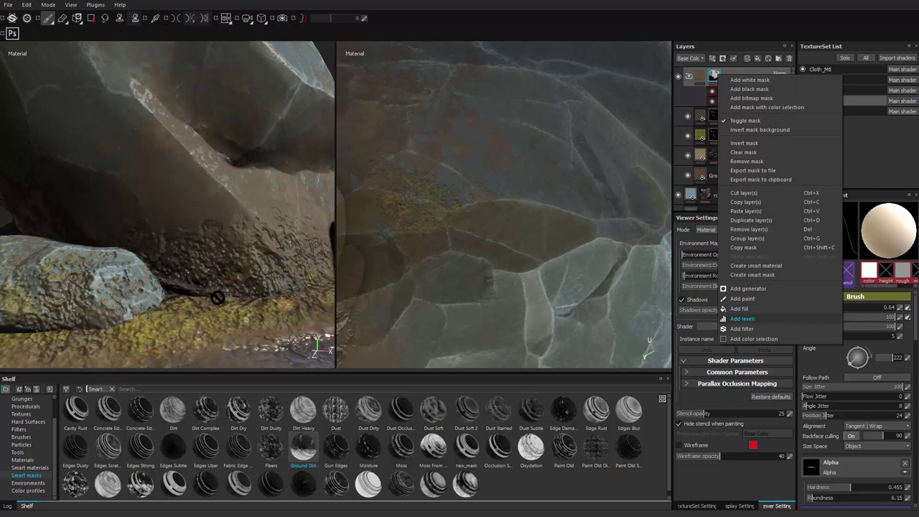
{"action": "left_click", "coordinate": [743, 299]}
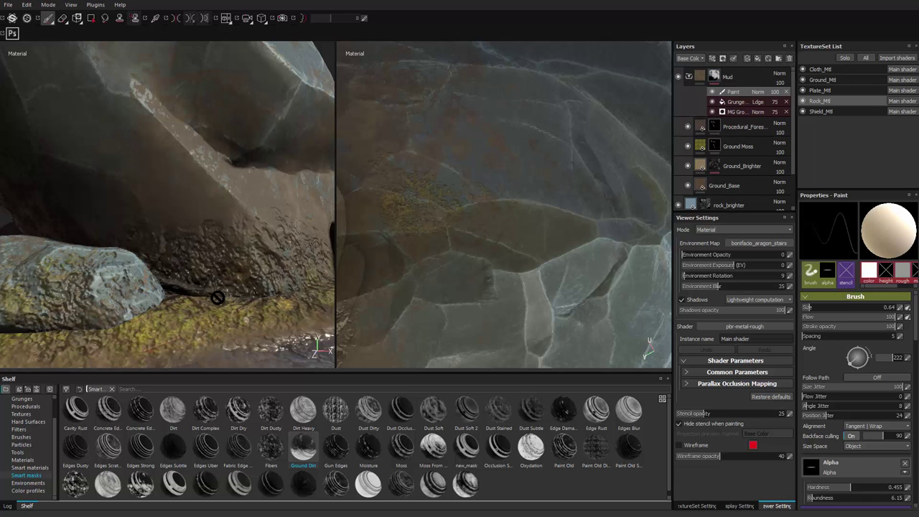
Choose a textured brush at size 1.8, isolate the rocks and paint mud where the outer small rock meets the boulder.
{"action": "left_click_drag", "start_coordinate": [218, 297], "coordinate": [267, 286], "text": "alt"}
{"action": "left_click", "coordinate": [21, 437]}
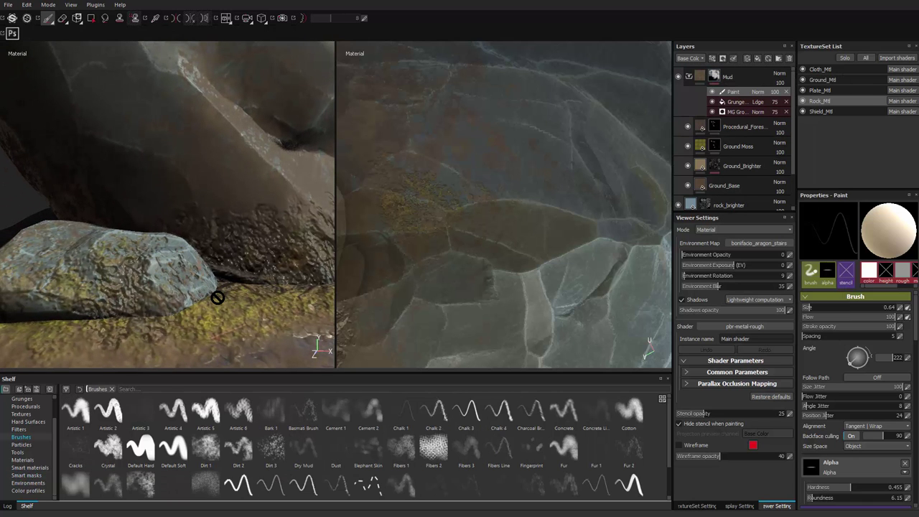
{"action": "left_click", "coordinate": [141, 485]}
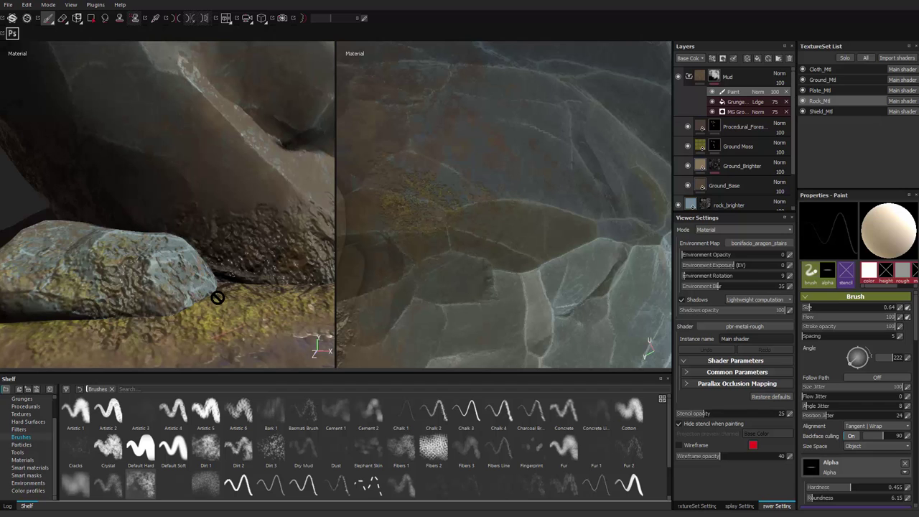
{"action": "left_click", "coordinate": [303, 18]}
{"action": "right_click_drag", "start_coordinate": [232, 273], "coordinate": [248, 273], "text": "ctrl"}
{"action": "key", "text": "alt+q"}
{"action": "left_click_drag", "start_coordinate": [215, 282], "coordinate": [200, 301]}
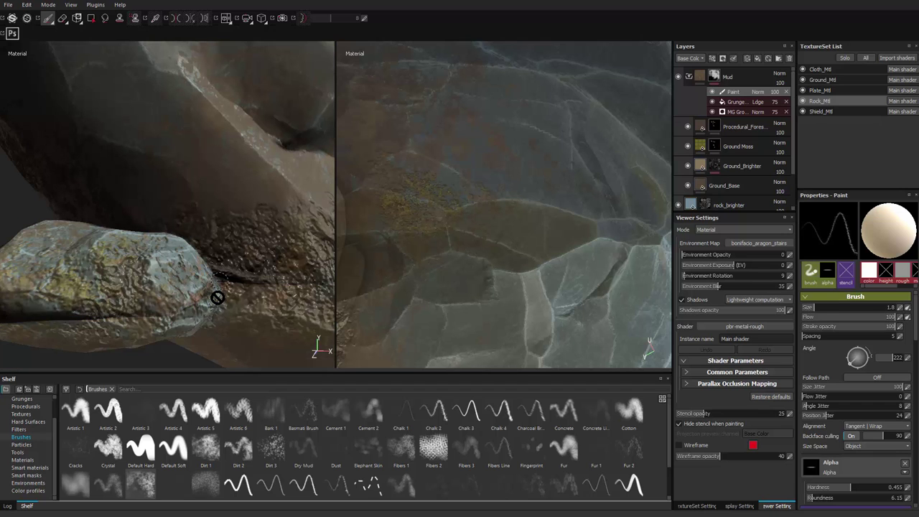
Enlarge the brush to 4.84 and paint more mud over the outer small rock and the boulder's base.
{"action": "key", "text": "alt+q"}
{"action": "right_click_drag", "start_coordinate": [191, 299], "coordinate": [212, 298], "text": "ctrl"}
{"action": "key", "text": "d"}
{"action": "key", "text": "alt+q"}
{"action": "left_click_drag", "start_coordinate": [197, 270], "coordinate": [172, 287]}
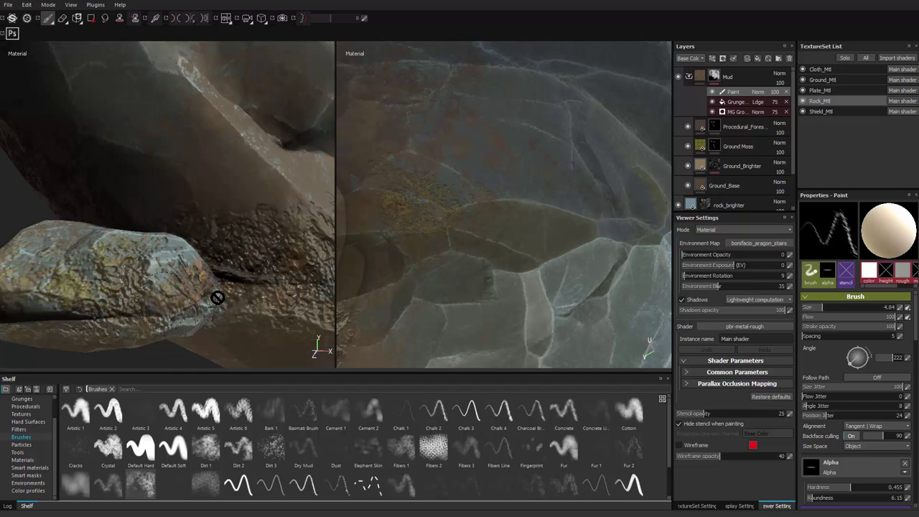
{"action": "key", "text": "alt+q"}
{"action": "left_click_drag", "start_coordinate": [115, 307], "coordinate": [147, 334], "text": "alt"}
{"action": "key", "text": "alt+q"}
{"action": "mouse_move", "coordinate": [184, 267]}
{"action": "left_mouse_down"}
{"action": "mouse_move", "coordinate": [218, 268]}
{"action": "mouse_move", "coordinate": [121, 228]}
{"action": "mouse_move", "coordinate": [93, 231]}
{"action": "mouse_move", "coordinate": [35, 270]}
{"action": "left_mouse_up"}
{"action": "key", "text": "alt+q"}
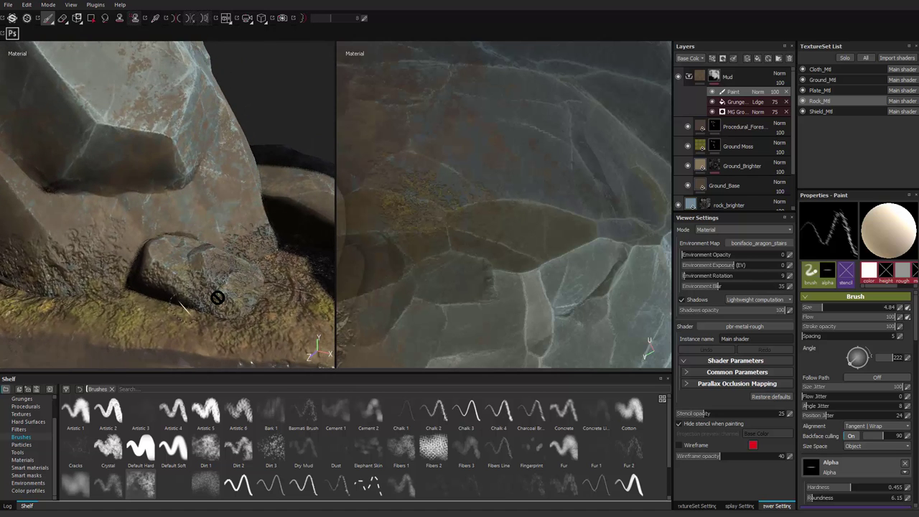
Paint mud onto the second small rock and the boulder base behind it, and set the brush size to 9.01.
{"action": "key", "text": "alt+q"}
{"action": "key", "text": "d"}
{"action": "key", "text": "alt+q"}
{"action": "left_click_drag", "start_coordinate": [251, 300], "coordinate": [243, 311]}
{"action": "key", "text": "alt+q"}
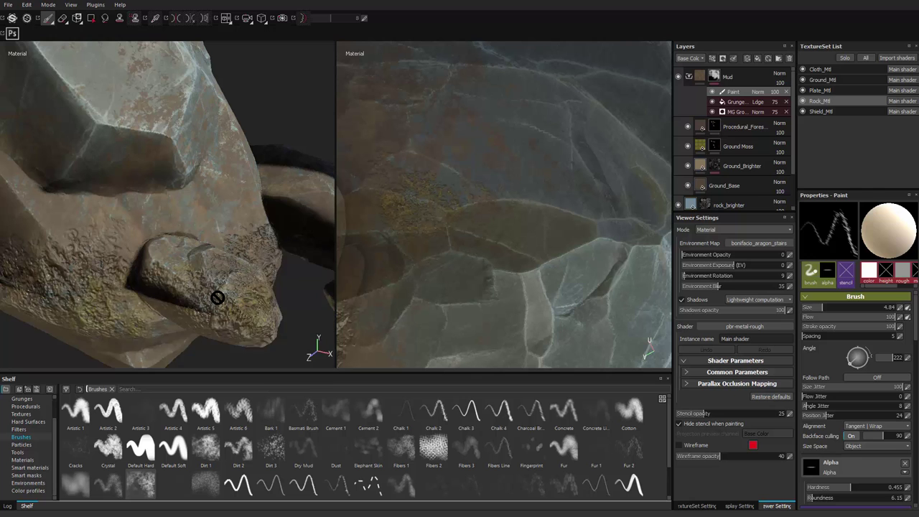
{"action": "left_click_drag", "start_coordinate": [266, 270], "coordinate": [260, 275]}
{"action": "key", "text": "alt+q"}
{"action": "key", "text": "alt+q"}
{"action": "key", "text": "alt+q"}
{"action": "mouse_move", "coordinate": [255, 234]}
{"action": "right_mouse_down", "text": "ctrl"}
{"action": "mouse_move", "coordinate": [274, 233]}
{"action": "mouse_move", "coordinate": [117, 300]}
{"action": "mouse_move", "coordinate": [48, 302]}
{"action": "right_mouse_up", "text": "ctrl"}
{"action": "key", "text": "alt+q"}
{"action": "key", "text": "alt+q"}
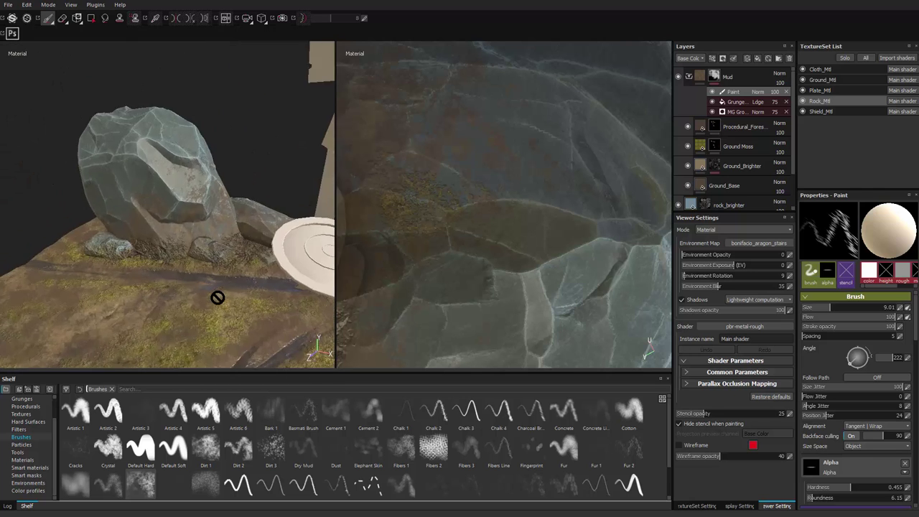
Rotate the environment lighting and examine how the mud blends around the boulder's base.
{"action": "mouse_move", "coordinate": [48, 302]}
{"action": "left_mouse_down", "text": "alt"}
{"action": "mouse_move", "coordinate": [206, 326]}
{"action": "mouse_move", "coordinate": [93, 316]}
{"action": "left_mouse_up", "text": "alt"}
{"action": "right_click_drag", "start_coordinate": [94, 316], "coordinate": [166, 309], "text": "shift"}
{"action": "left_click_drag", "start_coordinate": [166, 309], "coordinate": [228, 305], "text": "alt"}
{"action": "right_click_drag", "start_coordinate": [228, 305], "coordinate": [173, 224], "text": "alt"}
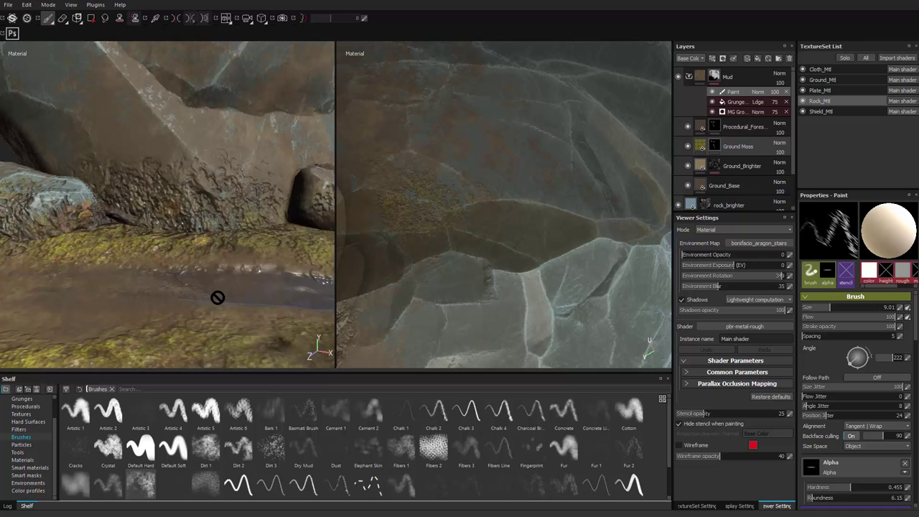
Erase forest mud along the boulder's base in Rock_Mtl's Procedural_Forest_Mud mask using the Dirt 1 brush in black at size 20.
{"action": "left_click", "coordinate": [714, 146]}
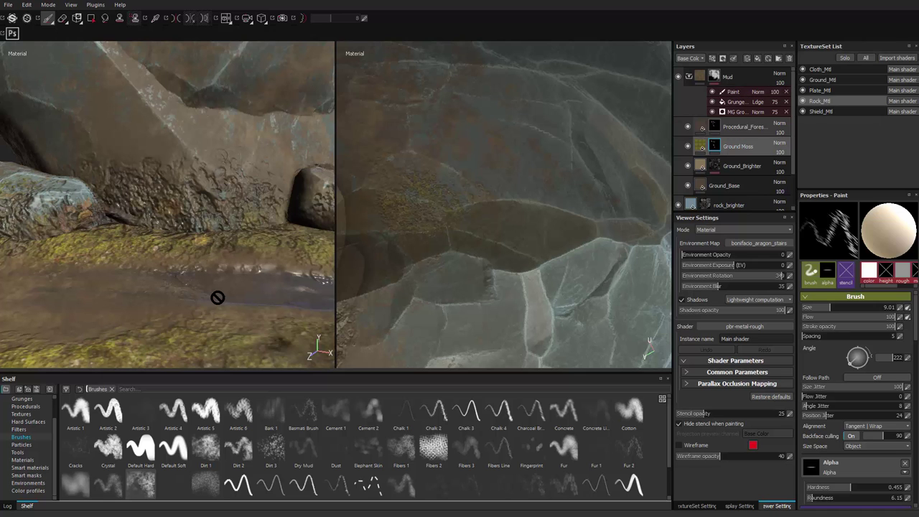
{"action": "left_click", "coordinate": [714, 126]}
{"action": "mouse_move", "coordinate": [181, 210]}
{"action": "left_mouse_down"}
{"action": "mouse_move", "coordinate": [229, 213]}
{"action": "mouse_move", "coordinate": [166, 196]}
{"action": "mouse_move", "coordinate": [147, 213]}
{"action": "mouse_move", "coordinate": [188, 204]}
{"action": "mouse_move", "coordinate": [179, 201]}
{"action": "left_mouse_up"}
{"action": "key", "text": "x"}
{"action": "left_click", "coordinate": [205, 449]}
{"action": "right_click_drag", "start_coordinate": [218, 209], "coordinate": [180, 208], "text": "alt"}
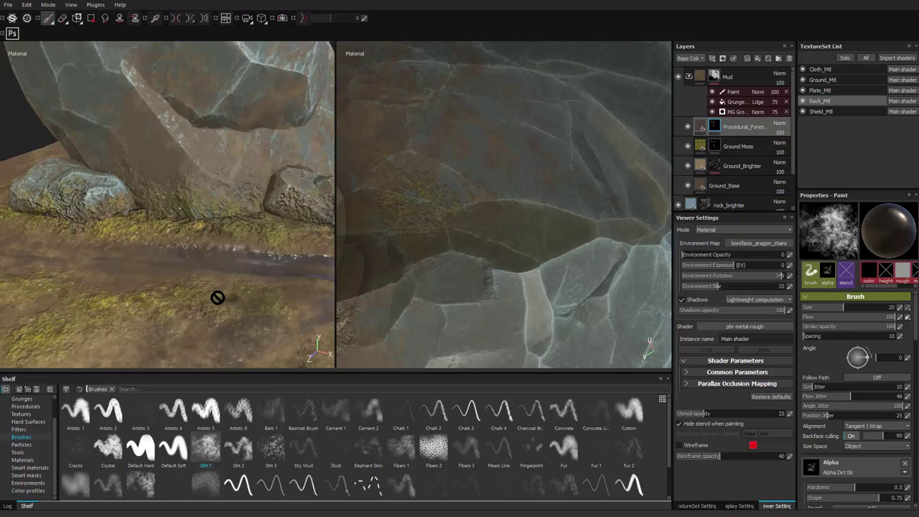
{"action": "left_click_drag", "start_coordinate": [216, 216], "coordinate": [314, 229], "text": "alt"}
{"action": "middle_click_drag", "start_coordinate": [291, 207], "coordinate": [187, 220], "text": "alt"}
{"action": "mouse_move", "coordinate": [187, 220]}
{"action": "left_mouse_down"}
{"action": "mouse_move", "coordinate": [169, 233]}
{"action": "mouse_move", "coordinate": [235, 218]}
{"action": "mouse_move", "coordinate": [228, 233]}
{"action": "mouse_move", "coordinate": [287, 183]}
{"action": "left_mouse_up"}
Adjust the moss around the second small rock in Rock_Mtl's Ground Moss mask with the brush at size 10.35.
{"action": "left_click", "coordinate": [714, 145]}
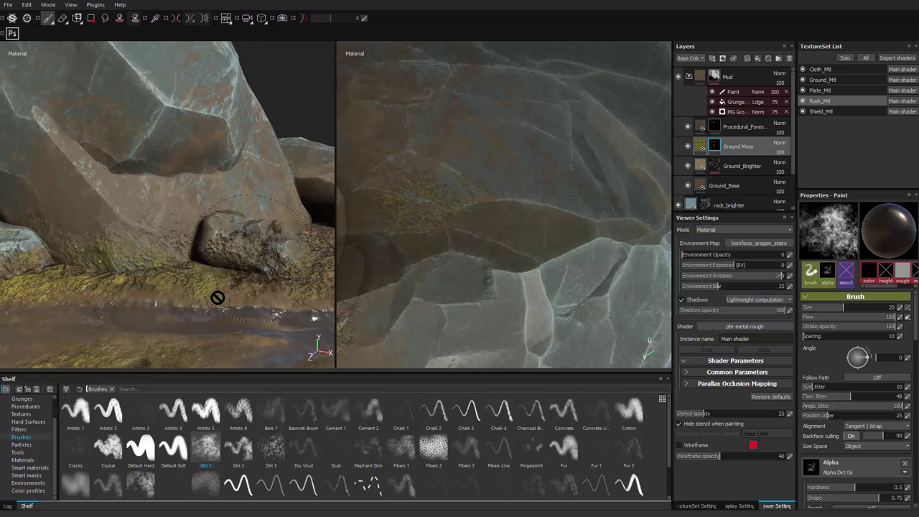
{"action": "right_click_drag", "start_coordinate": [237, 222], "coordinate": [201, 222], "text": "ctrl"}
{"action": "mouse_move", "coordinate": [237, 215]}
{"action": "left_mouse_down", "text": "alt"}
{"action": "mouse_move", "coordinate": [192, 228]}
{"action": "mouse_move", "coordinate": [245, 228]}
{"action": "mouse_move", "coordinate": [230, 277]}
{"action": "mouse_move", "coordinate": [219, 280]}
{"action": "left_mouse_up", "text": "alt"}
{"action": "key", "text": "x"}
{"action": "left_click_drag", "start_coordinate": [168, 320], "coordinate": [106, 310], "text": "alt"}
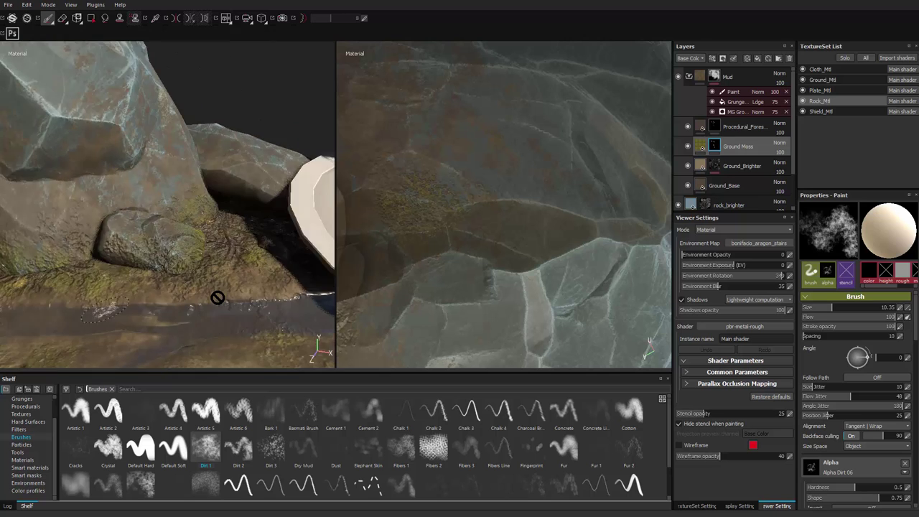
{"action": "middle_click_drag", "start_coordinate": [106, 310], "coordinate": [223, 309], "text": "alt"}
{"action": "mouse_move", "coordinate": [173, 287]}
{"action": "left_mouse_down", "text": "alt"}
{"action": "mouse_move", "coordinate": [223, 277]}
{"action": "mouse_move", "coordinate": [223, 251]}
{"action": "mouse_move", "coordinate": [241, 255]}
{"action": "left_mouse_up", "text": "alt"}
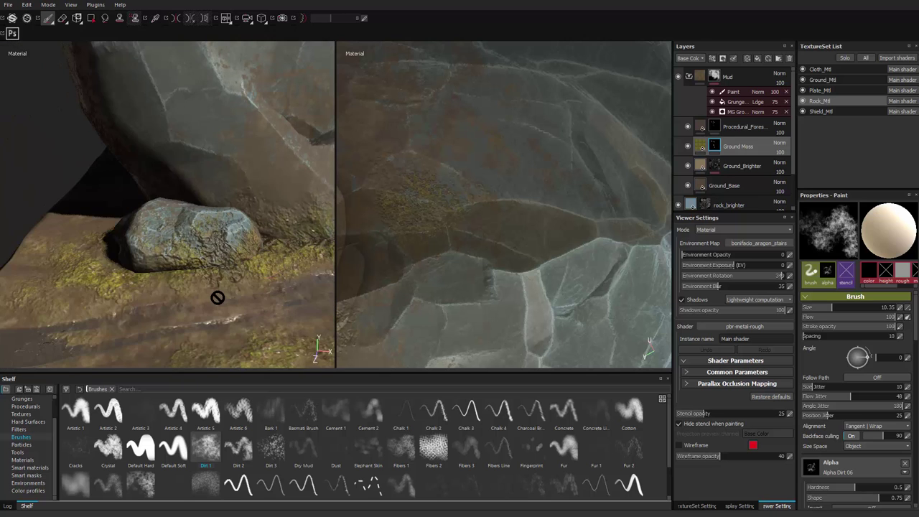
Erase some moss from the outer small rock's base in the Ground Moss mask and undo the last stroke.
{"action": "left_click_drag", "start_coordinate": [155, 257], "coordinate": [145, 255]}
{"action": "right_click_drag", "start_coordinate": [187, 273], "coordinate": [137, 284], "text": "alt"}
{"action": "left_click_drag", "start_coordinate": [137, 283], "coordinate": [151, 291], "text": "alt"}
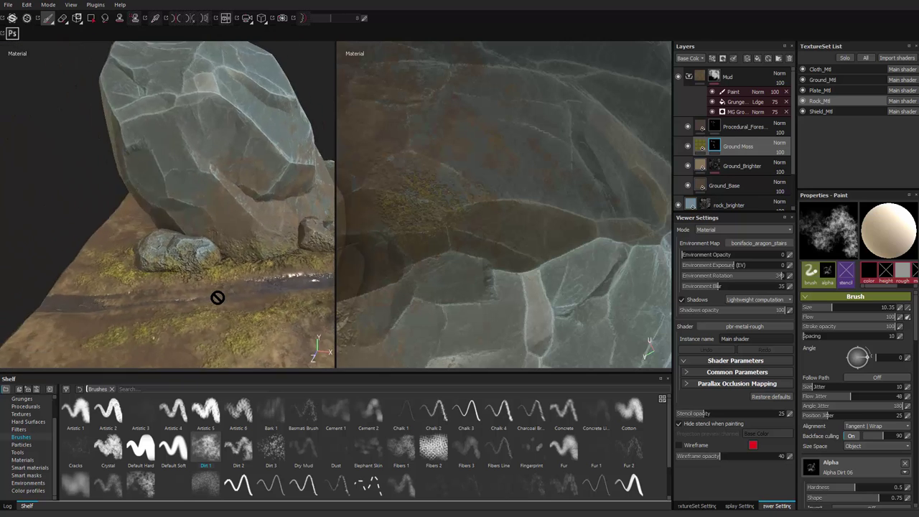
{"action": "middle_click_drag", "start_coordinate": [218, 297], "coordinate": [115, 280], "text": "alt"}
{"action": "right_click_drag", "start_coordinate": [143, 284], "coordinate": [208, 280], "text": "alt"}
{"action": "left_click_drag", "start_coordinate": [187, 281], "coordinate": [218, 298], "text": "alt"}
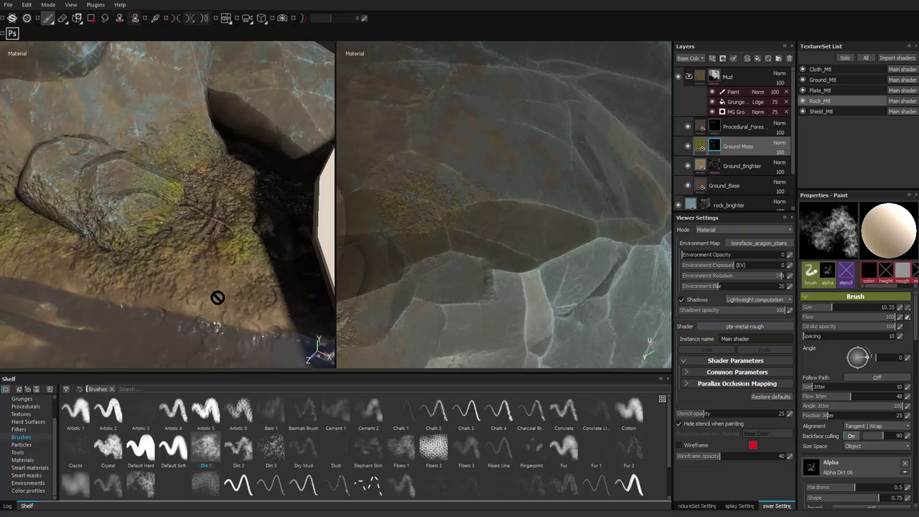
{"action": "key", "text": "x"}
{"action": "right_click_drag", "start_coordinate": [284, 276], "coordinate": [303, 251], "text": "alt"}
{"action": "key", "text": "ctrl+z"}
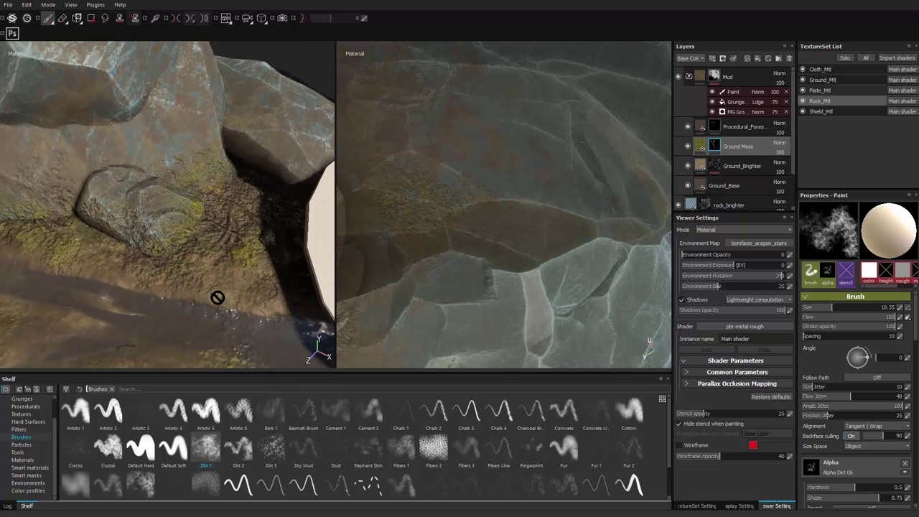
Paint Ground_Mtl's Procedural_Forest_Mud mask on the ground beside the second small rock with the brush at size 5.83.
{"action": "left_click", "coordinate": [826, 79]}
{"action": "left_click", "coordinate": [705, 116]}
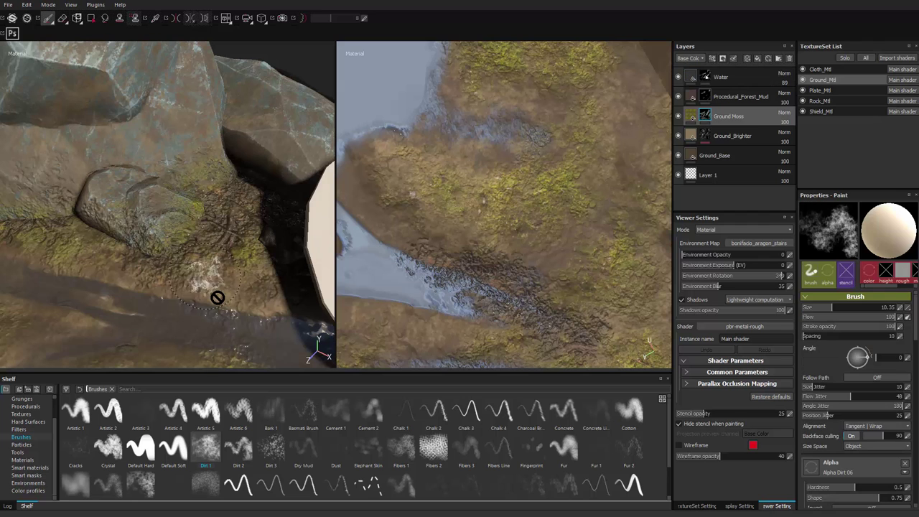
{"action": "left_click", "coordinate": [705, 97]}
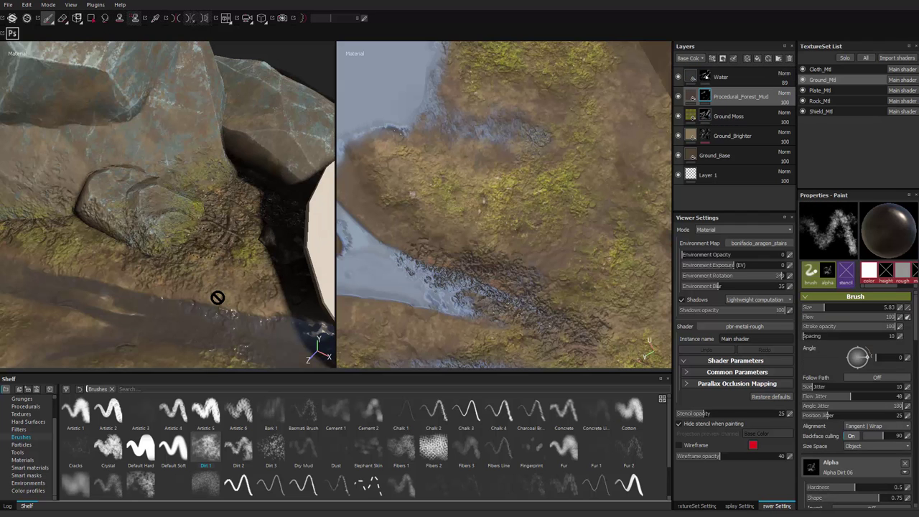
{"action": "key", "text": "alt+q"}
{"action": "key", "text": "alt+q"}
{"action": "key", "text": "alt+q"}
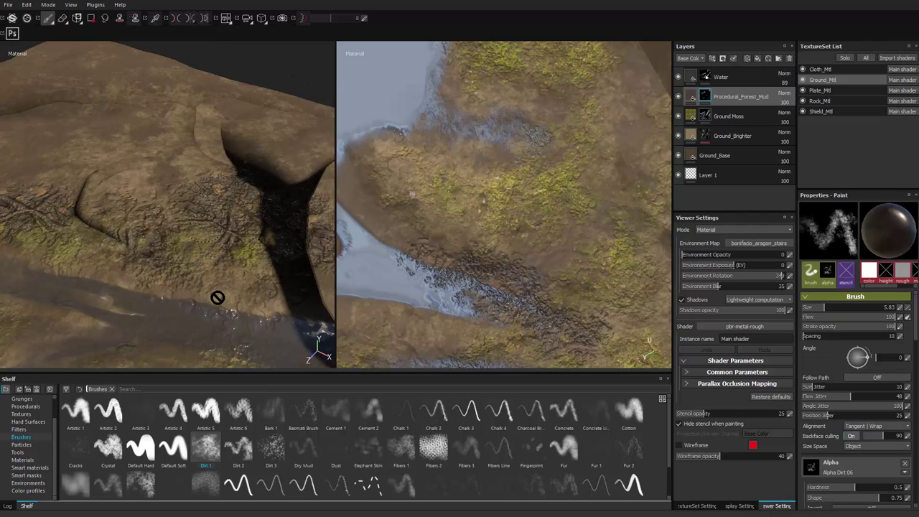
{"action": "key", "text": "alt+q"}
{"action": "key", "text": "alt+q"}
{"action": "key", "text": "alt+q"}
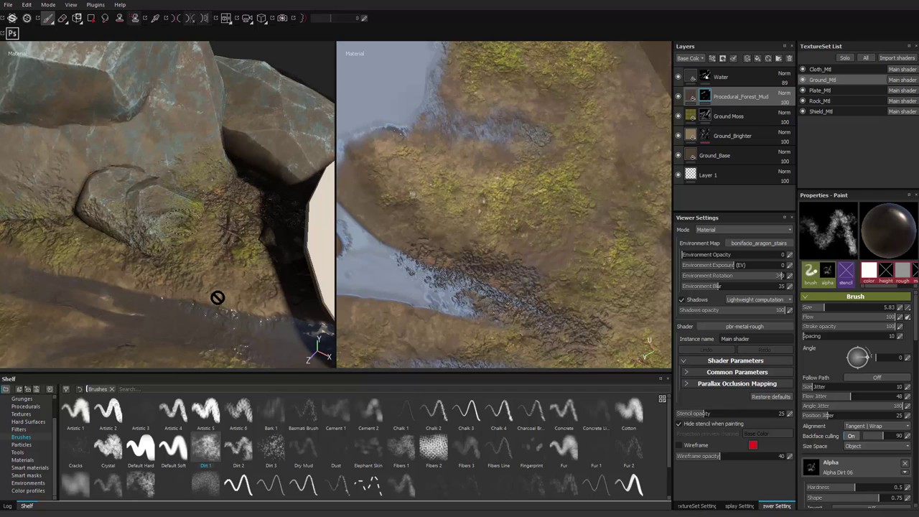
Switch to Rock_Mtl and select the Mud folder's mask to work on the lone rock beside the puddle.
{"action": "left_click_drag", "start_coordinate": [217, 297], "coordinate": [246, 298], "text": "alt"}
{"action": "right_click_drag", "start_coordinate": [217, 297], "coordinate": [110, 298], "text": "alt"}
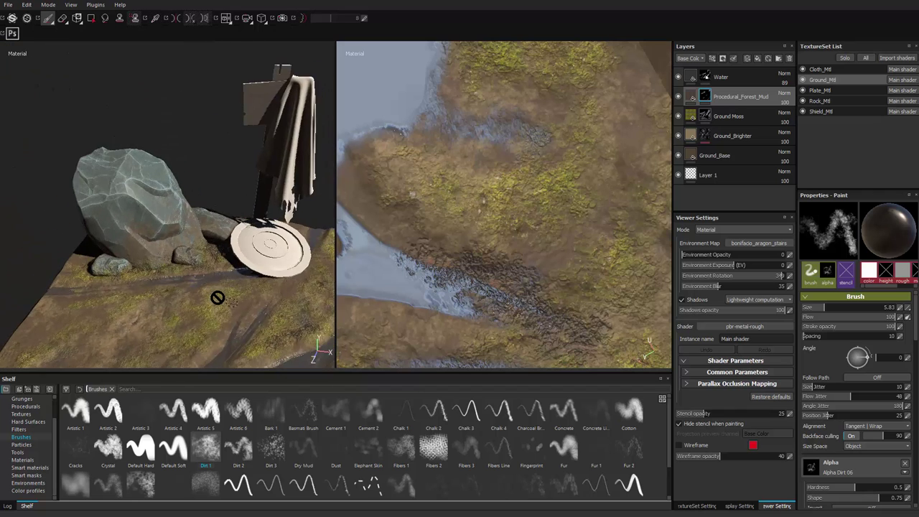
{"action": "middle_click_drag", "start_coordinate": [218, 298], "coordinate": [170, 215], "text": "alt"}
{"action": "left_click_drag", "start_coordinate": [218, 297], "coordinate": [217, 314], "text": "alt"}
{"action": "scroll", "coordinate": [217, 297], "scroll_direction": "up", "scroll_amount": 5}
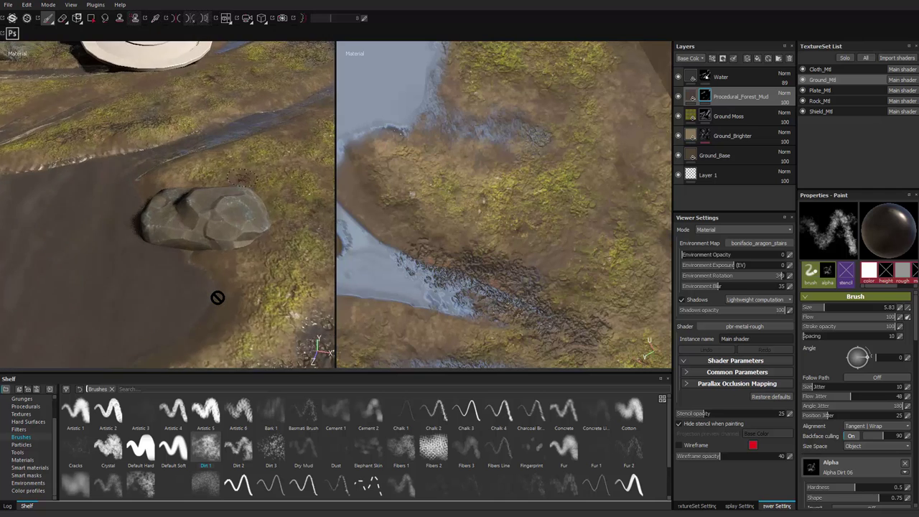
{"action": "key", "text": "x"}
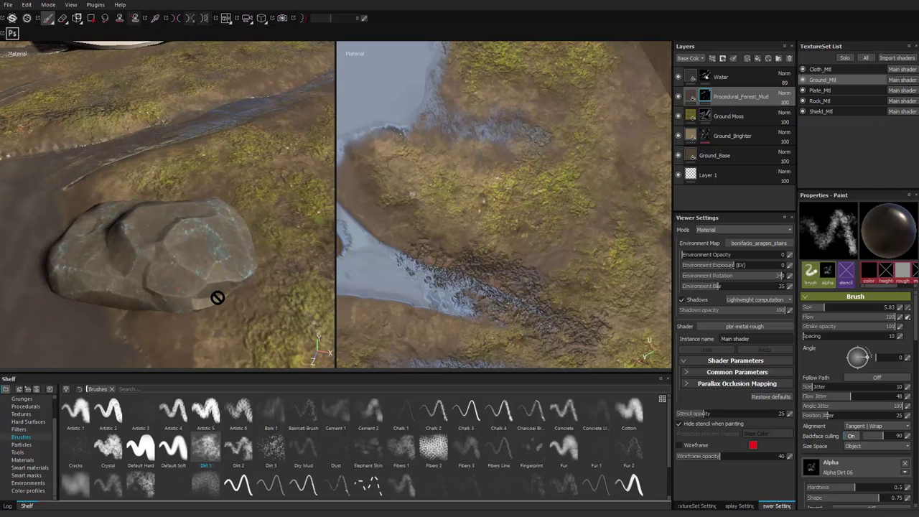
{"action": "left_click", "coordinate": [833, 100]}
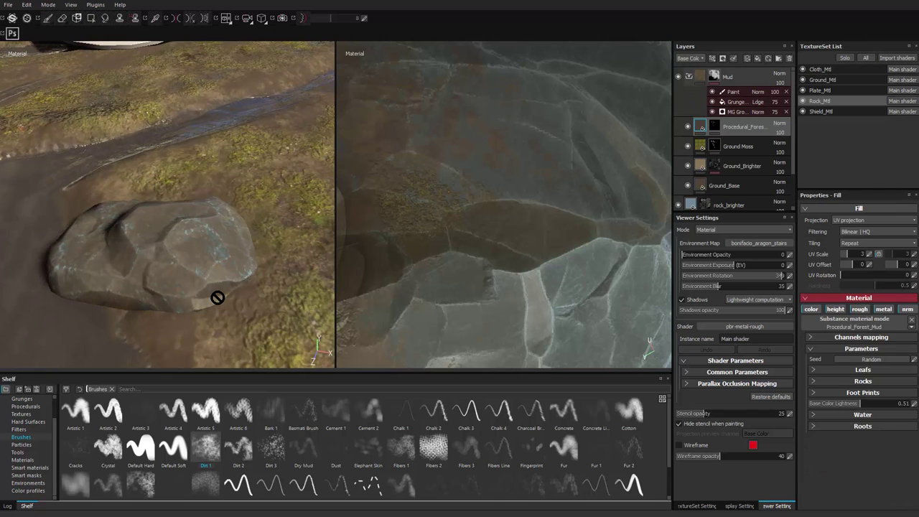
{"action": "left_click", "coordinate": [714, 76]}
Try to paint the lone rock directly in the Mud folder's mask, alternating black and white.
{"action": "key", "text": "alt+q"}
{"action": "key", "text": "alt+q"}
{"action": "key", "text": "x"}
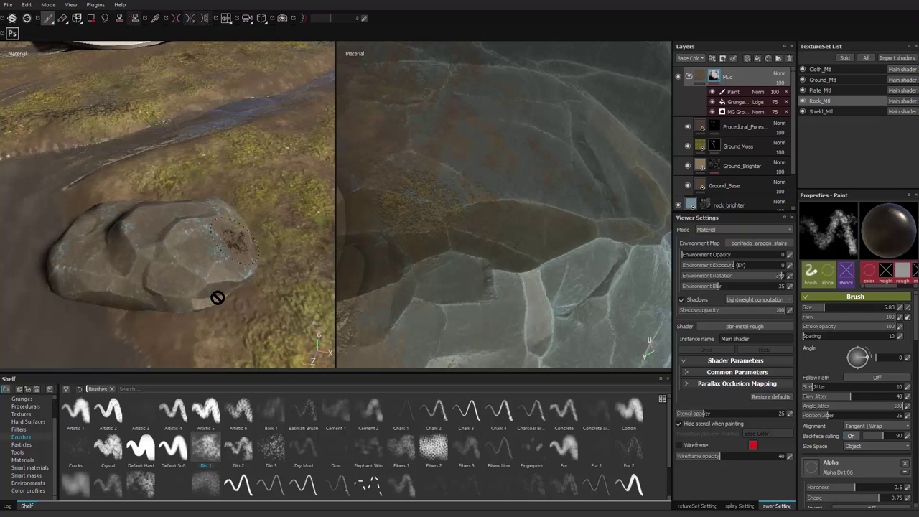
{"action": "key", "text": "x"}
{"action": "key", "text": "alt+q"}
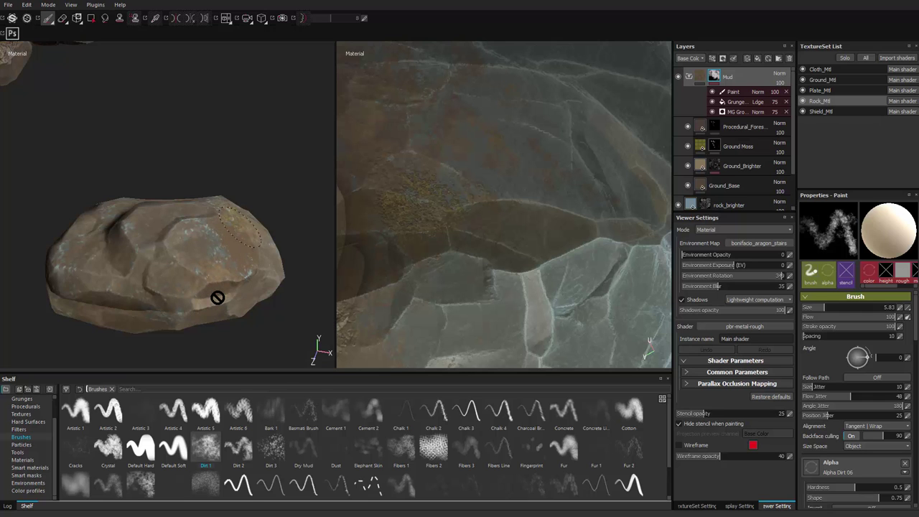
{"action": "key", "text": "alt+q"}
{"action": "key", "text": "alt+q"}
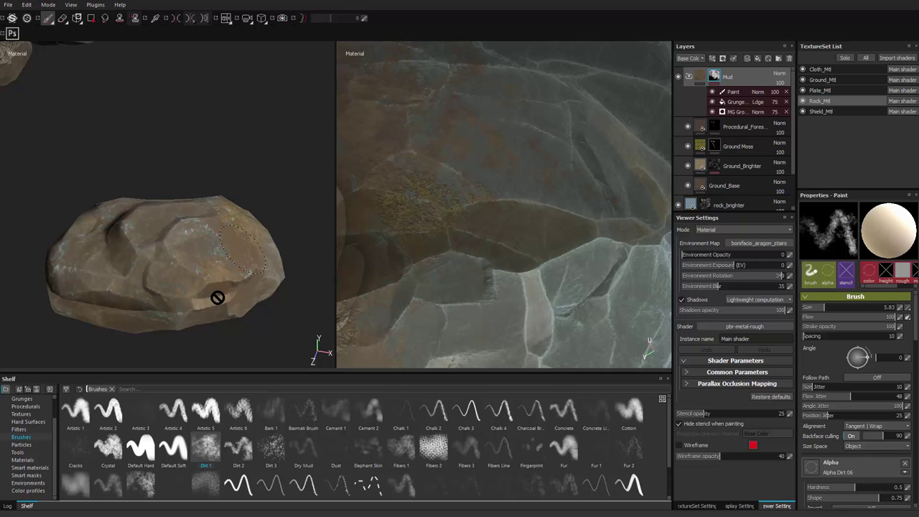
{"action": "key", "text": "alt+q"}
{"action": "key", "text": "x"}
{"action": "key", "text": "alt+q"}
{"action": "key", "text": "alt+q"}
{"action": "key", "text": "alt+q"}
{"action": "key", "text": "alt+q"}
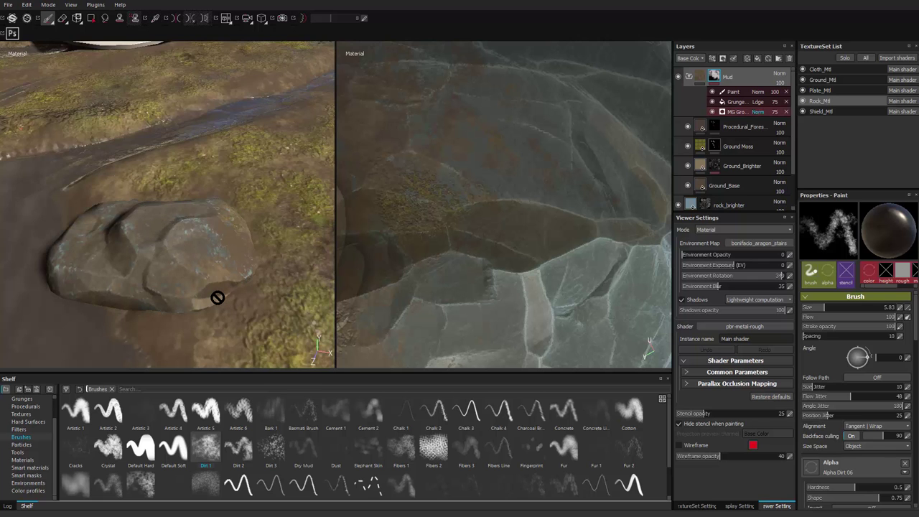
Erase mud from the lone rock's upper faces in the Mud mask's Paint effect with the Dirt 1 brush in black.
{"action": "key", "text": "alt+q"}
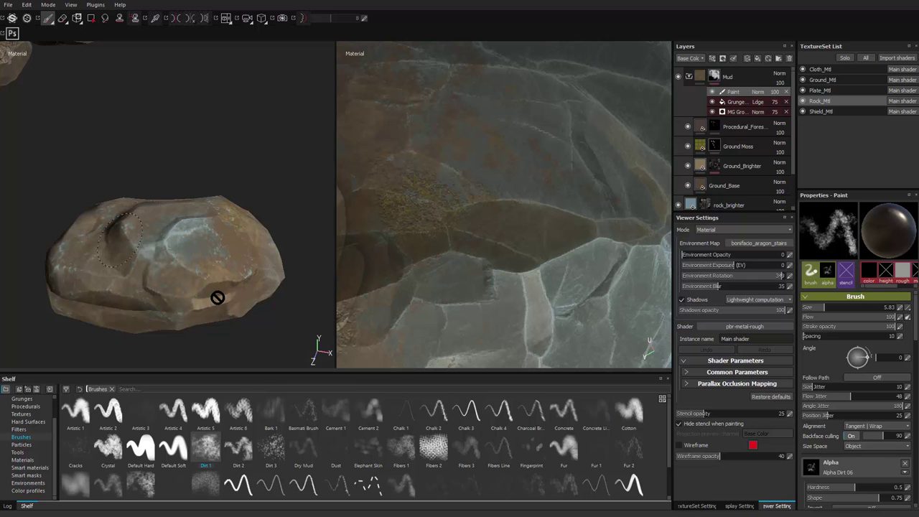
{"action": "key", "text": "alt+q"}
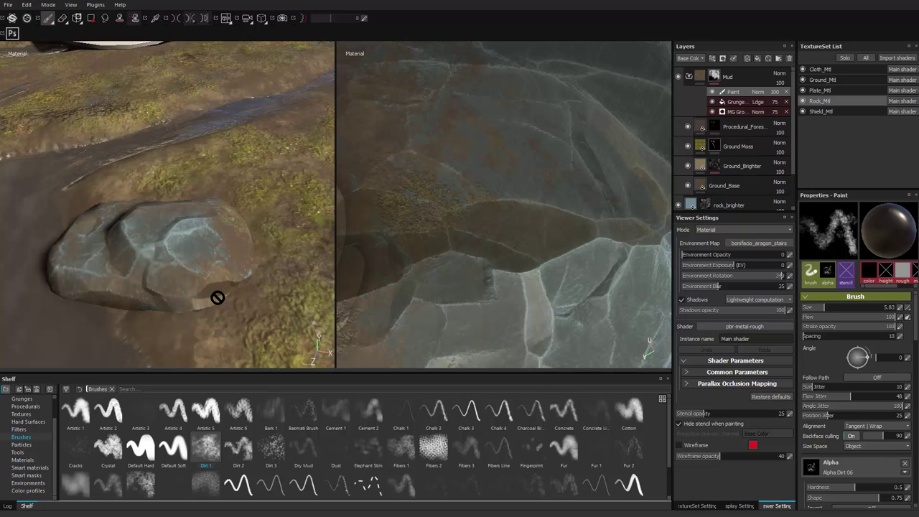
{"action": "key", "text": "alt+q"}
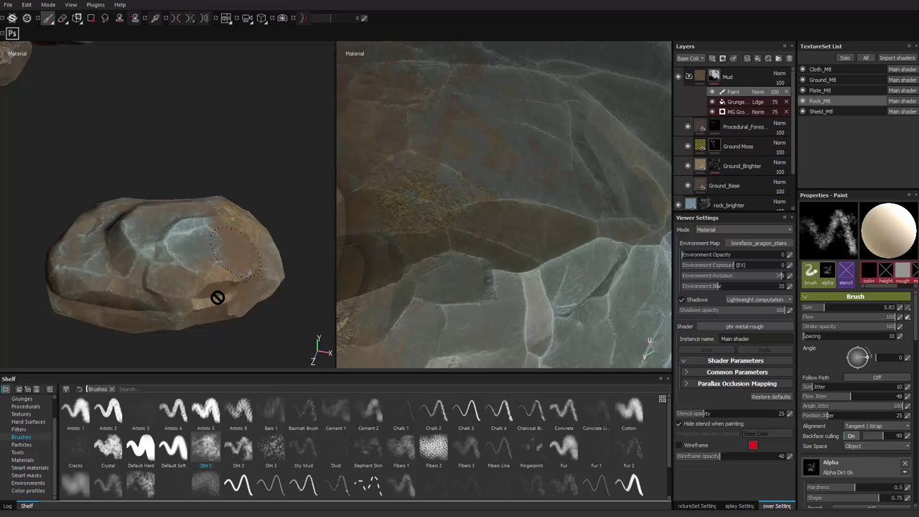
{"action": "key", "text": "alt+q"}
Paint moss on the lone rock's grassy side in the Ground Moss mask with the Dirt 1 brush in white at size 5.83.
{"action": "left_click", "coordinate": [714, 146]}
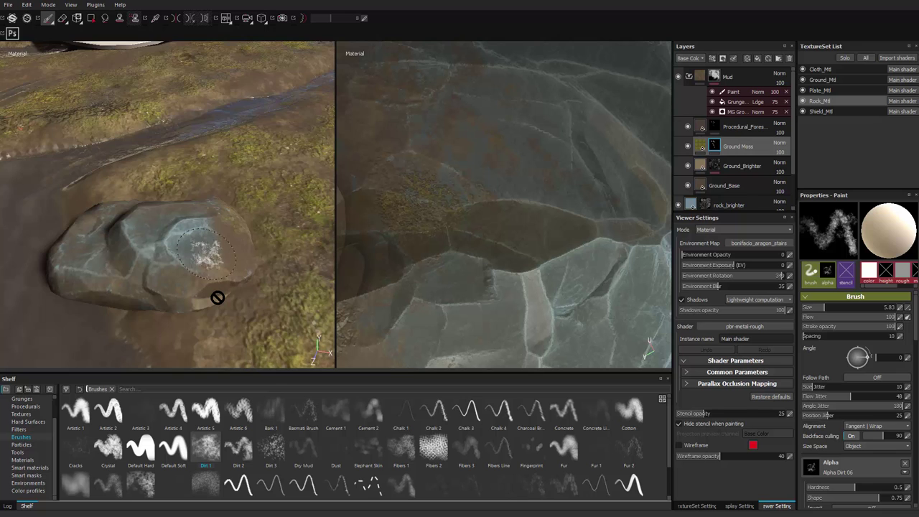
{"action": "key", "text": "alt+q"}
{"action": "key", "text": "alt+q"}
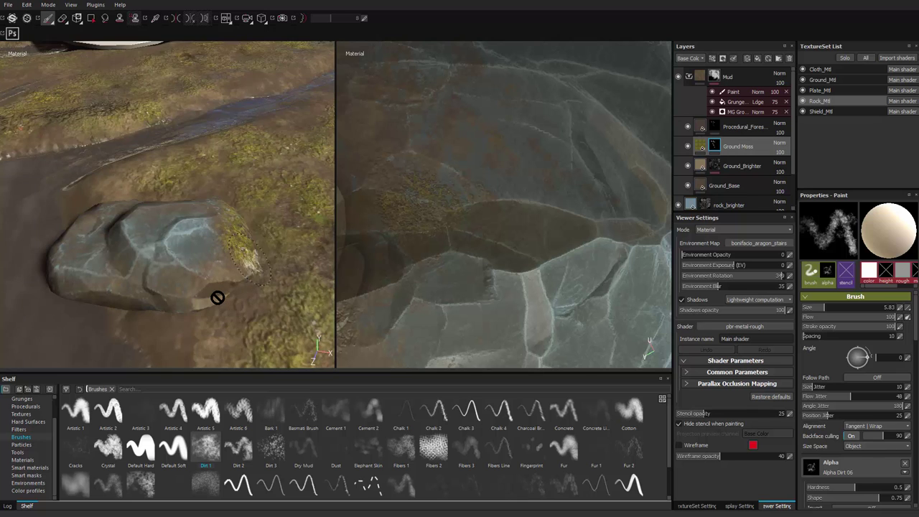
{"action": "key", "text": "alt+q"}
{"action": "key", "text": "alt+q"}
{"action": "key", "text": "alt+q"}
{"action": "key", "text": "alt+q"}
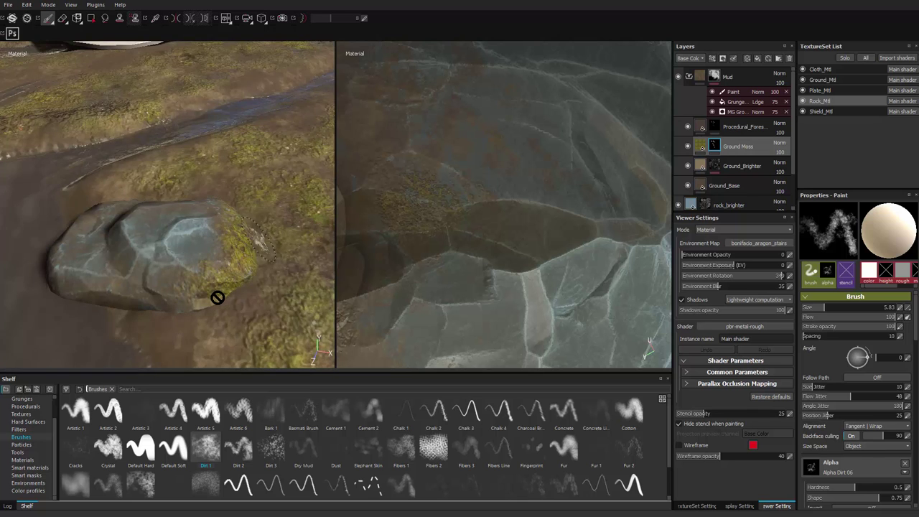
Isolate Ground_Mtl and paint moss on the ground around the lone rock's grassy side in the Ground Moss mask, then restore the full scene.
{"action": "left_click", "coordinate": [823, 80]}
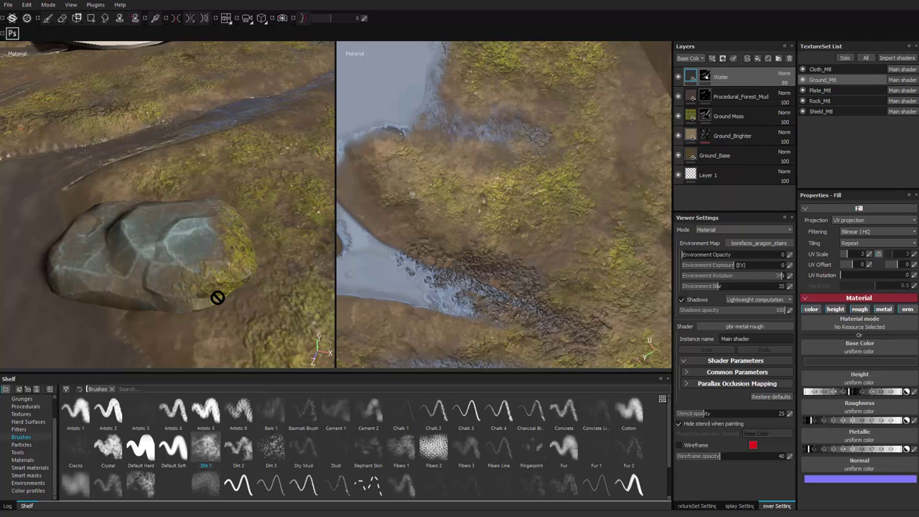
{"action": "left_click", "coordinate": [706, 117]}
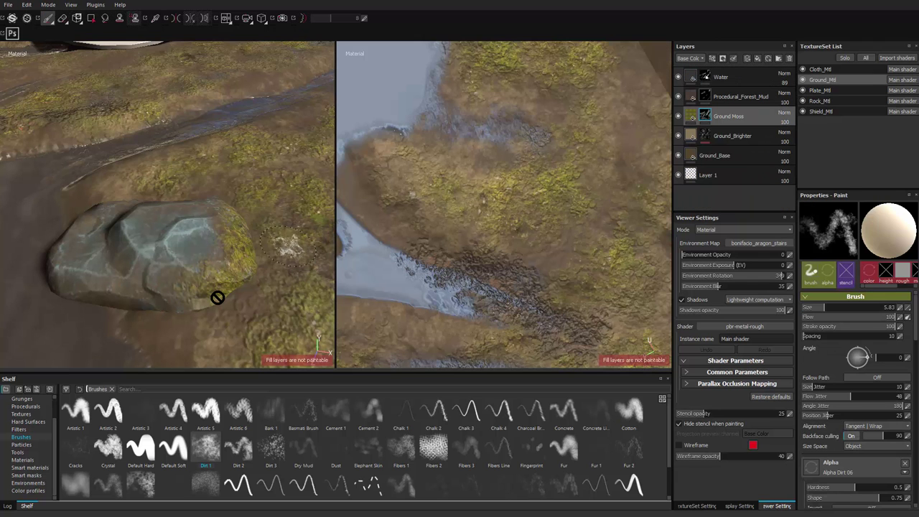
{"action": "key", "text": "alt+q"}
{"action": "key", "text": "alt+q"}
{"action": "key", "text": "alt+q"}
{"action": "left_click_drag", "start_coordinate": [248, 295], "coordinate": [224, 289]}
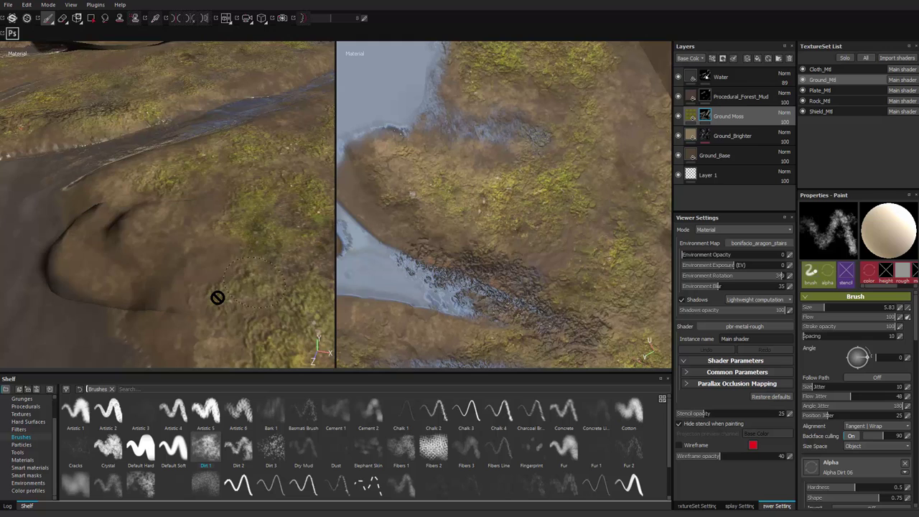
{"action": "key", "text": "alt+q"}
{"action": "key", "text": "alt+q"}
{"action": "key", "text": "alt+q"}
Touch up the moss along the lone rock's grassy edge in Rock_Mtl's Ground Moss mask.
{"action": "right_click_drag", "start_coordinate": [268, 229], "coordinate": [222, 209], "text": "alt"}
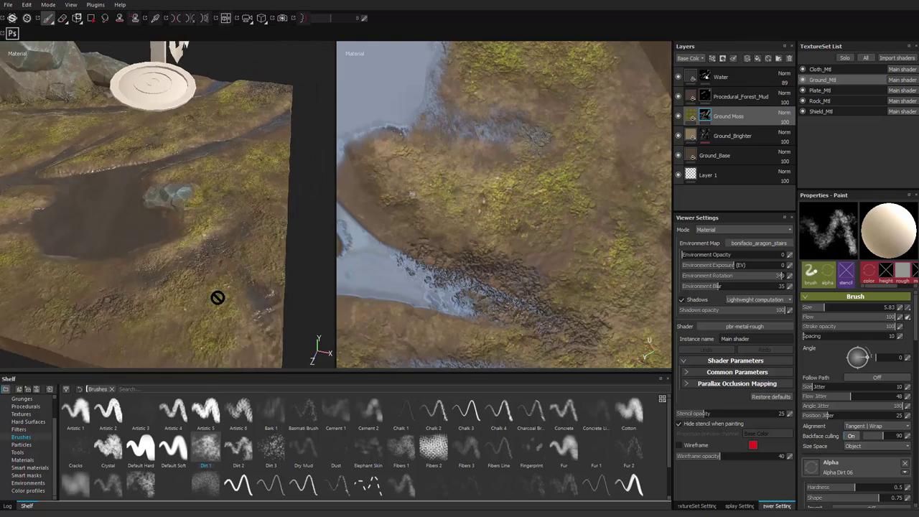
{"action": "left_click_drag", "start_coordinate": [223, 208], "coordinate": [225, 193], "text": "alt"}
{"action": "left_click_drag", "start_coordinate": [218, 298], "coordinate": [222, 352], "text": "alt"}
{"action": "right_click_drag", "start_coordinate": [218, 297], "coordinate": [783, 173], "text": "alt"}
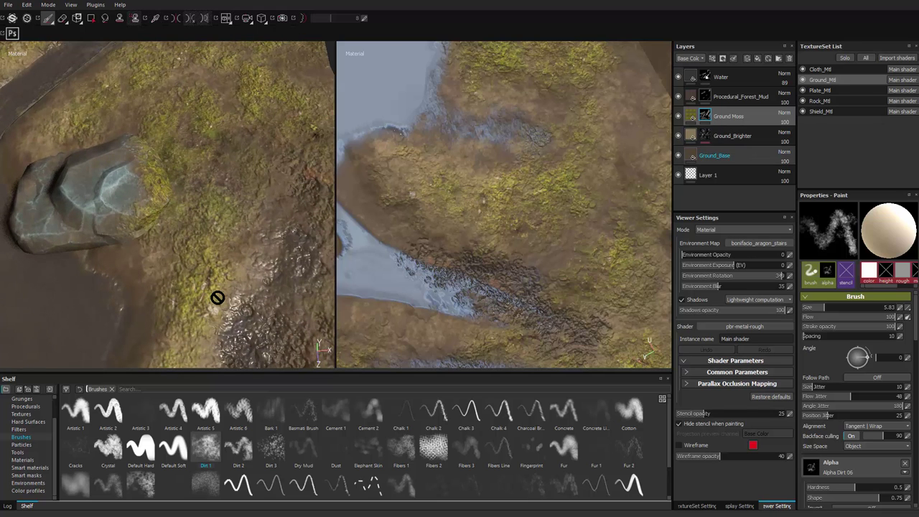
{"action": "left_click", "coordinate": [826, 101]}
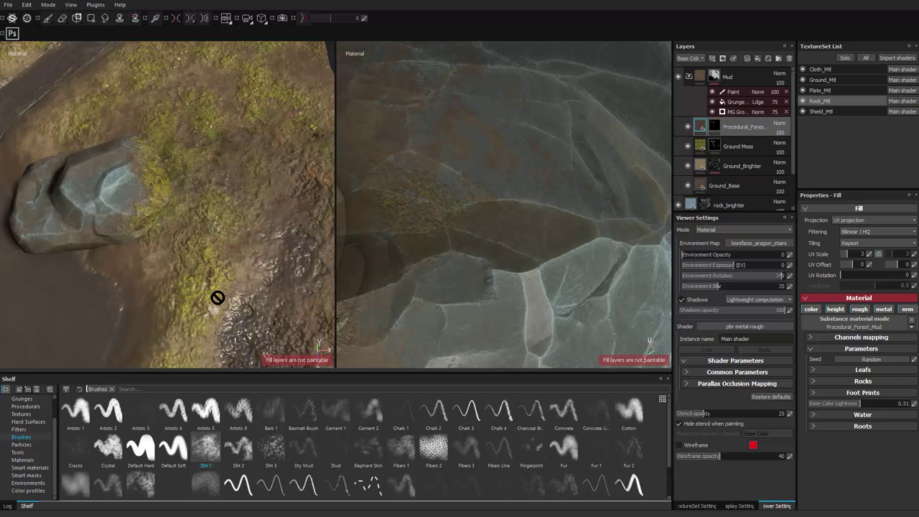
{"action": "left_click", "coordinate": [714, 146]}
{"action": "mouse_move", "coordinate": [143, 166]}
{"action": "left_mouse_down"}
{"action": "mouse_move", "coordinate": [155, 189]}
{"action": "mouse_move", "coordinate": [136, 201]}
{"action": "left_mouse_up"}
Examine the large boulder and the small rocks at its base from several angles.
{"action": "right_click_drag", "start_coordinate": [149, 205], "coordinate": [122, 215], "text": "alt"}
{"action": "mouse_move", "coordinate": [223, 309]}
{"action": "left_mouse_down", "text": "alt"}
{"action": "mouse_move", "coordinate": [199, 234]}
{"action": "mouse_move", "coordinate": [216, 302]}
{"action": "mouse_move", "coordinate": [226, 305]}
{"action": "mouse_move", "coordinate": [208, 240]}
{"action": "left_mouse_up", "text": "alt"}
{"action": "right_click_drag", "start_coordinate": [208, 240], "coordinate": [234, 237], "text": "alt"}
{"action": "mouse_move", "coordinate": [137, 188]}
{"action": "middle_mouse_down", "text": "alt"}
{"action": "mouse_move", "coordinate": [191, 179]}
{"action": "mouse_move", "coordinate": [205, 226]}
{"action": "middle_mouse_up", "text": "alt"}
{"action": "right_click_drag", "start_coordinate": [169, 208], "coordinate": [200, 167], "text": "alt"}
{"action": "mouse_move", "coordinate": [224, 194]}
{"action": "left_mouse_down", "text": "alt"}
{"action": "mouse_move", "coordinate": [270, 233]}
{"action": "mouse_move", "coordinate": [241, 230]}
{"action": "mouse_move", "coordinate": [219, 205]}
{"action": "mouse_move", "coordinate": [223, 192]}
{"action": "left_mouse_up", "text": "alt"}
{"action": "right_click_drag", "start_coordinate": [222, 192], "coordinate": [193, 217], "text": "alt"}
{"action": "left_click_drag", "start_coordinate": [193, 216], "coordinate": [188, 223], "text": "alt"}
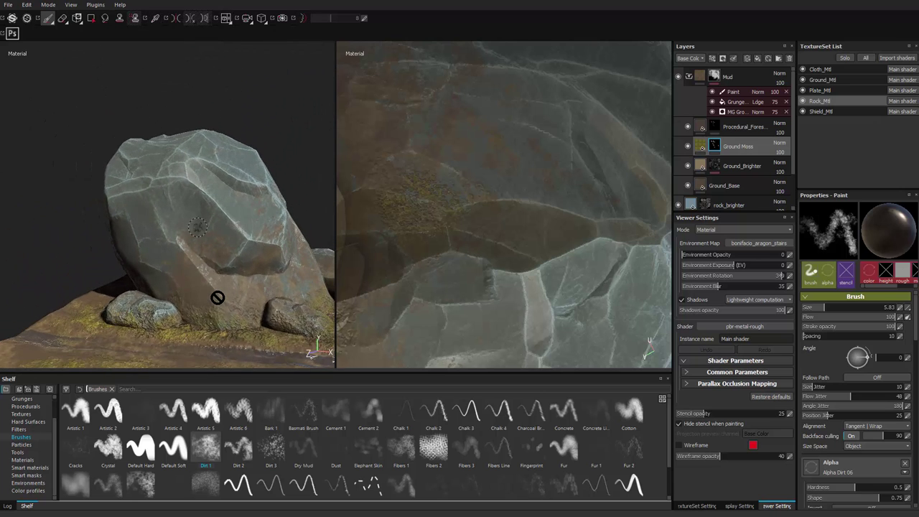
{"action": "middle_click_drag", "start_coordinate": [189, 223], "coordinate": [200, 236], "text": "alt"}
{"action": "right_click_drag", "start_coordinate": [179, 262], "coordinate": [200, 248], "text": "alt"}
{"action": "left_click_drag", "start_coordinate": [200, 248], "coordinate": [188, 253], "text": "alt"}
{"action": "right_click_drag", "start_coordinate": [188, 253], "coordinate": [229, 221], "text": "alt"}
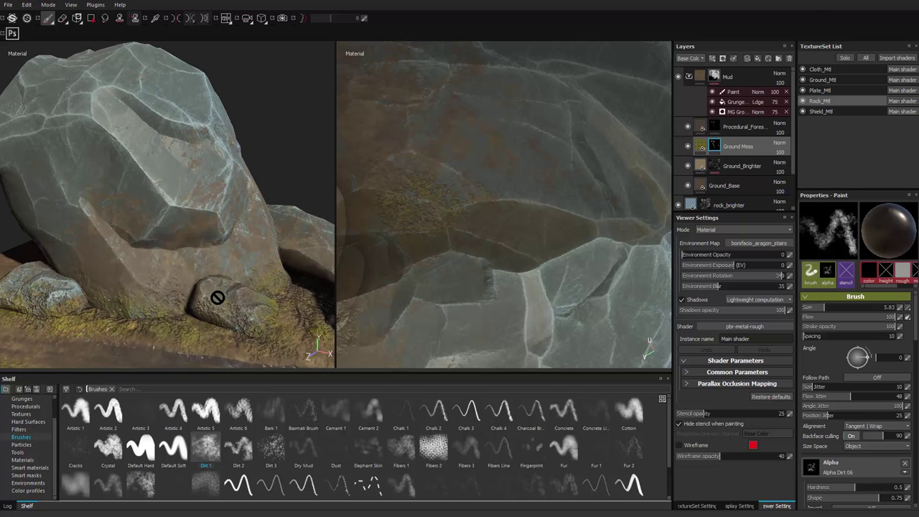
Switch to Chrome, search Substance Share for "rock" and look through the materials.
{"action": "key", "text": "alt+Tab"}
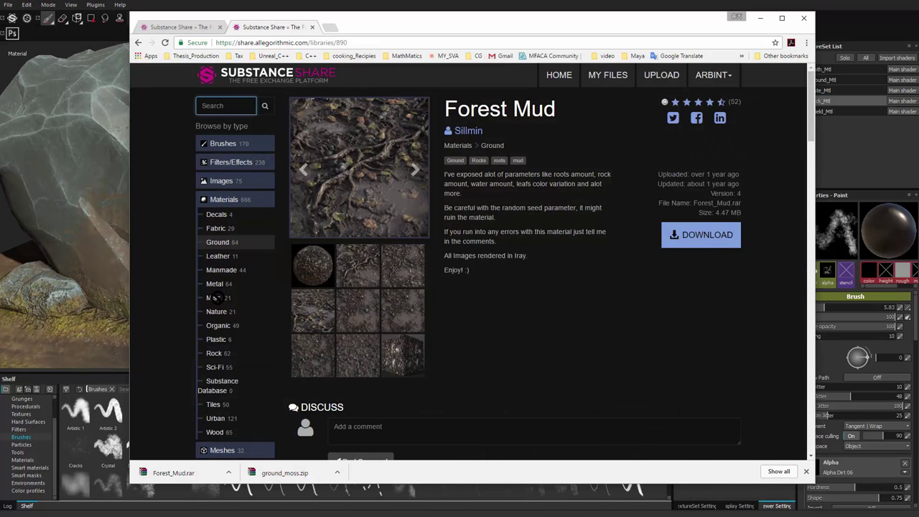
{"action": "type", "text": "rock"}
{"action": "key", "text": "Down"}
{"action": "key", "text": "Return"}
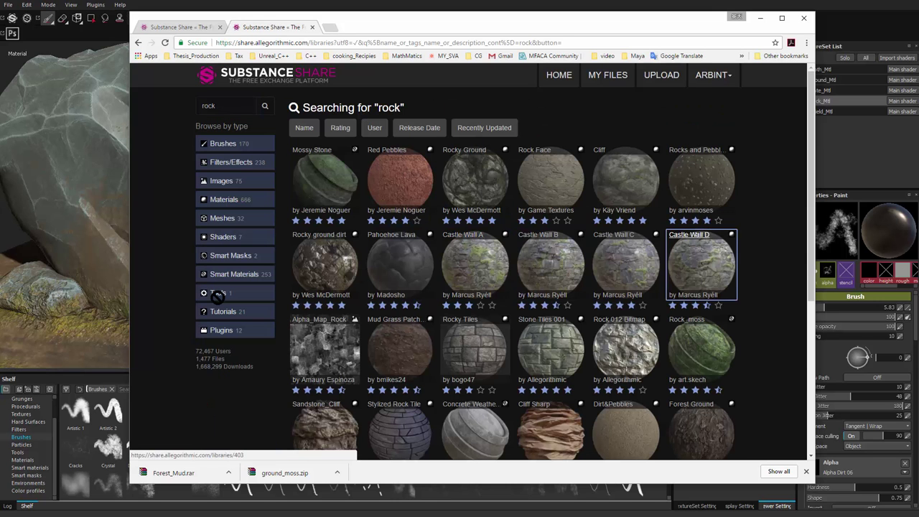
{"action": "scroll", "coordinate": [217, 295], "scroll_direction": "down", "scroll_amount": 3}
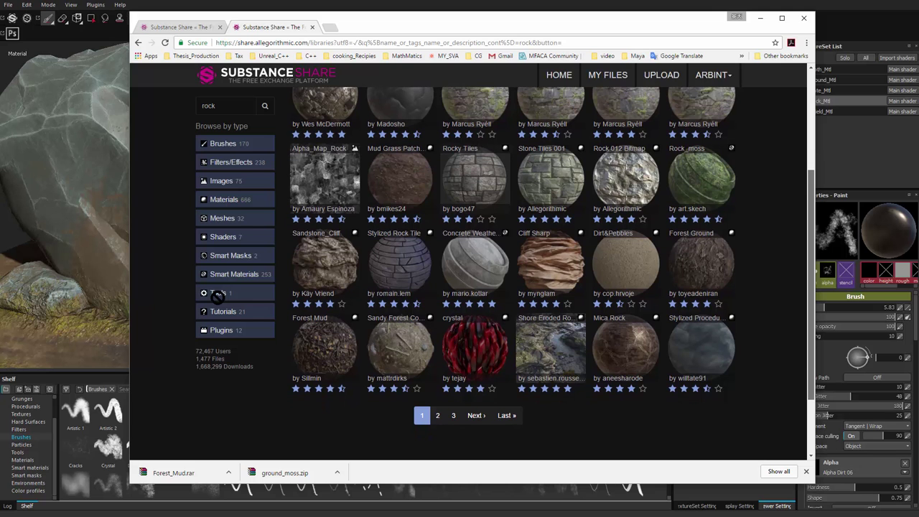
{"action": "scroll", "coordinate": [218, 295], "scroll_direction": "up", "scroll_amount": 3}
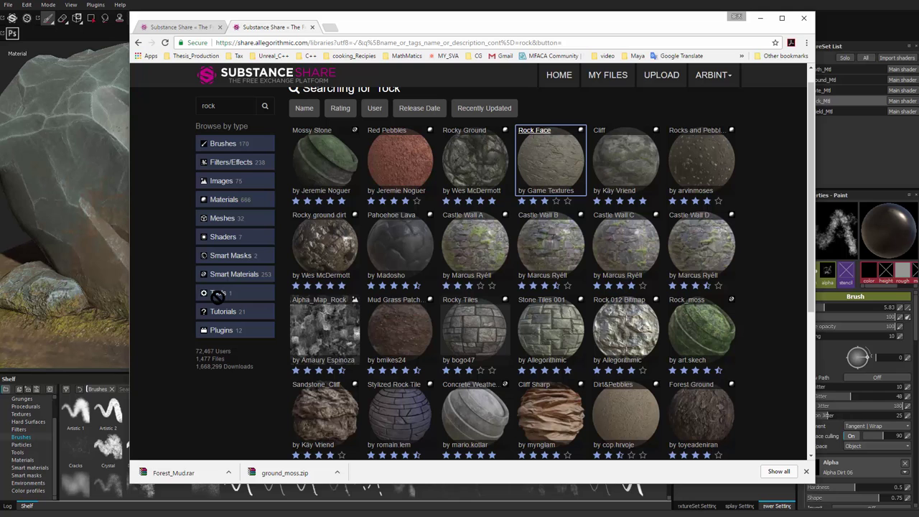
Open the Rock Face material's page, examine its related uploads and minimize the browser.
{"action": "left_click", "coordinate": [550, 160]}
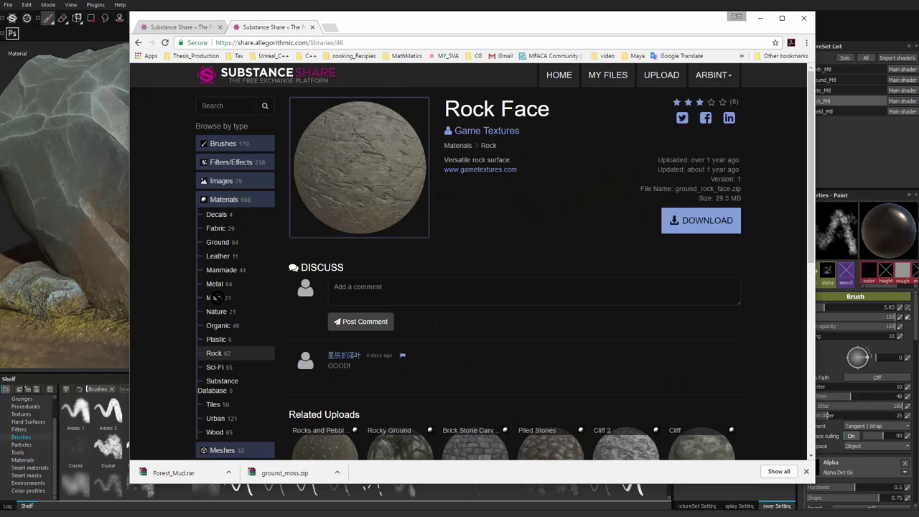
{"action": "scroll", "coordinate": [214, 298], "scroll_direction": "down", "scroll_amount": 4}
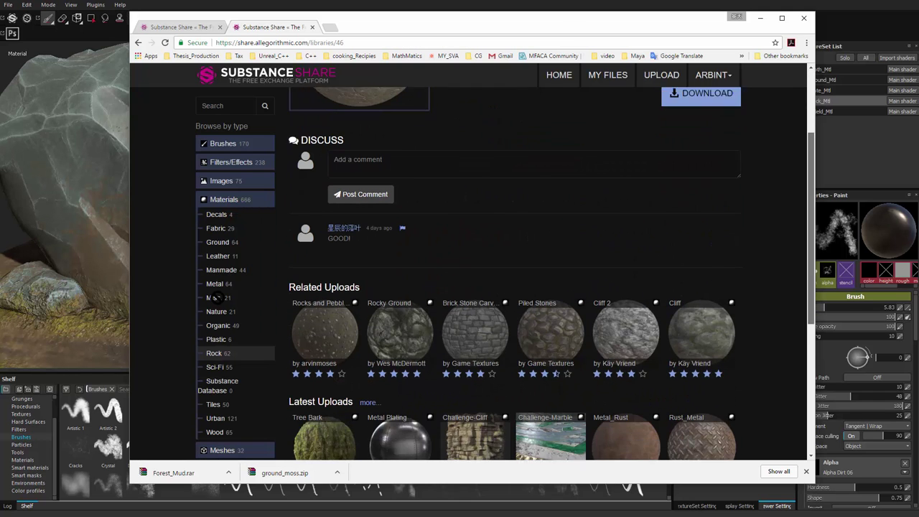
{"action": "scroll", "coordinate": [215, 297], "scroll_direction": "up", "scroll_amount": 1}
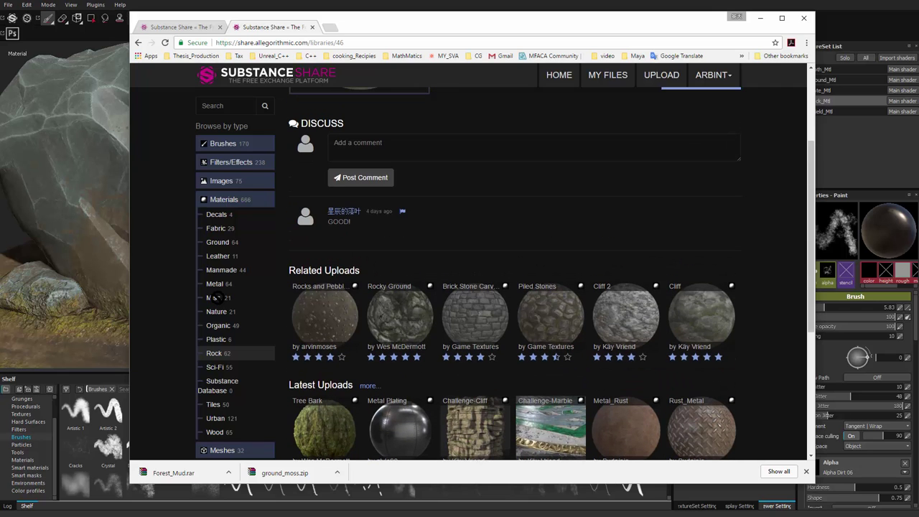
{"action": "left_click", "coordinate": [760, 18]}
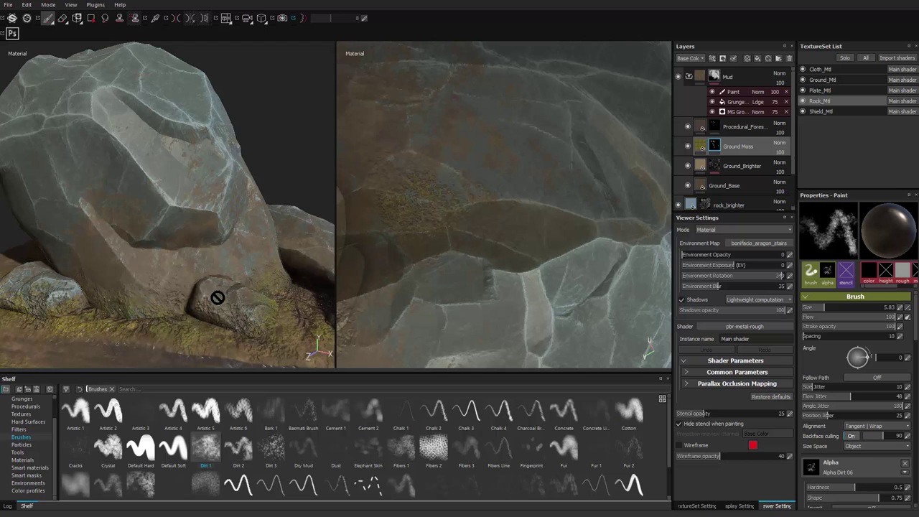
Bring up Photoshop, return to Chrome and open a new browser tab.
{"action": "key", "text": "alt+Tab"}
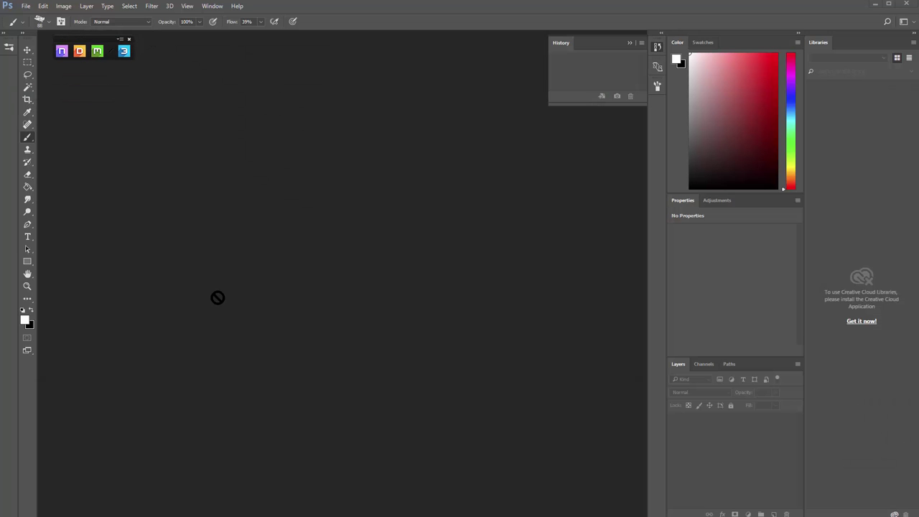
{"action": "key", "text": "alt+Tab"}
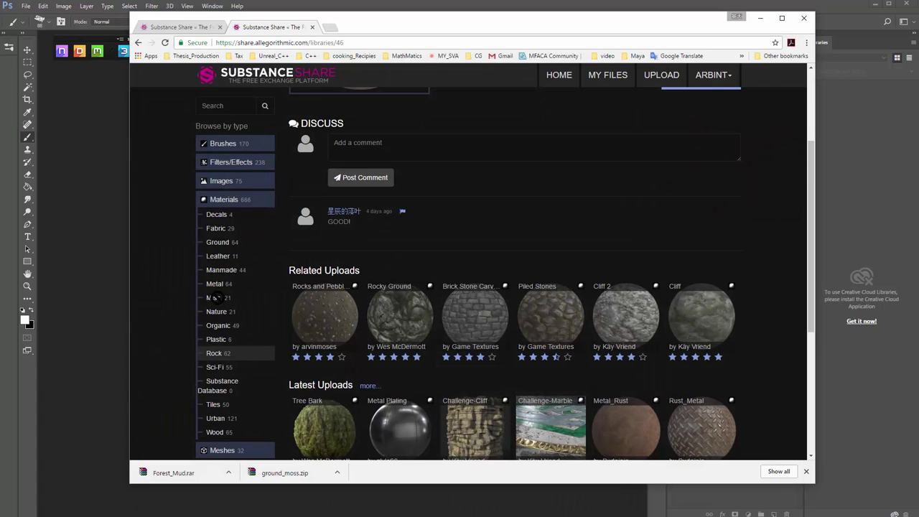
{"action": "key", "text": "ctrl+t"}
{"action": "type", "text": "rock"}
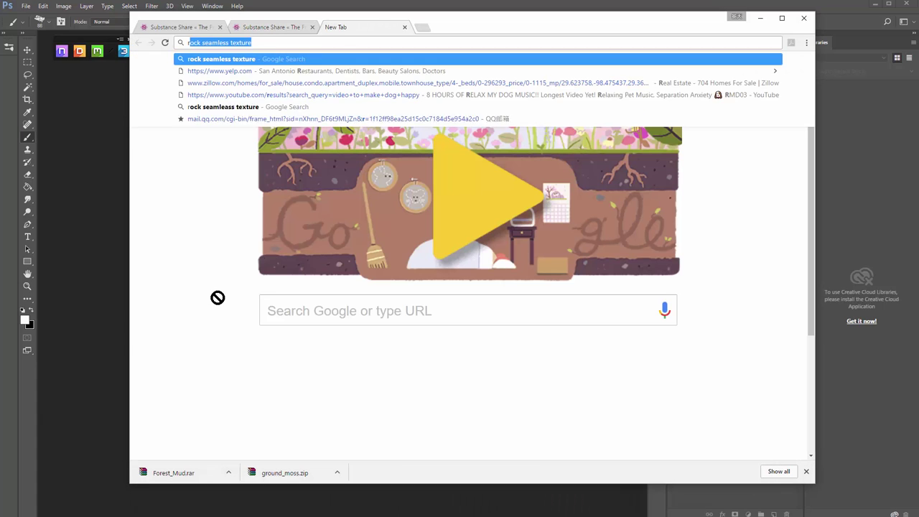
{"action": "type", "text": " te"}
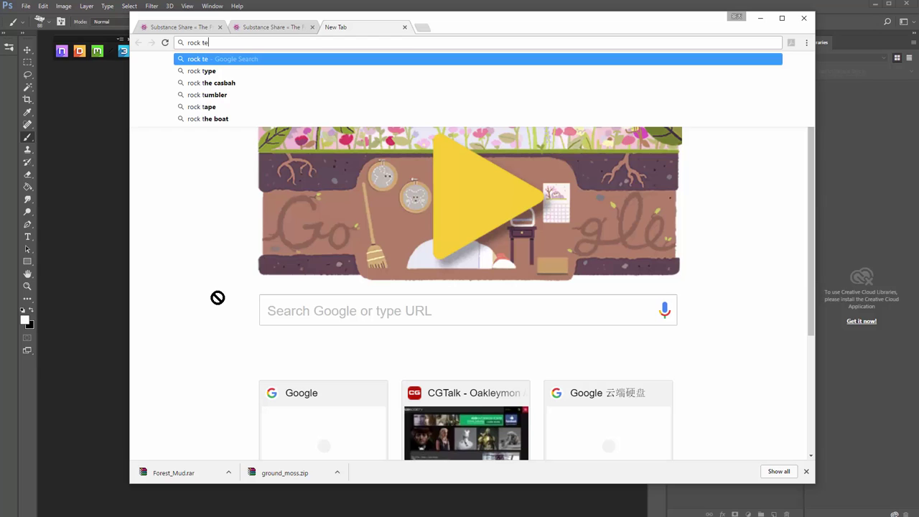
{"action": "type", "text": "xtur"}
{"action": "key", "text": "BackSpace"}
{"action": "key", "text": "BackSpace"}
{"action": "key", "text": "BackSpace"}
{"action": "key", "text": "BackSpace"}
{"action": "key", "text": "BackSpace"}
{"action": "key", "text": "BackSpace"}
{"action": "key", "text": "BackSpace"}
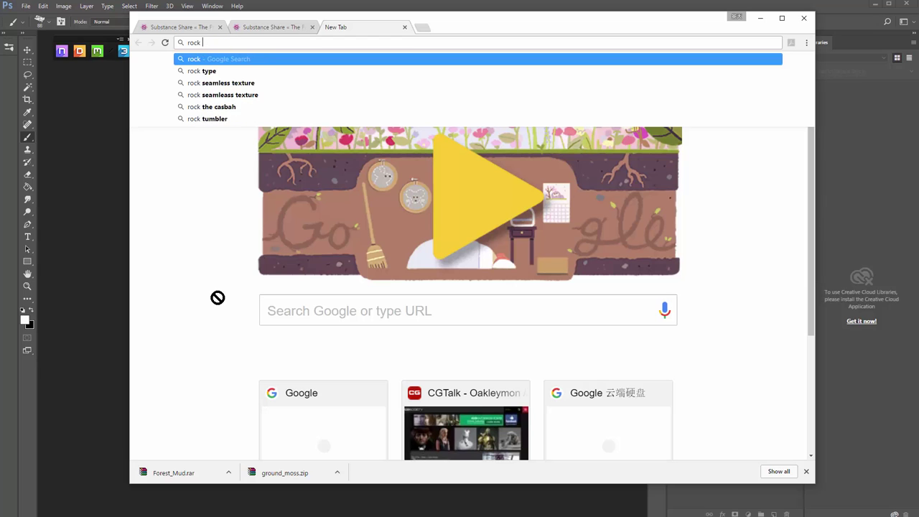
{"action": "key", "text": "BackSpace"}
{"action": "key", "text": "BackSpace"}
{"action": "key", "text": "BackSpace"}
{"action": "key", "text": "BackSpace"}
{"action": "key", "text": "BackSpace"}
Search Google for "cg textures" and open the Textures.com site.
{"action": "type", "text": "cg textures"}
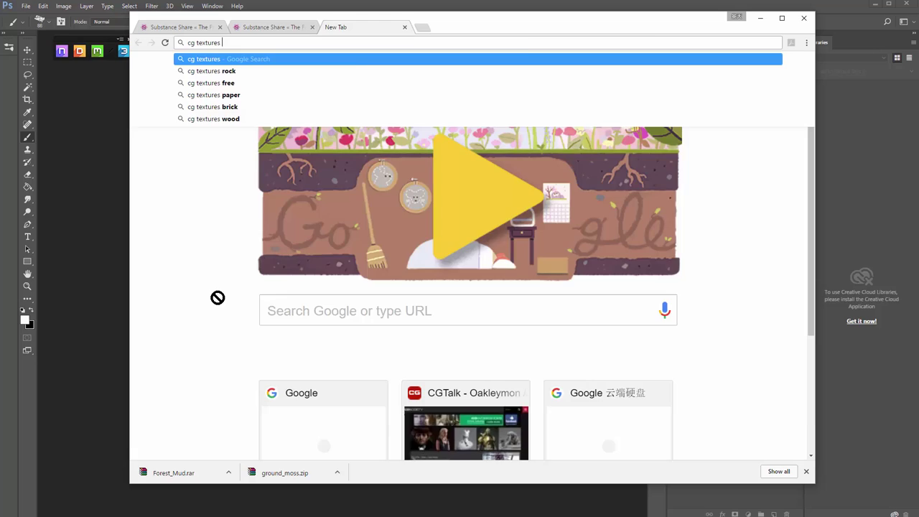
{"action": "key", "text": "Return"}
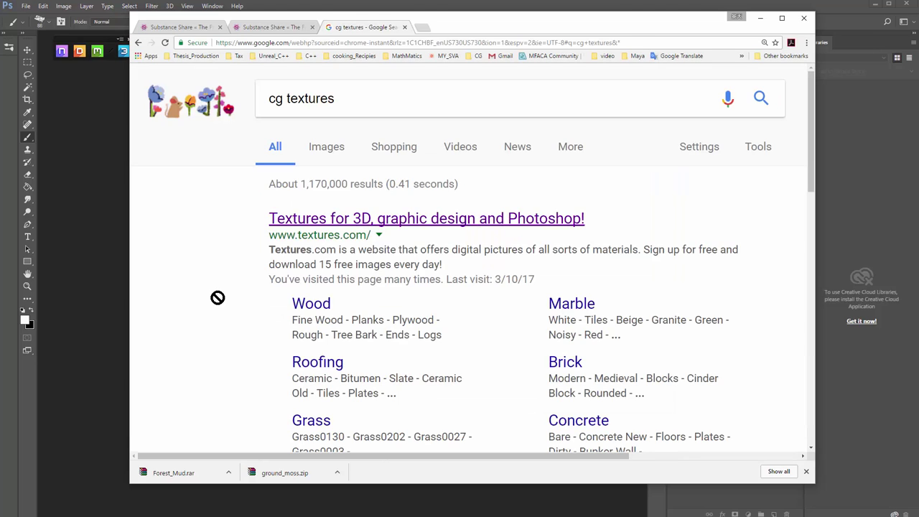
{"action": "left_click", "coordinate": [426, 219]}
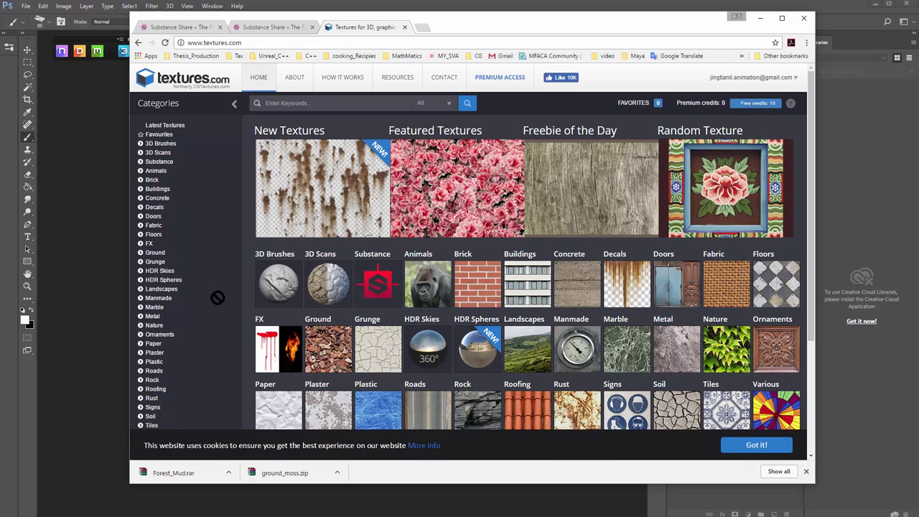
Search Textures.com for "rock" and download the small 1024x1024 seamless image of the cracked RockSmoothErosion0015 texture.
{"action": "key", "text": "Return"}
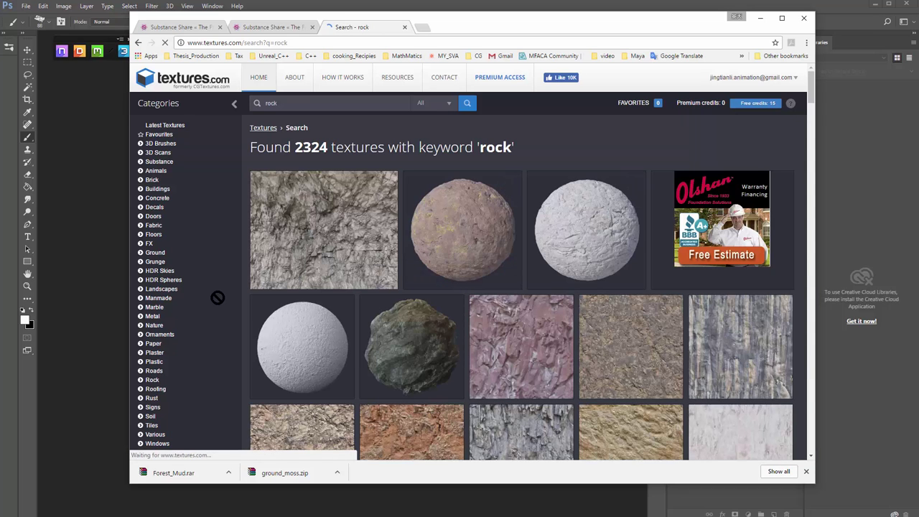
{"action": "scroll", "coordinate": [217, 298], "scroll_direction": "down", "scroll_amount": 2}
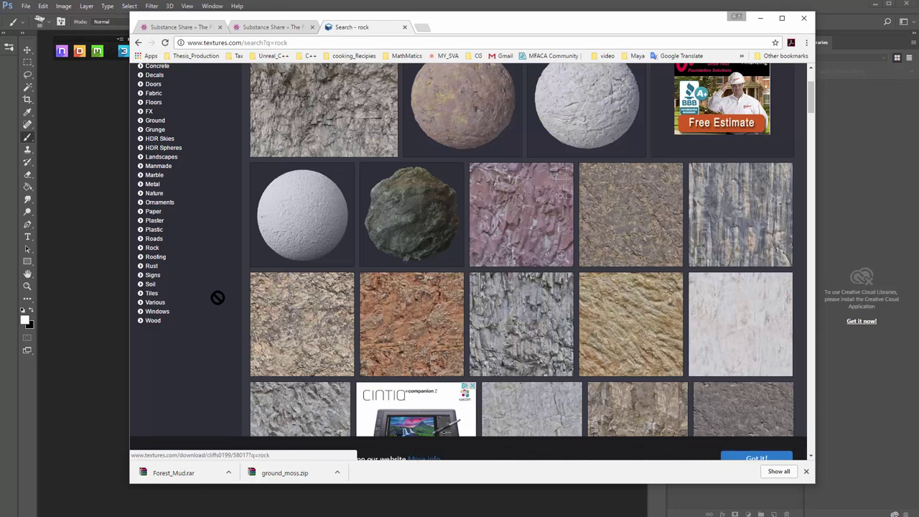
{"action": "scroll", "coordinate": [217, 297], "scroll_direction": "down", "scroll_amount": 6}
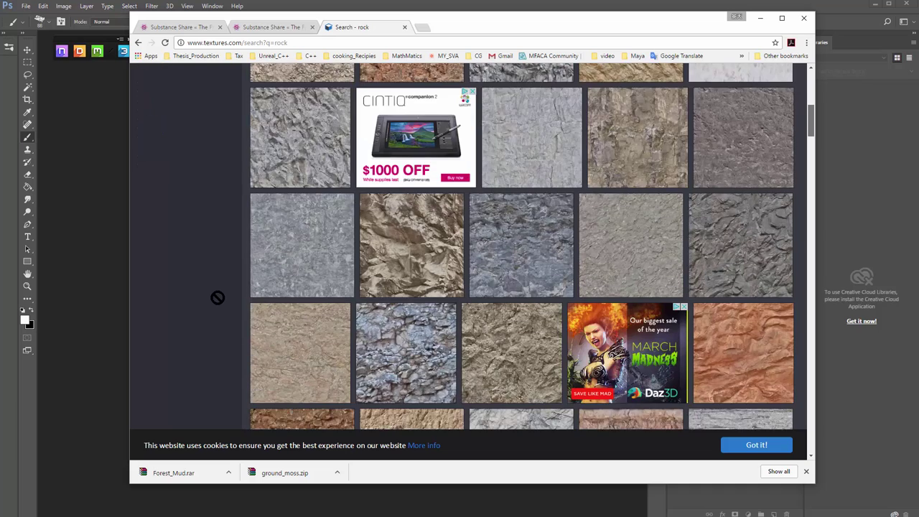
{"action": "scroll", "coordinate": [218, 297], "scroll_direction": "down", "scroll_amount": 2}
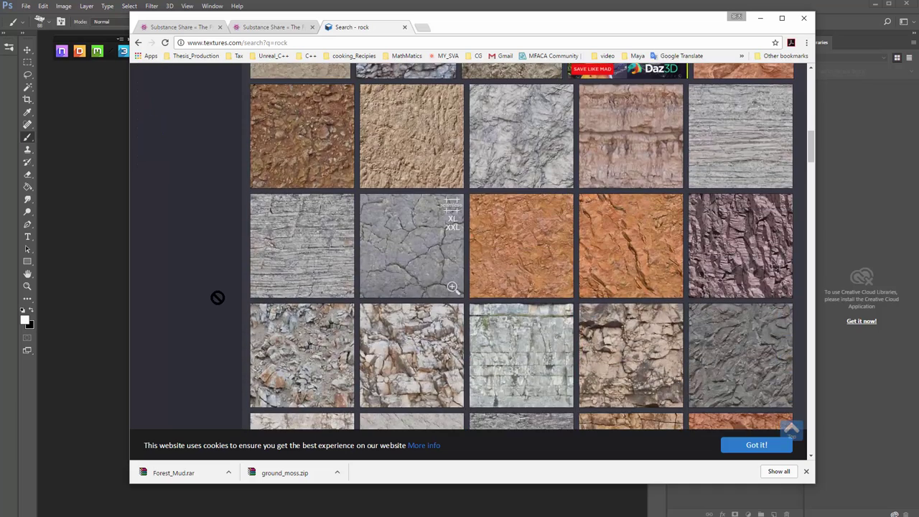
{"action": "left_click", "coordinate": [404, 248]}
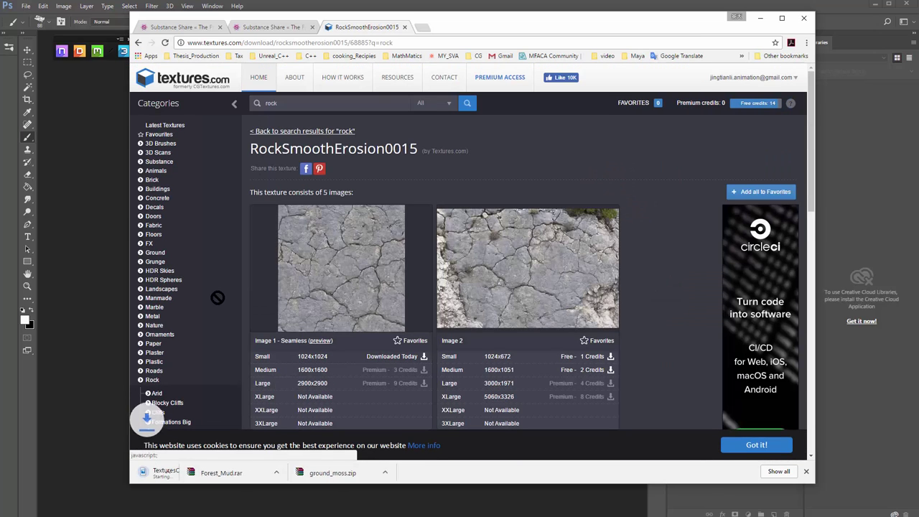
Show the downloaded seamless rock texture in the Downloads folder and open it in Photoshop.
{"action": "left_click", "coordinate": [228, 472]}
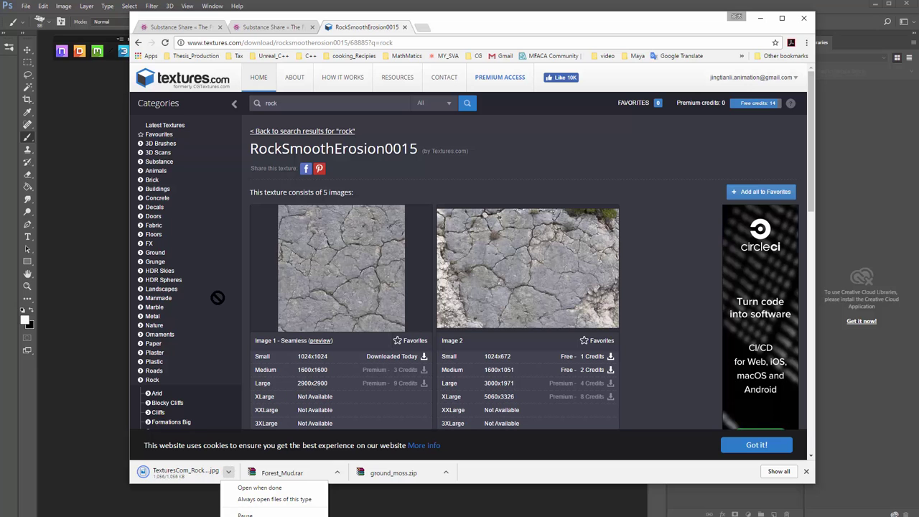
{"action": "left_click", "coordinate": [255, 516]}
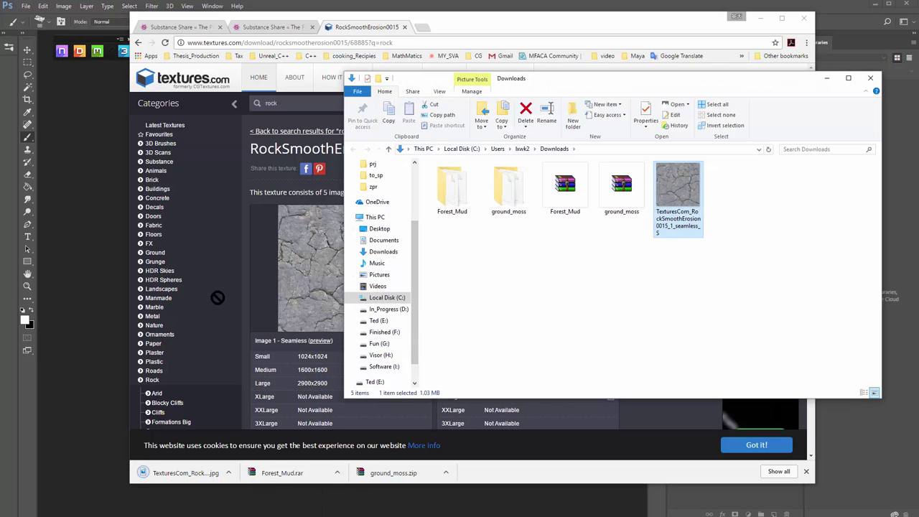
{"action": "mouse_move", "coordinate": [678, 190]}
{"action": "left_mouse_down"}
{"action": "mouse_move", "coordinate": [184, 309]}
{"action": "mouse_move", "coordinate": [90, 301]}
{"action": "left_mouse_up"}
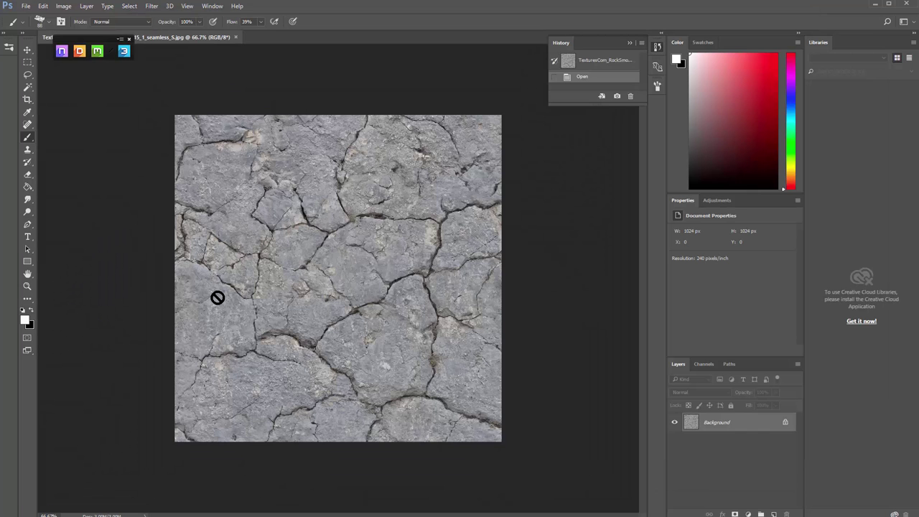
Open the normal map generator panel for the cracked rock texture and desaturate the image.
{"action": "left_click", "coordinate": [62, 51]}
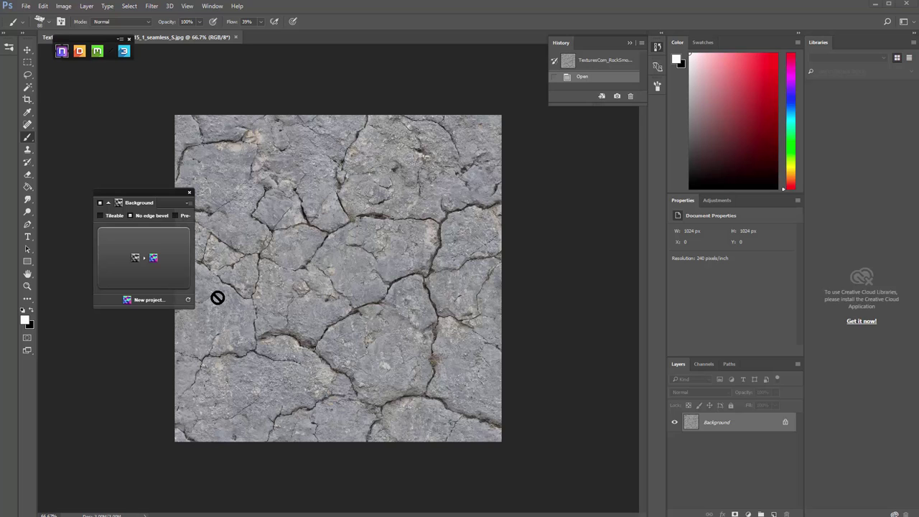
{"action": "left_click_drag", "start_coordinate": [143, 193], "coordinate": [172, 158]}
{"action": "left_click", "coordinate": [217, 169]}
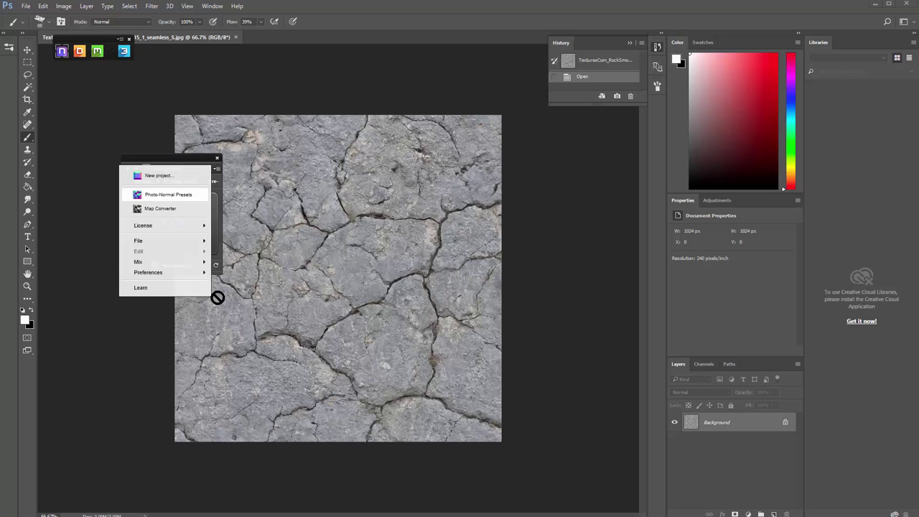
{"action": "left_click", "coordinate": [217, 297]}
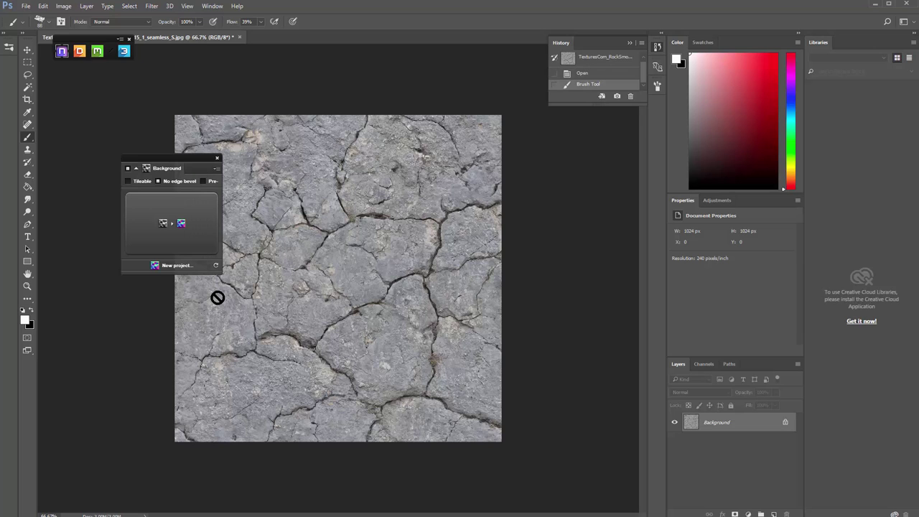
{"action": "key", "text": "ctrl+shift+u"}
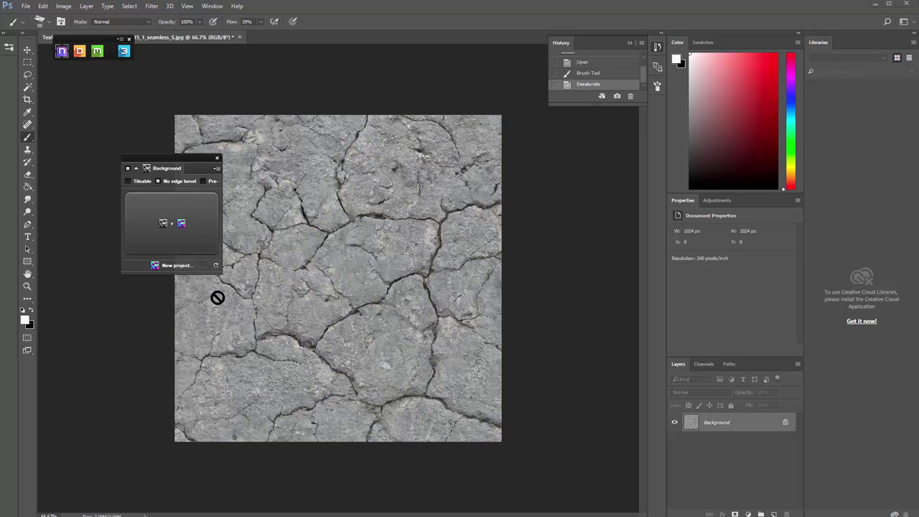
Generate a normal map from the active document using the Cracked Asphalt photo-normal preset.
{"action": "left_click", "coordinate": [217, 168]}
{"action": "left_click", "coordinate": [168, 195]}
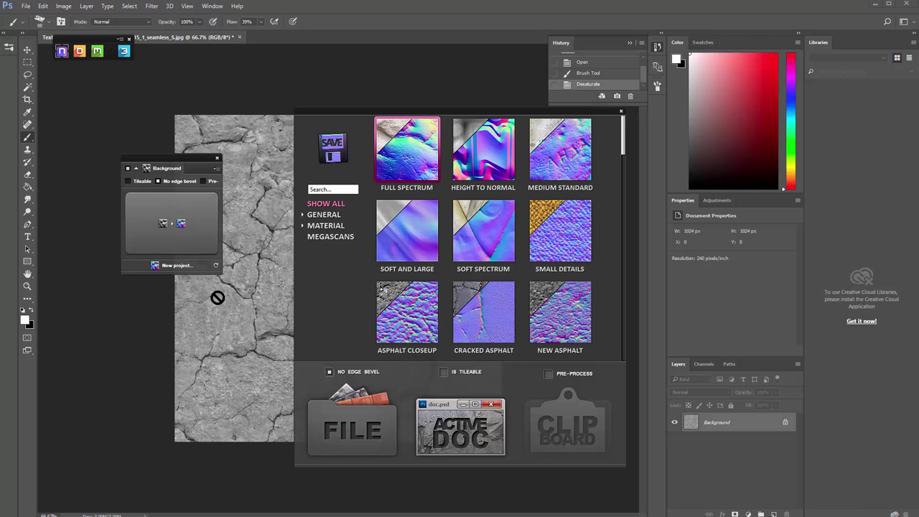
{"action": "scroll", "coordinate": [484, 215], "scroll_direction": "down", "scroll_amount": 3}
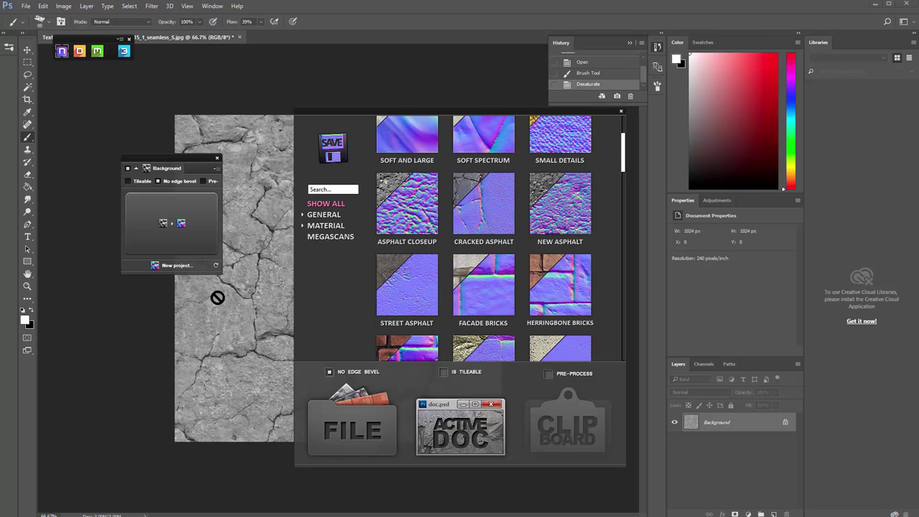
{"action": "scroll", "coordinate": [483, 237], "scroll_direction": "down", "scroll_amount": 6}
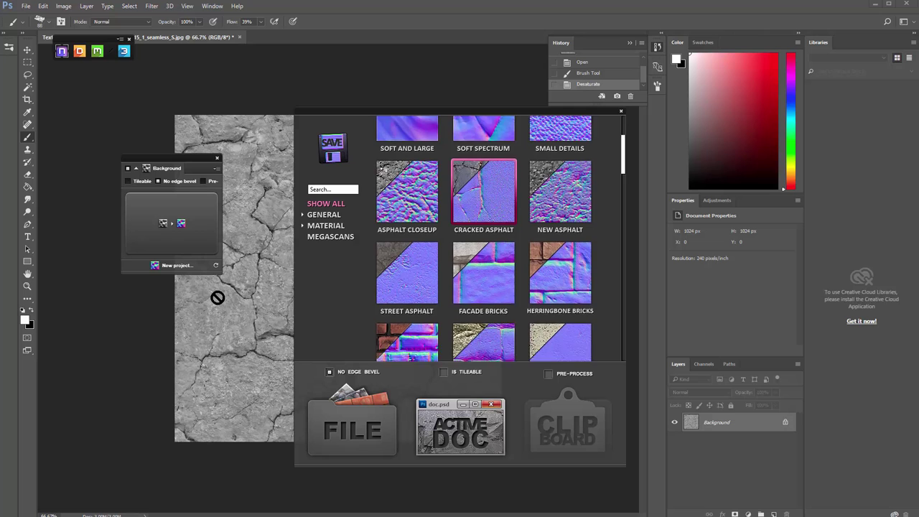
{"action": "scroll", "coordinate": [483, 237], "scroll_direction": "down", "scroll_amount": 8}
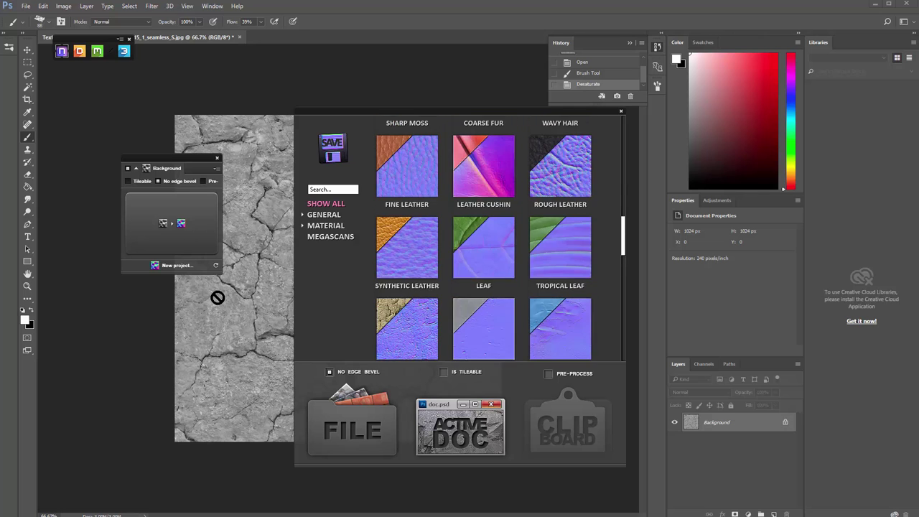
{"action": "scroll", "coordinate": [483, 237], "scroll_direction": "up", "scroll_amount": 7}
{"action": "scroll", "coordinate": [483, 223], "scroll_direction": "up", "scroll_amount": 5}
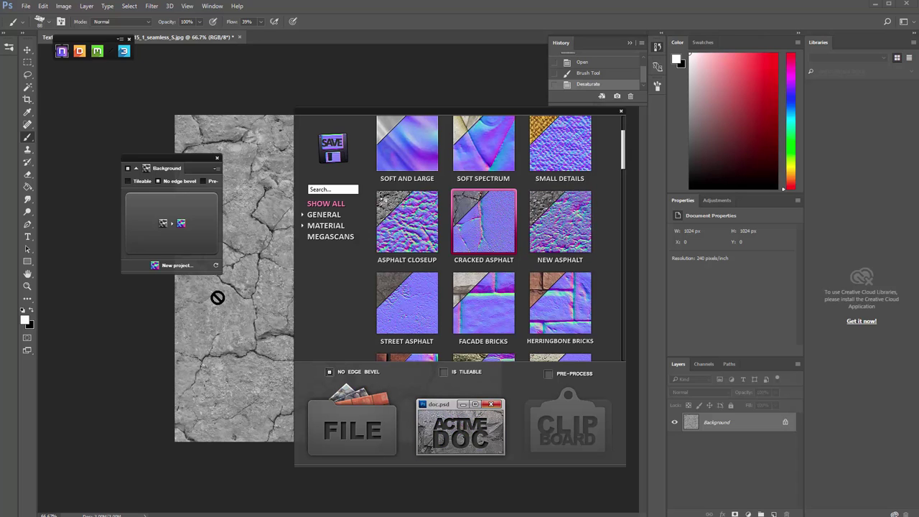
{"action": "left_click", "coordinate": [457, 429]}
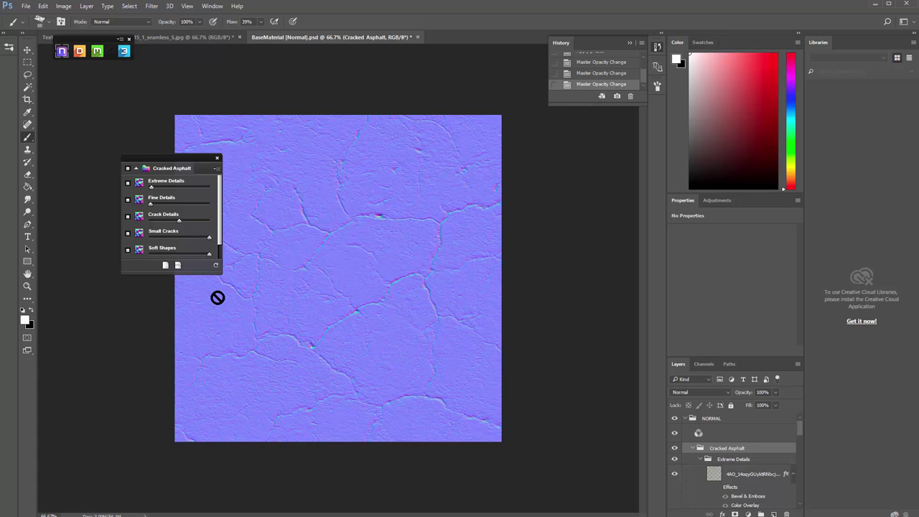
Lower the Fine Details, Crack Details and Soft Shapes strengths of the Cracked Asphalt normal map, checking the cracks at different magnifications.
{"action": "key", "text": "ctrl+plus"}
{"action": "key", "text": "ctrl+plus"}
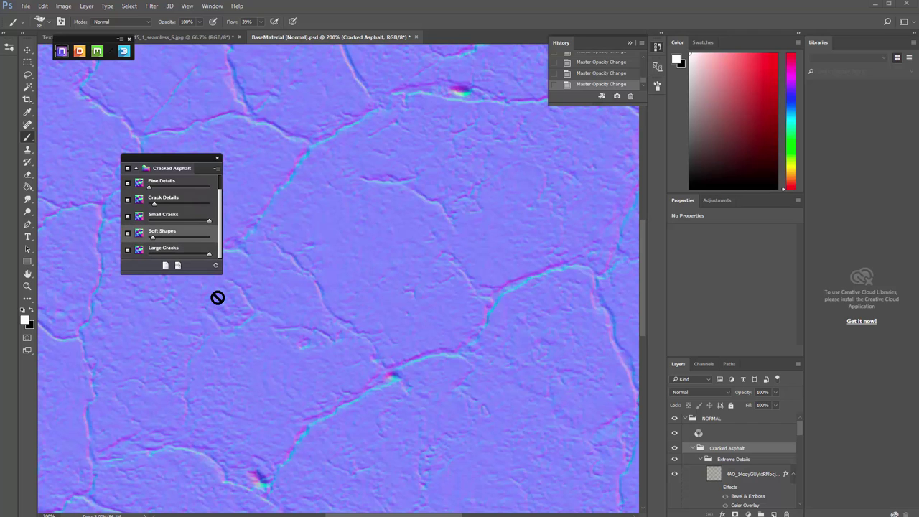
{"action": "key", "text": "ctrl+minus"}
{"action": "key", "text": "ctrl+minus"}
{"action": "key", "text": "ctrl+minus"}
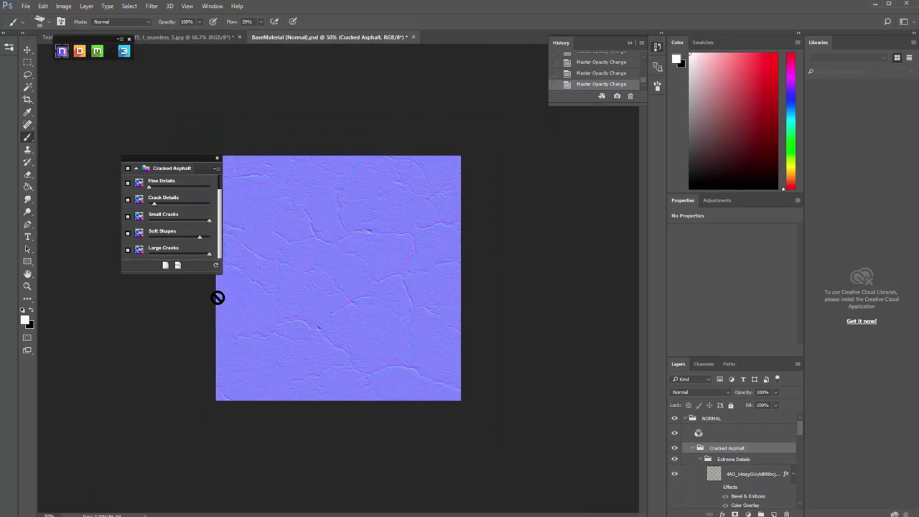
{"action": "key", "text": "ctrl+plus"}
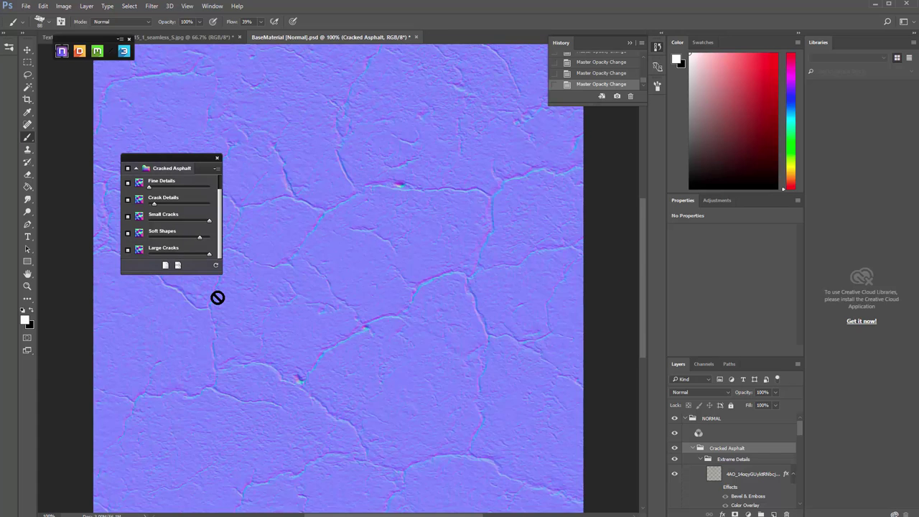
Save the generated normal map as a JPEG named normal in the Downloads folder.
{"action": "key", "text": "ctrl+shift+s"}
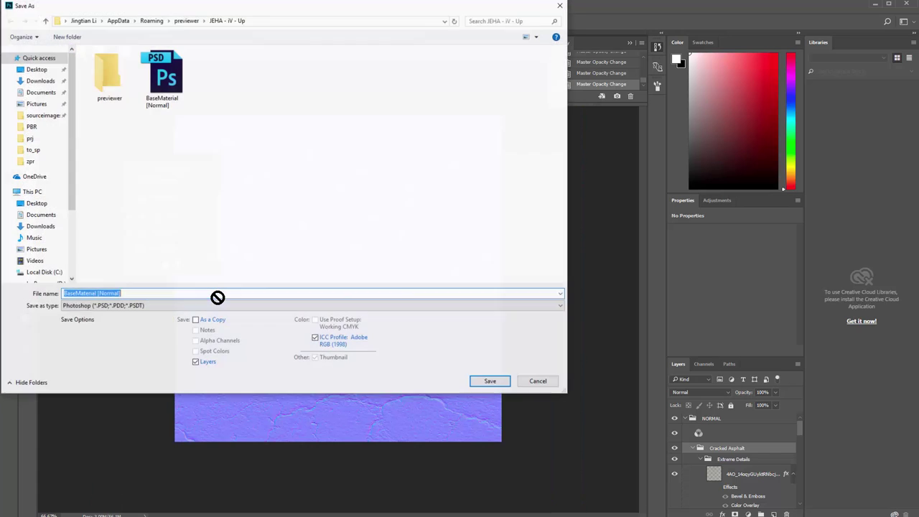
{"action": "left_click", "coordinate": [218, 306]}
{"action": "key", "text": "Return"}
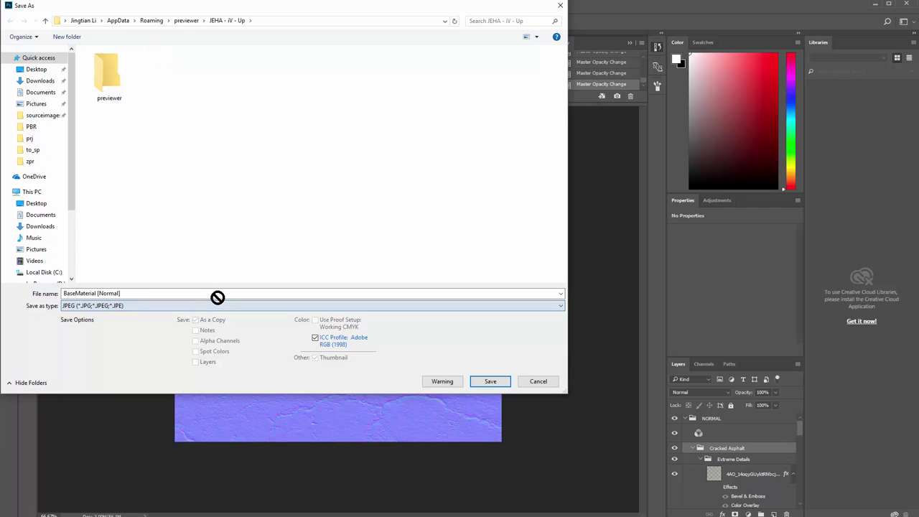
{"action": "left_click", "coordinate": [36, 70]}
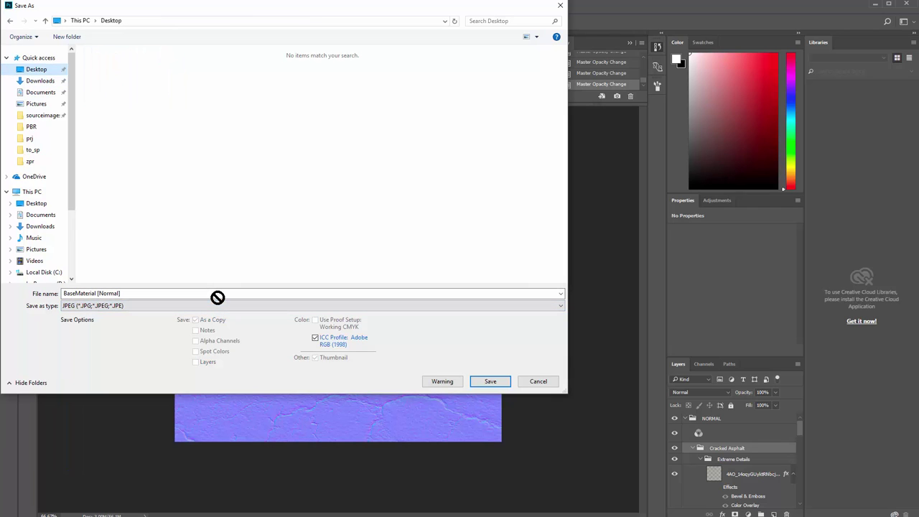
{"action": "left_click", "coordinate": [40, 80]}
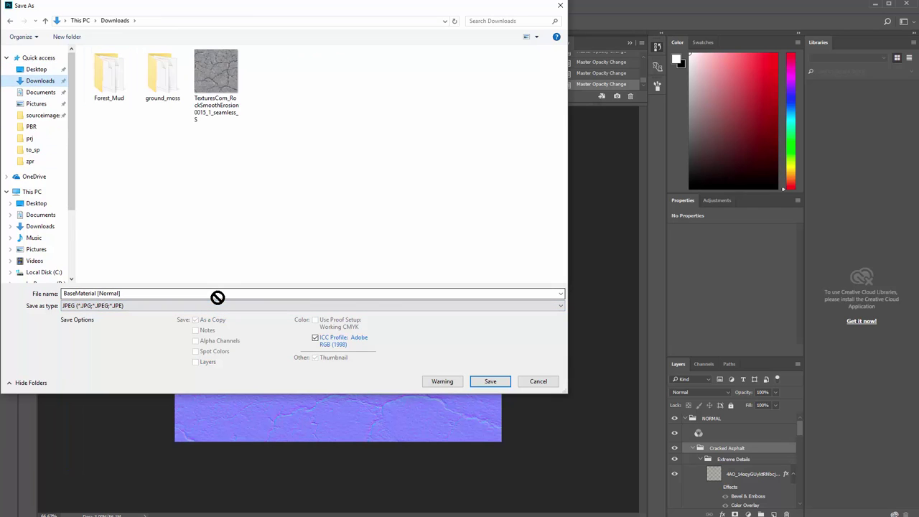
{"action": "left_click", "coordinate": [217, 294]}
{"action": "type", "text": "n"}
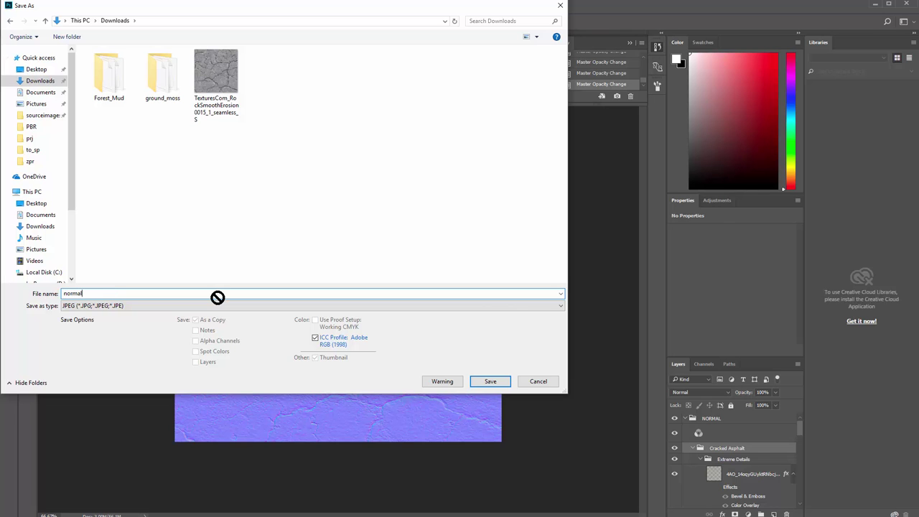
{"action": "type", "text": "ormal"}
{"action": "key", "text": "Return"}
{"action": "key", "text": "Return"}
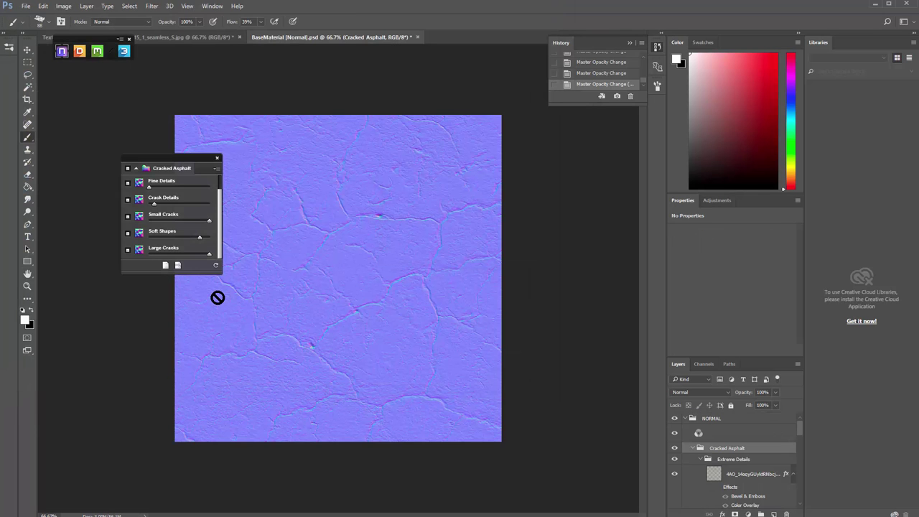
Save another JPEG copy of the normal map as rockNM in the Downloads folder at quality 12.
{"action": "key", "text": "ctrl+shift+s"}
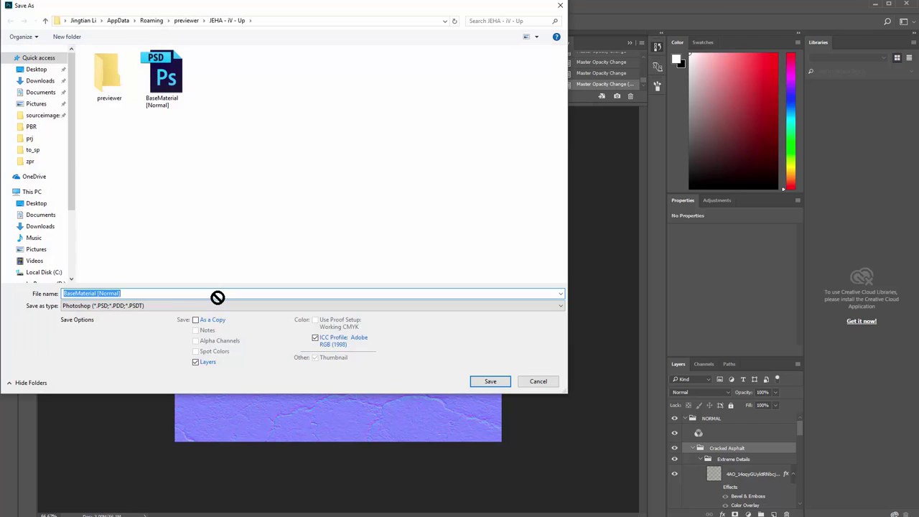
{"action": "left_click", "coordinate": [218, 306]}
{"action": "key", "text": "Down"}
{"action": "key", "text": "Down"}
{"action": "key", "text": "Down"}
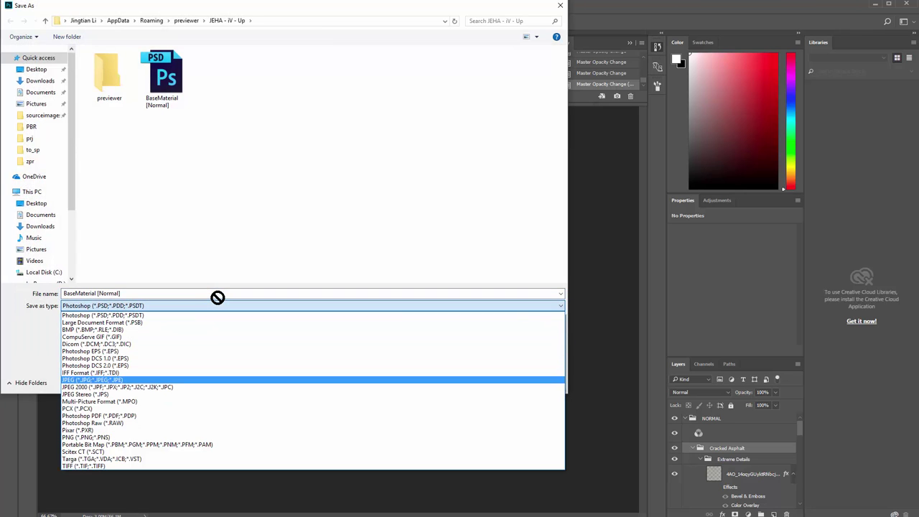
{"action": "left_click", "coordinate": [93, 380]}
{"action": "left_click", "coordinate": [40, 80]}
{"action": "left_click", "coordinate": [216, 75]}
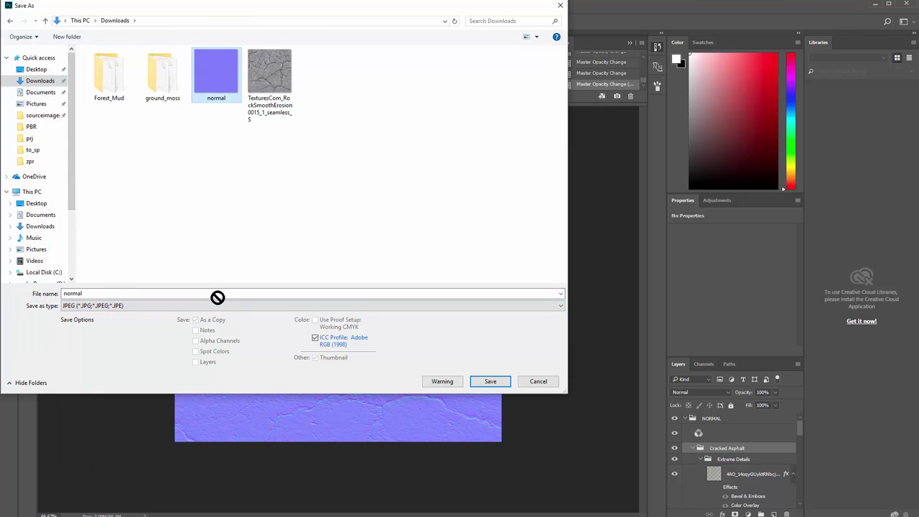
{"action": "left_click", "coordinate": [217, 295]}
{"action": "type", "text": "rock"}
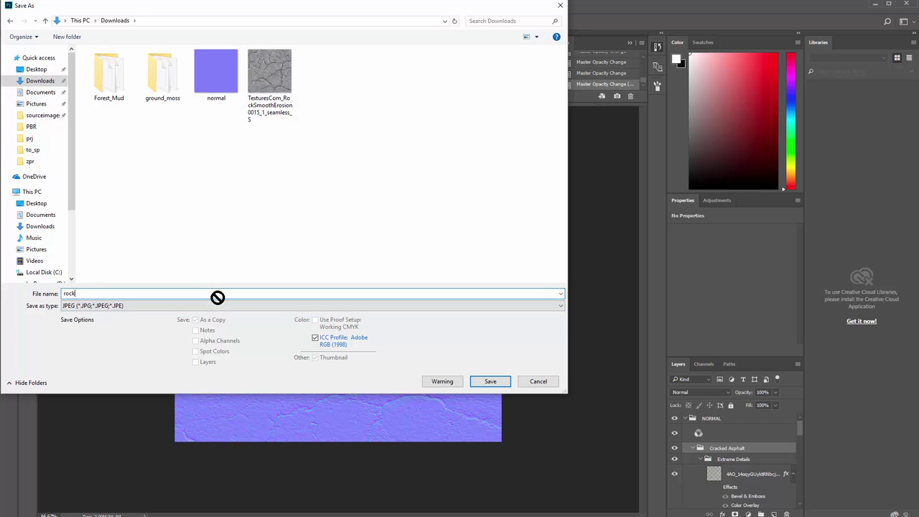
{"action": "type", "text": "NM"}
{"action": "key", "text": "Return"}
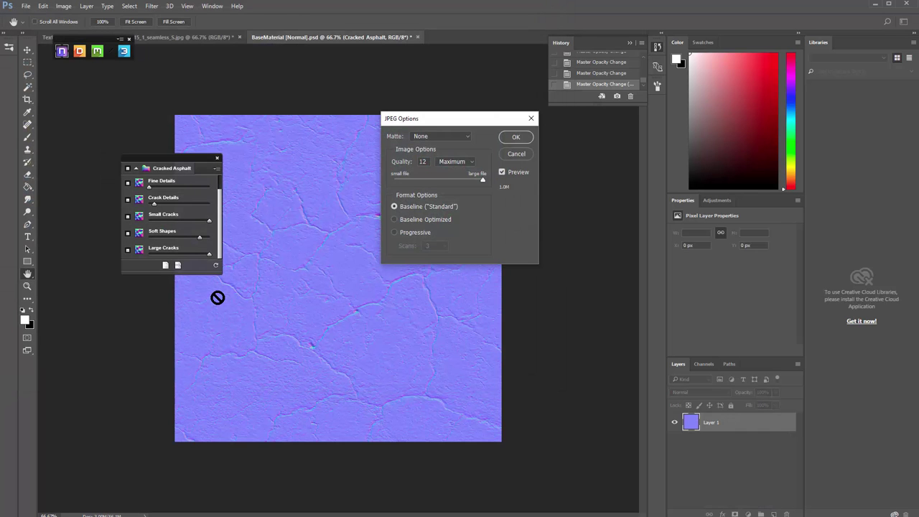
{"action": "key", "text": "Return"}
Switch to Substance Painter and import rockNM.jpg from the Downloads folder into the project as a texture.
{"action": "left_click", "coordinate": [876, 5]}
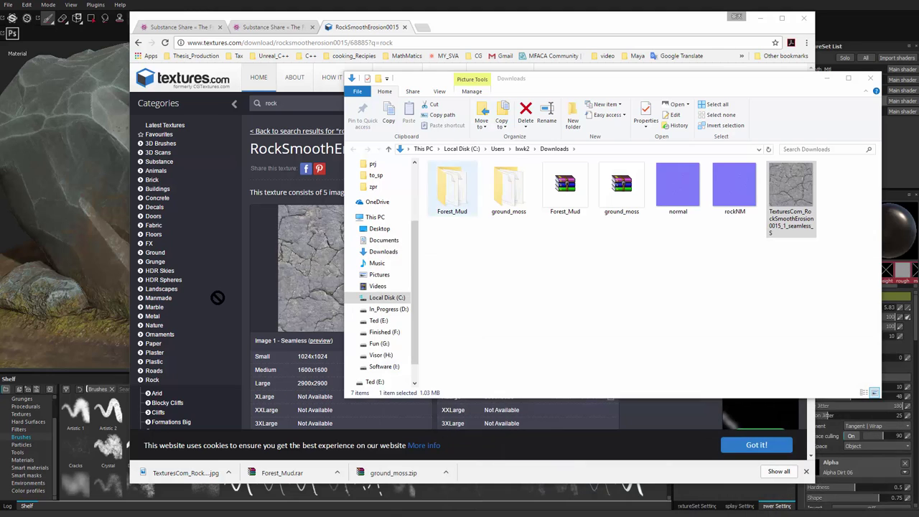
{"action": "left_click", "coordinate": [828, 78]}
{"action": "left_click_drag", "start_coordinate": [734, 187], "coordinate": [86, 442]}
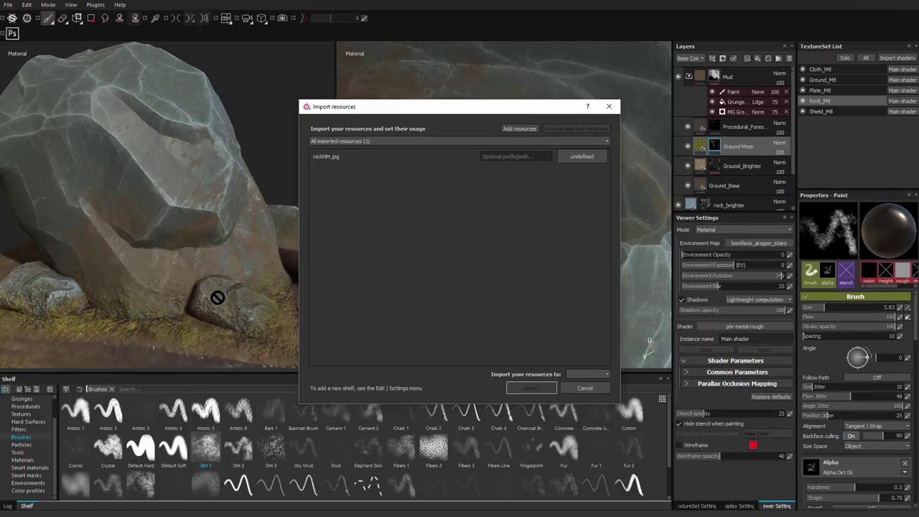
{"action": "left_click", "coordinate": [590, 154]}
{"action": "left_click", "coordinate": [607, 186]}
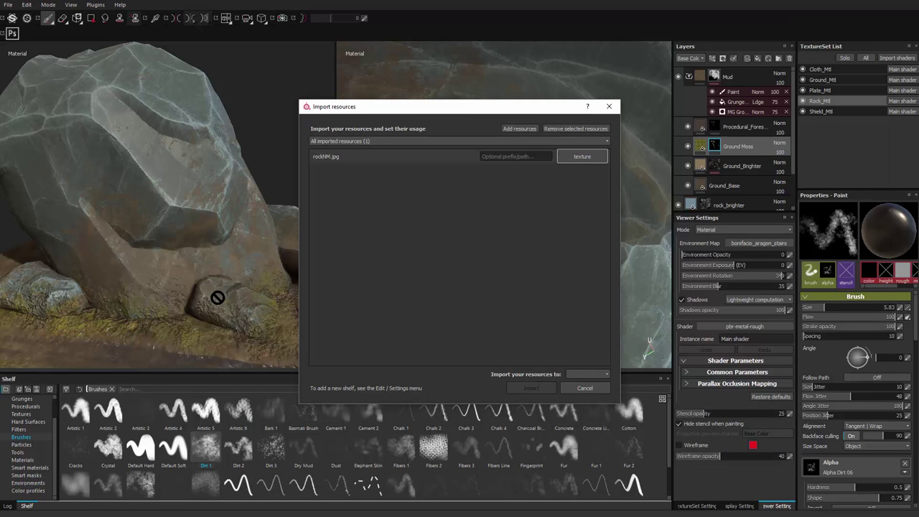
{"action": "left_click", "coordinate": [588, 374]}
{"action": "left_click", "coordinate": [582, 389]}
{"action": "left_click", "coordinate": [531, 387]}
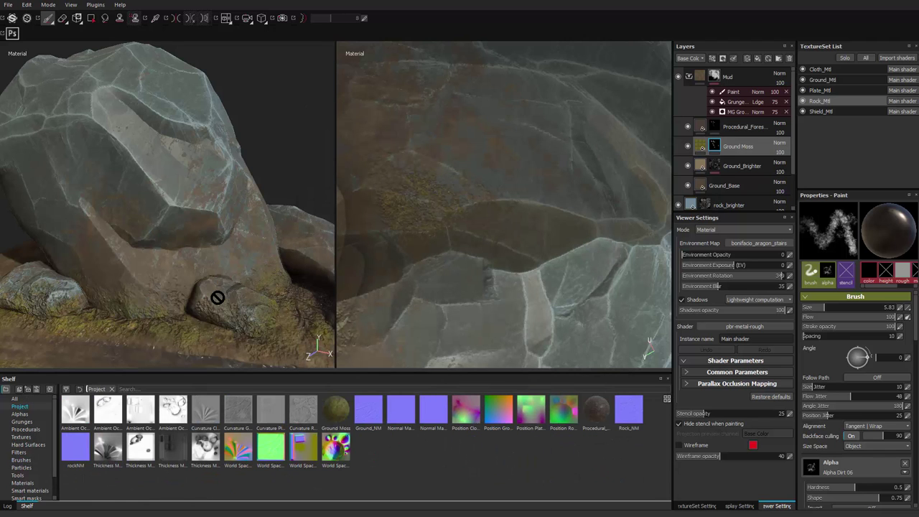
Collapse the Mud folder, add a fill layer above rock_brighter and name it Extra_cracks.
{"action": "left_click", "coordinate": [688, 76]}
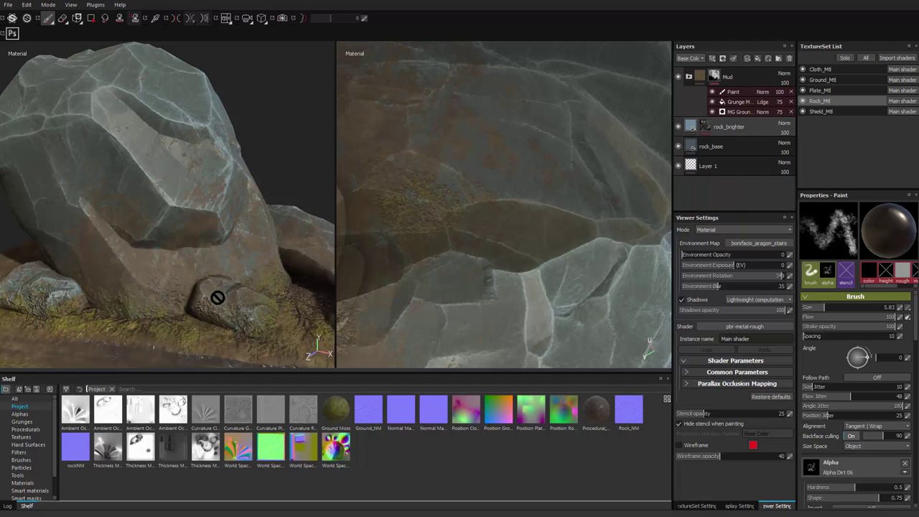
{"action": "left_click", "coordinate": [705, 134]}
{"action": "left_click", "coordinate": [705, 133]}
{"action": "left_click", "coordinate": [691, 125]}
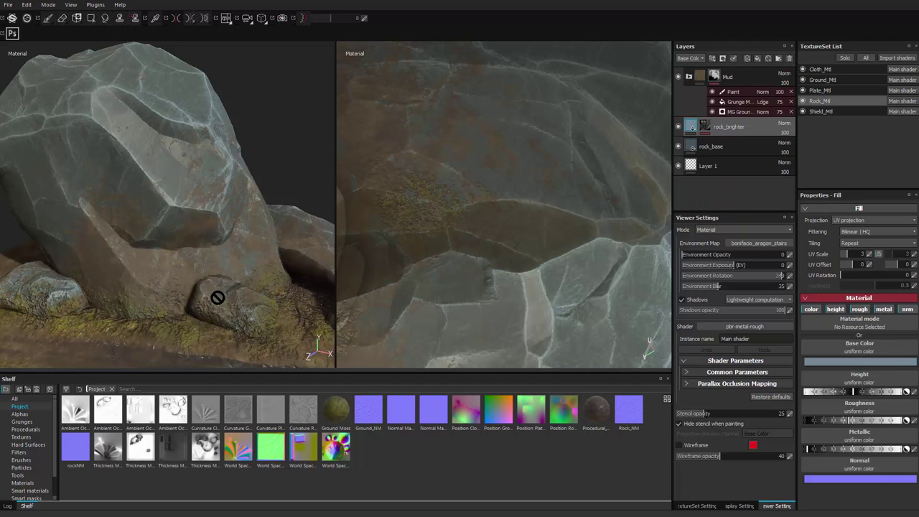
{"action": "left_click", "coordinate": [757, 58]}
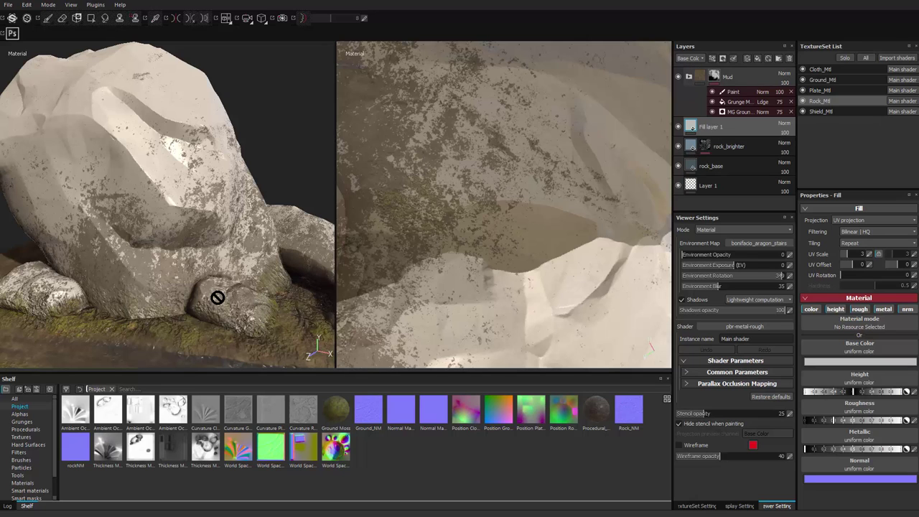
{"action": "double_click", "coordinate": [711, 126]}
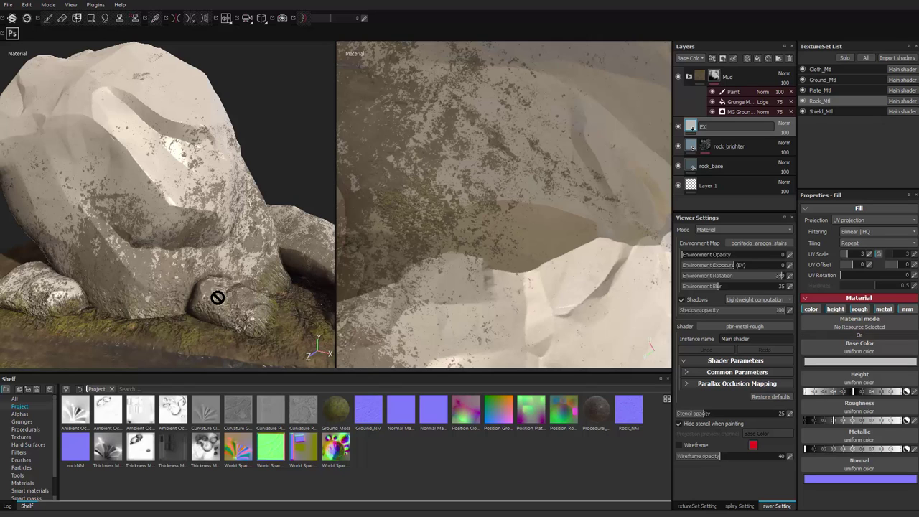
{"action": "type", "text": "Extra_cracks"}
{"action": "key", "text": "Return"}
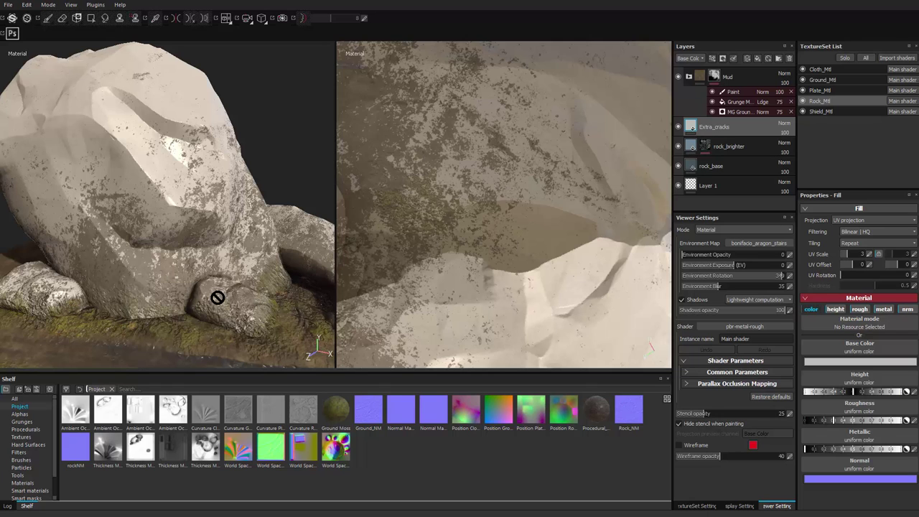
Turn off the color, height, rough and metal channels of the Extra_cracks fill layer, leaving only the normal channel.
{"action": "left_click", "coordinate": [811, 309]}
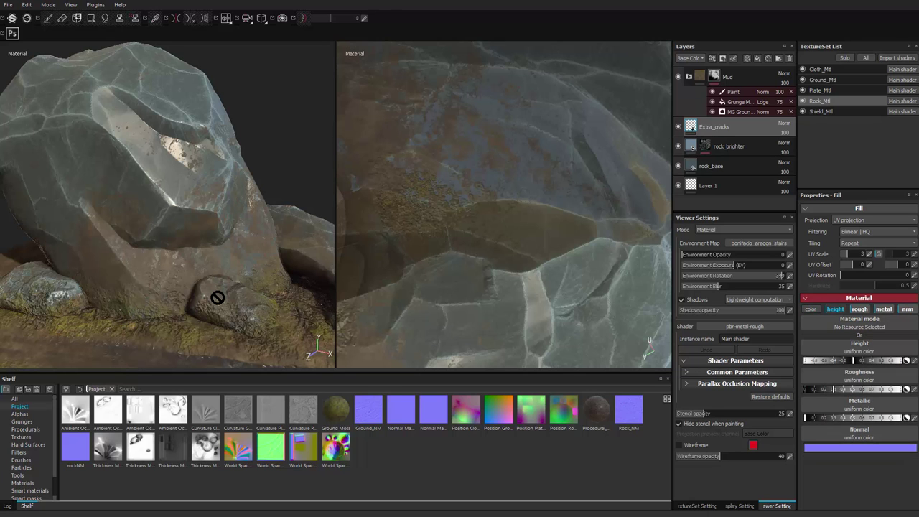
{"action": "left_click", "coordinate": [835, 310]}
{"action": "left_click", "coordinate": [859, 309]}
{"action": "left_click", "coordinate": [884, 310]}
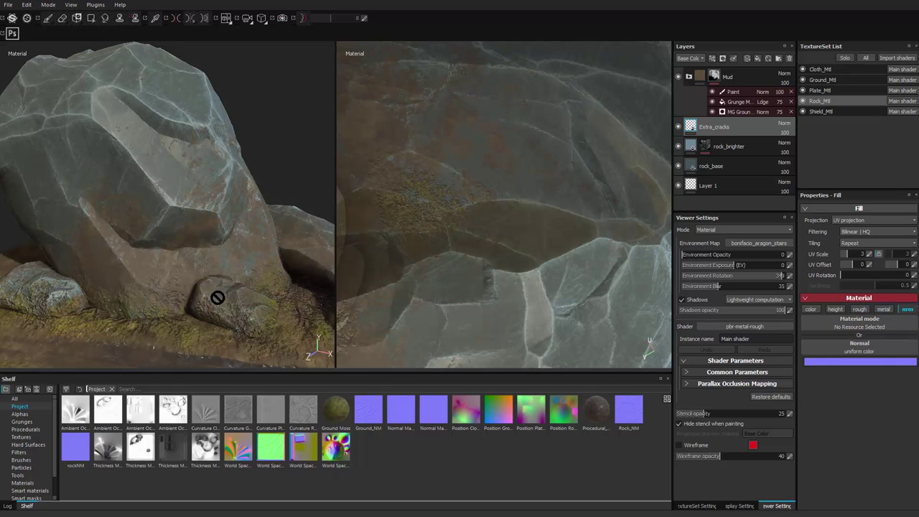
Assign the rockNM texture to the normal channel of the Extra_cracks fill layer.
{"action": "left_click", "coordinate": [908, 310]}
{"action": "left_click", "coordinate": [835, 309]}
{"action": "left_click", "coordinate": [836, 309]}
{"action": "left_click", "coordinate": [908, 309]}
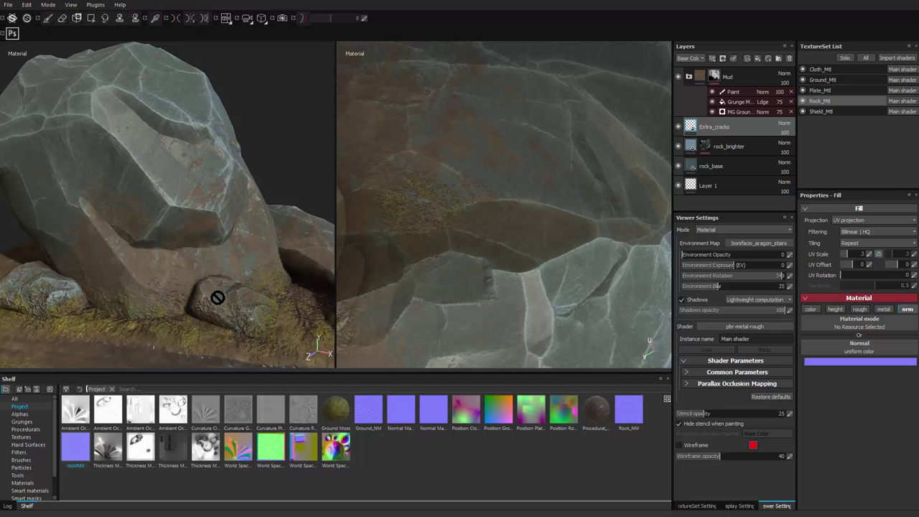
{"action": "left_click_drag", "start_coordinate": [75, 446], "coordinate": [860, 348]}
Examine the normal-map crack detail on the large boulder up close and from a distance.
{"action": "left_click_drag", "start_coordinate": [167, 205], "coordinate": [183, 232], "text": "alt"}
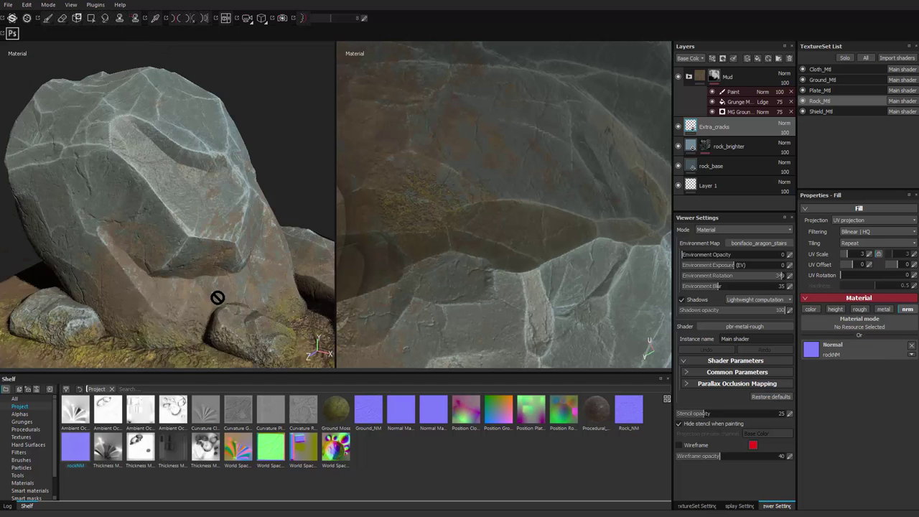
{"action": "right_click_drag", "start_coordinate": [183, 232], "coordinate": [251, 259], "text": "alt"}
{"action": "right_click_drag", "start_coordinate": [218, 297], "coordinate": [180, 280], "text": "alt"}
{"action": "left_click_drag", "start_coordinate": [179, 280], "coordinate": [209, 266], "text": "alt"}
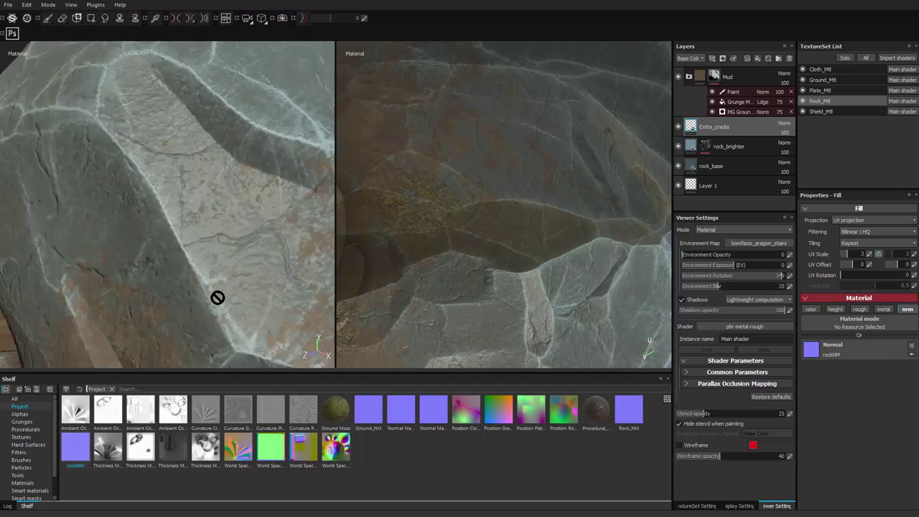
{"action": "right_click_drag", "start_coordinate": [209, 266], "coordinate": [137, 233], "text": "alt"}
{"action": "scroll", "coordinate": [218, 298], "scroll_direction": "up", "scroll_amount": 6}
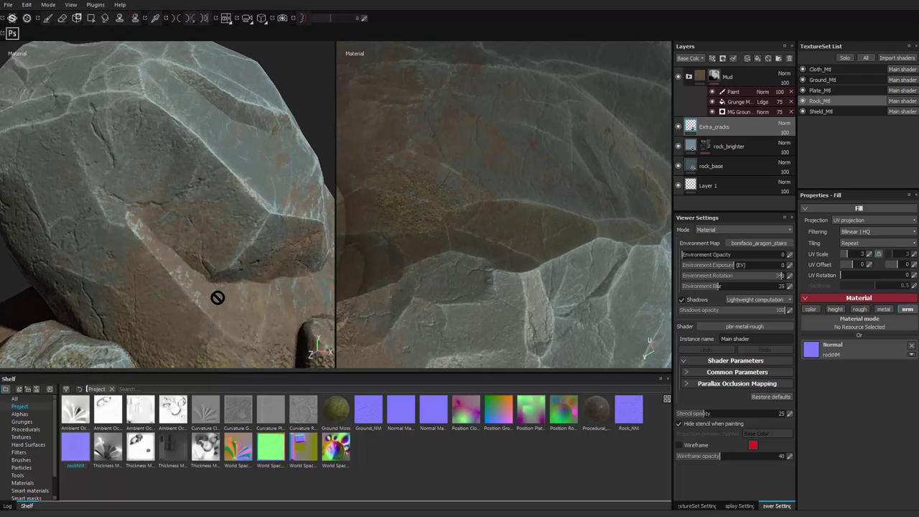
{"action": "scroll", "coordinate": [218, 297], "scroll_direction": "down", "scroll_amount": 8}
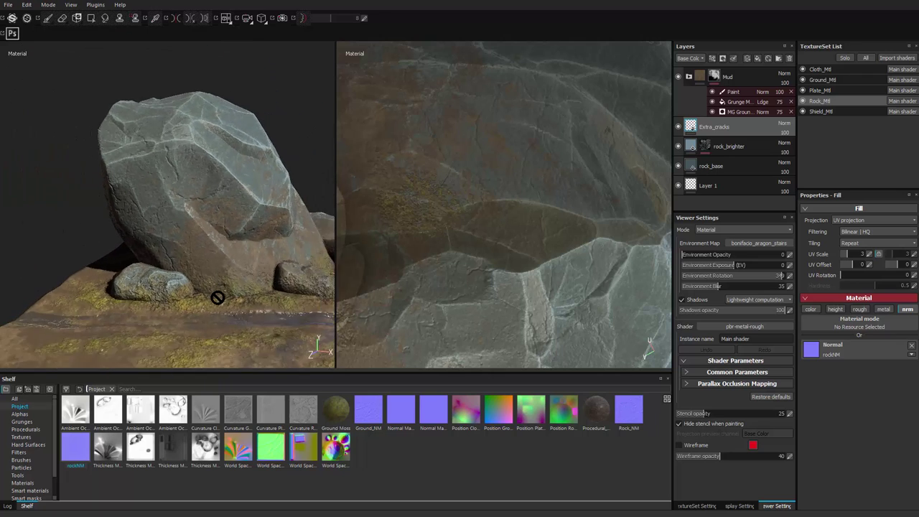
{"action": "mouse_move", "coordinate": [217, 297]}
{"action": "right_mouse_down", "text": "shift"}
{"action": "mouse_move", "coordinate": [288, 297]}
{"action": "mouse_move", "coordinate": [212, 297]}
{"action": "right_mouse_up", "text": "shift"}
{"action": "left_click_drag", "start_coordinate": [218, 297], "coordinate": [266, 269], "text": "alt"}
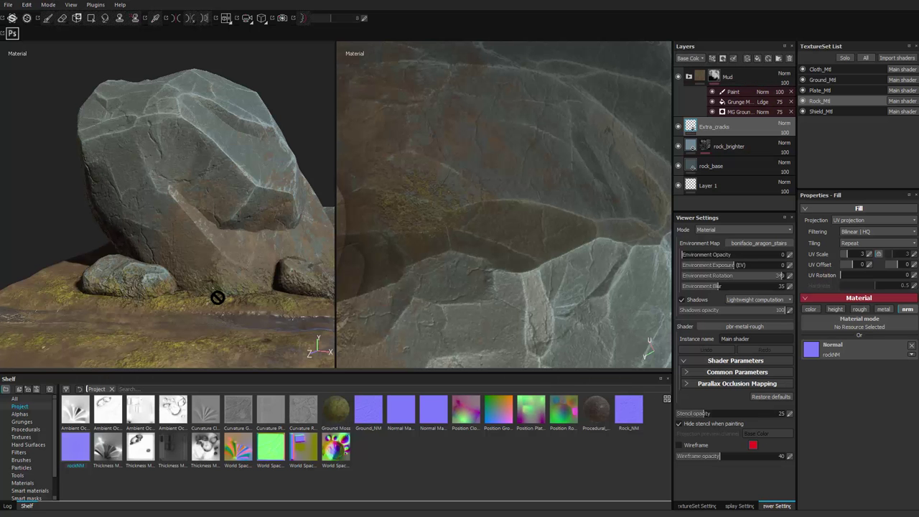
Import the TexturesCom_RockSmoothErosion0015_1_seamless_S image from the Downloads folder into the current project as a texture.
{"action": "key", "text": "alt+Tab"}
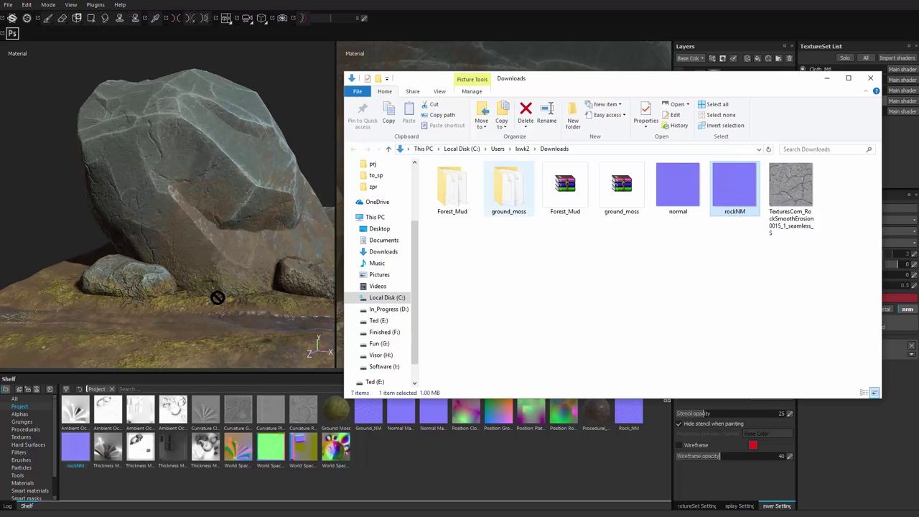
{"action": "left_click_drag", "start_coordinate": [792, 188], "coordinate": [370, 467]}
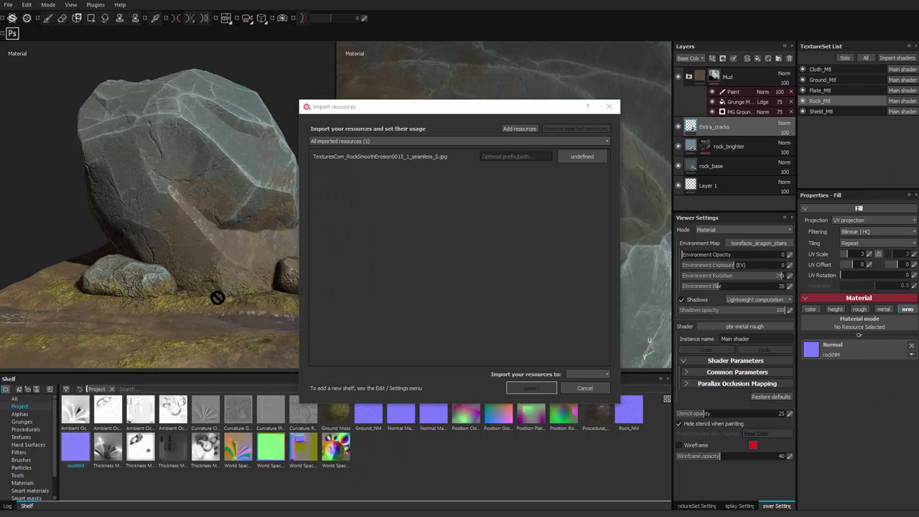
{"action": "left_click", "coordinate": [589, 156]}
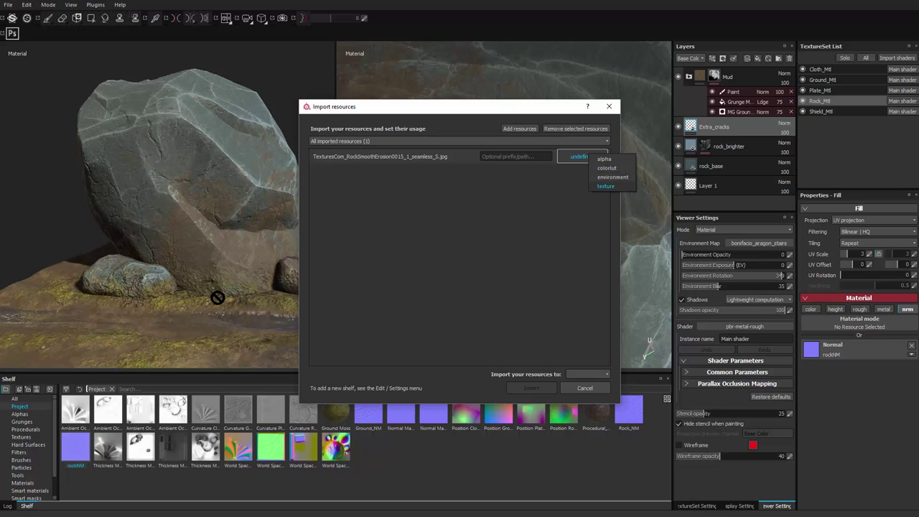
{"action": "left_click", "coordinate": [606, 187]}
{"action": "left_click", "coordinate": [587, 374]}
{"action": "left_click", "coordinate": [587, 388]}
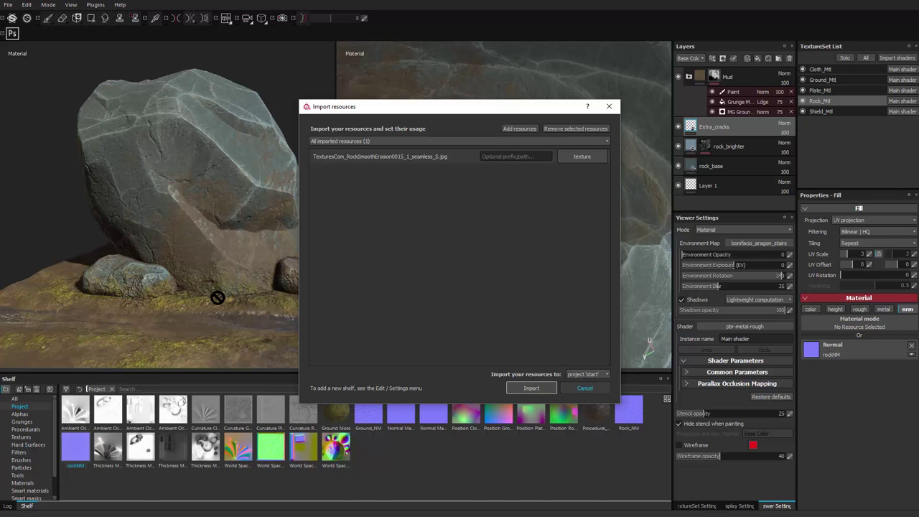
{"action": "left_click", "coordinate": [531, 388]}
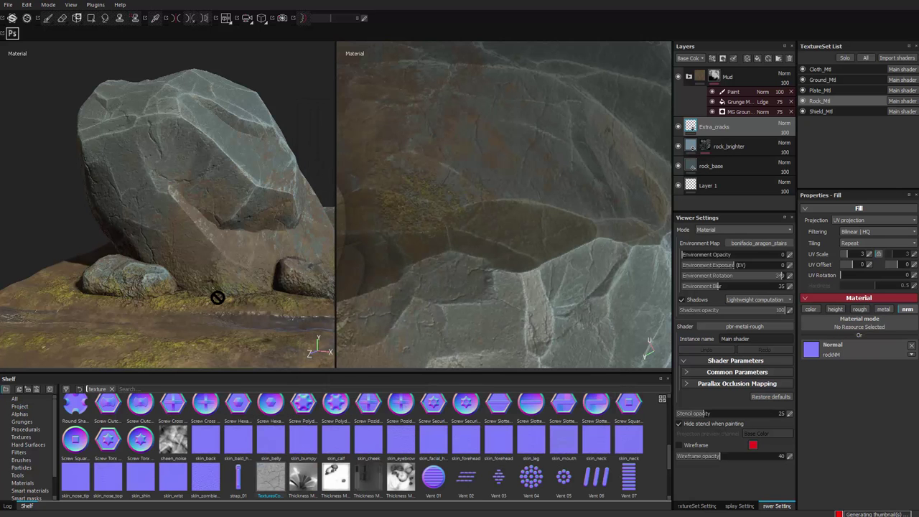
Switch Extra_cracks from the normal to the height channel and assign the imported RockSmoothErosion texture as its height.
{"action": "left_click", "coordinate": [835, 309]}
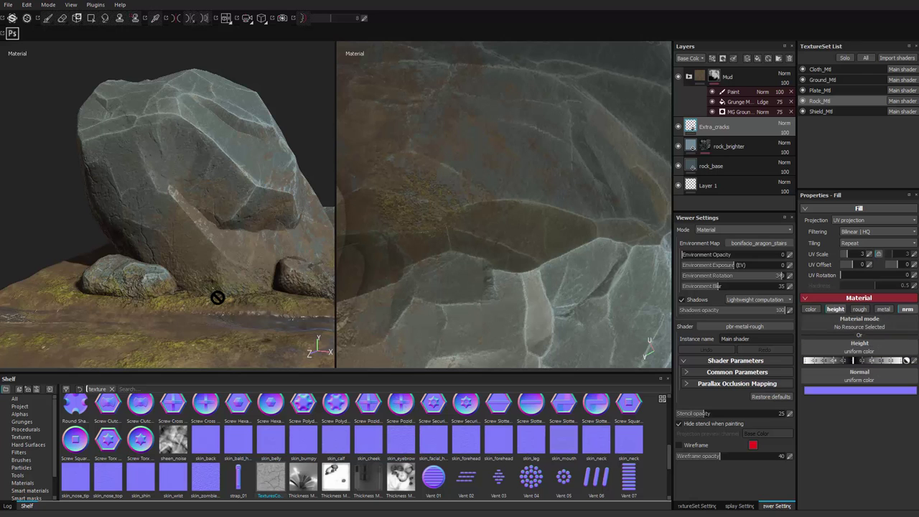
{"action": "left_click", "coordinate": [908, 309]}
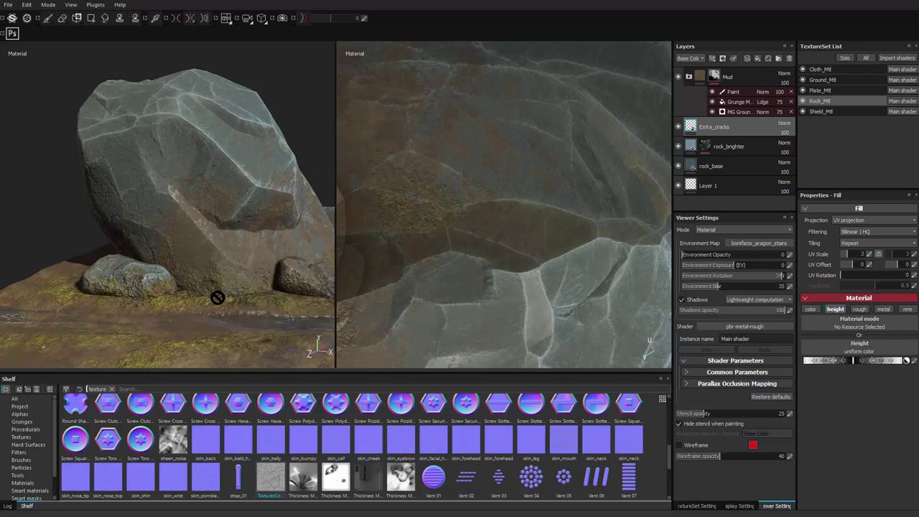
{"action": "left_click_drag", "start_coordinate": [271, 478], "coordinate": [860, 349]}
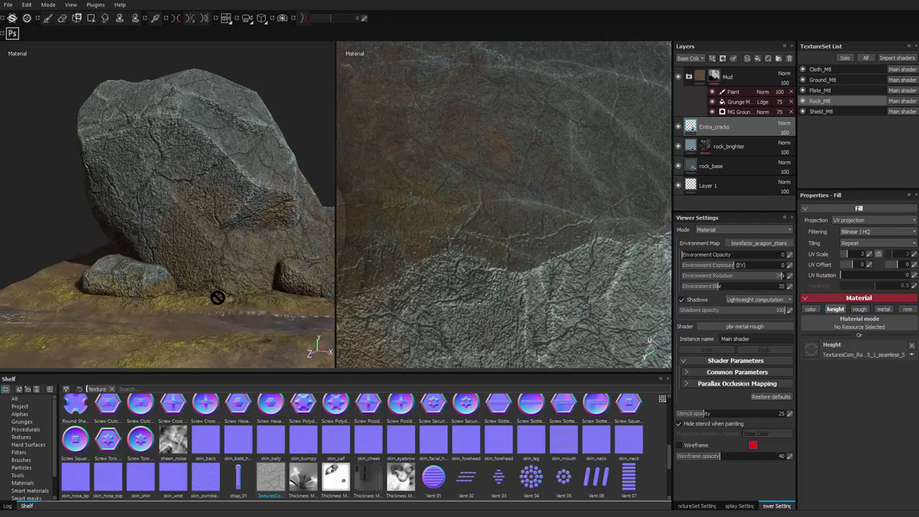
{"action": "scroll", "coordinate": [218, 298], "scroll_direction": "up", "scroll_amount": 5}
{"action": "left_click_drag", "start_coordinate": [218, 297], "coordinate": [287, 273], "text": "alt"}
{"action": "scroll", "coordinate": [217, 297], "scroll_direction": "down", "scroll_amount": 4}
{"action": "left_click_drag", "start_coordinate": [217, 298], "coordinate": [187, 316], "text": "alt"}
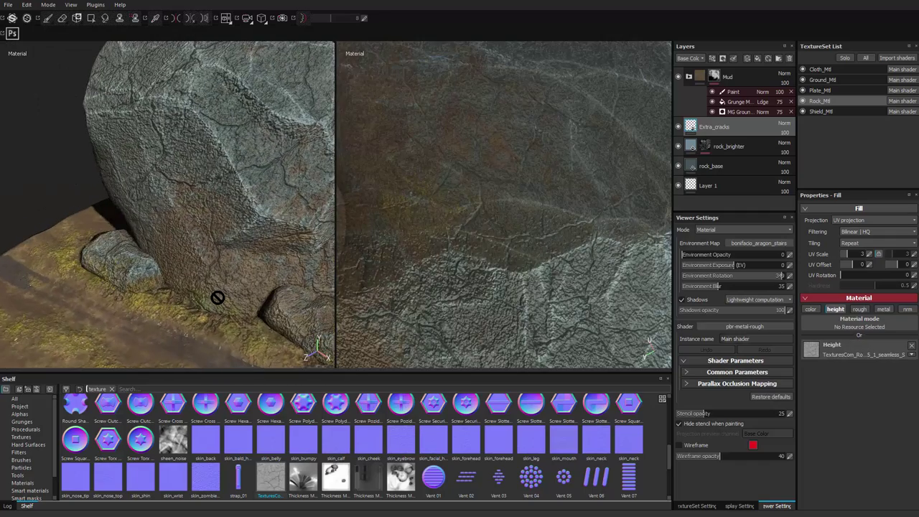
Show the layer stack's Height channel and lower the Extra_cracks layer's height opacity to 11.
{"action": "left_click", "coordinate": [785, 133]}
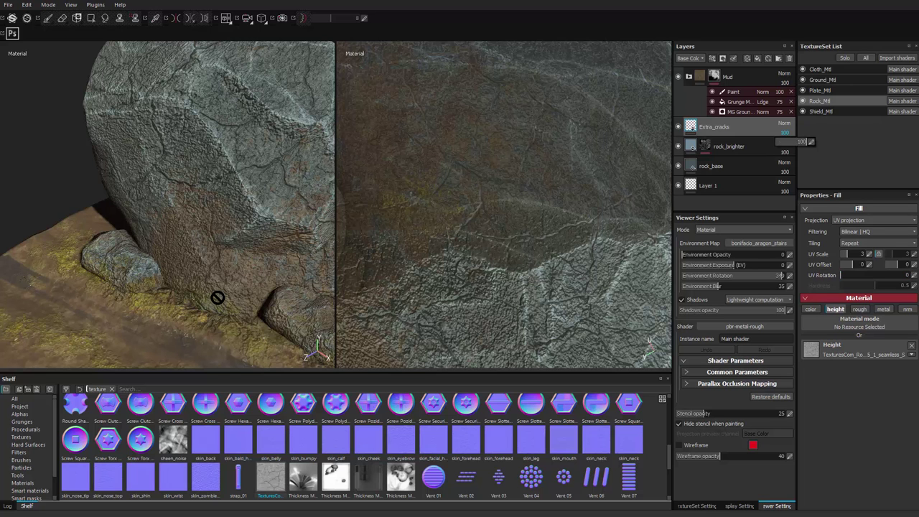
{"action": "left_click", "coordinate": [691, 58]}
{"action": "left_click", "coordinate": [690, 69]}
{"action": "left_click", "coordinate": [785, 133]}
{"action": "left_click_drag", "start_coordinate": [806, 142], "coordinate": [779, 141]}
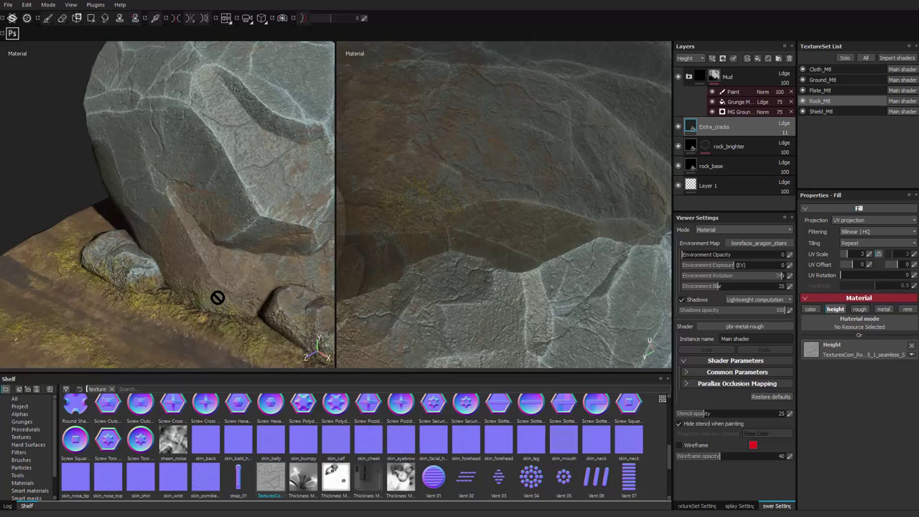
Examine how the height-based cracks look on the boulder at the reduced opacity, from several angles.
{"action": "right_click_drag", "start_coordinate": [218, 297], "coordinate": [172, 297], "text": "alt"}
{"action": "left_click_drag", "start_coordinate": [218, 297], "coordinate": [233, 295], "text": "alt"}
{"action": "right_click_drag", "start_coordinate": [218, 297], "coordinate": [287, 297], "text": "alt"}
{"action": "middle_click_drag", "start_coordinate": [218, 273], "coordinate": [191, 344], "text": "alt"}
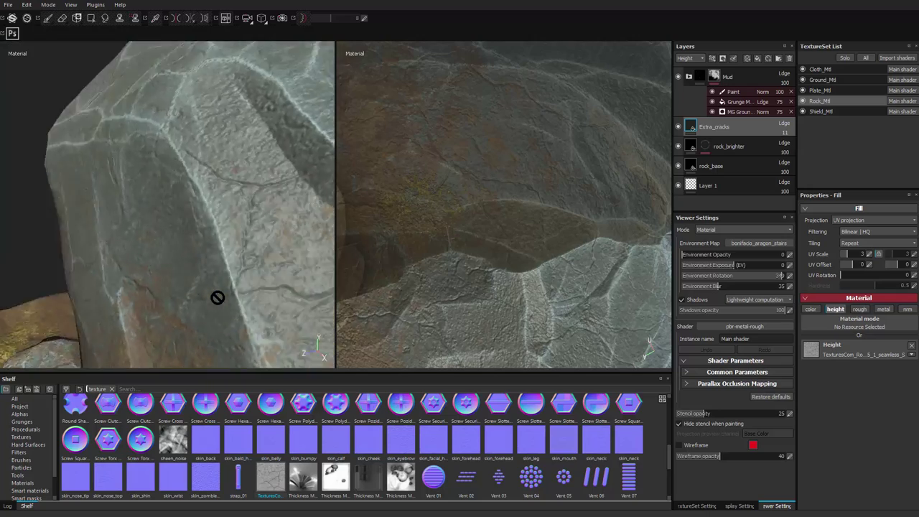
{"action": "left_click_drag", "start_coordinate": [218, 297], "coordinate": [186, 320], "text": "alt"}
{"action": "right_click_drag", "start_coordinate": [218, 297], "coordinate": [158, 297], "text": "alt"}
{"action": "left_click_drag", "start_coordinate": [217, 298], "coordinate": [230, 251], "text": "alt"}
{"action": "right_click_drag", "start_coordinate": [218, 298], "coordinate": [273, 297], "text": "alt"}
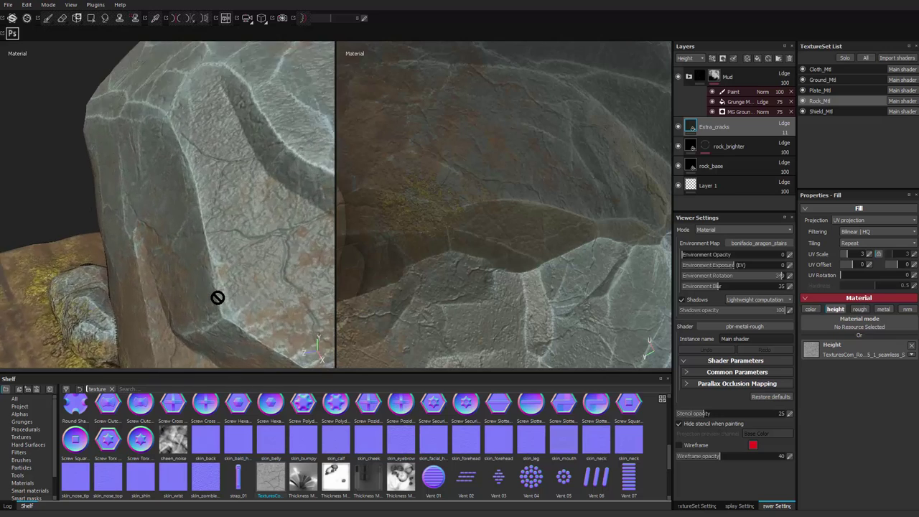
{"action": "left_click_drag", "start_coordinate": [217, 297], "coordinate": [218, 298], "text": "alt"}
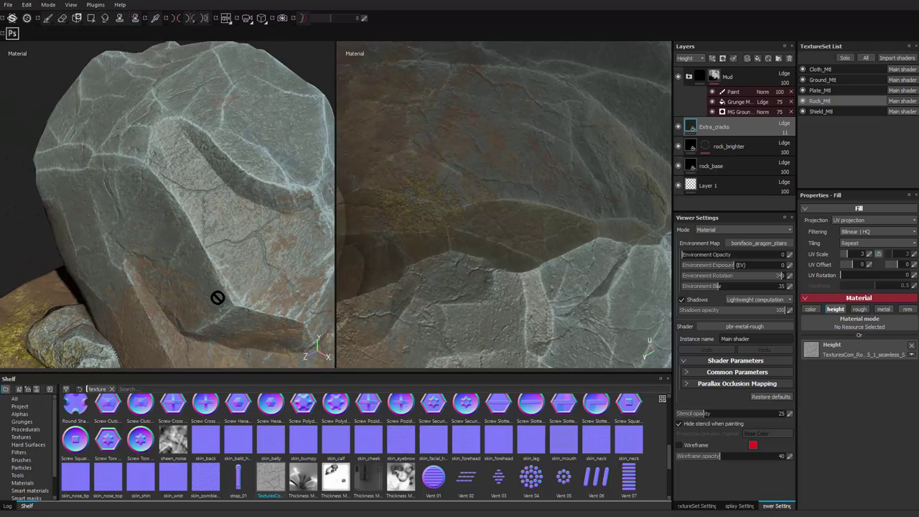
Undo the height opacity, height texture and channel changes on Extra_cracks, back to the rockNM normal map.
{"action": "key", "text": "ctrl+z"}
{"action": "key", "text": "ctrl+z"}
{"action": "key", "text": "ctrl+z"}
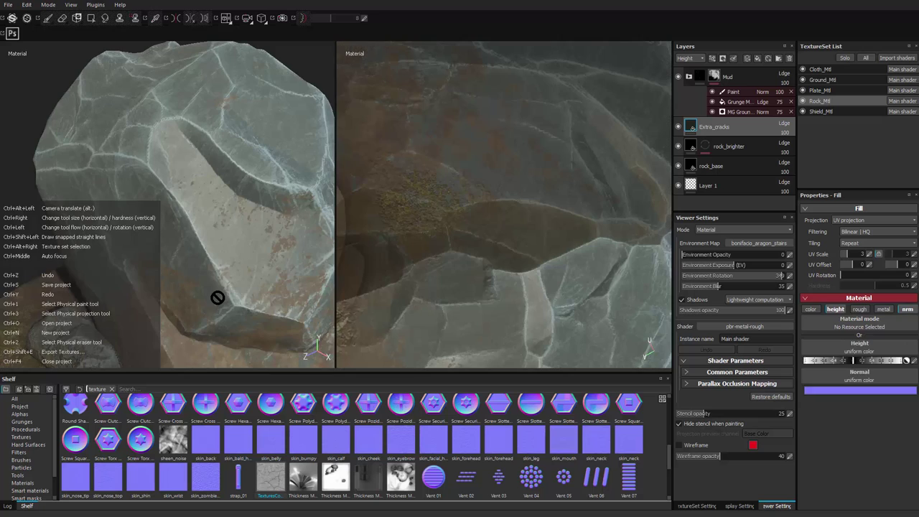
{"action": "key", "text": "ctrl+z"}
{"action": "key", "text": "ctrl+z"}
Rotate the environment lighting to 324 and examine the boulder's cracks and surface colors from other angles.
{"action": "left_click_drag", "start_coordinate": [218, 297], "coordinate": [226, 276], "text": "alt"}
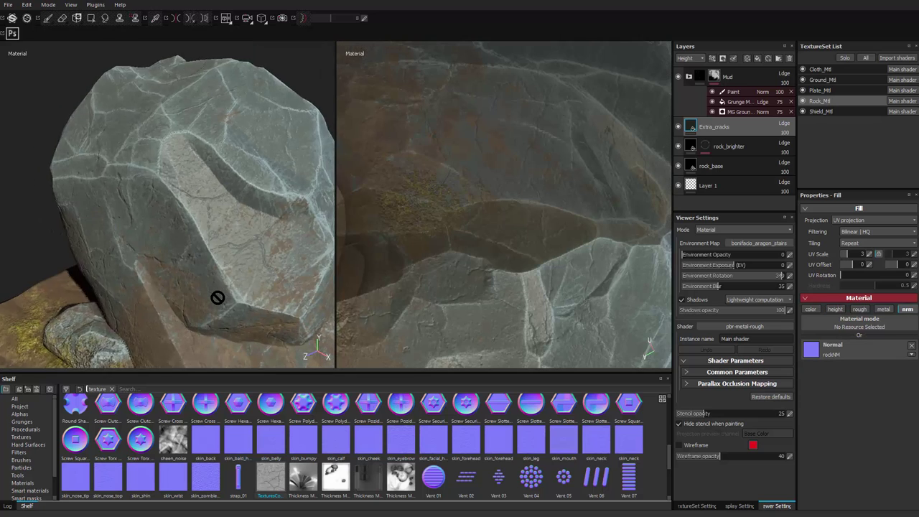
{"action": "right_click_drag", "start_coordinate": [218, 298], "coordinate": [217, 297], "text": "alt"}
{"action": "middle_click_drag", "start_coordinate": [218, 297], "coordinate": [217, 298], "text": "alt"}
{"action": "left_click_drag", "start_coordinate": [218, 297], "coordinate": [218, 298], "text": "alt"}
{"action": "right_click_drag", "start_coordinate": [217, 297], "coordinate": [217, 297], "text": "shift"}
{"action": "left_click_drag", "start_coordinate": [218, 298], "coordinate": [218, 297], "text": "alt"}
{"action": "right_click_drag", "start_coordinate": [217, 298], "coordinate": [217, 297], "text": "alt"}
{"action": "middle_click_drag", "start_coordinate": [218, 297], "coordinate": [218, 297], "text": "alt"}
Duplicate the rock_base fill layer.
{"action": "left_click", "coordinate": [729, 146]}
{"action": "left_click", "coordinate": [708, 186]}
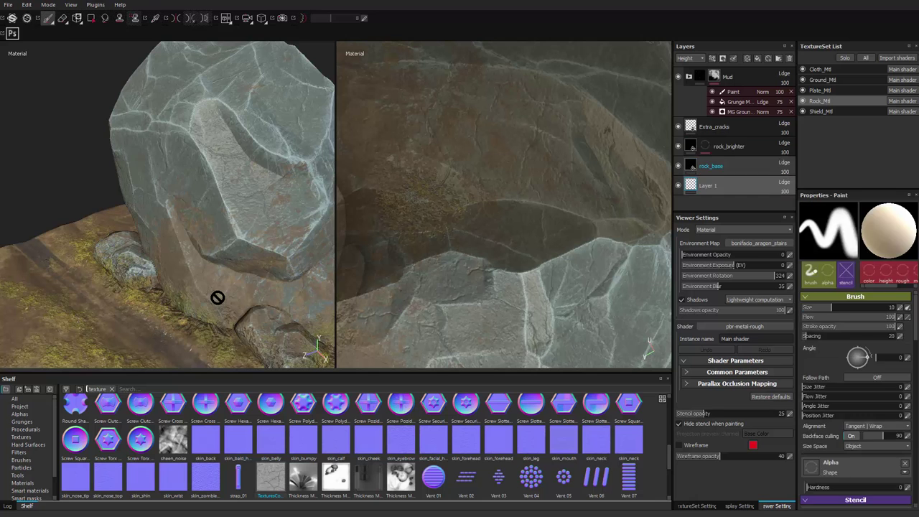
{"action": "left_click", "coordinate": [711, 166]}
{"action": "left_click", "coordinate": [729, 147]}
{"action": "left_click", "coordinate": [711, 165]}
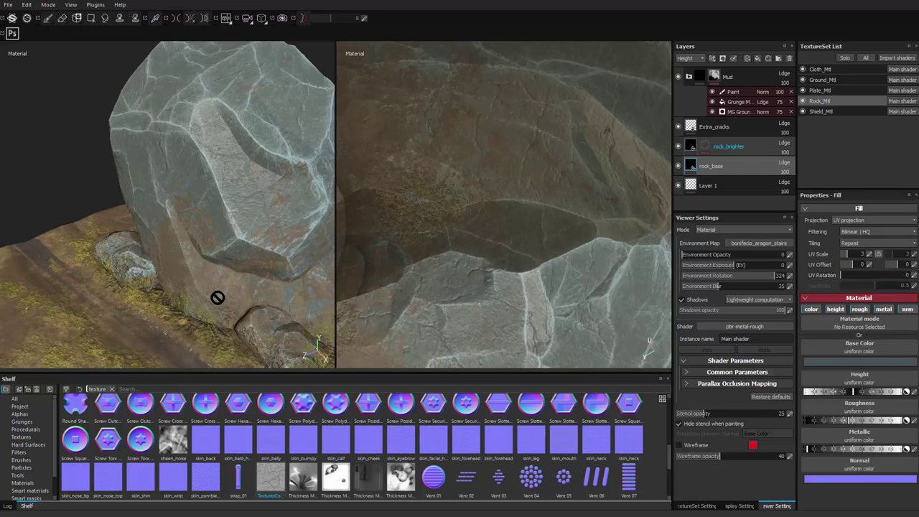
{"action": "left_click", "coordinate": [729, 146]}
{"action": "left_click", "coordinate": [711, 166]}
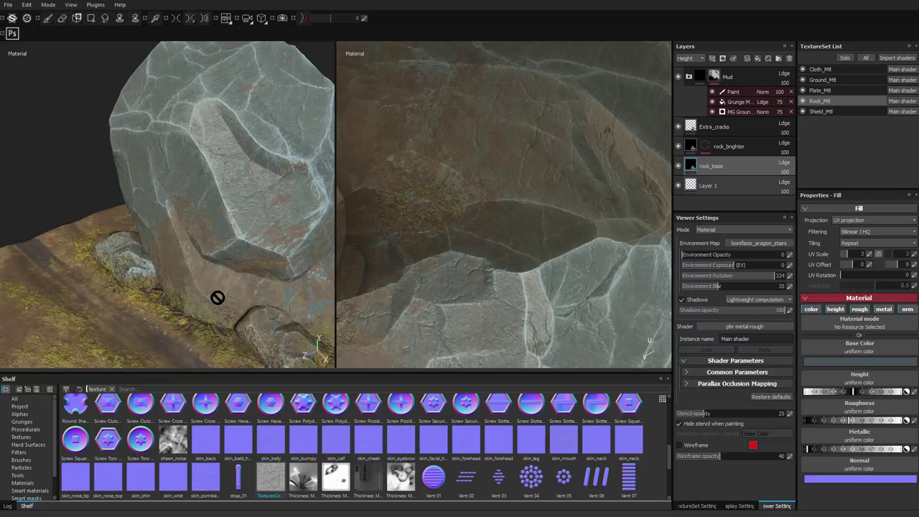
{"action": "key", "text": "ctrl+d"}
Switch the layer stack to the Base Color channel and rename the upper rock_base copy to rock_dark.
{"action": "double_click", "coordinate": [711, 166]}
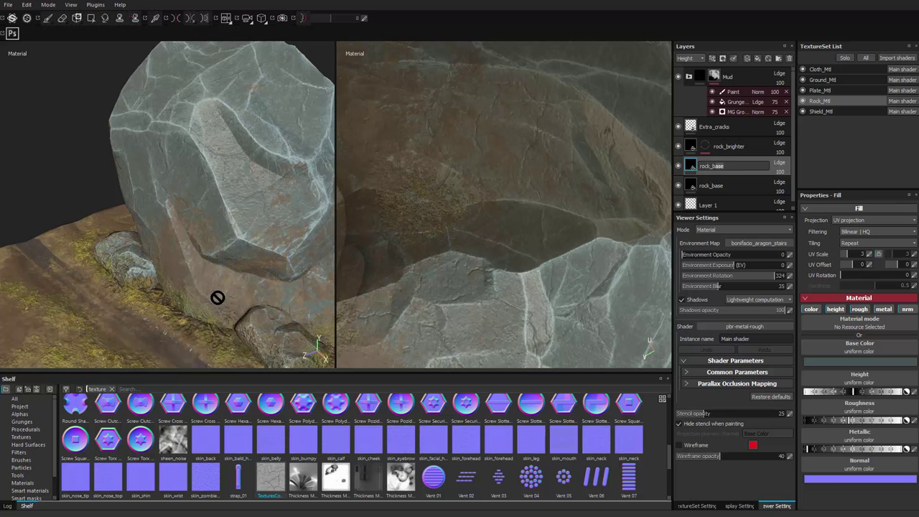
{"action": "left_click", "coordinate": [691, 59]}
{"action": "left_click", "coordinate": [691, 66]}
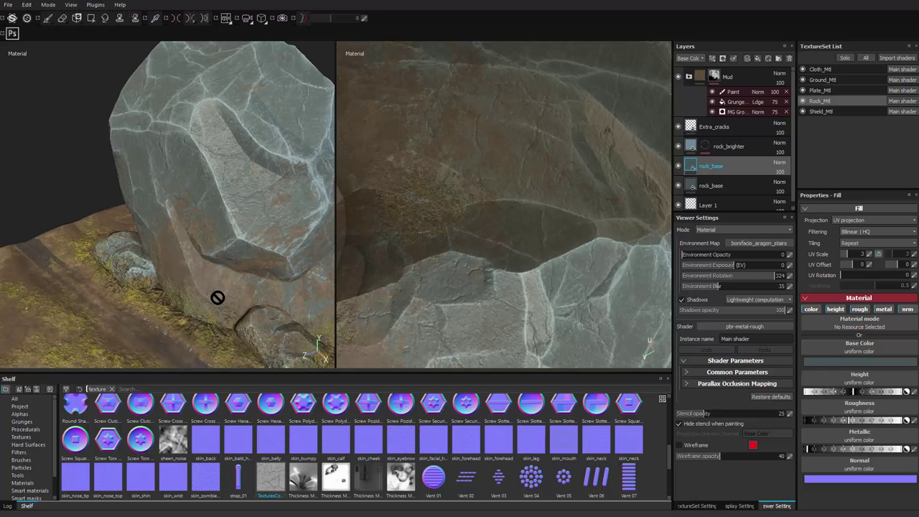
{"action": "key", "text": "F2"}
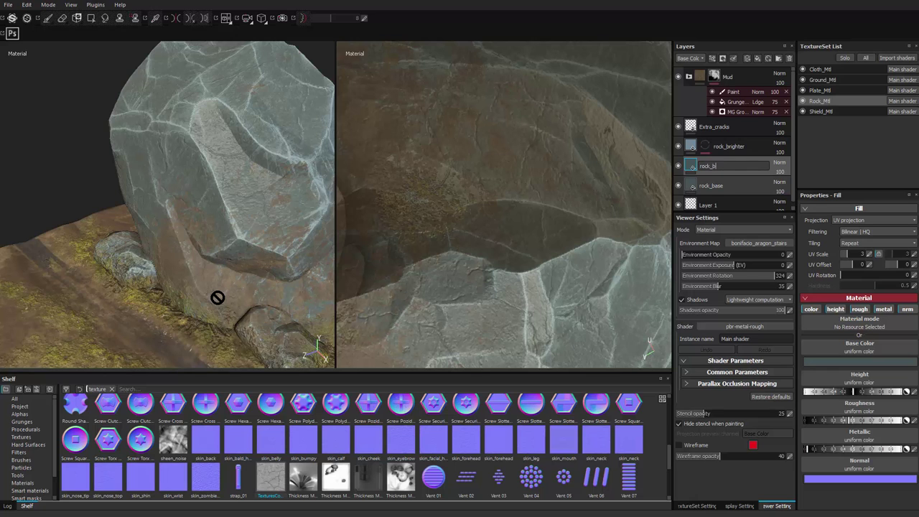
{"action": "type", "text": "rock_dark"}
{"action": "key", "text": "Return"}
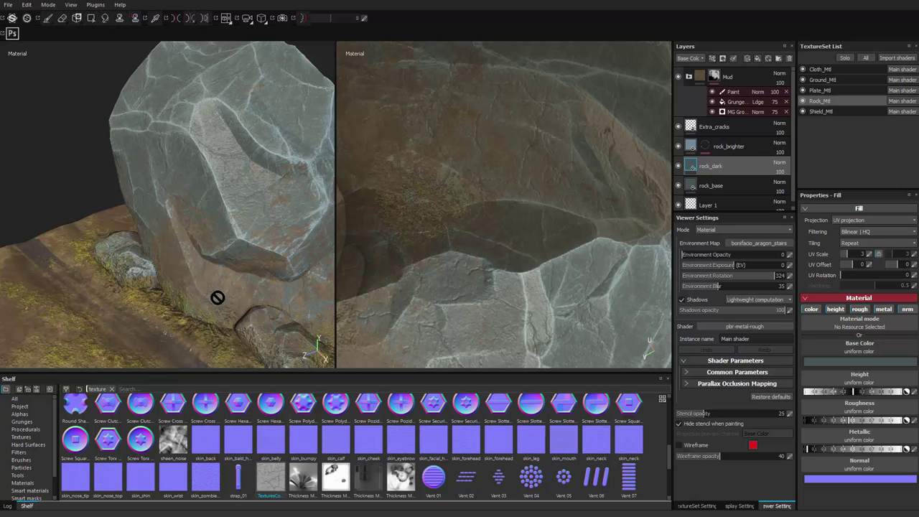
Darken the base color of rock_dark to RGB 0.035, 0.053, 0.059.
{"action": "left_click", "coordinate": [859, 362]}
{"action": "left_click_drag", "start_coordinate": [766, 382], "coordinate": [766, 387]}
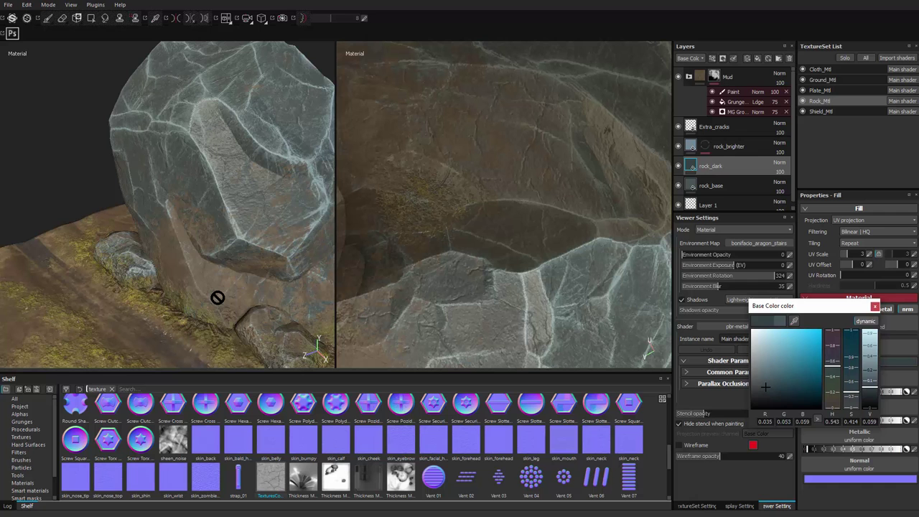
{"action": "left_click", "coordinate": [875, 307]}
{"action": "mouse_move", "coordinate": [217, 297]}
{"action": "left_mouse_down", "text": "alt"}
{"action": "mouse_move", "coordinate": [230, 316]}
{"action": "mouse_move", "coordinate": [230, 305]}
{"action": "left_mouse_up", "text": "alt"}
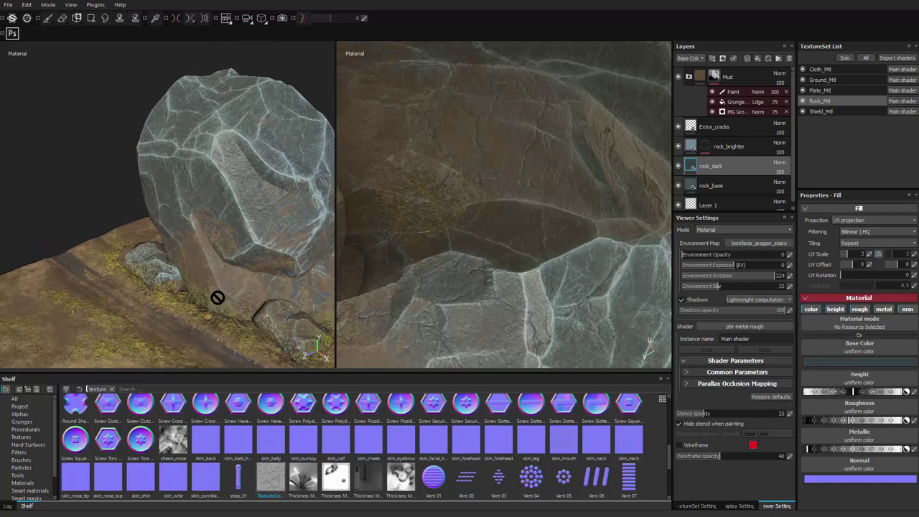
Apply the Dust Soft 2 smart mask to the rock_dark layer.
{"action": "left_click_drag", "start_coordinate": [55, 438], "coordinate": [54, 459]}
{"action": "left_click", "coordinate": [27, 475]}
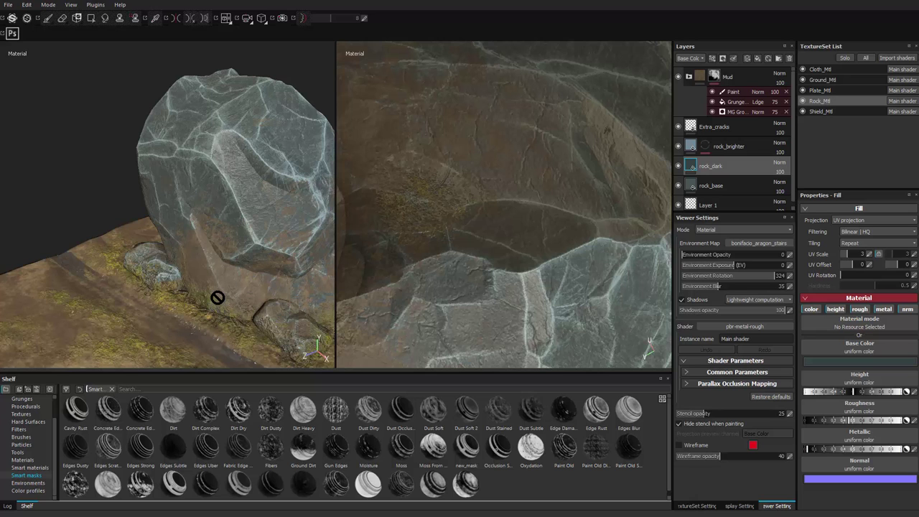
{"action": "mouse_move", "coordinate": [466, 410]}
{"action": "left_mouse_down"}
{"action": "mouse_move", "coordinate": [734, 94]}
{"action": "mouse_move", "coordinate": [725, 166]}
{"action": "left_mouse_up"}
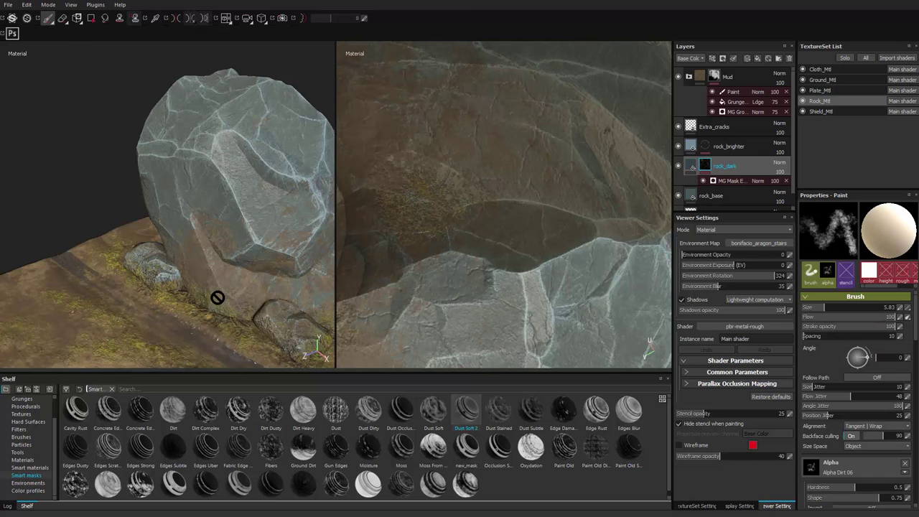
Set the Global Balance of the mask generator on the rock_dark layer to 1.
{"action": "left_click_drag", "start_coordinate": [217, 297], "coordinate": [215, 310], "text": "alt"}
{"action": "right_click_drag", "start_coordinate": [215, 310], "coordinate": [252, 302], "text": "alt"}
{"action": "left_click_drag", "start_coordinate": [251, 301], "coordinate": [260, 296], "text": "alt"}
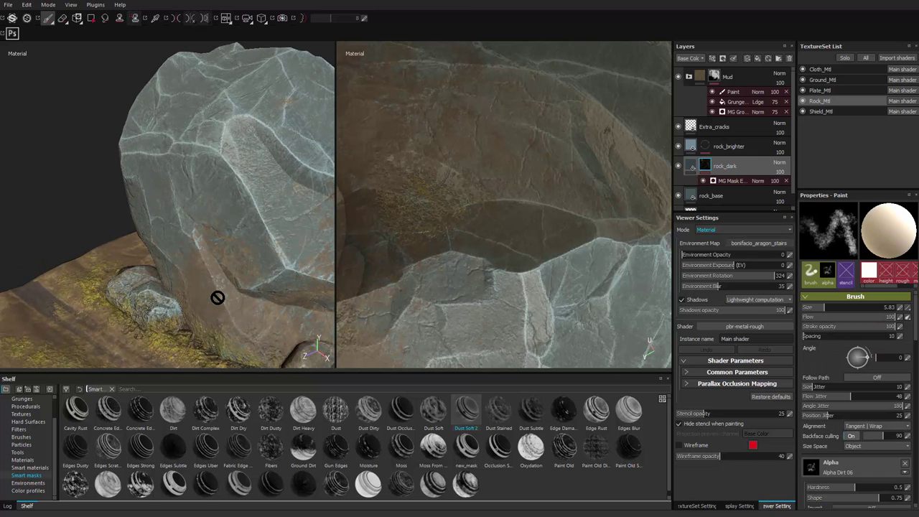
{"action": "left_click", "coordinate": [733, 181]}
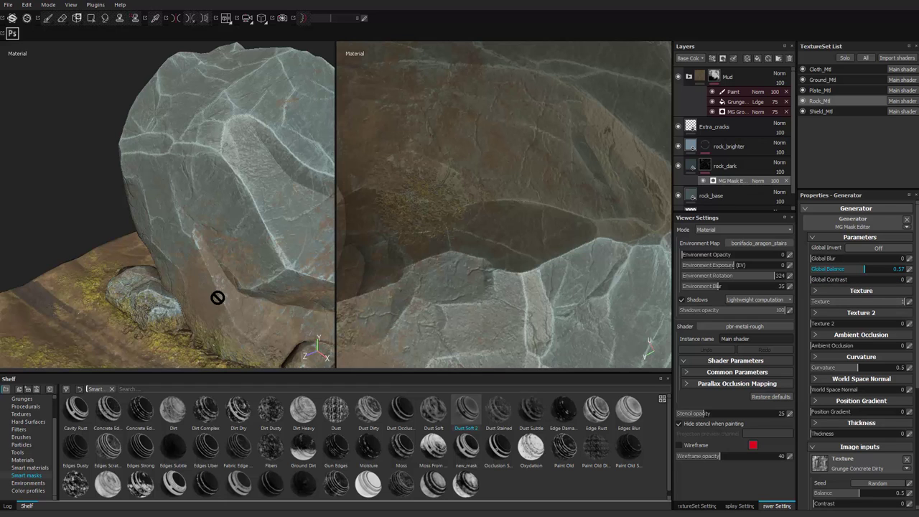
{"action": "mouse_move", "coordinate": [892, 269]}
{"action": "left_mouse_down"}
{"action": "mouse_move", "coordinate": [812, 268]}
{"action": "mouse_move", "coordinate": [906, 268]}
{"action": "left_mouse_up"}
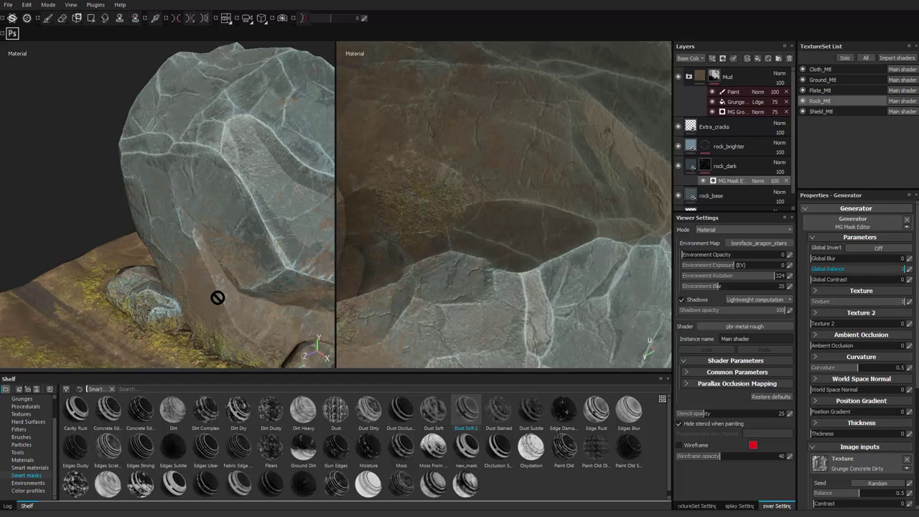
{"action": "mouse_move", "coordinate": [218, 297]}
{"action": "left_mouse_down", "text": "alt"}
{"action": "mouse_move", "coordinate": [210, 316]}
{"action": "mouse_move", "coordinate": [136, 316]}
{"action": "mouse_move", "coordinate": [172, 280]}
{"action": "mouse_move", "coordinate": [155, 276]}
{"action": "left_mouse_up", "text": "alt"}
{"action": "right_click_drag", "start_coordinate": [218, 298], "coordinate": [144, 298], "text": "alt"}
{"action": "left_click_drag", "start_coordinate": [218, 298], "coordinate": [388, 252], "text": "alt"}
{"action": "right_click_drag", "start_coordinate": [218, 298], "coordinate": [288, 297], "text": "alt"}
{"action": "left_click_drag", "start_coordinate": [217, 297], "coordinate": [187, 327], "text": "alt"}
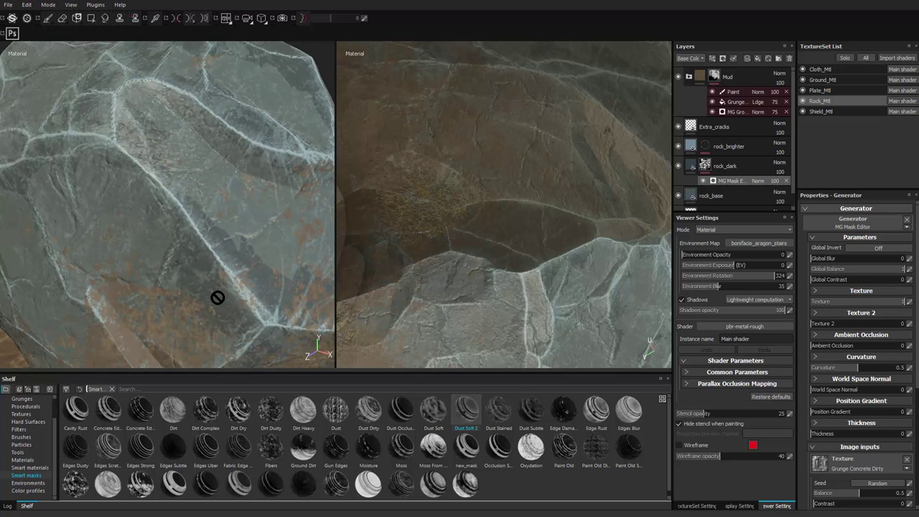
Invert the rock_dark mask generator and set its Global Blur to 1.55 and Global Contrast to 0.27.
{"action": "mouse_move", "coordinate": [817, 259]}
{"action": "left_mouse_down"}
{"action": "mouse_move", "coordinate": [841, 259]}
{"action": "mouse_move", "coordinate": [821, 259]}
{"action": "left_mouse_up"}
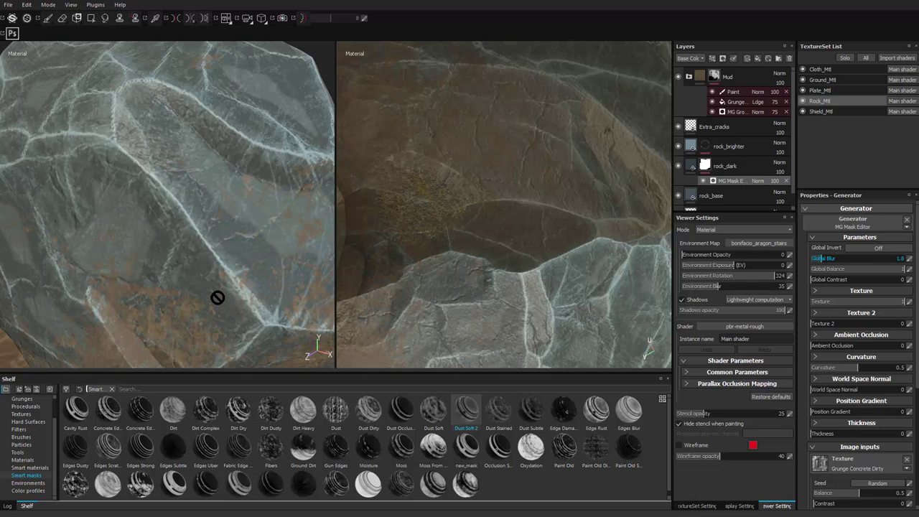
{"action": "mouse_move", "coordinate": [218, 297]}
{"action": "left_mouse_down", "text": "alt"}
{"action": "mouse_move", "coordinate": [266, 291]}
{"action": "mouse_move", "coordinate": [158, 295]}
{"action": "mouse_move", "coordinate": [218, 297]}
{"action": "left_mouse_up", "text": "alt"}
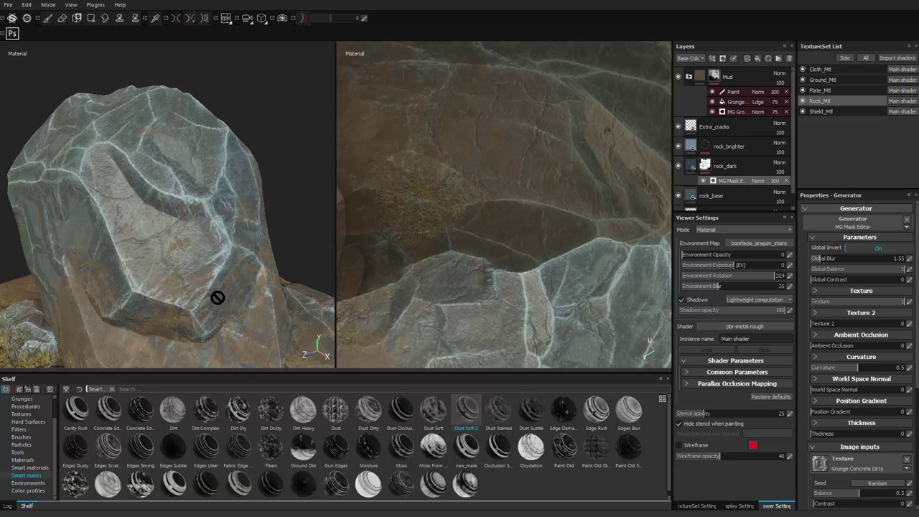
{"action": "scroll", "coordinate": [218, 298], "scroll_direction": "up", "scroll_amount": 2}
{"action": "left_click_drag", "start_coordinate": [217, 298], "coordinate": [248, 300], "text": "alt"}
{"action": "scroll", "coordinate": [218, 297], "scroll_direction": "down", "scroll_amount": 3}
{"action": "scroll", "coordinate": [217, 297], "scroll_direction": "up", "scroll_amount": 2}
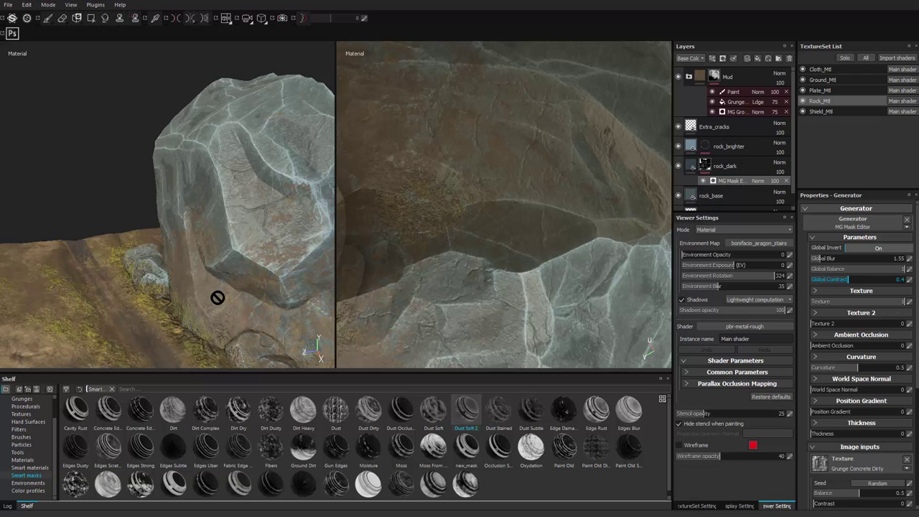
{"action": "mouse_move", "coordinate": [818, 279]}
{"action": "left_mouse_down"}
{"action": "mouse_move", "coordinate": [883, 280]}
{"action": "mouse_move", "coordinate": [811, 280]}
{"action": "mouse_move", "coordinate": [886, 280]}
{"action": "mouse_move", "coordinate": [836, 280]}
{"action": "left_mouse_up"}
{"action": "left_click_drag", "start_coordinate": [218, 297], "coordinate": [234, 316], "text": "alt"}
{"action": "right_click_drag", "start_coordinate": [218, 297], "coordinate": [273, 338], "text": "alt"}
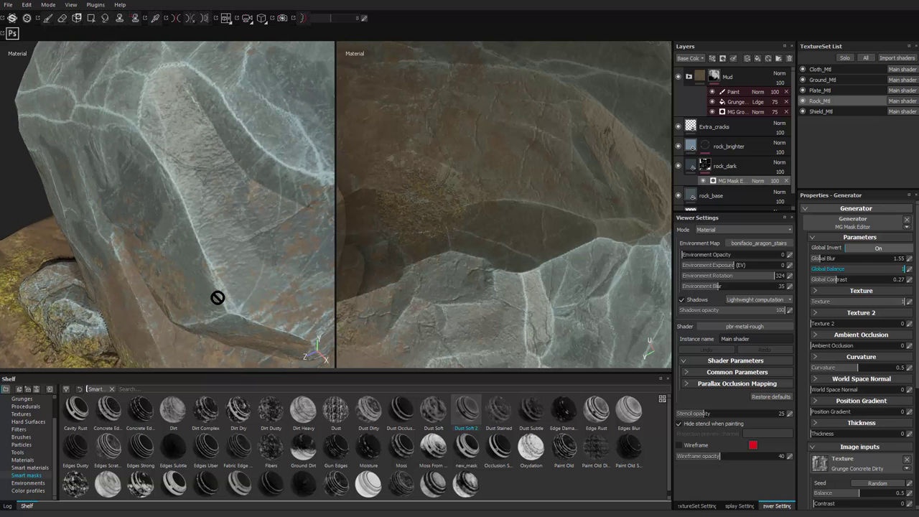
Refine the rock_dark mask with Global Blur 0.41, Global Contrast 0.11 and Global Balance 0.93.
{"action": "left_click_drag", "start_coordinate": [837, 258], "coordinate": [814, 259]}
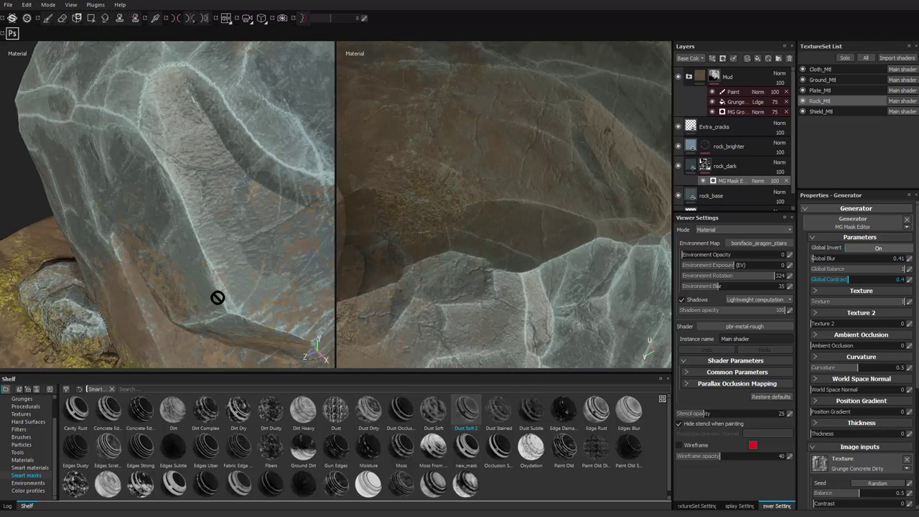
{"action": "left_click_drag", "start_coordinate": [816, 279], "coordinate": [821, 279]}
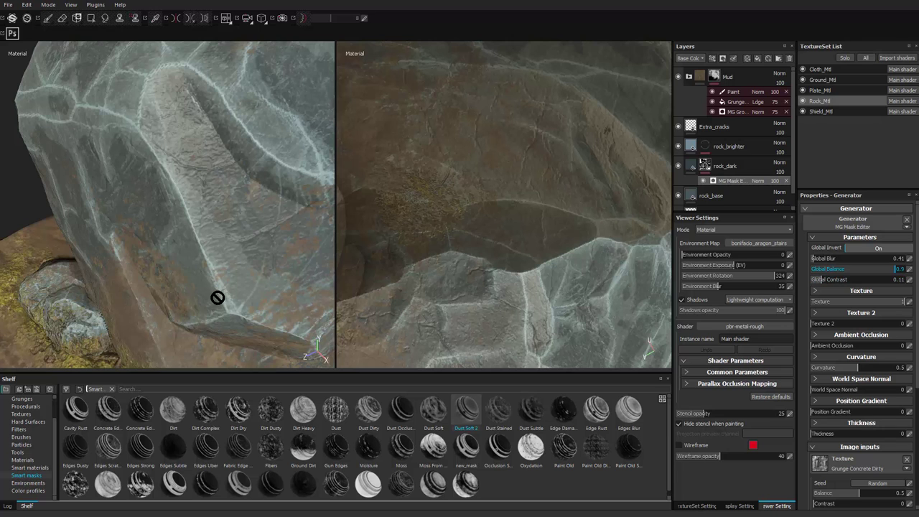
{"action": "left_click_drag", "start_coordinate": [896, 270], "coordinate": [883, 269]}
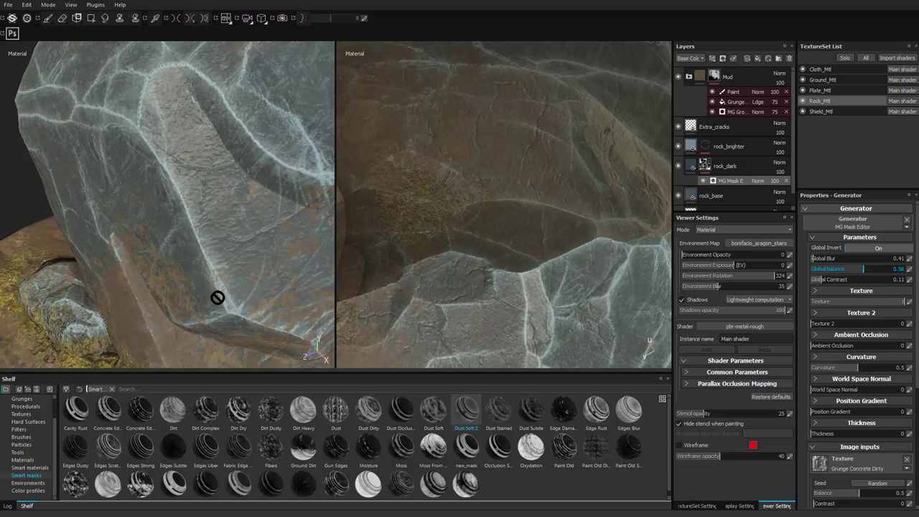
{"action": "left_click_drag", "start_coordinate": [822, 269], "coordinate": [886, 269]}
{"action": "scroll", "coordinate": [218, 297], "scroll_direction": "down", "scroll_amount": 8}
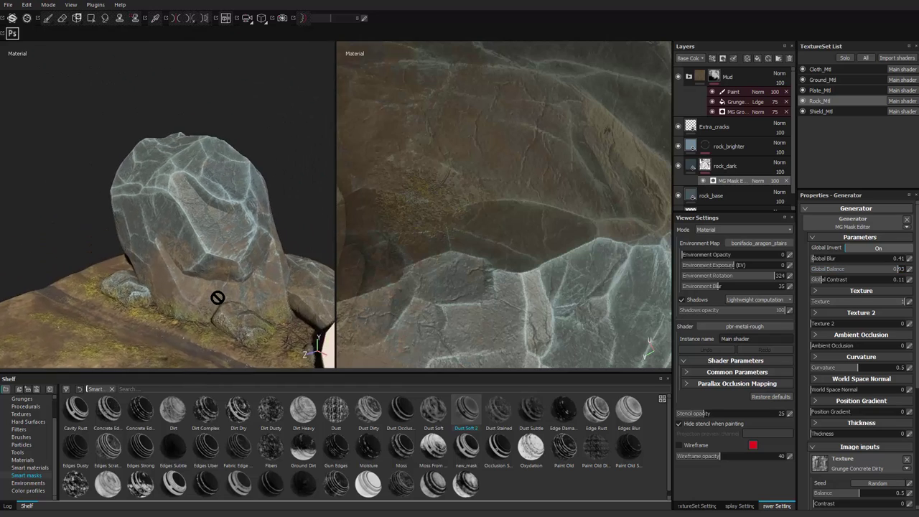
{"action": "mouse_move", "coordinate": [218, 298]}
{"action": "left_mouse_down", "text": "alt"}
{"action": "mouse_move", "coordinate": [273, 297]}
{"action": "mouse_move", "coordinate": [45, 297]}
{"action": "mouse_move", "coordinate": [273, 295]}
{"action": "left_mouse_up", "text": "alt"}
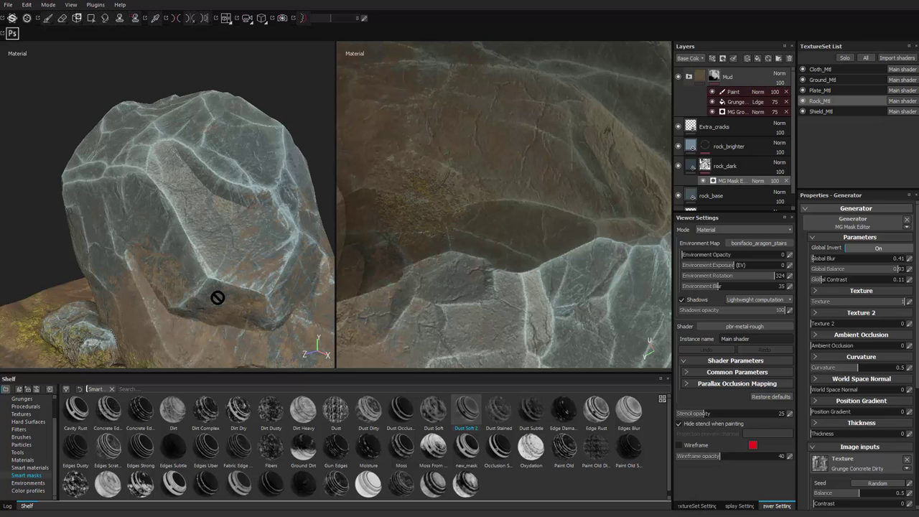
Add the occlusion smart mask to the mask of the Mud folder.
{"action": "left_click", "coordinate": [715, 76]}
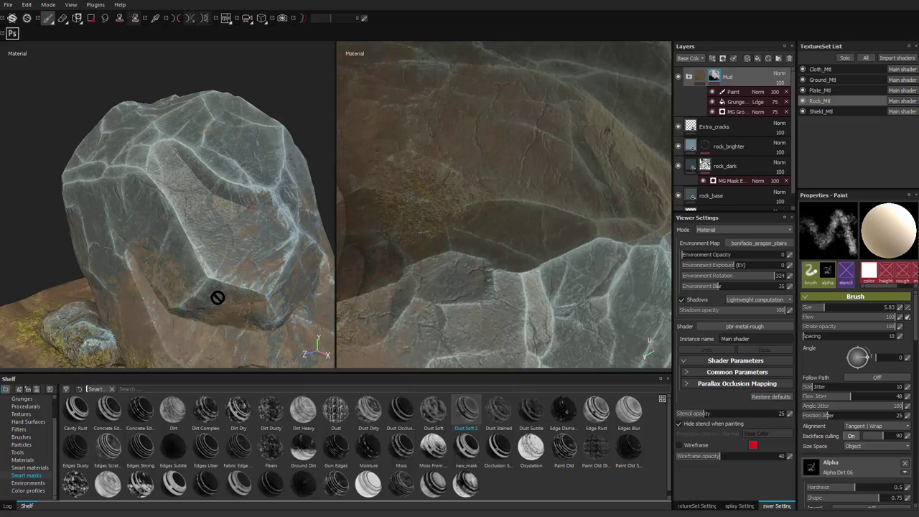
{"action": "left_click_drag", "start_coordinate": [499, 447], "coordinate": [733, 79]}
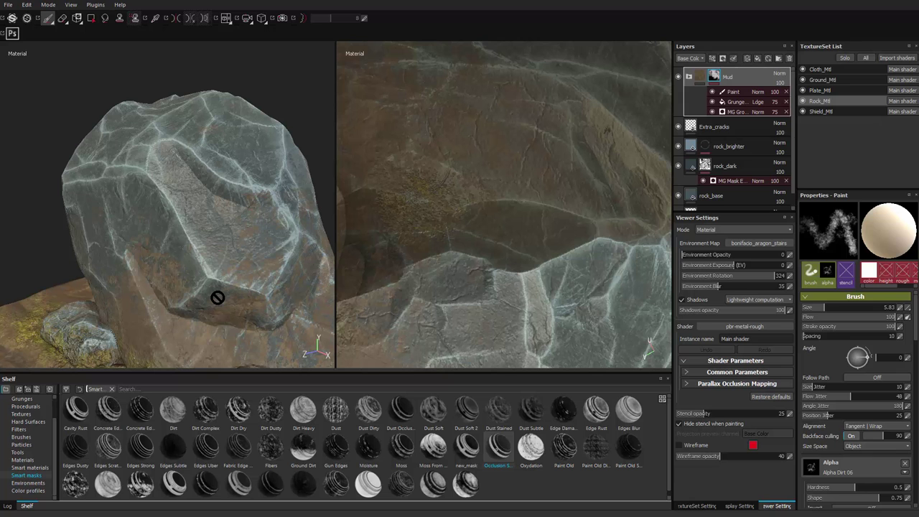
{"action": "left_click_drag", "start_coordinate": [217, 297], "coordinate": [218, 297]}
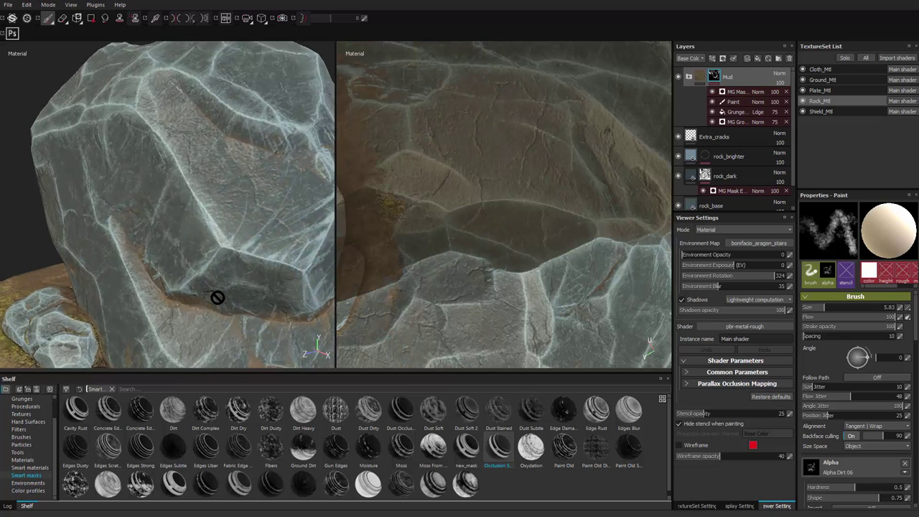
{"action": "left_click_drag", "start_coordinate": [218, 297], "coordinate": [211, 322], "text": "alt"}
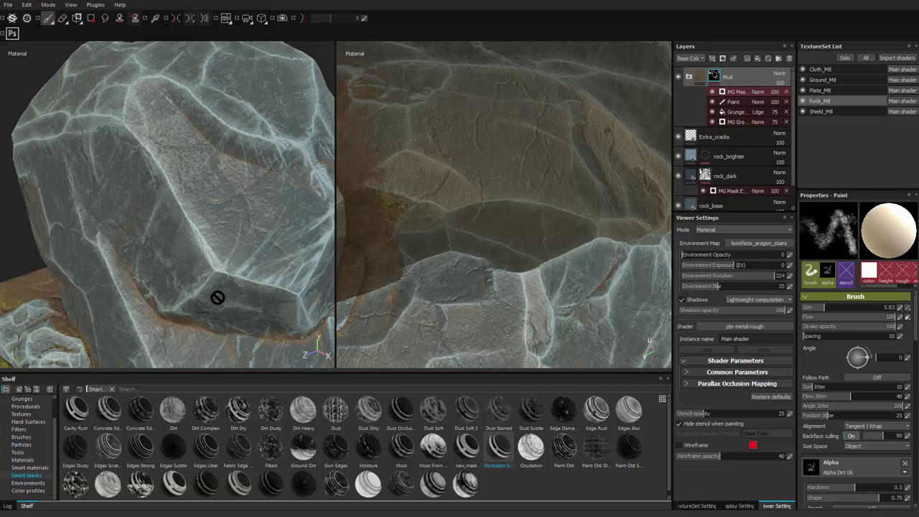
Try the Multiply blending mode on the occlusion generator of the Mud mask.
{"action": "left_click", "coordinate": [738, 91]}
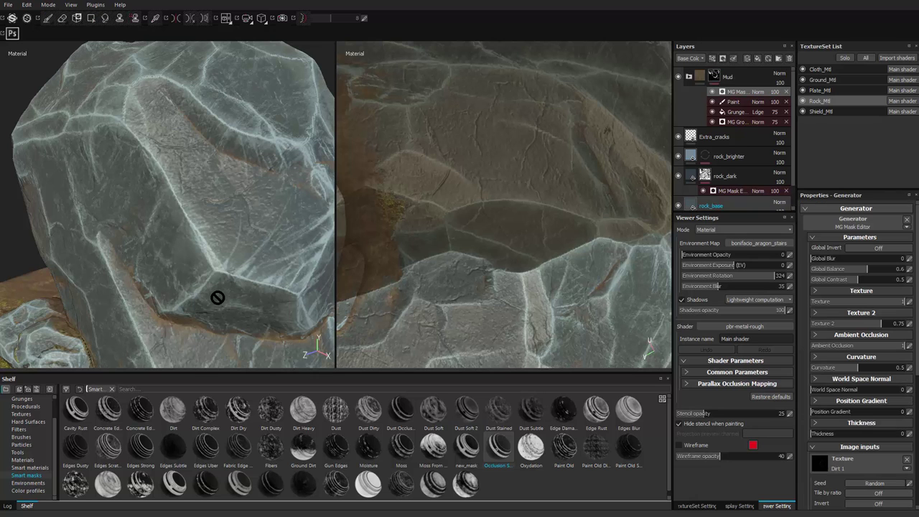
{"action": "left_click", "coordinate": [758, 92]}
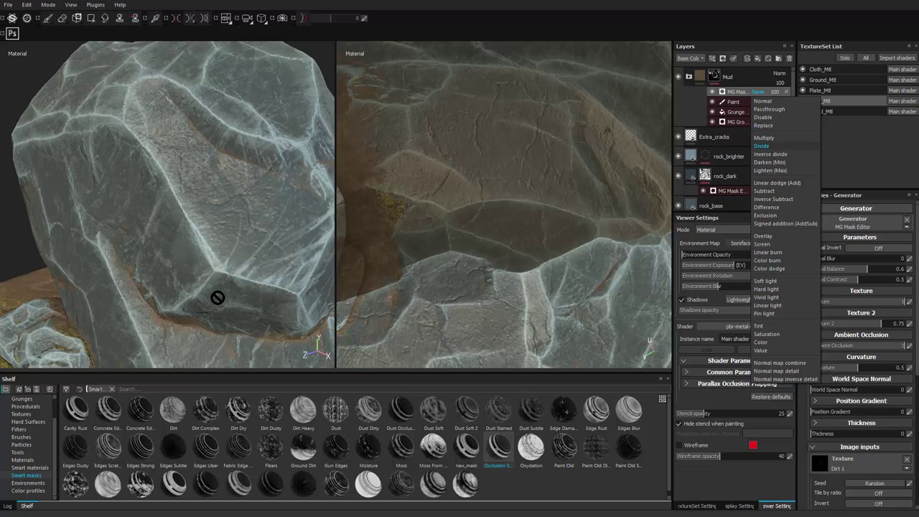
{"action": "left_click", "coordinate": [764, 138]}
{"action": "mouse_move", "coordinate": [218, 297]}
{"action": "left_mouse_down", "text": "alt"}
{"action": "mouse_move", "coordinate": [218, 251]}
{"action": "mouse_move", "coordinate": [218, 298]}
{"action": "left_mouse_up", "text": "alt"}
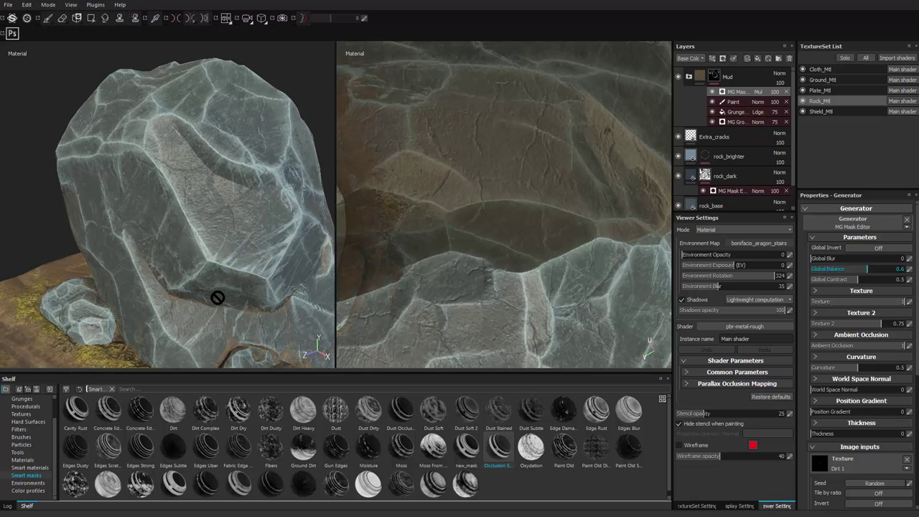
Try a Global Balance of 0.72 on the Mud mask's occlusion generator and inspect the boulders.
{"action": "mouse_move", "coordinate": [868, 269]}
{"action": "left_mouse_down"}
{"action": "mouse_move", "coordinate": [847, 270]}
{"action": "mouse_move", "coordinate": [887, 270]}
{"action": "left_mouse_up"}
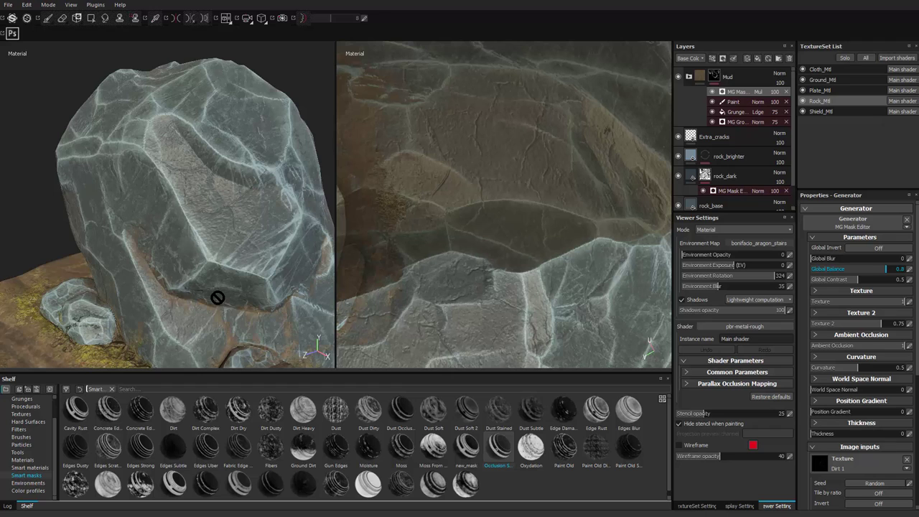
{"action": "left_click_drag", "start_coordinate": [218, 297], "coordinate": [223, 288], "text": "alt"}
{"action": "scroll", "coordinate": [218, 297], "scroll_direction": "up", "scroll_amount": 3}
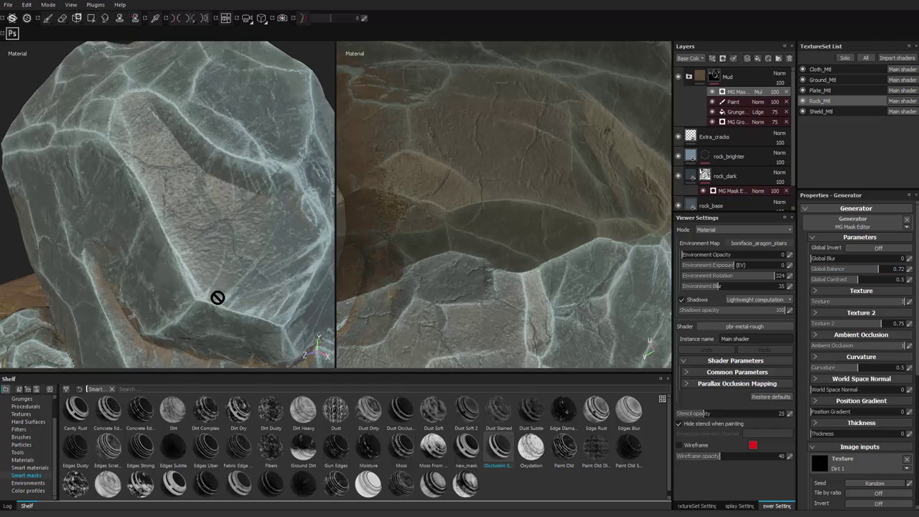
{"action": "scroll", "coordinate": [218, 298], "scroll_direction": "down", "scroll_amount": 3}
{"action": "middle_click_drag", "start_coordinate": [217, 298], "coordinate": [180, 215], "text": "alt"}
{"action": "mouse_move", "coordinate": [218, 298]}
{"action": "left_mouse_down", "text": "alt"}
{"action": "mouse_move", "coordinate": [144, 331]}
{"action": "mouse_move", "coordinate": [219, 327]}
{"action": "mouse_move", "coordinate": [258, 291]}
{"action": "mouse_move", "coordinate": [222, 320]}
{"action": "left_mouse_up", "text": "alt"}
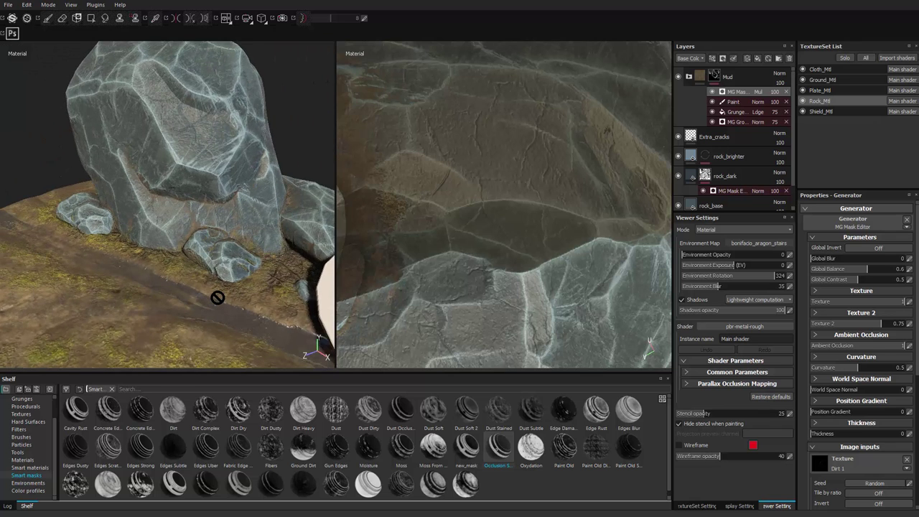
{"action": "middle_click_drag", "start_coordinate": [217, 297], "coordinate": [235, 335], "text": "alt"}
Blend the Mud mask's occlusion generator with Linear dodge (Add) and inspect the large boulder.
{"action": "left_click", "coordinate": [759, 92]}
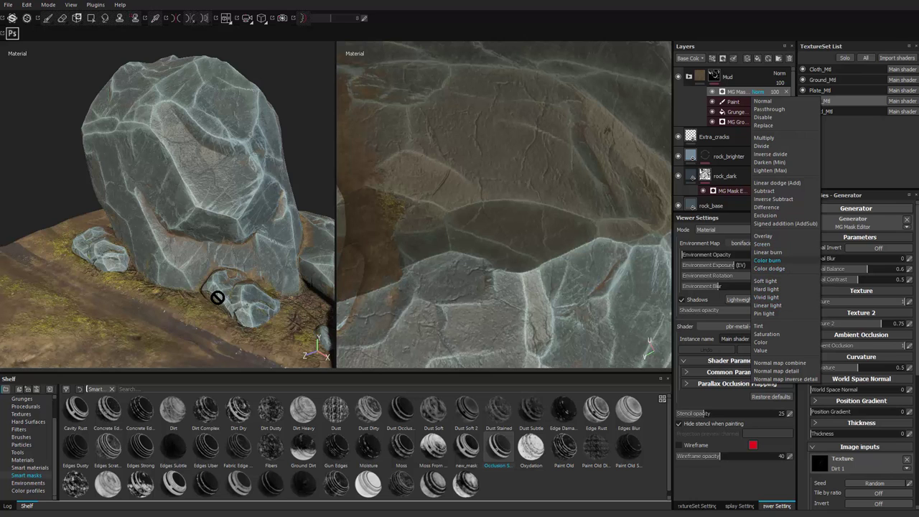
{"action": "left_click", "coordinate": [777, 183]}
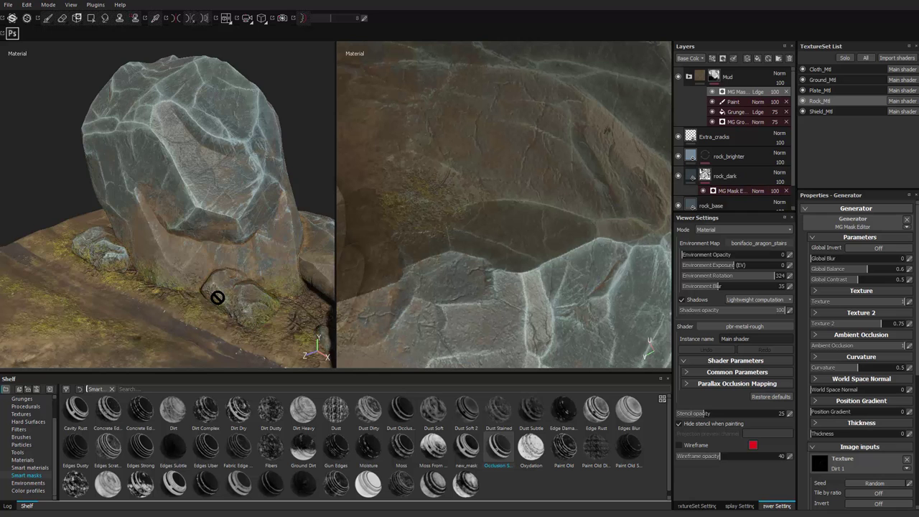
{"action": "middle_click_drag", "start_coordinate": [218, 297], "coordinate": [218, 352], "text": "alt"}
{"action": "right_click_drag", "start_coordinate": [217, 297], "coordinate": [280, 298], "text": "alt"}
{"action": "middle_click_drag", "start_coordinate": [218, 297], "coordinate": [286, 366], "text": "alt"}
{"action": "right_click_drag", "start_coordinate": [218, 297], "coordinate": [172, 297], "text": "alt"}
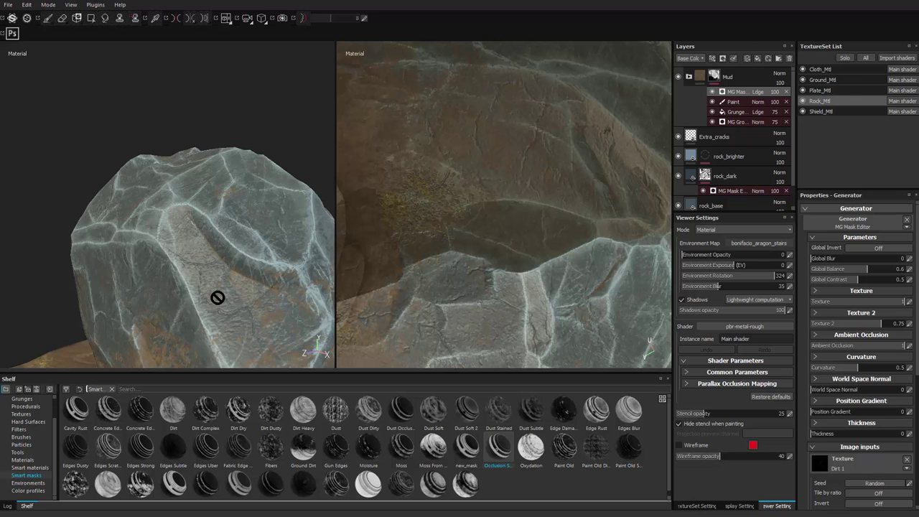
{"action": "right_click", "coordinate": [742, 91]}
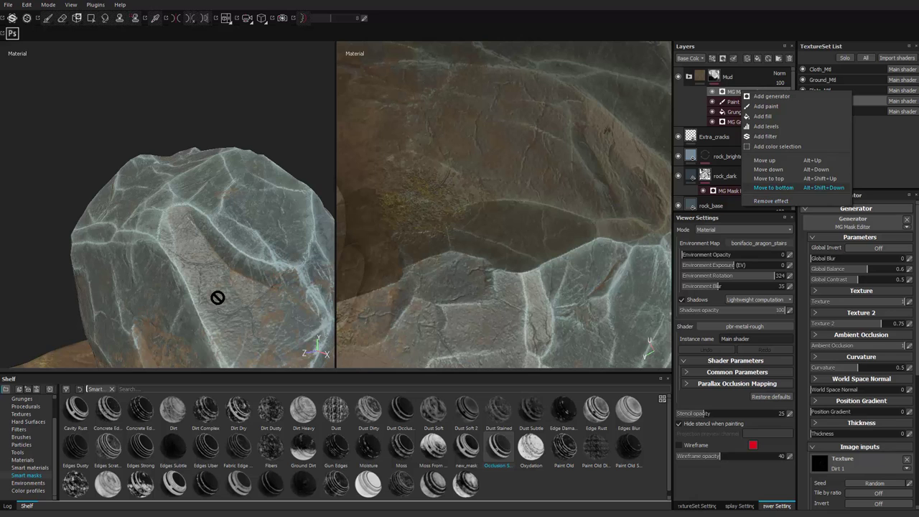
{"action": "key", "text": "Escape"}
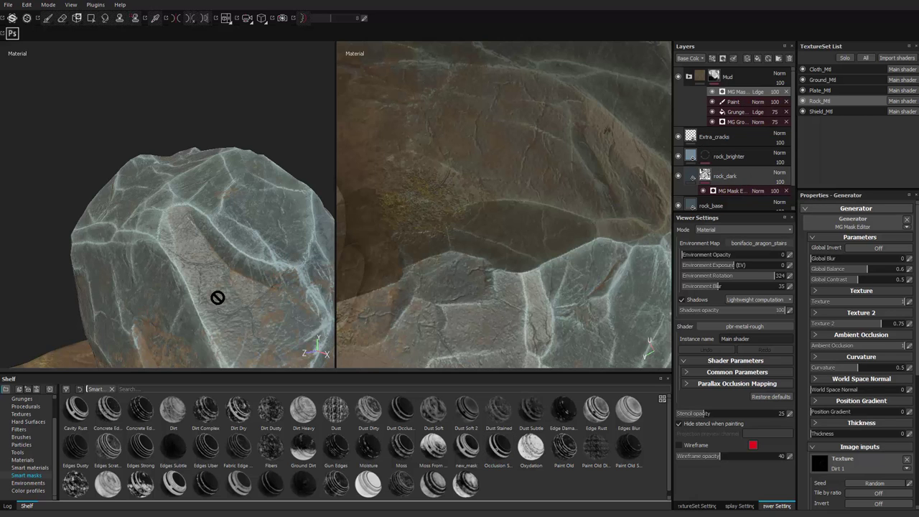
Add the occlusion smart mask to the rock_dark layer on top of its existing mask generator.
{"action": "mouse_move", "coordinate": [498, 449]}
{"action": "left_mouse_down"}
{"action": "mouse_move", "coordinate": [560, 387]}
{"action": "mouse_move", "coordinate": [725, 179]}
{"action": "left_mouse_up"}
{"action": "left_click_drag", "start_coordinate": [217, 297], "coordinate": [223, 296], "text": "alt"}
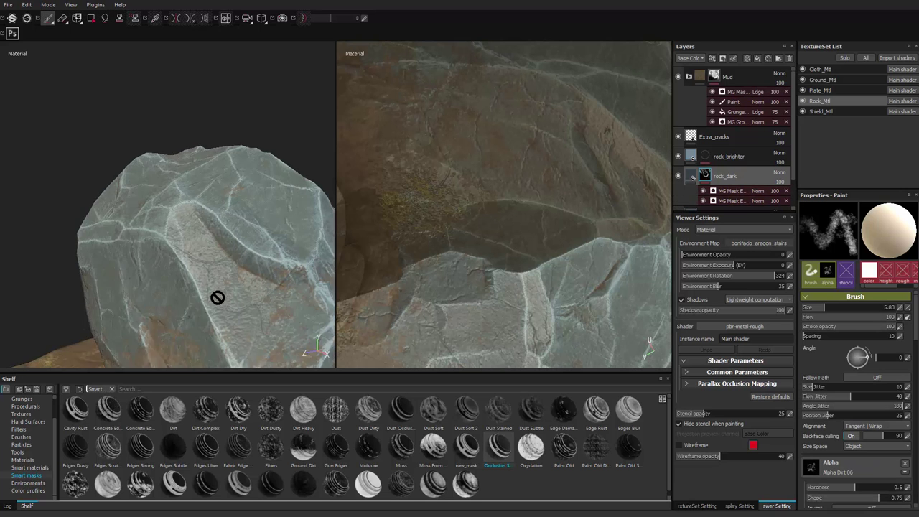
{"action": "middle_click_drag", "start_coordinate": [224, 295], "coordinate": [234, 219], "text": "alt"}
{"action": "left_click_drag", "start_coordinate": [217, 297], "coordinate": [212, 320], "text": "alt"}
Set the blending mode of rock_dark's upper mask generator to Multiply.
{"action": "left_click", "coordinate": [758, 191]}
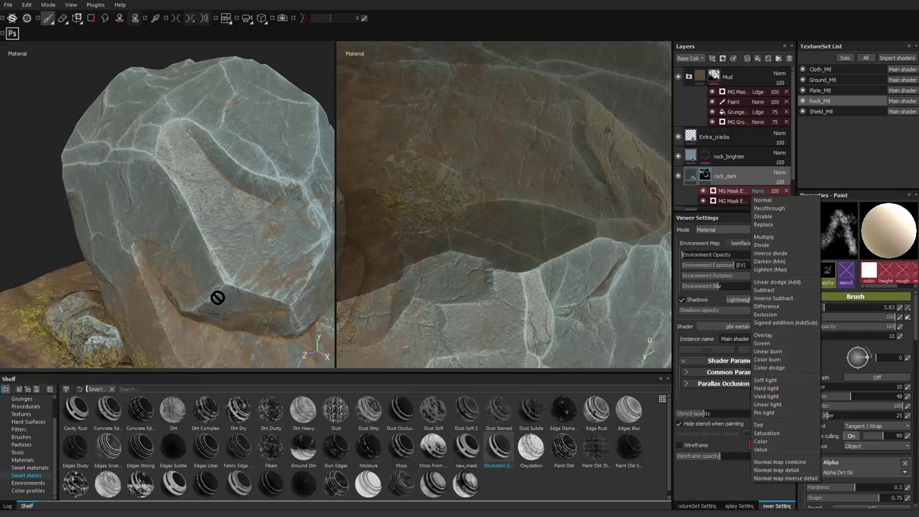
{"action": "left_click", "coordinate": [732, 191]}
{"action": "left_click", "coordinate": [733, 191]}
{"action": "left_click", "coordinate": [758, 192]}
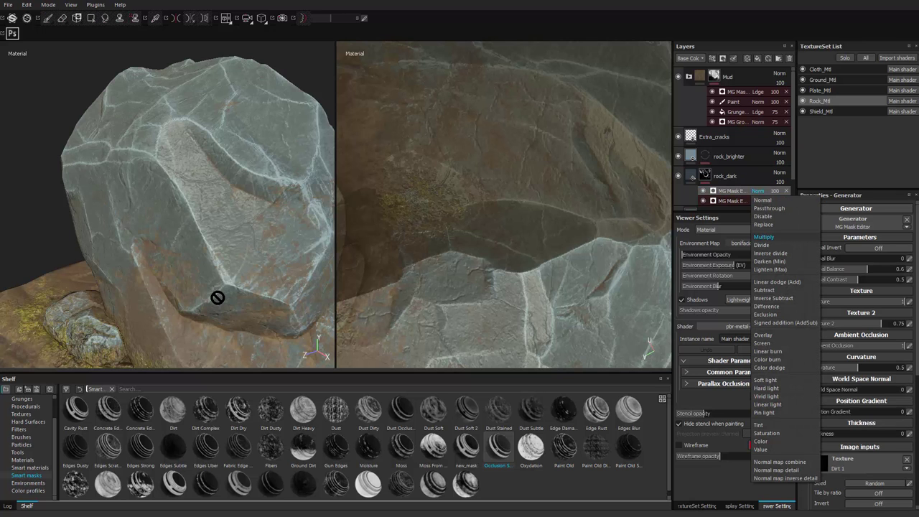
{"action": "left_click", "coordinate": [764, 237]}
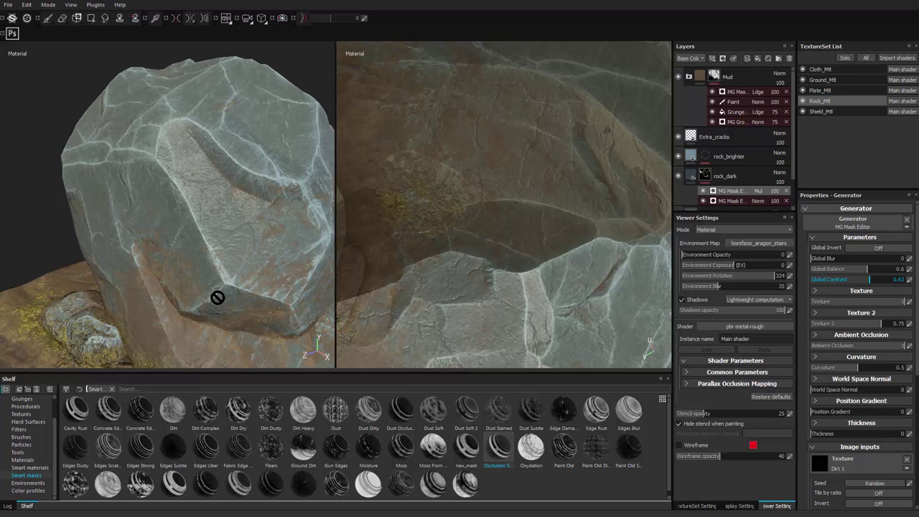
Set rock_dark's occlusion generator to Global Contrast 0.82 and Global Balance 0.93.
{"action": "mouse_move", "coordinate": [867, 270]}
{"action": "left_mouse_down"}
{"action": "mouse_move", "coordinate": [896, 269]}
{"action": "mouse_move", "coordinate": [849, 269]}
{"action": "mouse_move", "coordinate": [904, 270]}
{"action": "mouse_move", "coordinate": [893, 269]}
{"action": "left_mouse_up"}
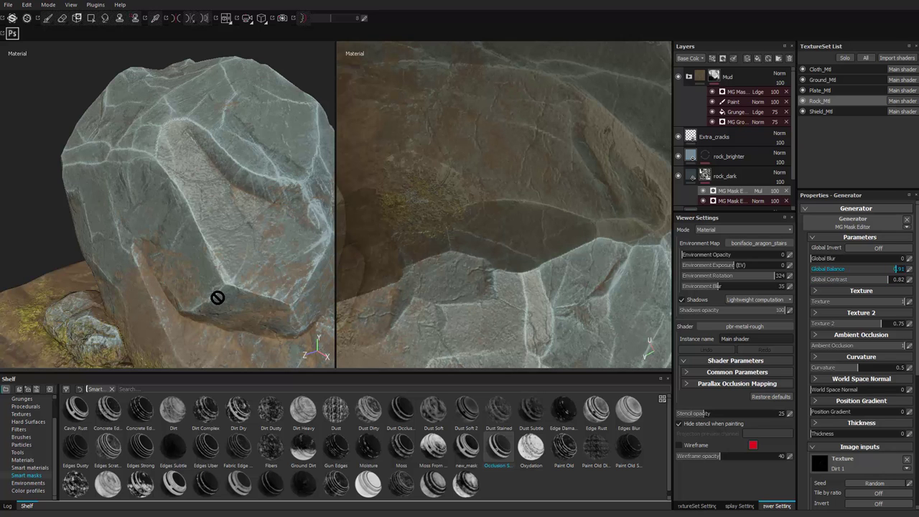
{"action": "scroll", "coordinate": [217, 297], "scroll_direction": "up", "scroll_amount": 4}
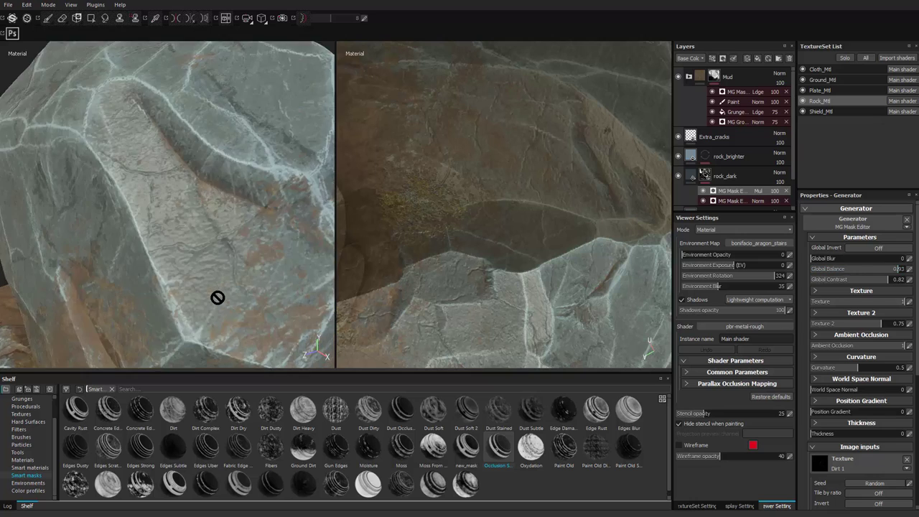
{"action": "mouse_move", "coordinate": [218, 298]}
{"action": "left_mouse_down", "text": "alt"}
{"action": "mouse_move", "coordinate": [275, 297]}
{"action": "mouse_move", "coordinate": [160, 297]}
{"action": "left_mouse_up", "text": "alt"}
{"action": "scroll", "coordinate": [218, 297], "scroll_direction": "down", "scroll_amount": 5}
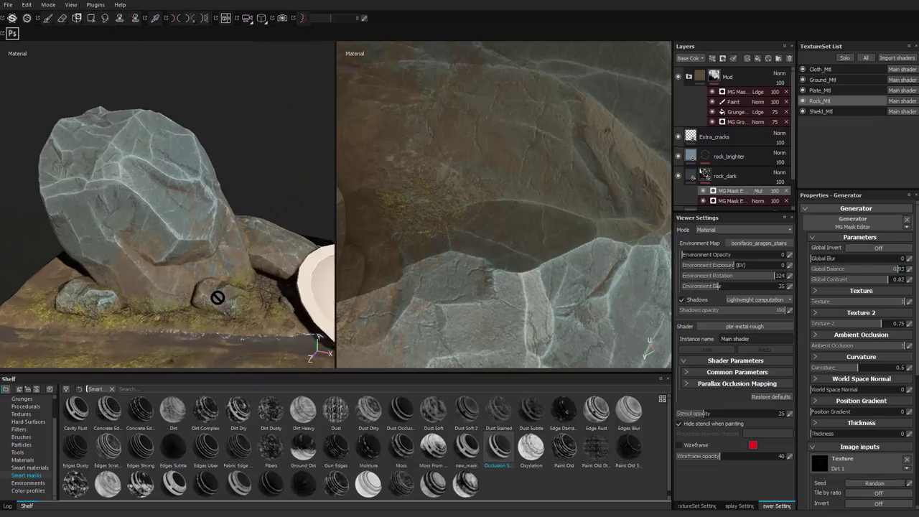
Add a paint effect to rock_dark's mask and choose the Dirt 1 brush at size 13.77.
{"action": "mouse_move", "coordinate": [218, 297]}
{"action": "left_mouse_down", "text": "alt"}
{"action": "mouse_move", "coordinate": [146, 333]}
{"action": "mouse_move", "coordinate": [217, 298]}
{"action": "mouse_move", "coordinate": [203, 298]}
{"action": "left_mouse_up", "text": "alt"}
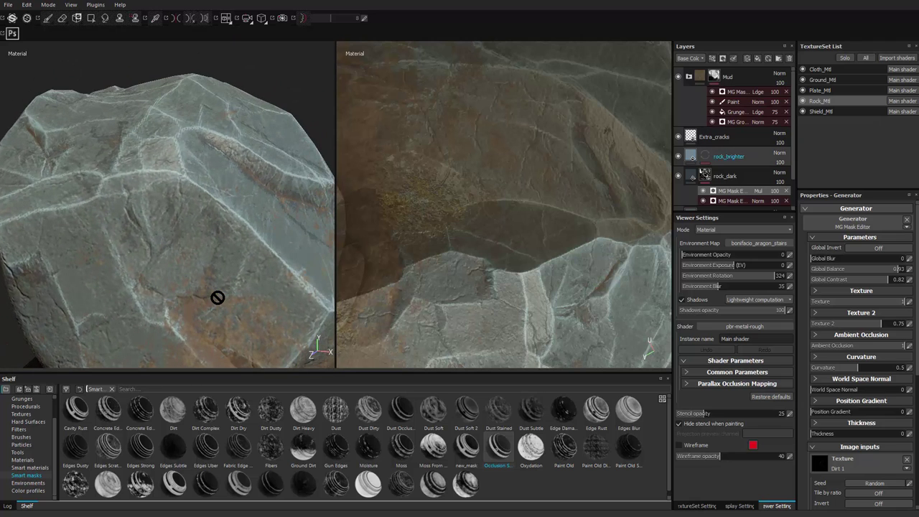
{"action": "right_click", "coordinate": [705, 175]}
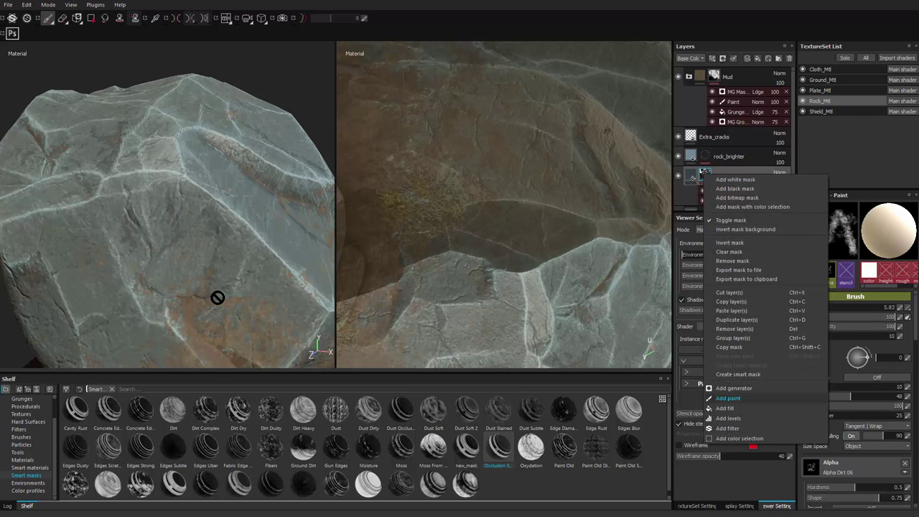
{"action": "left_click", "coordinate": [728, 398]}
{"action": "left_click", "coordinate": [21, 437]}
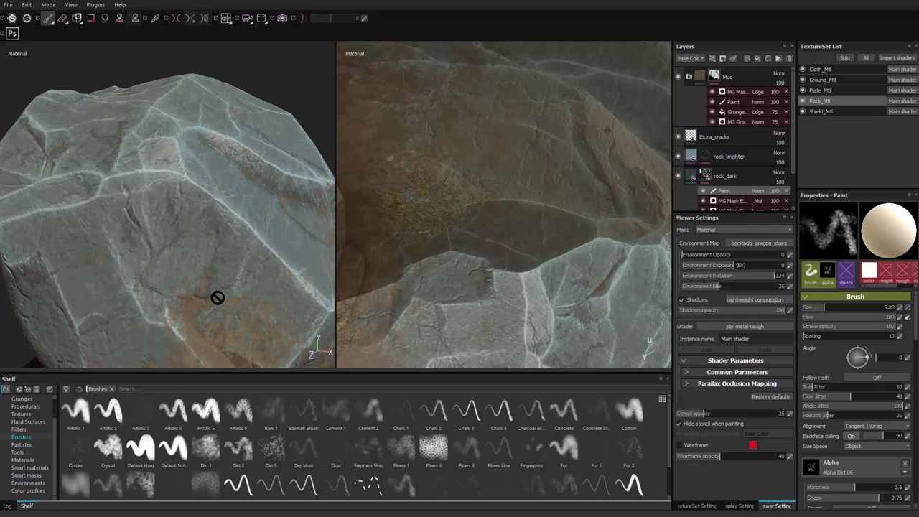
{"action": "left_click", "coordinate": [205, 448]}
{"action": "right_click_drag", "start_coordinate": [226, 244], "coordinate": [205, 244], "text": "ctrl"}
Examine the large boulder's color variation and muddy base from several angles.
{"action": "mouse_move", "coordinate": [216, 237]}
{"action": "left_mouse_down", "text": "alt"}
{"action": "mouse_move", "coordinate": [180, 263]}
{"action": "mouse_move", "coordinate": [191, 181]}
{"action": "left_mouse_up", "text": "alt"}
{"action": "left_click_drag", "start_coordinate": [230, 244], "coordinate": [172, 252], "text": "alt"}
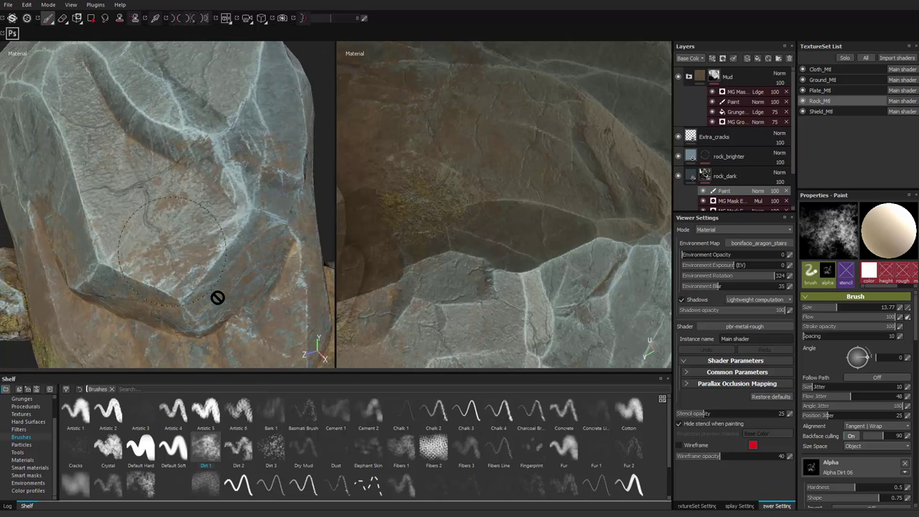
{"action": "left_click_drag", "start_coordinate": [218, 297], "coordinate": [247, 277], "text": "alt"}
{"action": "right_click_drag", "start_coordinate": [217, 297], "coordinate": [180, 297], "text": "alt"}
{"action": "left_click_drag", "start_coordinate": [217, 298], "coordinate": [222, 277], "text": "alt"}
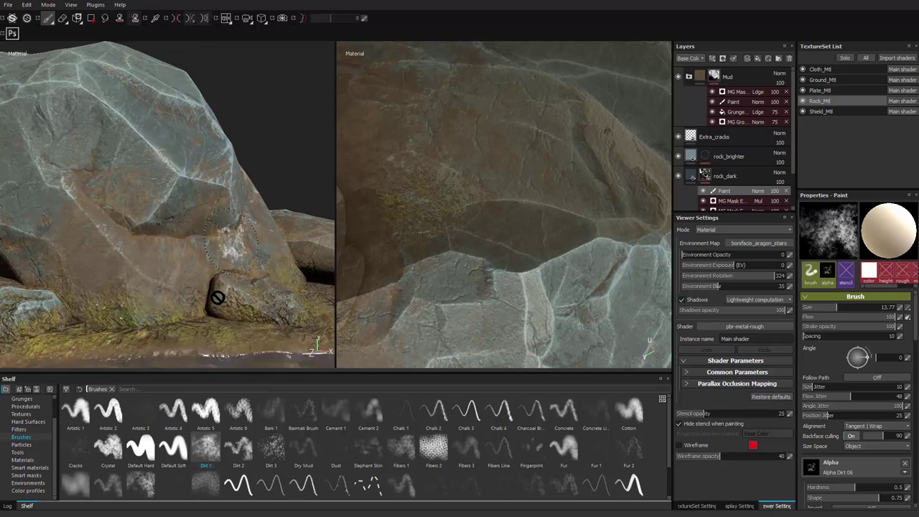
{"action": "right_click_drag", "start_coordinate": [218, 297], "coordinate": [176, 298], "text": "alt"}
{"action": "key", "text": "alt+q"}
{"action": "mouse_move", "coordinate": [149, 176]}
{"action": "left_mouse_down", "text": "alt"}
{"action": "mouse_move", "coordinate": [155, 214]}
{"action": "mouse_move", "coordinate": [132, 162]}
{"action": "mouse_move", "coordinate": [79, 173]}
{"action": "mouse_move", "coordinate": [83, 194]}
{"action": "mouse_move", "coordinate": [143, 162]}
{"action": "left_mouse_up", "text": "alt"}
{"action": "key", "text": "alt+q"}
{"action": "key", "text": "alt+q"}
{"action": "key", "text": "alt+q"}
{"action": "mouse_move", "coordinate": [218, 297]}
{"action": "left_mouse_down", "text": "alt"}
{"action": "mouse_move", "coordinate": [306, 280]}
{"action": "mouse_move", "coordinate": [252, 280]}
{"action": "mouse_move", "coordinate": [217, 297]}
{"action": "left_mouse_up", "text": "alt"}
Switch to the browser, look at the RockSmoothErosion0015 and Moss Ground source pages, and return to Substance Painter.
{"action": "key", "text": "alt+Tab"}
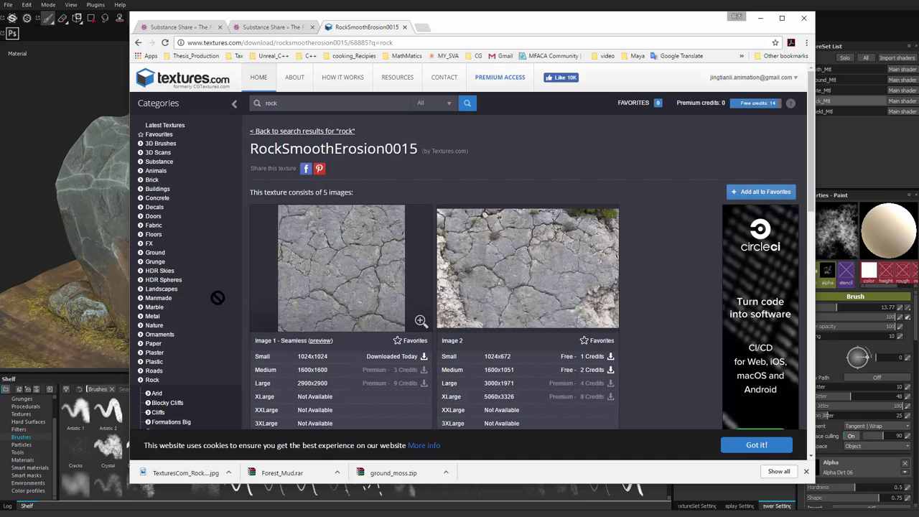
{"action": "key", "text": "ctrl+Tab"}
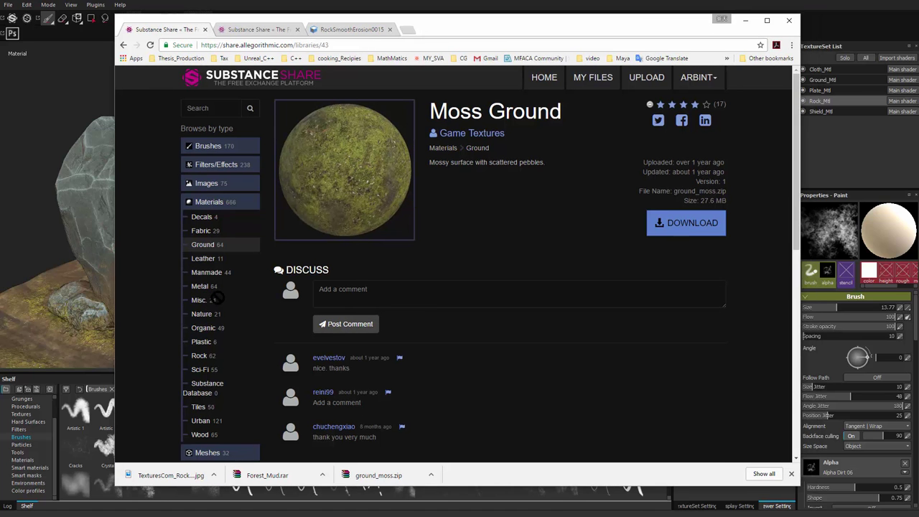
{"action": "key", "text": "alt+Tab"}
Make the round shield's texture set, Shield_Mtl, the active one.
{"action": "scroll", "coordinate": [218, 298], "scroll_direction": "down", "scroll_amount": 5}
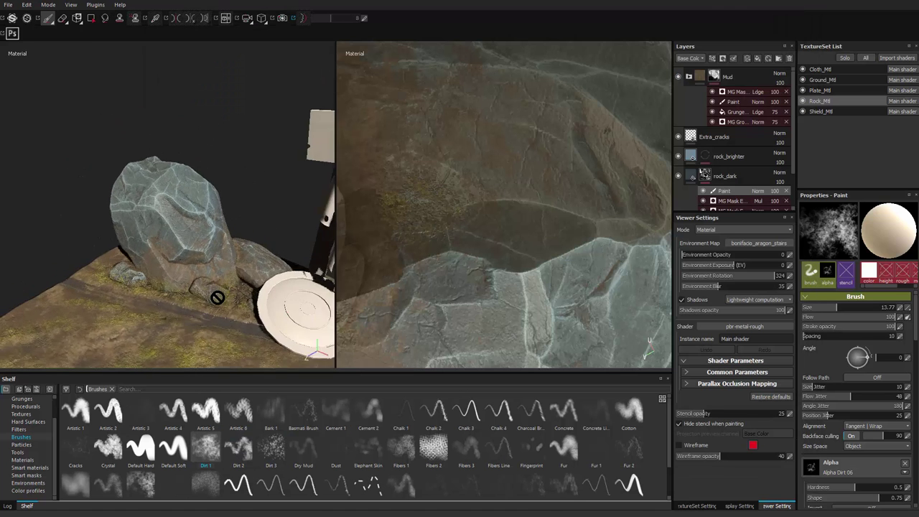
{"action": "mouse_move", "coordinate": [218, 298]}
{"action": "left_mouse_down", "text": "alt"}
{"action": "mouse_move", "coordinate": [176, 277]}
{"action": "mouse_move", "coordinate": [217, 281]}
{"action": "mouse_move", "coordinate": [248, 309]}
{"action": "left_mouse_up", "text": "alt"}
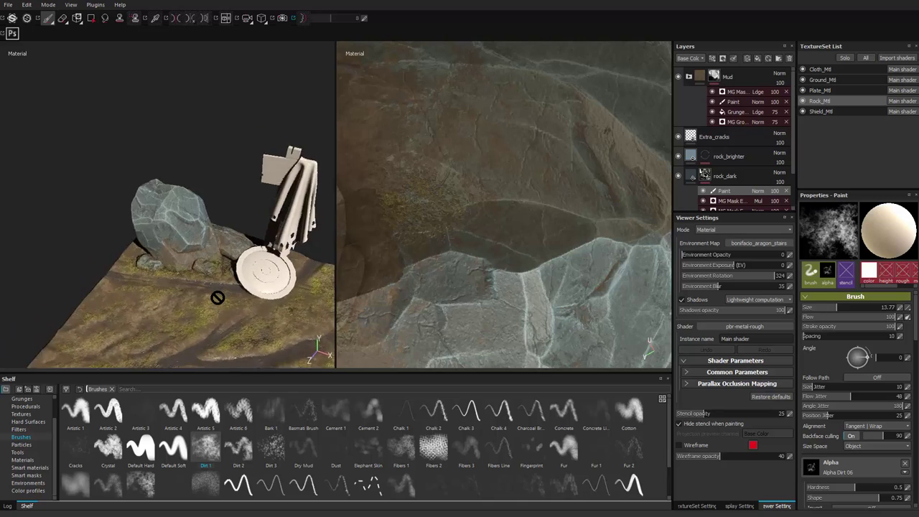
{"action": "right_click_drag", "start_coordinate": [218, 298], "coordinate": [287, 298], "text": "alt"}
{"action": "mouse_move", "coordinate": [217, 298]}
{"action": "left_mouse_down", "text": "alt"}
{"action": "mouse_move", "coordinate": [237, 302]}
{"action": "mouse_move", "coordinate": [222, 287]}
{"action": "mouse_move", "coordinate": [194, 291]}
{"action": "left_mouse_up", "text": "alt"}
{"action": "right_click_drag", "start_coordinate": [217, 298], "coordinate": [266, 299], "text": "alt"}
{"action": "left_click_drag", "start_coordinate": [217, 298], "coordinate": [172, 312], "text": "alt"}
{"action": "middle_click_drag", "start_coordinate": [217, 298], "coordinate": [259, 337], "text": "alt"}
{"action": "right_click", "coordinate": [218, 298], "text": "ctrl+alt"}
Examine the untextured shield and its ring-shaped UV islands in the 3D and UV views.
{"action": "left_click_drag", "start_coordinate": [217, 298], "coordinate": [233, 316], "text": "alt"}
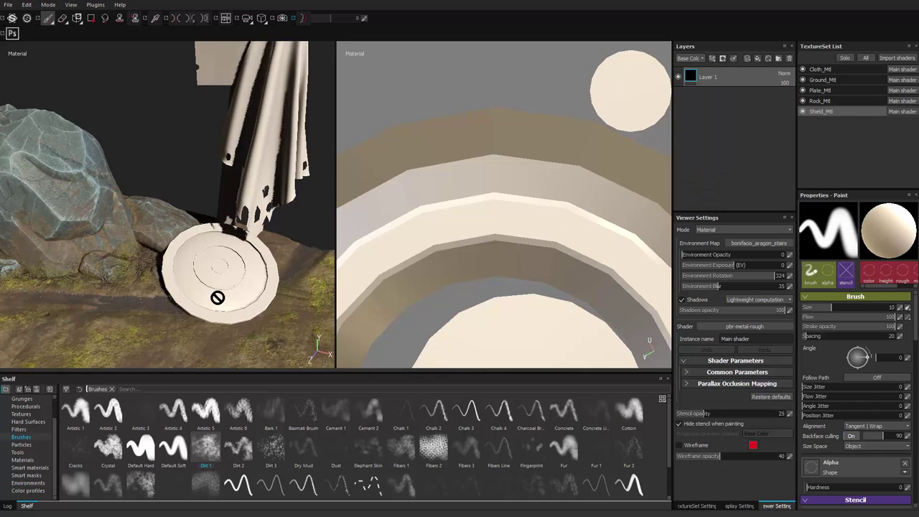
{"action": "right_click_drag", "start_coordinate": [218, 298], "coordinate": [266, 298], "text": "alt"}
{"action": "left_click_drag", "start_coordinate": [218, 298], "coordinate": [208, 312], "text": "alt"}
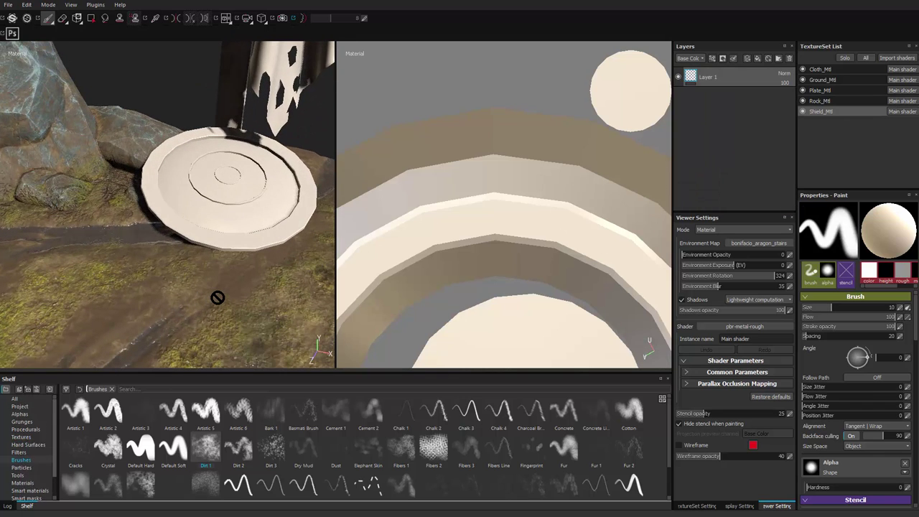
{"action": "mouse_move", "coordinate": [250, 191]}
{"action": "left_mouse_down", "text": "alt"}
{"action": "mouse_move", "coordinate": [269, 205]}
{"action": "mouse_move", "coordinate": [204, 216]}
{"action": "mouse_move", "coordinate": [248, 233]}
{"action": "left_mouse_up", "text": "alt"}
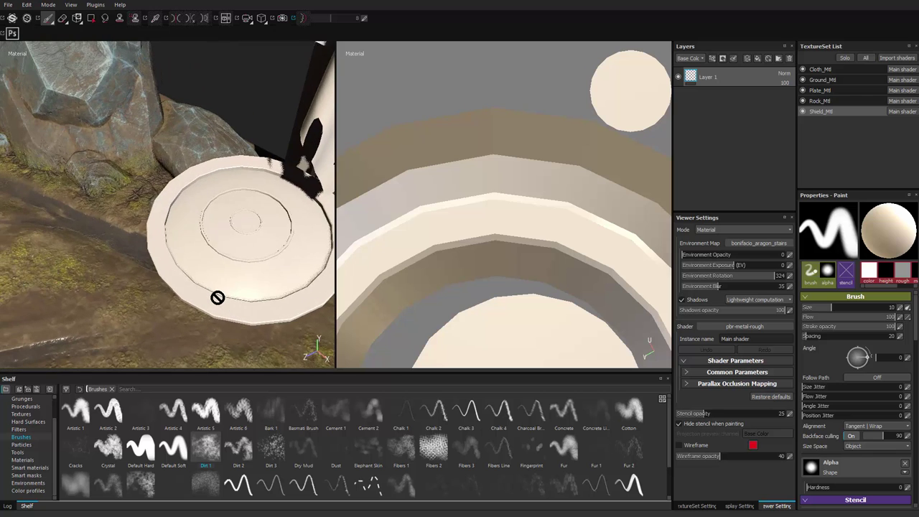
{"action": "middle_click_drag", "start_coordinate": [548, 258], "coordinate": [581, 191], "text": "alt"}
{"action": "right_click_drag", "start_coordinate": [580, 191], "coordinate": [496, 208], "text": "alt"}
{"action": "middle_click_drag", "start_coordinate": [495, 208], "coordinate": [440, 226], "text": "alt"}
{"action": "right_click_drag", "start_coordinate": [440, 226], "coordinate": [424, 226], "text": "alt"}
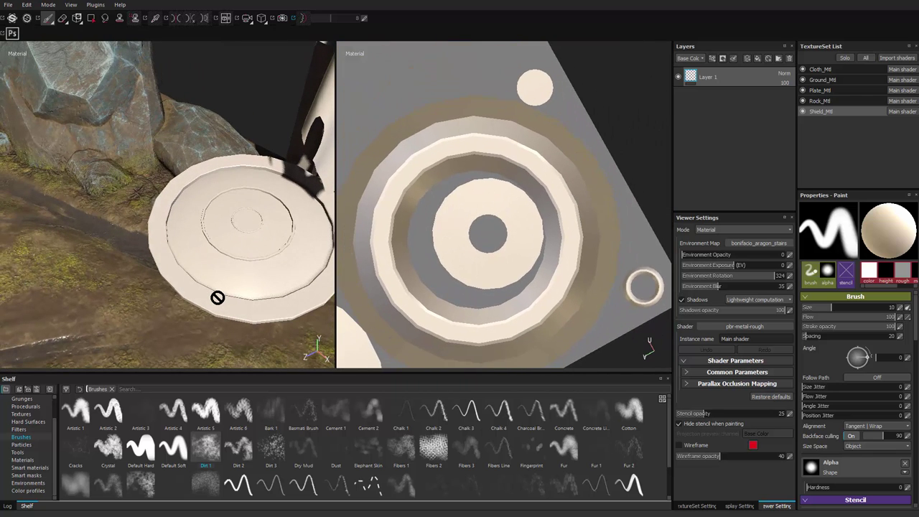
{"action": "middle_click_drag", "start_coordinate": [423, 227], "coordinate": [435, 212], "text": "alt"}
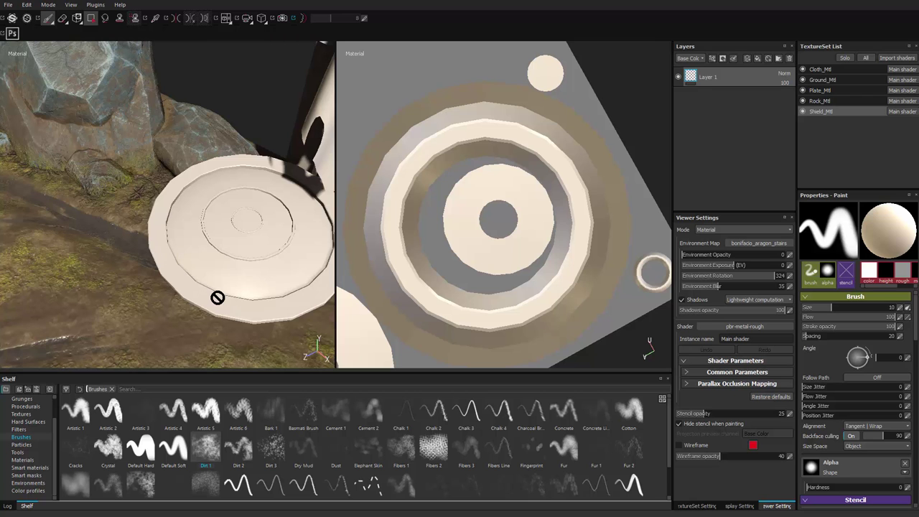
{"action": "left_click_drag", "start_coordinate": [156, 79], "coordinate": [292, 190], "text": "alt"}
{"action": "right_click_drag", "start_coordinate": [150, 212], "coordinate": [265, 318], "text": "alt"}
{"action": "mouse_move", "coordinate": [180, 280]}
{"action": "right_mouse_down", "text": "alt"}
{"action": "mouse_move", "coordinate": [255, 334]}
{"action": "mouse_move", "coordinate": [255, 269]}
{"action": "mouse_move", "coordinate": [204, 285]}
{"action": "right_mouse_up", "text": "alt"}
{"action": "middle_click_drag", "start_coordinate": [204, 286], "coordinate": [131, 264], "text": "alt"}
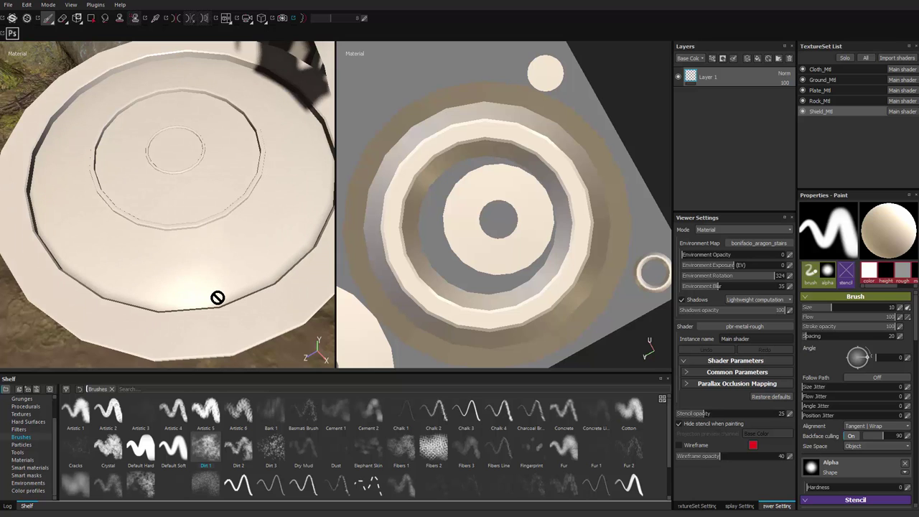
Apply the Steel Stained smart material to the shield beneath Layer 1.
{"action": "left_click", "coordinate": [30, 468]}
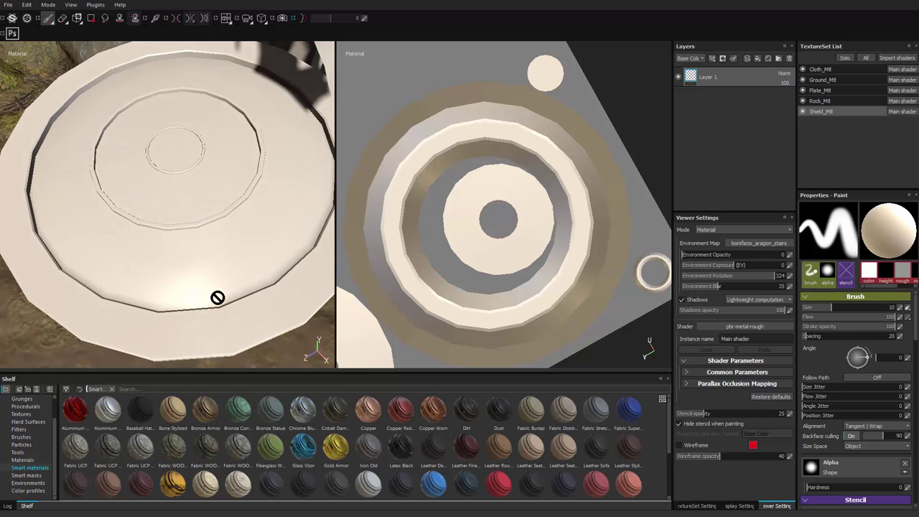
{"action": "left_click_drag", "start_coordinate": [670, 427], "coordinate": [669, 470]}
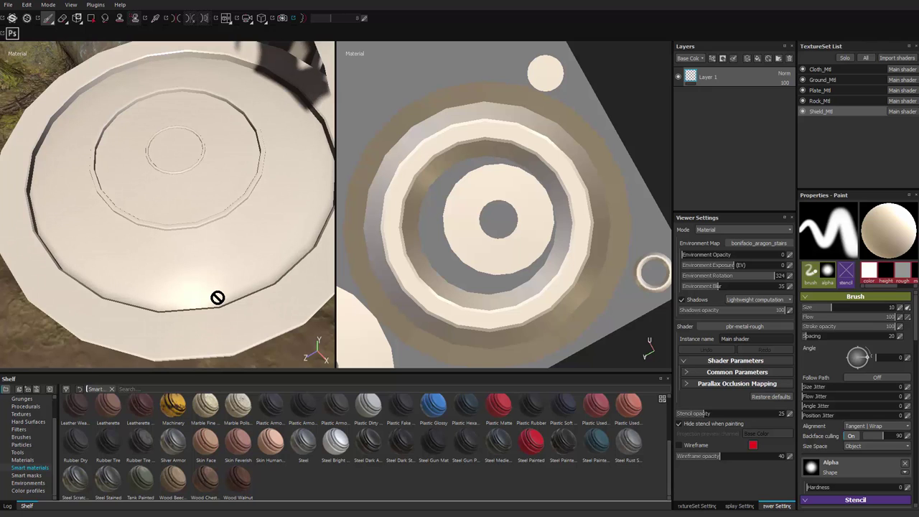
{"action": "left_click", "coordinate": [108, 480]}
{"action": "left_click_drag", "start_coordinate": [108, 480], "coordinate": [724, 101]}
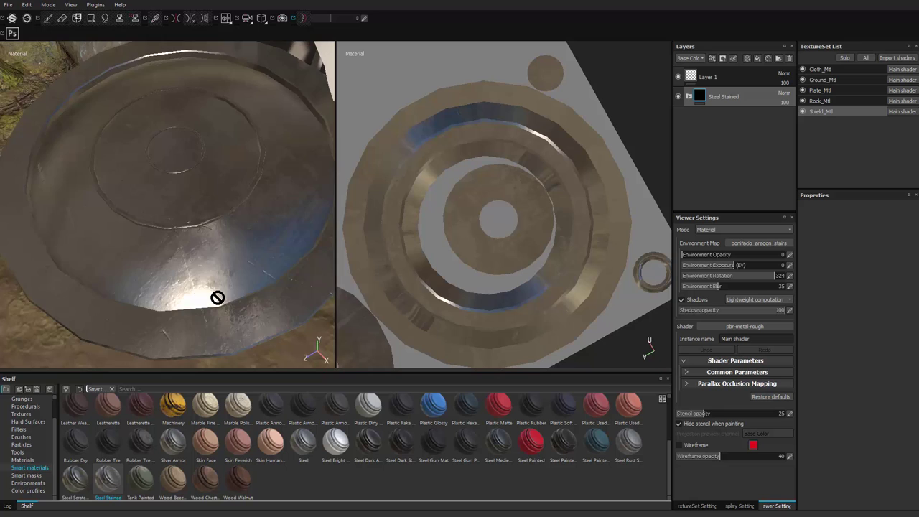
{"action": "mouse_move", "coordinate": [218, 297]}
{"action": "left_mouse_down", "text": "alt"}
{"action": "mouse_move", "coordinate": [228, 287]}
{"action": "mouse_move", "coordinate": [208, 244]}
{"action": "mouse_move", "coordinate": [136, 233]}
{"action": "mouse_move", "coordinate": [262, 277]}
{"action": "mouse_move", "coordinate": [270, 259]}
{"action": "mouse_move", "coordinate": [295, 323]}
{"action": "mouse_move", "coordinate": [316, 316]}
{"action": "mouse_move", "coordinate": [218, 297]}
{"action": "left_mouse_up", "text": "alt"}
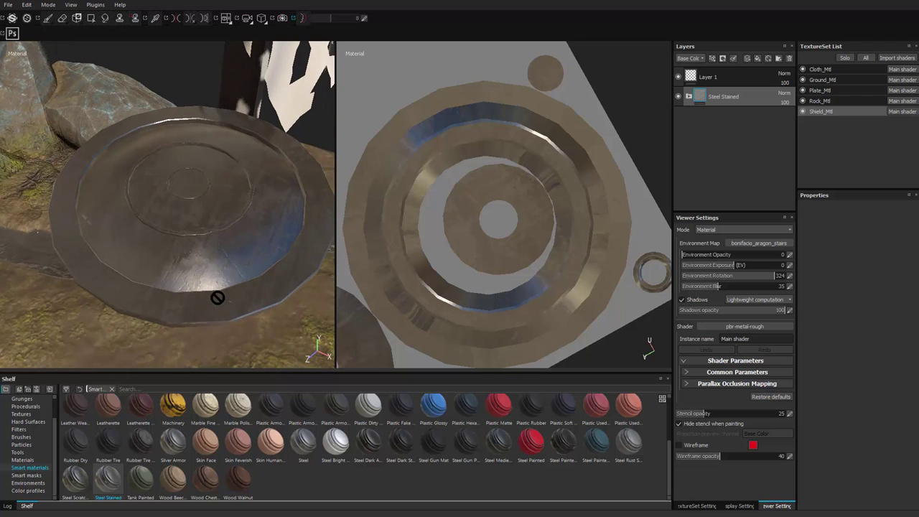
Bake the additional mesh maps for the Shield_Mtl texture set and check the shield's steel surface.
{"action": "left_click", "coordinate": [697, 506]}
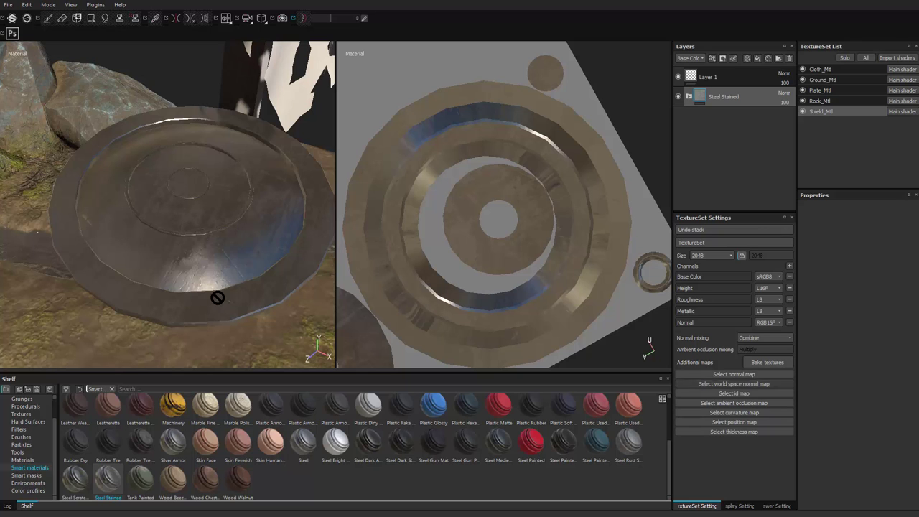
{"action": "left_click", "coordinate": [768, 362]}
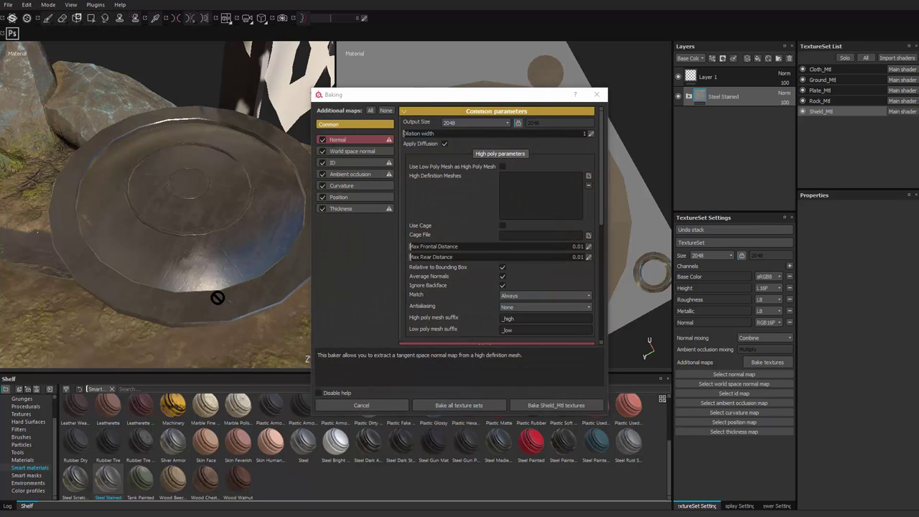
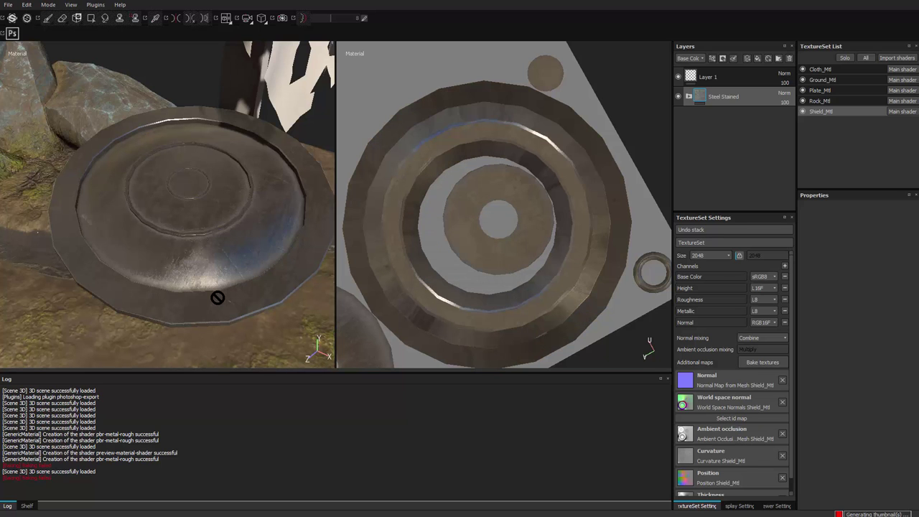
{"action": "left_click_drag", "start_coordinate": [217, 298], "coordinate": [218, 297], "text": "alt"}
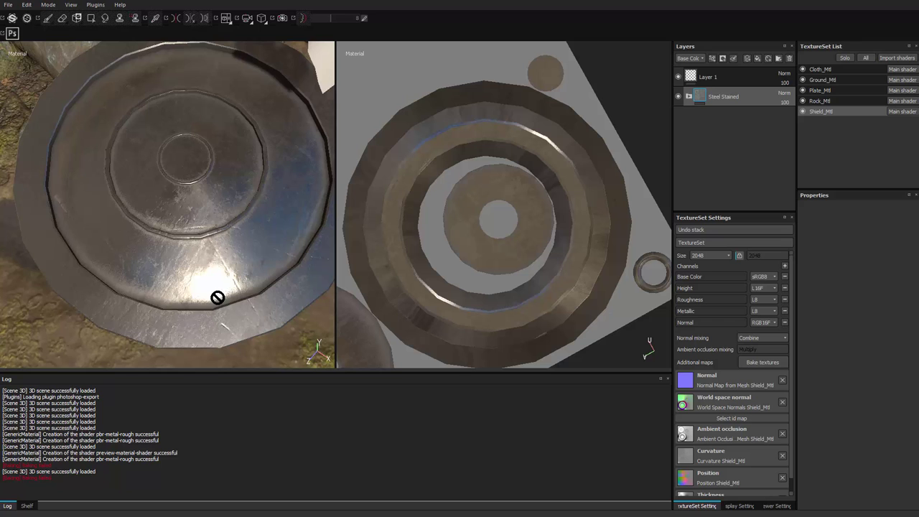
{"action": "middle_click_drag", "start_coordinate": [218, 297], "coordinate": [218, 298], "text": "alt"}
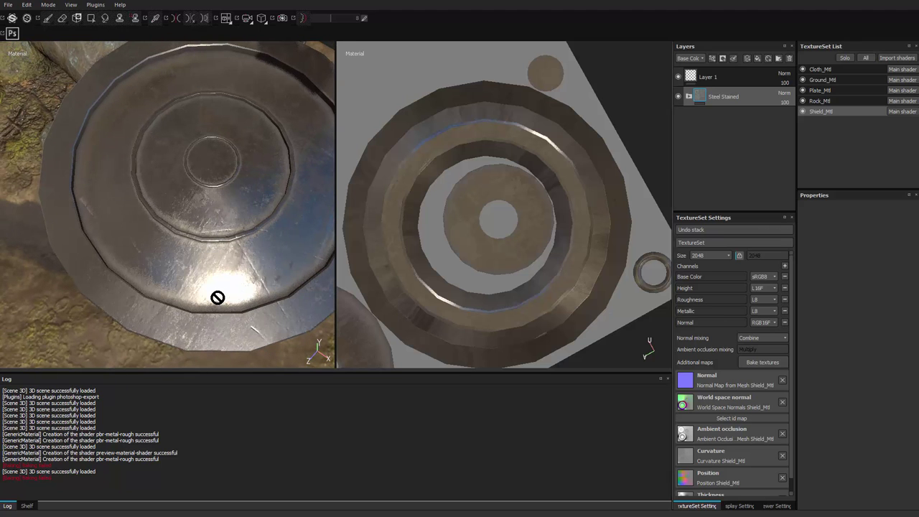
Add the Wood Chest Stylized smart material above Steel Stained and give it a black mask.
{"action": "left_click", "coordinate": [27, 506]}
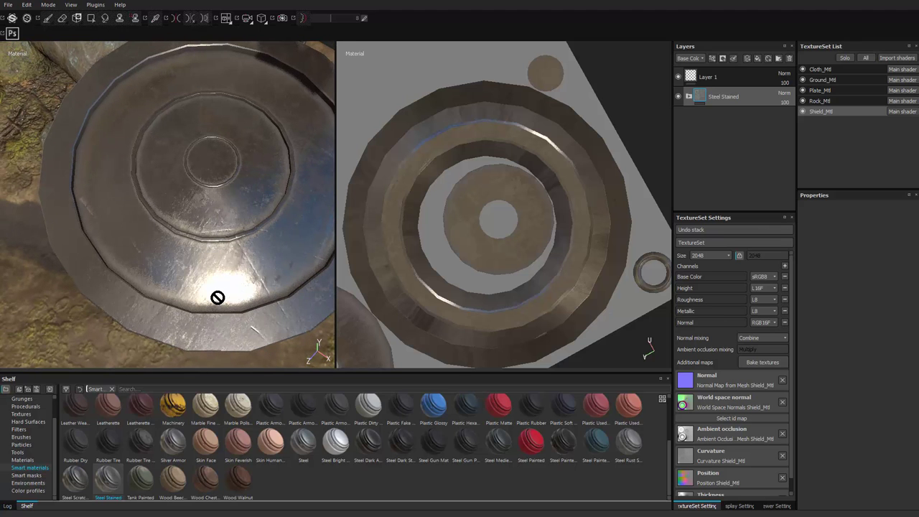
{"action": "mouse_move", "coordinate": [205, 480]}
{"action": "left_mouse_down"}
{"action": "mouse_move", "coordinate": [733, 77]}
{"action": "mouse_move", "coordinate": [733, 87]}
{"action": "left_mouse_up"}
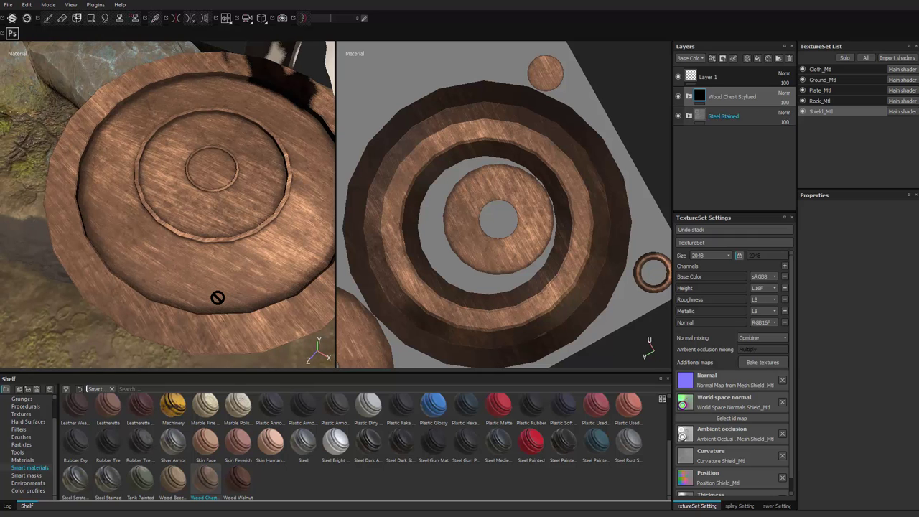
{"action": "right_click", "coordinate": [700, 97]}
{"action": "left_click", "coordinate": [729, 112]}
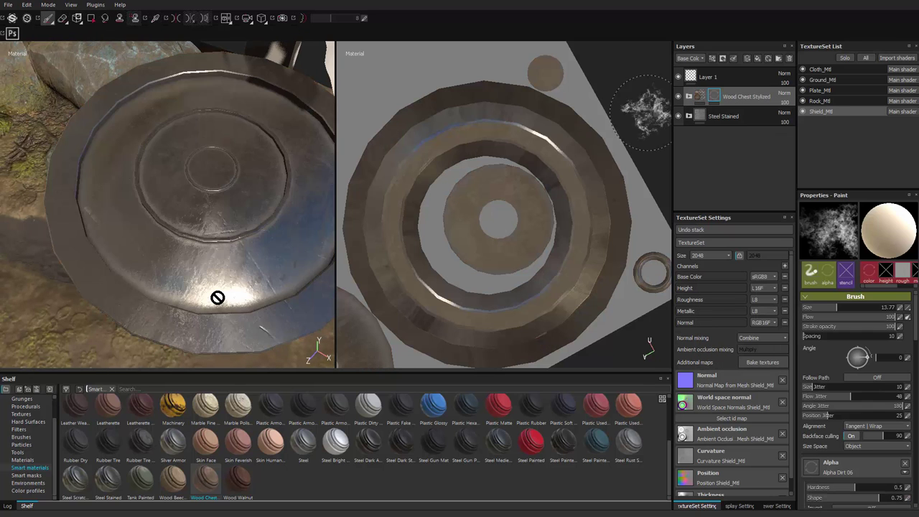
Fill the shield's two flat inner rings into the wood mask using Polygon Fill by UV island.
{"action": "key", "text": "4"}
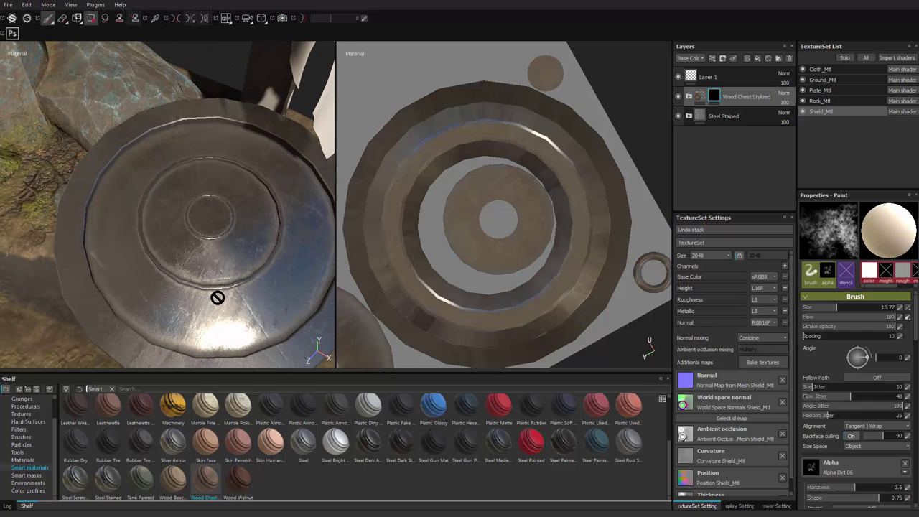
{"action": "left_click_drag", "start_coordinate": [217, 298], "coordinate": [201, 295], "text": "alt"}
{"action": "middle_click_drag", "start_coordinate": [443, 198], "coordinate": [396, 173], "text": "alt"}
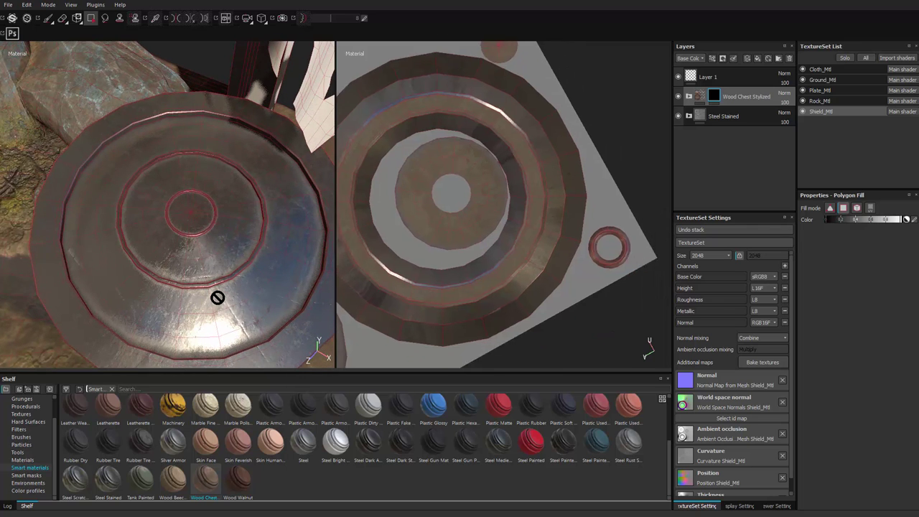
{"action": "scroll", "coordinate": [396, 172], "scroll_direction": "up", "scroll_amount": 2}
{"action": "left_click", "coordinate": [870, 208]}
{"action": "scroll", "coordinate": [398, 245], "scroll_direction": "down", "scroll_amount": 1}
{"action": "middle_click_drag", "start_coordinate": [398, 245], "coordinate": [407, 222], "text": "alt"}
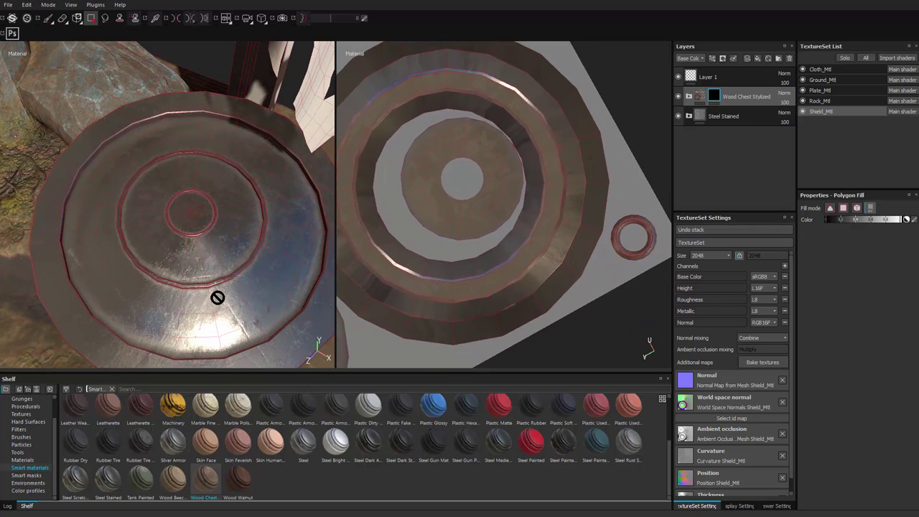
{"action": "left_click_drag", "start_coordinate": [419, 216], "coordinate": [443, 191]}
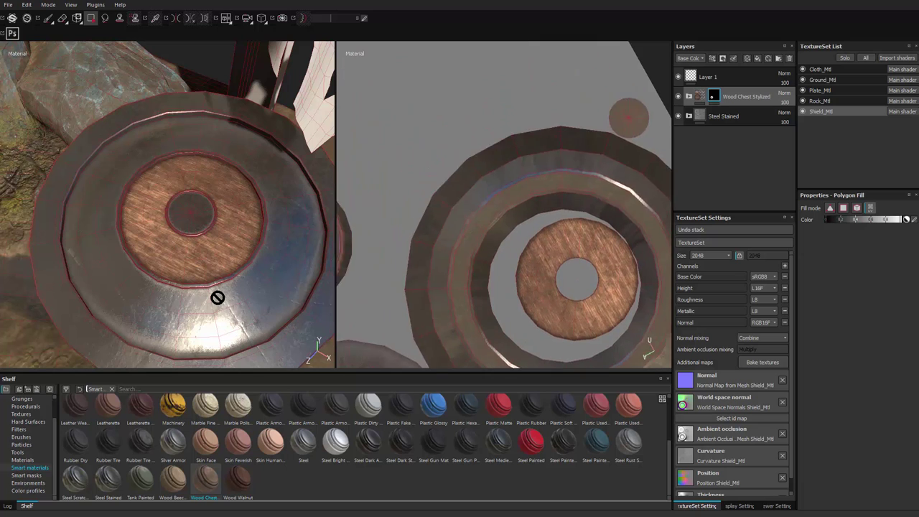
{"action": "left_click", "coordinate": [218, 297]}
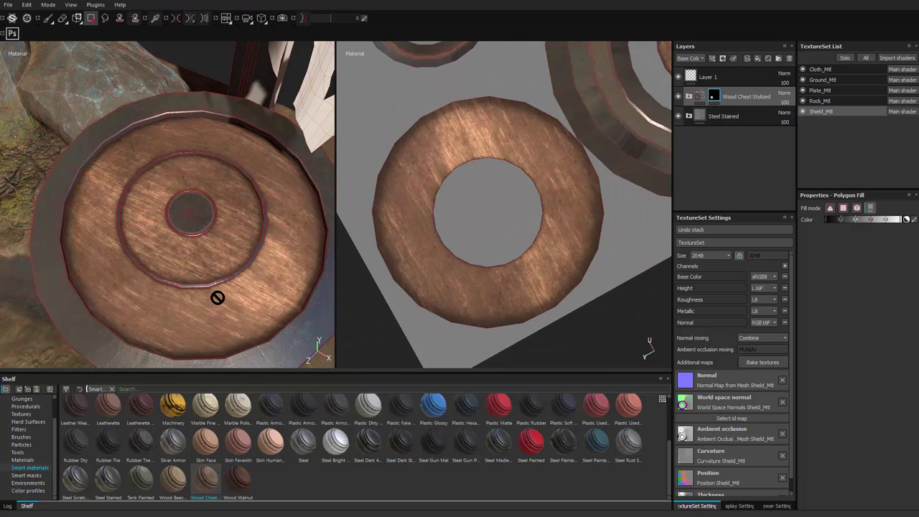
Return to the Paint tool and examine the shield's wooden face and steel rims without the wireframe.
{"action": "scroll", "coordinate": [217, 297], "scroll_direction": "down", "scroll_amount": 2}
{"action": "mouse_move", "coordinate": [218, 297]}
{"action": "left_mouse_down", "text": "alt"}
{"action": "mouse_move", "coordinate": [228, 246]}
{"action": "mouse_move", "coordinate": [234, 290]}
{"action": "left_mouse_up", "text": "alt"}
{"action": "scroll", "coordinate": [217, 297], "scroll_direction": "up", "scroll_amount": 2}
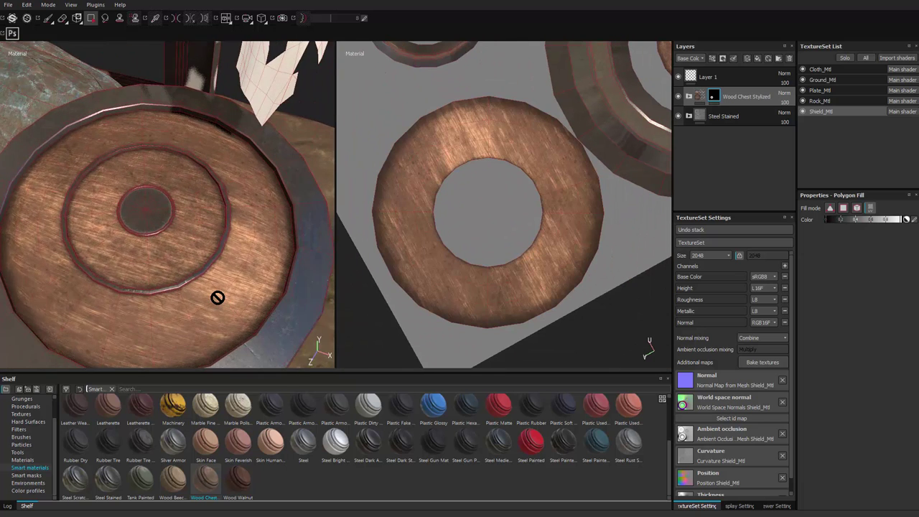
{"action": "scroll", "coordinate": [218, 298], "scroll_direction": "down", "scroll_amount": 2}
{"action": "mouse_move", "coordinate": [218, 298]}
{"action": "middle_mouse_down", "text": "alt"}
{"action": "mouse_move", "coordinate": [255, 323]}
{"action": "mouse_move", "coordinate": [300, 313]}
{"action": "middle_mouse_up", "text": "alt"}
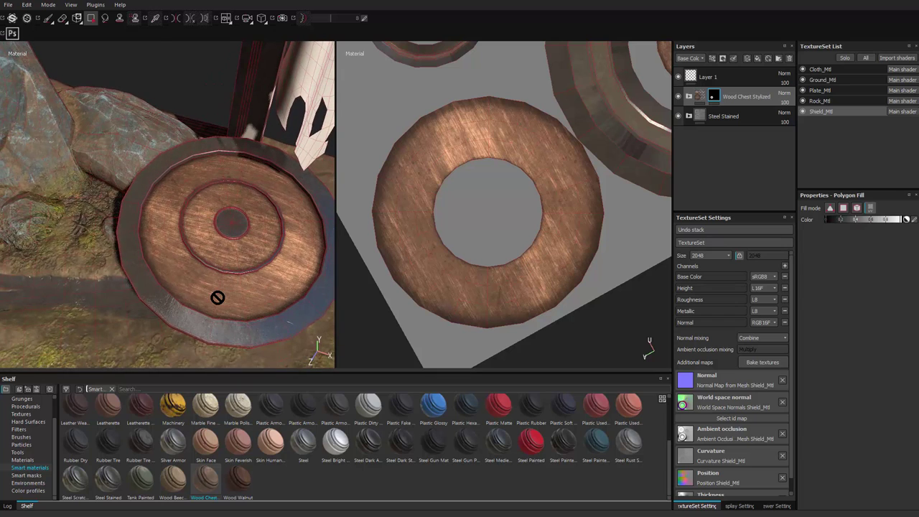
{"action": "key", "text": "1"}
{"action": "scroll", "coordinate": [218, 297], "scroll_direction": "down", "scroll_amount": 2}
{"action": "scroll", "coordinate": [218, 297], "scroll_direction": "up", "scroll_amount": 4}
{"action": "middle_click_drag", "start_coordinate": [256, 277], "coordinate": [98, 201], "text": "alt"}
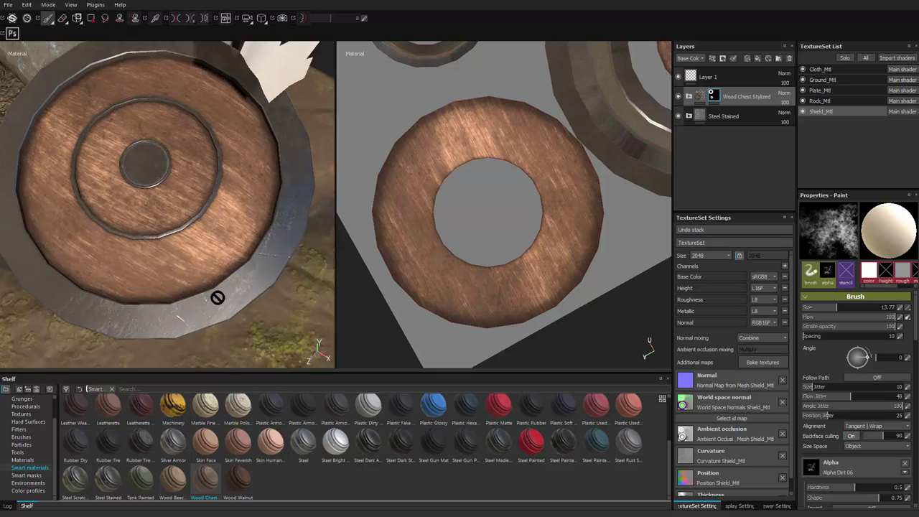
Reduce the brush size to 5 and inspect the shield's wooden panels and steel rims from several angles.
{"action": "scroll", "coordinate": [218, 298], "scroll_direction": "up", "scroll_amount": 1}
{"action": "right_click_drag", "start_coordinate": [220, 253], "coordinate": [188, 256], "text": "ctrl"}
{"action": "scroll", "coordinate": [217, 297], "scroll_direction": "down", "scroll_amount": 3}
{"action": "mouse_move", "coordinate": [218, 297]}
{"action": "left_mouse_down", "text": "alt"}
{"action": "mouse_move", "coordinate": [226, 251]}
{"action": "mouse_move", "coordinate": [198, 253]}
{"action": "left_mouse_up", "text": "alt"}
{"action": "scroll", "coordinate": [240, 237], "scroll_direction": "up", "scroll_amount": 4}
{"action": "middle_click_drag", "start_coordinate": [260, 288], "coordinate": [293, 240], "text": "alt"}
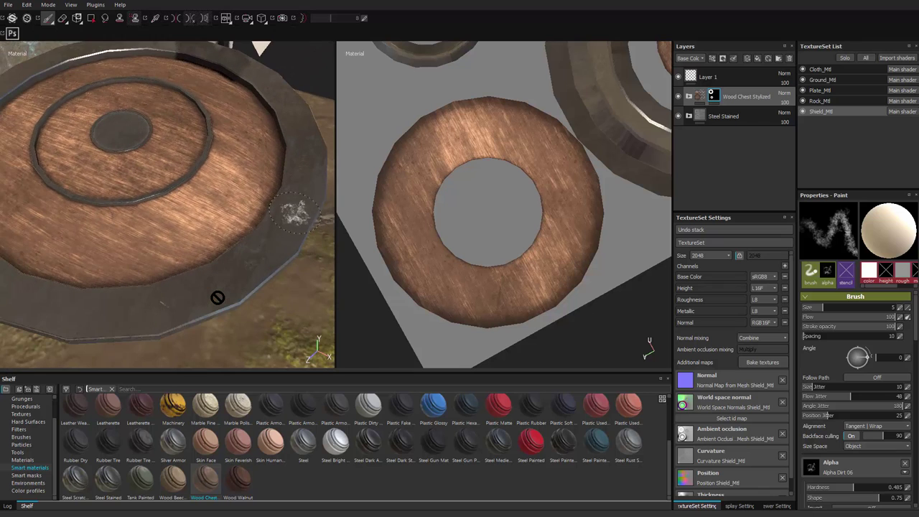
{"action": "left_click_drag", "start_coordinate": [300, 208], "coordinate": [302, 219], "text": "alt"}
{"action": "scroll", "coordinate": [271, 223], "scroll_direction": "down", "scroll_amount": 4}
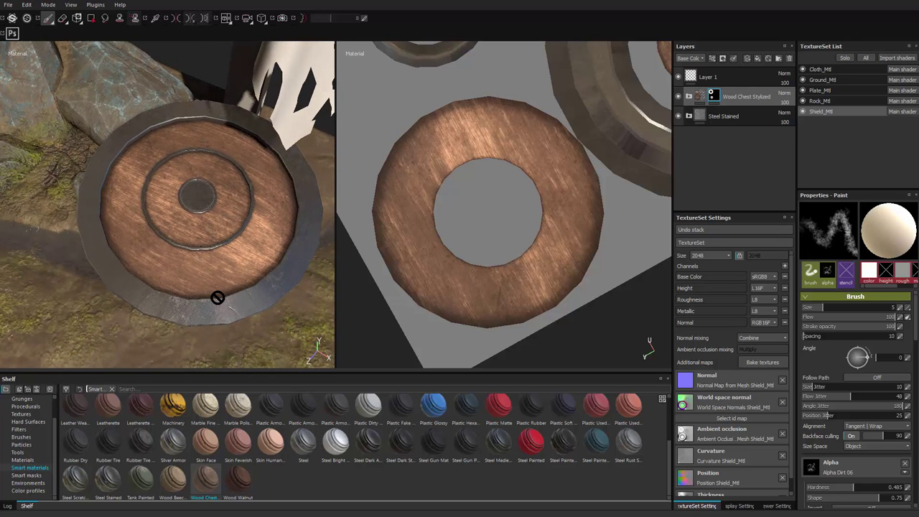
Add a fill layer above Steel Stained and name it paint.
{"action": "left_click", "coordinate": [726, 117]}
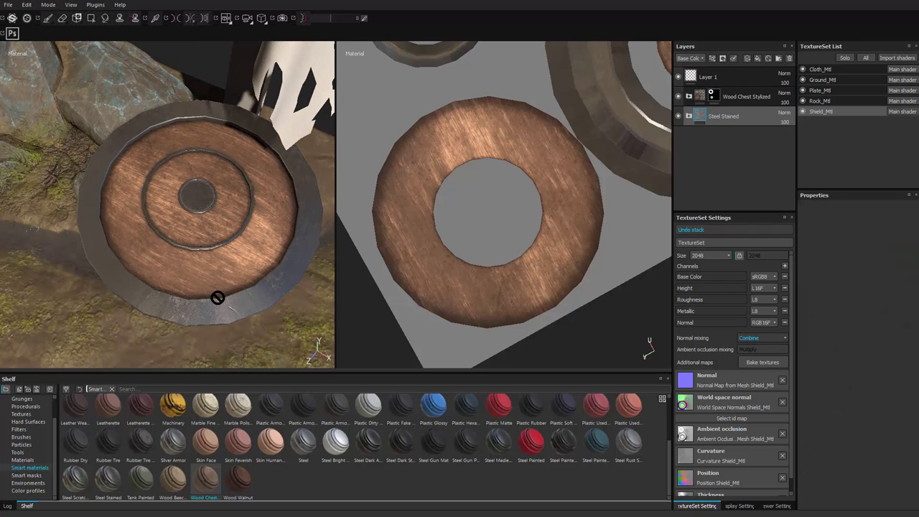
{"action": "left_click", "coordinate": [757, 58]}
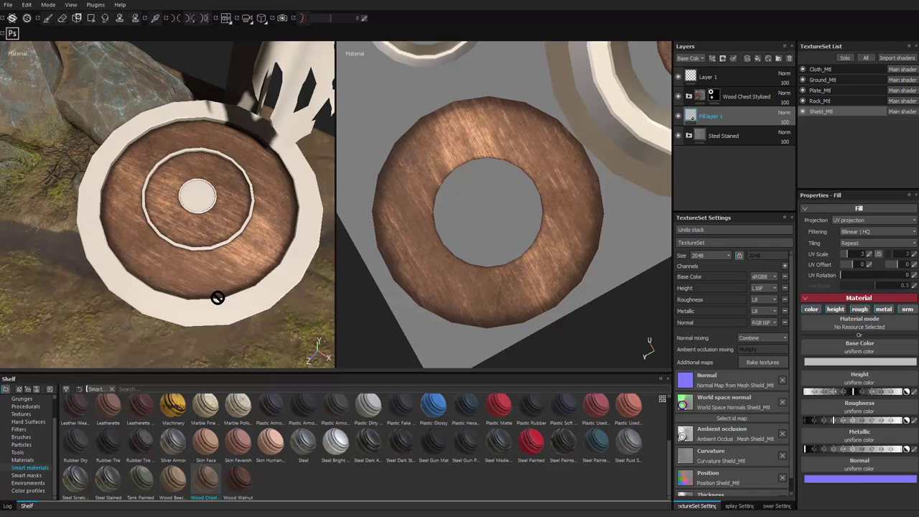
{"action": "double_click", "coordinate": [714, 116]}
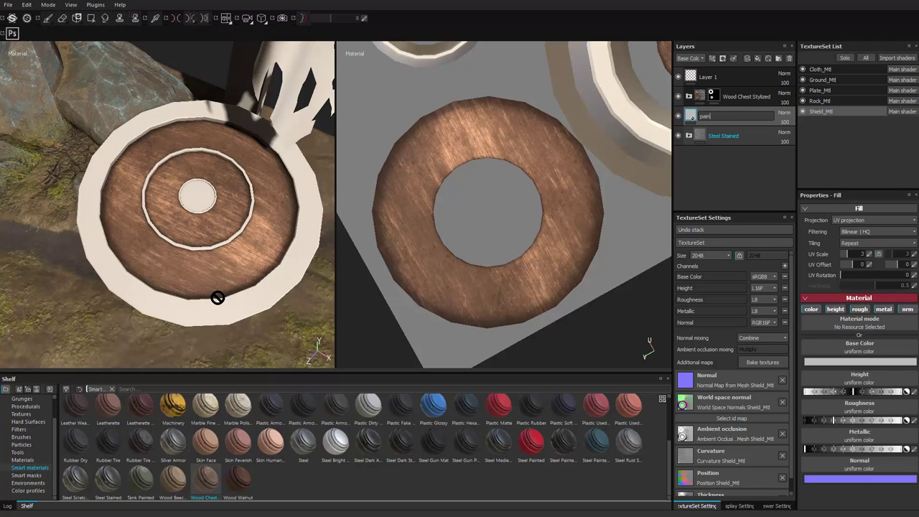
{"action": "key", "text": "Return"}
{"action": "middle_click_drag", "start_coordinate": [217, 297], "coordinate": [248, 285], "text": "alt"}
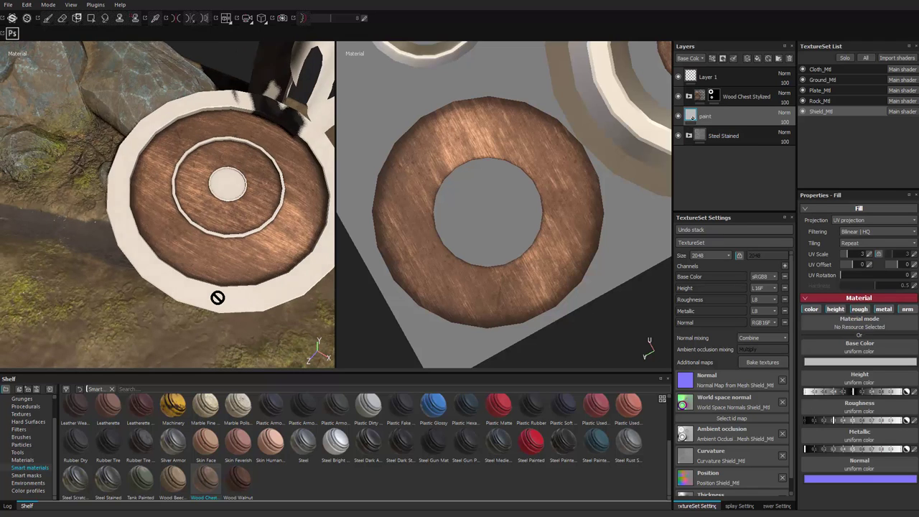
Set the paint layer's base color to a muted dark teal, about R 0.057, G 0.134, B 0.142.
{"action": "left_click", "coordinate": [826, 362]}
{"action": "left_click", "coordinate": [816, 353]}
{"action": "left_click_drag", "start_coordinate": [780, 359], "coordinate": [771, 376]}
{"action": "left_click_drag", "start_coordinate": [829, 378], "coordinate": [829, 369]}
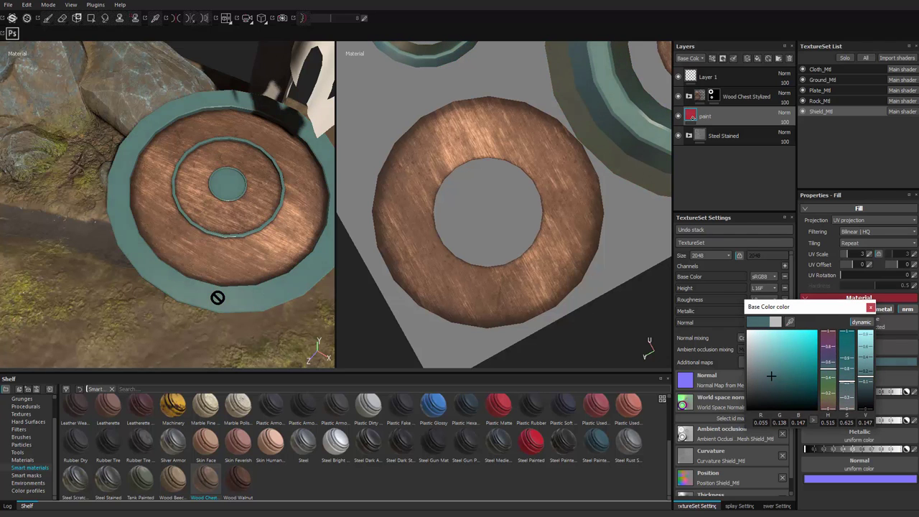
{"action": "left_click", "coordinate": [770, 377]}
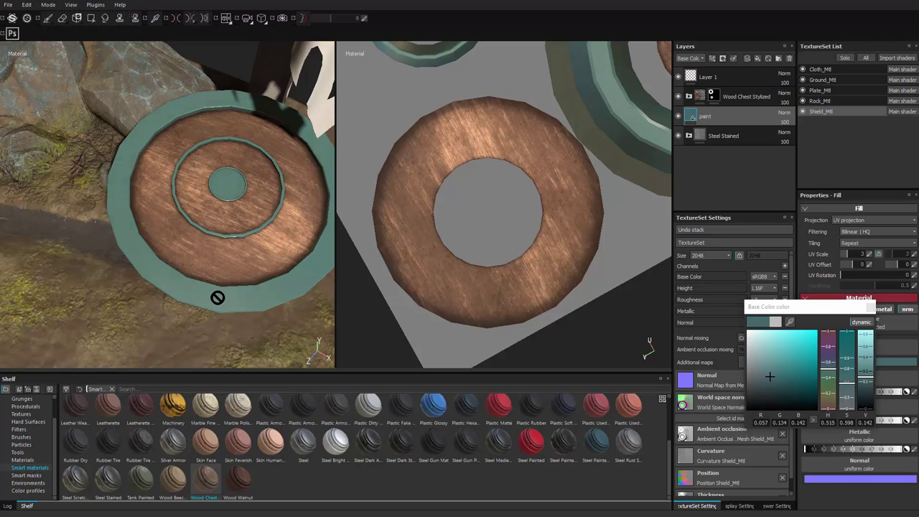
{"action": "left_click", "coordinate": [872, 307]}
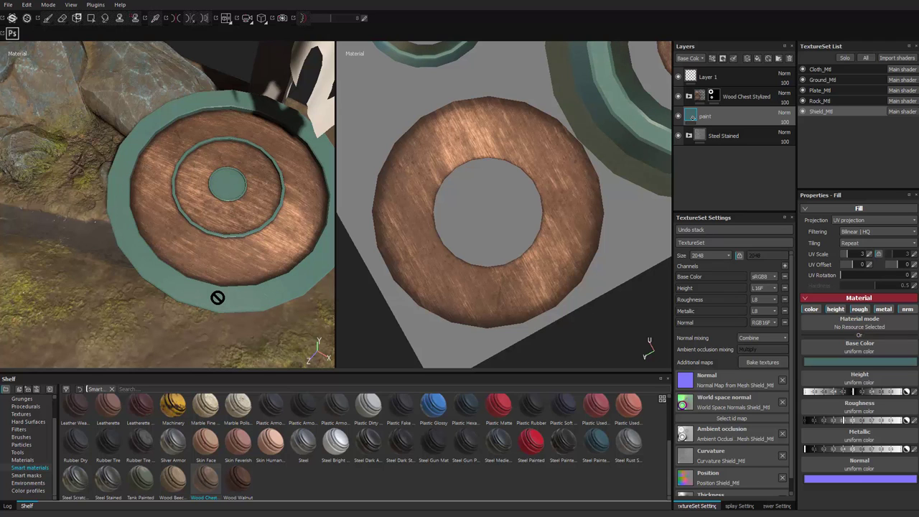
Fine-tune the paint layer's roughness and raise its height slightly while checking the rim's reflections from different angles.
{"action": "left_click_drag", "start_coordinate": [218, 298], "coordinate": [218, 297], "text": "alt"}
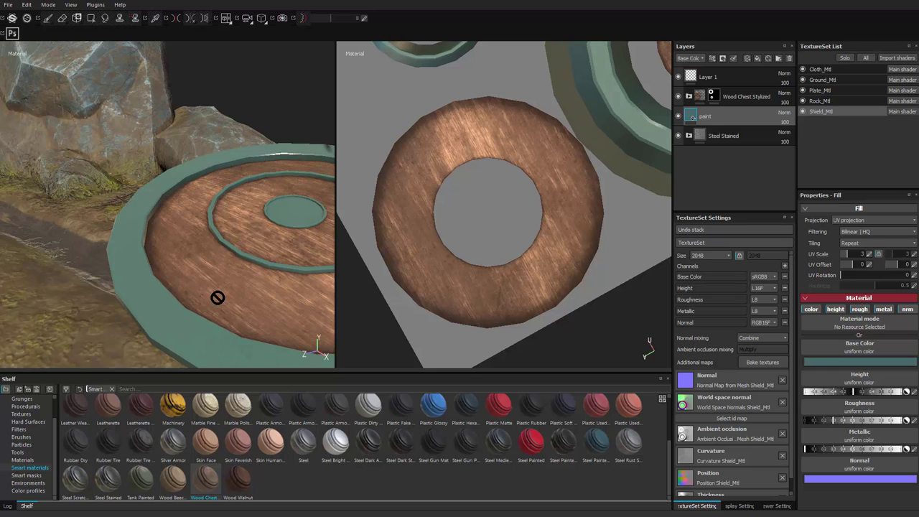
{"action": "scroll", "coordinate": [218, 297], "scroll_direction": "down", "scroll_amount": 3}
{"action": "left_click_drag", "start_coordinate": [217, 297], "coordinate": [218, 297], "text": "alt"}
{"action": "scroll", "coordinate": [218, 297], "scroll_direction": "up", "scroll_amount": 4}
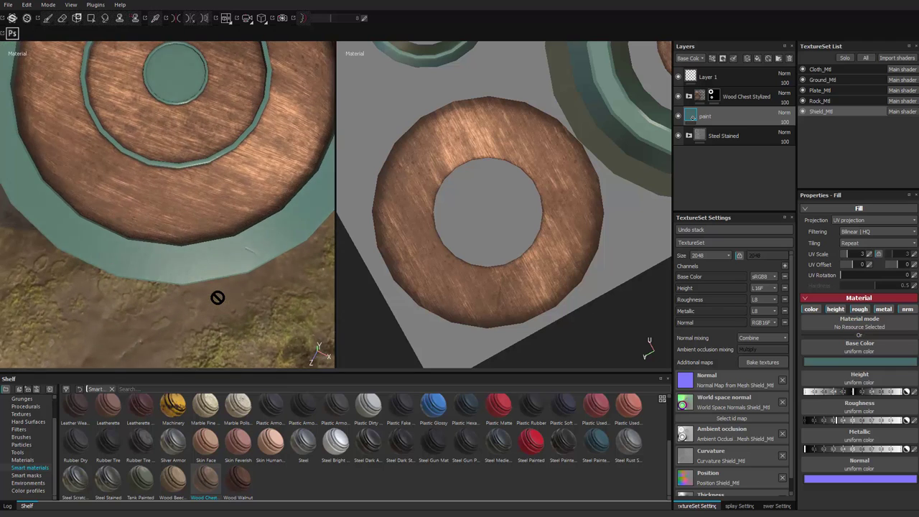
{"action": "middle_click_drag", "start_coordinate": [217, 298], "coordinate": [231, 300], "text": "alt"}
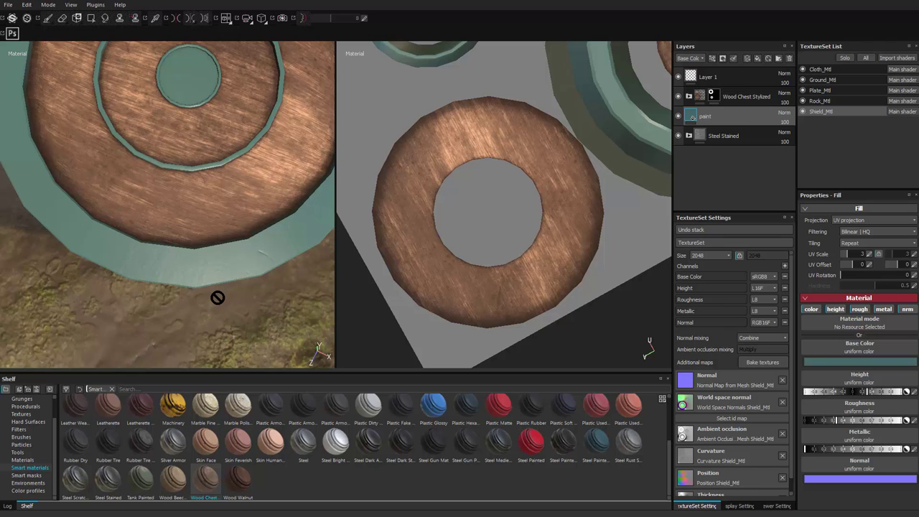
Add a black mask to the paint layer.
{"action": "right_click", "coordinate": [707, 117]}
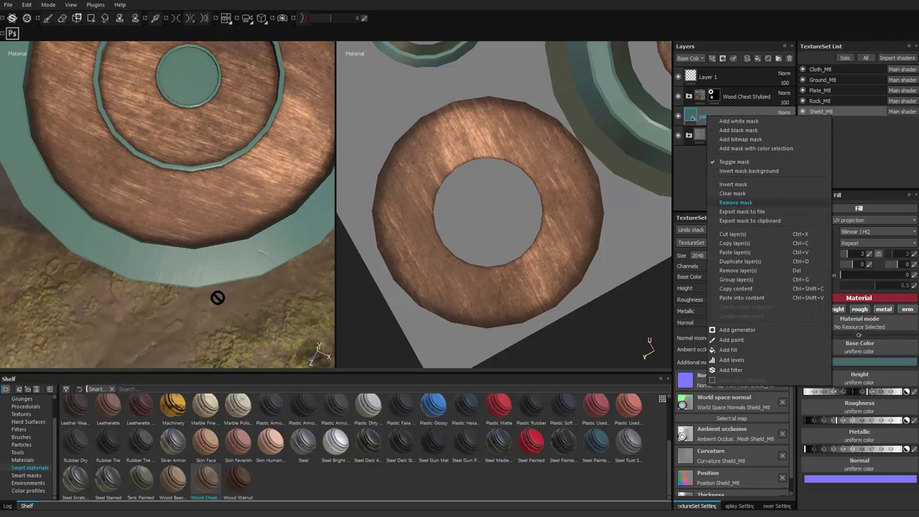
{"action": "left_click", "coordinate": [739, 130]}
Try painting a teal patch on the shield's outer steel rim with a brush size of 1.08, and undo it.
{"action": "middle_click_drag", "start_coordinate": [237, 263], "coordinate": [240, 268], "text": "alt"}
{"action": "scroll", "coordinate": [240, 267], "scroll_direction": "up", "scroll_amount": 2}
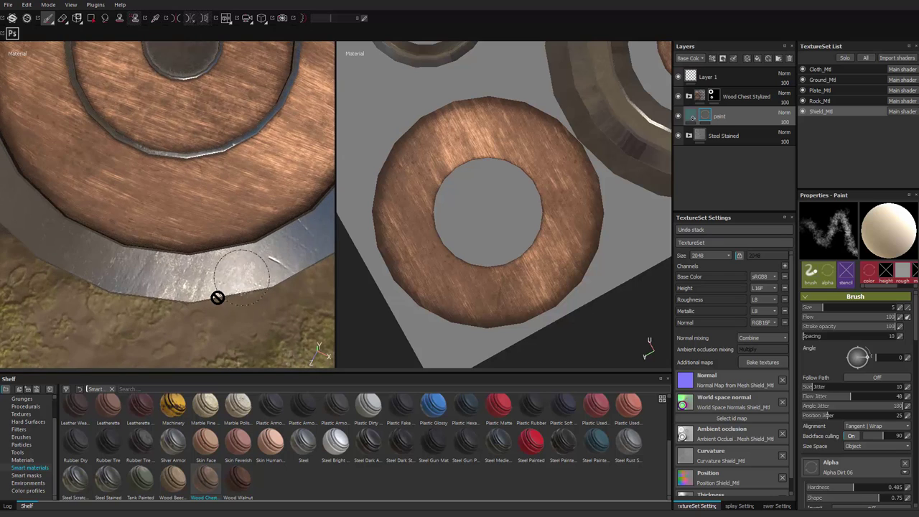
{"action": "right_click_drag", "start_coordinate": [242, 273], "coordinate": [215, 274], "text": "ctrl"}
{"action": "mouse_move", "coordinate": [232, 270]}
{"action": "left_mouse_down"}
{"action": "mouse_move", "coordinate": [289, 256]}
{"action": "mouse_move", "coordinate": [259, 265]}
{"action": "mouse_move", "coordinate": [245, 233]}
{"action": "left_mouse_up"}
{"action": "scroll", "coordinate": [257, 265], "scroll_direction": "down", "scroll_amount": 4}
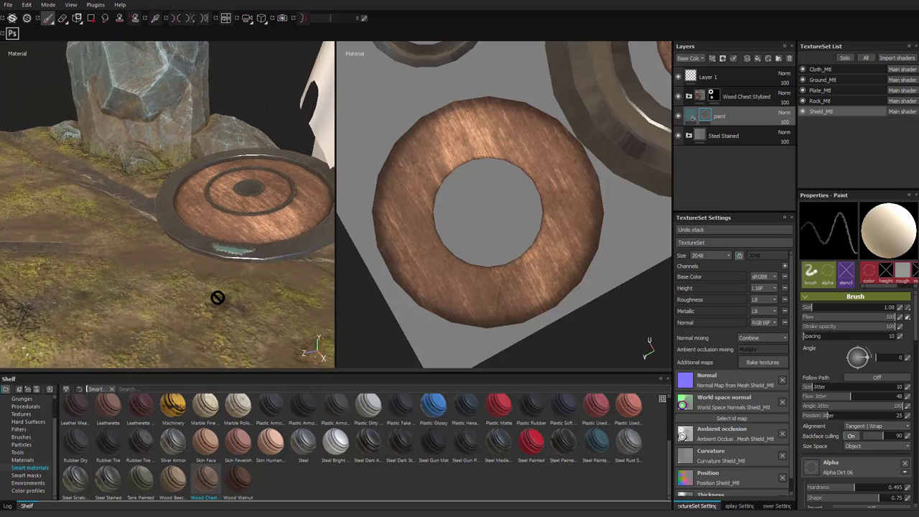
{"action": "scroll", "coordinate": [245, 233], "scroll_direction": "up", "scroll_amount": 2}
{"action": "key", "text": "ctrl+z"}
{"action": "left_click_drag", "start_coordinate": [262, 267], "coordinate": [292, 288], "text": "alt"}
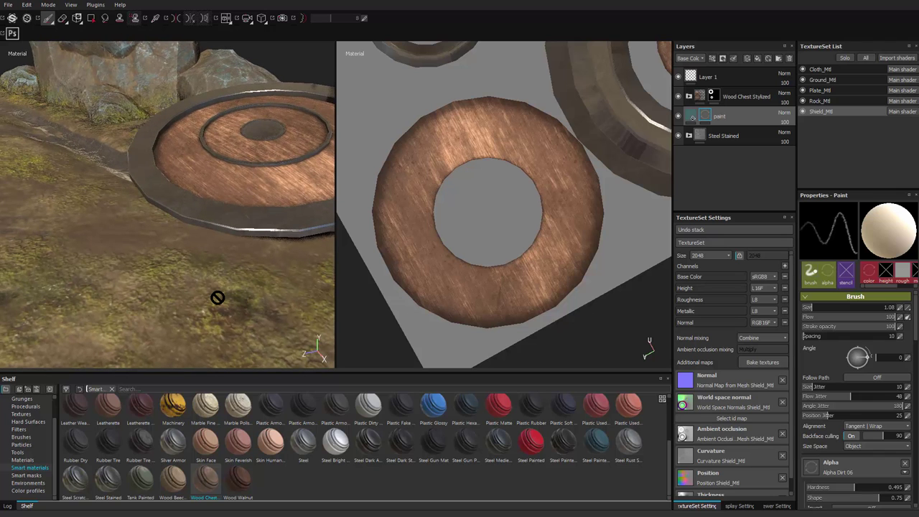
{"action": "key", "text": "ctrl+z"}
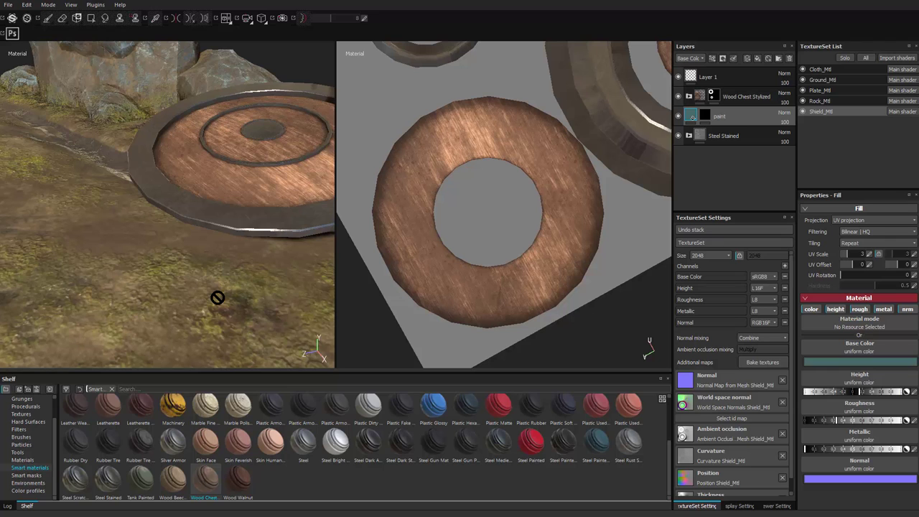
Apply the Edges Strong smart mask to the paint layer and check the teal paint along the shield's rim edges.
{"action": "left_click", "coordinate": [27, 475]}
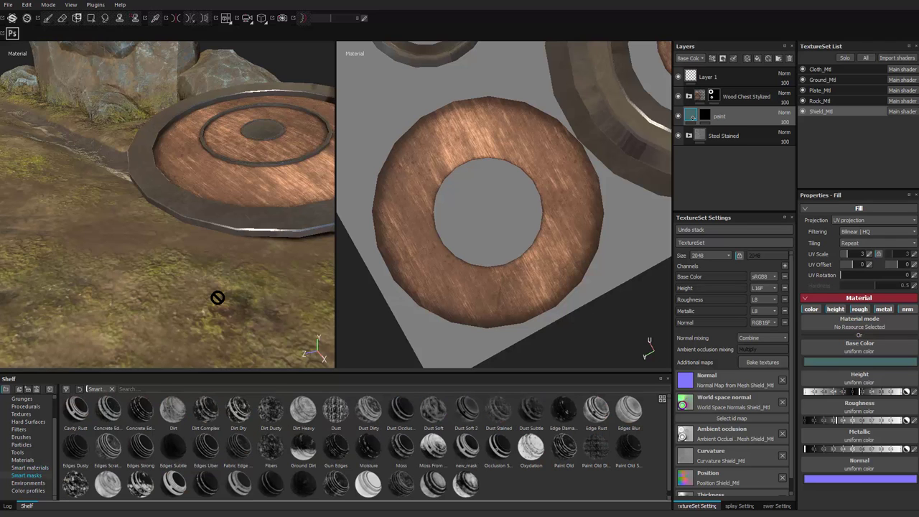
{"action": "left_click", "coordinate": [141, 447]}
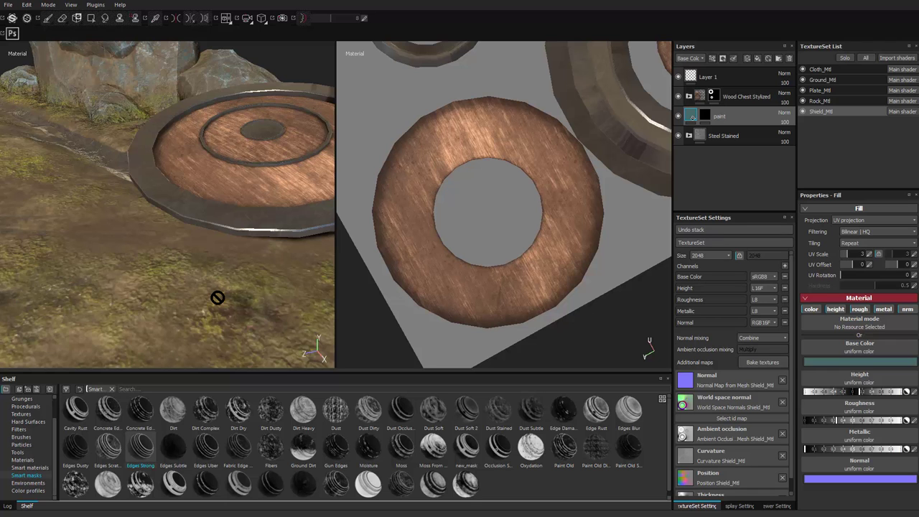
{"action": "left_click_drag", "start_coordinate": [141, 448], "coordinate": [733, 117]}
{"action": "left_click_drag", "start_coordinate": [218, 297], "coordinate": [216, 316], "text": "alt"}
{"action": "scroll", "coordinate": [218, 297], "scroll_direction": "up", "scroll_amount": 4}
{"action": "mouse_move", "coordinate": [279, 240]}
{"action": "left_mouse_down", "text": "alt"}
{"action": "mouse_move", "coordinate": [194, 287]}
{"action": "mouse_move", "coordinate": [218, 297]}
{"action": "mouse_move", "coordinate": [217, 215]}
{"action": "mouse_move", "coordinate": [234, 277]}
{"action": "left_mouse_up", "text": "alt"}
{"action": "scroll", "coordinate": [182, 294], "scroll_direction": "up", "scroll_amount": 3}
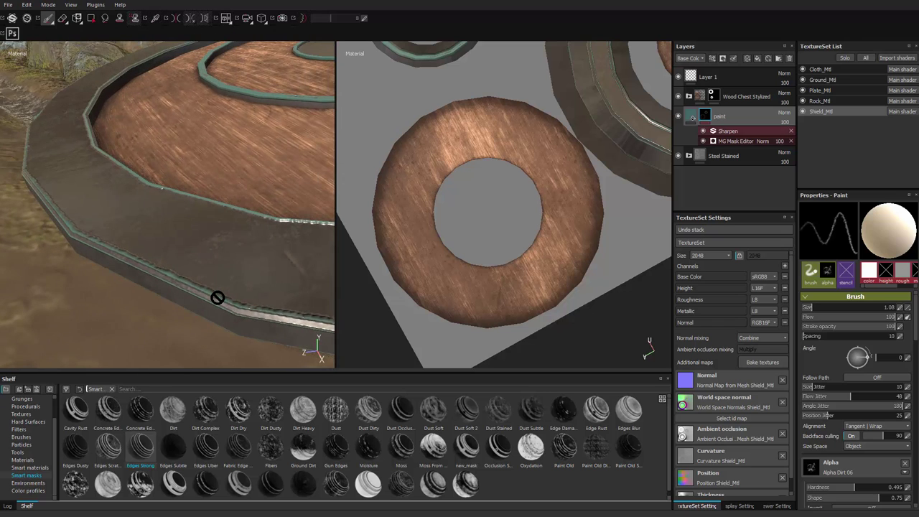
Open the MG Mask Editor generator settings of the paint layer's mask.
{"action": "left_click", "coordinate": [742, 141]}
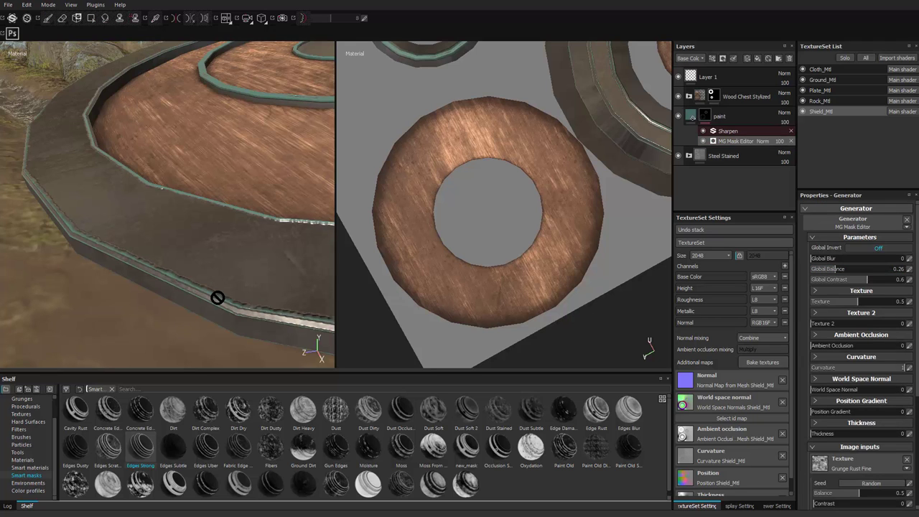
Turn on Global Invert for the MG Mask Editor generator on the shield's paint layer.
{"action": "left_click", "coordinate": [869, 247]}
{"action": "left_click_drag", "start_coordinate": [217, 297], "coordinate": [258, 338], "text": "alt"}
{"action": "middle_click_drag", "start_coordinate": [259, 297], "coordinate": [165, 330], "text": "alt"}
{"action": "right_click_drag", "start_coordinate": [165, 298], "coordinate": [218, 297], "text": "alt"}
{"action": "left_click_drag", "start_coordinate": [217, 297], "coordinate": [223, 276], "text": "alt"}
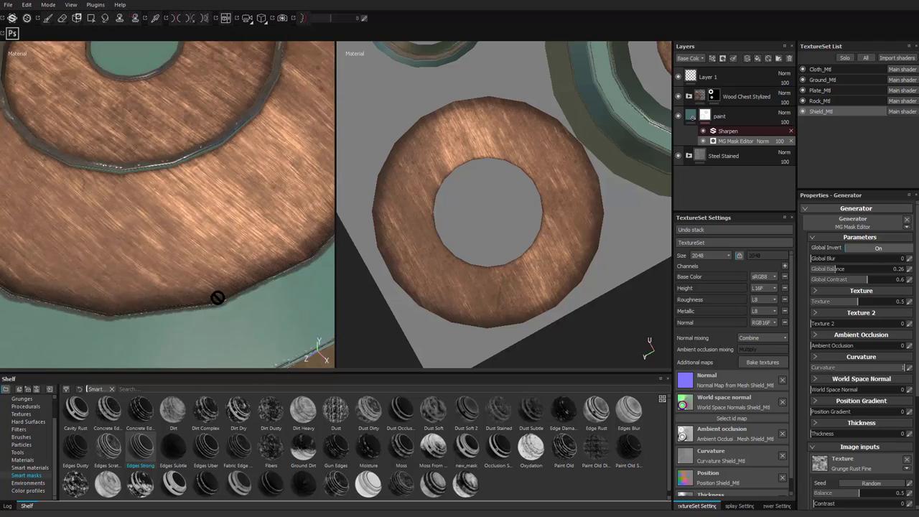
{"action": "right_click_drag", "start_coordinate": [218, 297], "coordinate": [172, 297], "text": "alt"}
{"action": "middle_click_drag", "start_coordinate": [218, 297], "coordinate": [223, 247], "text": "alt"}
{"action": "mouse_move", "coordinate": [218, 298]}
{"action": "left_mouse_down", "text": "alt"}
{"action": "mouse_move", "coordinate": [222, 309]}
{"action": "mouse_move", "coordinate": [222, 289]}
{"action": "mouse_move", "coordinate": [209, 295]}
{"action": "left_mouse_up", "text": "alt"}
Set the Global Balance of the paint layer's MG Mask Editor to 0.49.
{"action": "left_click", "coordinate": [730, 130]}
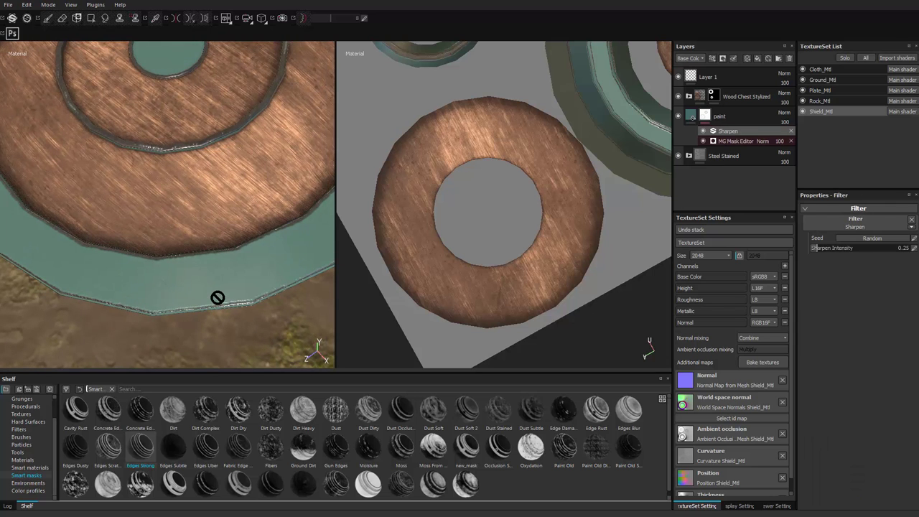
{"action": "left_click", "coordinate": [703, 131]}
{"action": "left_click_drag", "start_coordinate": [218, 298], "coordinate": [228, 287], "text": "alt"}
{"action": "left_click", "coordinate": [736, 141]}
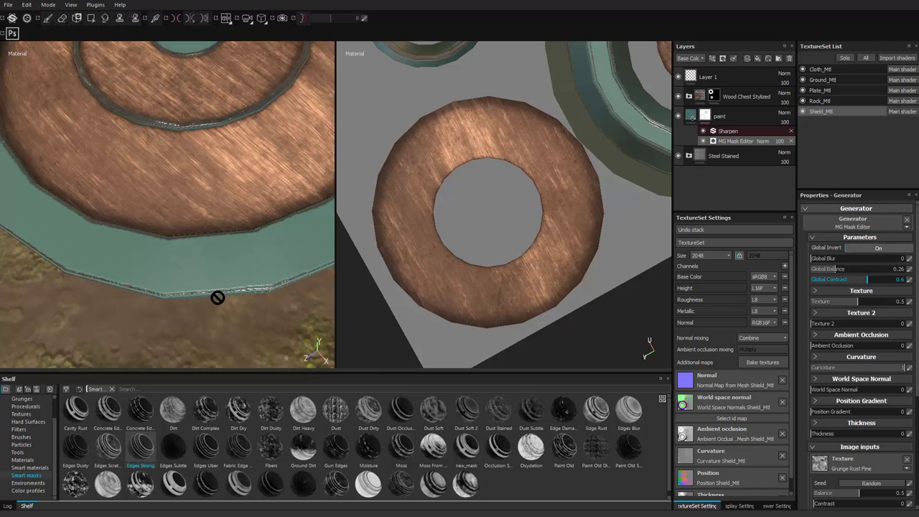
{"action": "mouse_move", "coordinate": [853, 268]}
{"action": "left_mouse_down"}
{"action": "mouse_move", "coordinate": [868, 268]}
{"action": "mouse_move", "coordinate": [857, 269]}
{"action": "left_mouse_up"}
{"action": "scroll", "coordinate": [218, 297], "scroll_direction": "down", "scroll_amount": 5}
{"action": "left_click_drag", "start_coordinate": [218, 297], "coordinate": [217, 331], "text": "alt"}
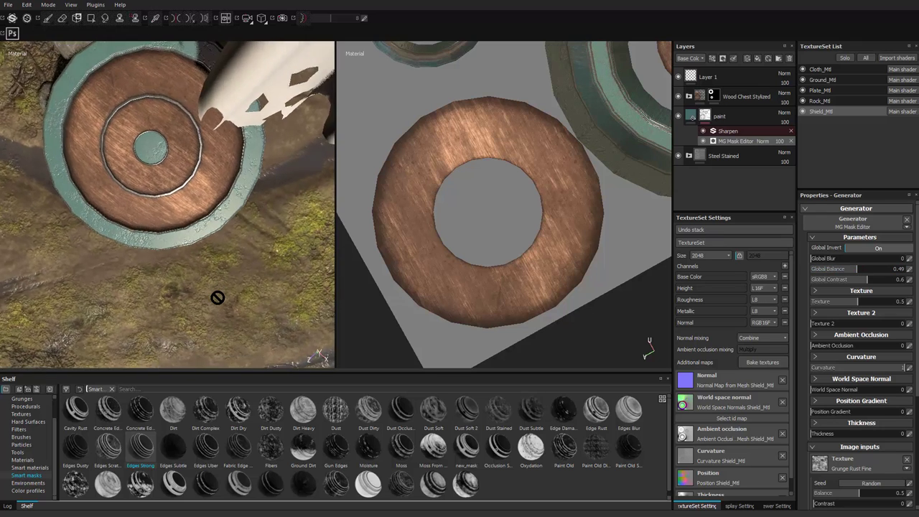
{"action": "scroll", "coordinate": [218, 297], "scroll_direction": "up", "scroll_amount": 4}
{"action": "mouse_move", "coordinate": [218, 298]}
{"action": "left_mouse_down", "text": "alt"}
{"action": "mouse_move", "coordinate": [228, 263]}
{"action": "mouse_move", "coordinate": [224, 305]}
{"action": "mouse_move", "coordinate": [237, 320]}
{"action": "left_mouse_up", "text": "alt"}
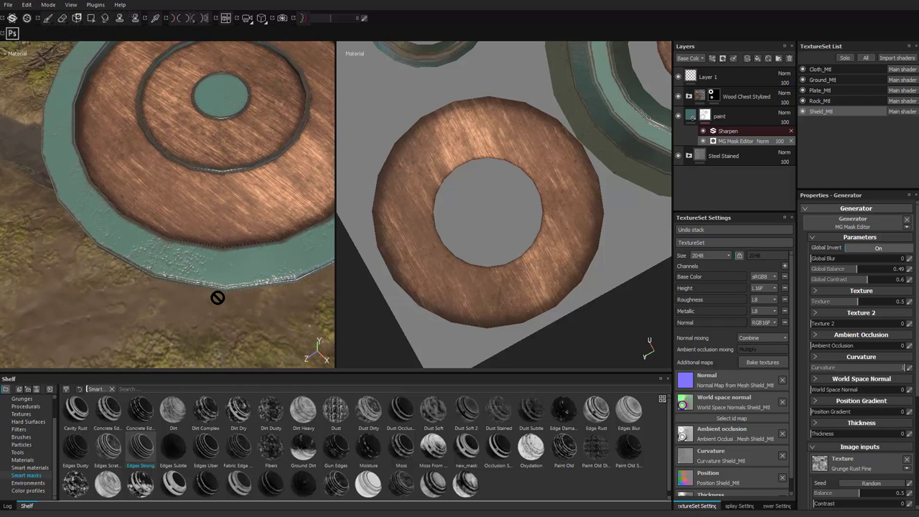
{"action": "middle_click_drag", "start_coordinate": [217, 298], "coordinate": [215, 298], "text": "alt"}
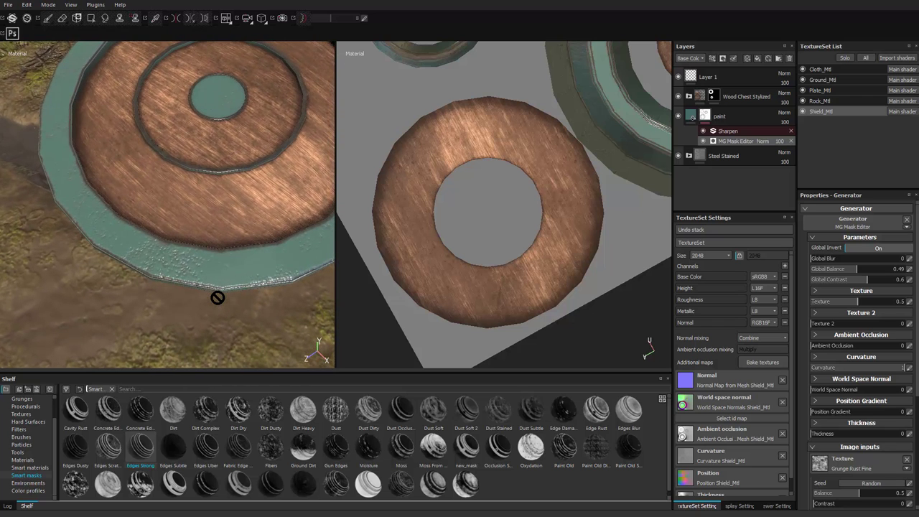
{"action": "left_click_drag", "start_coordinate": [217, 298], "coordinate": [223, 290], "text": "alt"}
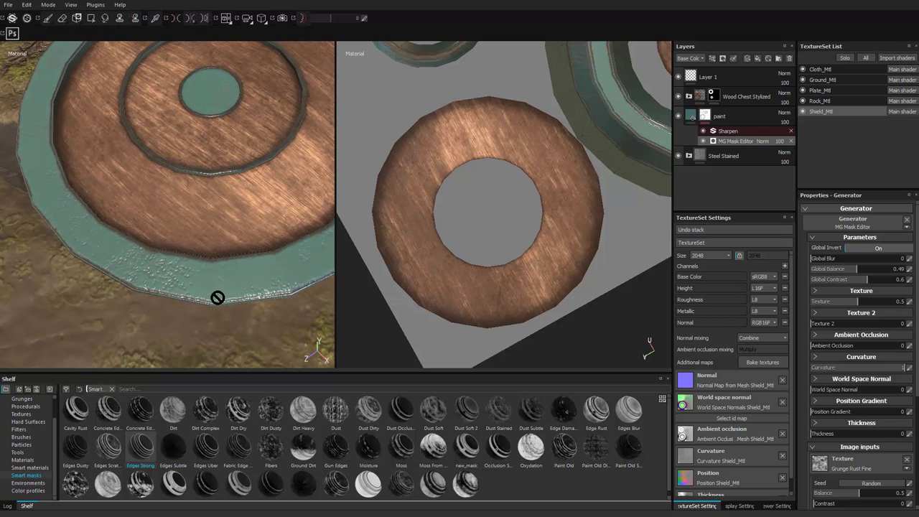
Add a paint effect to the mask of the shield's paint layer.
{"action": "left_click", "coordinate": [717, 119]}
{"action": "right_click", "coordinate": [717, 119]}
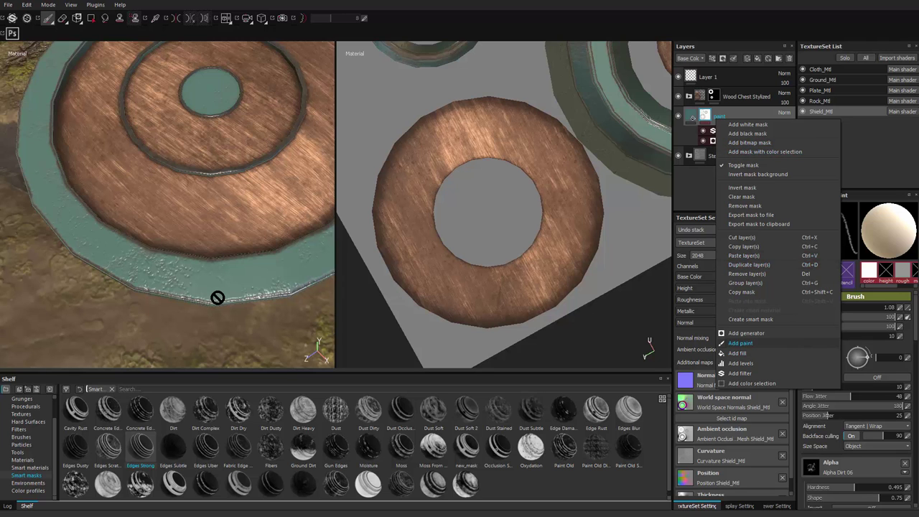
{"action": "left_click", "coordinate": [741, 343]}
{"action": "mouse_move", "coordinate": [181, 272]}
{"action": "right_mouse_down", "text": "alt"}
{"action": "mouse_move", "coordinate": [238, 273]}
{"action": "mouse_move", "coordinate": [238, 281]}
{"action": "right_mouse_up", "text": "alt"}
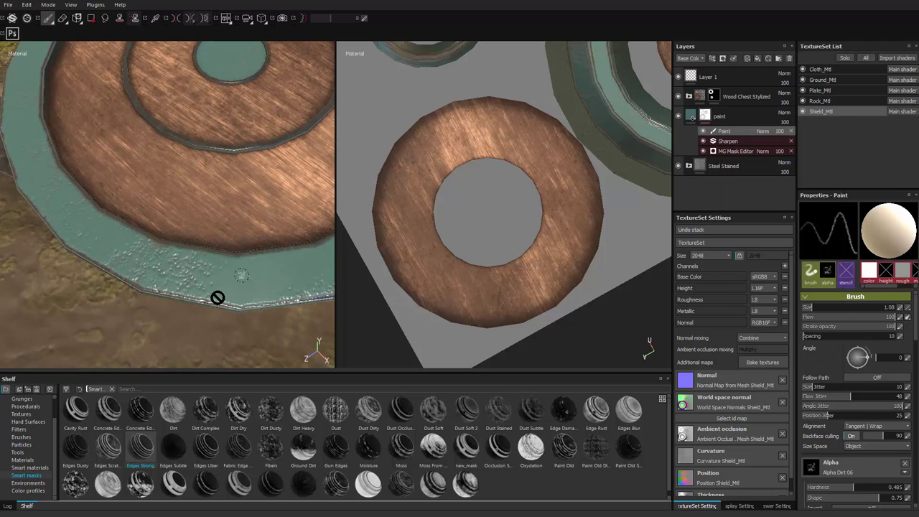
Switch the mask brush colour to black and choose the Chalk 1 brush at size 0.68.
{"action": "key", "text": "x"}
{"action": "left_click", "coordinate": [222, 261]}
{"action": "key", "text": "ctrl+z"}
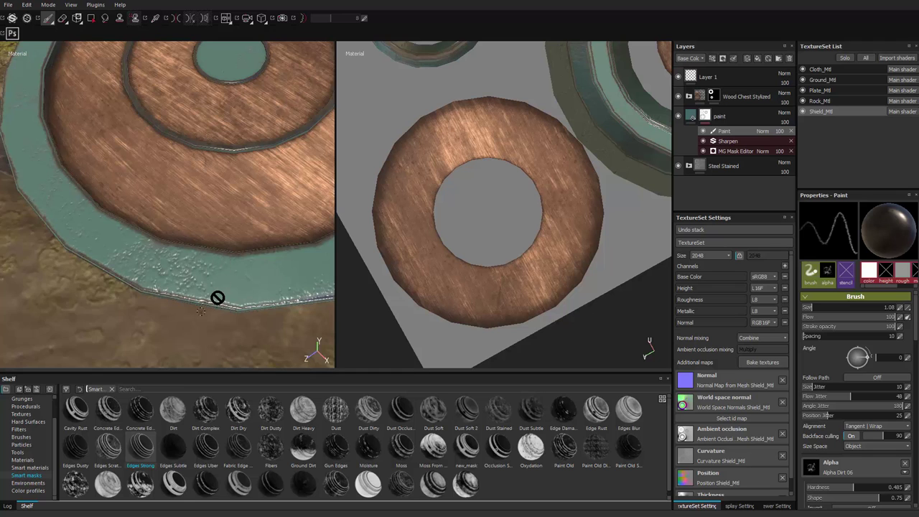
{"action": "key", "text": "x"}
{"action": "left_click", "coordinate": [21, 437]}
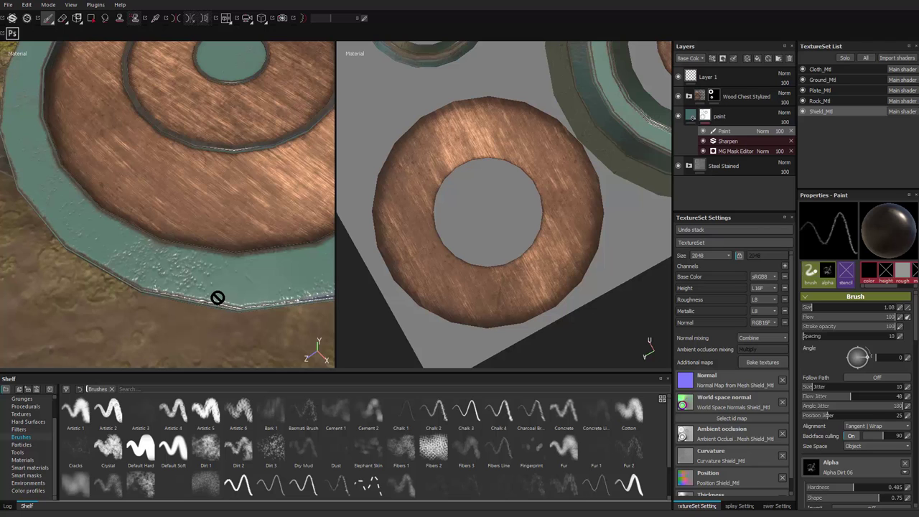
{"action": "left_click", "coordinate": [400, 411]}
{"action": "right_click_drag", "start_coordinate": [237, 260], "coordinate": [224, 260], "text": "ctrl"}
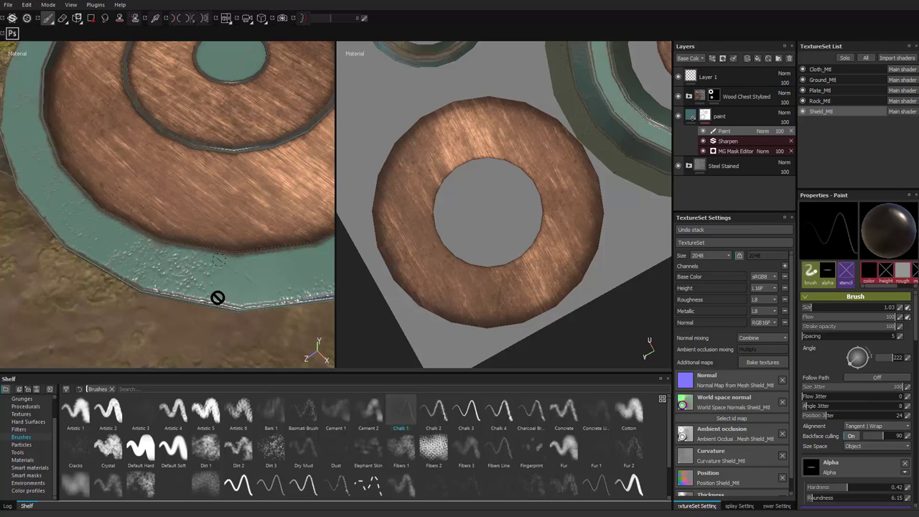
Paint groups of short black scratches across the shield's teal outer rim with the chalk brush.
{"action": "key", "text": "alt+q"}
{"action": "mouse_move", "coordinate": [223, 260]}
{"action": "left_mouse_down"}
{"action": "mouse_move", "coordinate": [196, 298]}
{"action": "mouse_move", "coordinate": [235, 307]}
{"action": "left_mouse_up"}
{"action": "mouse_move", "coordinate": [264, 257]}
{"action": "left_mouse_down"}
{"action": "mouse_move", "coordinate": [240, 298]}
{"action": "mouse_move", "coordinate": [270, 259]}
{"action": "mouse_move", "coordinate": [251, 253]}
{"action": "mouse_move", "coordinate": [242, 274]}
{"action": "left_mouse_up"}
{"action": "mouse_move", "coordinate": [228, 278]}
{"action": "left_mouse_down"}
{"action": "mouse_move", "coordinate": [222, 295]}
{"action": "mouse_move", "coordinate": [225, 280]}
{"action": "left_mouse_up"}
{"action": "scroll", "coordinate": [217, 297], "scroll_direction": "down", "scroll_amount": 4}
{"action": "middle_click_drag", "start_coordinate": [218, 297], "coordinate": [184, 272], "text": "alt"}
{"action": "mouse_move", "coordinate": [217, 297]}
{"action": "left_mouse_down", "text": "alt"}
{"action": "mouse_move", "coordinate": [172, 308]}
{"action": "mouse_move", "coordinate": [136, 337]}
{"action": "left_mouse_up", "text": "alt"}
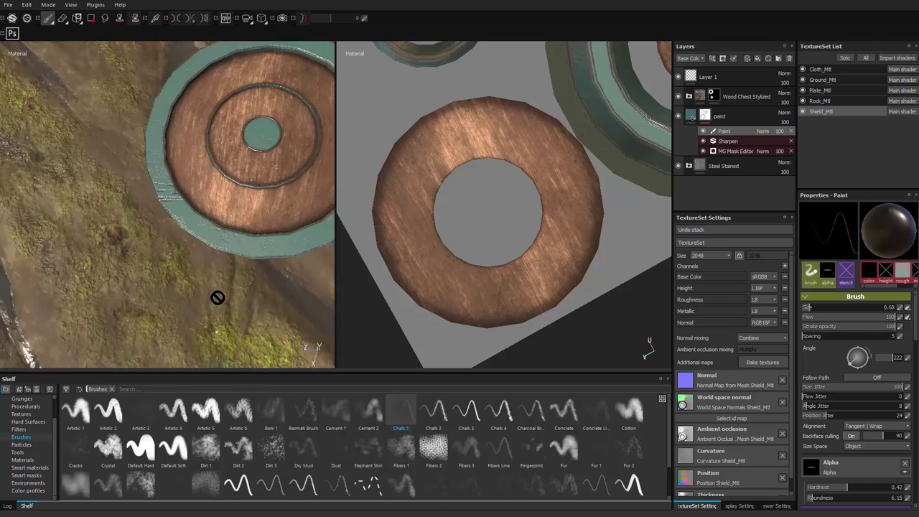
{"action": "right_click_drag", "start_coordinate": [136, 287], "coordinate": [204, 265], "text": "alt"}
{"action": "left_click_drag", "start_coordinate": [204, 207], "coordinate": [182, 244]}
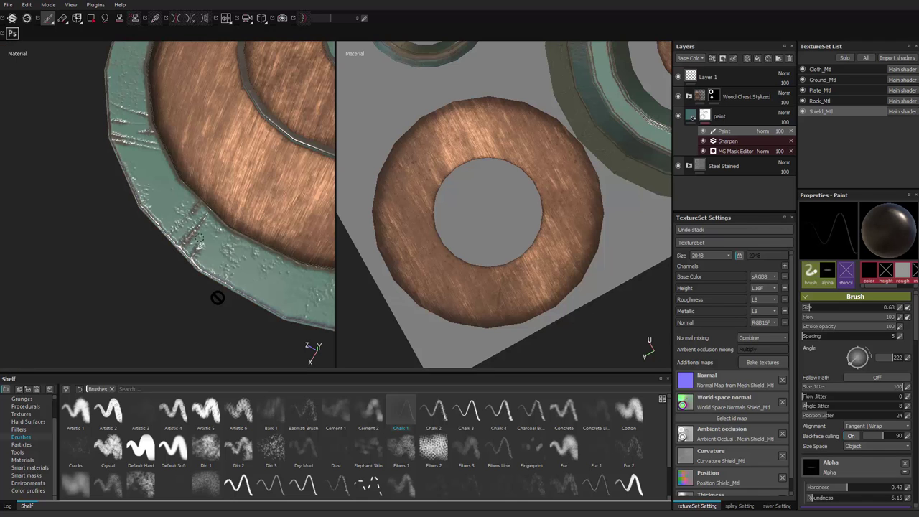
{"action": "left_click_drag", "start_coordinate": [197, 241], "coordinate": [200, 247]}
{"action": "right_click_drag", "start_coordinate": [201, 248], "coordinate": [147, 269], "text": "alt"}
{"action": "left_click_drag", "start_coordinate": [147, 269], "coordinate": [208, 251], "text": "alt"}
{"action": "mouse_move", "coordinate": [208, 251]}
{"action": "middle_mouse_down", "text": "alt"}
{"action": "mouse_move", "coordinate": [234, 275]}
{"action": "mouse_move", "coordinate": [245, 325]}
{"action": "middle_mouse_up", "text": "alt"}
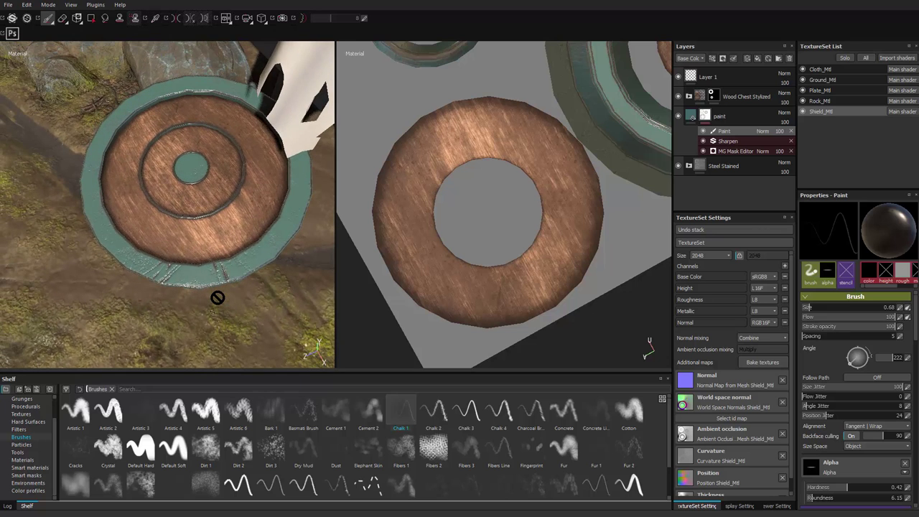
Add more chalk scratches to other sections of the shield's outer rim.
{"action": "key", "text": "d"}
{"action": "left_click_drag", "start_coordinate": [208, 296], "coordinate": [206, 292]}
{"action": "left_click_drag", "start_coordinate": [195, 254], "coordinate": [195, 252]}
{"action": "mouse_move", "coordinate": [254, 251]}
{"action": "left_mouse_down"}
{"action": "mouse_move", "coordinate": [268, 256]}
{"action": "mouse_move", "coordinate": [256, 264]}
{"action": "mouse_move", "coordinate": [270, 252]}
{"action": "mouse_move", "coordinate": [252, 267]}
{"action": "left_mouse_up"}
{"action": "mouse_move", "coordinate": [217, 298]}
{"action": "left_mouse_down", "text": "alt"}
{"action": "mouse_move", "coordinate": [173, 298]}
{"action": "mouse_move", "coordinate": [183, 273]}
{"action": "mouse_move", "coordinate": [230, 295]}
{"action": "mouse_move", "coordinate": [218, 298]}
{"action": "left_mouse_up", "text": "alt"}
{"action": "key", "text": "d"}
{"action": "mouse_move", "coordinate": [123, 217]}
{"action": "left_mouse_down"}
{"action": "mouse_move", "coordinate": [127, 204]}
{"action": "mouse_move", "coordinate": [160, 269]}
{"action": "mouse_move", "coordinate": [125, 226]}
{"action": "left_mouse_up"}
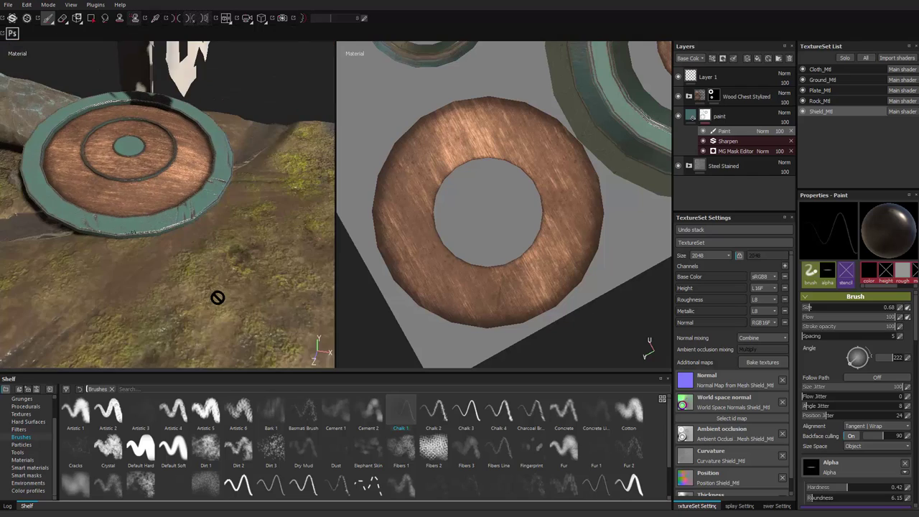
Paint thin diagonal scratches across the shield's teal centre disc with the chalk brush at size 0.49.
{"action": "left_click_drag", "start_coordinate": [218, 297], "coordinate": [218, 323], "text": "alt"}
{"action": "mouse_move", "coordinate": [218, 323]}
{"action": "right_mouse_down", "text": "alt"}
{"action": "mouse_move", "coordinate": [218, 297]}
{"action": "mouse_move", "coordinate": [175, 240]}
{"action": "mouse_move", "coordinate": [186, 246]}
{"action": "right_mouse_up", "text": "alt"}
{"action": "left_click_drag", "start_coordinate": [177, 234], "coordinate": [167, 261]}
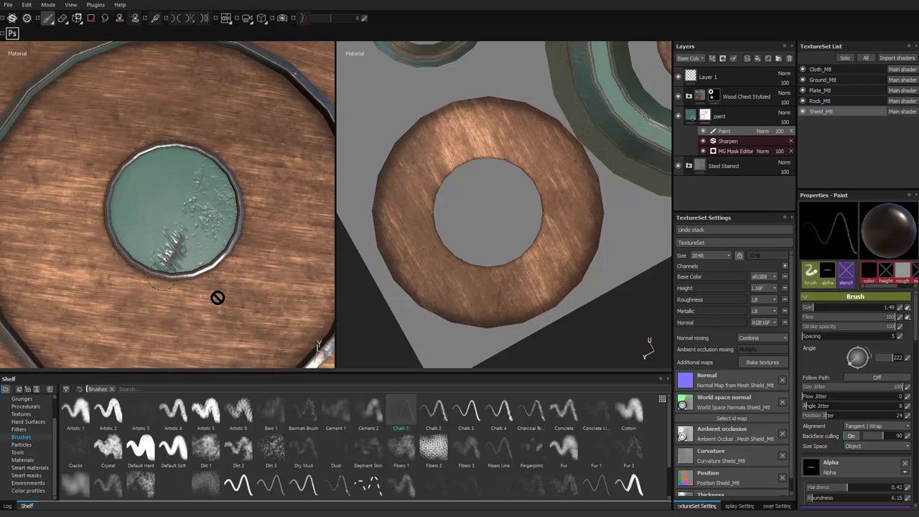
{"action": "key", "text": "ctrl+z"}
{"action": "right_click_drag", "start_coordinate": [179, 252], "coordinate": [164, 251], "text": "ctrl"}
{"action": "mouse_move", "coordinate": [201, 228]}
{"action": "left_mouse_down"}
{"action": "mouse_move", "coordinate": [178, 272]}
{"action": "mouse_move", "coordinate": [204, 188]}
{"action": "mouse_move", "coordinate": [133, 261]}
{"action": "mouse_move", "coordinate": [178, 215]}
{"action": "left_mouse_up"}
{"action": "mouse_move", "coordinate": [162, 178]}
{"action": "left_mouse_down"}
{"action": "mouse_move", "coordinate": [137, 209]}
{"action": "mouse_move", "coordinate": [154, 167]}
{"action": "left_mouse_up"}
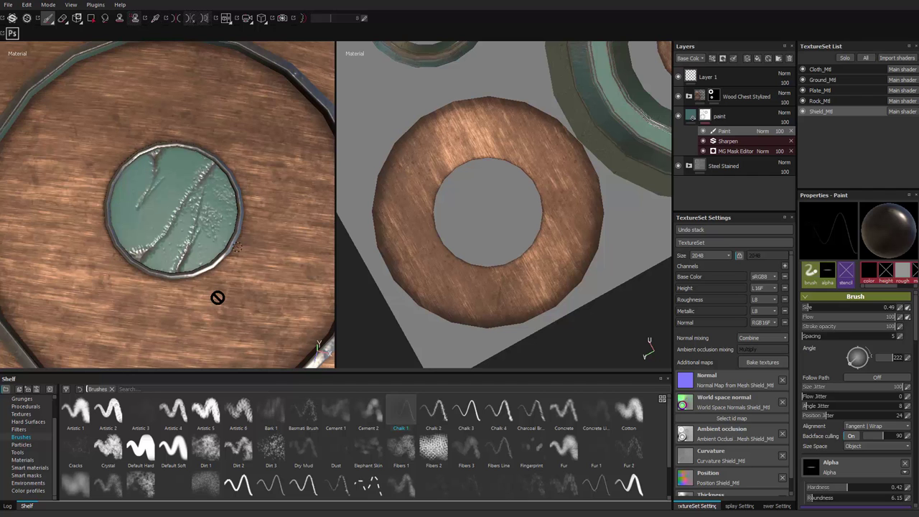
Make the wooden signpost's Plate_Mtl texture set active.
{"action": "right_click_drag", "start_coordinate": [236, 246], "coordinate": [115, 223], "text": "alt"}
{"action": "mouse_move", "coordinate": [218, 297]}
{"action": "left_mouse_down", "text": "alt"}
{"action": "mouse_move", "coordinate": [195, 281]}
{"action": "mouse_move", "coordinate": [189, 290]}
{"action": "mouse_move", "coordinate": [218, 297]}
{"action": "left_mouse_up", "text": "alt"}
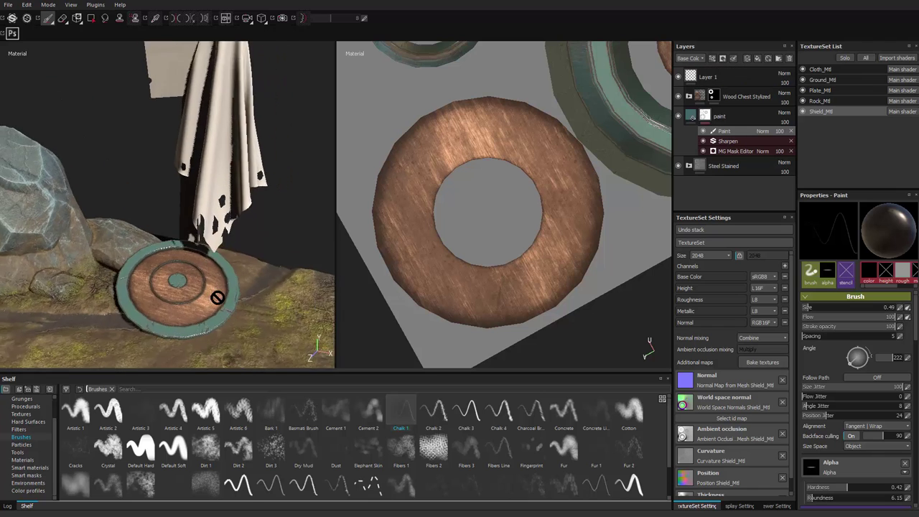
{"action": "middle_click_drag", "start_coordinate": [218, 298], "coordinate": [218, 297], "text": "alt"}
{"action": "right_click_drag", "start_coordinate": [218, 298], "coordinate": [218, 297], "text": "alt"}
{"action": "right_click", "coordinate": [218, 297], "text": "ctrl+alt"}
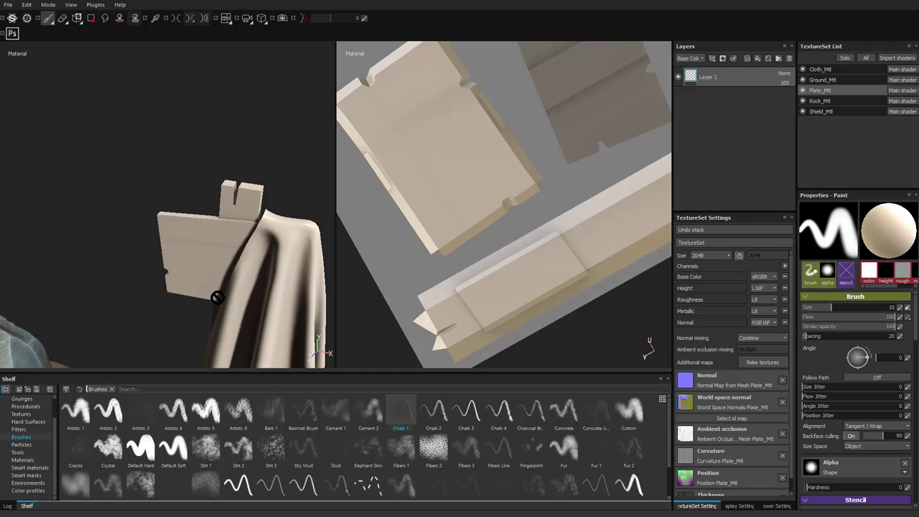
Apply the Wood Beech Veined smart material above Layer 1 in the Plate_Mtl layer stack.
{"action": "left_click", "coordinate": [26, 476]}
{"action": "left_click", "coordinate": [30, 468]}
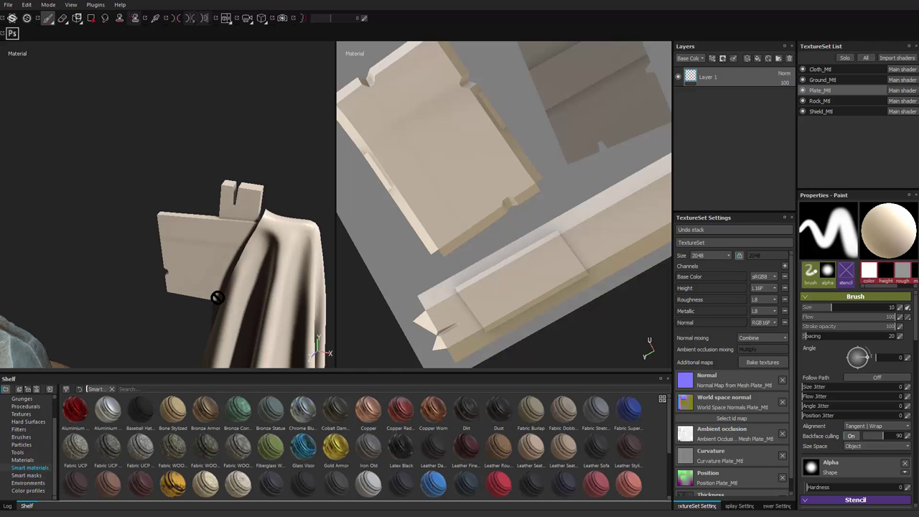
{"action": "scroll", "coordinate": [365, 447], "scroll_direction": "down", "scroll_amount": 3}
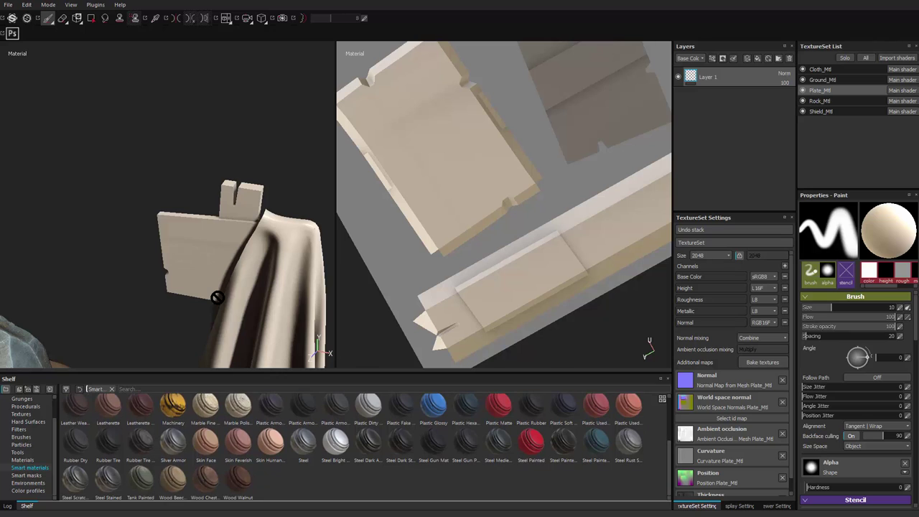
{"action": "left_click_drag", "start_coordinate": [173, 479], "coordinate": [740, 67]}
Examine the wood material on the sign plate and its post from several angles and distances.
{"action": "mouse_move", "coordinate": [218, 297]}
{"action": "left_mouse_down", "text": "alt"}
{"action": "mouse_move", "coordinate": [252, 297]}
{"action": "mouse_move", "coordinate": [206, 284]}
{"action": "left_mouse_up", "text": "alt"}
{"action": "scroll", "coordinate": [218, 297], "scroll_direction": "up", "scroll_amount": 1}
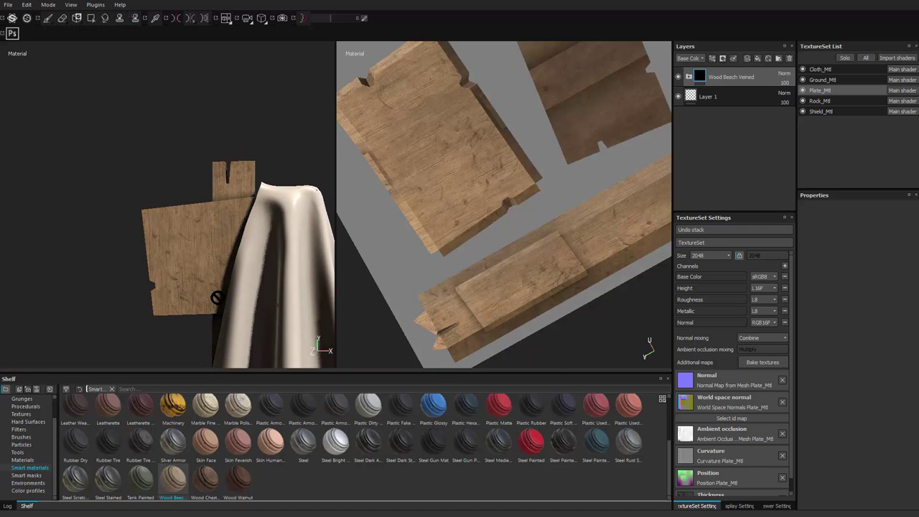
{"action": "scroll", "coordinate": [218, 298], "scroll_direction": "down", "scroll_amount": 3}
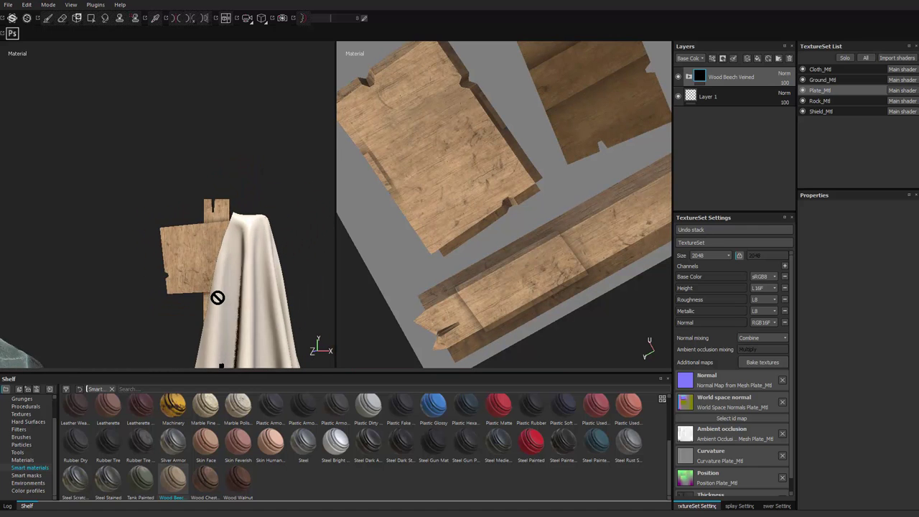
{"action": "scroll", "coordinate": [218, 297], "scroll_direction": "down", "scroll_amount": 3}
{"action": "left_click_drag", "start_coordinate": [217, 297], "coordinate": [244, 316], "text": "alt"}
{"action": "scroll", "coordinate": [217, 297], "scroll_direction": "up", "scroll_amount": 5}
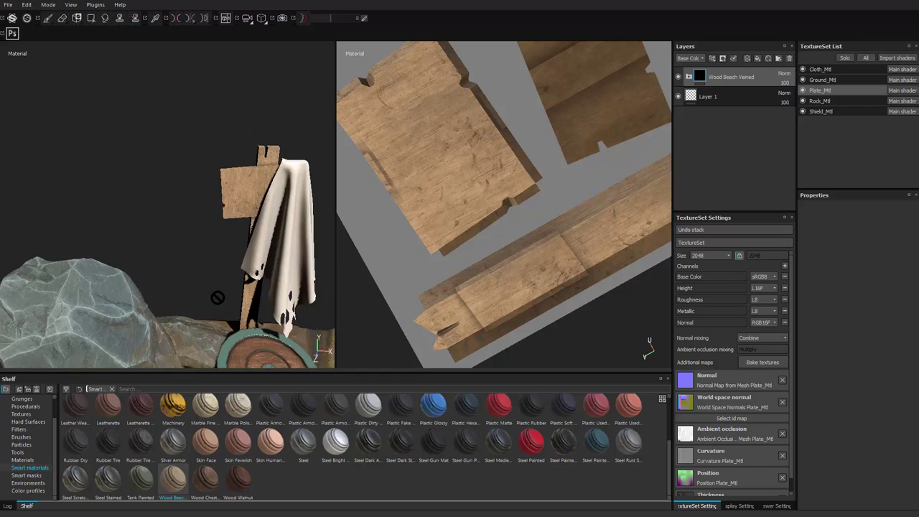
{"action": "middle_click_drag", "start_coordinate": [218, 297], "coordinate": [136, 362], "text": "alt"}
{"action": "scroll", "coordinate": [217, 297], "scroll_direction": "up", "scroll_amount": 2}
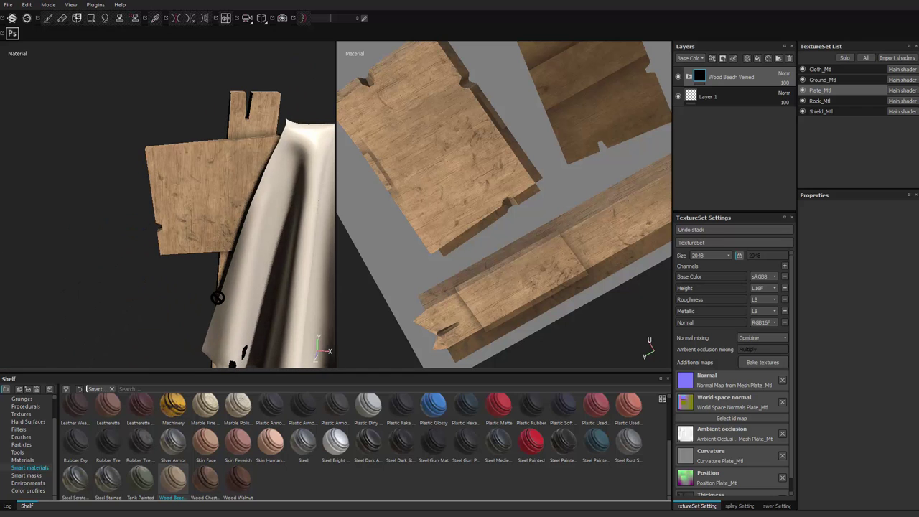
{"action": "left_click_drag", "start_coordinate": [217, 297], "coordinate": [198, 305], "text": "alt"}
{"action": "scroll", "coordinate": [218, 298], "scroll_direction": "up", "scroll_amount": 3}
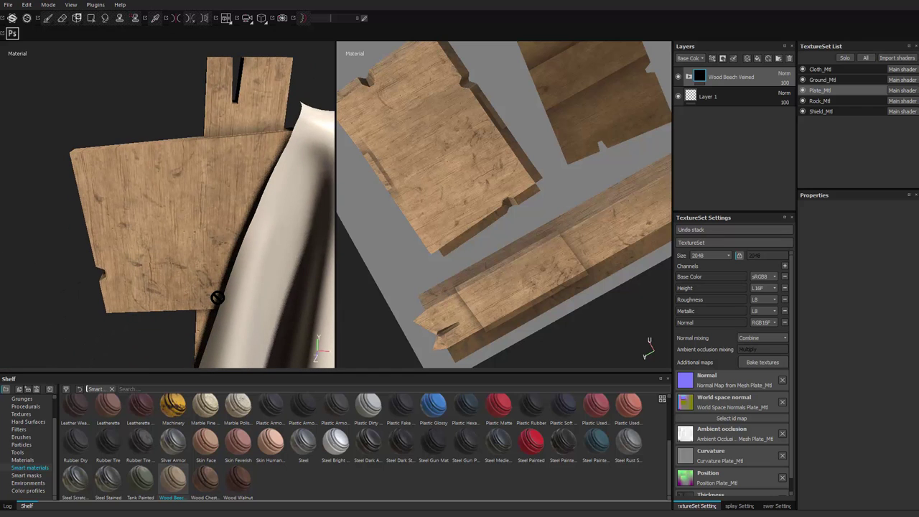
Switch to the Chrome browser and search in a new tab for "the last of us butterfly symbol".
{"action": "key", "text": "alt+Tab"}
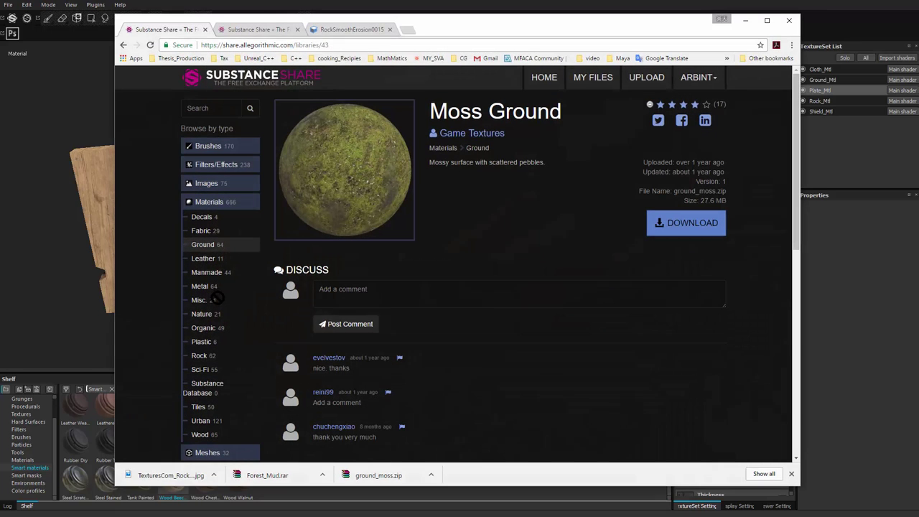
{"action": "left_click_drag", "start_coordinate": [546, 23], "coordinate": [536, 15]}
{"action": "key", "text": "ctrl+t"}
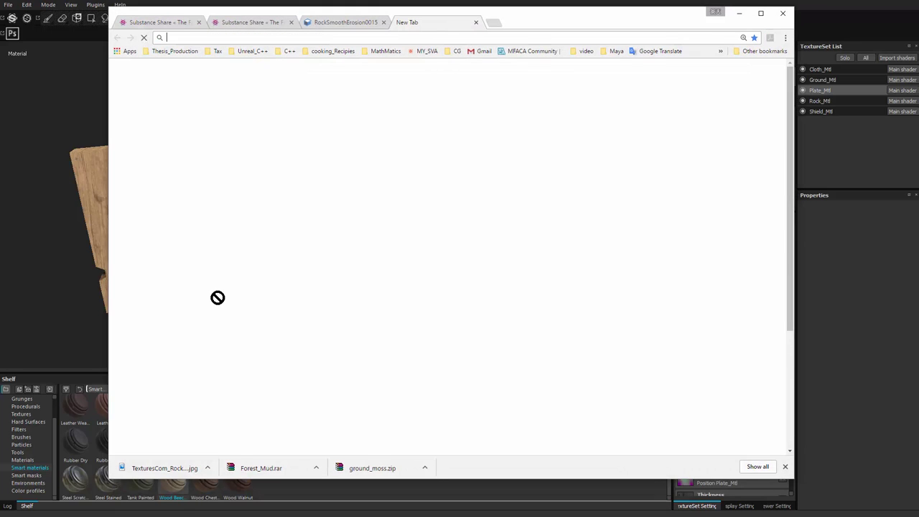
{"action": "type", "text": "the last of us butterfly symbol"}
{"action": "key", "text": "Return"}
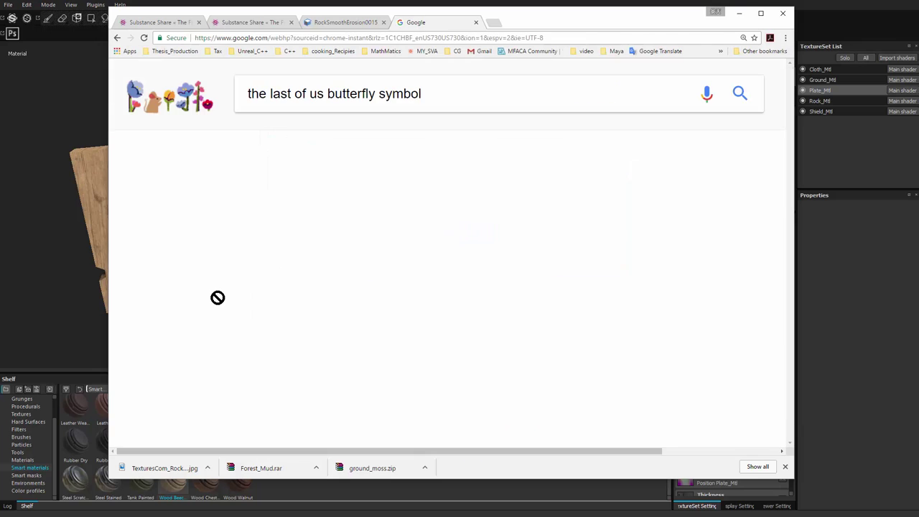
Refine the web search to show general results for "the last of us firefly symbol".
{"action": "left_click_drag", "start_coordinate": [358, 94], "coordinate": [328, 113]}
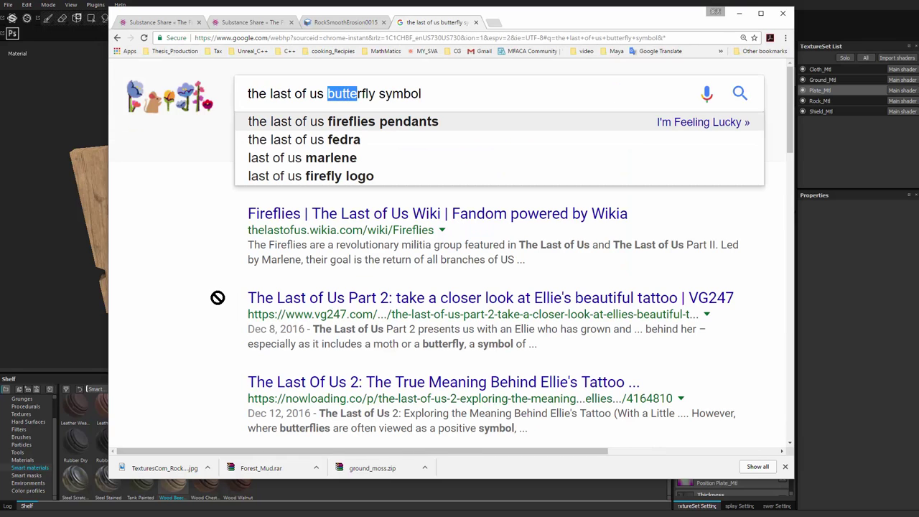
{"action": "key", "text": "Delete"}
{"action": "key", "text": "Delete"}
{"action": "type", "text": "fi"}
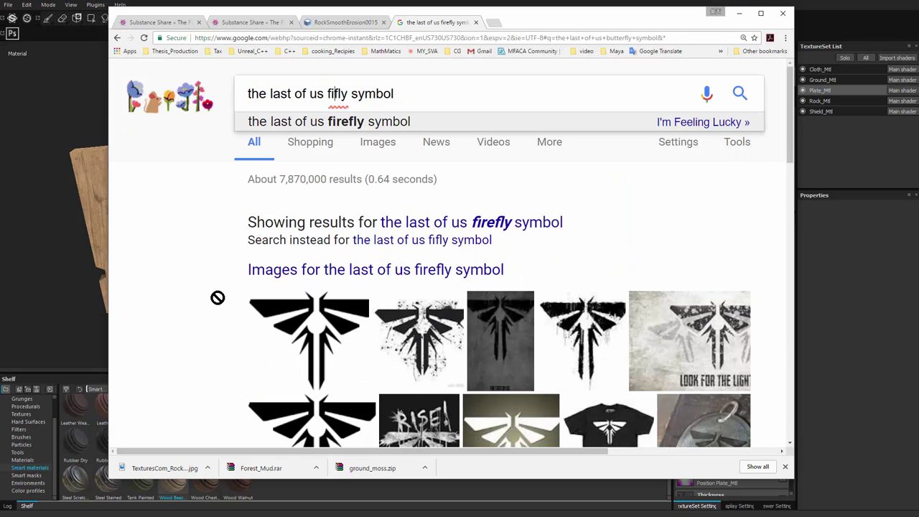
{"action": "key", "text": "Return"}
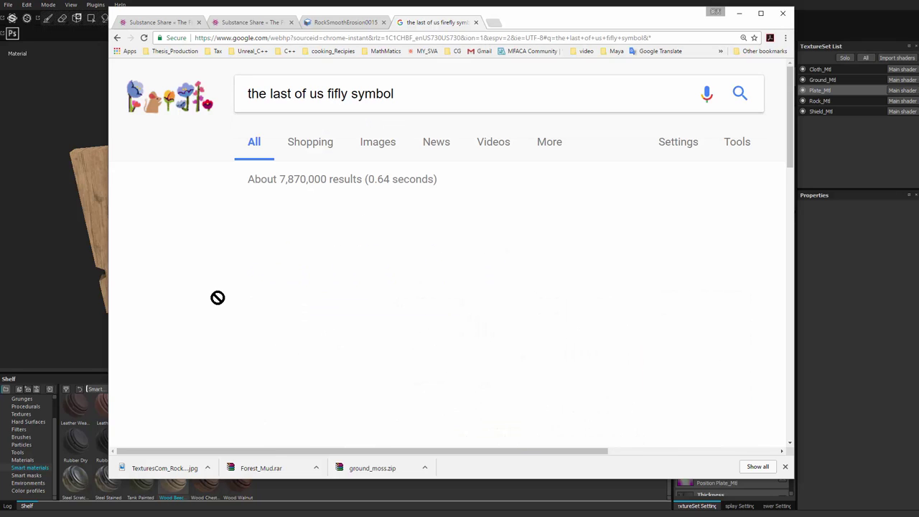
{"action": "left_click", "coordinate": [310, 142]}
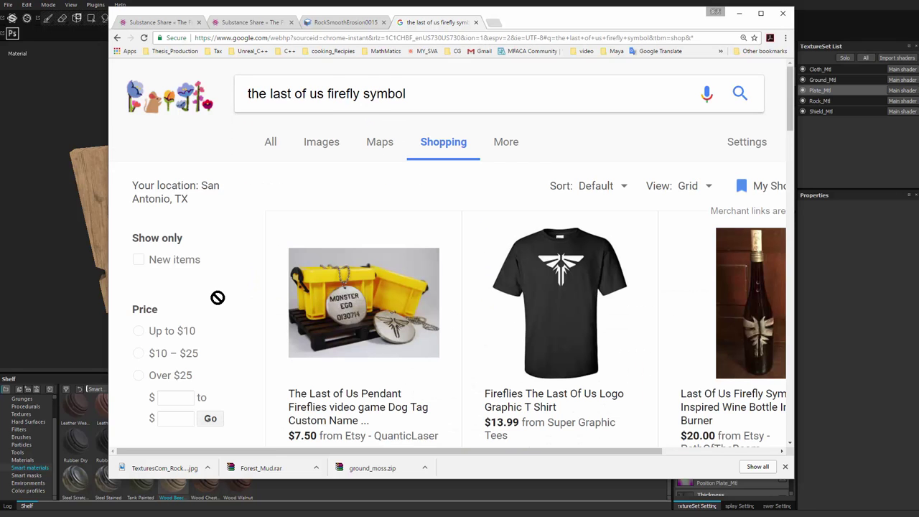
{"action": "left_click", "coordinate": [118, 38]}
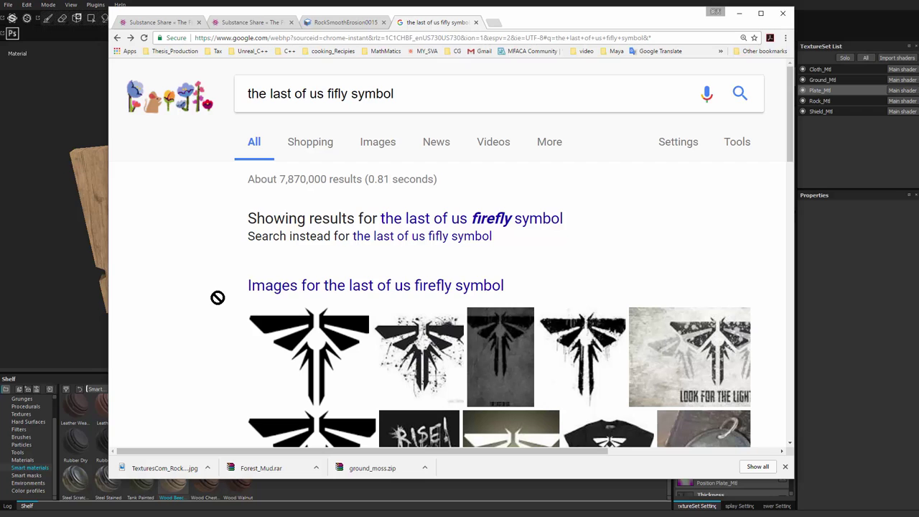
Open the splattered black-on-white firefly symbol image and save it as a JPEG in the Downloads folder.
{"action": "left_click", "coordinate": [582, 357]}
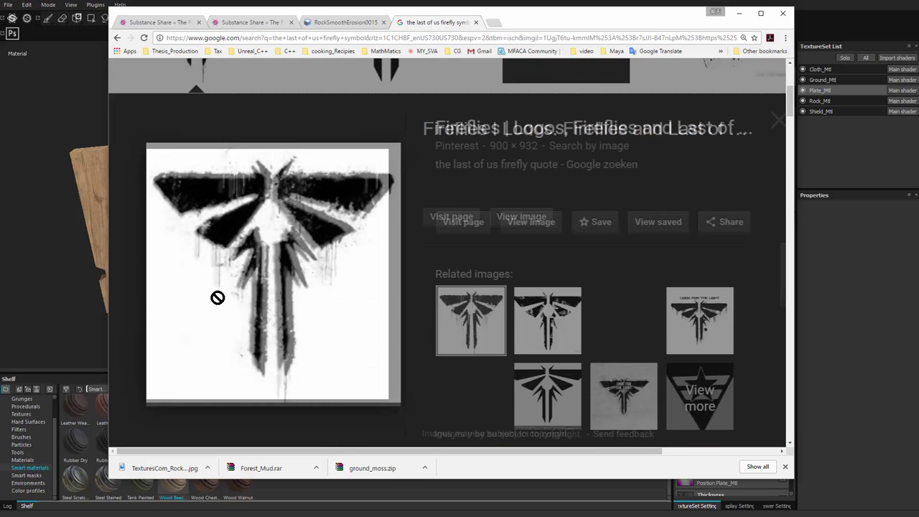
{"action": "right_click", "coordinate": [329, 223]}
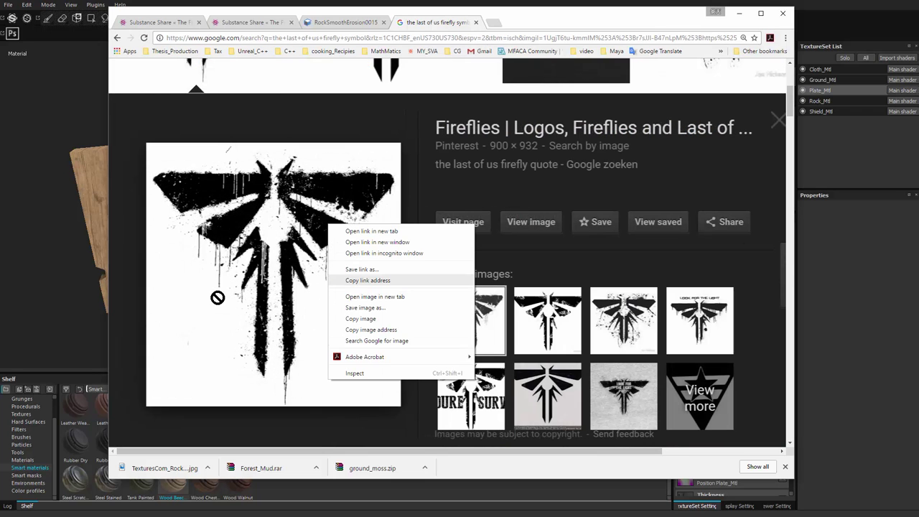
{"action": "left_click", "coordinate": [366, 308]}
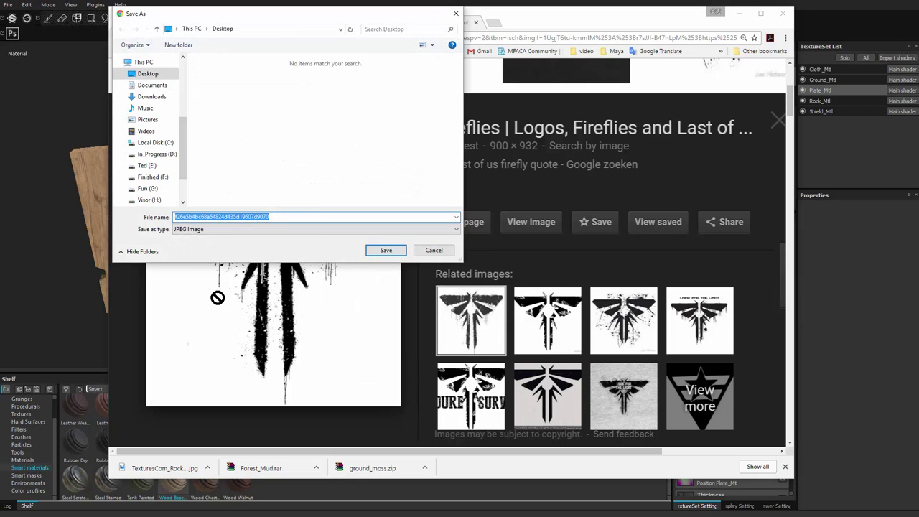
{"action": "left_click", "coordinate": [152, 85]}
{"action": "left_click", "coordinate": [152, 96]}
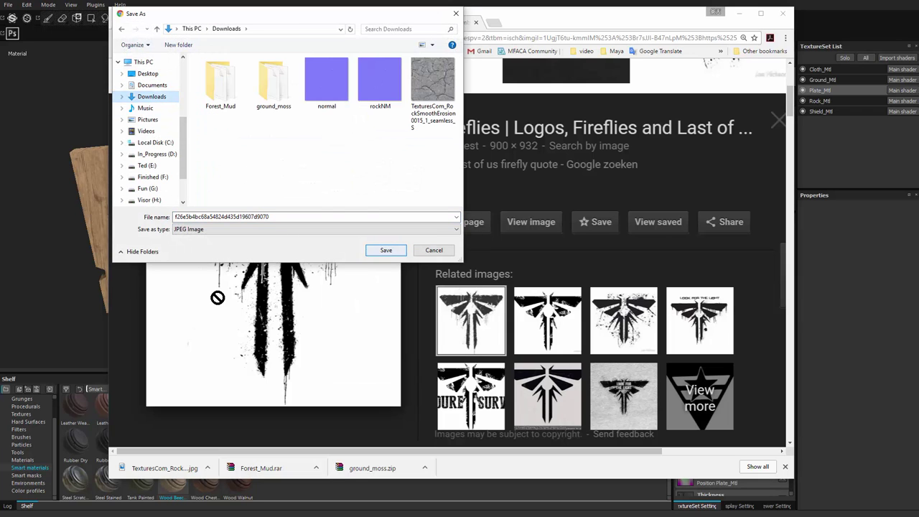
{"action": "left_click", "coordinate": [386, 250]}
{"action": "left_click", "coordinate": [740, 13]}
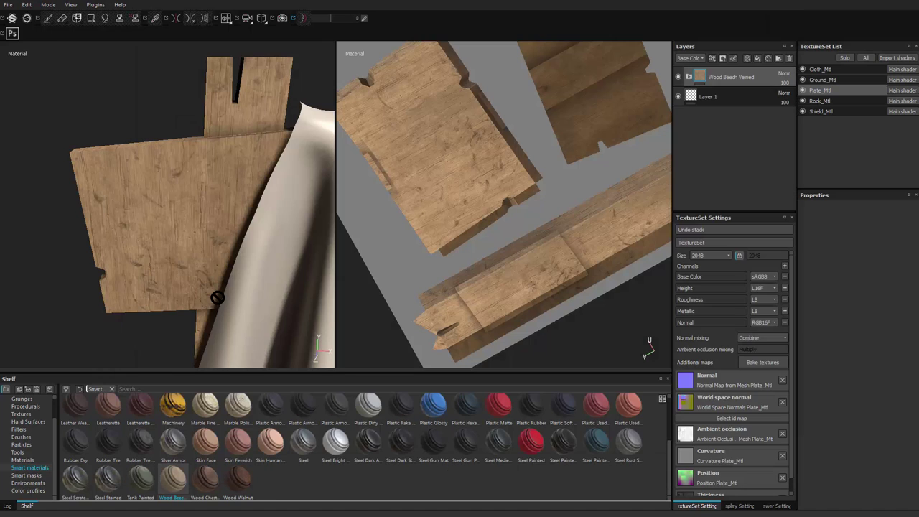
Switch to Photoshop, open the downloaded firefly symbol image and invert its colors.
{"action": "key", "text": "alt+Tab"}
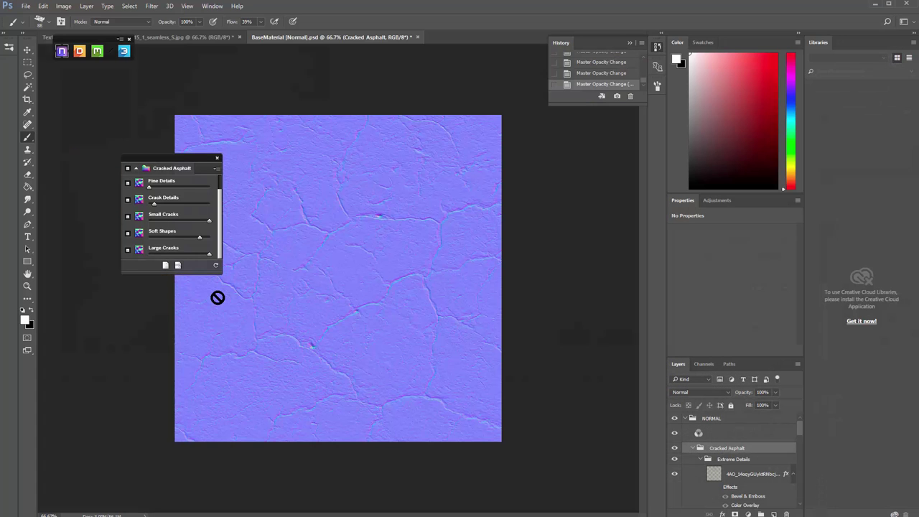
{"action": "key", "text": "ctrl+o"}
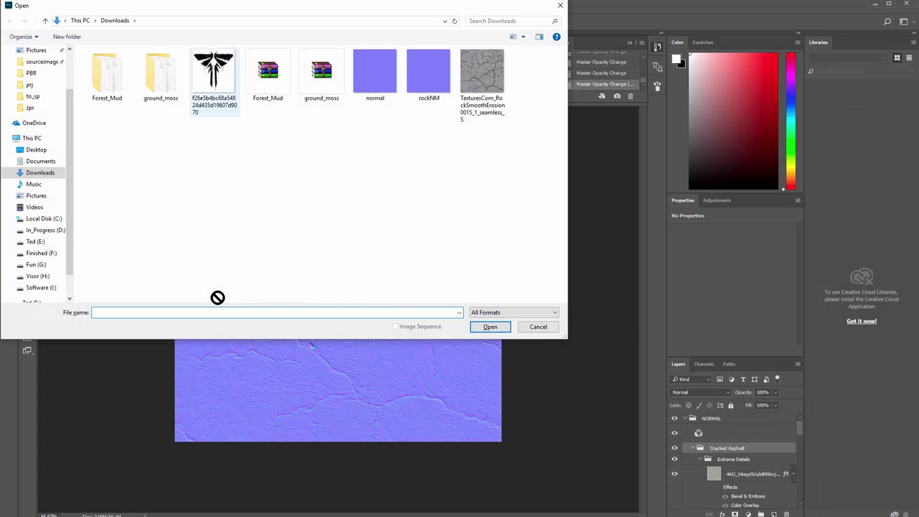
{"action": "double_click", "coordinate": [214, 78]}
{"action": "key", "text": "ctrl+i"}
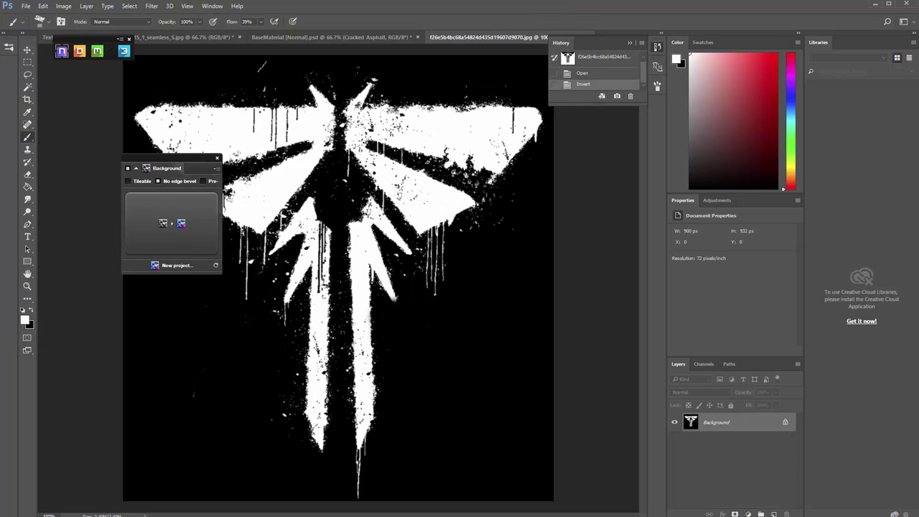
Save the inverted symbol in Downloads as a Photoshop file named firefly_symbol_alpha.
{"action": "key", "text": "ctrl+shift+s"}
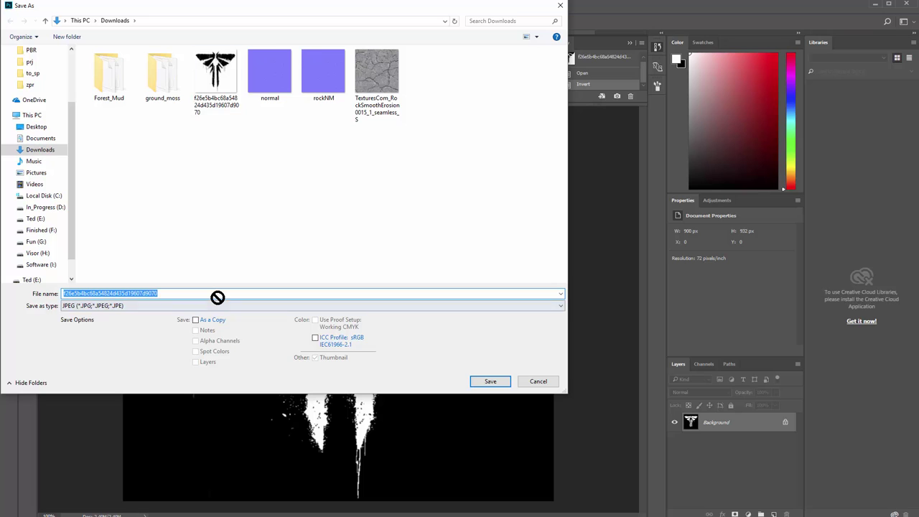
{"action": "left_click", "coordinate": [217, 306]}
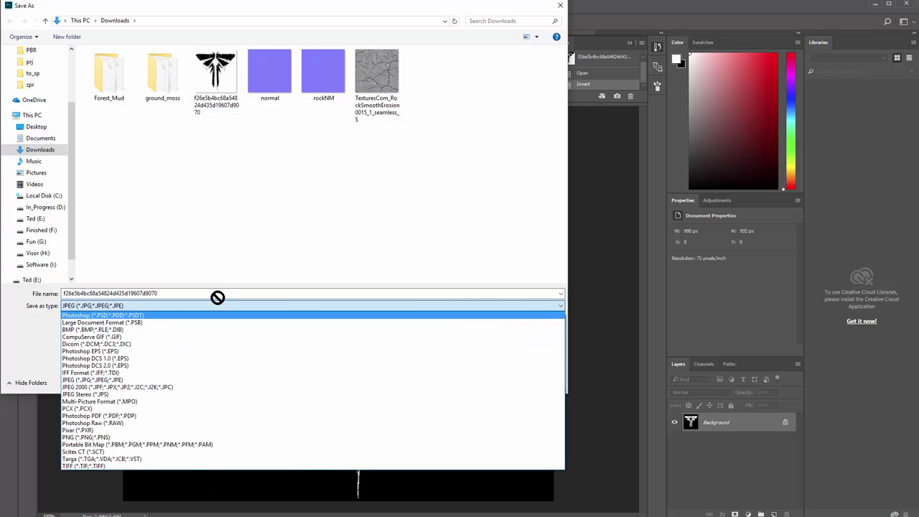
{"action": "left_click", "coordinate": [218, 315]}
{"action": "left_click", "coordinate": [218, 294]}
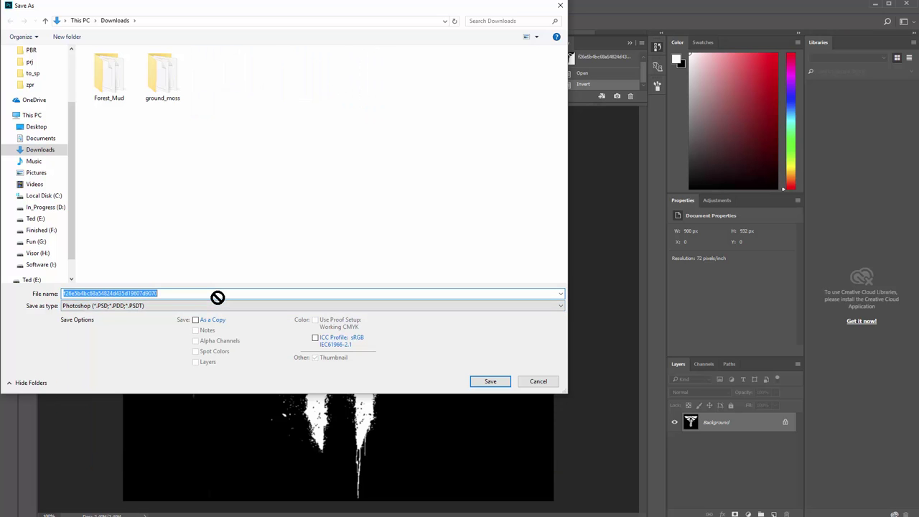
{"action": "type", "text": "firefly_symbol_alpha"}
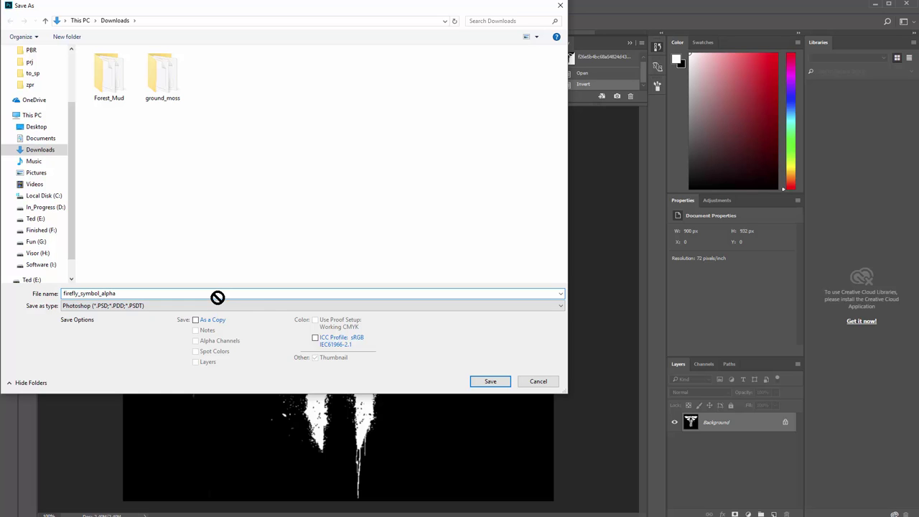
{"action": "key", "text": "Return"}
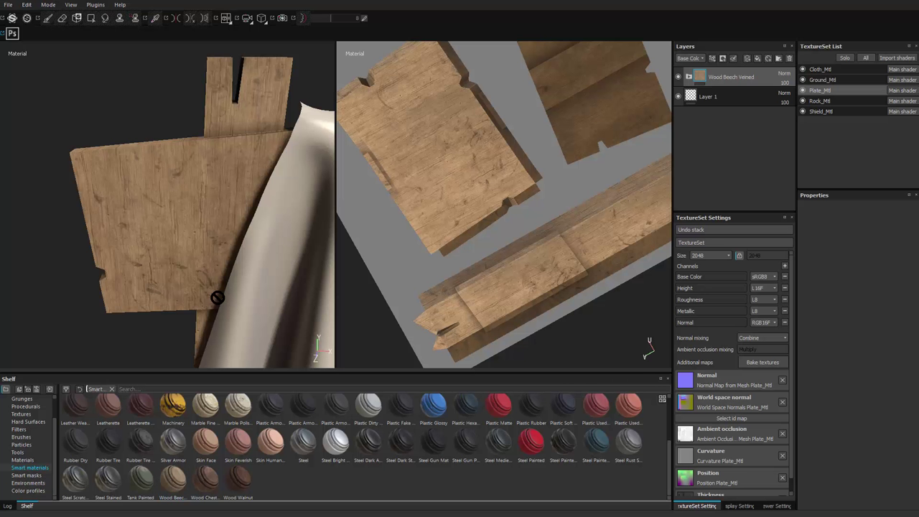
Switch to Substance Painter and import firefly_symbol_alpha.psd from Downloads as an alpha into project 'start'.
{"action": "key", "text": "alt+Tab"}
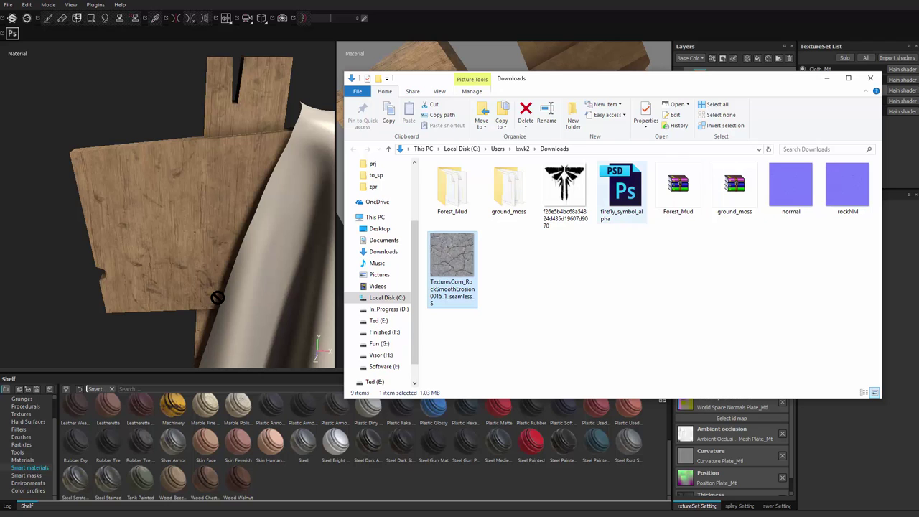
{"action": "left_click", "coordinate": [622, 191]}
{"action": "left_click_drag", "start_coordinate": [622, 191], "coordinate": [408, 489]}
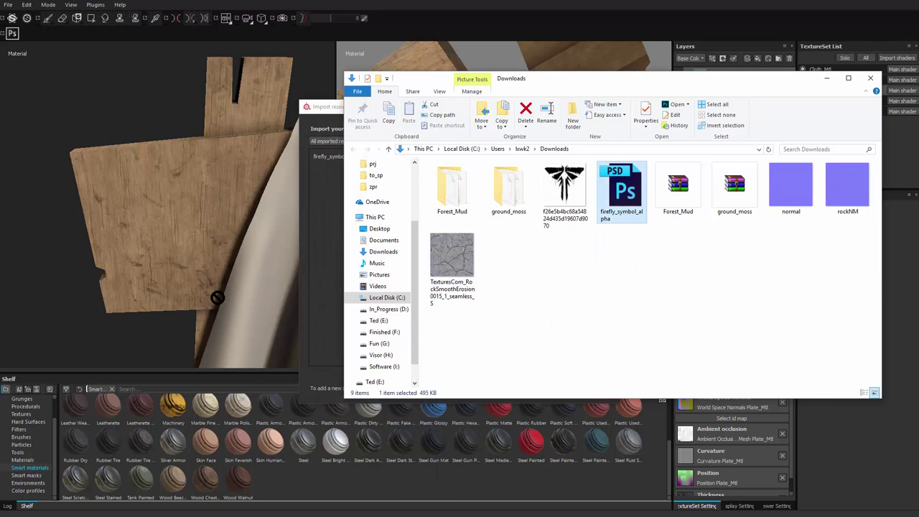
{"action": "left_click", "coordinate": [603, 157]}
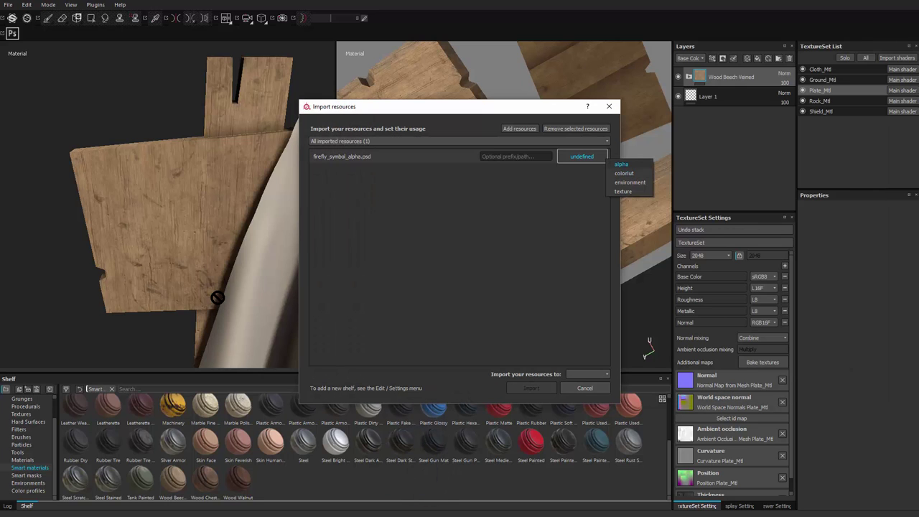
{"action": "left_click", "coordinate": [622, 164]}
{"action": "left_click", "coordinate": [588, 375]}
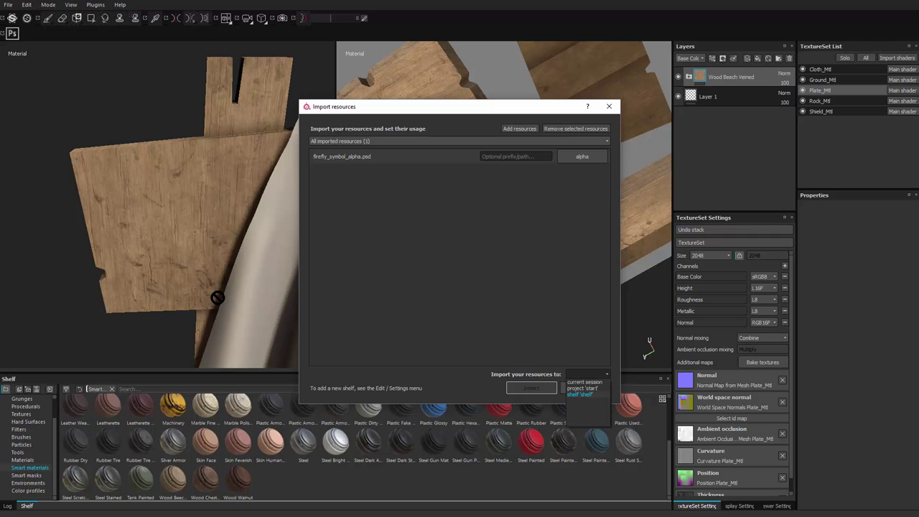
{"action": "left_click", "coordinate": [582, 388]}
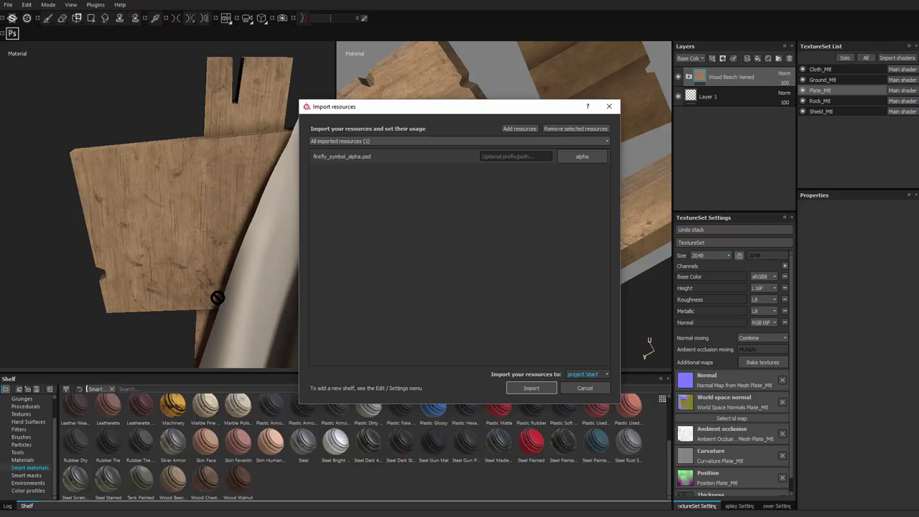
{"action": "left_click", "coordinate": [531, 388]}
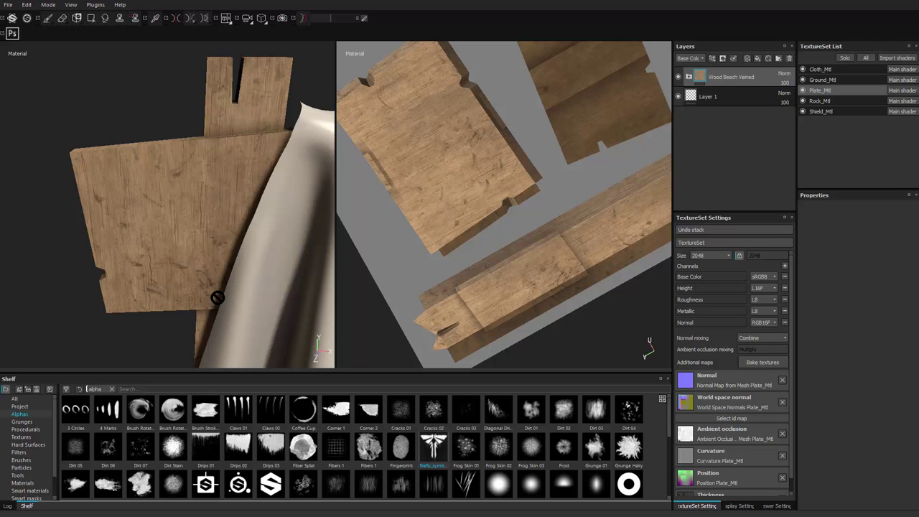
Add a fill layer above Wood Beech Veined and name it Paint.
{"action": "left_click", "coordinate": [757, 59]}
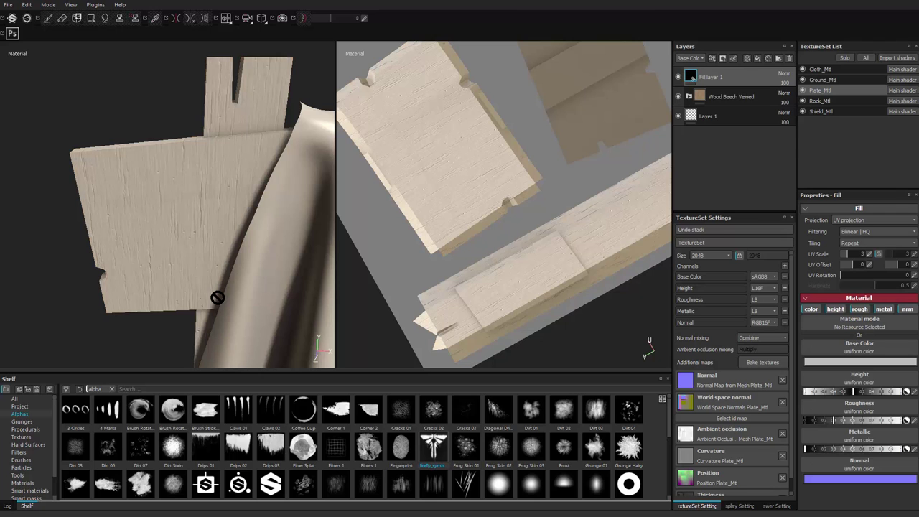
{"action": "double_click", "coordinate": [712, 77]}
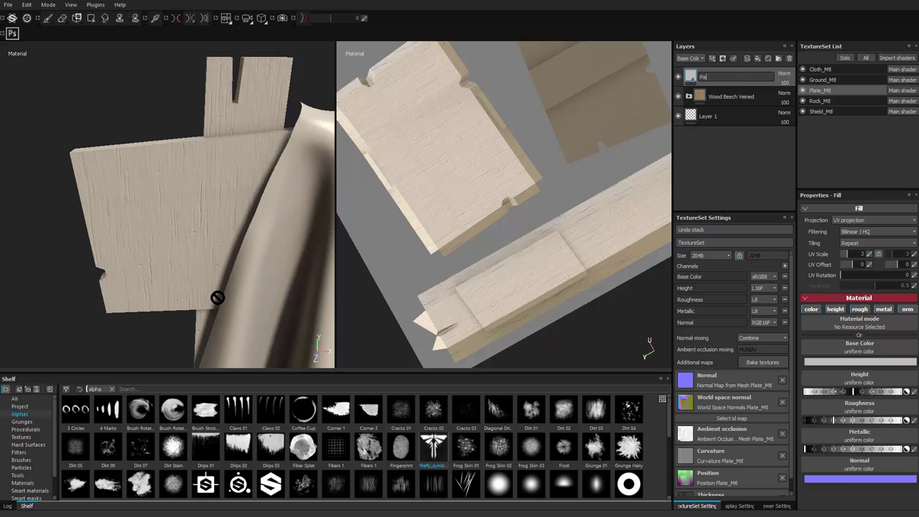
{"action": "key", "text": "Return"}
Give the Paint layer an off-white base color, a higher roughness and a slightly raised height.
{"action": "left_click", "coordinate": [859, 362]}
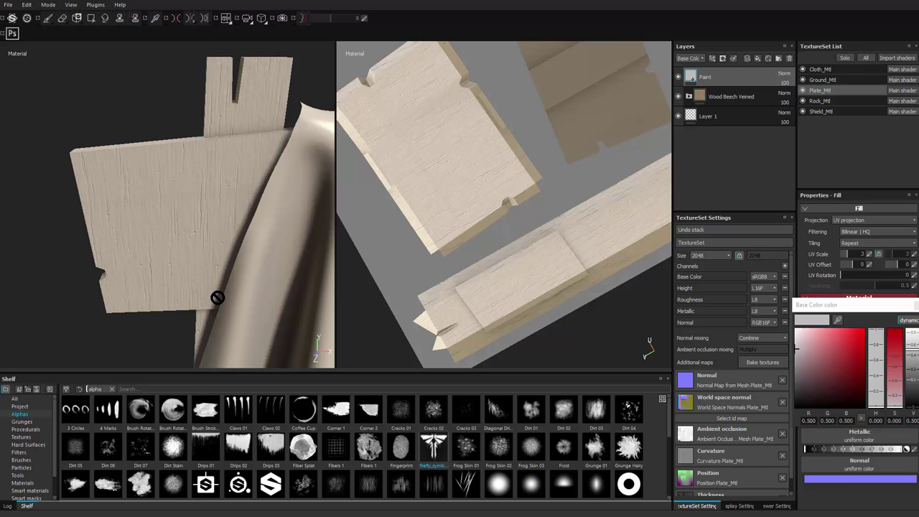
{"action": "left_click", "coordinate": [913, 334]}
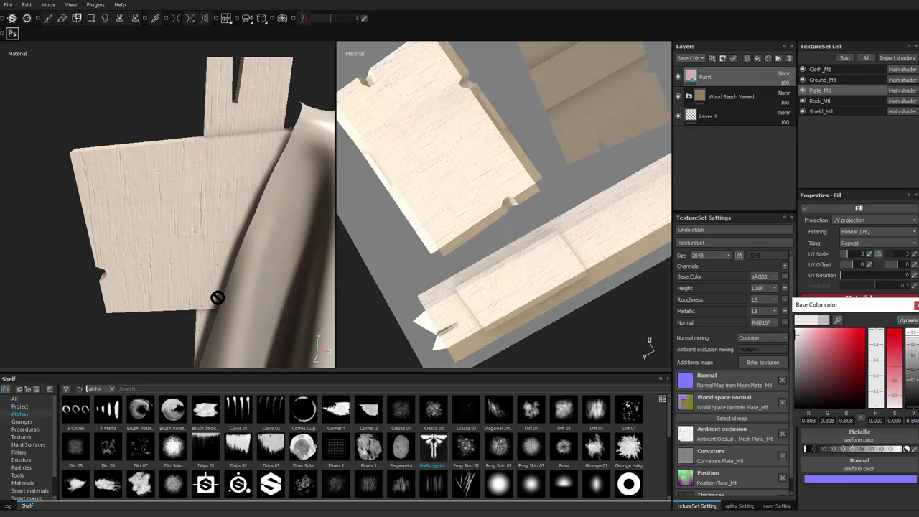
{"action": "left_click_drag", "start_coordinate": [797, 336], "coordinate": [795, 341]}
{"action": "left_click", "coordinate": [916, 305]}
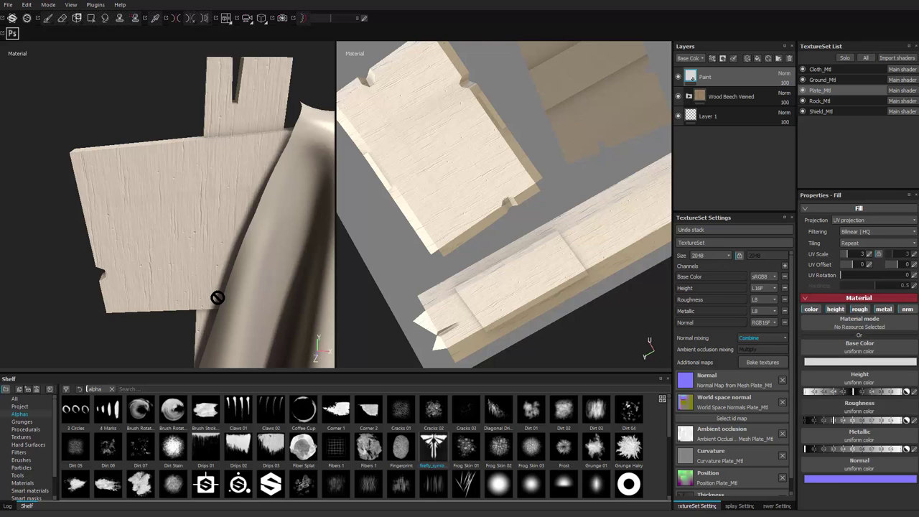
{"action": "left_click", "coordinate": [873, 420]}
{"action": "left_click_drag", "start_coordinate": [874, 421], "coordinate": [890, 420]}
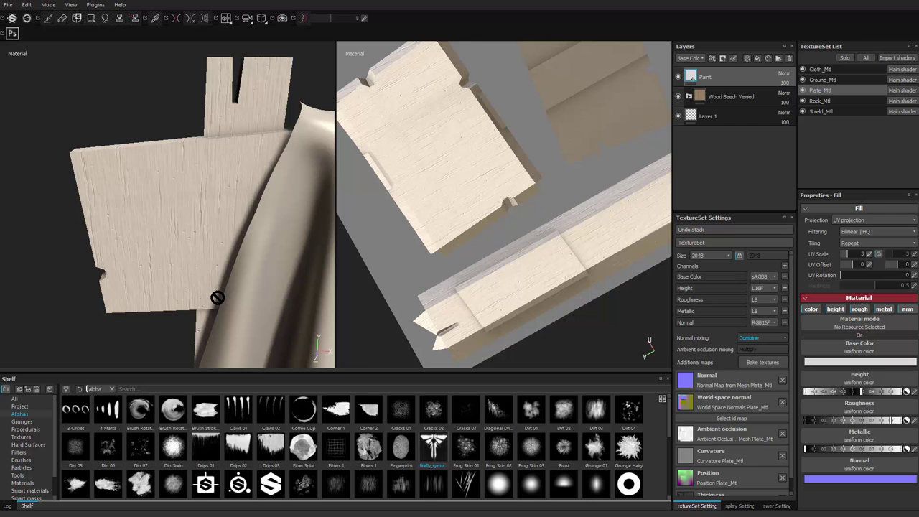
{"action": "left_click_drag", "start_coordinate": [218, 298], "coordinate": [248, 298], "text": "alt"}
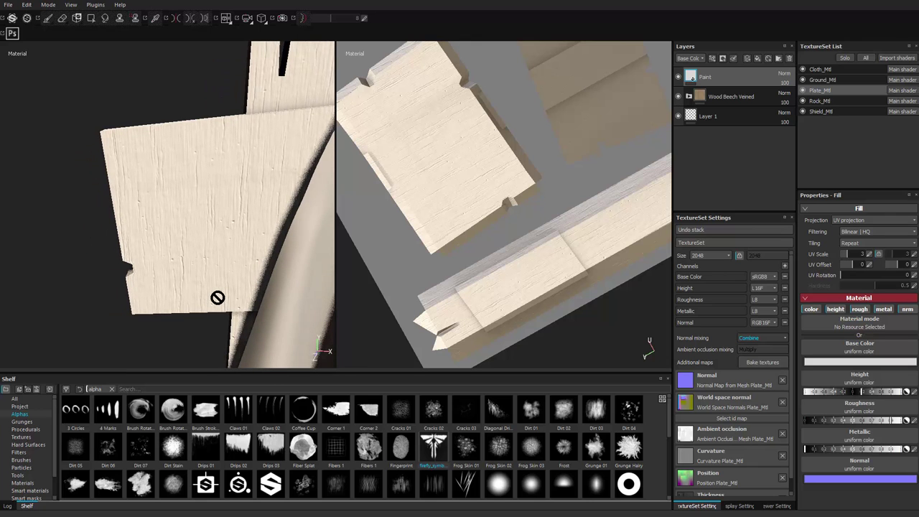
Add a black mask to the Paint layer and load firefly_symbol_alpha as the alpha of an enlarged brush.
{"action": "right_click", "coordinate": [705, 74]}
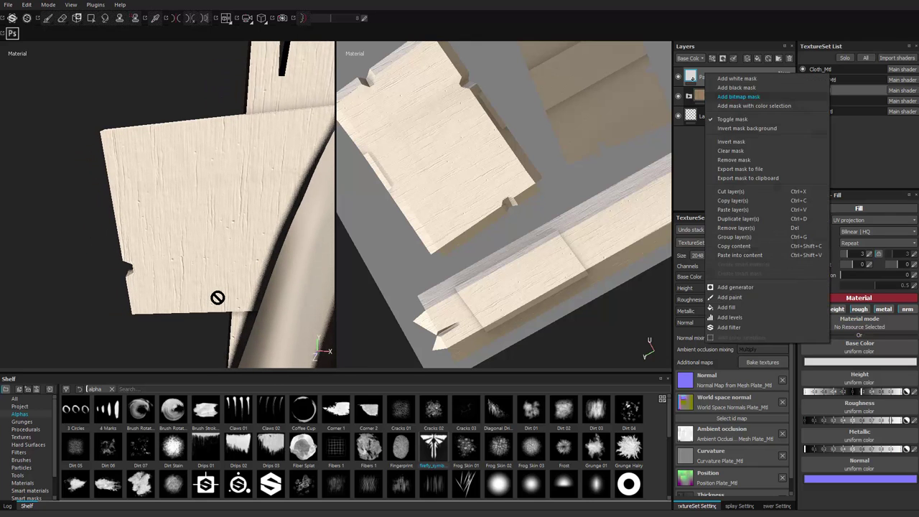
{"action": "left_click", "coordinate": [738, 87]}
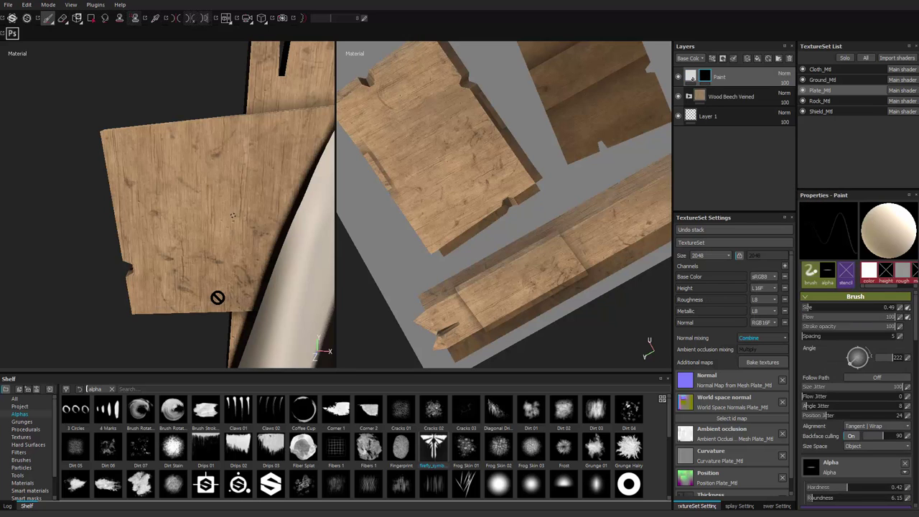
{"action": "right_click_drag", "start_coordinate": [233, 215], "coordinate": [305, 218], "text": "ctrl"}
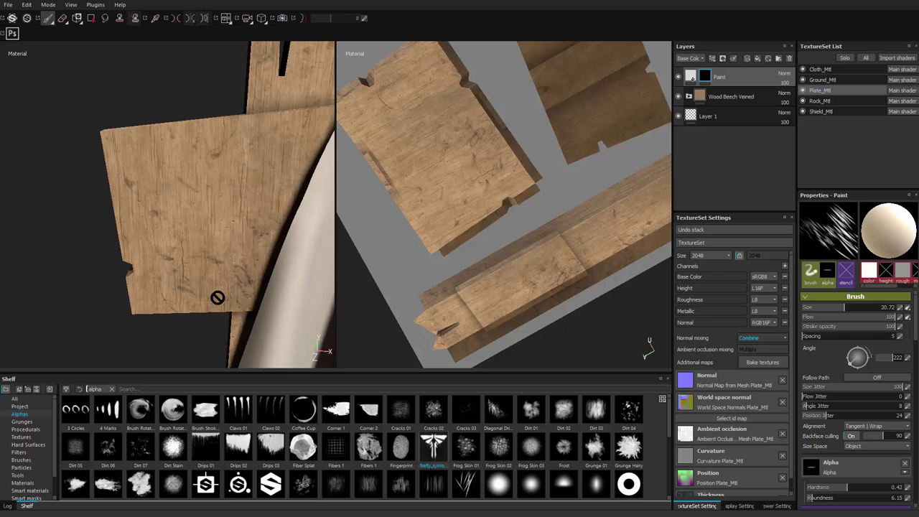
{"action": "left_click", "coordinate": [433, 448]}
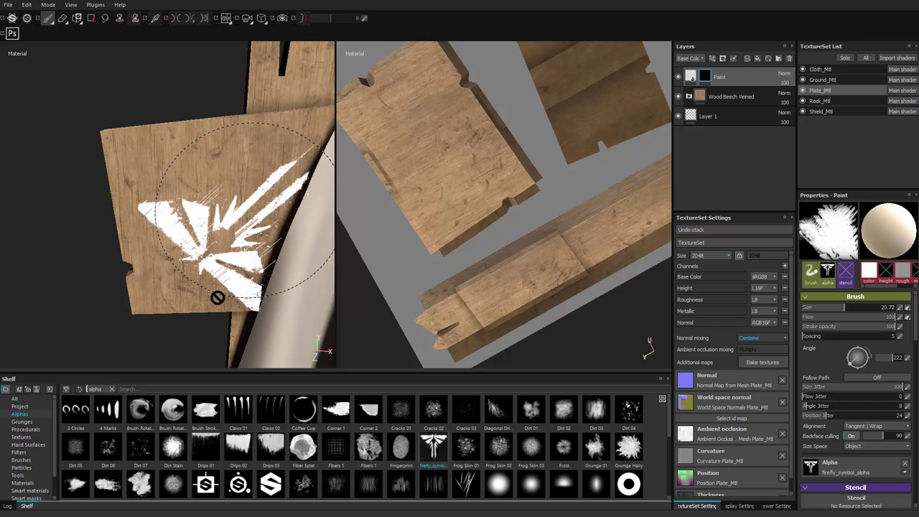
Set the brush size to about 23.92 and rotate the firefly stamp upright to align with the sign plate.
{"action": "left_click_drag", "start_coordinate": [243, 211], "coordinate": [235, 211], "text": "ctrl"}
{"action": "mouse_move", "coordinate": [263, 205]}
{"action": "right_mouse_down", "text": "ctrl"}
{"action": "mouse_move", "coordinate": [302, 205]}
{"action": "mouse_move", "coordinate": [274, 204]}
{"action": "right_mouse_up", "text": "ctrl"}
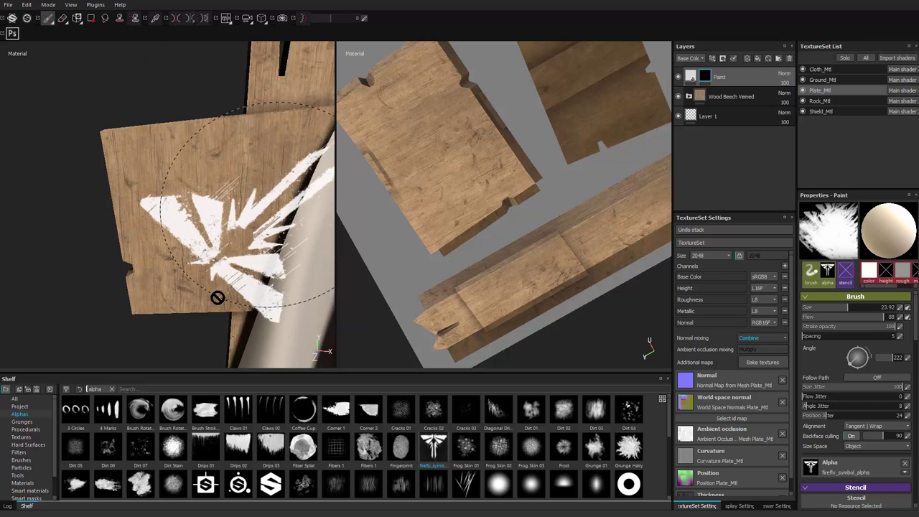
{"action": "mouse_move", "coordinate": [263, 205]}
{"action": "left_mouse_down", "text": "ctrl"}
{"action": "mouse_move", "coordinate": [242, 207]}
{"action": "mouse_move", "coordinate": [267, 214]}
{"action": "mouse_move", "coordinate": [269, 202]}
{"action": "left_mouse_up", "text": "ctrl"}
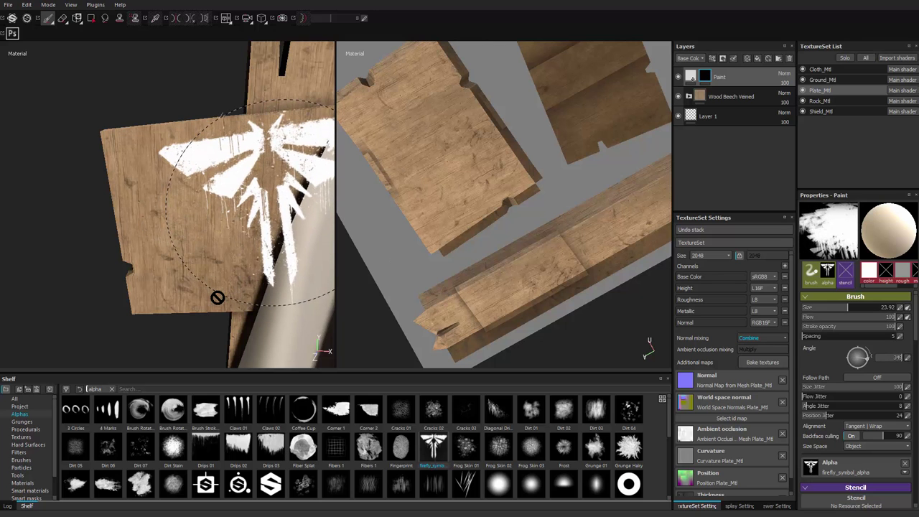
{"action": "mouse_move", "coordinate": [244, 259]}
{"action": "left_mouse_down", "text": "ctrl"}
{"action": "mouse_move", "coordinate": [246, 234]}
{"action": "mouse_move", "coordinate": [241, 244]}
{"action": "left_mouse_up", "text": "ctrl"}
{"action": "left_click_drag", "start_coordinate": [241, 254], "coordinate": [241, 248], "text": "ctrl"}
{"action": "left_click_drag", "start_coordinate": [218, 297], "coordinate": [217, 298], "text": "ctrl"}
{"action": "left_click_drag", "start_coordinate": [241, 254], "coordinate": [245, 252], "text": "ctrl"}
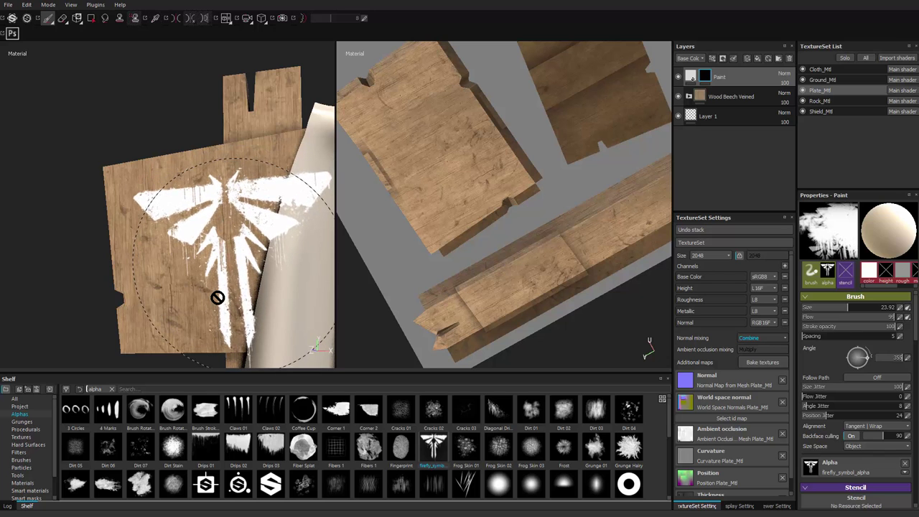
Try stamping the firefly symbol on the sign plate through the Paint mask and inspect it up close.
{"action": "left_click", "coordinate": [245, 254]}
{"action": "right_click_drag", "start_coordinate": [241, 298], "coordinate": [215, 301], "text": "alt"}
{"action": "left_click_drag", "start_coordinate": [215, 301], "coordinate": [194, 307], "text": "alt"}
{"action": "right_click_drag", "start_coordinate": [194, 307], "coordinate": [248, 308], "text": "alt"}
{"action": "left_click_drag", "start_coordinate": [248, 309], "coordinate": [264, 320], "text": "alt"}
Undo the firefly stamp on the sign plate.
{"action": "key", "text": "ctrl+z"}
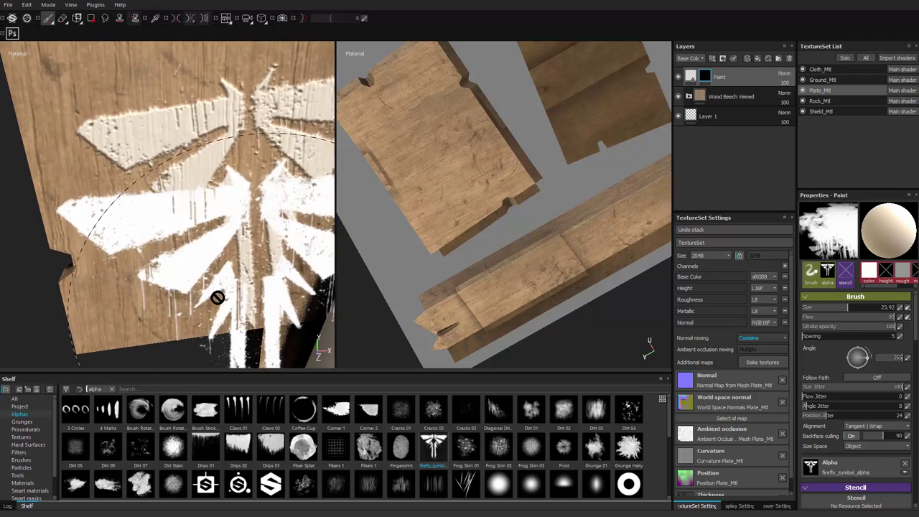
{"action": "key", "text": "ctrl+z"}
{"action": "key", "text": "ctrl+z"}
{"action": "key", "text": "ctrl+z"}
{"action": "key", "text": "ctrl+z"}
{"action": "key", "text": "ctrl+z"}
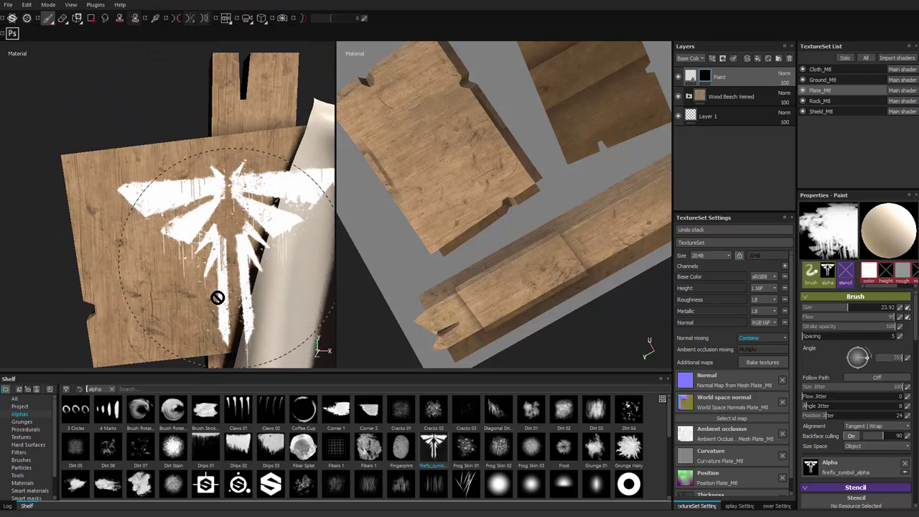
Set the brush's size, flow, angle and position jitter to 0 and stamp the firefly symbol on the sign plate.
{"action": "left_click", "coordinate": [229, 257]}
{"action": "key", "text": "ctrl+z"}
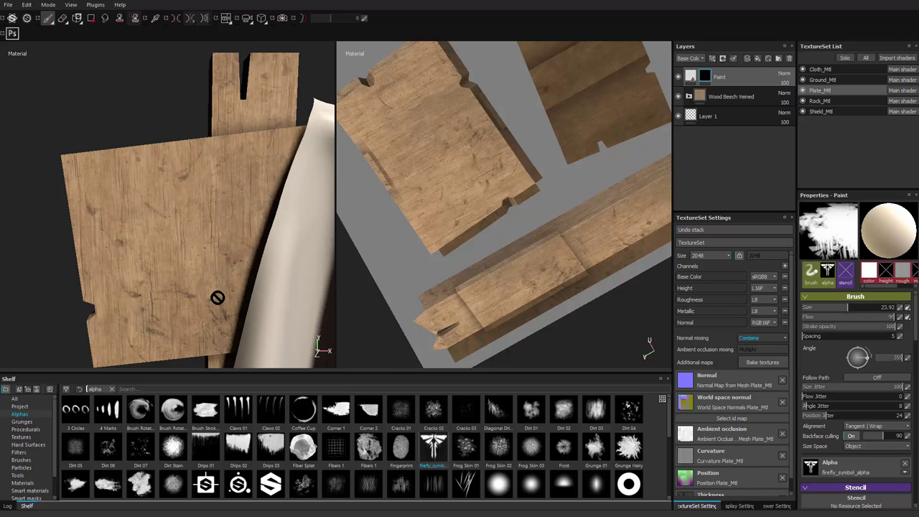
{"action": "key", "text": "Tab"}
{"action": "mouse_move", "coordinate": [898, 387]}
{"action": "left_mouse_down"}
{"action": "mouse_move", "coordinate": [788, 395]}
{"action": "mouse_move", "coordinate": [801, 416]}
{"action": "left_mouse_up"}
{"action": "type", "text": "0"}
{"action": "key", "text": "Return"}
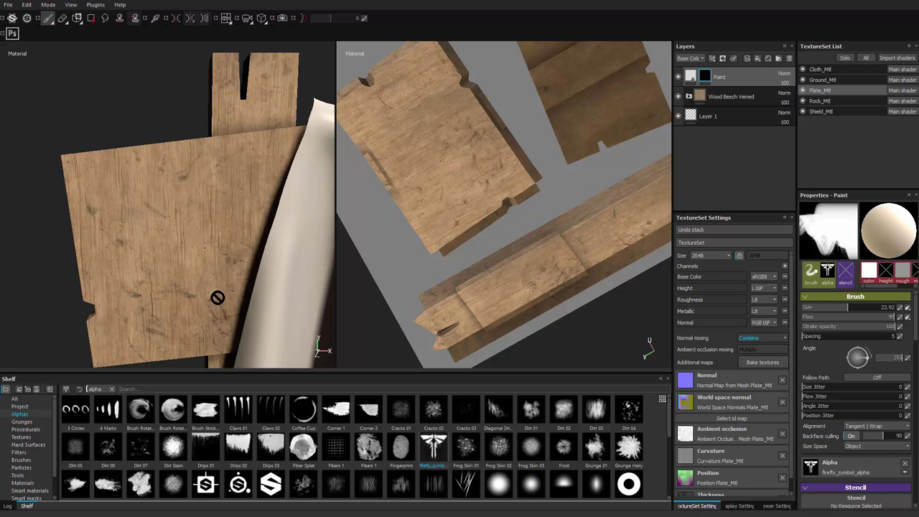
{"action": "left_click", "coordinate": [223, 255]}
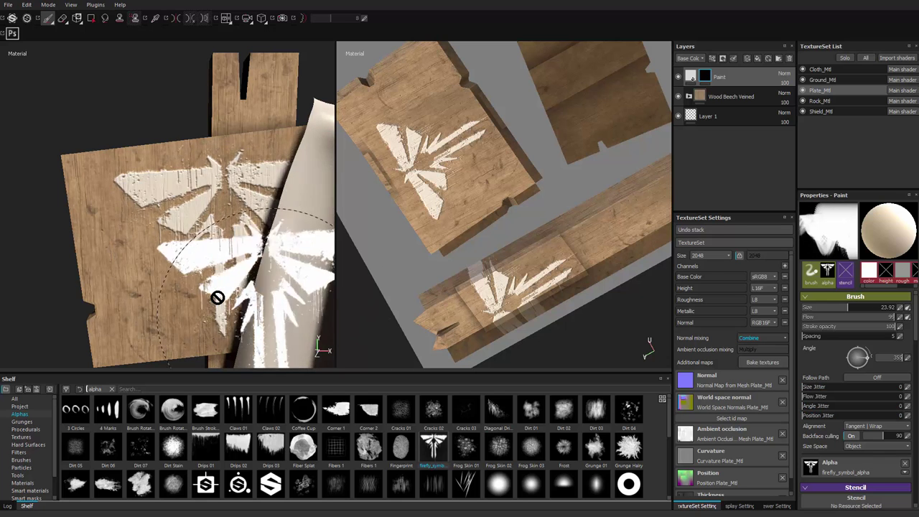
Inspect the stamped firefly symbol on the sign plate from several angles.
{"action": "mouse_move", "coordinate": [287, 327]}
{"action": "right_mouse_down", "text": "alt"}
{"action": "mouse_move", "coordinate": [137, 314]}
{"action": "mouse_move", "coordinate": [4, 365]}
{"action": "right_mouse_up", "text": "alt"}
{"action": "middle_click_drag", "start_coordinate": [217, 298], "coordinate": [181, 172], "text": "alt"}
{"action": "mouse_move", "coordinate": [218, 298]}
{"action": "left_mouse_down", "text": "alt"}
{"action": "mouse_move", "coordinate": [266, 302]}
{"action": "mouse_move", "coordinate": [217, 298]}
{"action": "left_mouse_up", "text": "alt"}
{"action": "mouse_move", "coordinate": [218, 297]}
{"action": "right_mouse_down", "text": "alt"}
{"action": "mouse_move", "coordinate": [324, 297]}
{"action": "mouse_move", "coordinate": [248, 297]}
{"action": "right_mouse_up", "text": "alt"}
{"action": "middle_click_drag", "start_coordinate": [218, 297], "coordinate": [218, 366], "text": "alt"}
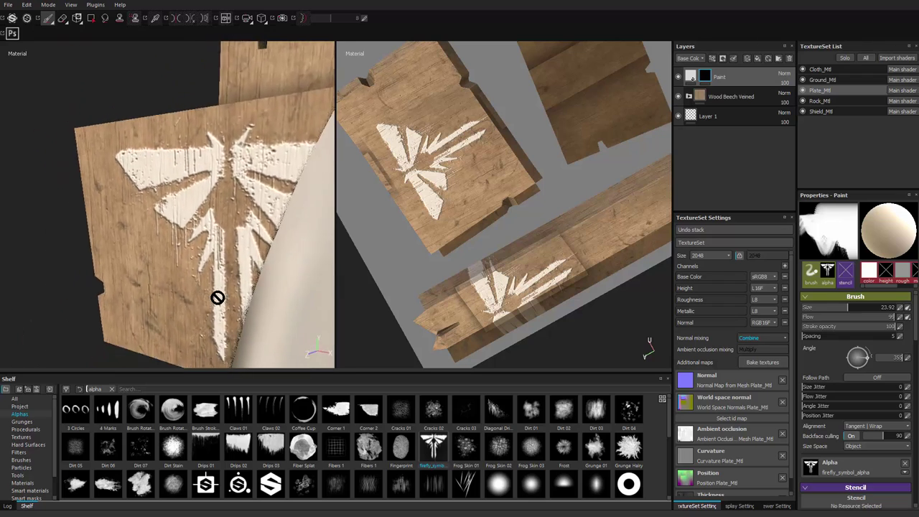
{"action": "mouse_move", "coordinate": [218, 297]}
{"action": "left_mouse_down", "text": "alt"}
{"action": "mouse_move", "coordinate": [165, 298]}
{"action": "mouse_move", "coordinate": [258, 301]}
{"action": "left_mouse_up", "text": "alt"}
{"action": "left_click_drag", "start_coordinate": [218, 297], "coordinate": [222, 297], "text": "alt"}
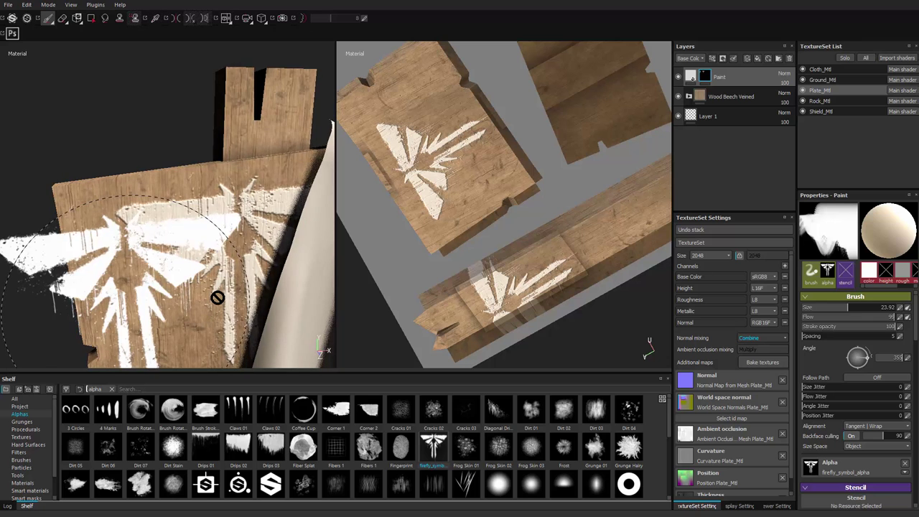
Reduce the brush size and try the Crystal brush preset at a size of about 13.51.
{"action": "right_click_drag", "start_coordinate": [221, 291], "coordinate": [176, 293], "text": "ctrl"}
{"action": "left_click_drag", "start_coordinate": [176, 292], "coordinate": [151, 288], "text": "alt"}
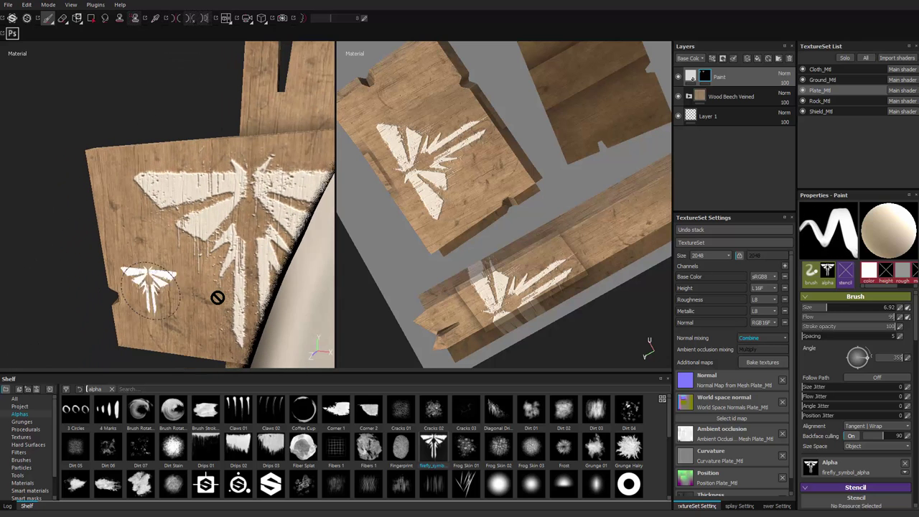
{"action": "left_click", "coordinate": [22, 421]}
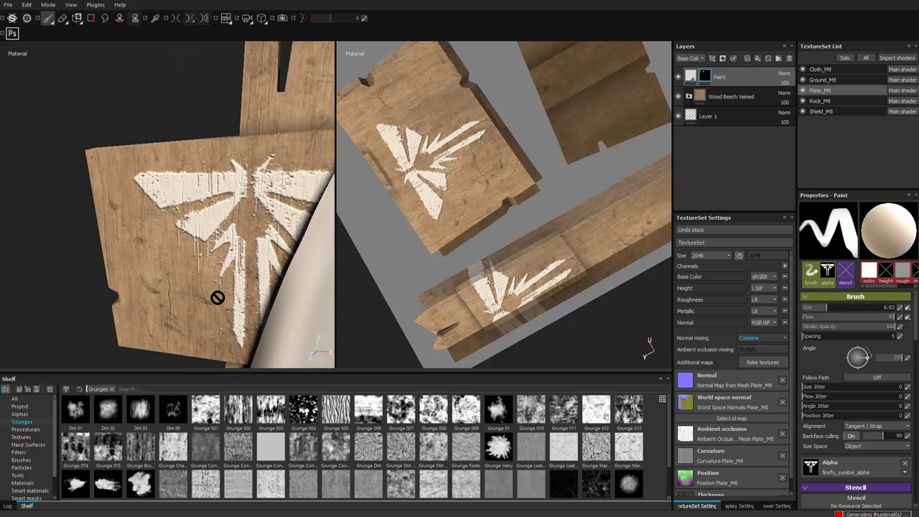
{"action": "left_click", "coordinate": [22, 461]}
{"action": "right_click_drag", "start_coordinate": [218, 297], "coordinate": [244, 298], "text": "alt"}
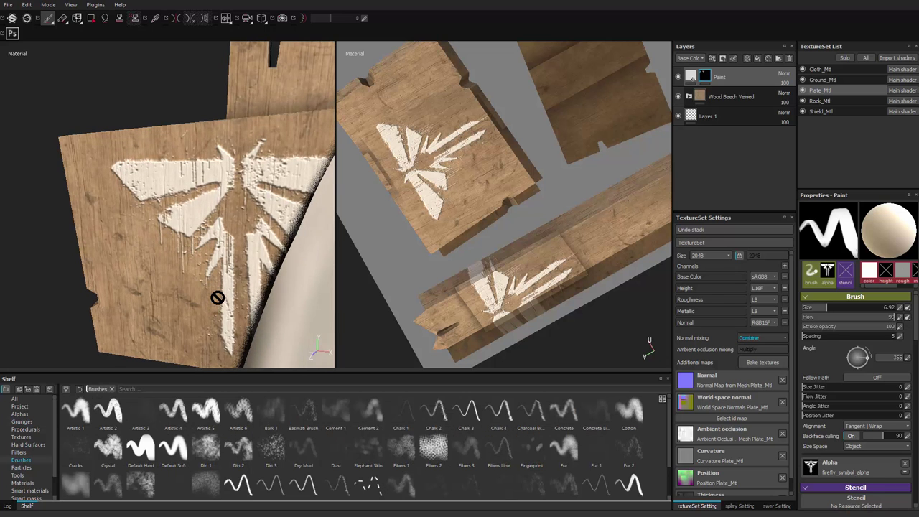
{"action": "mouse_move", "coordinate": [204, 262]}
{"action": "right_mouse_down", "text": "ctrl"}
{"action": "mouse_move", "coordinate": [219, 262]}
{"action": "mouse_move", "coordinate": [176, 262]}
{"action": "right_mouse_up", "text": "ctrl"}
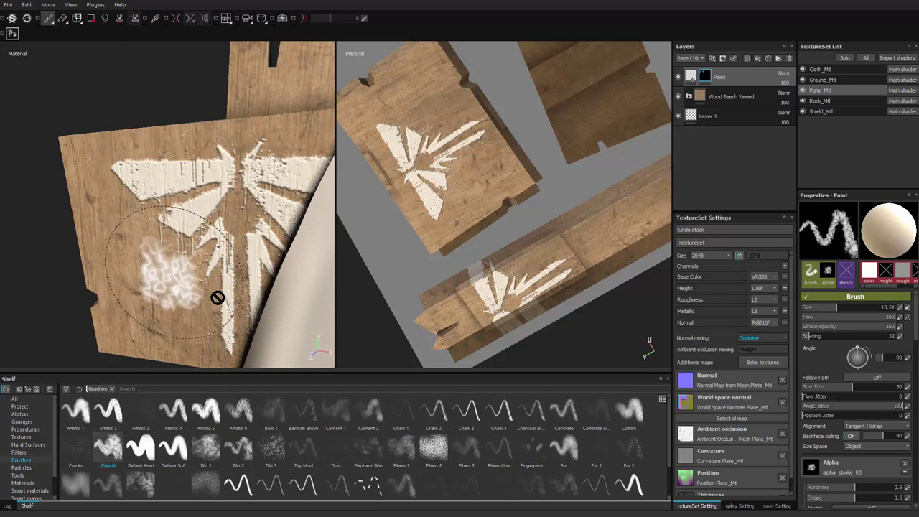
{"action": "left_click_drag", "start_coordinate": [298, 349], "coordinate": [319, 348], "text": "alt"}
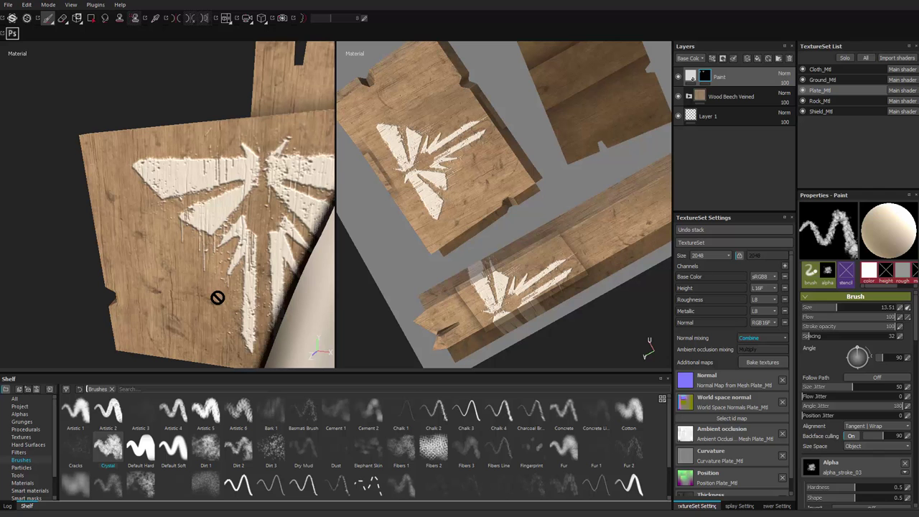
Choose the Mold brush preset, set its size to about 8.39 and invert its mask value to black.
{"action": "left_click", "coordinate": [206, 448]}
{"action": "left_click", "coordinate": [141, 485]}
{"action": "right_click_drag", "start_coordinate": [155, 202], "coordinate": [137, 202], "text": "ctrl"}
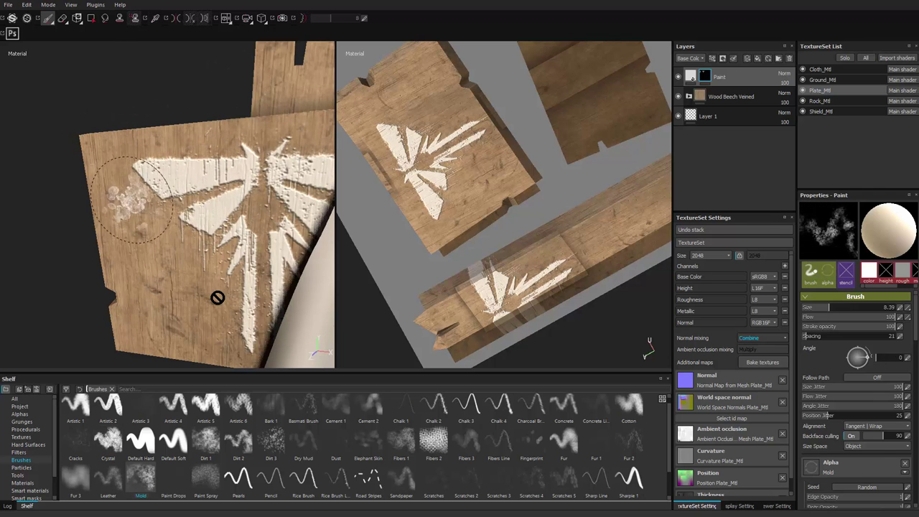
{"action": "left_click_drag", "start_coordinate": [140, 201], "coordinate": [190, 194], "text": "alt"}
{"action": "key", "text": "x"}
Wear away patches of the firefly symbol's wings and body on the sign plate with the Mold brush.
{"action": "left_click", "coordinate": [182, 189]}
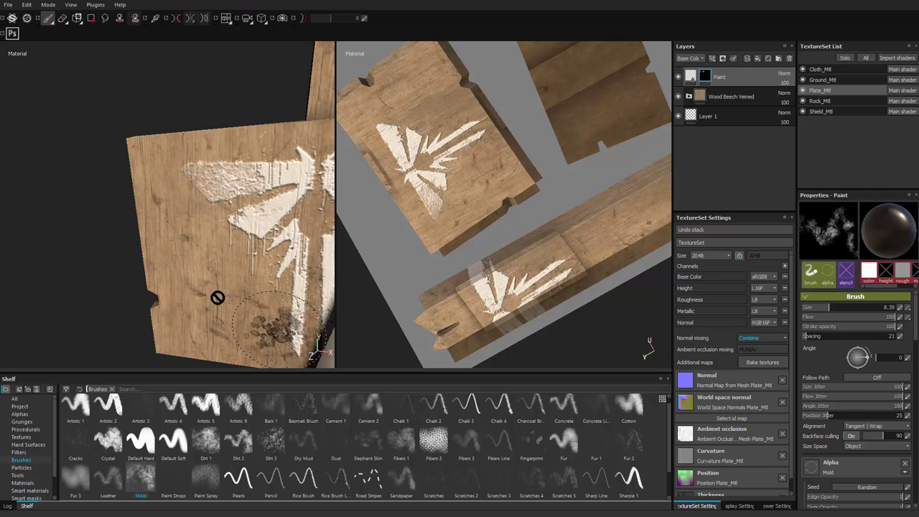
{"action": "left_click_drag", "start_coordinate": [293, 349], "coordinate": [296, 320]}
{"action": "middle_click_drag", "start_coordinate": [275, 320], "coordinate": [201, 365], "text": "alt"}
{"action": "mouse_move", "coordinate": [249, 194]}
{"action": "left_mouse_down"}
{"action": "mouse_move", "coordinate": [262, 216]}
{"action": "mouse_move", "coordinate": [290, 219]}
{"action": "left_mouse_up"}
{"action": "left_click", "coordinate": [295, 218]}
{"action": "right_click_drag", "start_coordinate": [295, 218], "coordinate": [237, 265], "text": "alt"}
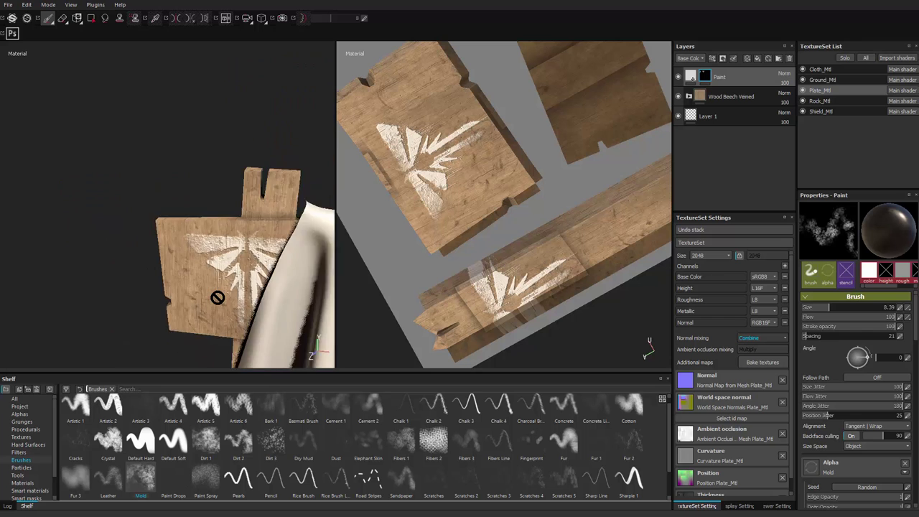
{"action": "left_click_drag", "start_coordinate": [237, 265], "coordinate": [230, 237], "text": "alt"}
{"action": "middle_click_drag", "start_coordinate": [230, 252], "coordinate": [227, 221], "text": "alt"}
{"action": "left_click", "coordinate": [195, 197]}
Examine the worn sign together with the cloth, rock and shield from several angles and under rotated environment lighting.
{"action": "right_click_drag", "start_coordinate": [218, 297], "coordinate": [188, 267], "text": "alt"}
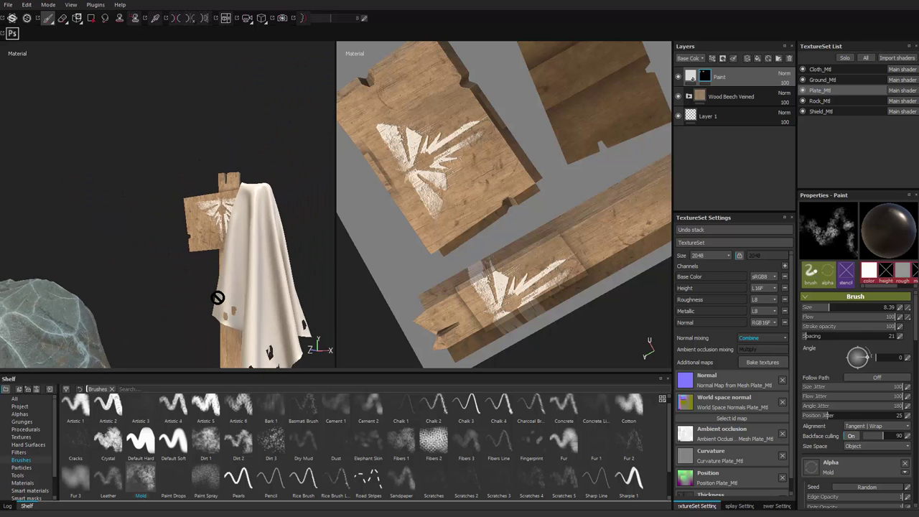
{"action": "left_click_drag", "start_coordinate": [188, 267], "coordinate": [180, 187], "text": "alt"}
{"action": "right_click_drag", "start_coordinate": [181, 186], "coordinate": [127, 187], "text": "alt"}
{"action": "left_click_drag", "start_coordinate": [127, 187], "coordinate": [101, 194], "text": "alt"}
{"action": "right_click_drag", "start_coordinate": [217, 297], "coordinate": [262, 297], "text": "alt"}
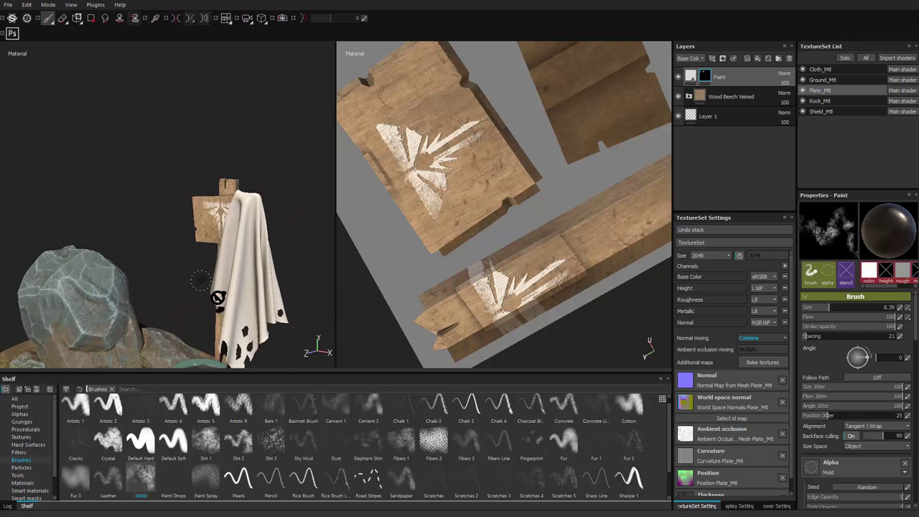
{"action": "left_click_drag", "start_coordinate": [217, 297], "coordinate": [233, 277], "text": "alt"}
{"action": "right_click_drag", "start_coordinate": [217, 297], "coordinate": [334, 297], "text": "shift"}
{"action": "left_click_drag", "start_coordinate": [218, 298], "coordinate": [248, 316], "text": "alt"}
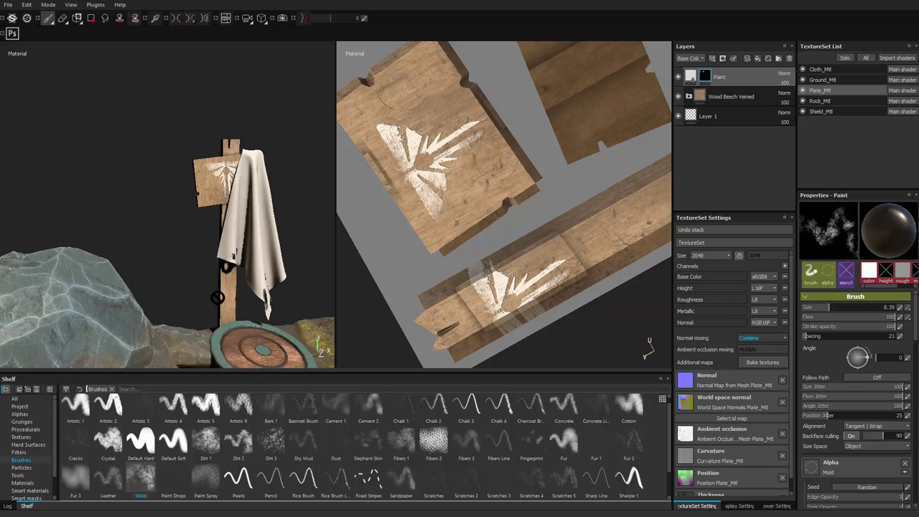
{"action": "middle_click_drag", "start_coordinate": [248, 316], "coordinate": [247, 252], "text": "alt"}
{"action": "left_click_drag", "start_coordinate": [248, 287], "coordinate": [277, 269], "text": "alt"}
{"action": "middle_click_drag", "start_coordinate": [277, 270], "coordinate": [271, 261], "text": "alt"}
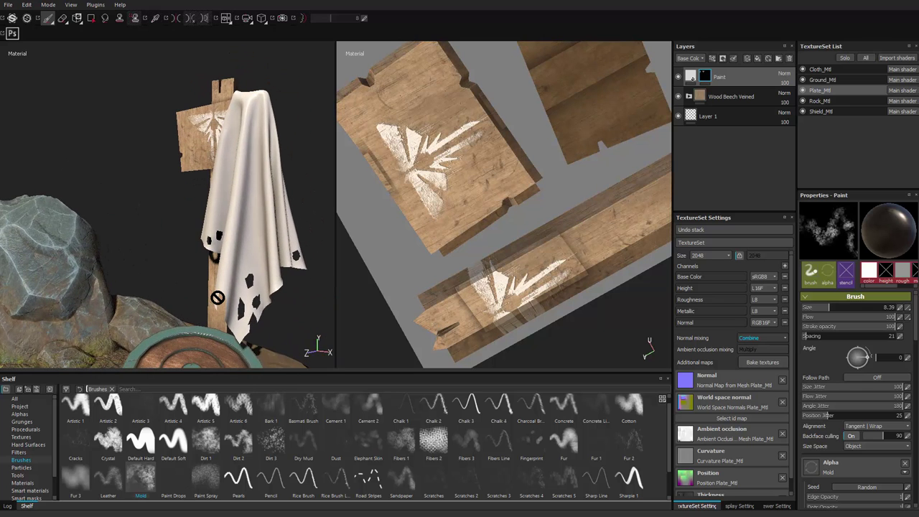
Try adding the Fabric Dobby Aged smart material to the Plate_Mtl layers, and undo it.
{"action": "key", "text": "x"}
{"action": "scroll", "coordinate": [28, 446], "scroll_direction": "down", "scroll_amount": 3}
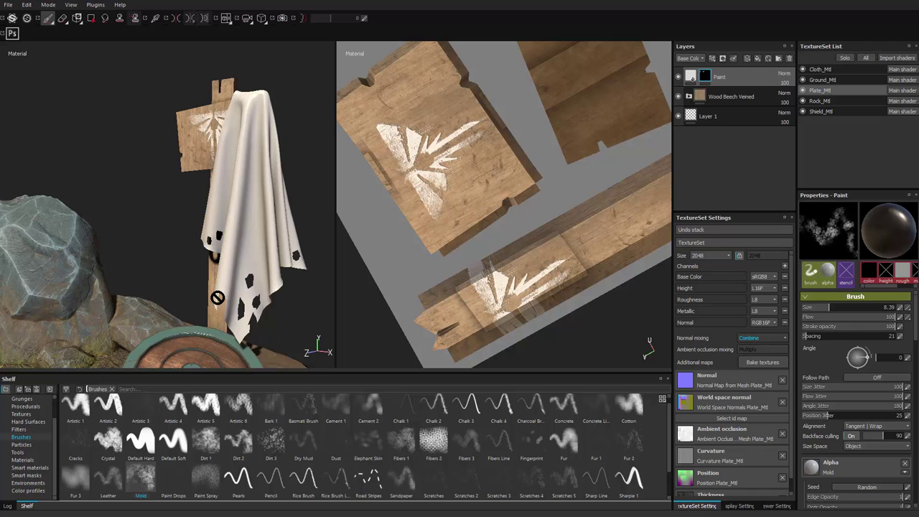
{"action": "left_click", "coordinate": [31, 468]}
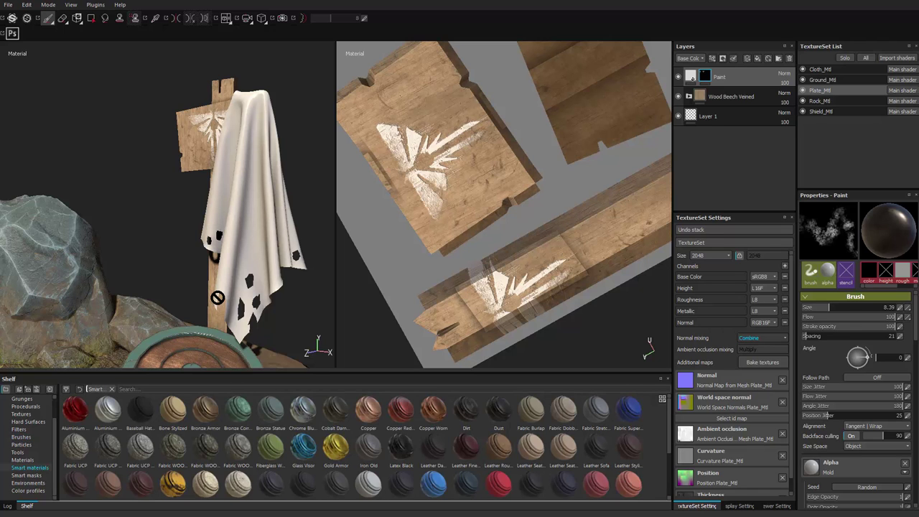
{"action": "left_click_drag", "start_coordinate": [563, 410], "coordinate": [732, 130]}
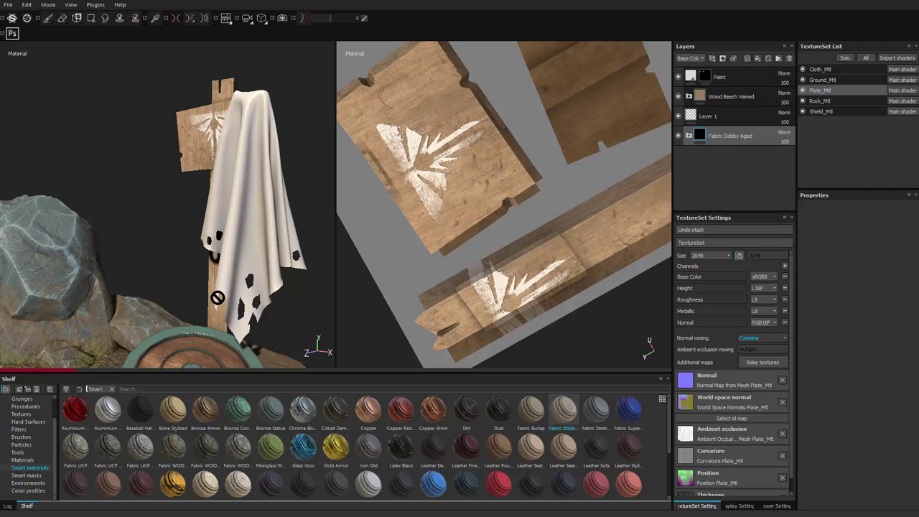
{"action": "key", "text": "ctrl+z"}
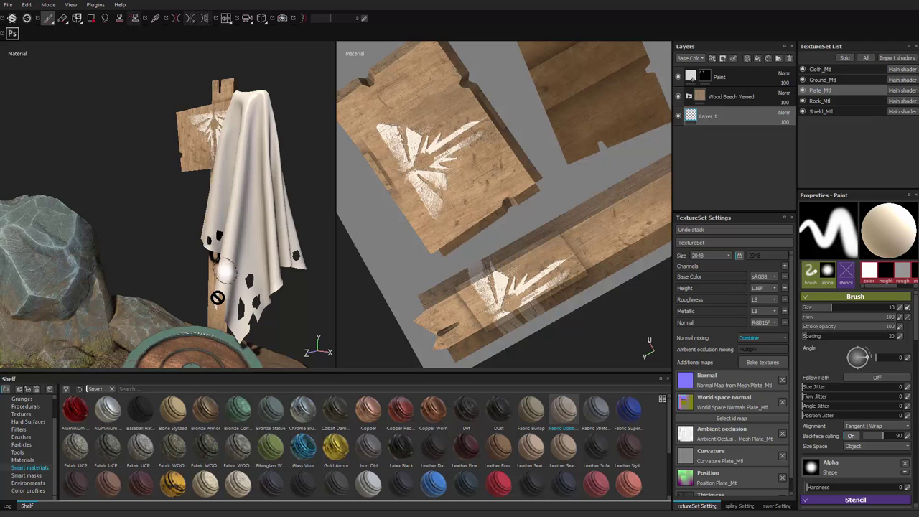
Switch to the Cloth_Mtl texture set and add the Fabric Dobby Aged smart material to its layers.
{"action": "middle_click_drag", "start_coordinate": [218, 297], "coordinate": [236, 286], "text": "alt"}
{"action": "left_click", "coordinate": [821, 69]}
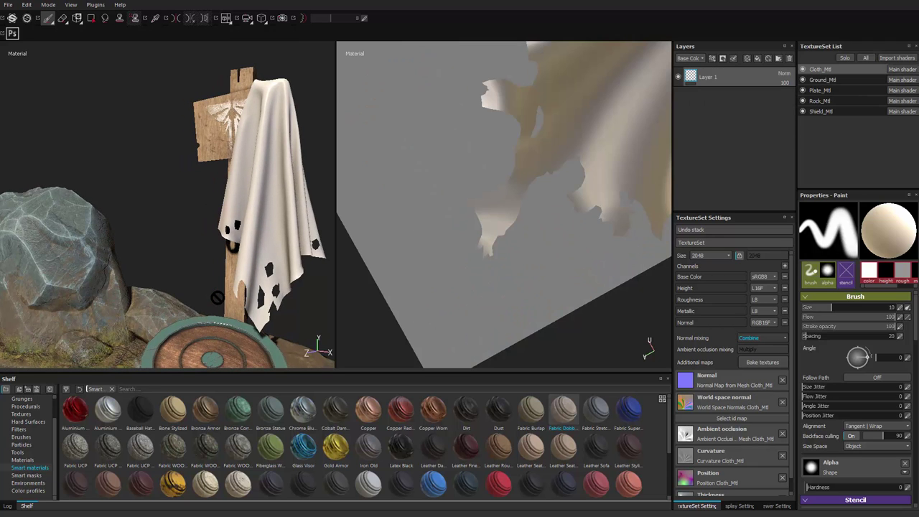
{"action": "scroll", "coordinate": [218, 297], "scroll_direction": "up", "scroll_amount": 5}
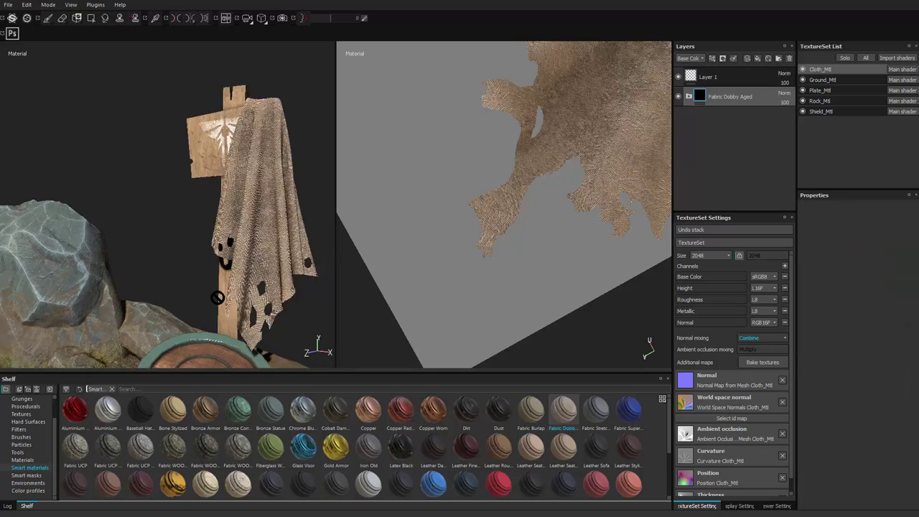
{"action": "left_click_drag", "start_coordinate": [217, 297], "coordinate": [218, 297], "text": "alt"}
{"action": "middle_click_drag", "start_coordinate": [218, 297], "coordinate": [218, 297], "text": "alt"}
{"action": "left_click_drag", "start_coordinate": [218, 297], "coordinate": [218, 297], "text": "alt"}
{"action": "right_click_drag", "start_coordinate": [218, 298], "coordinate": [217, 297], "text": "alt"}
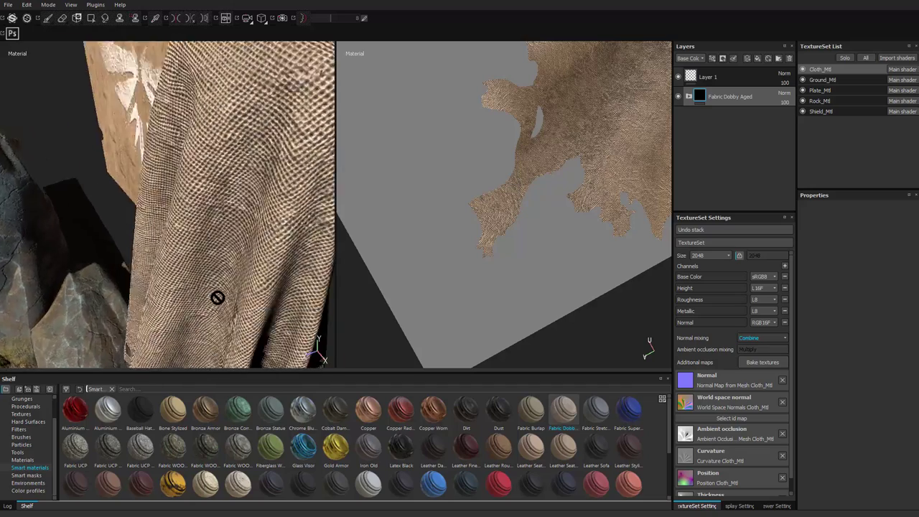
{"action": "middle_click_drag", "start_coordinate": [218, 297], "coordinate": [218, 298], "text": "alt"}
{"action": "left_click_drag", "start_coordinate": [218, 298], "coordinate": [218, 298], "text": "alt"}
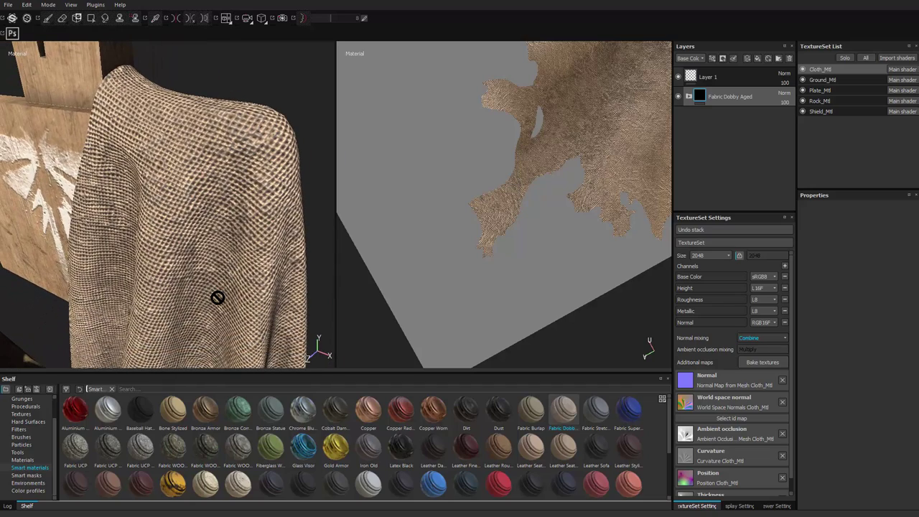
Add a fill layer above Fabric Dobby Aged and limit it to the color channel.
{"action": "left_click", "coordinate": [688, 96]}
{"action": "left_click", "coordinate": [689, 96]}
{"action": "left_click", "coordinate": [758, 59]}
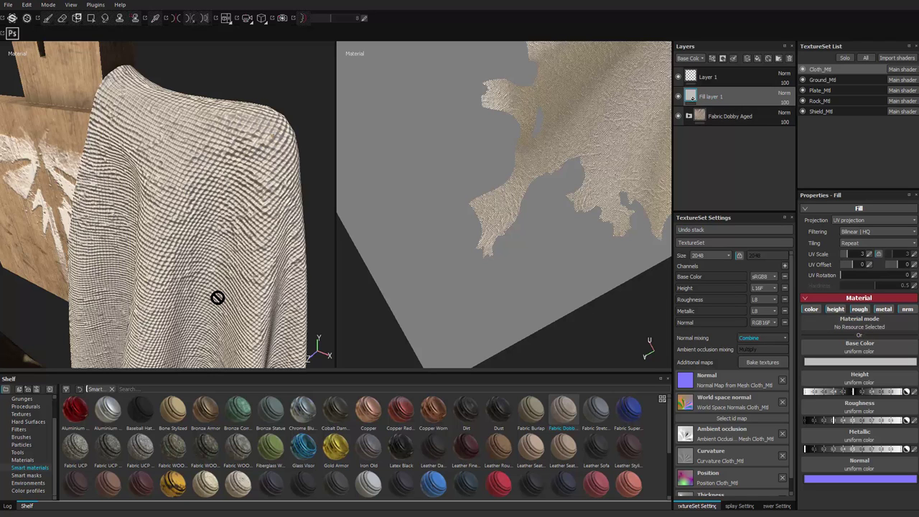
{"action": "left_click", "coordinate": [860, 310]}
{"action": "left_click", "coordinate": [884, 310]}
{"action": "left_click", "coordinate": [907, 309]}
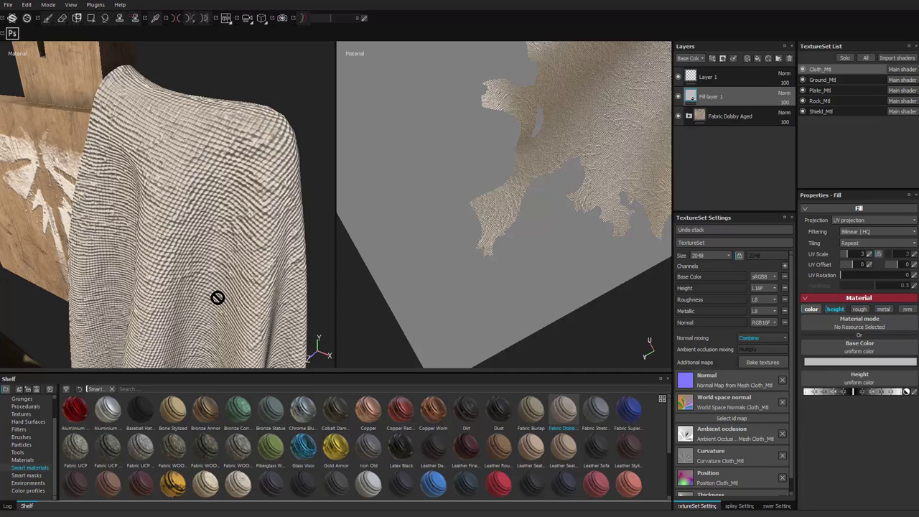
{"action": "left_click", "coordinate": [835, 310]}
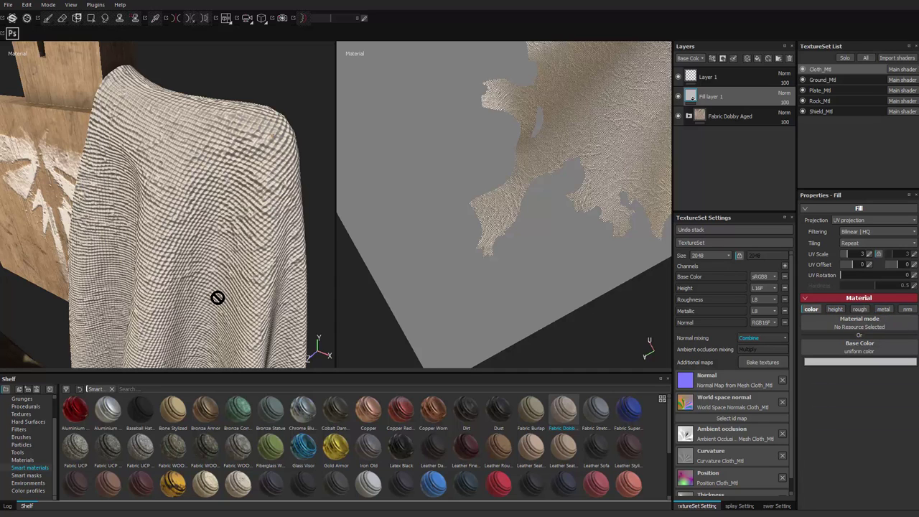
Set the cloth fill layer's blend mode to Screen.
{"action": "left_click", "coordinate": [784, 93]}
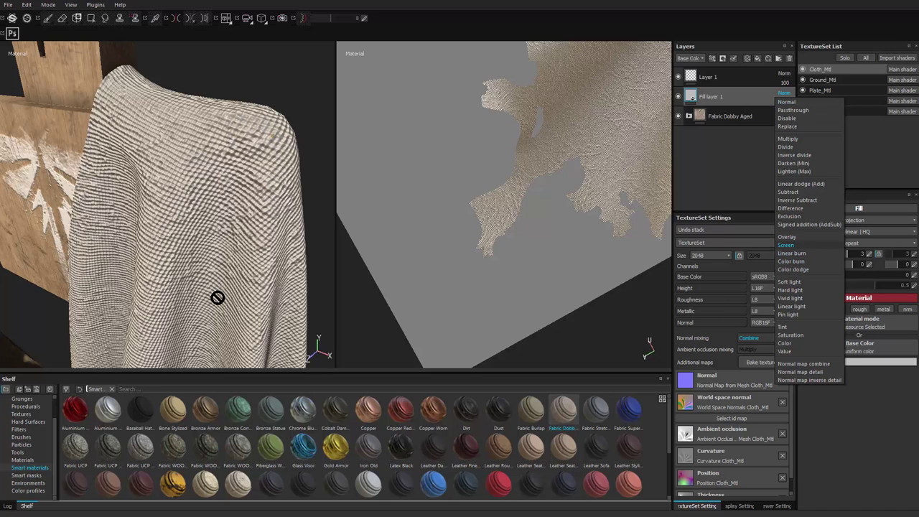
{"action": "left_click", "coordinate": [786, 245]}
{"action": "scroll", "coordinate": [218, 297], "scroll_direction": "down", "scroll_amount": 3}
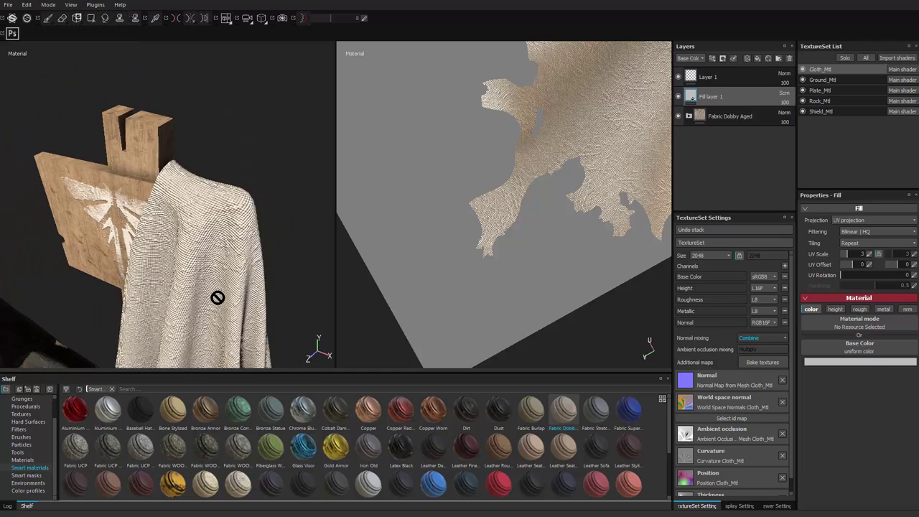
{"action": "mouse_move", "coordinate": [218, 298]}
{"action": "left_mouse_down", "text": "alt"}
{"action": "mouse_move", "coordinate": [208, 266]}
{"action": "mouse_move", "coordinate": [223, 258]}
{"action": "left_mouse_up", "text": "alt"}
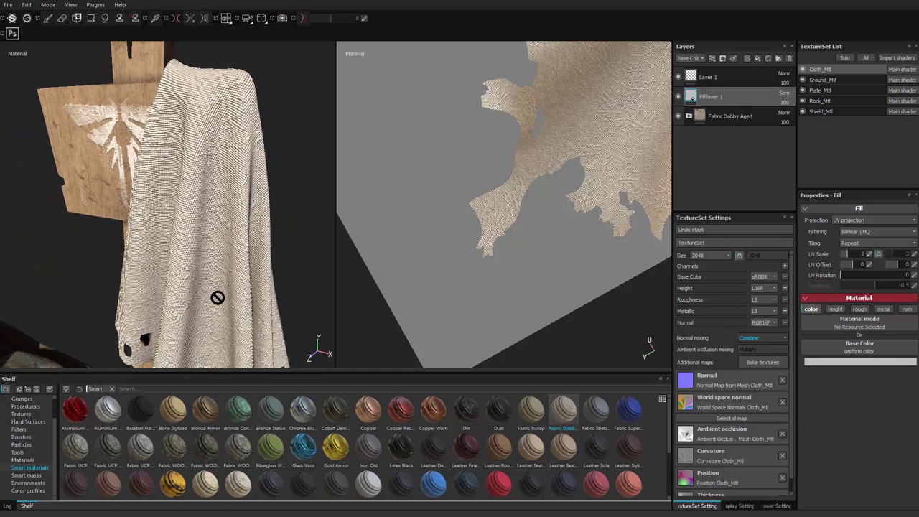
Set the fill layer's base color to a pale cyan, about RGB 0.435, 0.613, 0.639.
{"action": "left_click", "coordinate": [847, 362]}
{"action": "left_click_drag", "start_coordinate": [865, 372], "coordinate": [865, 367]}
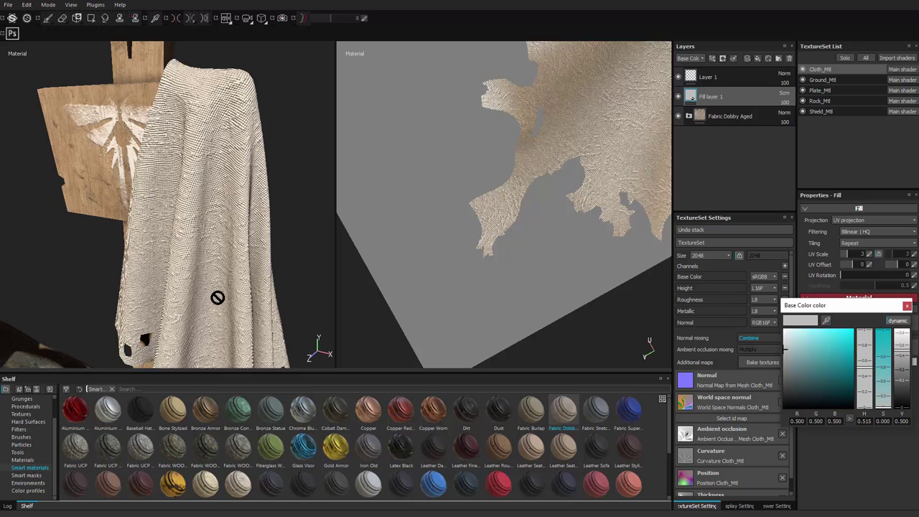
{"action": "left_click", "coordinate": [807, 342]}
{"action": "left_click_drag", "start_coordinate": [808, 343], "coordinate": [797, 346]}
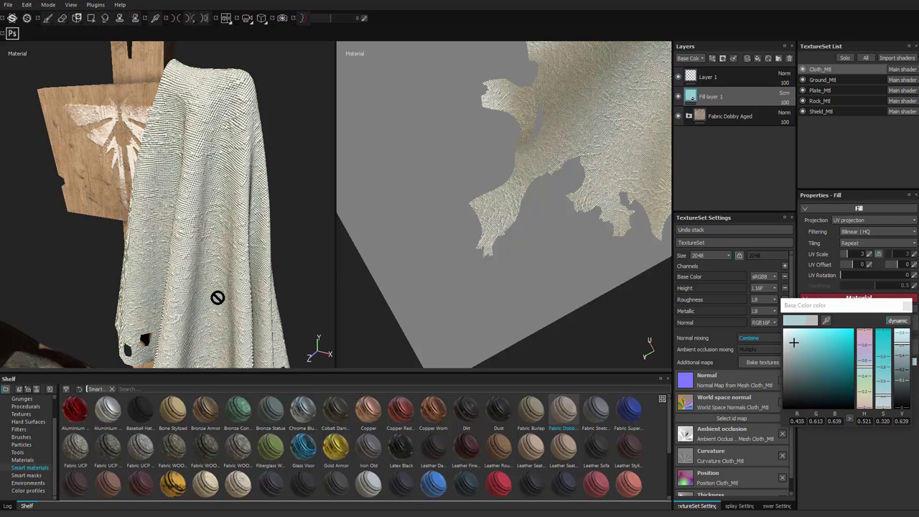
{"action": "middle_click_drag", "start_coordinate": [218, 297], "coordinate": [206, 315], "text": "alt"}
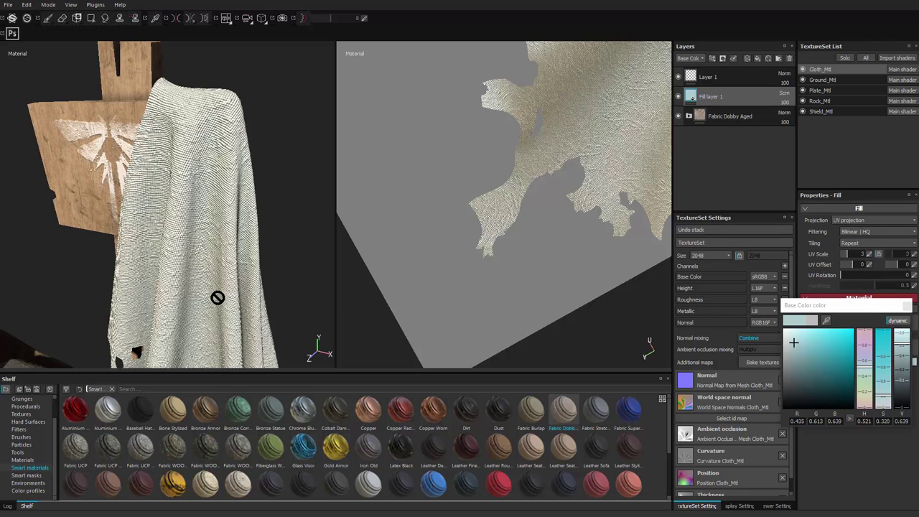
Add a black mask to the cloth fill layer and paint the pale tint onto the upper cloth with a brush size of 4.17.
{"action": "right_click", "coordinate": [716, 93]}
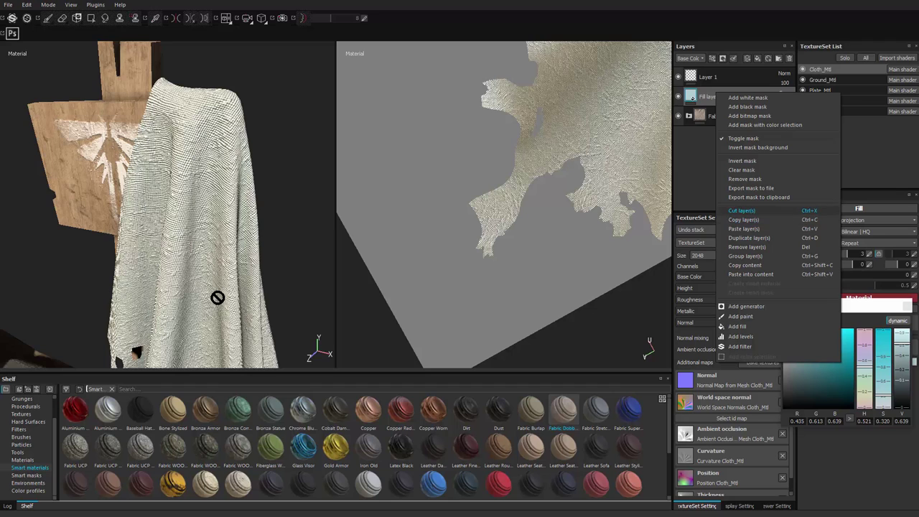
{"action": "left_click", "coordinate": [747, 107]}
{"action": "scroll", "coordinate": [206, 174], "scroll_direction": "up", "scroll_amount": 2}
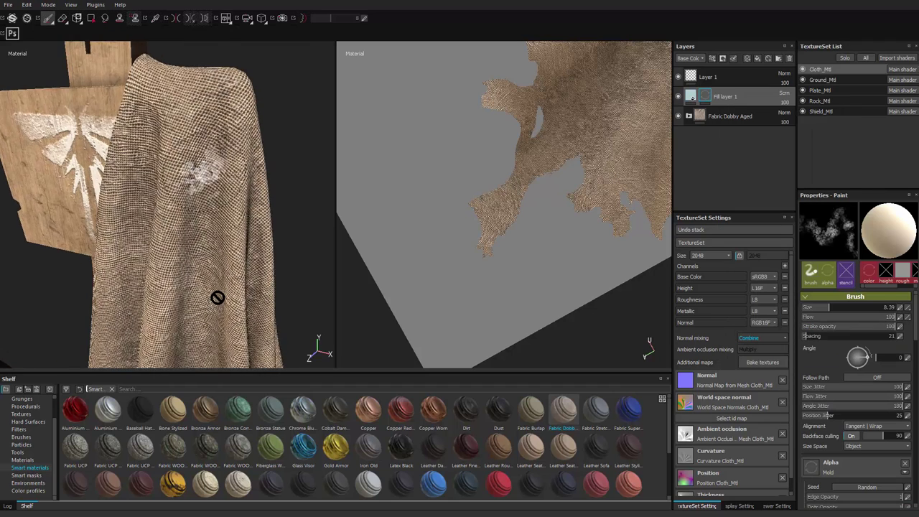
{"action": "left_click_drag", "start_coordinate": [205, 175], "coordinate": [195, 160], "text": "alt"}
{"action": "left_click_drag", "start_coordinate": [181, 90], "coordinate": [184, 142]}
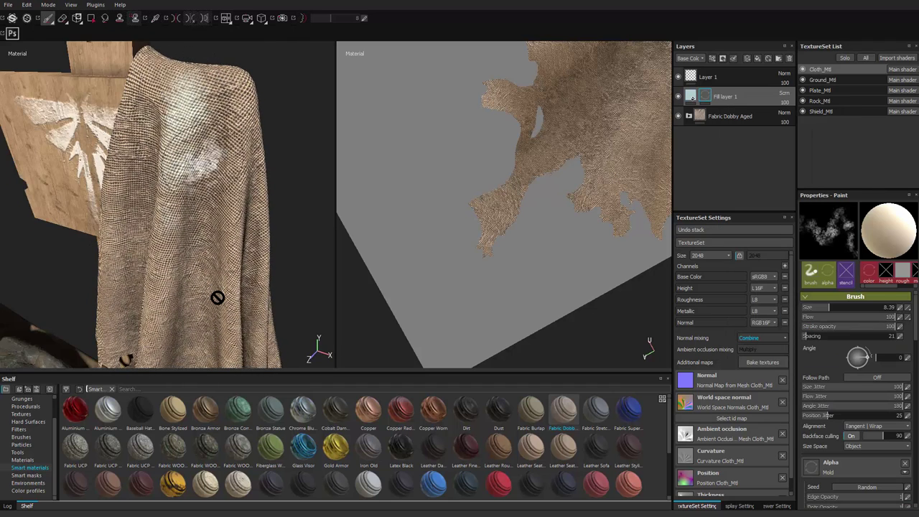
{"action": "key", "text": "ctrl+z"}
{"action": "right_click_drag", "start_coordinate": [209, 132], "coordinate": [188, 133], "text": "ctrl"}
{"action": "mouse_move", "coordinate": [174, 173]}
{"action": "left_mouse_down"}
{"action": "mouse_move", "coordinate": [190, 103]}
{"action": "mouse_move", "coordinate": [243, 118]}
{"action": "mouse_move", "coordinate": [240, 176]}
{"action": "left_mouse_up"}
{"action": "left_click_drag", "start_coordinate": [241, 86], "coordinate": [142, 80]}
{"action": "right_click_drag", "start_coordinate": [172, 241], "coordinate": [138, 191], "text": "alt"}
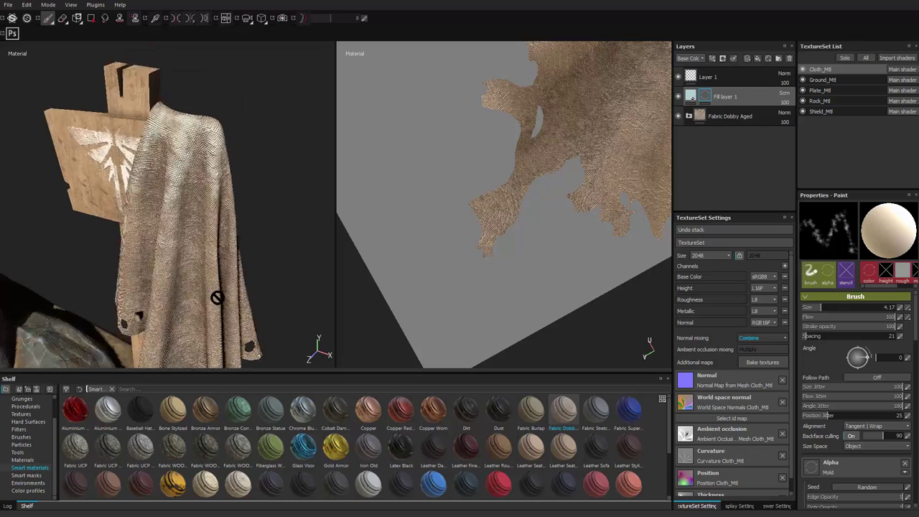
Lower the opacity of the masked cloth fill layer to 47.
{"action": "left_click_drag", "start_coordinate": [138, 165], "coordinate": [184, 120], "text": "alt"}
{"action": "right_click_drag", "start_coordinate": [185, 121], "coordinate": [28, 113], "text": "alt"}
{"action": "left_click_drag", "start_coordinate": [158, 154], "coordinate": [108, 168], "text": "alt"}
{"action": "mouse_move", "coordinate": [108, 168]}
{"action": "right_mouse_down", "text": "alt"}
{"action": "mouse_move", "coordinate": [201, 248]}
{"action": "mouse_move", "coordinate": [286, 293]}
{"action": "right_mouse_up", "text": "alt"}
{"action": "middle_click_drag", "start_coordinate": [266, 205], "coordinate": [272, 229], "text": "alt"}
{"action": "left_click", "coordinate": [785, 103]}
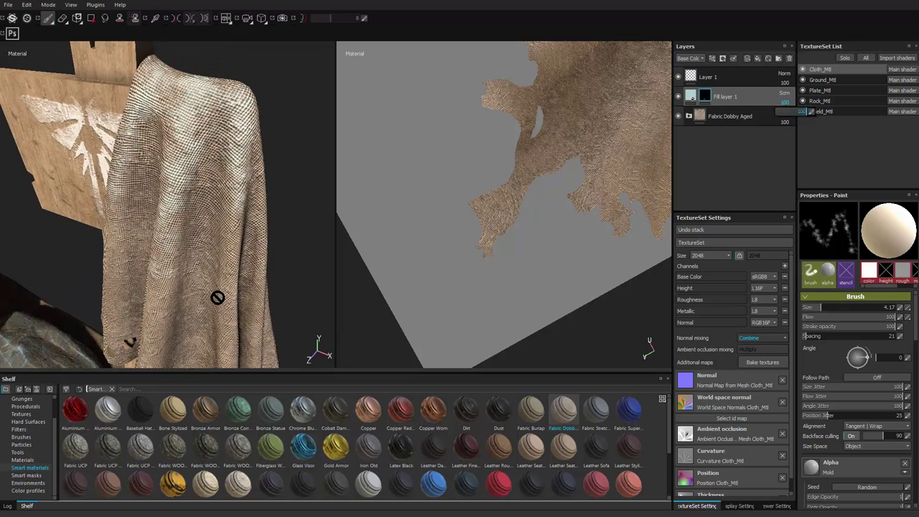
{"action": "left_click_drag", "start_coordinate": [807, 111], "coordinate": [796, 111]}
Examine the tinted cloth from several sides, isolated and within the full scene, under rotated environment lighting.
{"action": "right_click_drag", "start_coordinate": [230, 205], "coordinate": [266, 212], "text": "alt"}
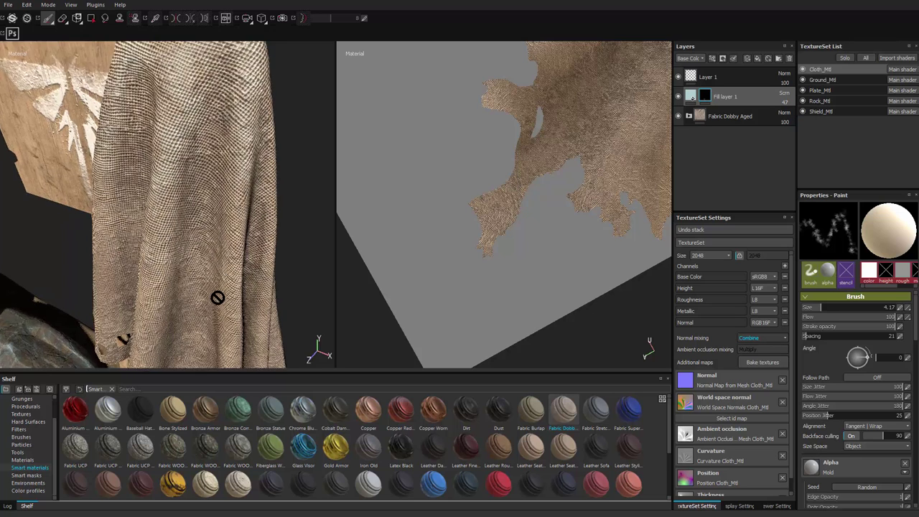
{"action": "left_click_drag", "start_coordinate": [266, 212], "coordinate": [245, 177], "text": "alt"}
{"action": "middle_click_drag", "start_coordinate": [229, 214], "coordinate": [237, 262], "text": "alt"}
{"action": "key", "text": "alt+q"}
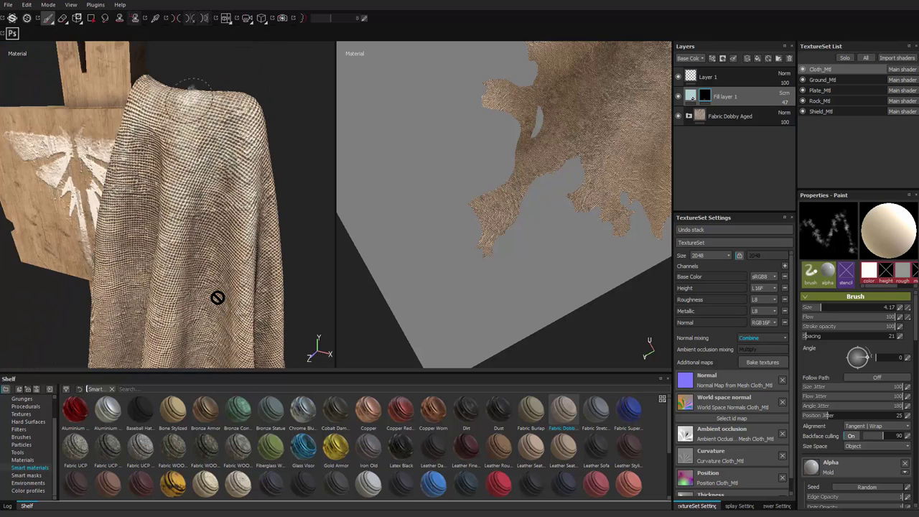
{"action": "left_click_drag", "start_coordinate": [218, 201], "coordinate": [140, 222], "text": "alt"}
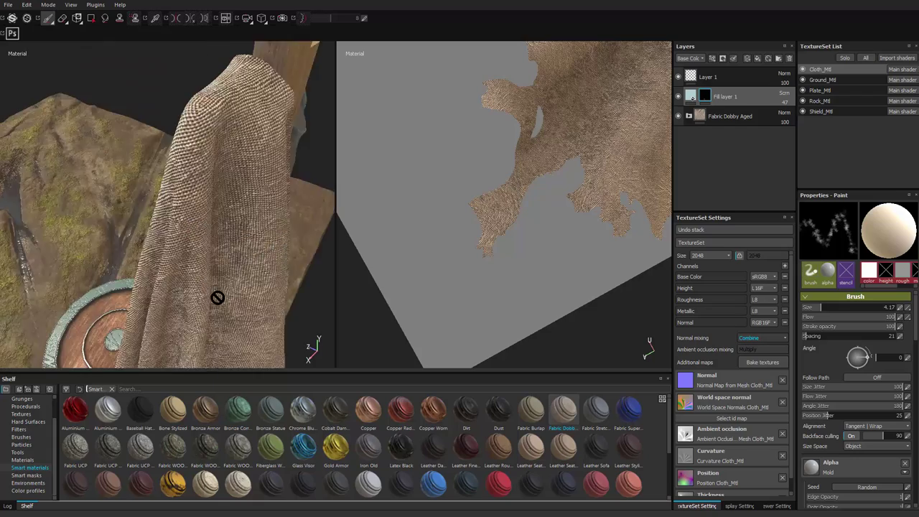
{"action": "right_click_drag", "start_coordinate": [215, 187], "coordinate": [273, 187], "text": "shift"}
{"action": "key", "text": "alt+q"}
{"action": "key", "text": "alt+q"}
{"action": "right_click_drag", "start_coordinate": [242, 123], "coordinate": [180, 126], "text": "shift"}
{"action": "left_click_drag", "start_coordinate": [215, 201], "coordinate": [230, 179], "text": "alt"}
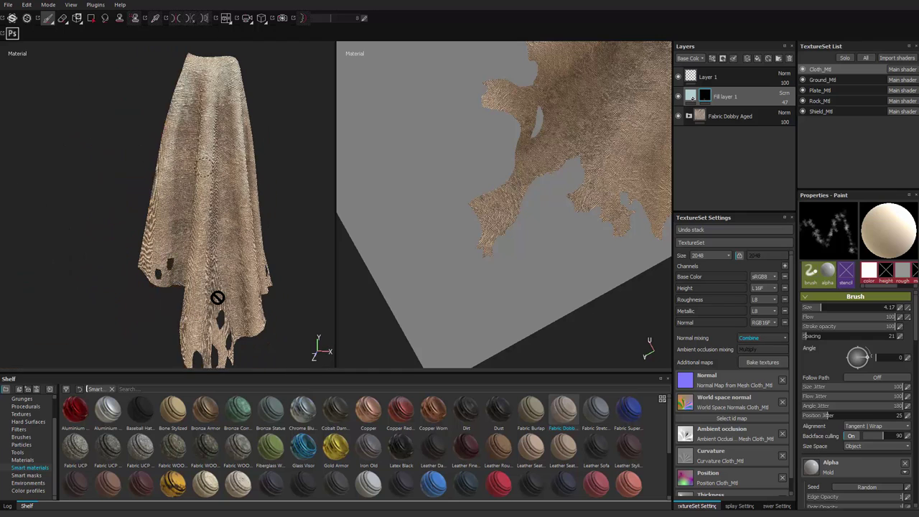
{"action": "left_click_drag", "start_coordinate": [241, 88], "coordinate": [218, 297], "text": "alt"}
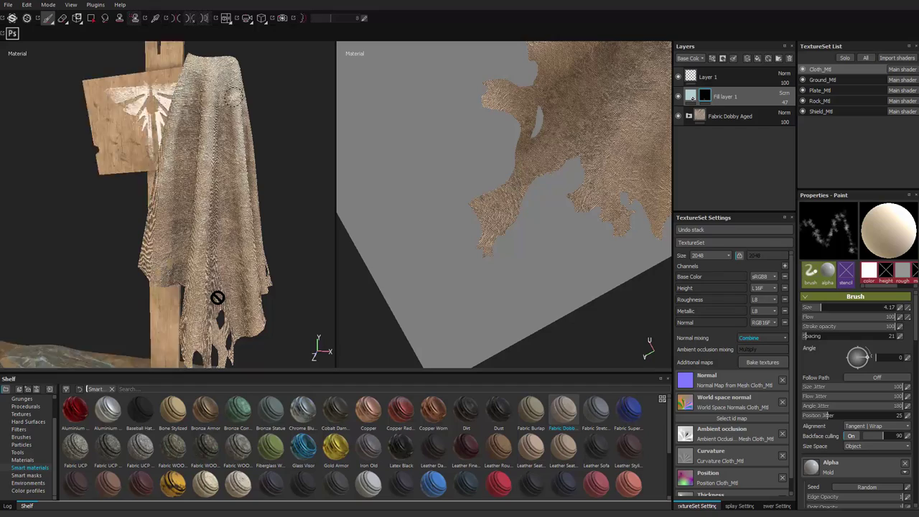
{"action": "right_click_drag", "start_coordinate": [218, 297], "coordinate": [103, 173], "text": "alt"}
{"action": "left_click_drag", "start_coordinate": [103, 172], "coordinate": [218, 297], "text": "alt"}
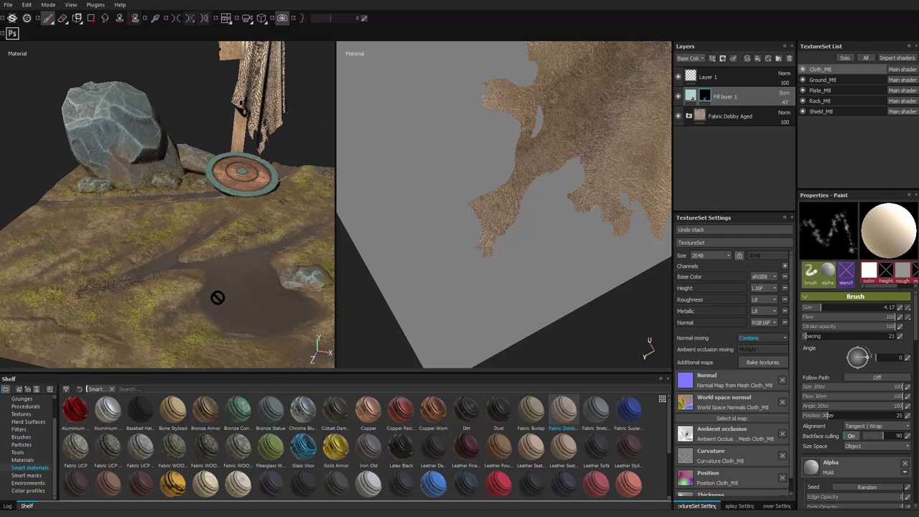
Render the full scene in Iray to check the textures, and return to painting mode.
{"action": "key", "text": "F10"}
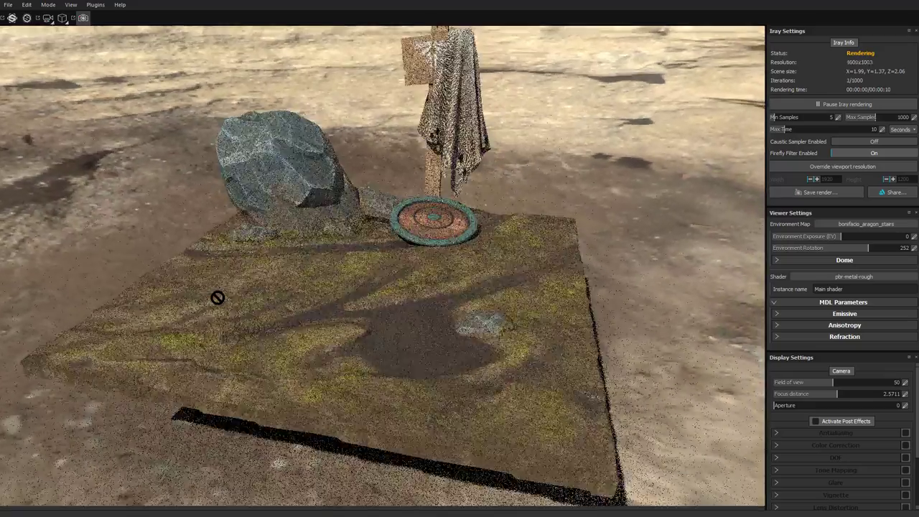
{"action": "scroll", "coordinate": [218, 297], "scroll_direction": "down", "scroll_amount": 2}
{"action": "middle_click_drag", "start_coordinate": [218, 297], "coordinate": [200, 320], "text": "alt"}
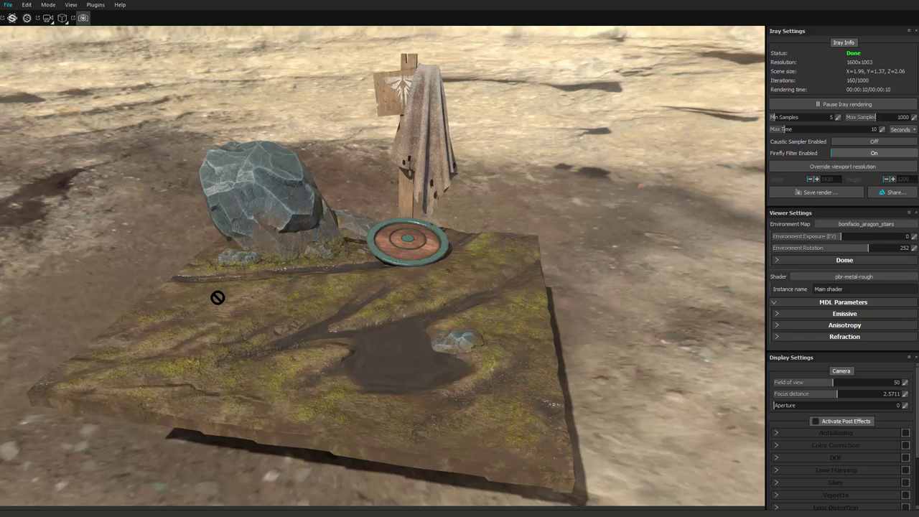
{"action": "key", "text": "F9"}
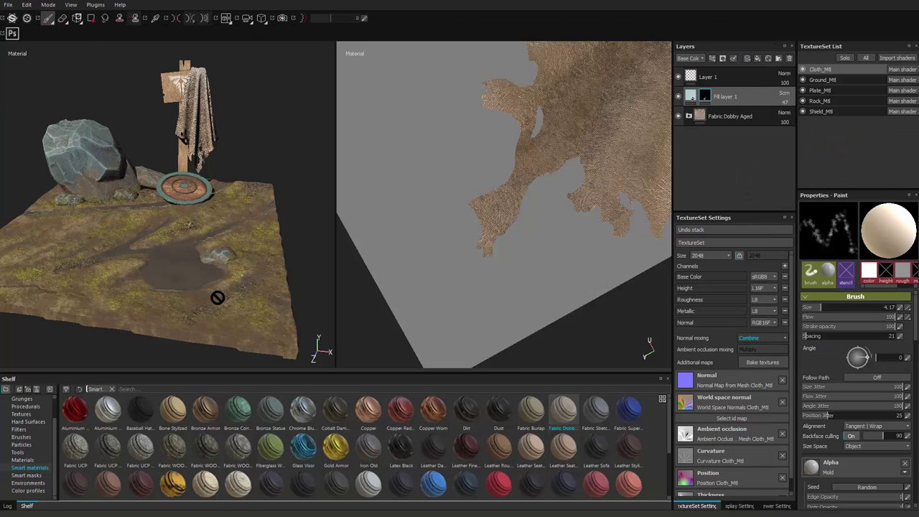
{"action": "left_click_drag", "start_coordinate": [217, 297], "coordinate": [217, 297], "text": "alt"}
Open the texture export, review the available configurations and keep Unity 5 (Standard Metallic).
{"action": "left_click", "coordinate": [8, 5]}
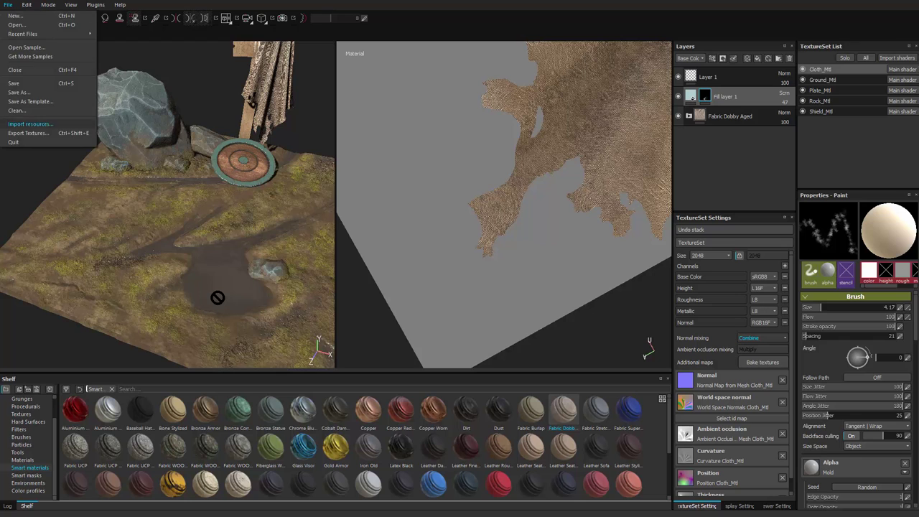
{"action": "left_click", "coordinate": [29, 133]}
{"action": "left_click_drag", "start_coordinate": [384, 101], "coordinate": [337, 86]}
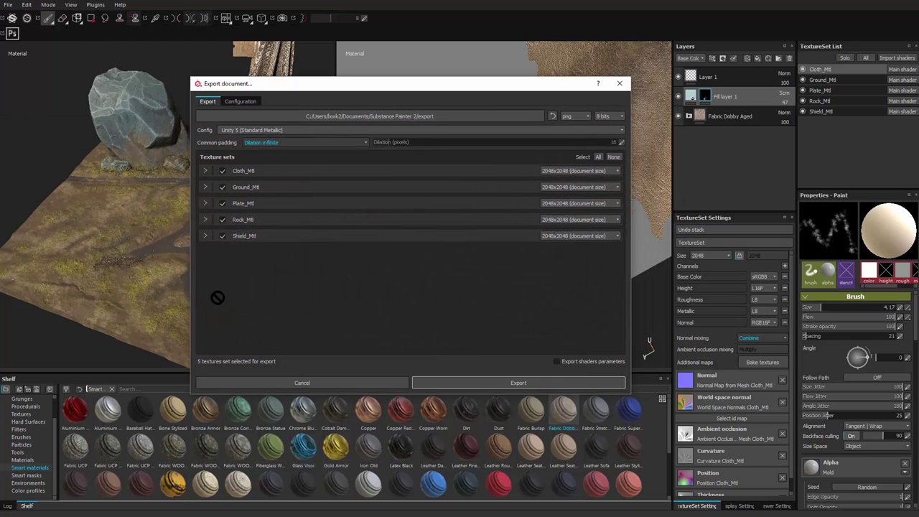
{"action": "left_click", "coordinate": [345, 130]}
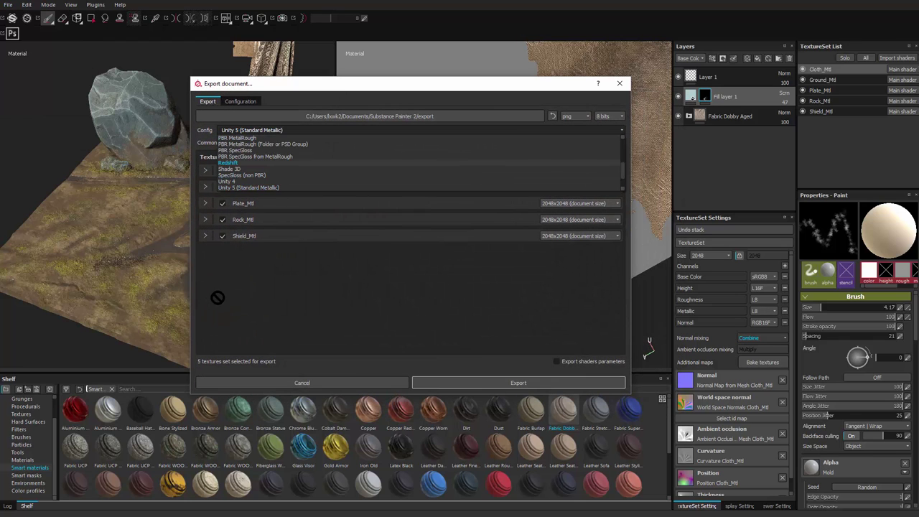
{"action": "scroll", "coordinate": [345, 163], "scroll_direction": "up", "scroll_amount": 5}
{"action": "scroll", "coordinate": [344, 163], "scroll_direction": "down", "scroll_amount": 5}
{"action": "scroll", "coordinate": [345, 163], "scroll_direction": "up", "scroll_amount": 5}
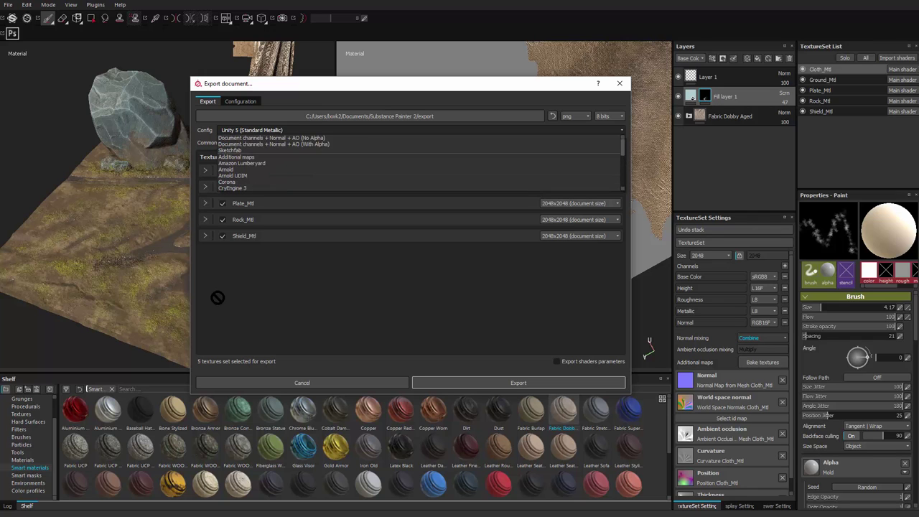
{"action": "scroll", "coordinate": [345, 163], "scroll_direction": "down", "scroll_amount": 3}
{"action": "scroll", "coordinate": [345, 163], "scroll_direction": "up", "scroll_amount": 3}
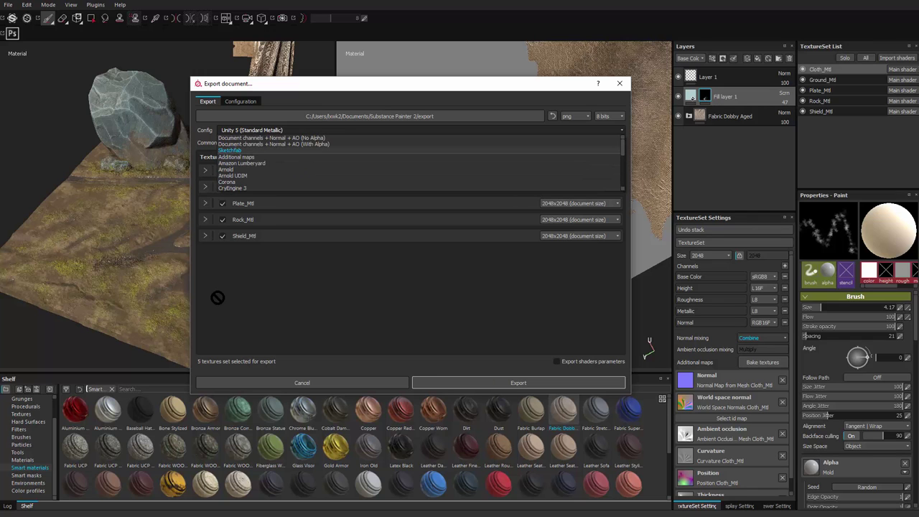
{"action": "left_click_drag", "start_coordinate": [623, 147], "coordinate": [623, 179]}
{"action": "key", "text": "Up"}
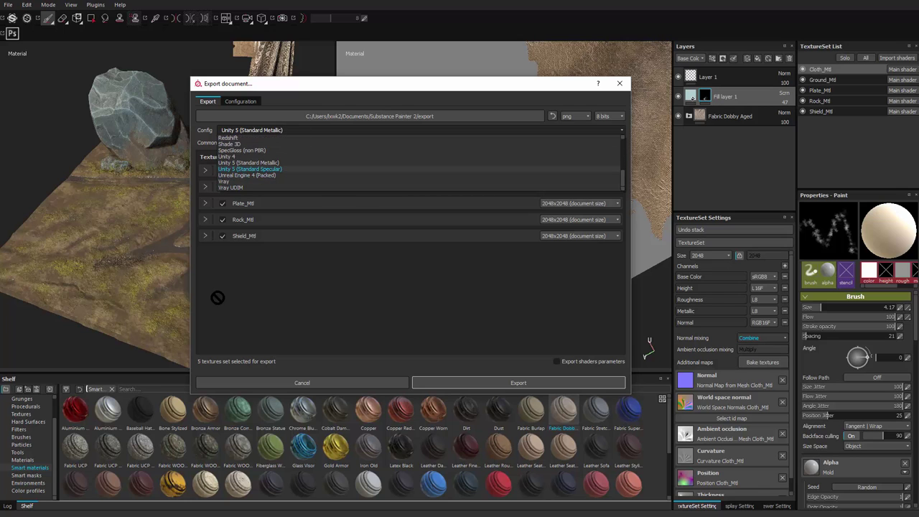
{"action": "key", "text": "Return"}
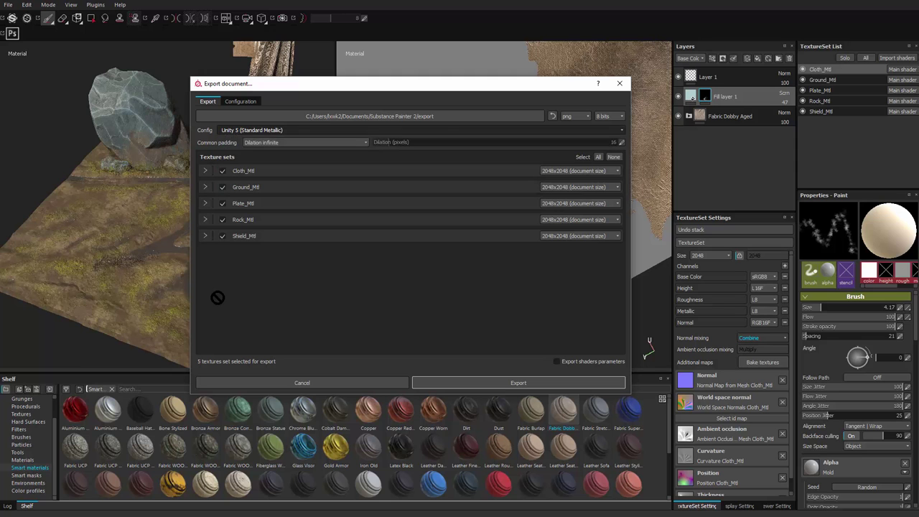
Set the export file format to targa and keep the Cloth_Mtl size at 2048x2048.
{"action": "left_click_drag", "start_coordinate": [370, 85], "coordinate": [343, 75]}
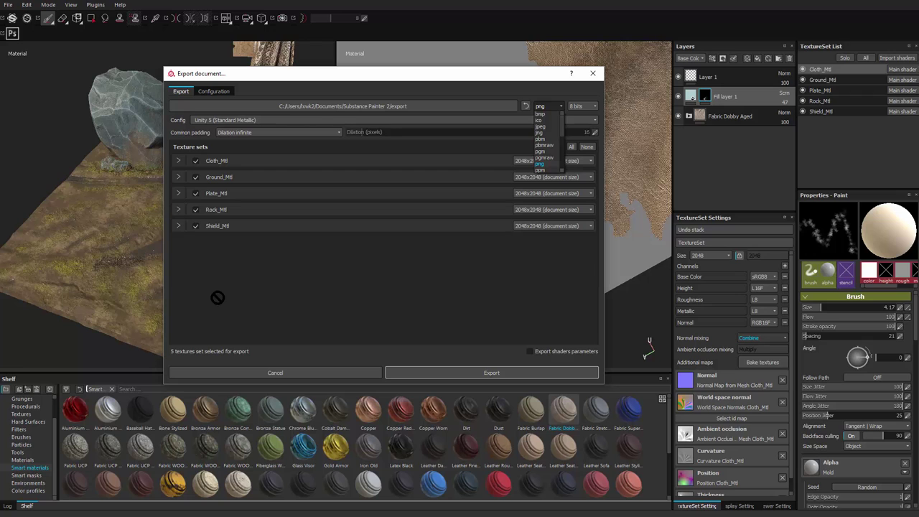
{"action": "scroll", "coordinate": [544, 158], "scroll_direction": "down", "scroll_amount": 3}
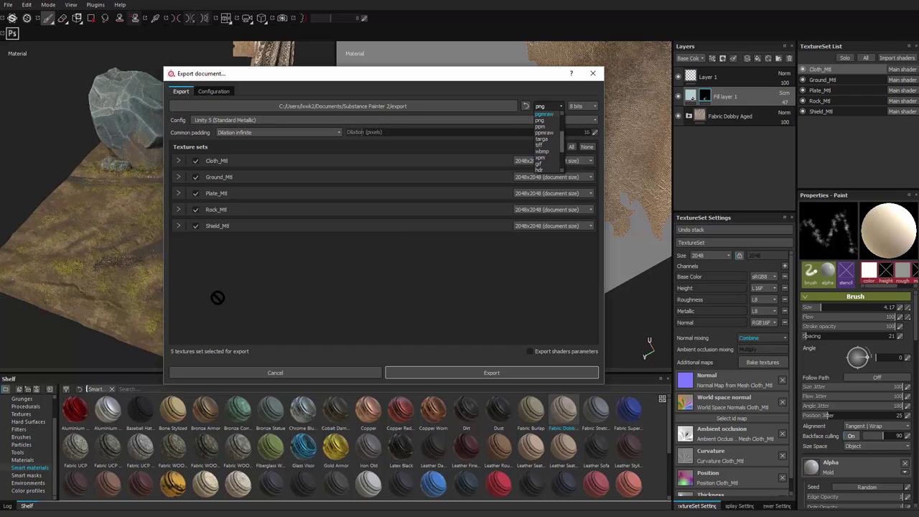
{"action": "scroll", "coordinate": [546, 140], "scroll_direction": "up", "scroll_amount": 1}
{"action": "left_click", "coordinate": [542, 139]}
{"action": "left_click_drag", "start_coordinate": [523, 71], "coordinate": [529, 64]}
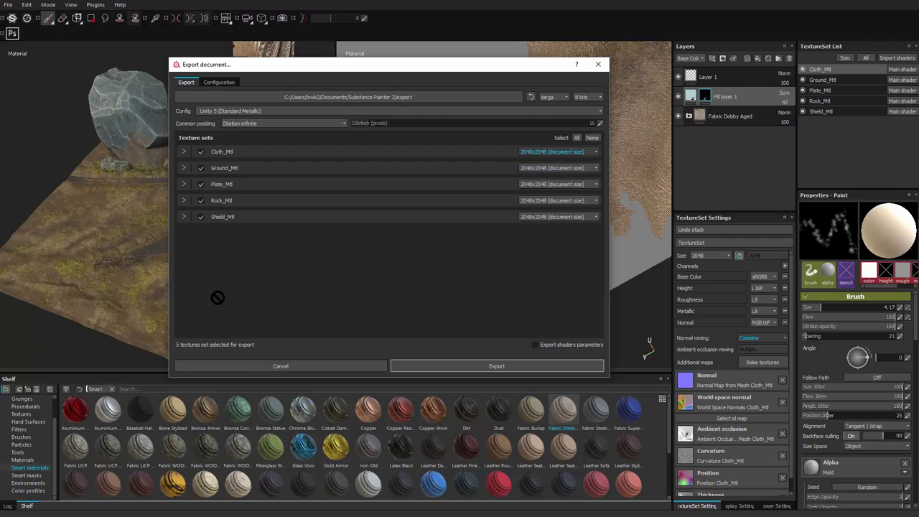
{"action": "left_click", "coordinate": [559, 152]}
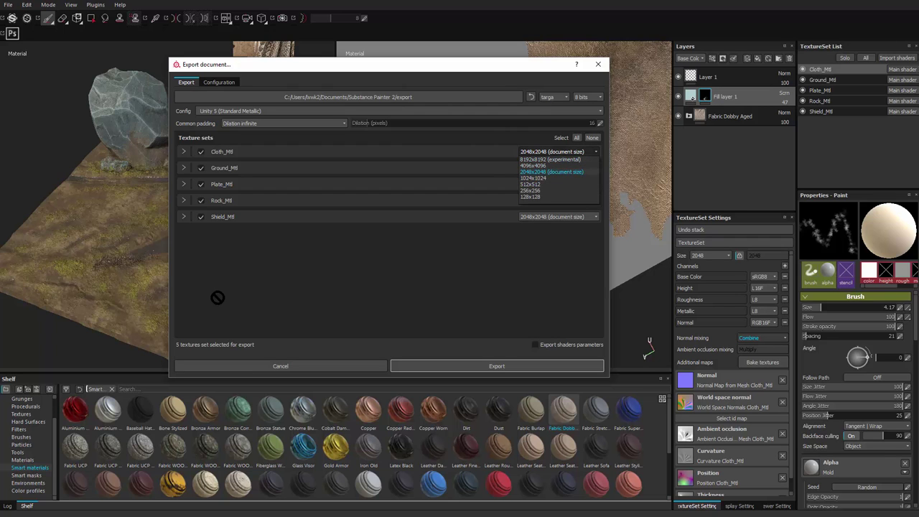
{"action": "left_click", "coordinate": [559, 201]}
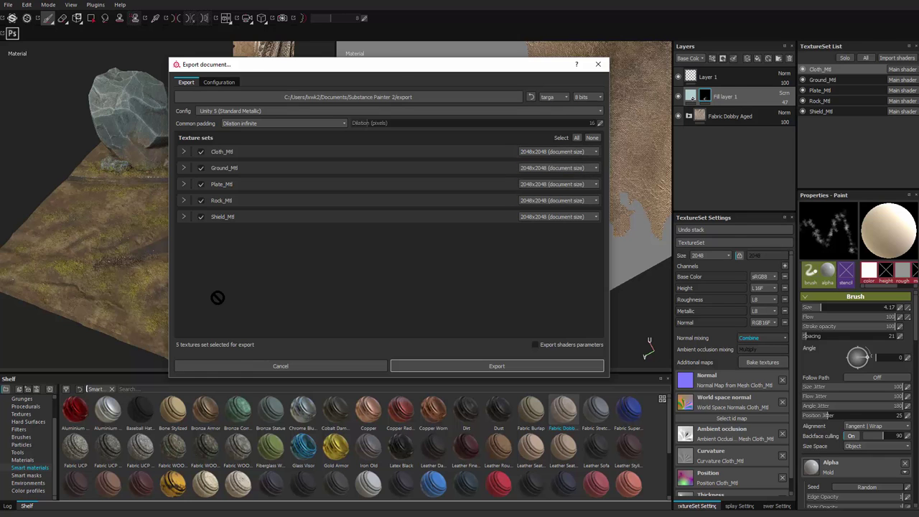
Create a unityTextures folder in Downloads and set it as the export destination.
{"action": "left_click_drag", "start_coordinate": [466, 65], "coordinate": [592, 64]}
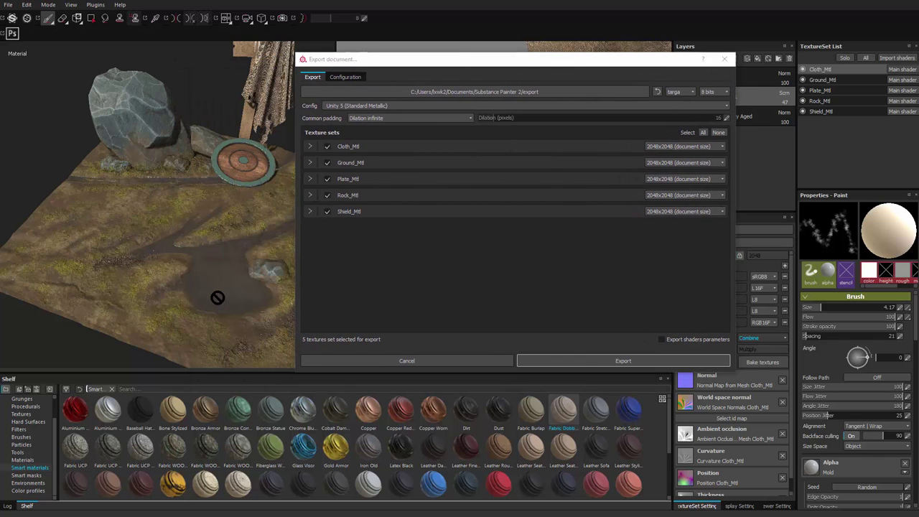
{"action": "mouse_move", "coordinate": [517, 59]}
{"action": "left_mouse_down"}
{"action": "mouse_move", "coordinate": [485, 55]}
{"action": "mouse_move", "coordinate": [522, 70]}
{"action": "mouse_move", "coordinate": [467, 66]}
{"action": "left_mouse_up"}
{"action": "left_click", "coordinate": [489, 88]}
{"action": "scroll", "coordinate": [255, 183], "scroll_direction": "up", "scroll_amount": 2}
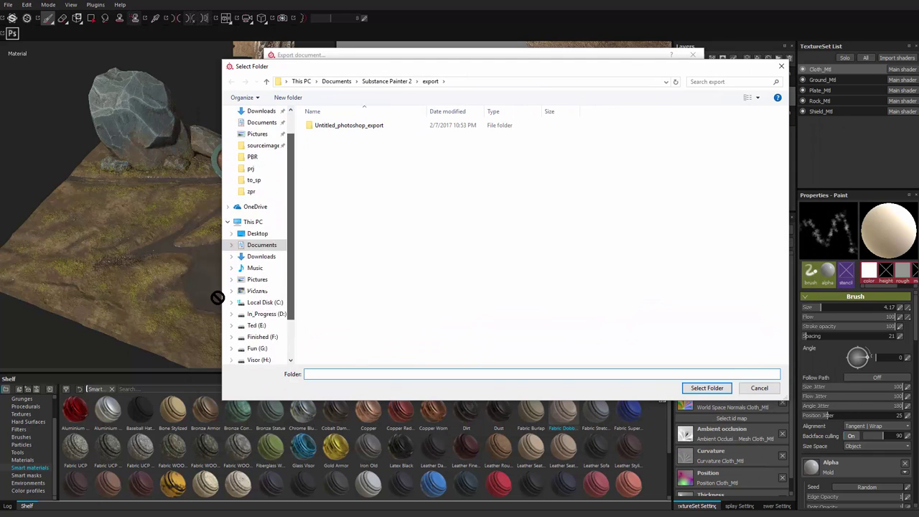
{"action": "left_click", "coordinate": [261, 141]}
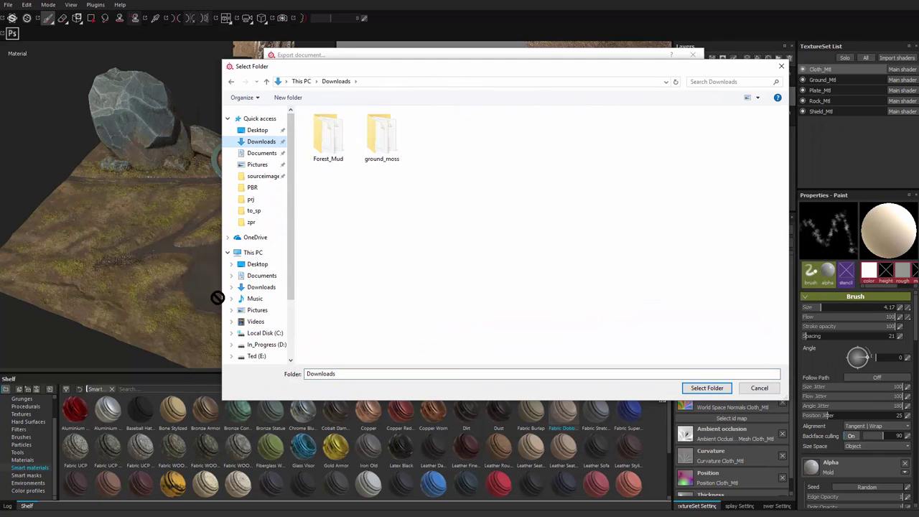
{"action": "left_click", "coordinate": [288, 97]}
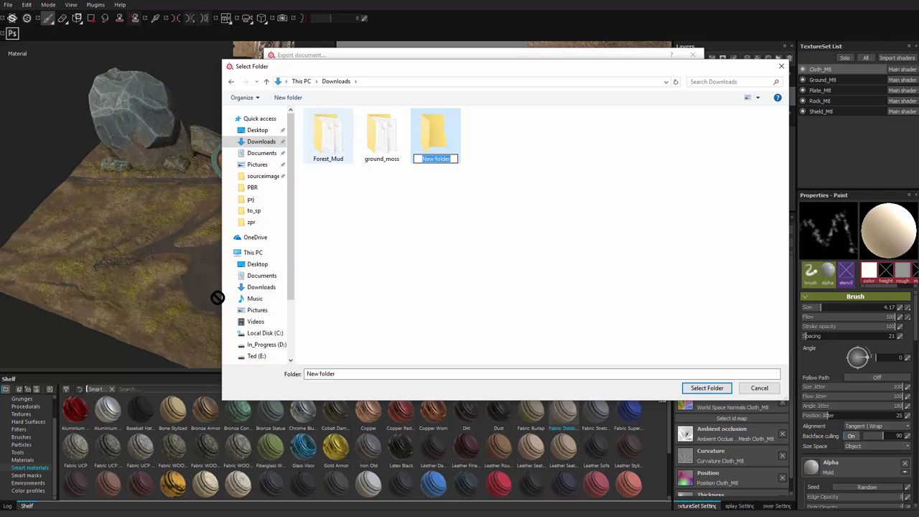
{"action": "type", "text": "unityTextures"}
{"action": "key", "text": "Return"}
{"action": "key", "text": "Return"}
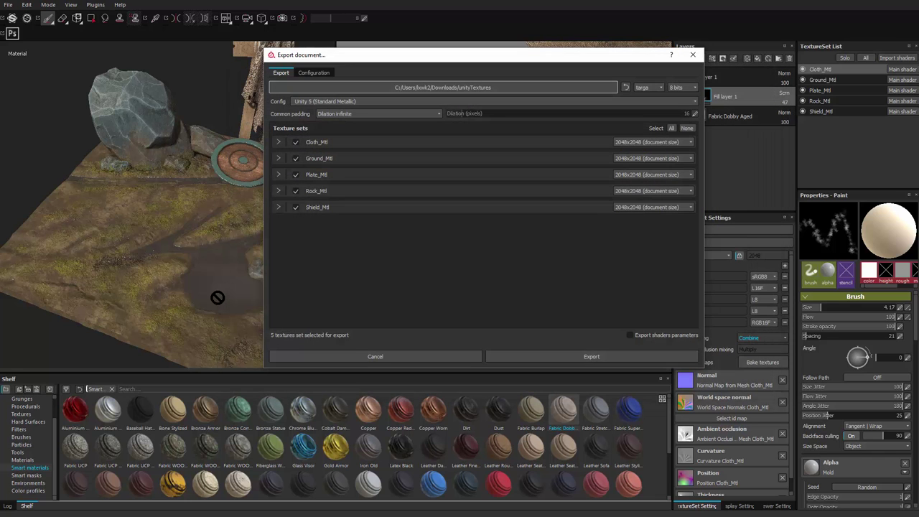
Export all the selected texture sets and open the destination folder to check the exported files.
{"action": "key", "text": "Return"}
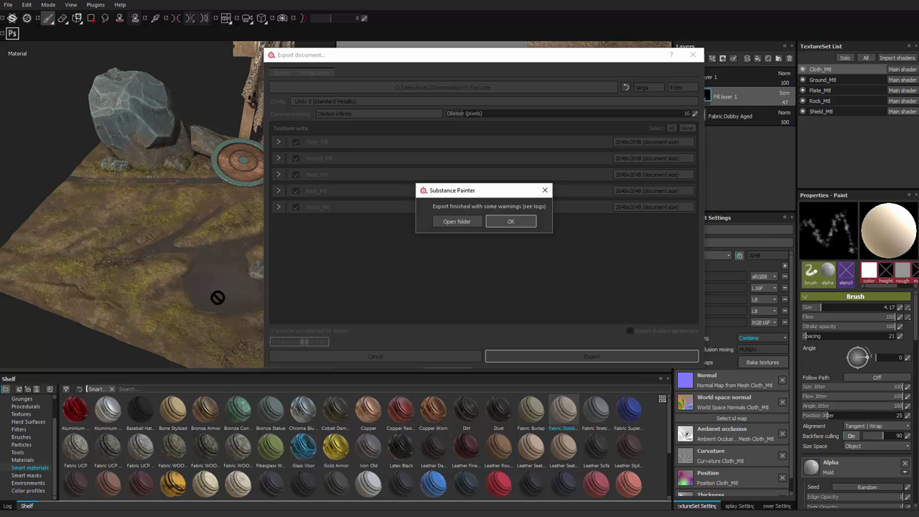
{"action": "left_click", "coordinate": [457, 221]}
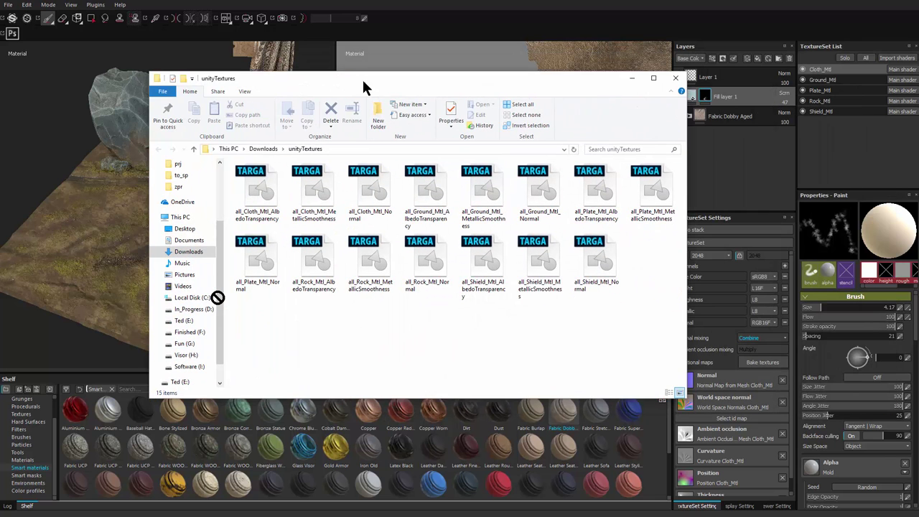
{"action": "left_click_drag", "start_coordinate": [363, 81], "coordinate": [365, 79]}
{"action": "left_click_drag", "start_coordinate": [664, 332], "coordinate": [246, 177]}
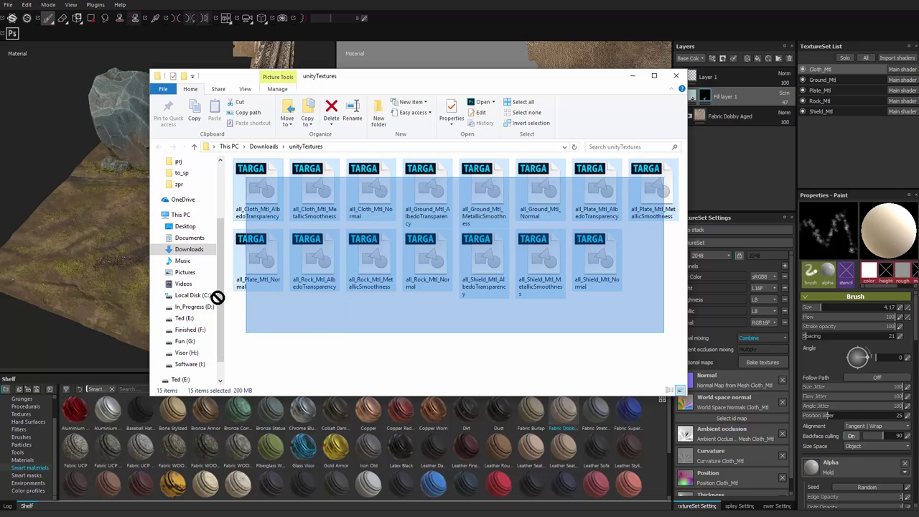
{"action": "left_click", "coordinate": [402, 345]}
Launch Unity 5.5.2f1 to its projects window.
{"action": "key", "text": "super"}
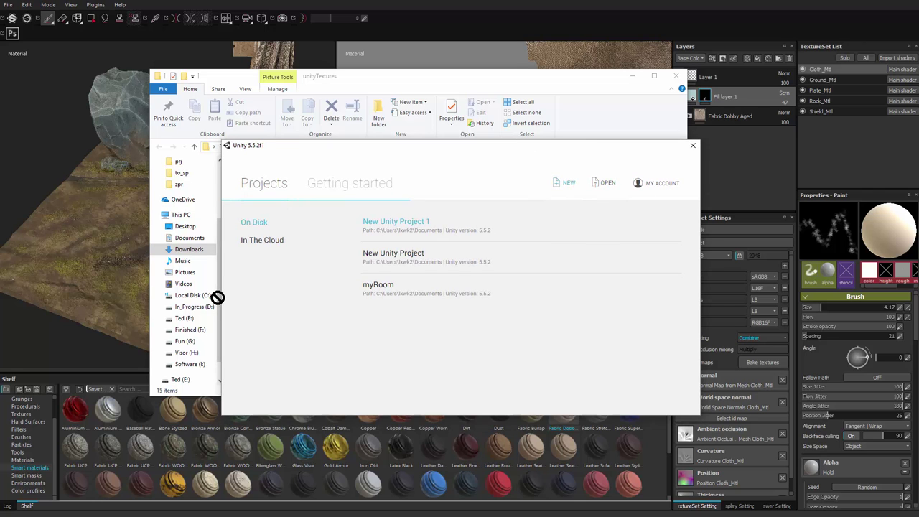
Create a new Unity project with the default name New Unity Project 2.
{"action": "left_click", "coordinate": [565, 183]}
{"action": "left_click", "coordinate": [537, 353]}
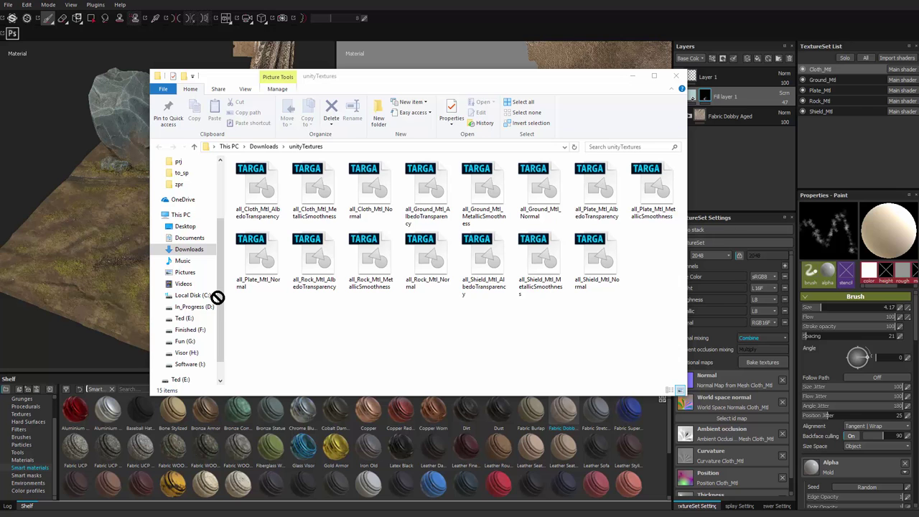
Switch to Chrome and open the UIW3D Community Forums in a new tab.
{"action": "key", "text": "alt+Tab"}
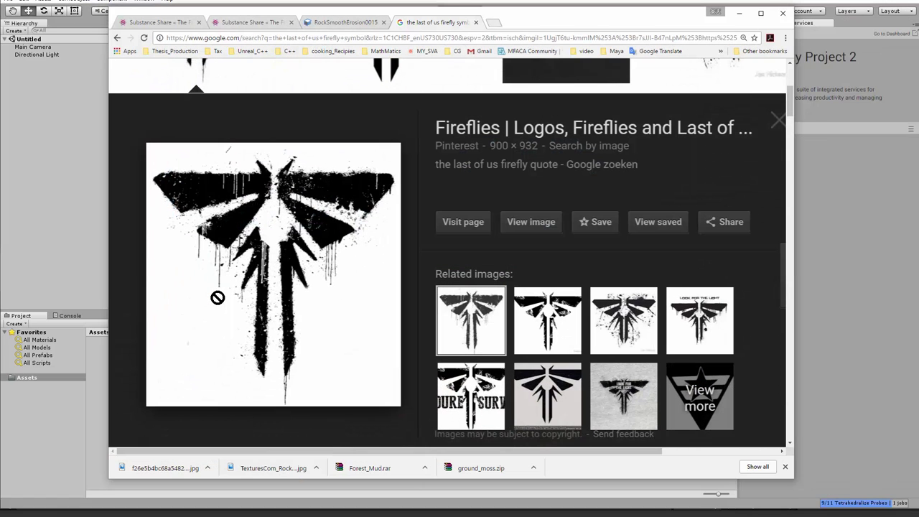
{"action": "key", "text": "ctrl+t"}
{"action": "type", "text": "uiw 3d forums"}
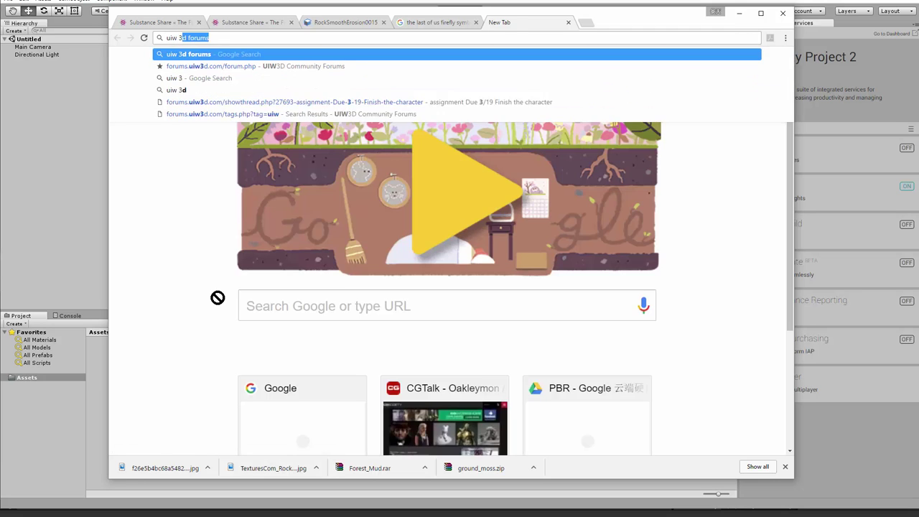
{"action": "key", "text": "Return"}
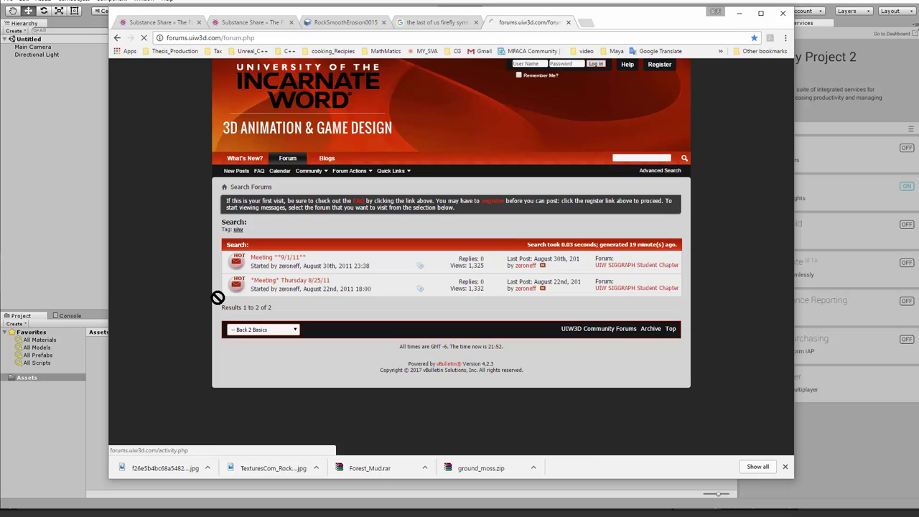
Open the PBR_Asset thread in ANGD 2311 Advanced Set & Level Design (Sec 02) and follow its Google Drive link.
{"action": "scroll", "coordinate": [218, 298], "scroll_direction": "down", "scroll_amount": 11}
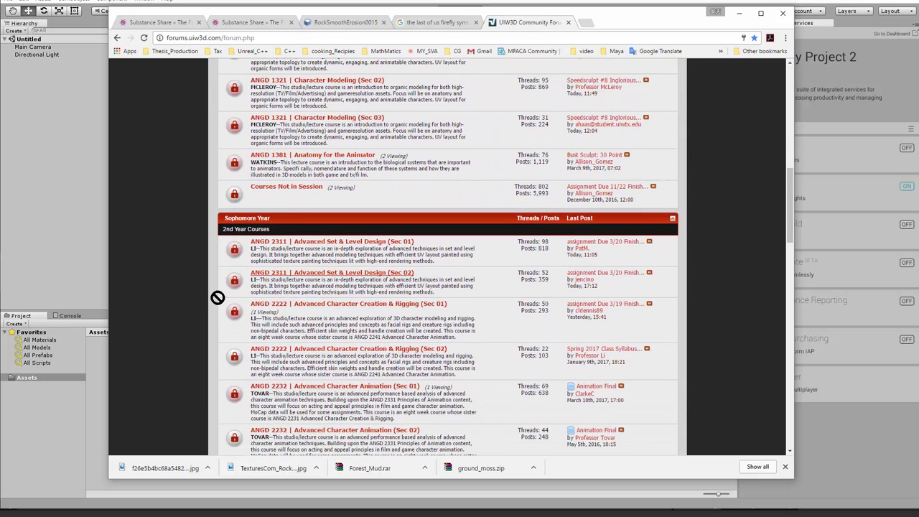
{"action": "left_click", "coordinate": [270, 273]}
{"action": "scroll", "coordinate": [270, 273], "scroll_direction": "down", "scroll_amount": 3}
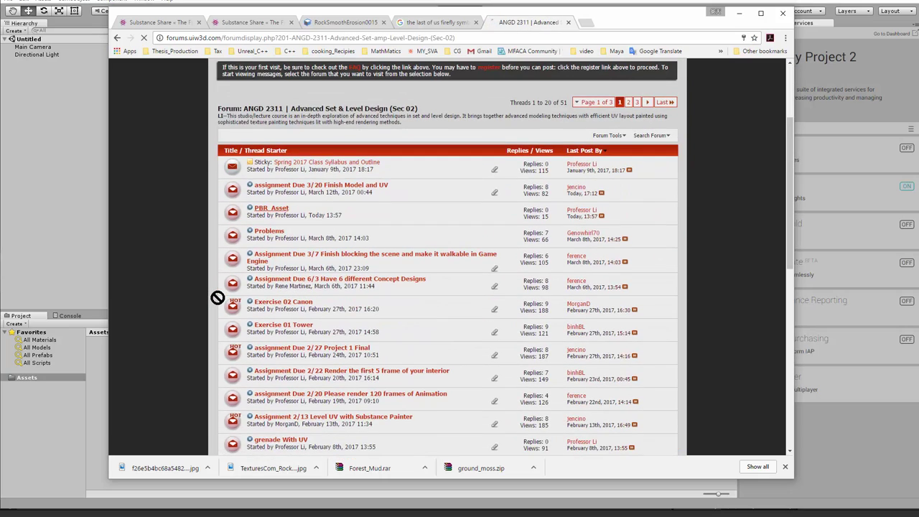
{"action": "scroll", "coordinate": [218, 297], "scroll_direction": "down", "scroll_amount": 1}
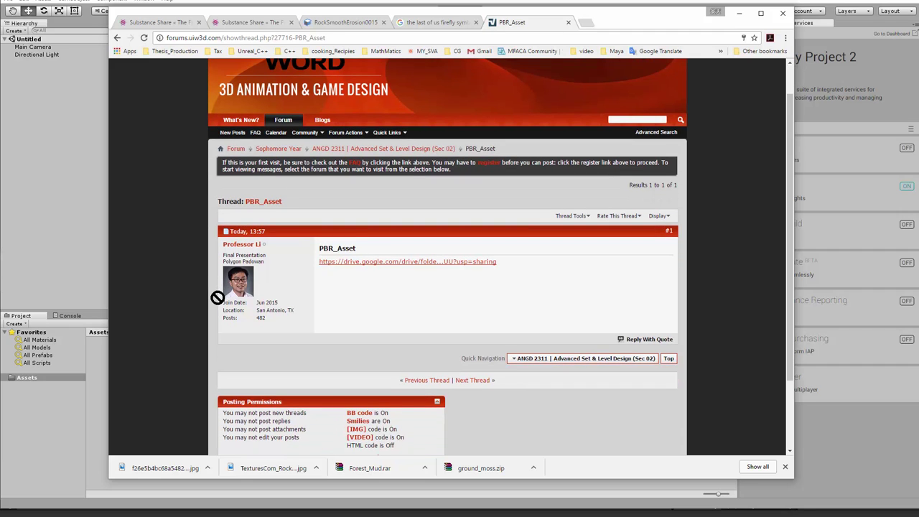
{"action": "left_click", "coordinate": [407, 262]}
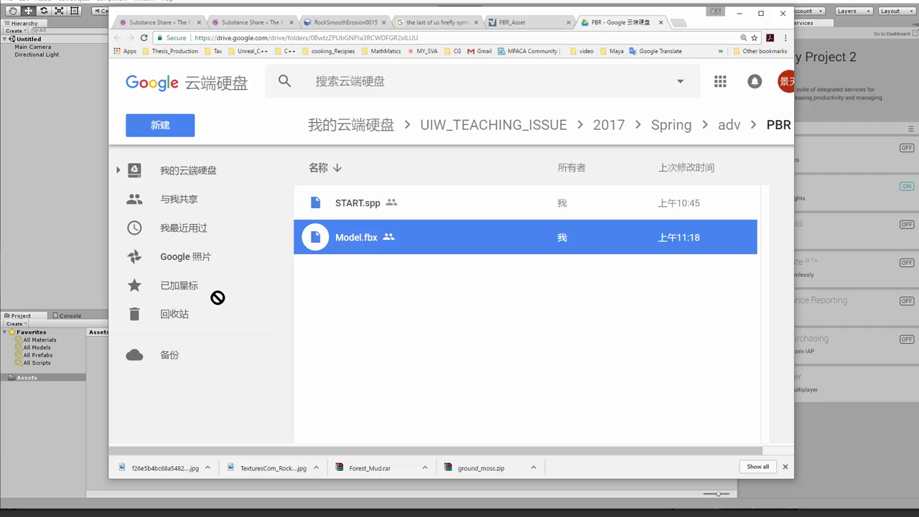
Download Model.fbx from the Drive folder and import it into the Assets of the Unity project.
{"action": "right_click", "coordinate": [365, 238]}
{"action": "left_click", "coordinate": [420, 383]}
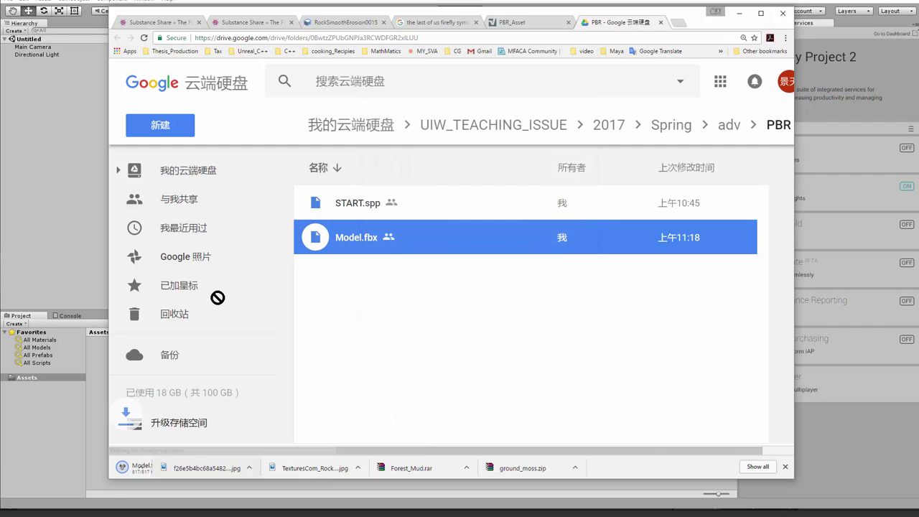
{"action": "left_click", "coordinate": [207, 467]}
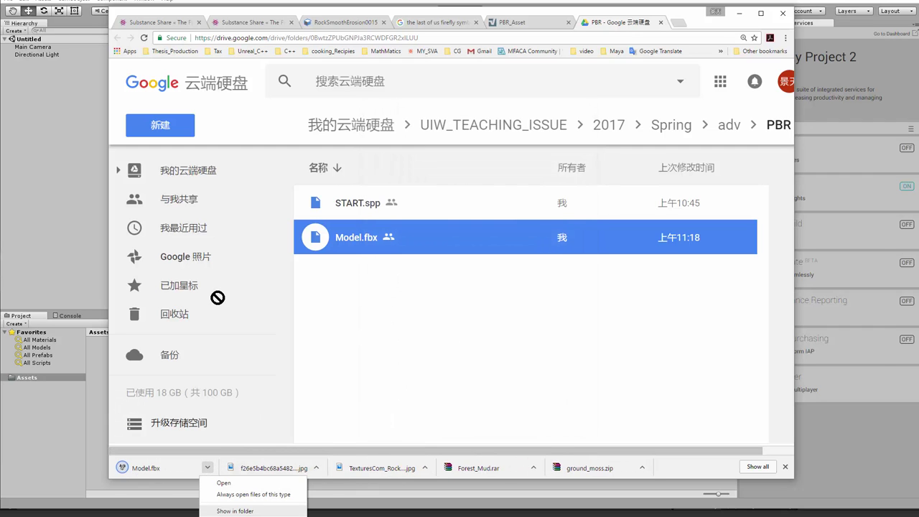
{"action": "left_click", "coordinate": [235, 510]}
{"action": "left_click", "coordinate": [739, 13]}
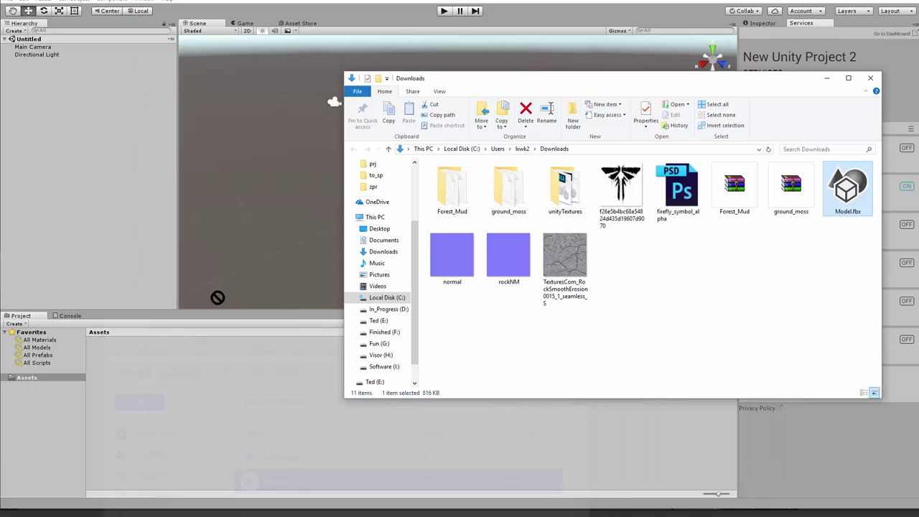
{"action": "mouse_move", "coordinate": [848, 190]}
{"action": "left_mouse_down"}
{"action": "mouse_move", "coordinate": [780, 203]}
{"action": "mouse_move", "coordinate": [222, 406]}
{"action": "left_mouse_up"}
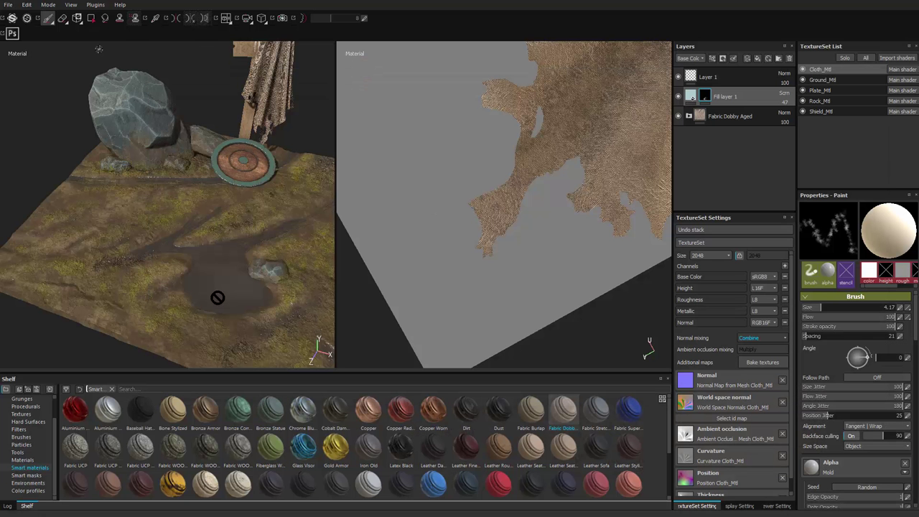
Switch to Substance Painter and review the available config presets for texture export, without exporting anything.
{"action": "left_click", "coordinate": [8, 4]}
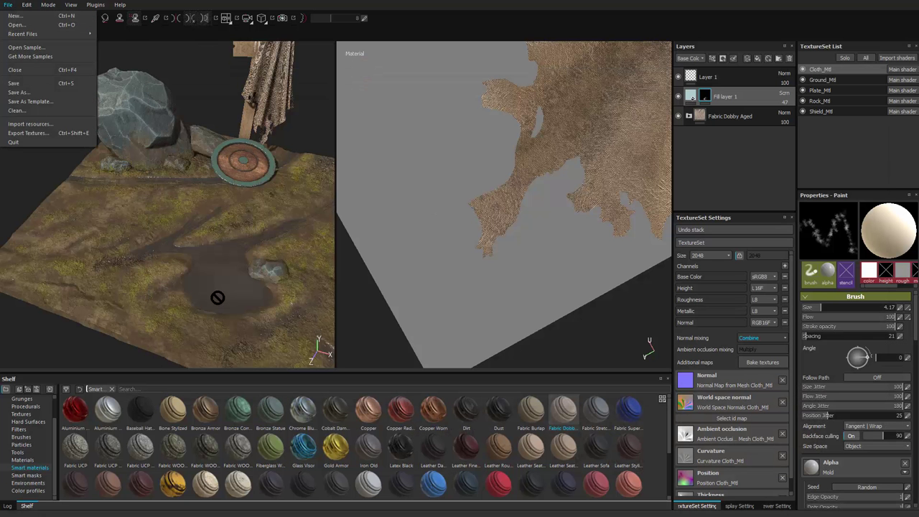
{"action": "left_click", "coordinate": [29, 133]}
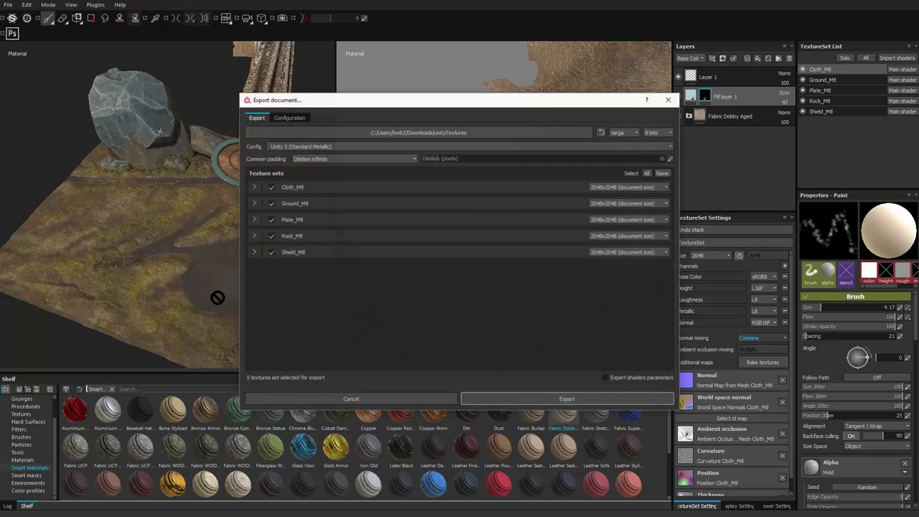
{"action": "left_click_drag", "start_coordinate": [327, 102], "coordinate": [314, 91]}
{"action": "left_click", "coordinate": [323, 136]}
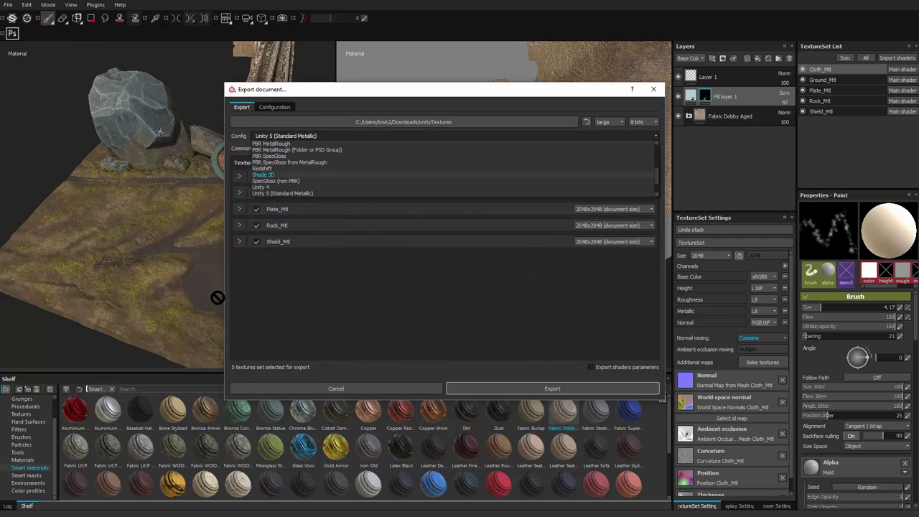
{"action": "scroll", "coordinate": [323, 172], "scroll_direction": "up", "scroll_amount": 7}
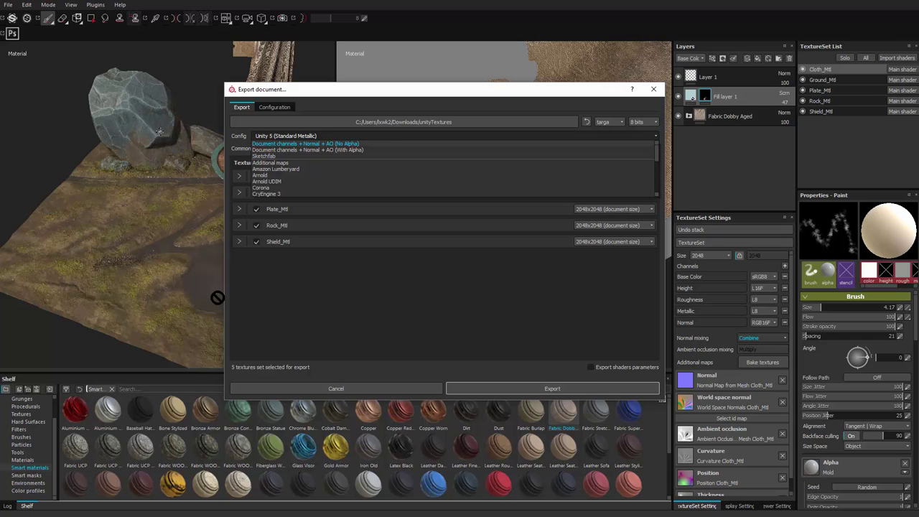
{"action": "left_click", "coordinate": [330, 108]}
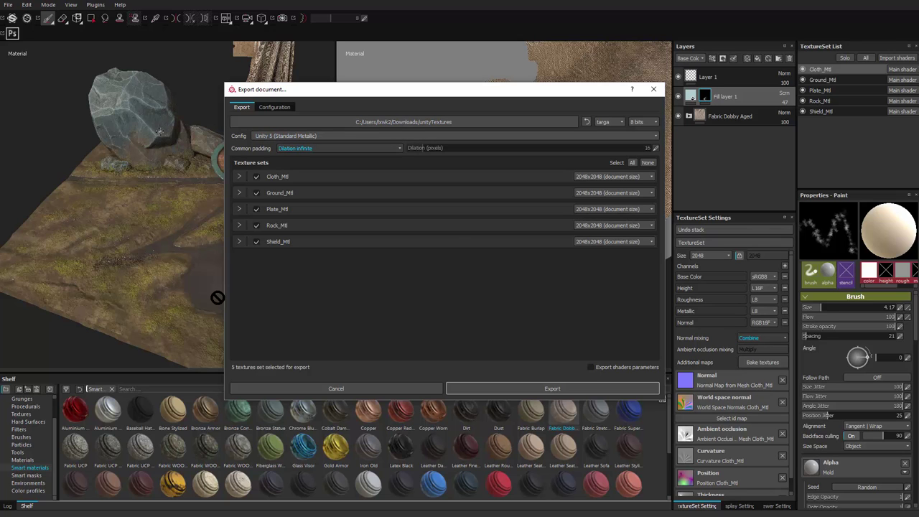
{"action": "left_click_drag", "start_coordinate": [604, 88], "coordinate": [575, 86]}
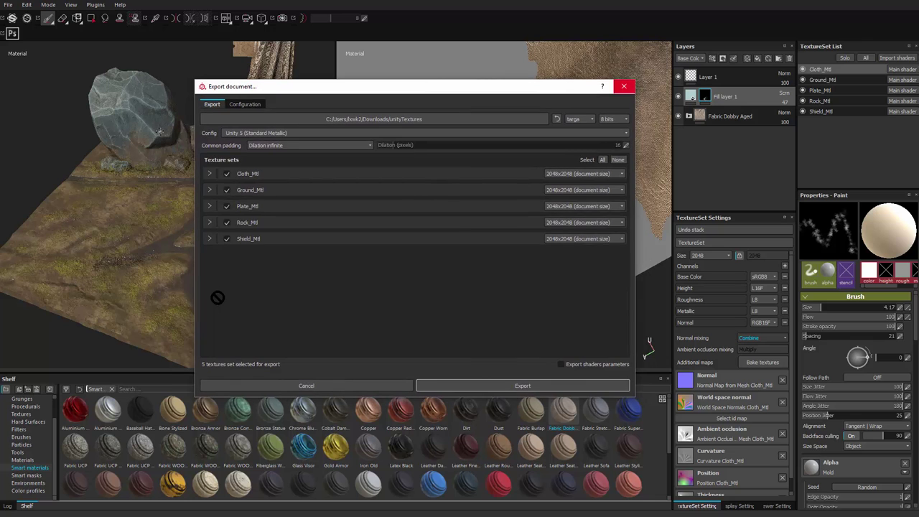
{"action": "left_click", "coordinate": [624, 86]}
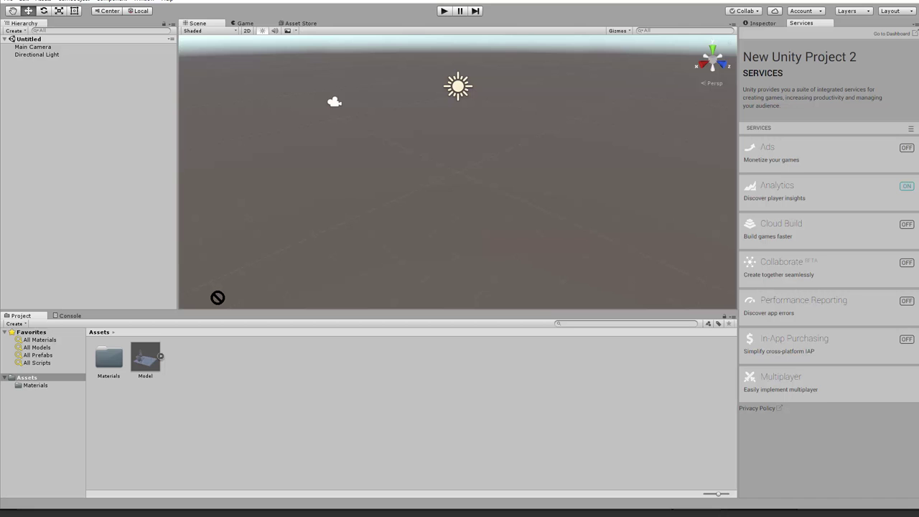
Switch to Unity, place the imported Model in the scene and frame it closely.
{"action": "mouse_move", "coordinate": [145, 357]}
{"action": "left_mouse_down"}
{"action": "mouse_move", "coordinate": [430, 176]}
{"action": "mouse_move", "coordinate": [345, 171]}
{"action": "left_mouse_up"}
{"action": "scroll", "coordinate": [458, 173], "scroll_direction": "up", "scroll_amount": 5}
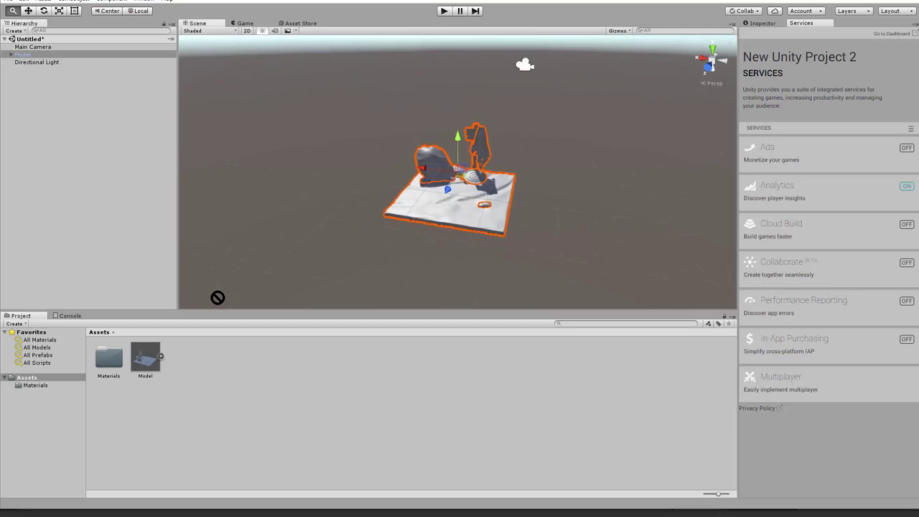
{"action": "scroll", "coordinate": [458, 173], "scroll_direction": "up", "scroll_amount": 4}
{"action": "middle_click_drag", "start_coordinate": [458, 186], "coordinate": [461, 137]}
Examine the Cloth, Ground, Plate, Rock and Shield materials in the Materials folder.
{"action": "double_click", "coordinate": [109, 357]}
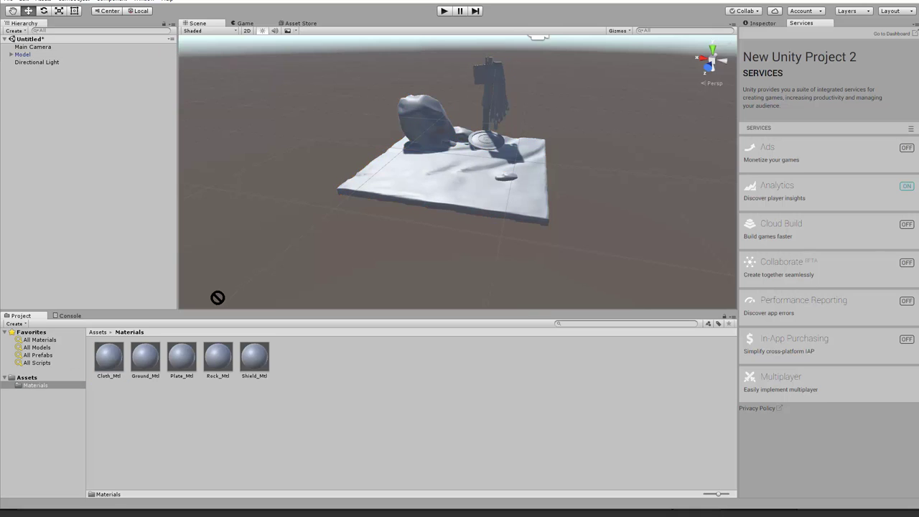
{"action": "left_click", "coordinate": [110, 357]}
{"action": "left_click", "coordinate": [145, 357], "text": "ctrl"}
{"action": "left_click", "coordinate": [182, 357], "text": "ctrl"}
{"action": "left_click", "coordinate": [219, 357], "text": "ctrl"}
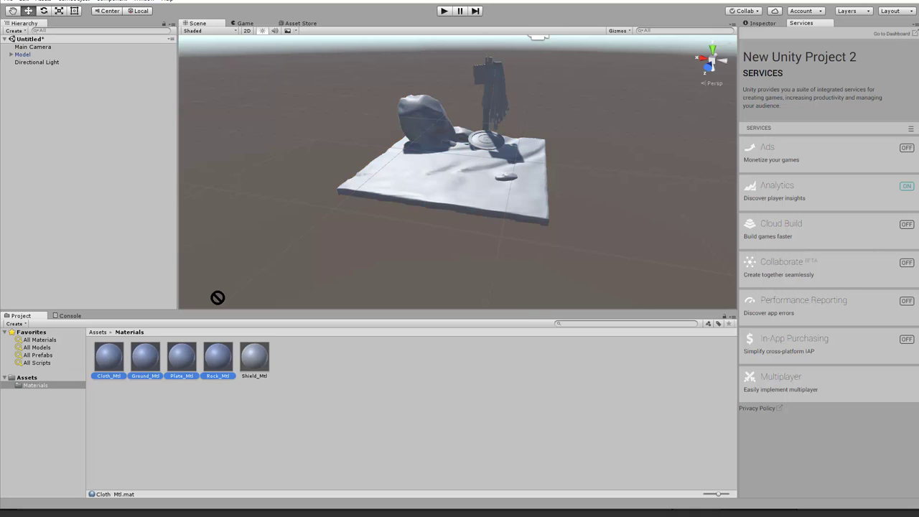
{"action": "left_click", "coordinate": [254, 357], "text": "ctrl"}
{"action": "left_click", "coordinate": [288, 423]}
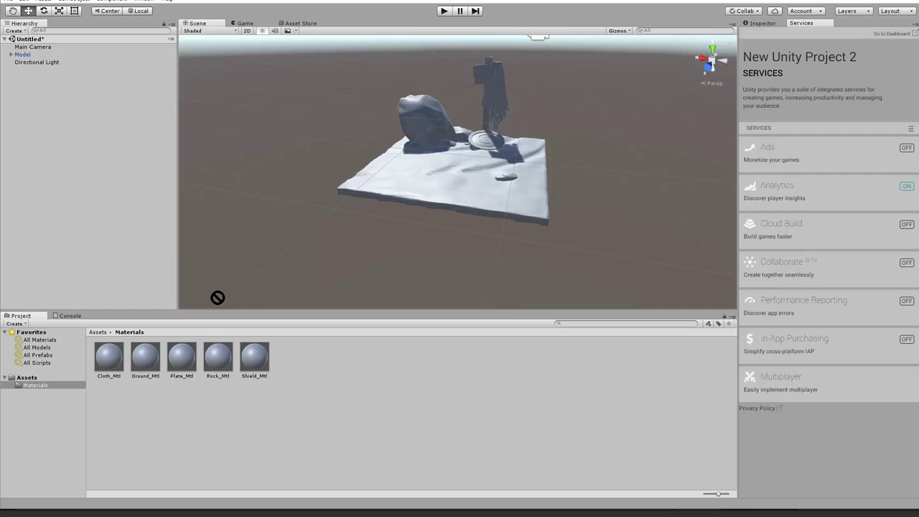
Import the unityTextures folder from Downloads into the project's Materials folder and open it.
{"action": "key", "text": "alt+Tab"}
{"action": "left_click_drag", "start_coordinate": [416, 76], "coordinate": [456, 73]}
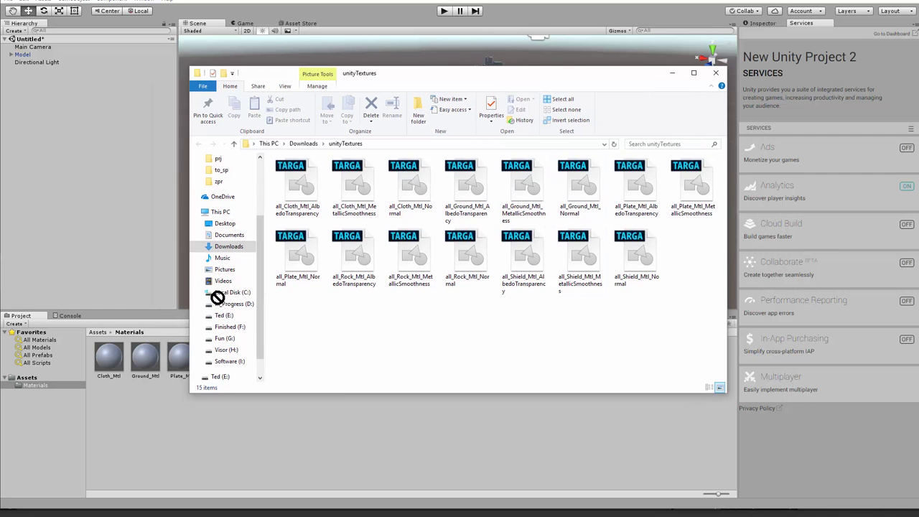
{"action": "left_click", "coordinate": [304, 143]}
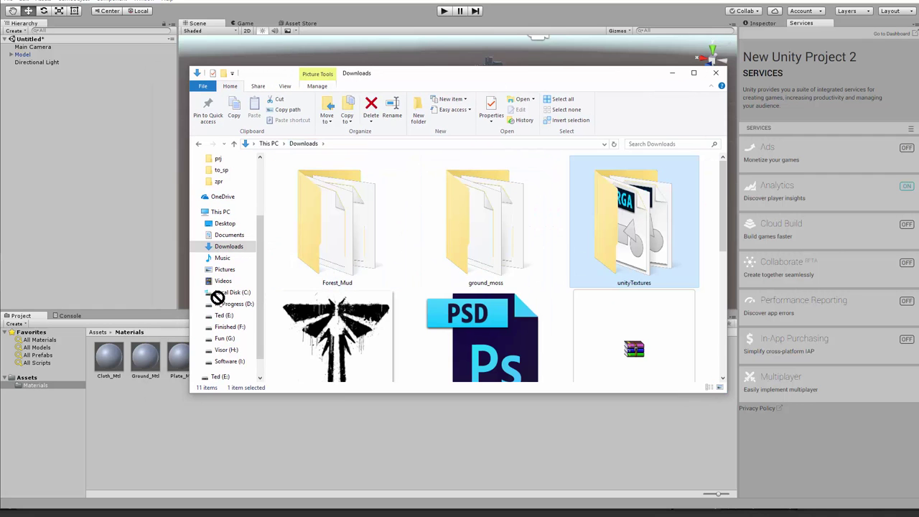
{"action": "left_click_drag", "start_coordinate": [634, 222], "coordinate": [459, 438]}
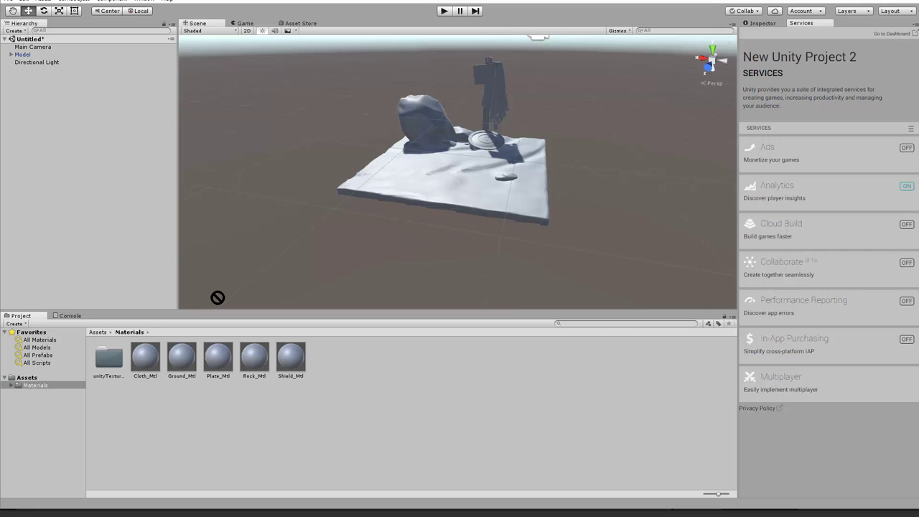
{"action": "double_click", "coordinate": [110, 358]}
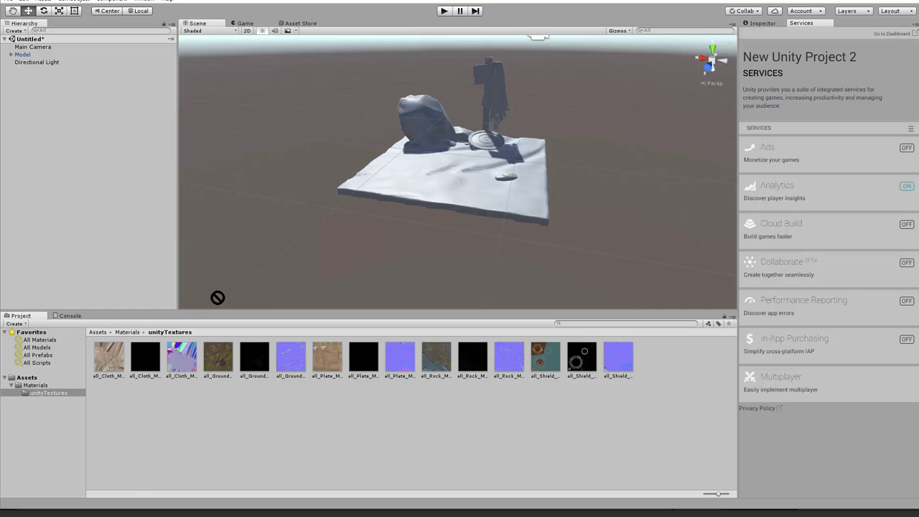
Select the Ground mesh in the Model and assign the ground AlbedoTransparency texture to the Albedo of Ground_Mtl.
{"action": "double_click", "coordinate": [446, 183]}
{"action": "left_click_drag", "start_coordinate": [446, 183], "coordinate": [459, 201], "text": "alt"}
{"action": "scroll", "coordinate": [452, 209], "scroll_direction": "up", "scroll_amount": 3}
{"action": "left_click", "coordinate": [762, 23]}
{"action": "left_click", "coordinate": [32, 69]}
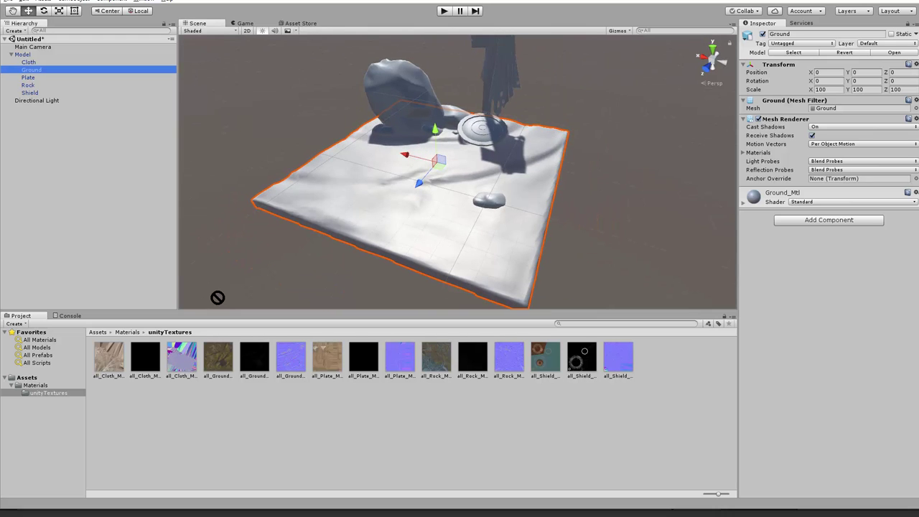
{"action": "left_click", "coordinate": [743, 202]}
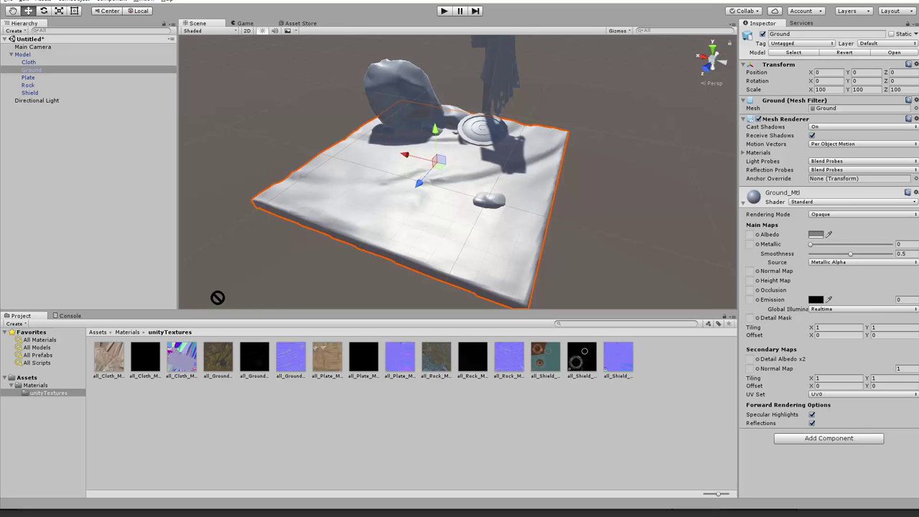
{"action": "left_click_drag", "start_coordinate": [218, 357], "coordinate": [749, 234]}
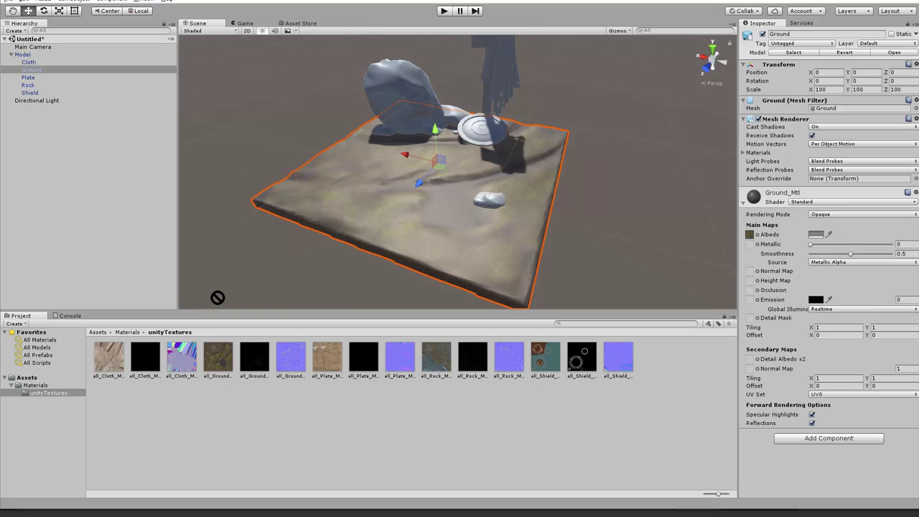
Assign the ground MetallicSmoothness texture to the Metallic map of Ground_Mtl and inspect the puddle's reflections.
{"action": "scroll", "coordinate": [460, 186], "scroll_direction": "up", "scroll_amount": 5}
{"action": "mouse_move", "coordinate": [459, 180]}
{"action": "left_mouse_down", "text": "alt"}
{"action": "mouse_move", "coordinate": [465, 214]}
{"action": "mouse_move", "coordinate": [460, 180]}
{"action": "left_mouse_up", "text": "alt"}
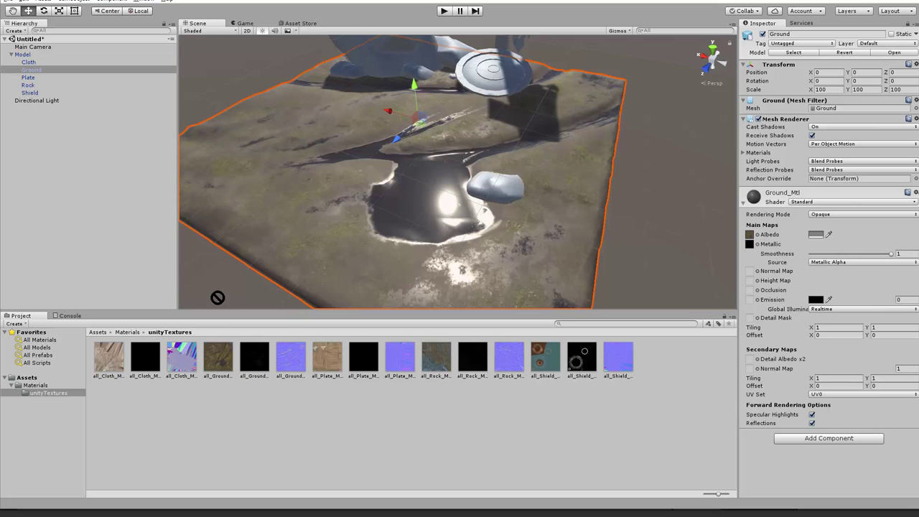
{"action": "right_click_drag", "start_coordinate": [218, 297], "coordinate": [218, 297]}
{"action": "left_click_drag", "start_coordinate": [217, 297], "coordinate": [217, 298], "text": "alt"}
{"action": "scroll", "coordinate": [218, 298], "scroll_direction": "up", "scroll_amount": 4}
{"action": "scroll", "coordinate": [217, 297], "scroll_direction": "down", "scroll_amount": 3}
{"action": "right_click_drag", "start_coordinate": [217, 297], "coordinate": [218, 298]}
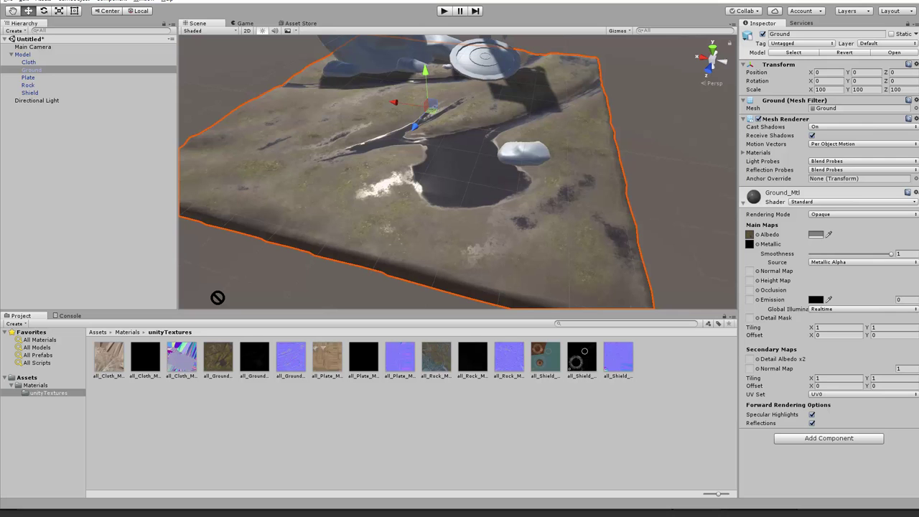
Assign the ground Normal texture to the Normal Map of Ground_Mtl and mark it as a normal map.
{"action": "left_click_drag", "start_coordinate": [291, 357], "coordinate": [749, 271]}
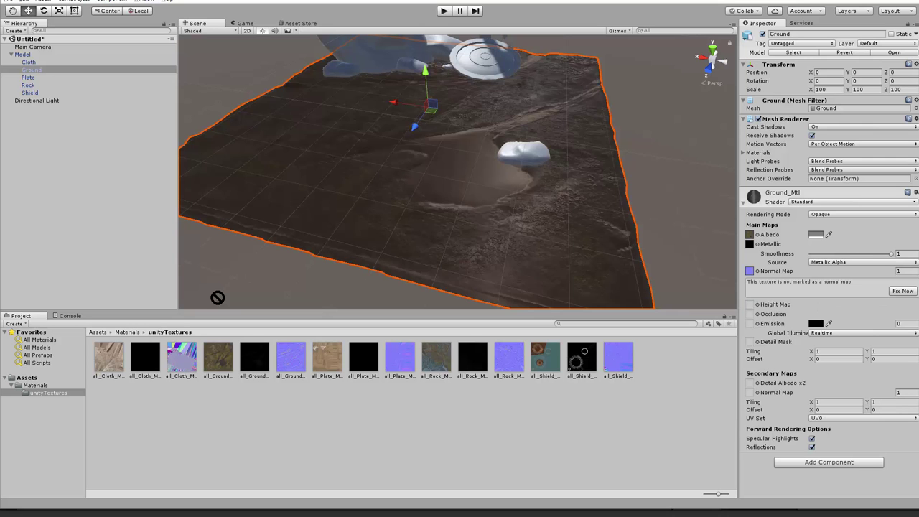
{"action": "left_click_drag", "start_coordinate": [218, 297], "coordinate": [217, 297], "text": "alt"}
{"action": "right_click_drag", "start_coordinate": [217, 297], "coordinate": [218, 297]}
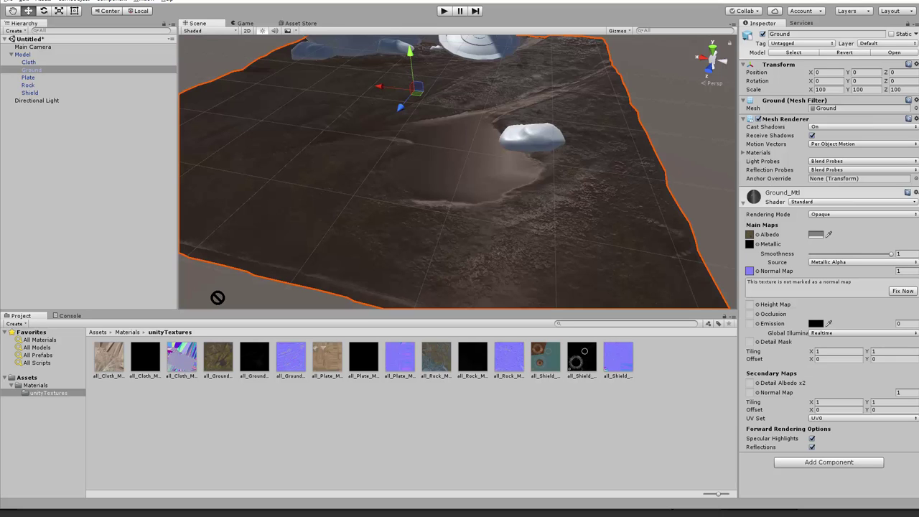
{"action": "left_click", "coordinate": [903, 290]}
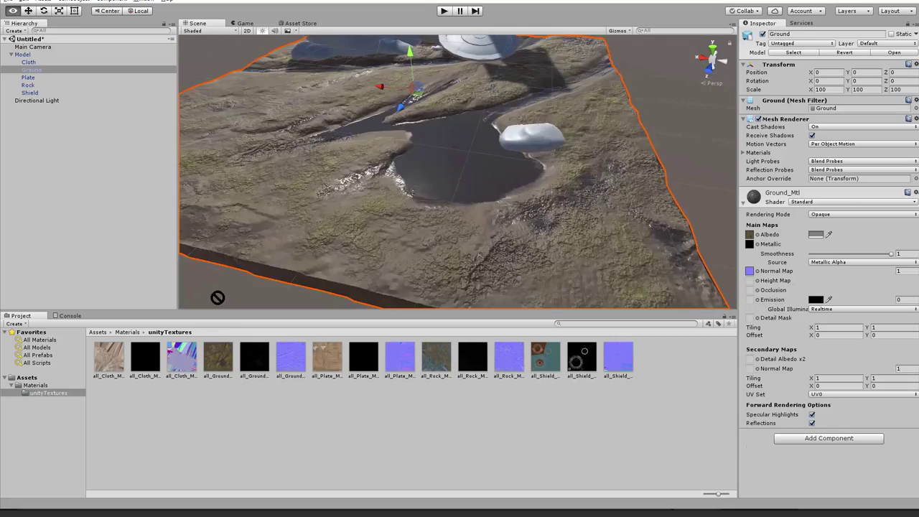
Examine the textured ground from several angles, checking how the puddle and wet areas reflect light.
{"action": "left_click_drag", "start_coordinate": [218, 297], "coordinate": [218, 297], "text": "alt"}
{"action": "right_click_drag", "start_coordinate": [218, 298], "coordinate": [218, 297], "text": "alt"}
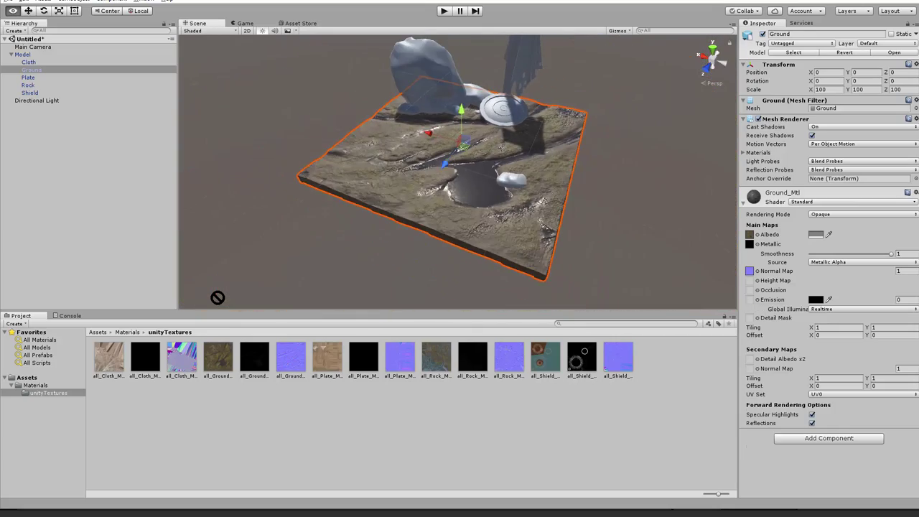
{"action": "left_click", "coordinate": [218, 297]}
{"action": "left_click_drag", "start_coordinate": [217, 298], "coordinate": [218, 297], "text": "alt"}
{"action": "right_click_drag", "start_coordinate": [218, 297], "coordinate": [218, 297], "text": "alt"}
{"action": "left_click_drag", "start_coordinate": [217, 298], "coordinate": [217, 297], "text": "alt"}
{"action": "right_click_drag", "start_coordinate": [218, 297], "coordinate": [218, 297], "text": "alt"}
{"action": "left_click_drag", "start_coordinate": [217, 297], "coordinate": [217, 298], "text": "alt"}
{"action": "right_click_drag", "start_coordinate": [218, 297], "coordinate": [218, 297]}
{"action": "left_click_drag", "start_coordinate": [217, 297], "coordinate": [218, 297], "text": "alt"}
{"action": "right_click_drag", "start_coordinate": [218, 297], "coordinate": [217, 298], "text": "alt"}
{"action": "left_click_drag", "start_coordinate": [218, 297], "coordinate": [218, 297], "text": "alt"}
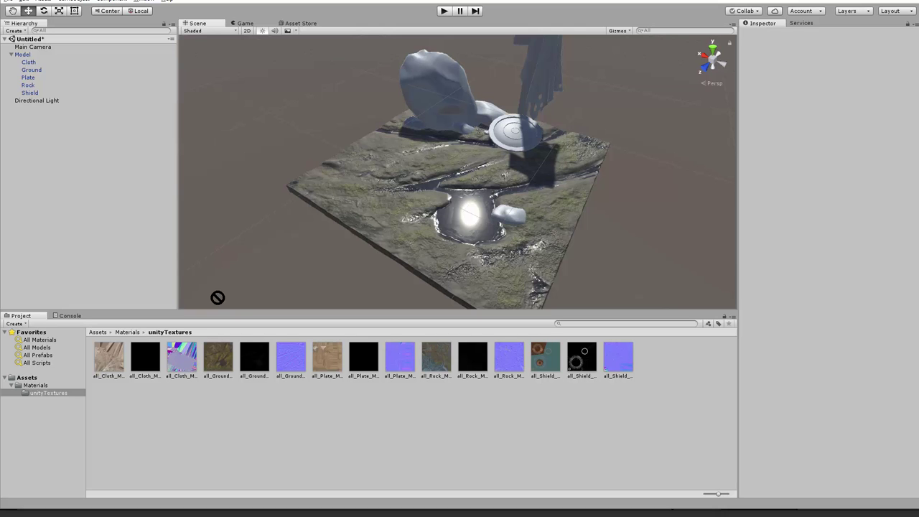
{"action": "scroll", "coordinate": [217, 297], "scroll_direction": "down", "scroll_amount": 2, "text": "alt"}
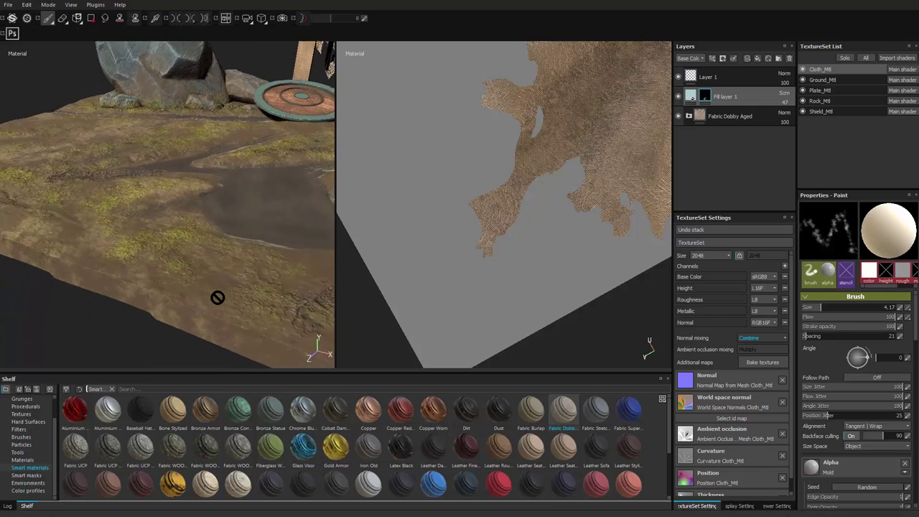
Switch to Substance Painter, browse the config presets in the texture export settings, and close them without exporting.
{"action": "mouse_move", "coordinate": [218, 297]}
{"action": "left_mouse_down", "text": "alt"}
{"action": "mouse_move", "coordinate": [216, 316]}
{"action": "mouse_move", "coordinate": [190, 323]}
{"action": "left_mouse_up", "text": "alt"}
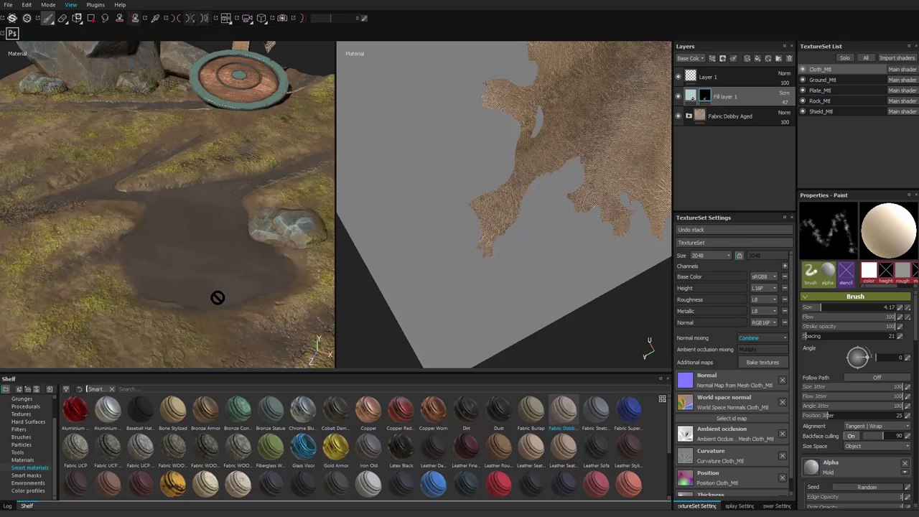
{"action": "left_click", "coordinate": [8, 5]}
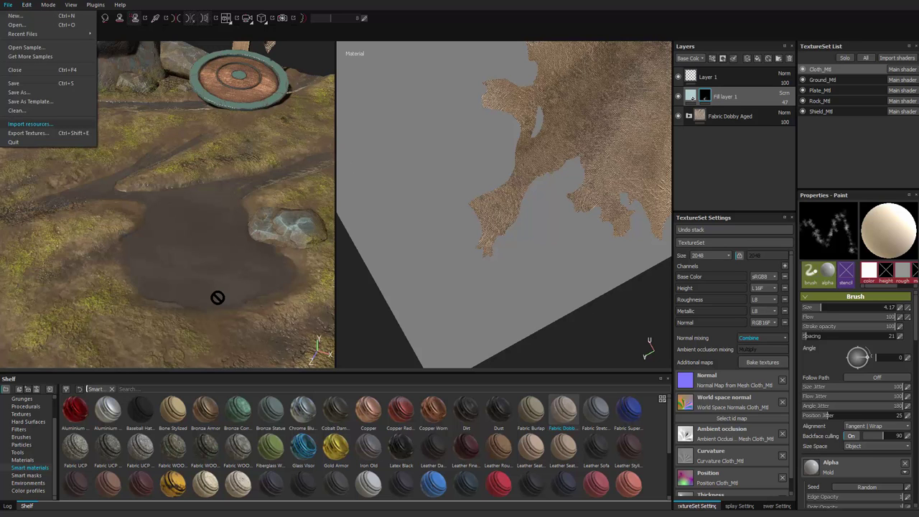
{"action": "left_click", "coordinate": [32, 134]}
{"action": "left_click_drag", "start_coordinate": [381, 100], "coordinate": [347, 76]}
{"action": "left_click", "coordinate": [323, 123]}
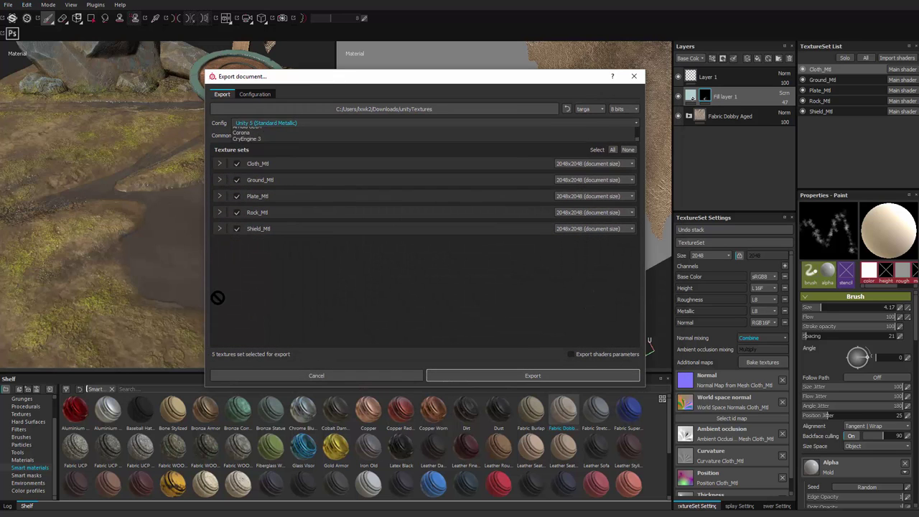
{"action": "key", "text": "Up"}
{"action": "key", "text": "Up"}
{"action": "key", "text": "Up"}
{"action": "key", "text": "Up"}
{"action": "key", "text": "Up"}
{"action": "key", "text": "Up"}
{"action": "key", "text": "Up"}
{"action": "key", "text": "Up"}
{"action": "key", "text": "Up"}
{"action": "key", "text": "Up"}
{"action": "key", "text": "Up"}
{"action": "key", "text": "Up"}
{"action": "key", "text": "Up"}
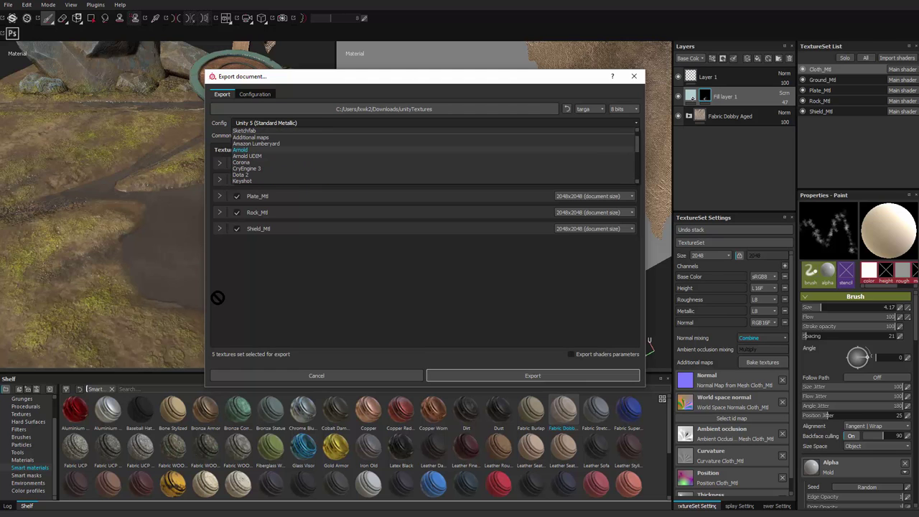
{"action": "left_click", "coordinate": [634, 76]}
{"action": "left_click", "coordinate": [634, 76]}
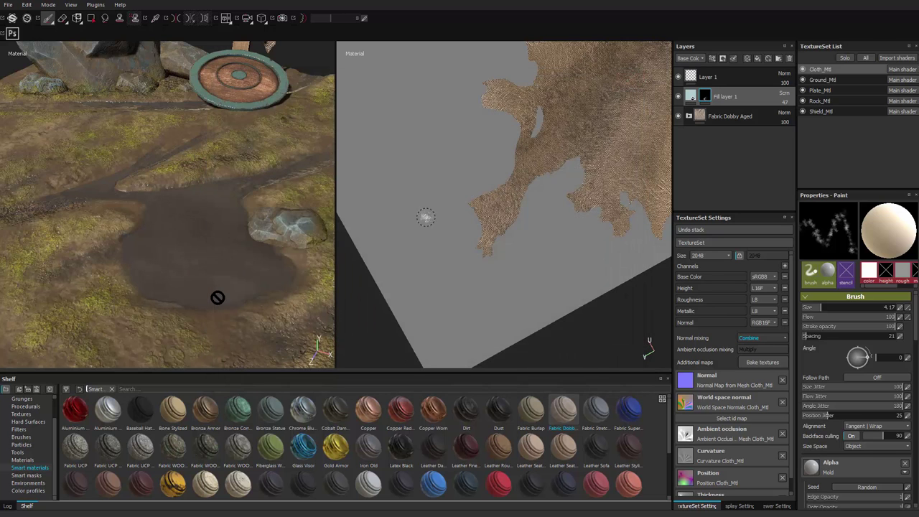
Inspect the whole textured scene in the Substance Painter 3D view.
{"action": "mouse_move", "coordinate": [217, 245]}
{"action": "left_mouse_down", "text": "alt"}
{"action": "mouse_move", "coordinate": [248, 245]}
{"action": "mouse_move", "coordinate": [239, 221]}
{"action": "mouse_move", "coordinate": [218, 218]}
{"action": "left_mouse_up", "text": "alt"}
{"action": "right_click_drag", "start_coordinate": [218, 297], "coordinate": [153, 297], "text": "alt"}
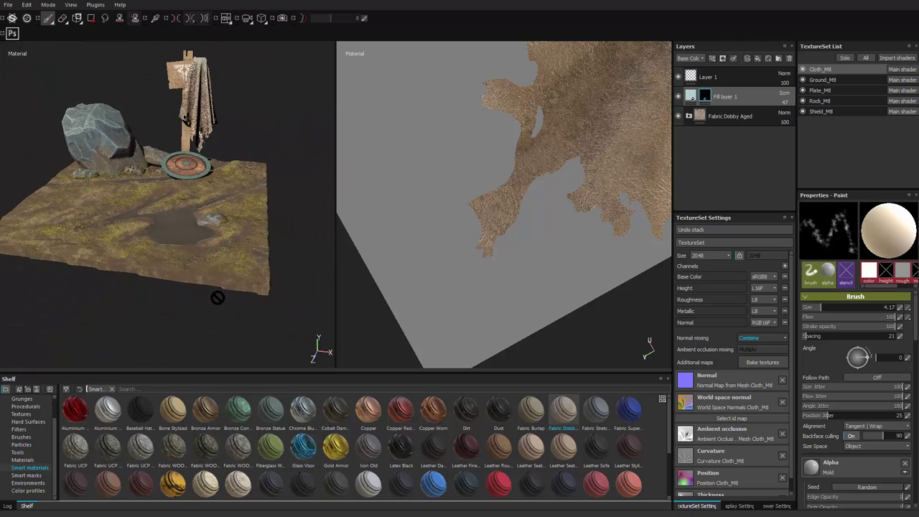
{"action": "middle_click_drag", "start_coordinate": [152, 297], "coordinate": [189, 299], "text": "alt"}
{"action": "left_click_drag", "start_coordinate": [218, 298], "coordinate": [209, 288], "text": "alt"}
{"action": "right_click_drag", "start_coordinate": [218, 298], "coordinate": [235, 298], "text": "alt"}
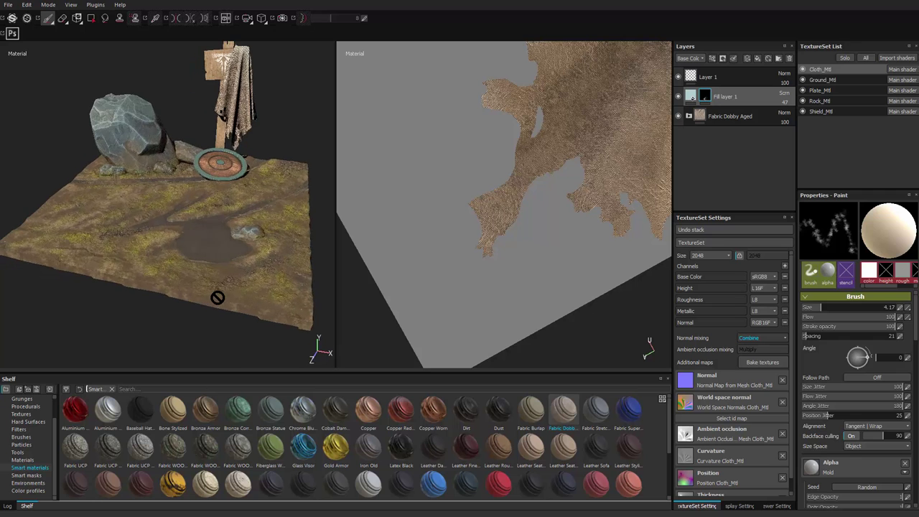
{"action": "mouse_move", "coordinate": [218, 297]}
{"action": "left_mouse_down", "text": "alt"}
{"action": "mouse_move", "coordinate": [211, 312]}
{"action": "mouse_move", "coordinate": [212, 293]}
{"action": "left_mouse_up", "text": "alt"}
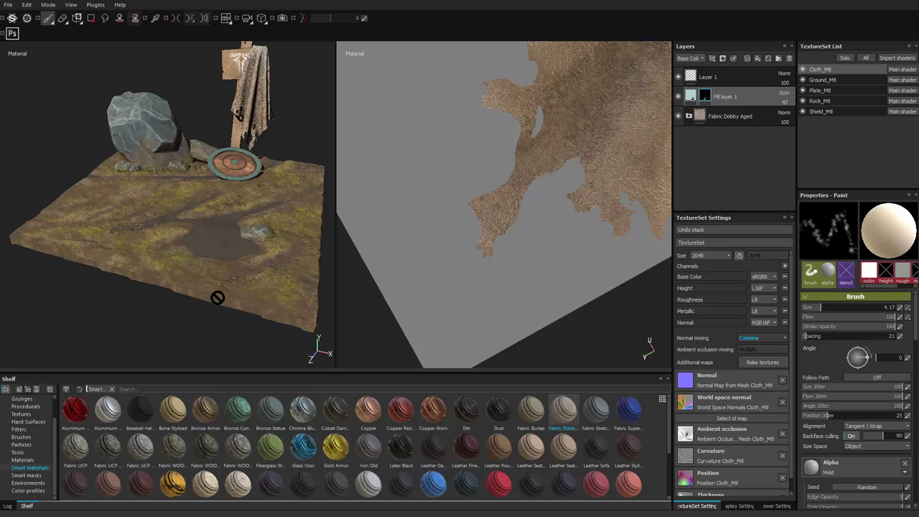
{"action": "scroll", "coordinate": [856, 403], "scroll_direction": "down", "scroll_amount": 4}
{"action": "scroll", "coordinate": [856, 402], "scroll_direction": "up", "scroll_amount": 4}
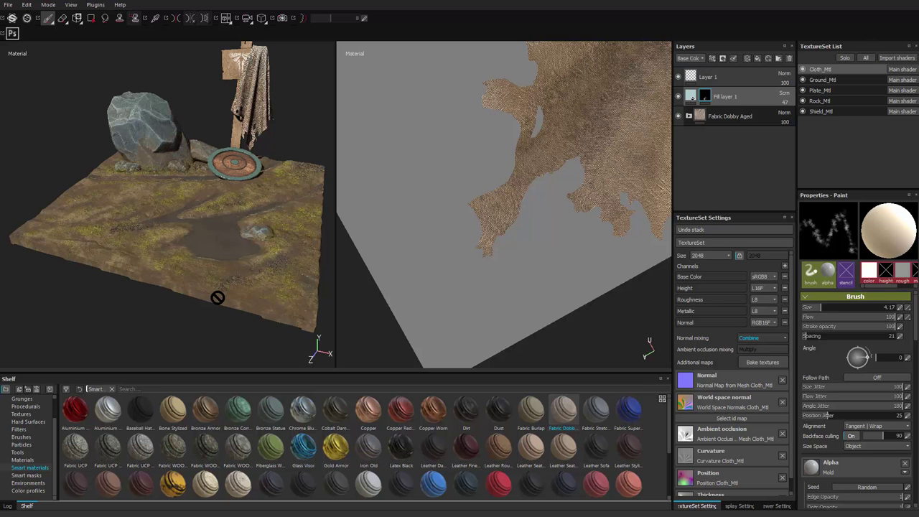
Add a fill layer above Fill layer 1 in the Cloth_Mtl texture set and remove it again.
{"action": "left_click", "coordinate": [758, 59]}
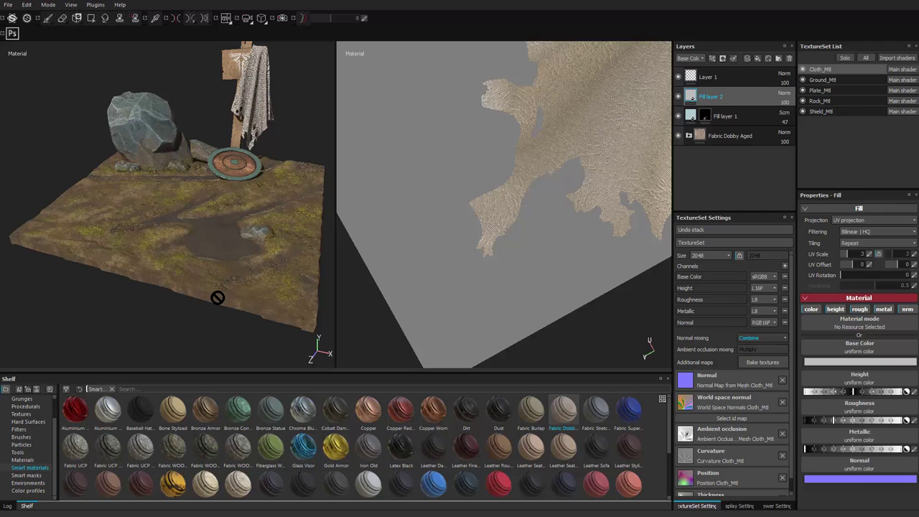
{"action": "right_click", "coordinate": [723, 97]}
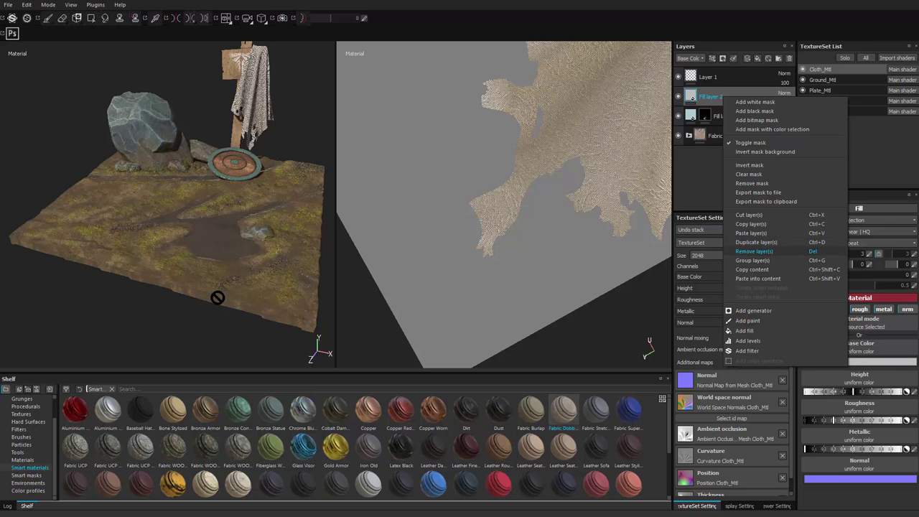
{"action": "left_click", "coordinate": [754, 251]}
Compare the ground and puddle in Substance Painter with the textured Ground mesh in Unity.
{"action": "mouse_move", "coordinate": [218, 297]}
{"action": "left_mouse_down", "text": "alt"}
{"action": "mouse_move", "coordinate": [227, 282]}
{"action": "mouse_move", "coordinate": [219, 280]}
{"action": "mouse_move", "coordinate": [218, 298]}
{"action": "left_mouse_up", "text": "alt"}
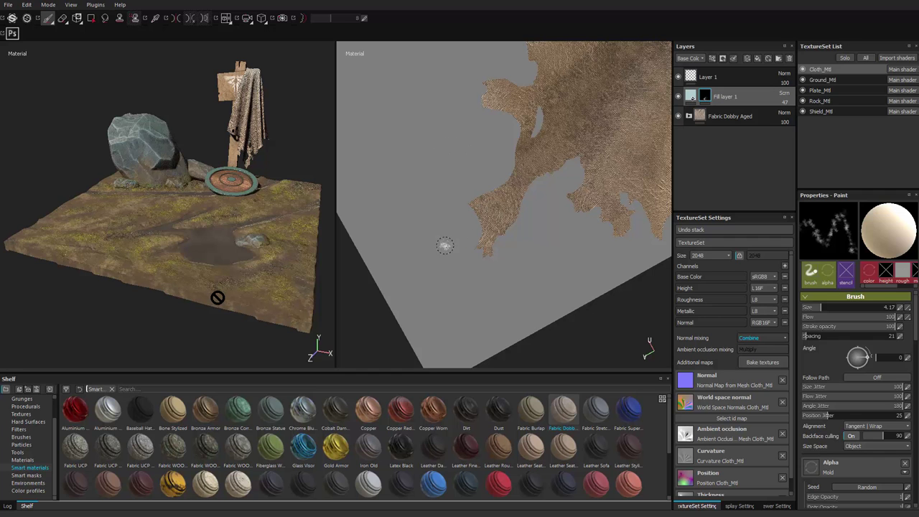
{"action": "left_click_drag", "start_coordinate": [217, 297], "coordinate": [218, 297], "text": "alt"}
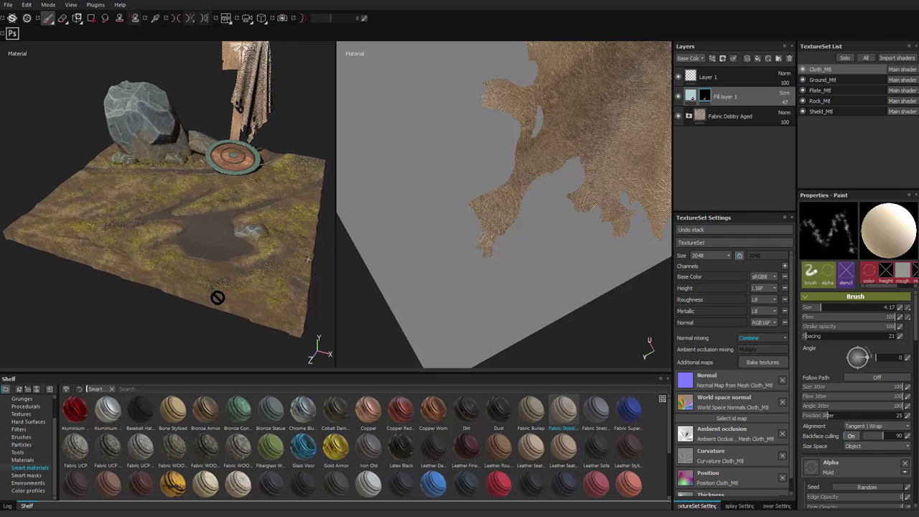
{"action": "left_click_drag", "start_coordinate": [218, 297], "coordinate": [218, 297], "text": "alt"}
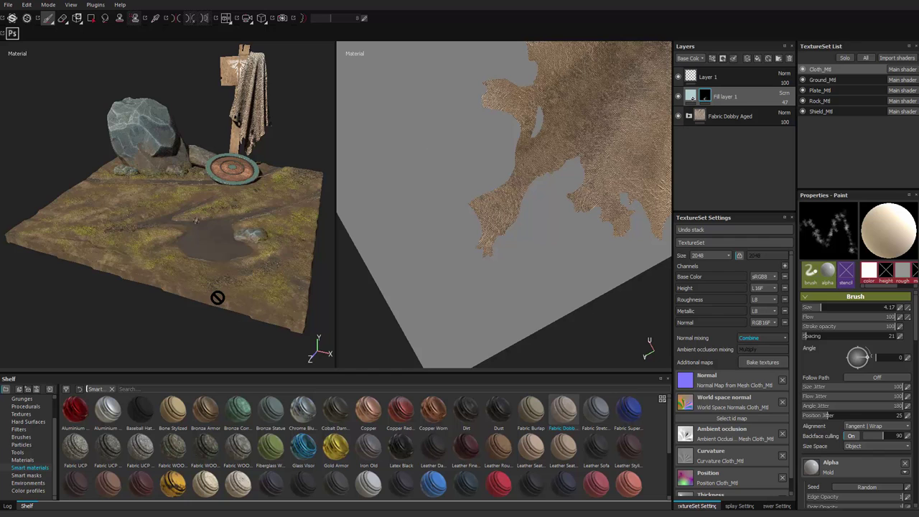
{"action": "middle_click_drag", "start_coordinate": [217, 298], "coordinate": [217, 298], "text": "alt"}
{"action": "right_click_drag", "start_coordinate": [217, 298], "coordinate": [218, 297], "text": "alt"}
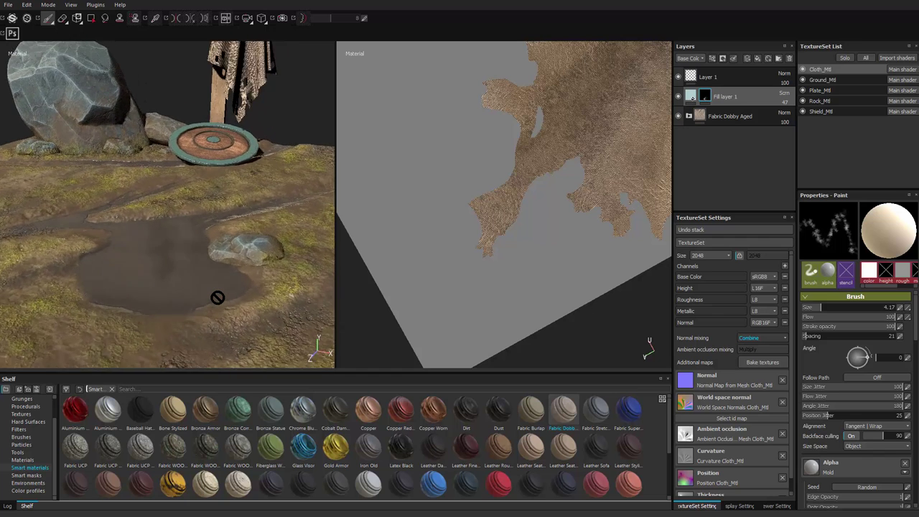
{"action": "left_click_drag", "start_coordinate": [218, 297], "coordinate": [218, 297], "text": "alt"}
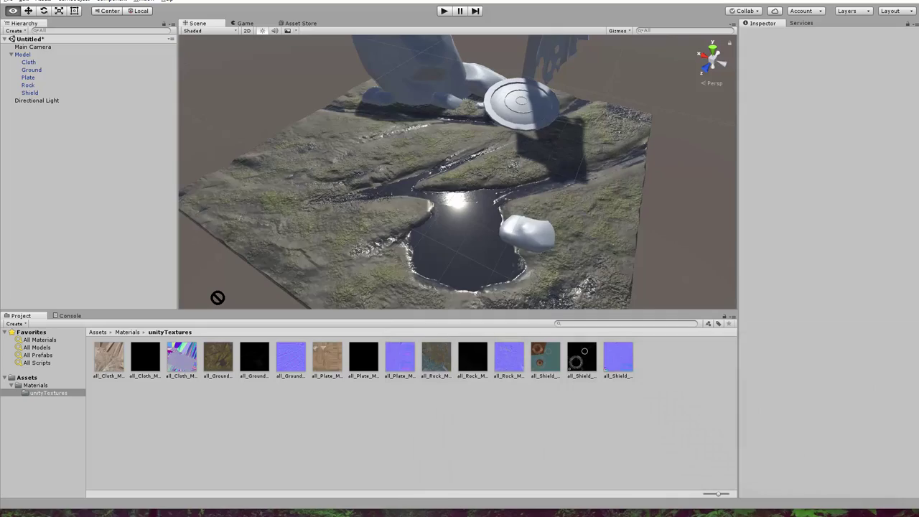
{"action": "left_click_drag", "start_coordinate": [217, 297], "coordinate": [218, 298], "text": "alt"}
{"action": "scroll", "coordinate": [217, 297], "scroll_direction": "down", "scroll_amount": 5}
{"action": "scroll", "coordinate": [217, 297], "scroll_direction": "up", "scroll_amount": 3}
{"action": "middle_click_drag", "start_coordinate": [218, 297], "coordinate": [217, 298]}
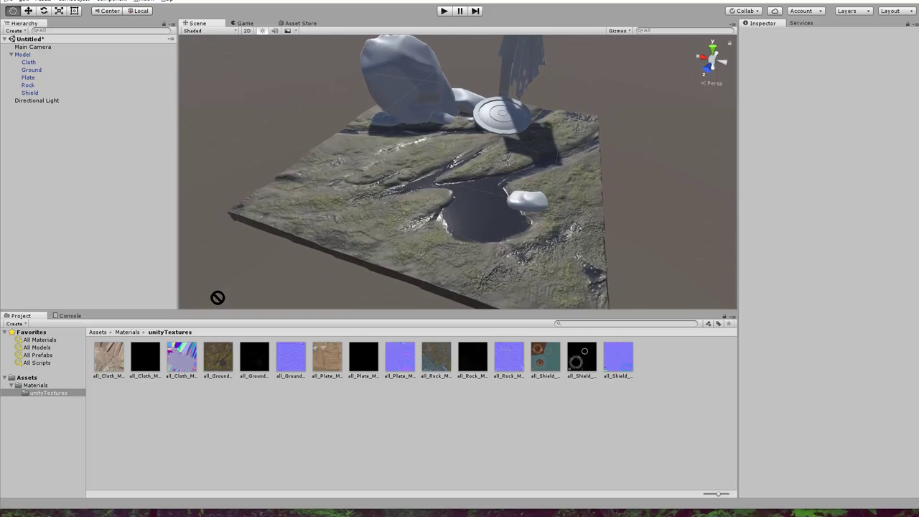
{"action": "left_click_drag", "start_coordinate": [218, 297], "coordinate": [217, 297], "text": "alt"}
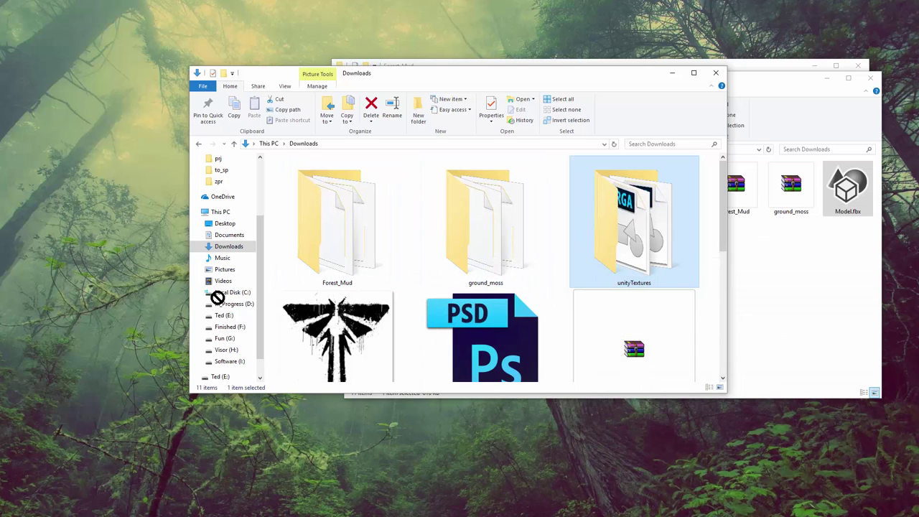
Move the Downloads window aside and open the Epic Games Launcher.
{"action": "left_click_drag", "start_coordinate": [645, 71], "coordinate": [668, 64]}
{"action": "key", "text": "super"}
{"action": "type", "text": "5"}
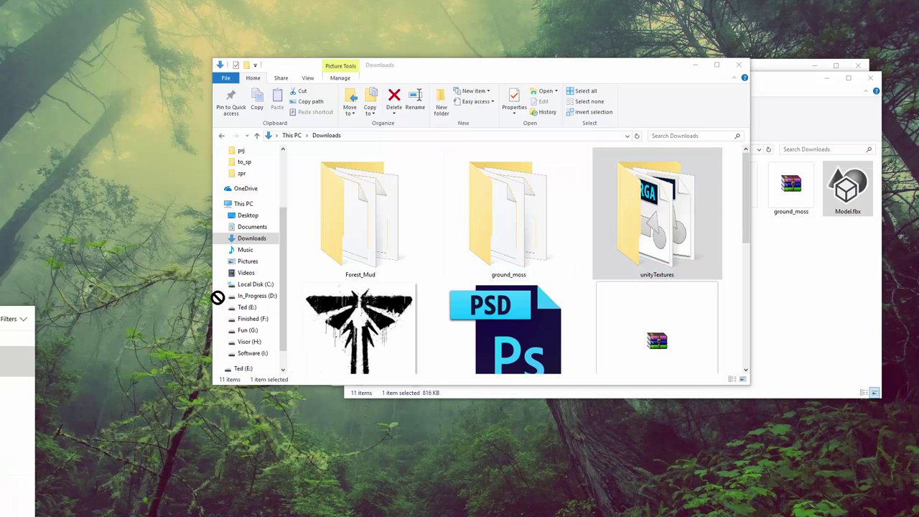
{"action": "key", "text": "BackSpace"}
{"action": "type", "text": "%"}
{"action": "key", "text": "BackSpace"}
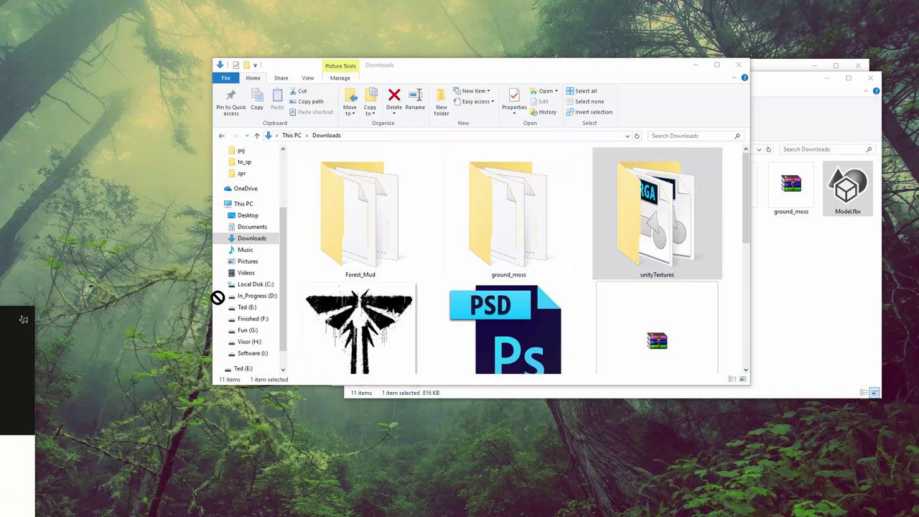
{"action": "key", "text": "super"}
{"action": "key", "text": "super"}
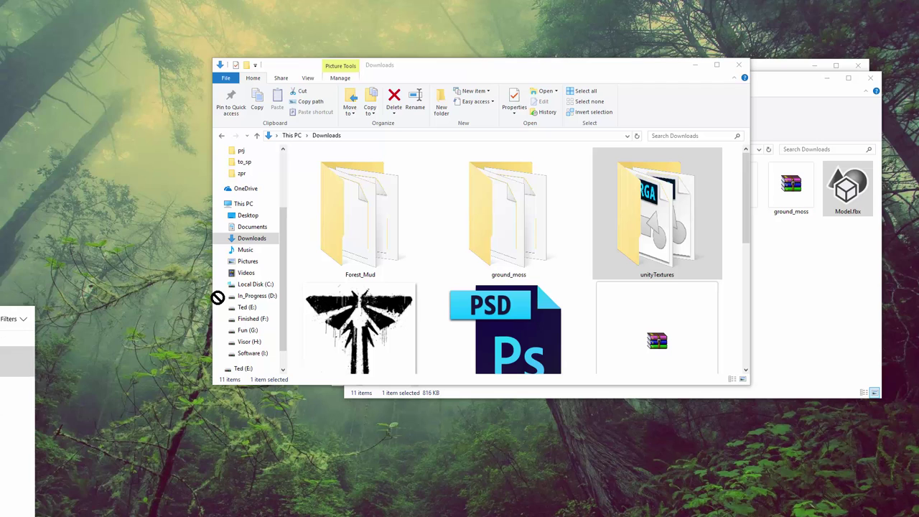
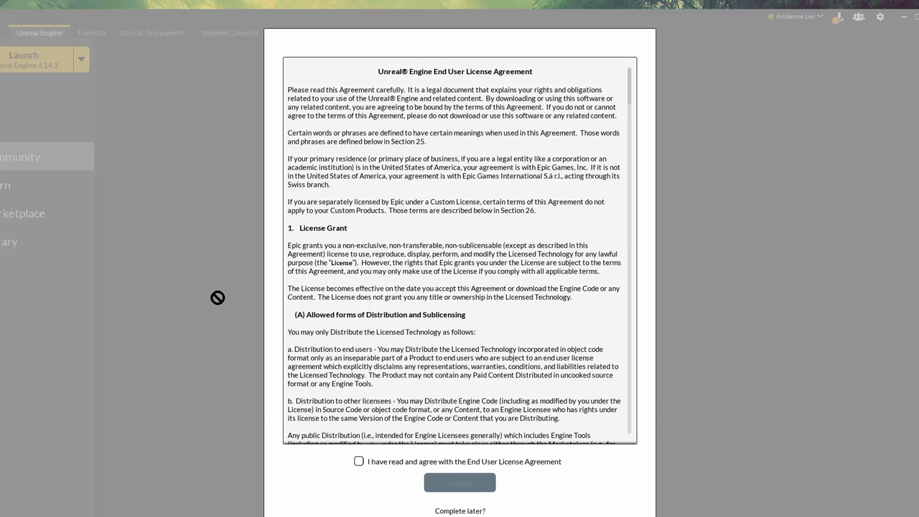
Accept the Unreal Engine End User License Agreement and launch Unreal Engine 4.14.3.
{"action": "left_click", "coordinate": [359, 462]}
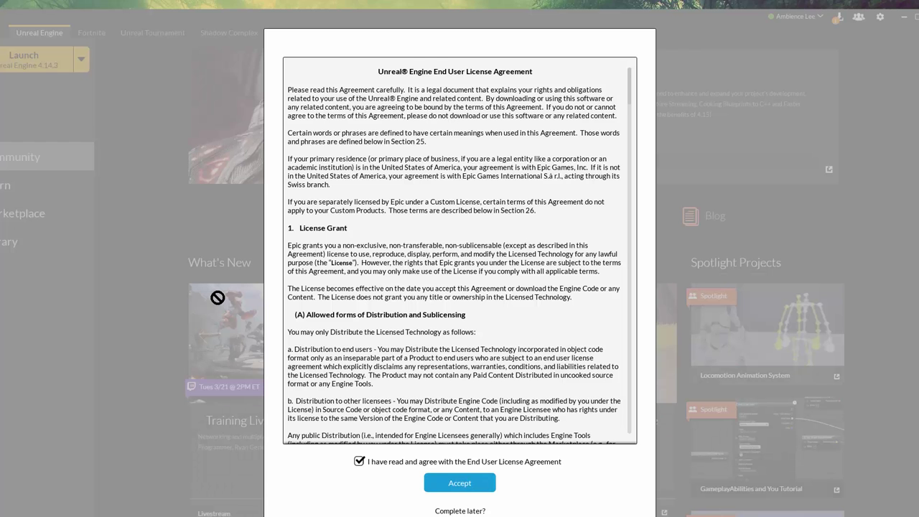
{"action": "left_click", "coordinate": [460, 483]}
{"action": "left_click", "coordinate": [566, 302]}
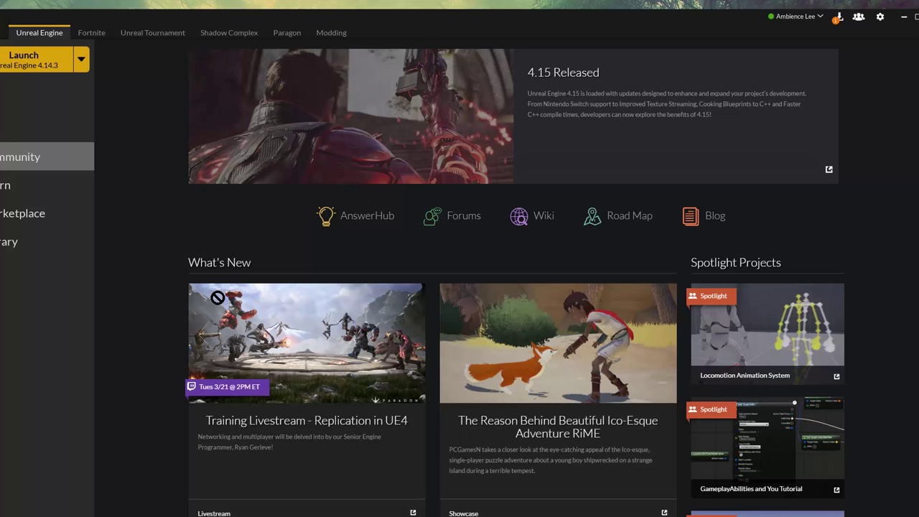
{"action": "left_click", "coordinate": [36, 59]}
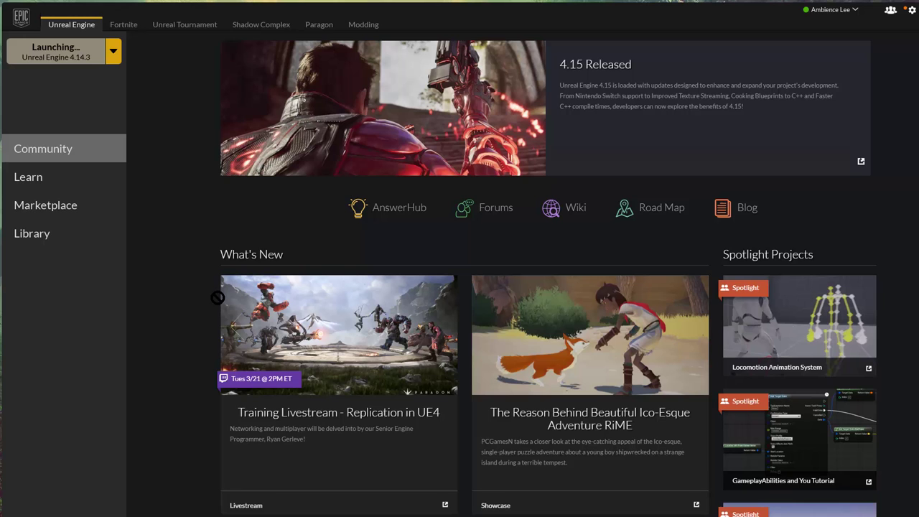
Resize the Epic Games Launcher window, then minimize it and the open File Explorer windows.
{"action": "mouse_move", "coordinate": [918, 516]}
{"action": "left_mouse_down"}
{"action": "mouse_move", "coordinate": [872, 510]}
{"action": "mouse_move", "coordinate": [850, 469]}
{"action": "mouse_move", "coordinate": [917, 513]}
{"action": "left_mouse_up"}
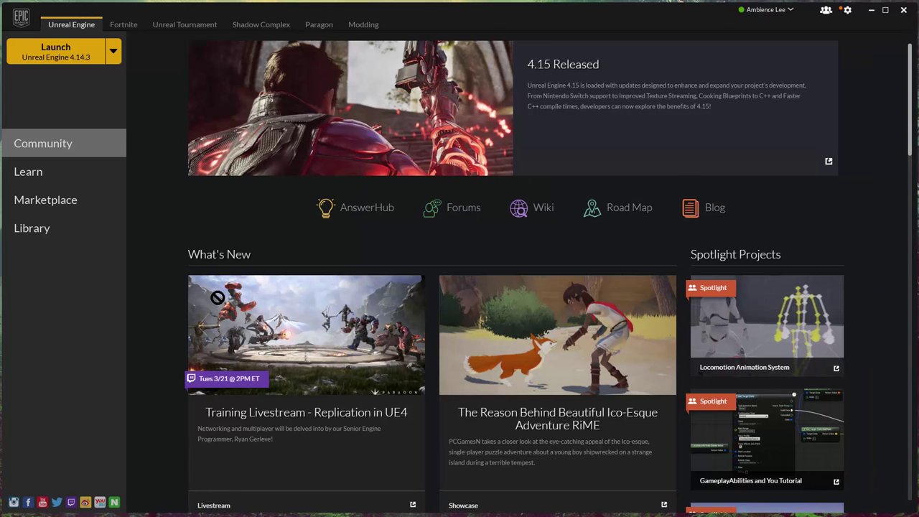
{"action": "scroll", "coordinate": [218, 297], "scroll_direction": "down", "scroll_amount": 5}
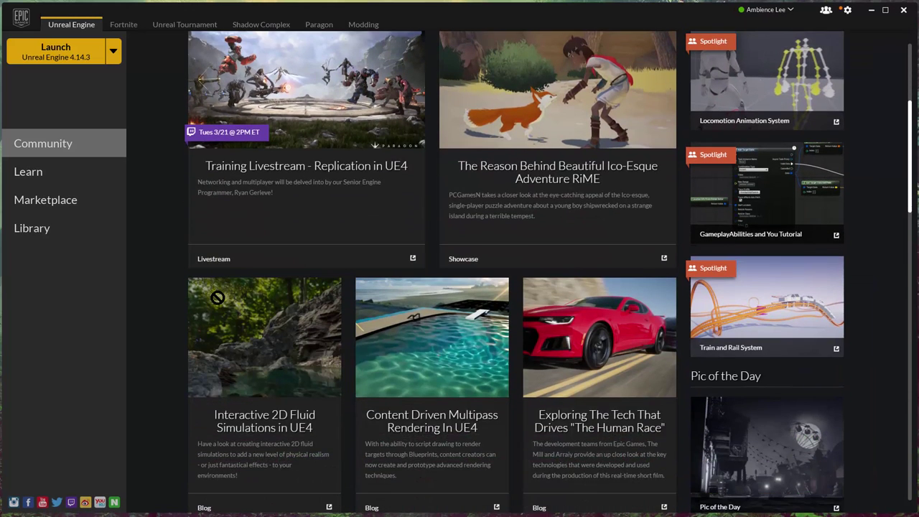
{"action": "scroll", "coordinate": [218, 298], "scroll_direction": "up", "scroll_amount": 3}
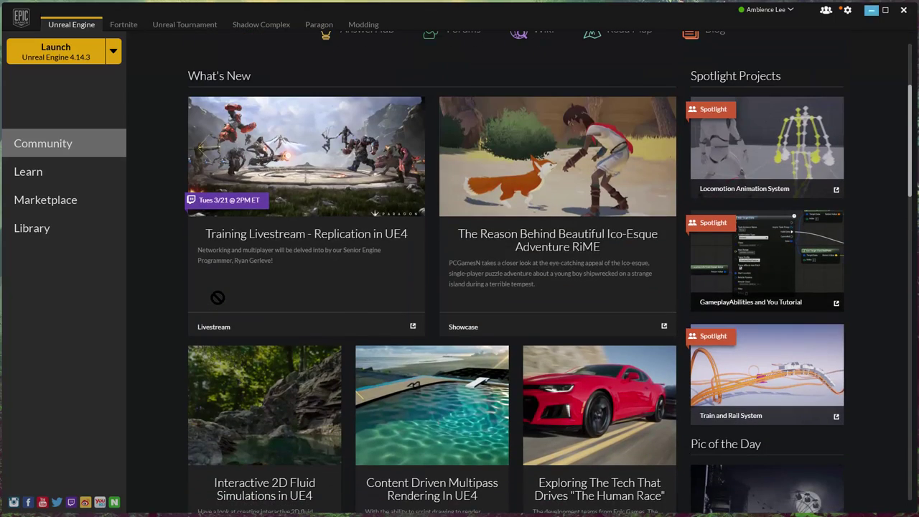
{"action": "left_click", "coordinate": [872, 10]}
{"action": "left_click", "coordinate": [696, 65]}
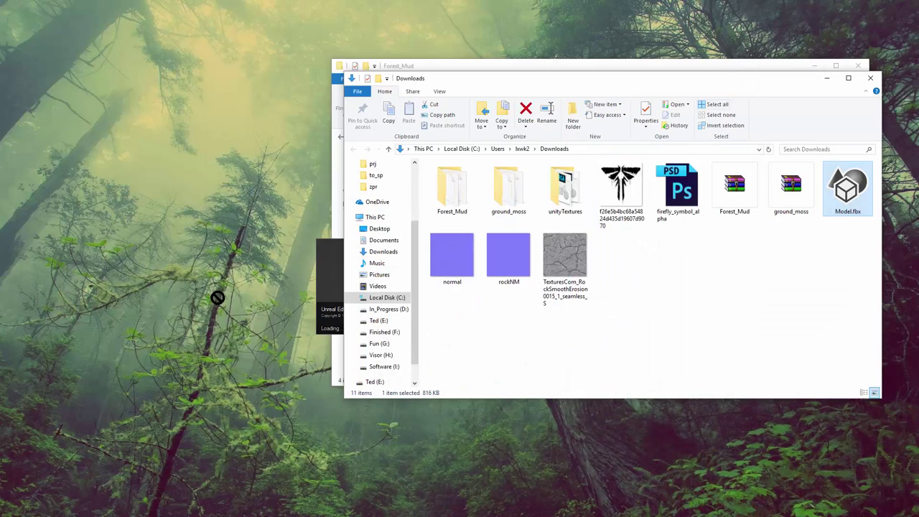
{"action": "left_click", "coordinate": [828, 78]}
{"action": "left_click", "coordinate": [814, 65]}
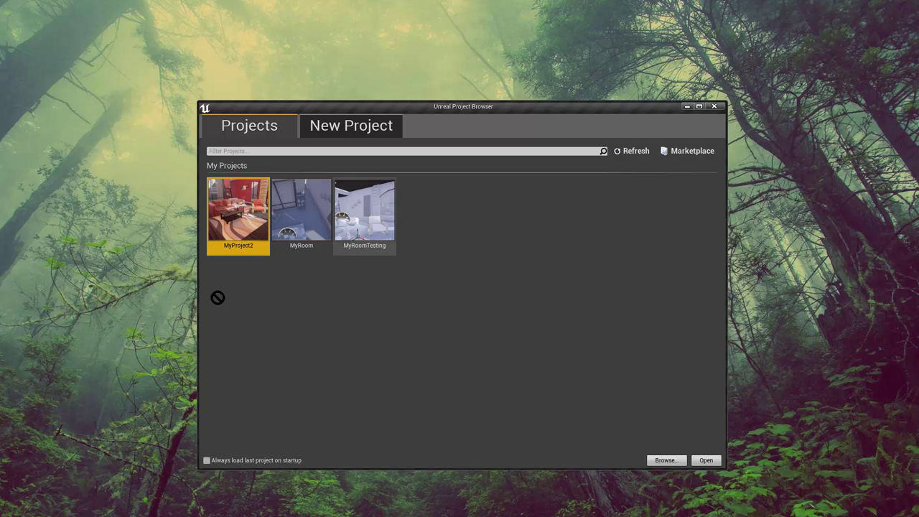
Create a new Blueprint project named MyProject from the Third Person template, with starter content.
{"action": "left_click", "coordinate": [350, 126]}
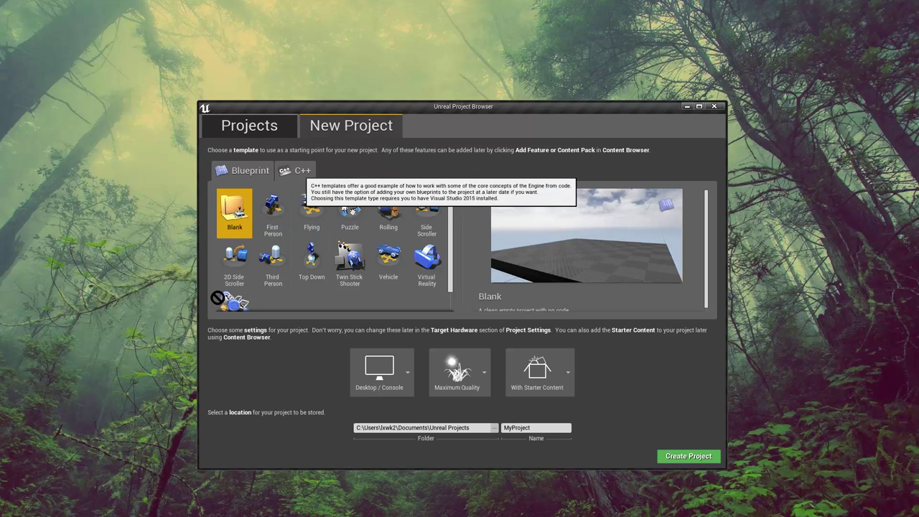
{"action": "left_click", "coordinate": [234, 263]}
{"action": "left_click", "coordinate": [311, 263]}
{"action": "left_click", "coordinate": [273, 263]}
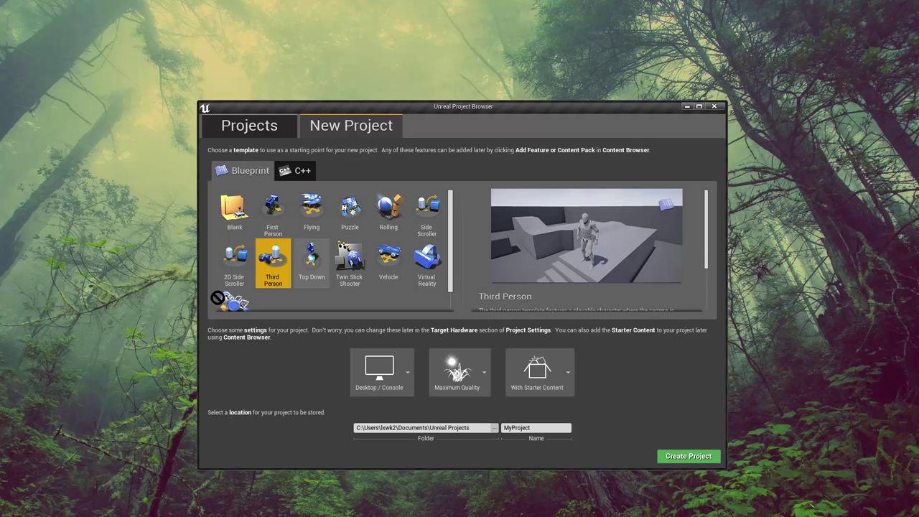
{"action": "left_click", "coordinate": [312, 263]}
{"action": "left_click", "coordinate": [273, 263]}
{"action": "left_click", "coordinate": [312, 263]}
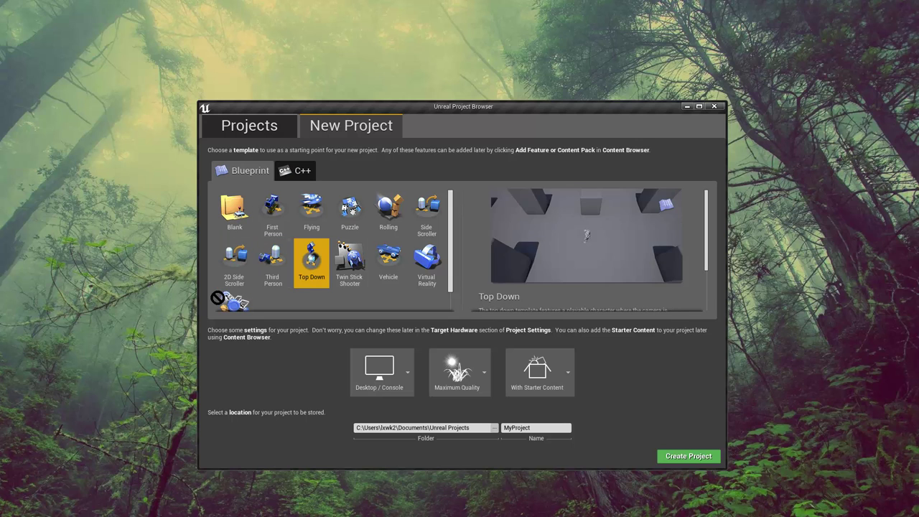
{"action": "left_click", "coordinate": [273, 263]}
{"action": "left_click", "coordinate": [688, 456]}
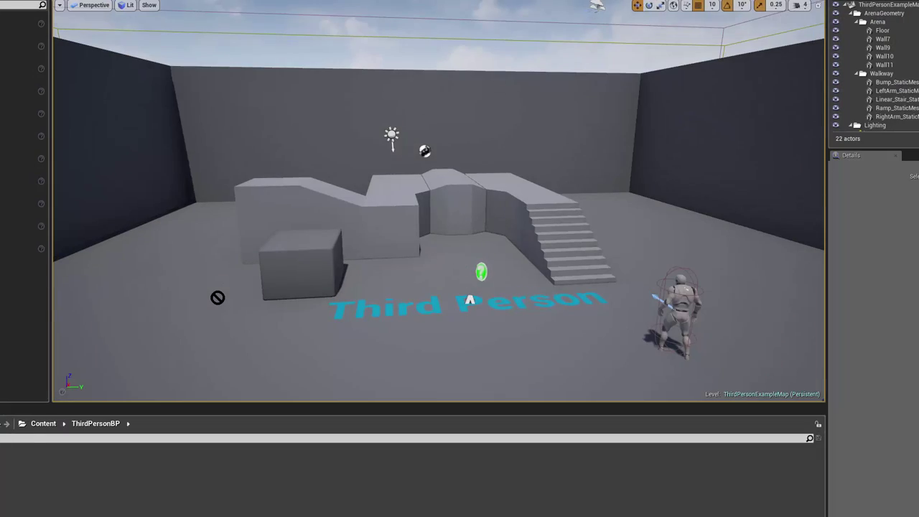
{"action": "left_click_drag", "start_coordinate": [664, 0], "coordinate": [309, 17]}
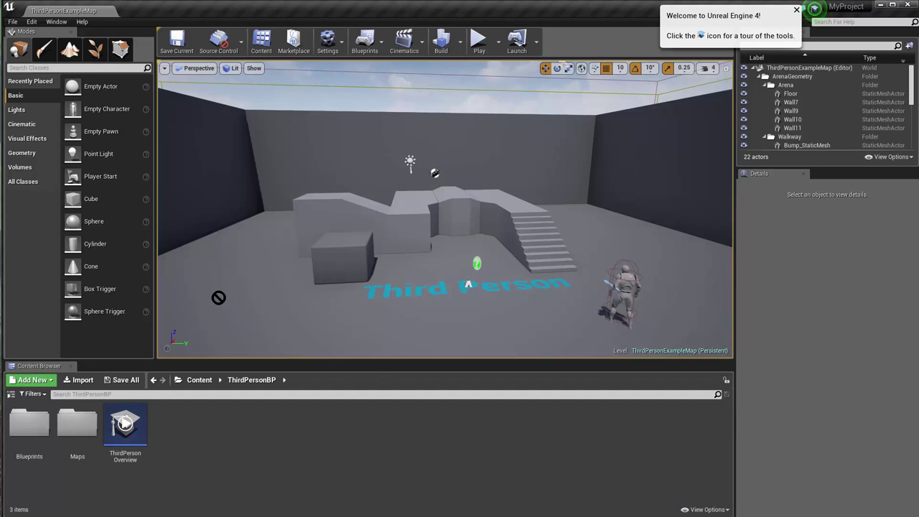
Switch to the Downloads folder and locate the Model.fbx file among the scene assets.
{"action": "key", "text": "alt+Tab"}
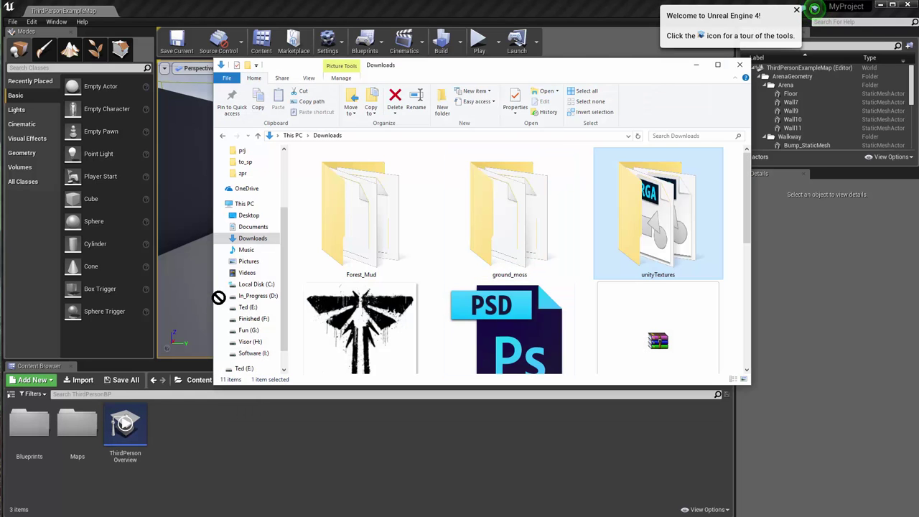
{"action": "left_click_drag", "start_coordinate": [747, 197], "coordinate": [747, 292]}
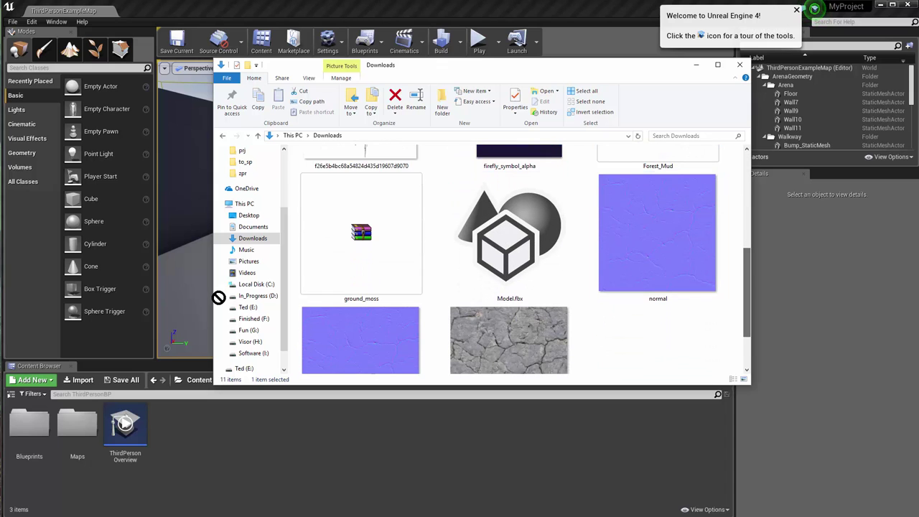
{"action": "left_click", "coordinate": [510, 240]}
{"action": "left_click", "coordinate": [646, 302]}
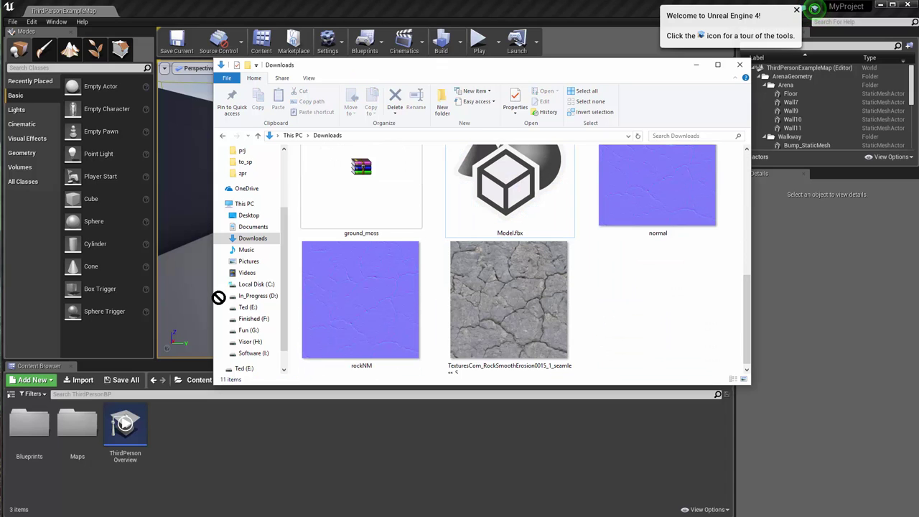
Start importing a scene into the current level and choose Model.fbx from the Downloads folder.
{"action": "left_click_drag", "start_coordinate": [402, 10], "coordinate": [399, 11]}
{"action": "left_click", "coordinate": [9, 23]}
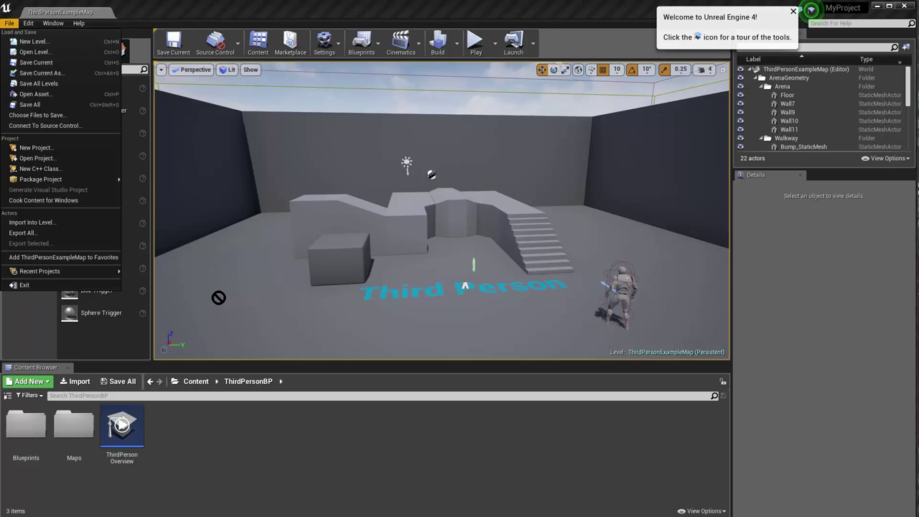
{"action": "key", "text": "Up"}
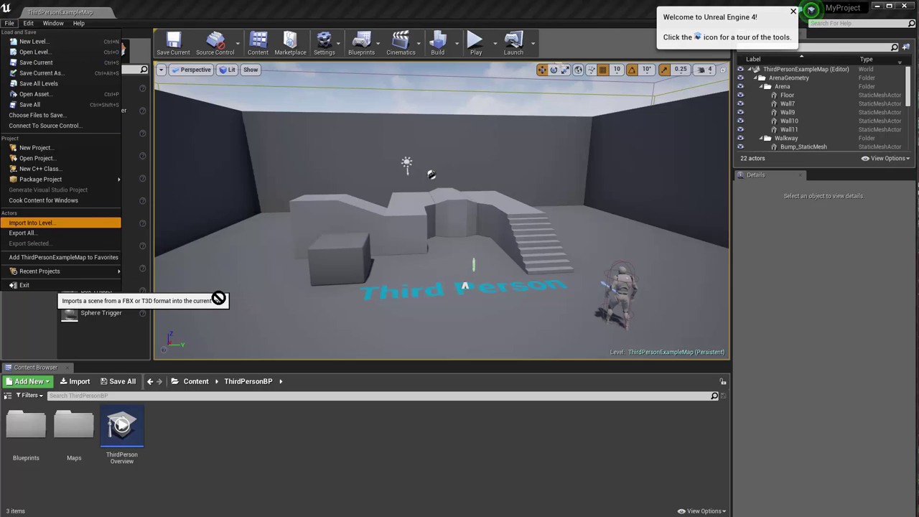
{"action": "key", "text": "Return"}
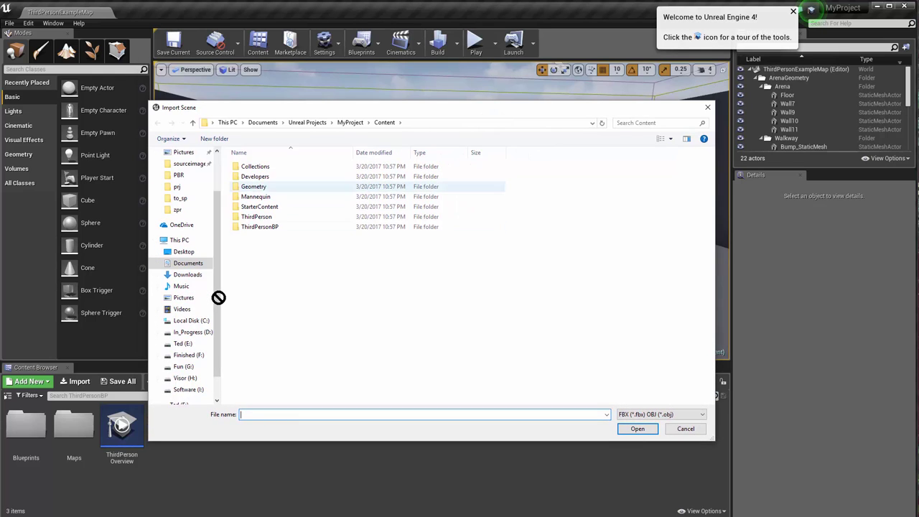
{"action": "left_click_drag", "start_coordinate": [217, 199], "coordinate": [217, 162]}
{"action": "left_click", "coordinate": [188, 184]}
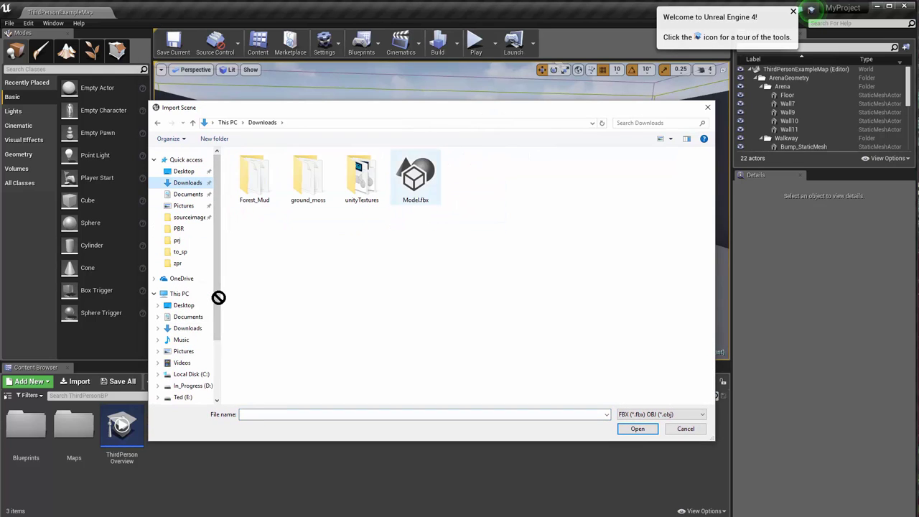
{"action": "double_click", "coordinate": [416, 178]}
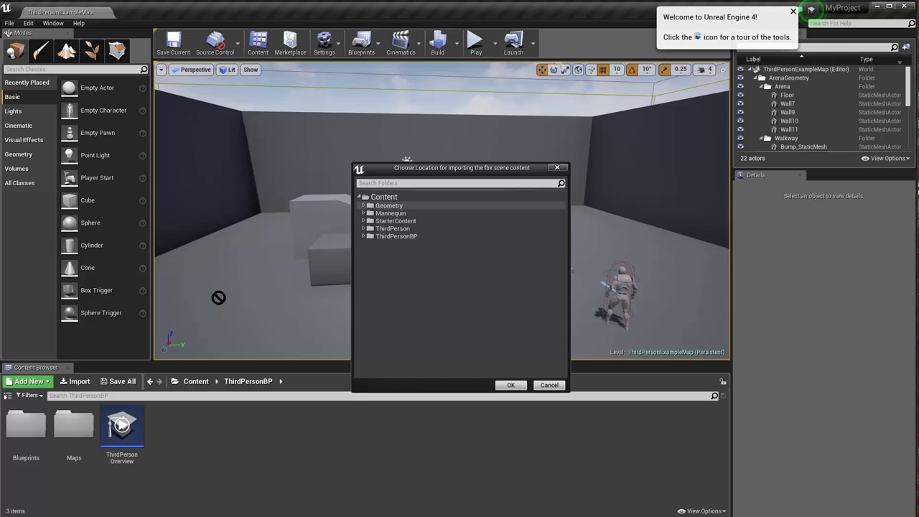
Create a myScene folder under Geometry/Meshes and set it as the location for the imported scene content.
{"action": "left_click", "coordinate": [392, 207]}
{"action": "key", "text": "Right"}
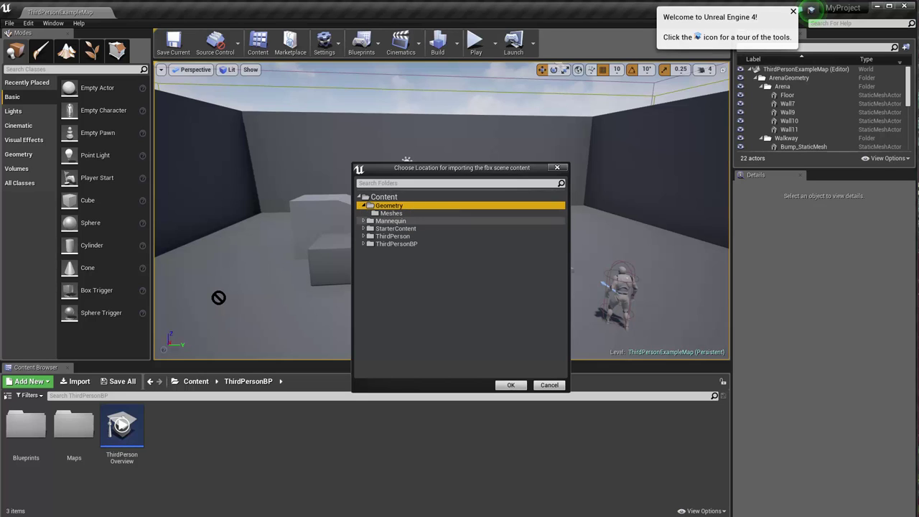
{"action": "left_click", "coordinate": [392, 214]}
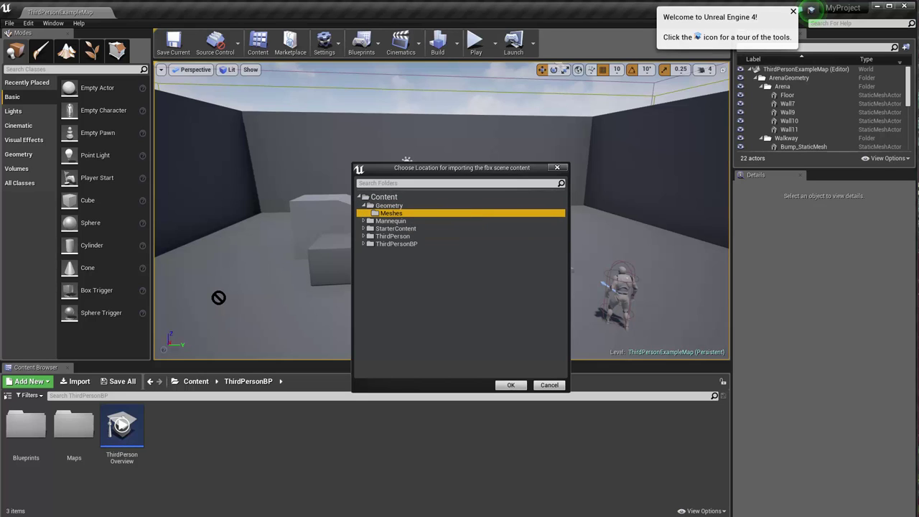
{"action": "right_click", "coordinate": [402, 214]}
{"action": "left_click", "coordinate": [431, 219]}
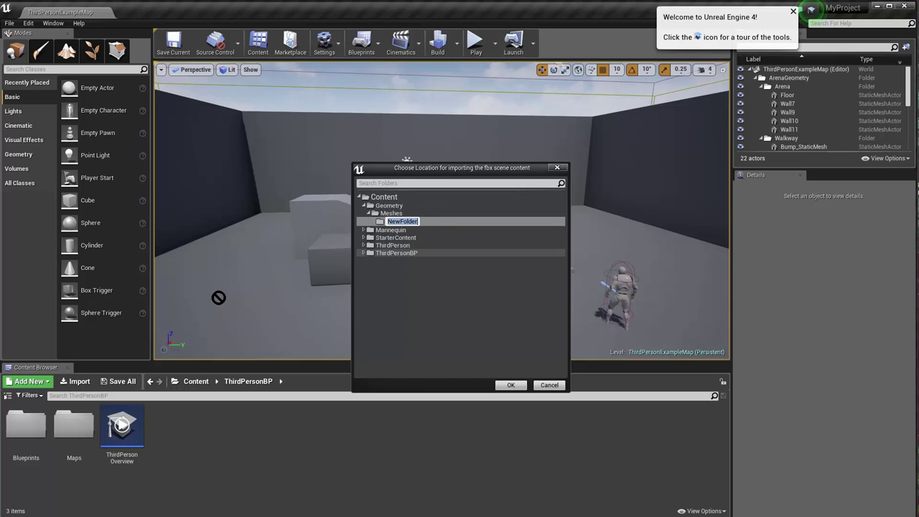
{"action": "key", "text": "BackSpace"}
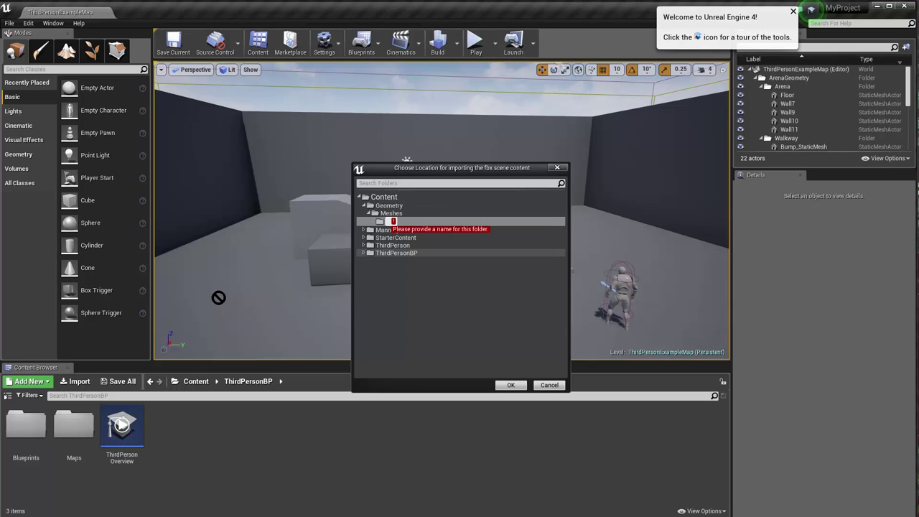
{"action": "type", "text": "mySc"}
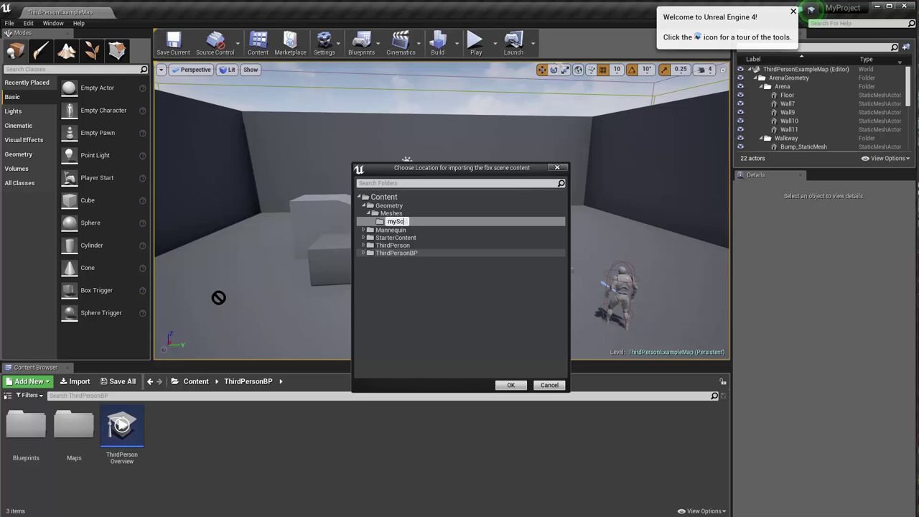
{"action": "type", "text": "ene"}
{"action": "key", "text": "Return"}
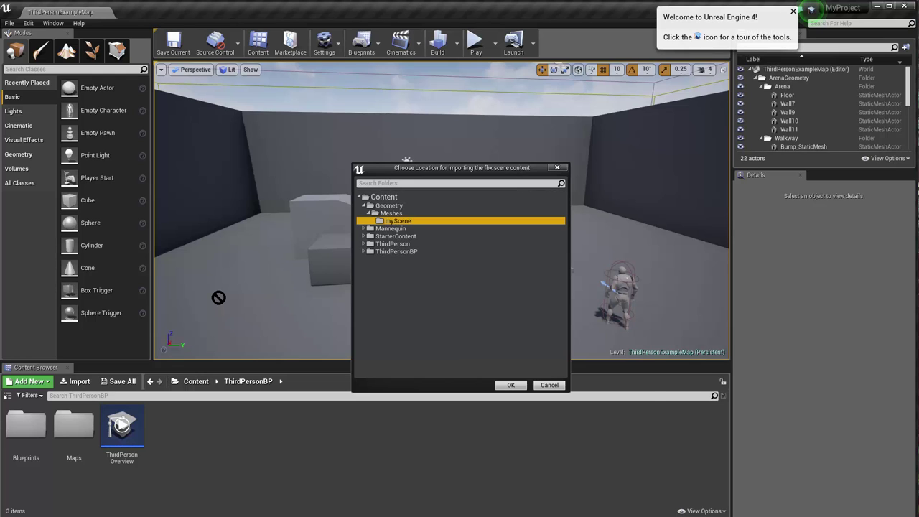
{"action": "left_click", "coordinate": [510, 386]}
Review the static mesh, skeletal mesh, scene and material options, then import the FBX scene with all five materials.
{"action": "left_click_drag", "start_coordinate": [479, 115], "coordinate": [457, 110]}
{"action": "left_click", "coordinate": [345, 135]}
{"action": "left_click", "coordinate": [420, 135]}
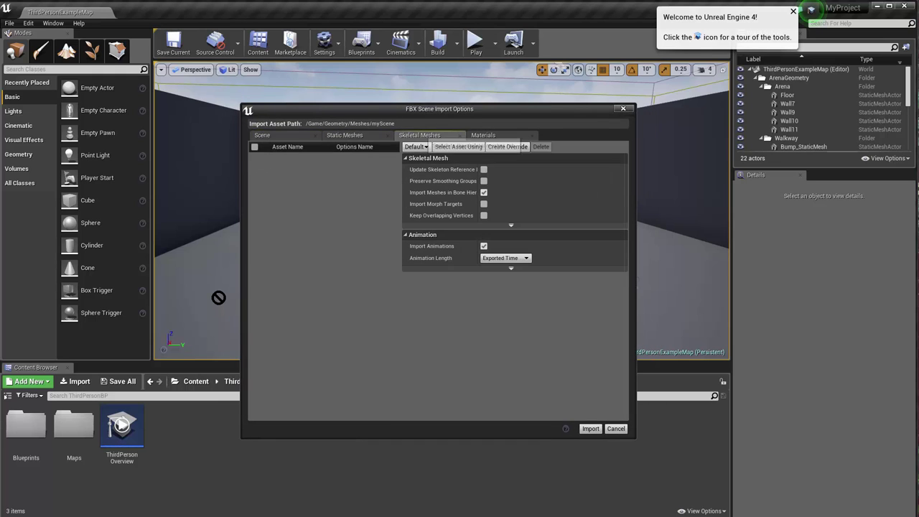
{"action": "left_click", "coordinate": [289, 135]}
{"action": "left_click", "coordinate": [496, 135]}
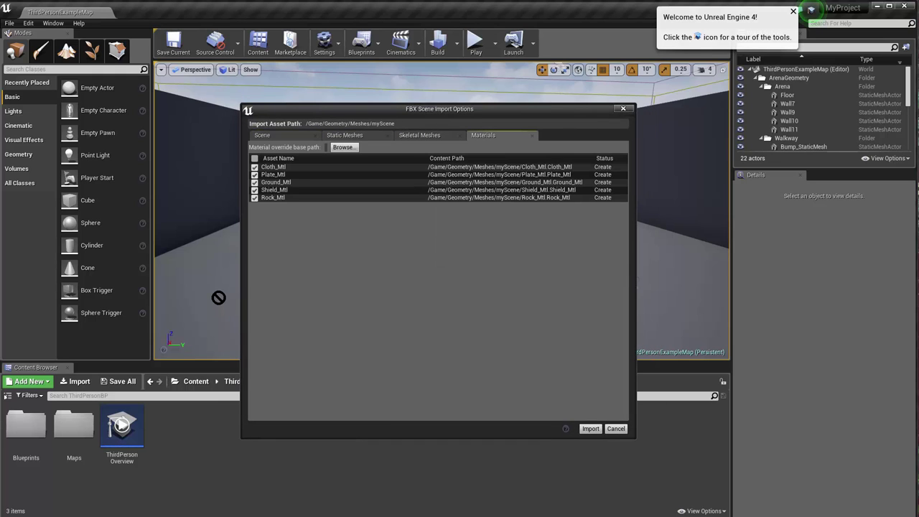
{"action": "left_click", "coordinate": [591, 428]}
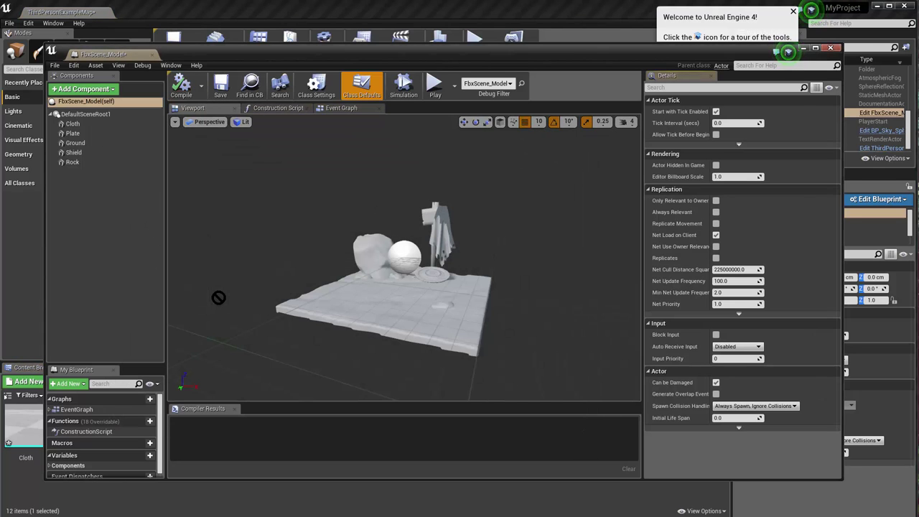
Close the FbxScene_Model blueprint editor and save all imported assets together with the level.
{"action": "left_click", "coordinate": [831, 48]}
{"action": "left_click", "coordinate": [268, 489]}
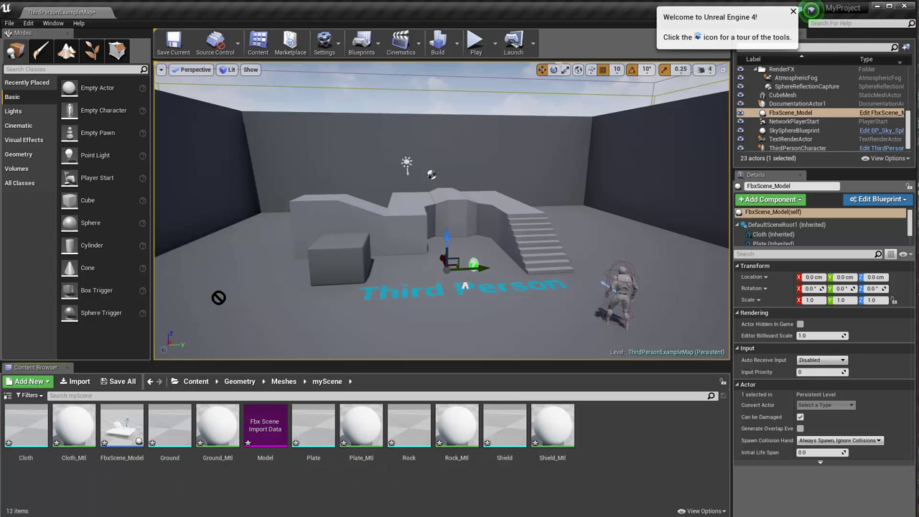
{"action": "left_click", "coordinate": [122, 381]}
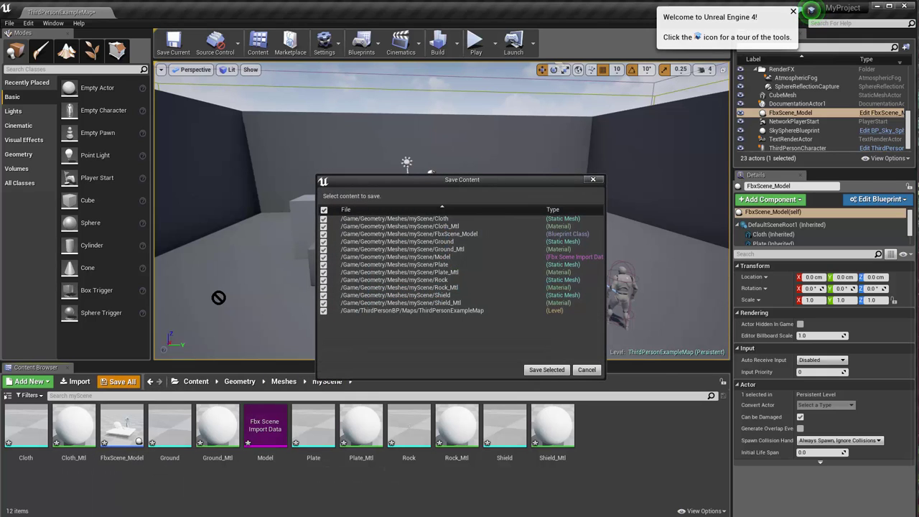
{"action": "left_click", "coordinate": [547, 370]}
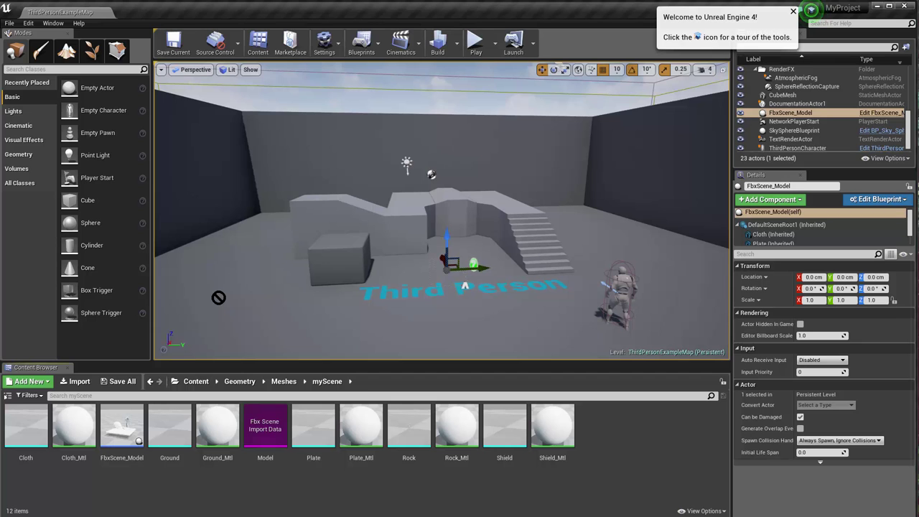
Raise the FbxScene_Model actor to Z 230 cm and shift it away from the walkway to X -340 cm.
{"action": "left_click_drag", "start_coordinate": [452, 230], "coordinate": [453, 192]}
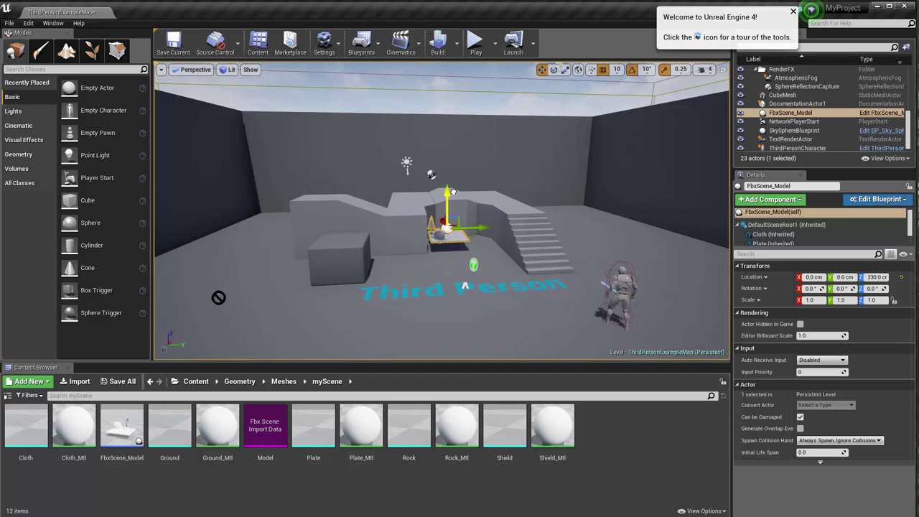
{"action": "right_click_drag", "start_coordinate": [218, 297], "coordinate": [218, 297]}
{"action": "left_click_drag", "start_coordinate": [470, 215], "coordinate": [209, 268]}
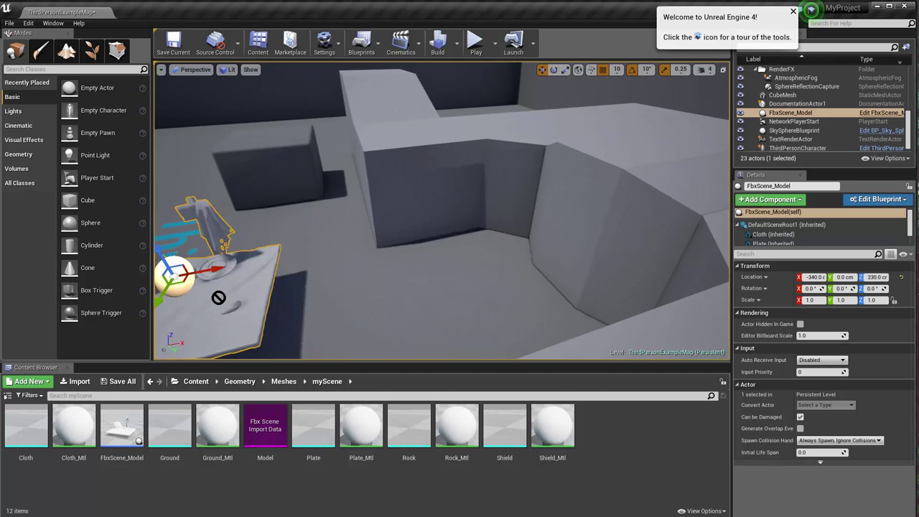
Scale the imported model uniformly to 2.5 and move it to X -620 cm.
{"action": "right_click_drag", "start_coordinate": [218, 297], "coordinate": [219, 297]}
{"action": "key", "text": "r"}
{"action": "left_click_drag", "start_coordinate": [475, 214], "coordinate": [392, 240]}
{"action": "key", "text": "w"}
{"action": "key", "text": "r"}
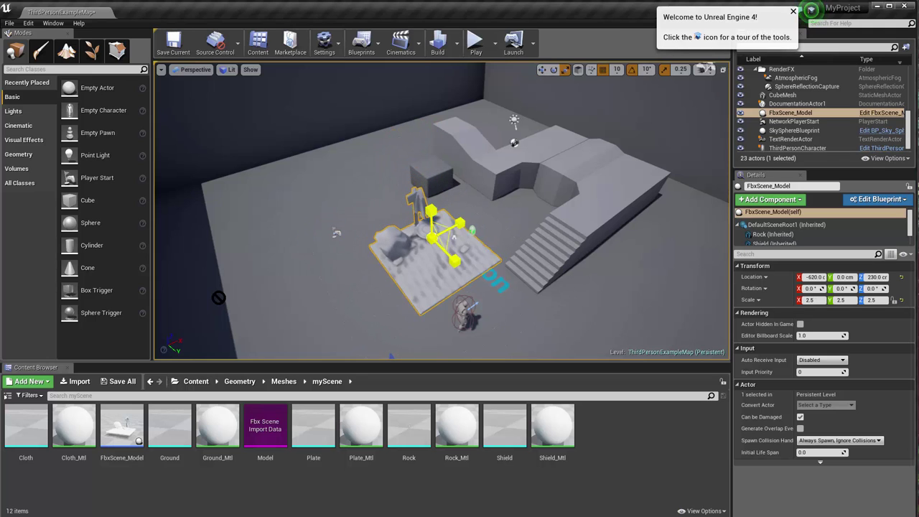
Raise the enlarged model to Z 270 cm and inspect its placement up close.
{"action": "key", "text": "w"}
{"action": "left_click_drag", "start_coordinate": [432, 214], "coordinate": [432, 206]}
{"action": "right_click_drag", "start_coordinate": [432, 205], "coordinate": [367, 205]}
{"action": "key", "text": "w"}
{"action": "key", "text": "s"}
{"action": "right_click_drag", "start_coordinate": [219, 297], "coordinate": [219, 297]}
{"action": "key", "text": "a"}
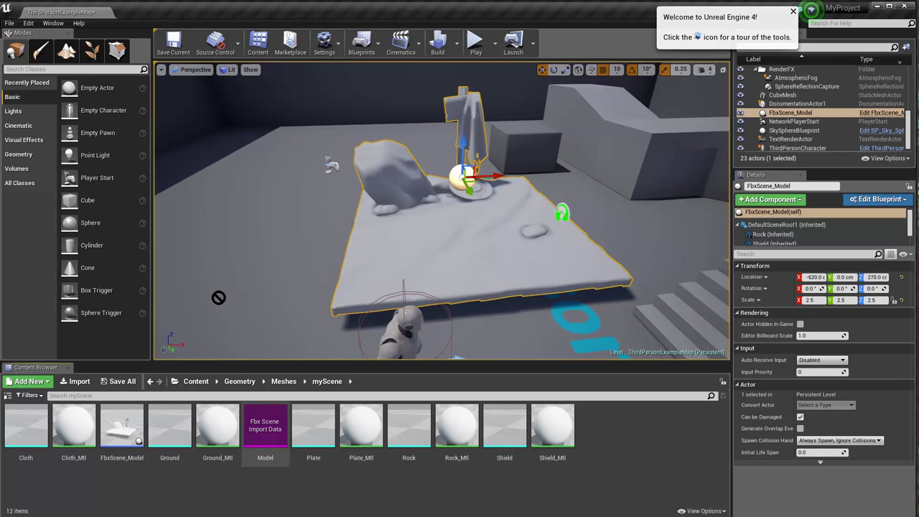
{"action": "left_click", "coordinate": [263, 434]}
{"action": "left_click", "coordinate": [301, 490]}
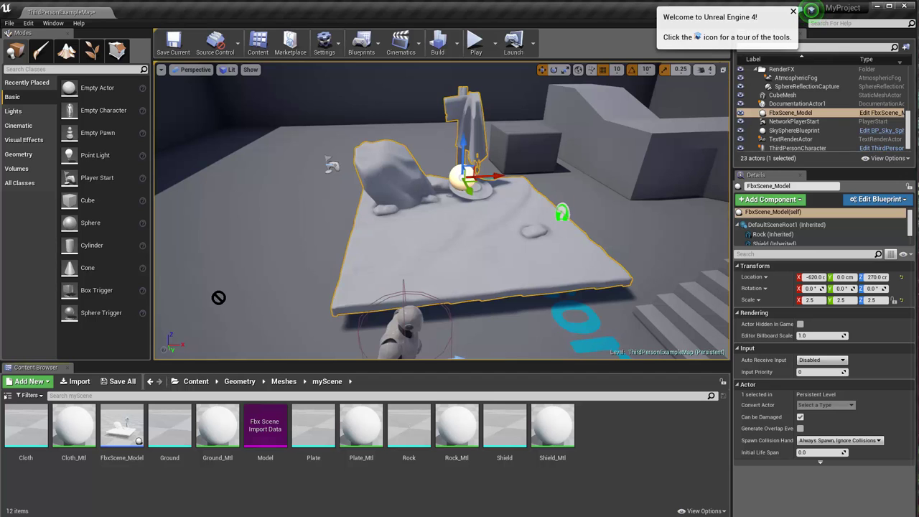
Switch to Substance Painter and set the texture export configuration to Unreal Engine 4 (Packed).
{"action": "key", "text": "alt+Tab"}
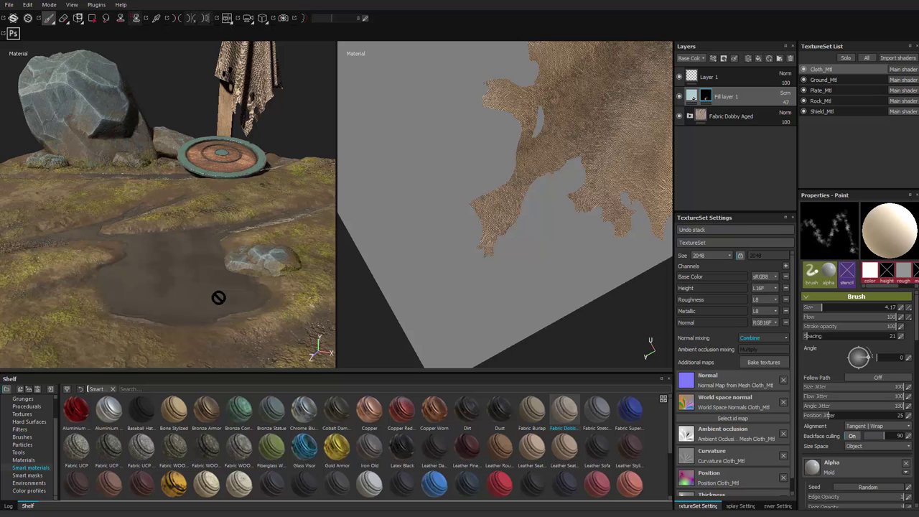
{"action": "left_click", "coordinate": [8, 5]}
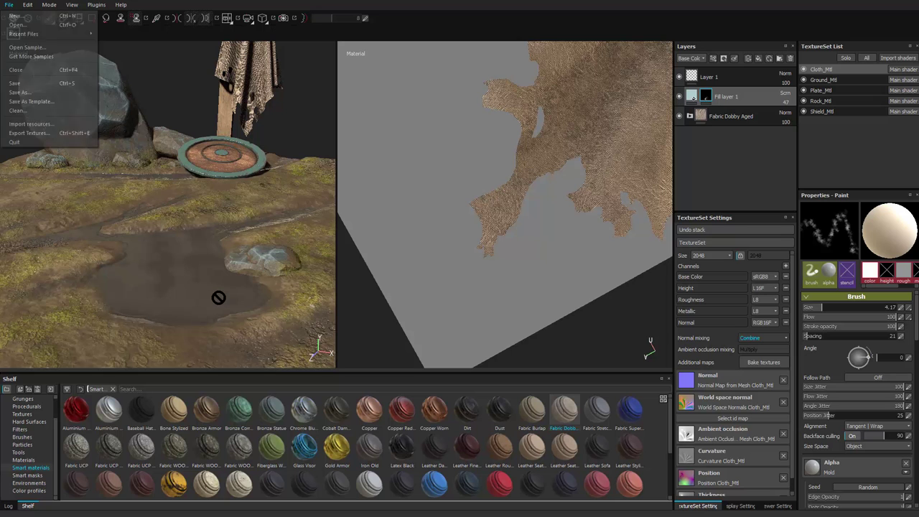
{"action": "left_click", "coordinate": [33, 133]}
{"action": "left_click_drag", "start_coordinate": [388, 99], "coordinate": [363, 86]}
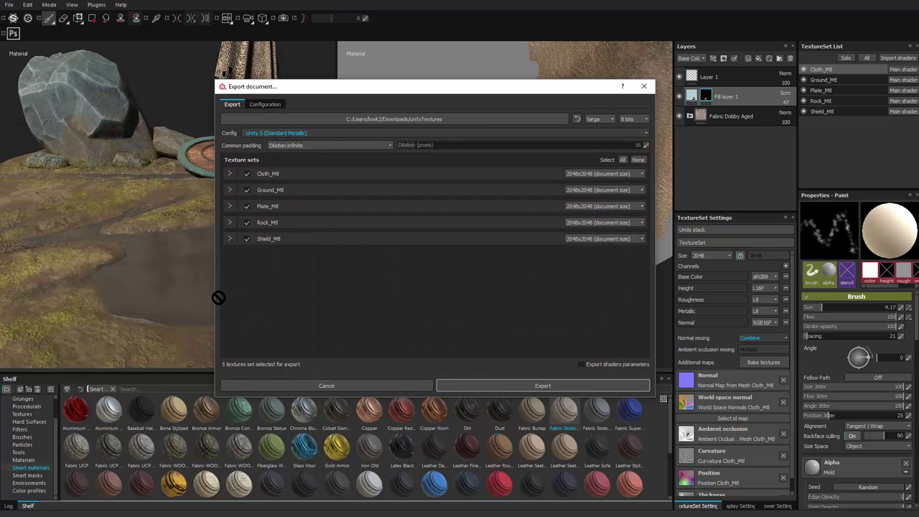
{"action": "left_click", "coordinate": [345, 133]}
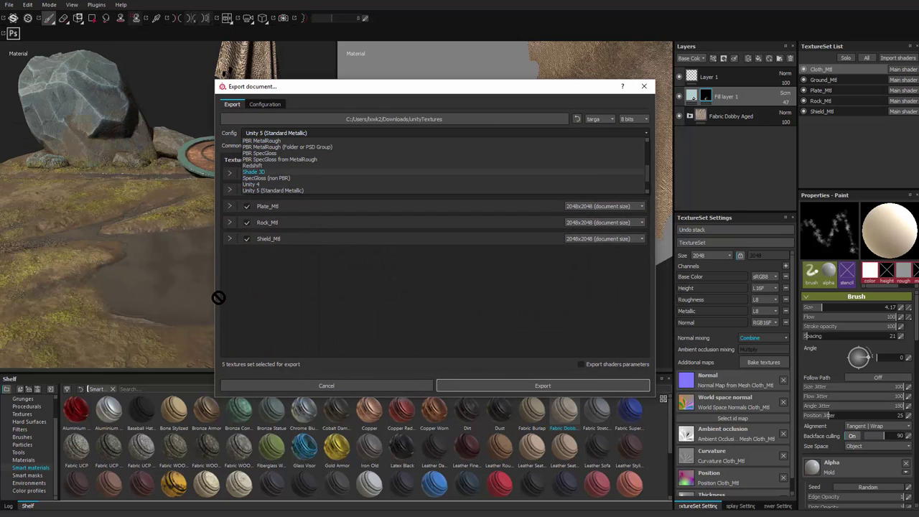
{"action": "left_click_drag", "start_coordinate": [647, 173], "coordinate": [647, 183]}
{"action": "key", "text": "Return"}
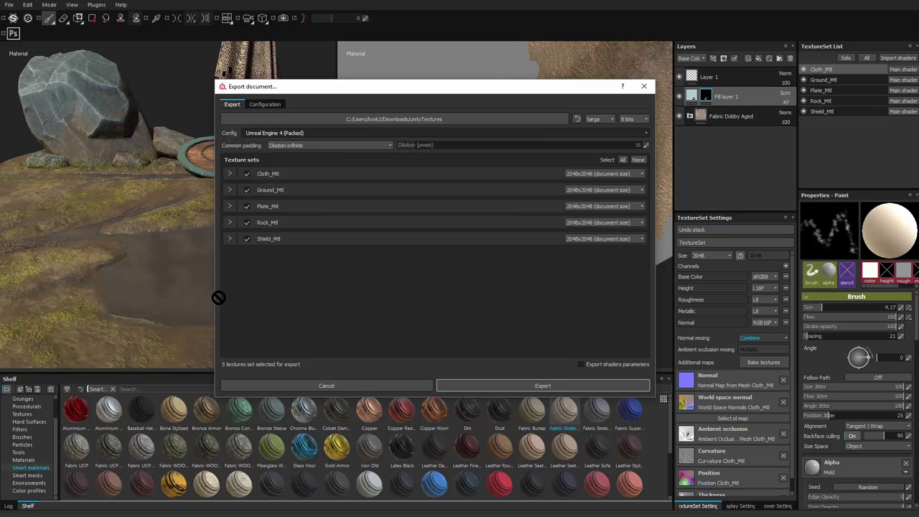
Create a ue4_Textures folder in Downloads and set it as the texture export destination.
{"action": "left_click", "coordinate": [394, 119]}
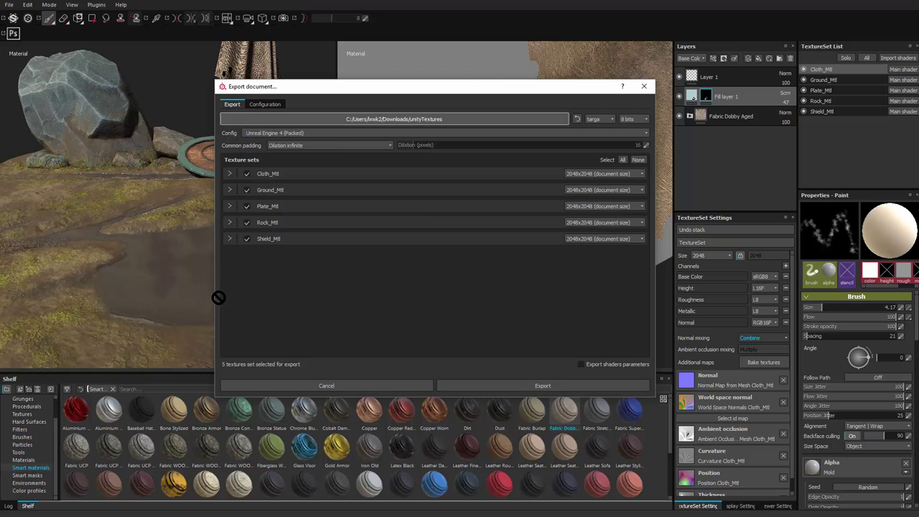
{"action": "left_click", "coordinate": [333, 116]}
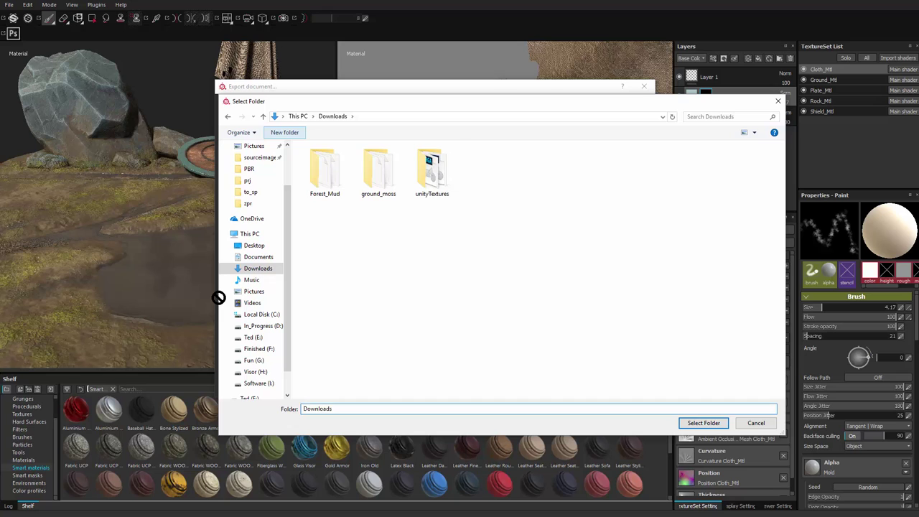
{"action": "left_click", "coordinate": [285, 132]}
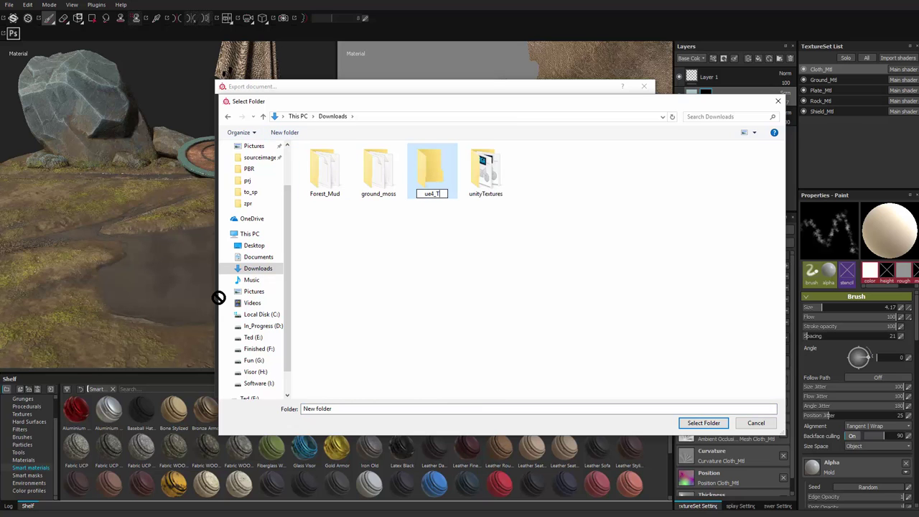
{"action": "key", "text": "Return"}
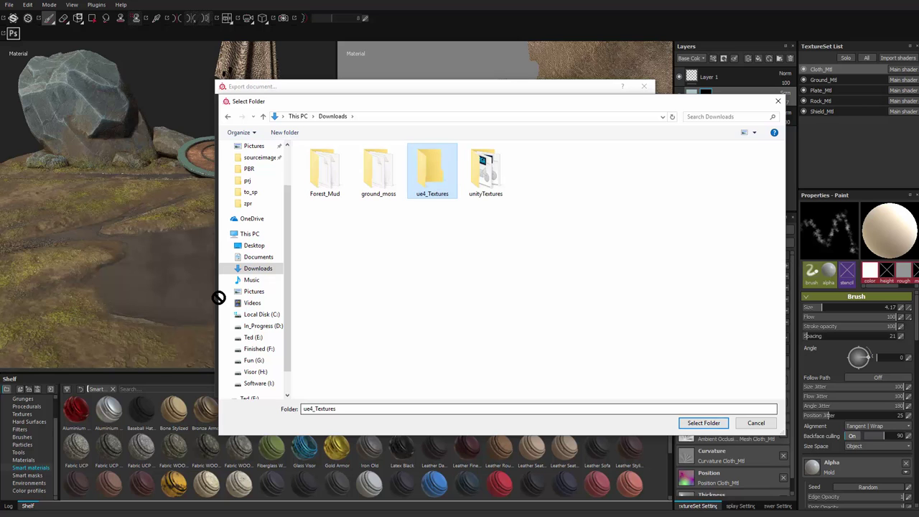
{"action": "key", "text": "Return"}
Export all the texture sets, open the export location, and go up to the Downloads folder.
{"action": "left_click", "coordinate": [543, 386]}
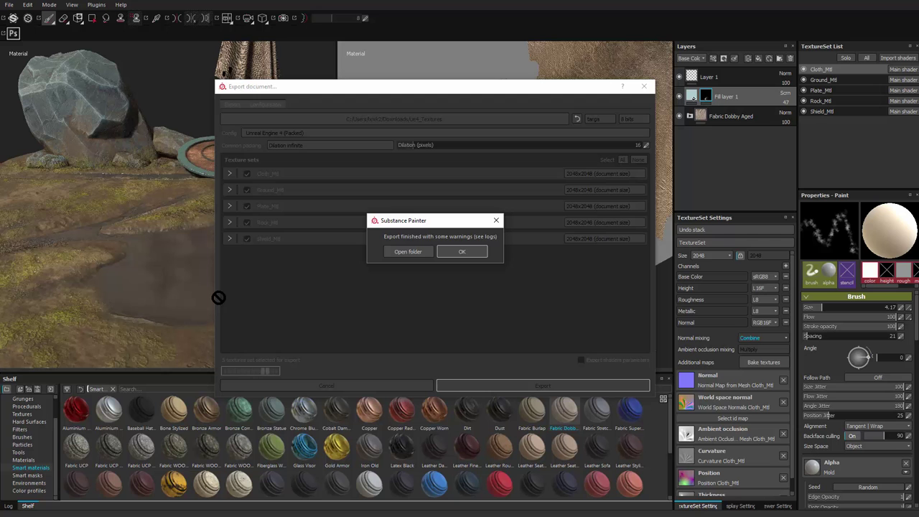
{"action": "left_click", "coordinate": [408, 251]}
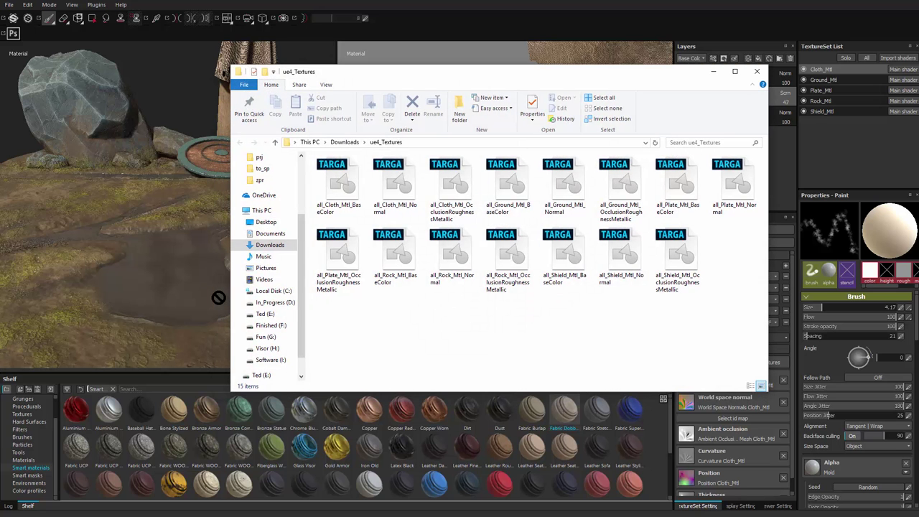
{"action": "left_click", "coordinate": [345, 142]}
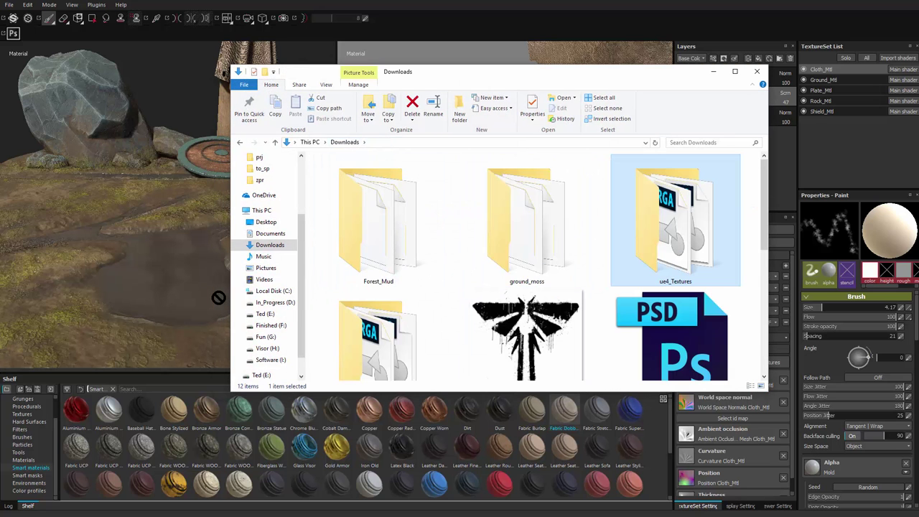
{"action": "left_click_drag", "start_coordinate": [672, 226], "coordinate": [622, 210]}
{"action": "left_click_drag", "start_coordinate": [532, 72], "coordinate": [511, 61]}
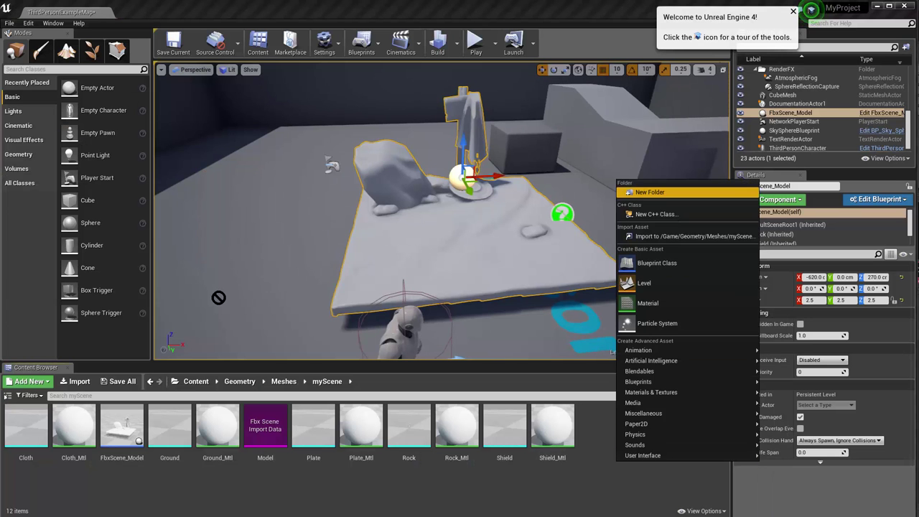
Switch to Unreal Engine, create a folder named texturs inside myScene, and open it.
{"action": "left_click", "coordinate": [650, 193]}
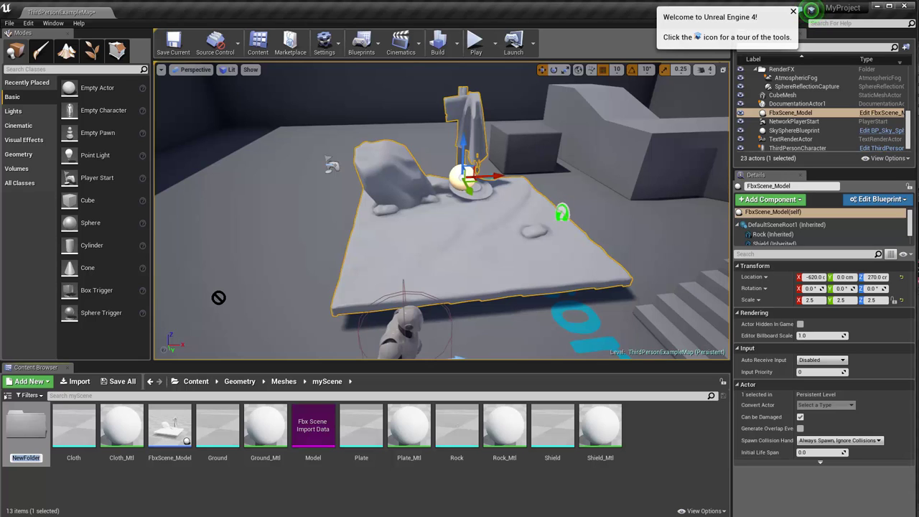
{"action": "type", "text": "textur"}
{"action": "key", "text": "Return"}
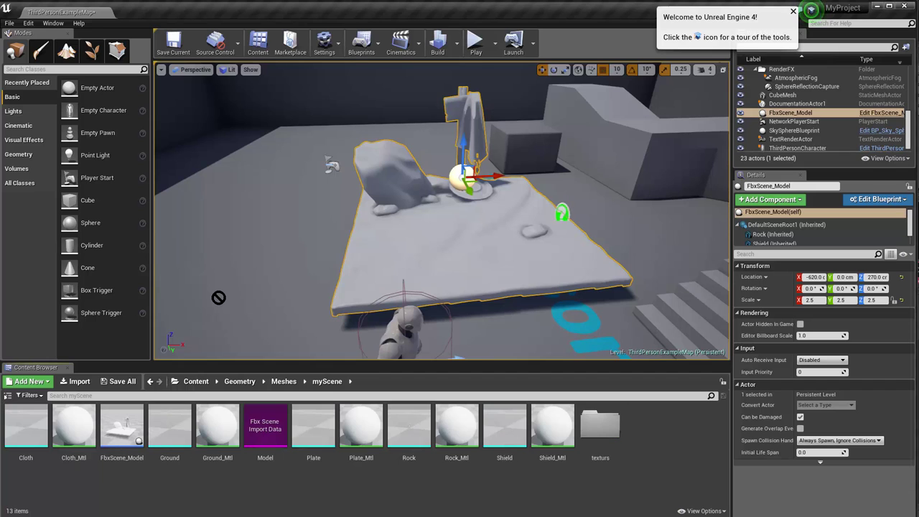
{"action": "double_click", "coordinate": [602, 428]}
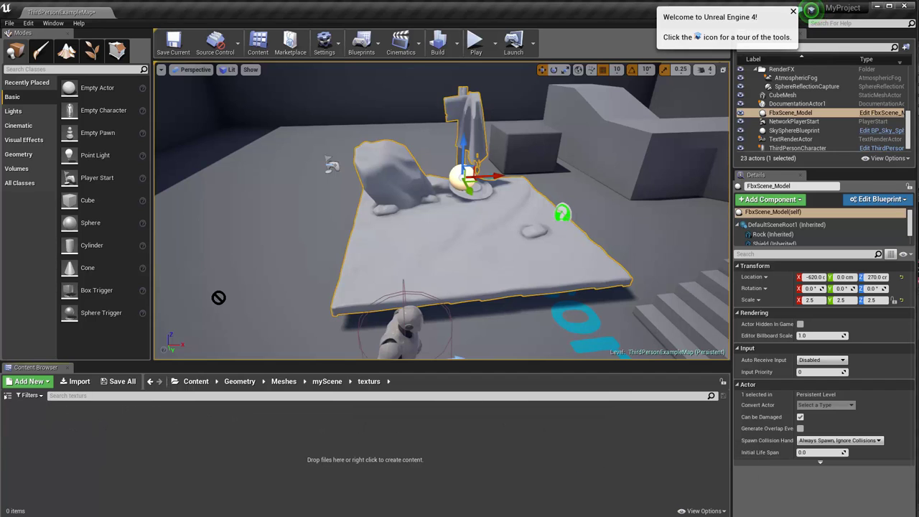
Import the exported textures from ue4_Textures into the texturs folder and save all modified assets.
{"action": "key", "text": "alt+Tab"}
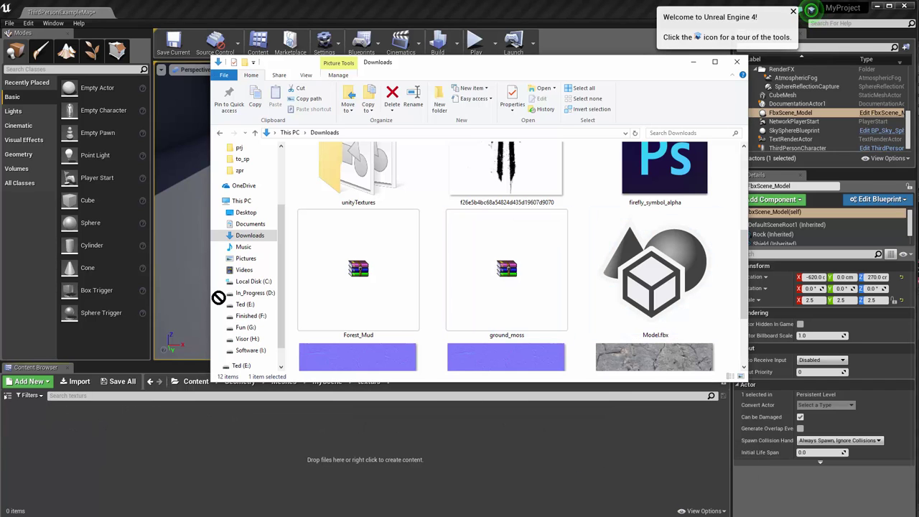
{"action": "left_click_drag", "start_coordinate": [744, 276], "coordinate": [744, 258]}
{"action": "scroll", "coordinate": [517, 256], "scroll_direction": "up", "scroll_amount": 2}
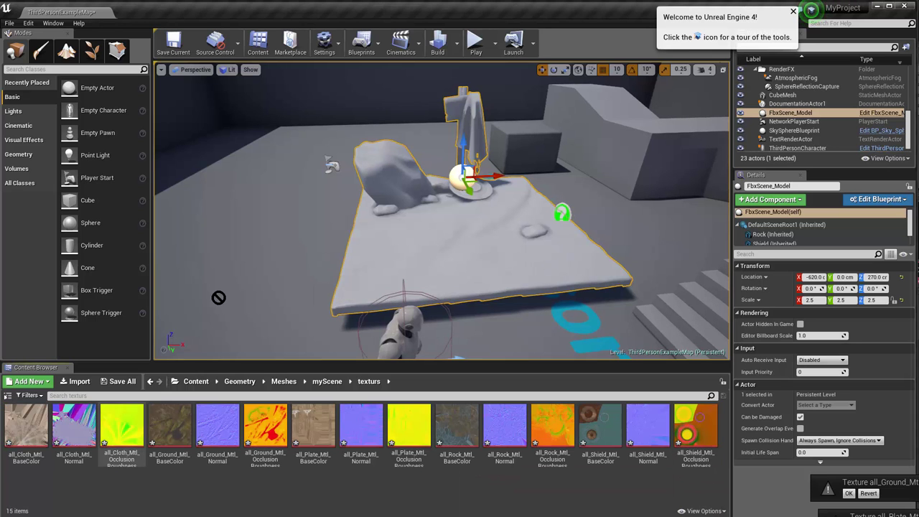
{"action": "left_click", "coordinate": [119, 382]}
{"action": "left_click", "coordinate": [547, 371]}
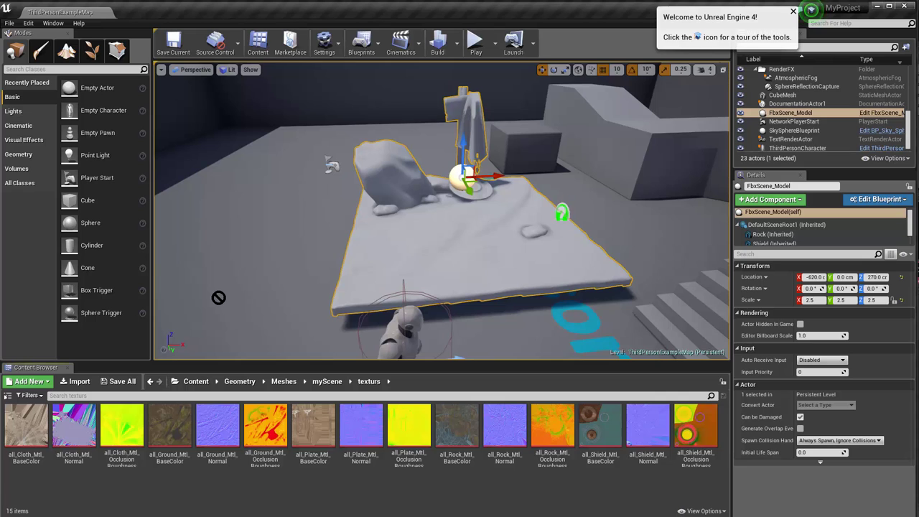
Open the Ground component's Ground_Mtl material for editing and fit its window beside the imported texture assets.
{"action": "double_click", "coordinate": [489, 248]}
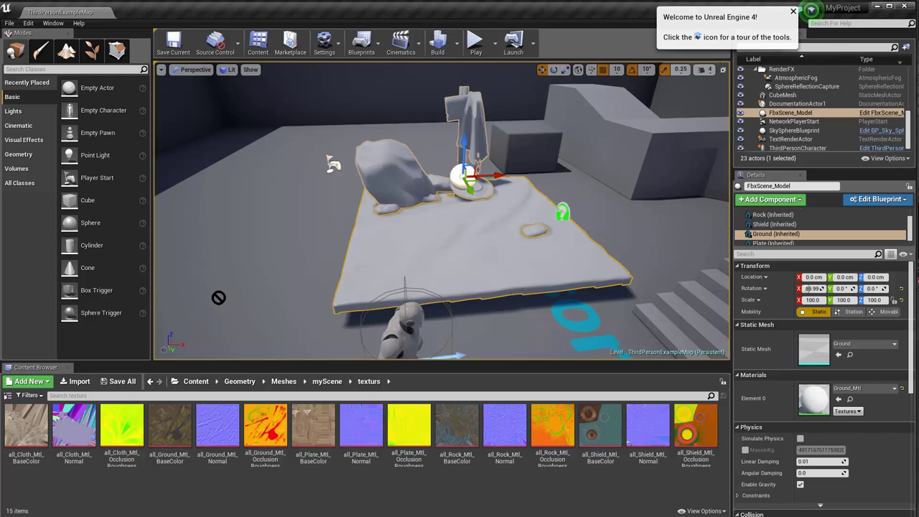
{"action": "left_click", "coordinate": [777, 234]}
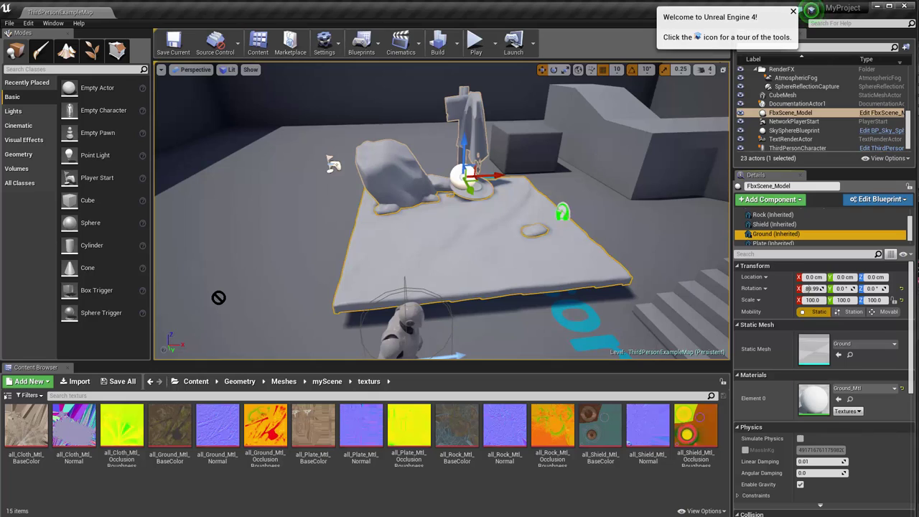
{"action": "double_click", "coordinate": [816, 397]}
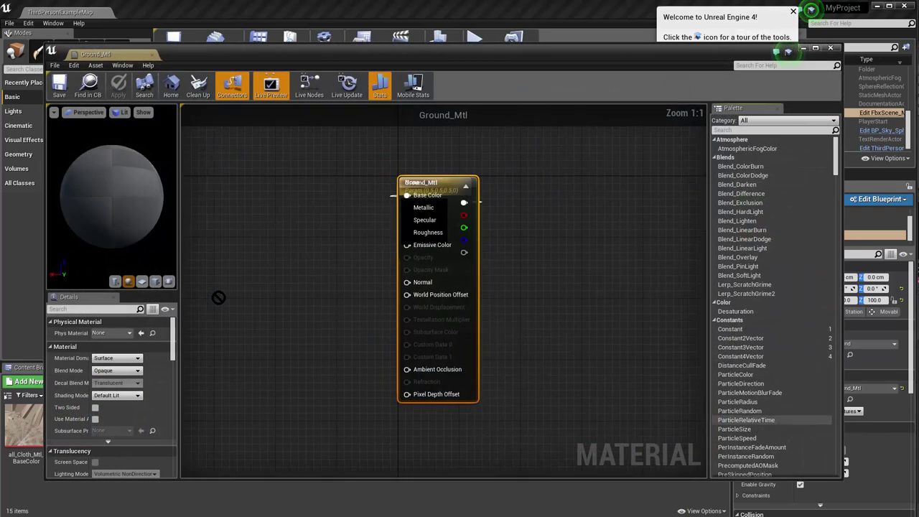
{"action": "left_click_drag", "start_coordinate": [574, 56], "coordinate": [647, 43]}
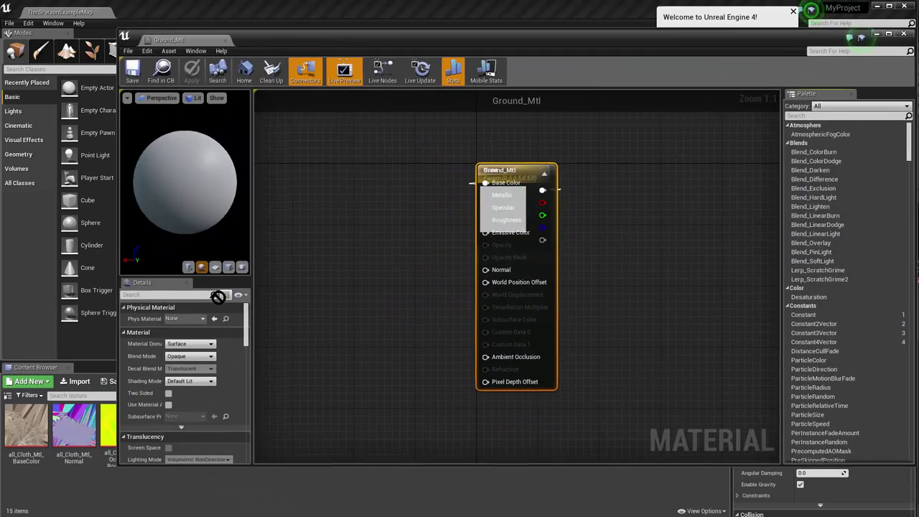
{"action": "left_click_drag", "start_coordinate": [117, 466], "coordinate": [356, 428]}
{"action": "left_click_drag", "start_coordinate": [718, 309], "coordinate": [789, 301]}
Delete the default color parameter node feeding Base Color in Ground_Mtl and reposition the result node.
{"action": "left_click_drag", "start_coordinate": [707, 171], "coordinate": [607, 170]}
{"action": "left_click_drag", "start_coordinate": [774, 164], "coordinate": [682, 172]}
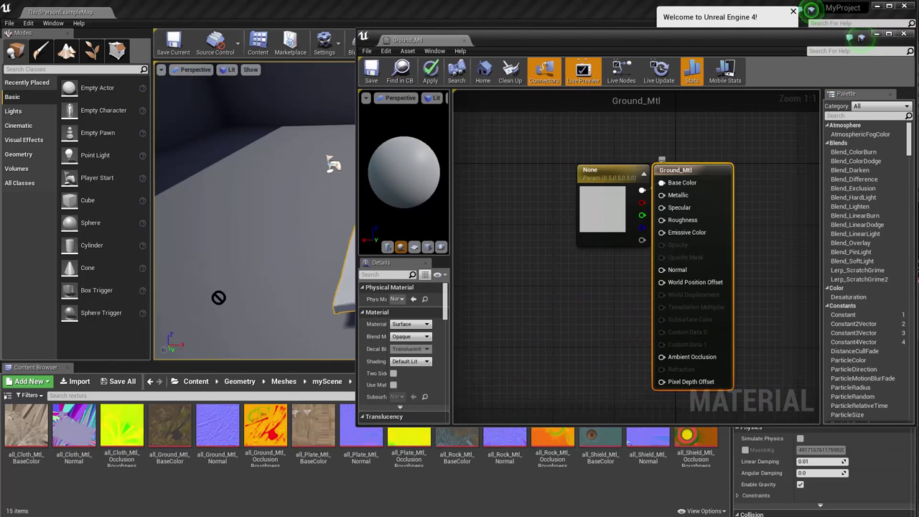
{"action": "mouse_move", "coordinate": [604, 198]}
{"action": "left_mouse_down"}
{"action": "mouse_move", "coordinate": [573, 205]}
{"action": "mouse_move", "coordinate": [558, 198]}
{"action": "left_mouse_up"}
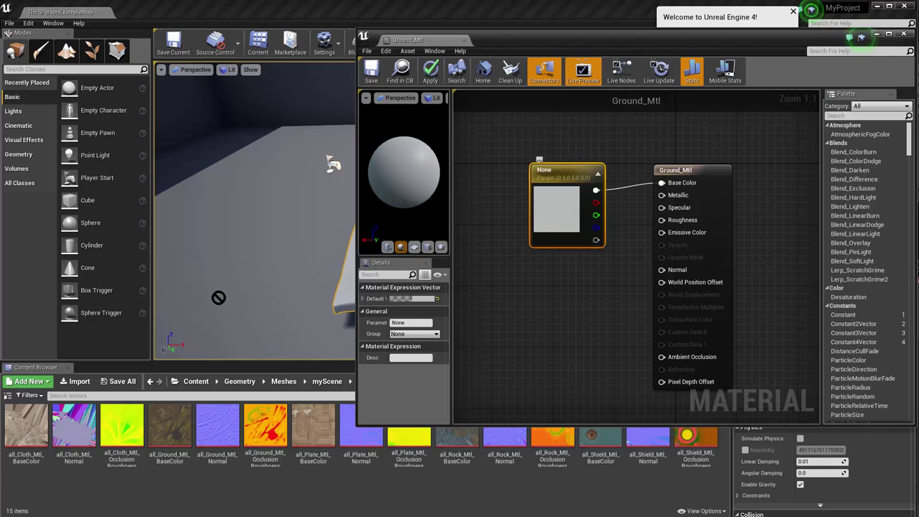
{"action": "mouse_move", "coordinate": [503, 131]}
{"action": "left_mouse_down"}
{"action": "mouse_move", "coordinate": [604, 327]}
{"action": "mouse_move", "coordinate": [617, 333]}
{"action": "left_mouse_up"}
{"action": "key", "text": "Delete"}
{"action": "left_click_drag", "start_coordinate": [696, 168], "coordinate": [711, 160]}
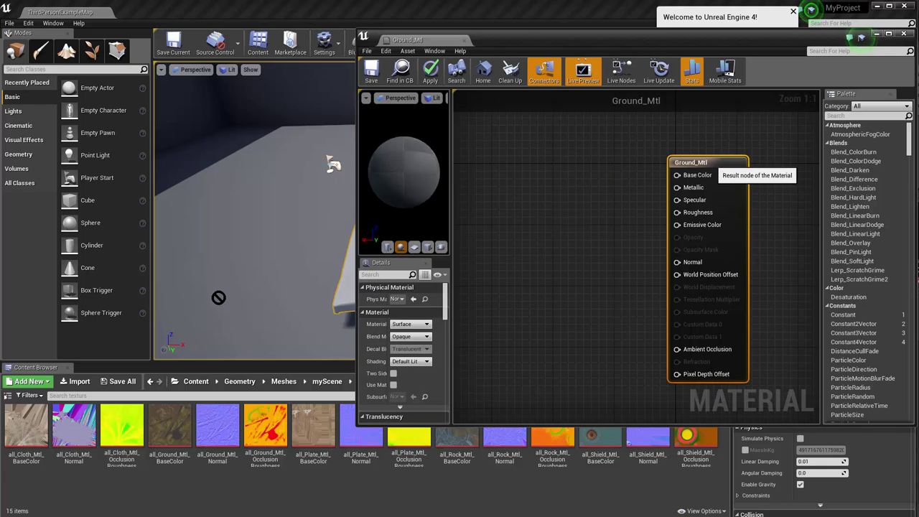
Add the all_Ground_Mtl BaseColor, Normal and OcclusionRoughnessMetallic textures to the material graph as texture samples and space them out.
{"action": "left_click_drag", "start_coordinate": [155, 435], "coordinate": [511, 214]}
{"action": "left_click_drag", "start_coordinate": [540, 269], "coordinate": [567, 204]}
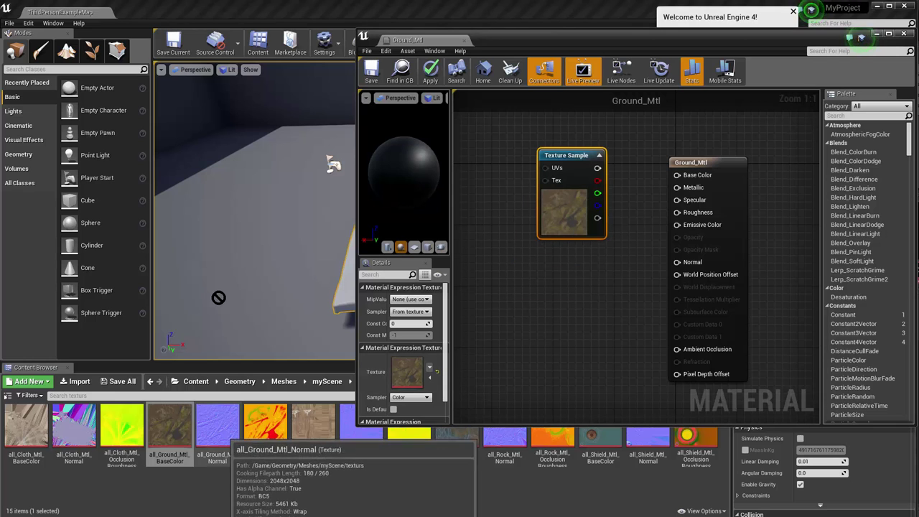
{"action": "left_click_drag", "start_coordinate": [217, 427], "coordinate": [530, 353]}
{"action": "left_click", "coordinate": [510, 345]}
{"action": "left_click_drag", "start_coordinate": [265, 429], "coordinate": [478, 346]}
{"action": "left_click_drag", "start_coordinate": [530, 263], "coordinate": [509, 270]}
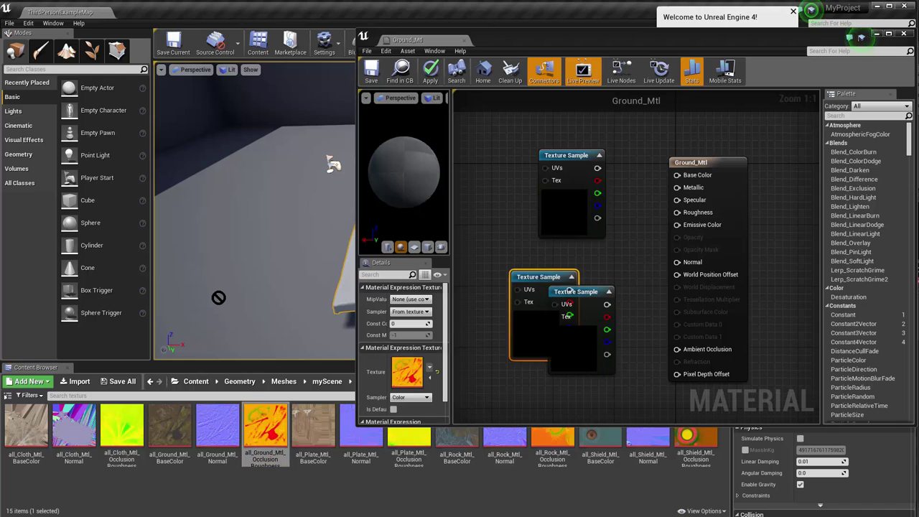
{"action": "left_click_drag", "start_coordinate": [527, 321], "coordinate": [489, 273]}
{"action": "left_click_drag", "start_coordinate": [576, 341], "coordinate": [568, 365]}
{"action": "left_click_drag", "start_coordinate": [564, 214], "coordinate": [572, 191]}
{"action": "left_click_drag", "start_coordinate": [497, 224], "coordinate": [522, 231]}
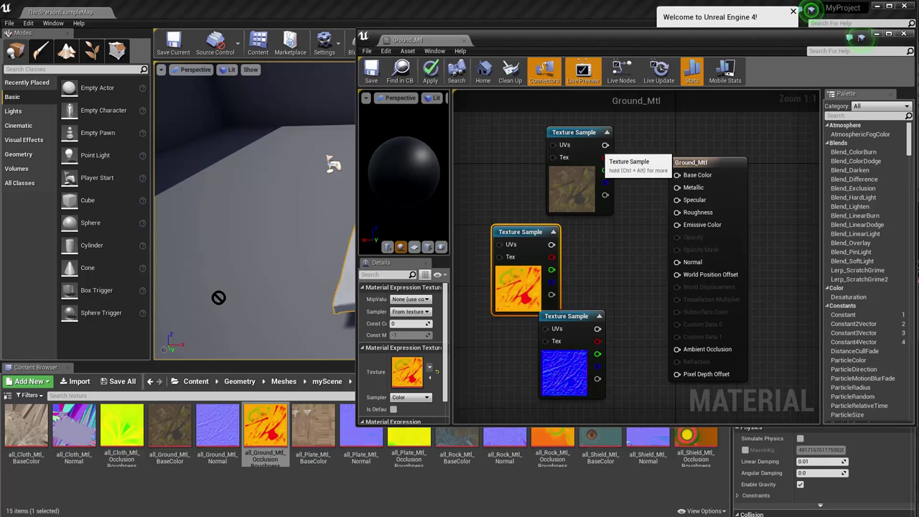
Connect the ground base color sample to Base Color and the normal map sample to Normal, spreading the nodes apart.
{"action": "left_click_drag", "start_coordinate": [605, 145], "coordinate": [609, 146]}
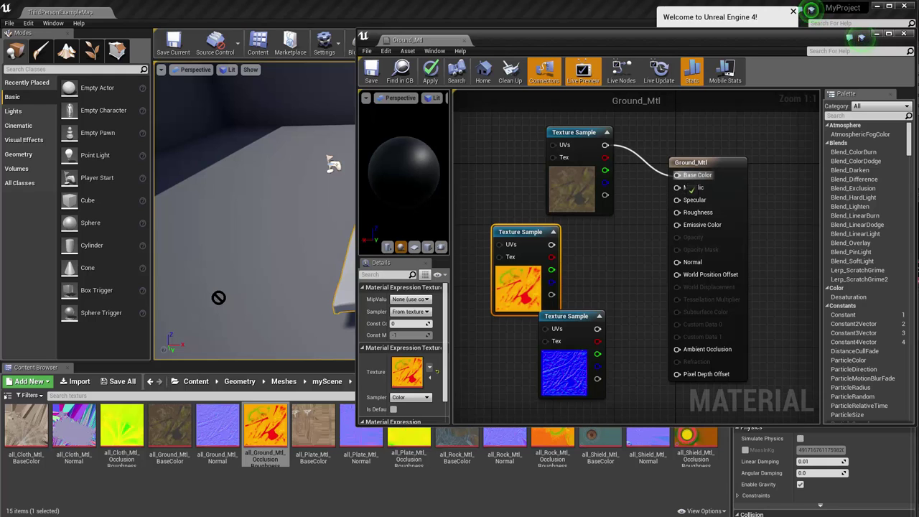
{"action": "left_click_drag", "start_coordinate": [681, 176], "coordinate": [680, 176]}
{"action": "left_click_drag", "start_coordinate": [591, 186], "coordinate": [567, 171]}
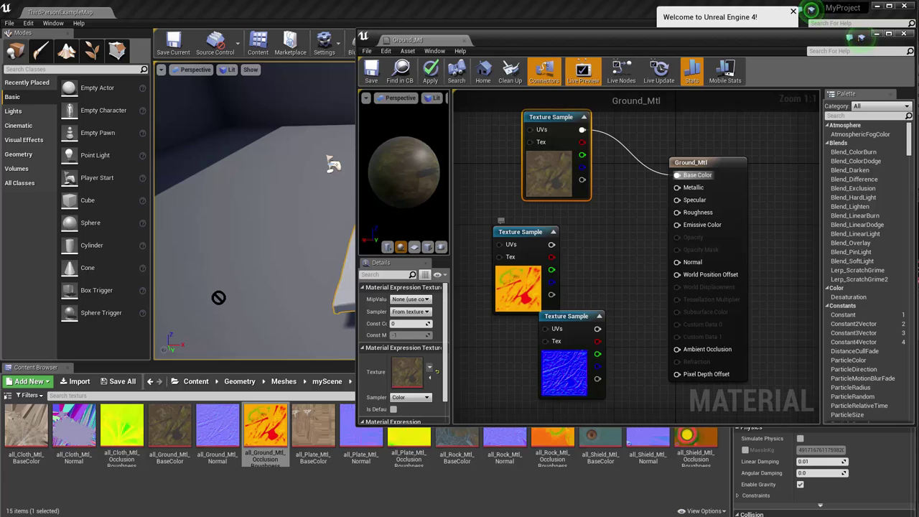
{"action": "left_click_drag", "start_coordinate": [598, 329], "coordinate": [605, 330]}
{"action": "left_click_drag", "start_coordinate": [678, 273], "coordinate": [678, 262]}
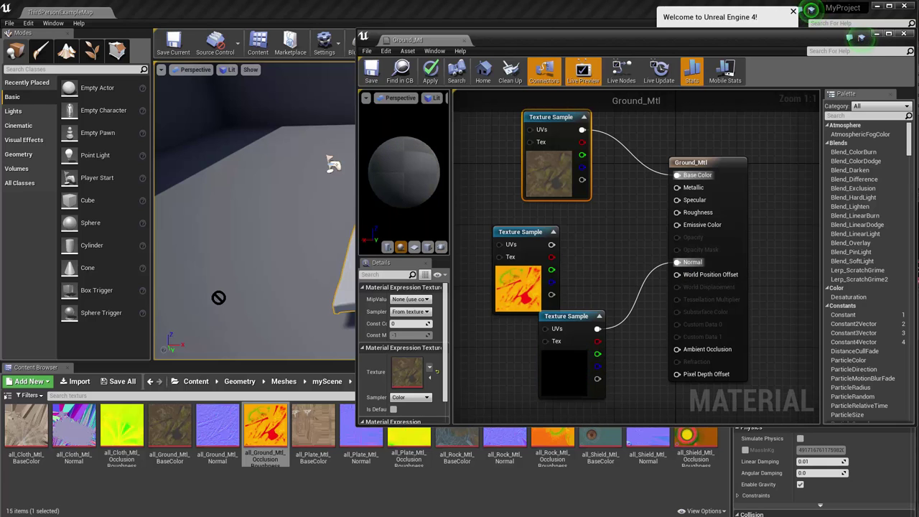
{"action": "left_click_drag", "start_coordinate": [560, 175], "coordinate": [560, 160]}
{"action": "left_click_drag", "start_coordinate": [566, 362], "coordinate": [551, 384]}
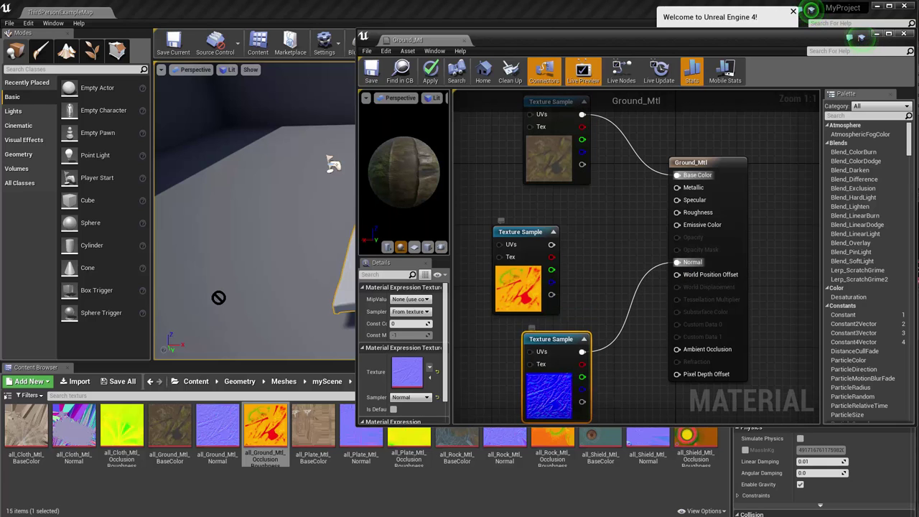
Connect the packed texture's red channel to Ambient Occlusion, green to Roughness and blue to Metallic, and apply the material.
{"action": "left_click_drag", "start_coordinate": [532, 287], "coordinate": [539, 272]}
{"action": "left_click_drag", "start_coordinate": [559, 242], "coordinate": [611, 242]}
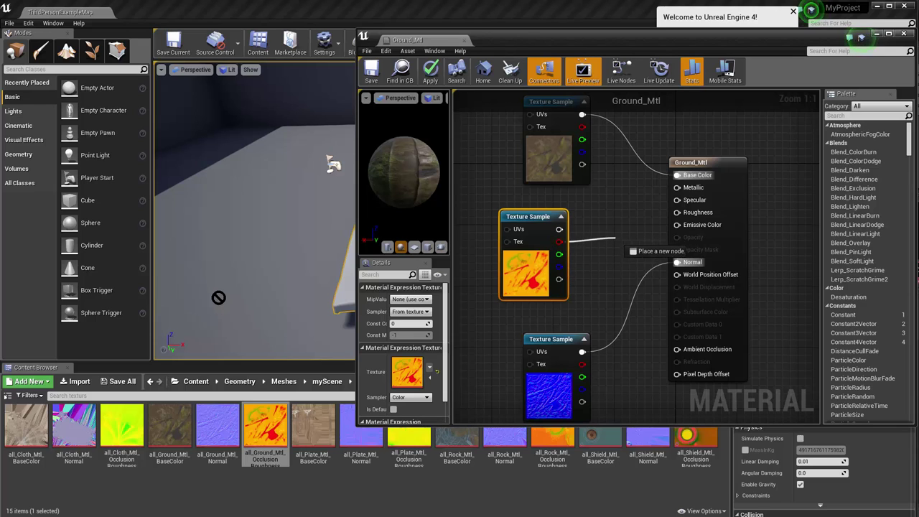
{"action": "left_click_drag", "start_coordinate": [560, 255], "coordinate": [643, 245]}
{"action": "left_click_drag", "start_coordinate": [674, 213], "coordinate": [676, 212]}
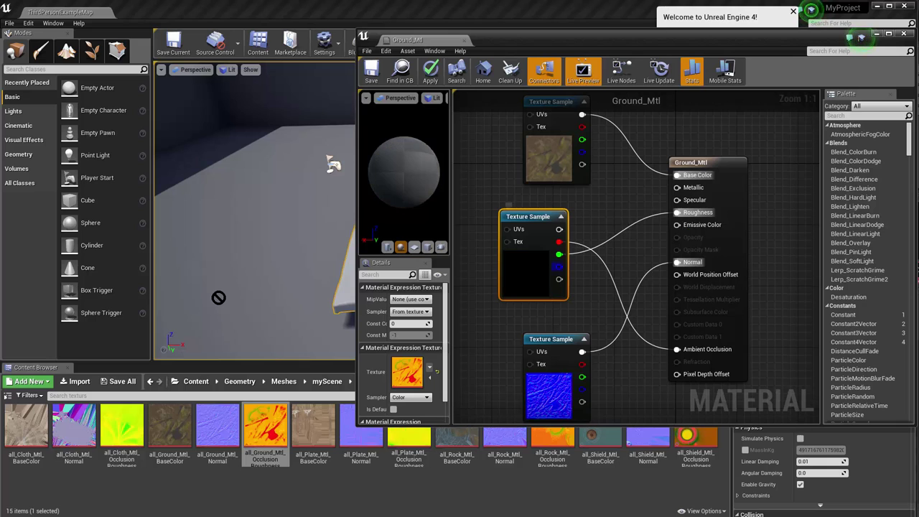
{"action": "left_click_drag", "start_coordinate": [559, 267], "coordinate": [679, 199]}
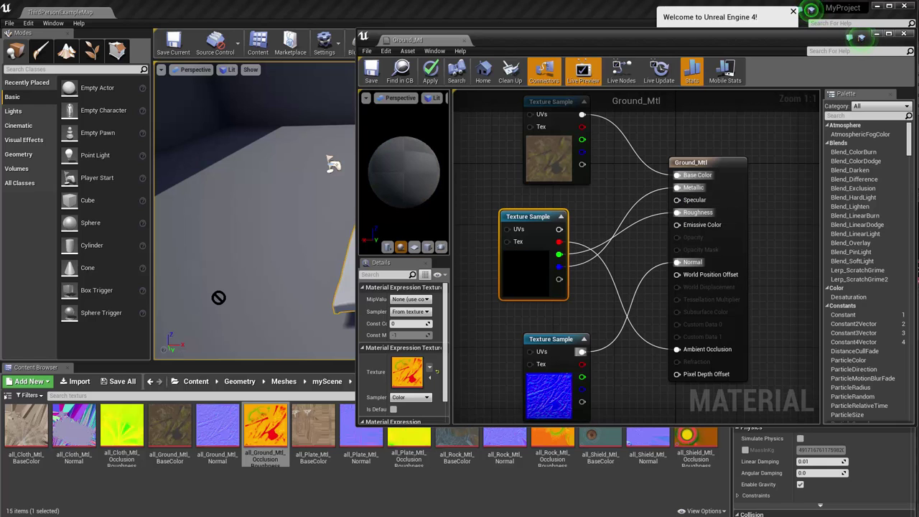
{"action": "left_click", "coordinate": [430, 70]}
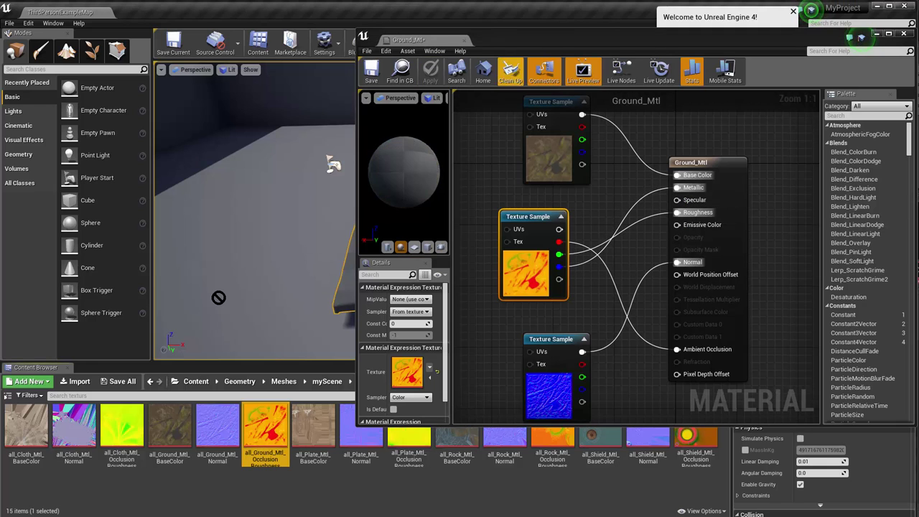
Examine the textured ground up close in the level viewport and compare it with the Substance Painter version.
{"action": "left_click_drag", "start_coordinate": [861, 36], "coordinate": [604, 113]}
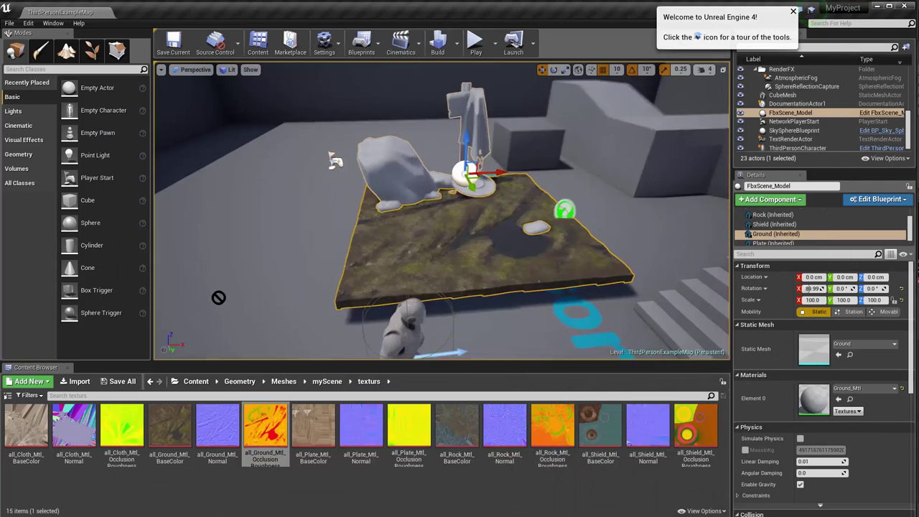
{"action": "right_click_drag", "start_coordinate": [218, 297], "coordinate": [218, 297]}
{"action": "left_click", "coordinate": [219, 298]}
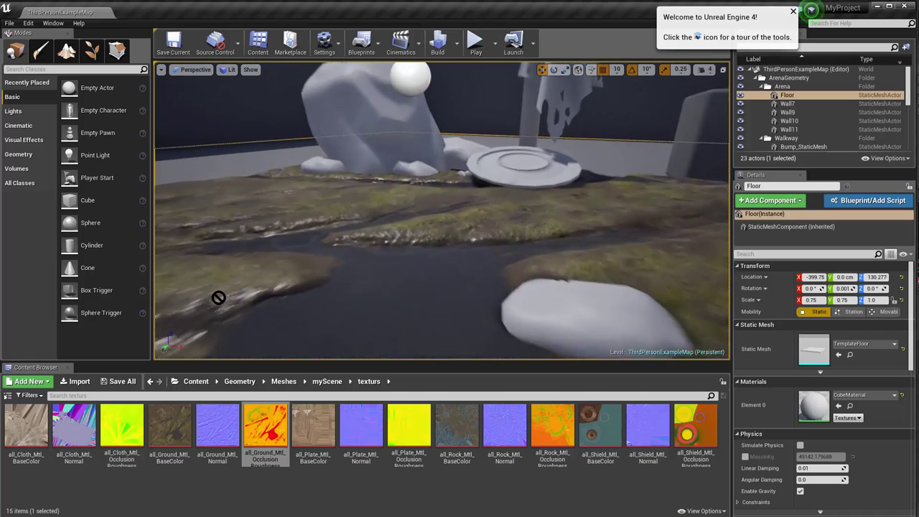
{"action": "right_click_drag", "start_coordinate": [218, 297], "coordinate": [218, 298]}
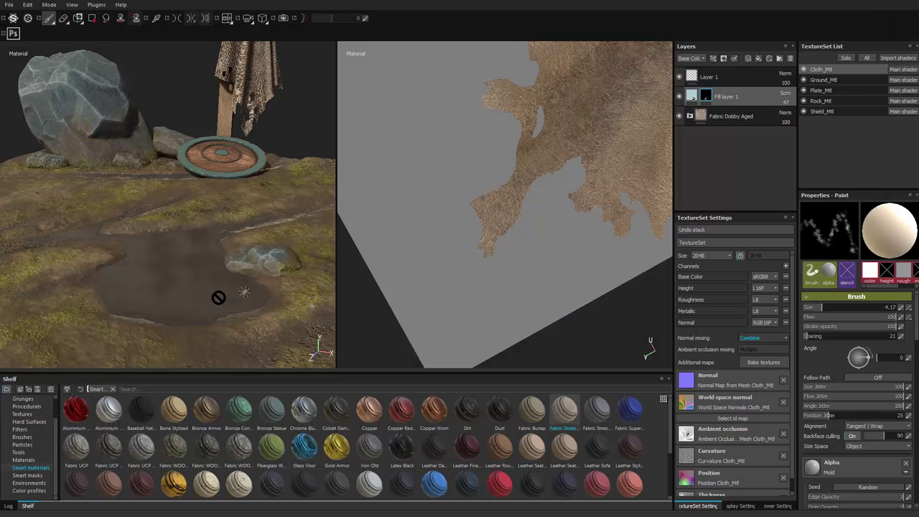
Switch between Substance Painter and the Unreal Engine level viewport to compare how the puddle and ground surface are shaded.
{"action": "right_click", "coordinate": [257, 299]}
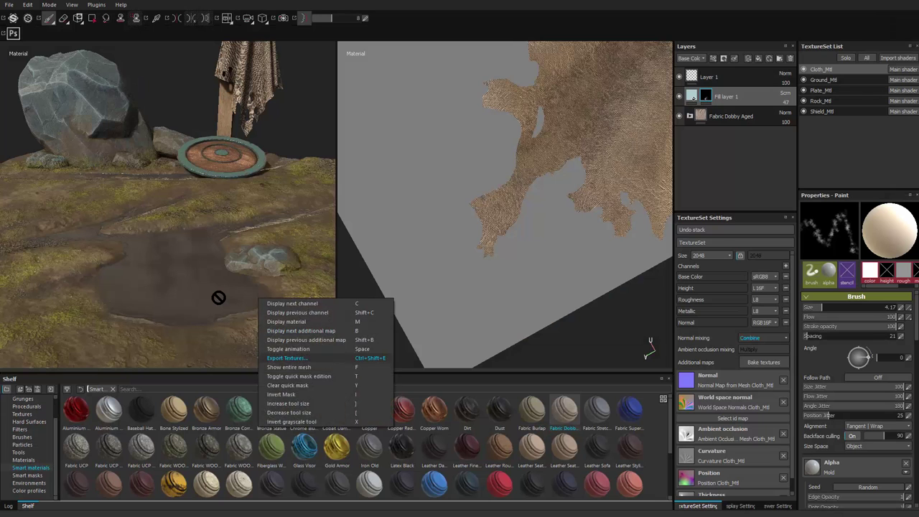
{"action": "middle_click_drag", "start_coordinate": [257, 299], "coordinate": [185, 225], "text": "alt"}
{"action": "mouse_move", "coordinate": [241, 233]}
{"action": "left_mouse_down", "text": "alt"}
{"action": "mouse_move", "coordinate": [238, 172]}
{"action": "mouse_move", "coordinate": [231, 216]}
{"action": "mouse_move", "coordinate": [235, 204]}
{"action": "left_mouse_up", "text": "alt"}
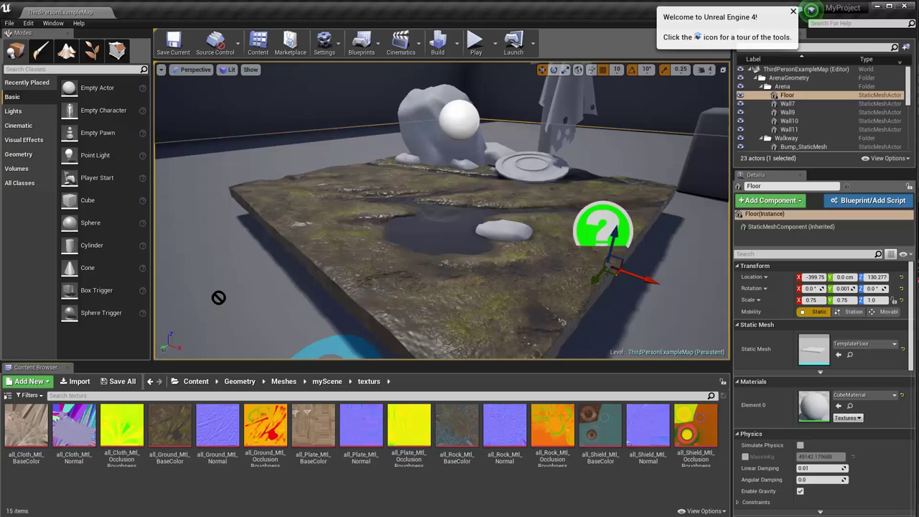
{"action": "middle_click_drag", "start_coordinate": [218, 297], "coordinate": [212, 331]}
{"action": "right_click_drag", "start_coordinate": [218, 298], "coordinate": [218, 297]}
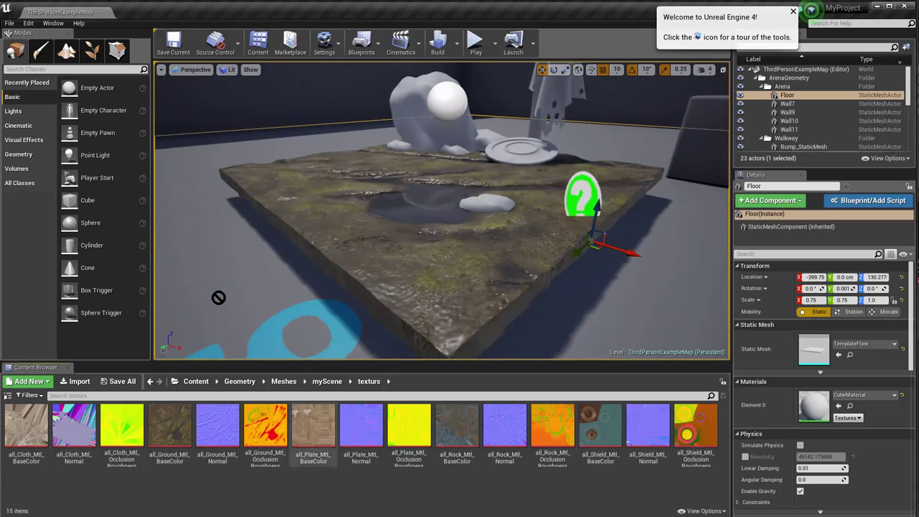
Open the all_Ground_Mtl_OcclusionRoughnessMetallic texture and disable its sRGB option.
{"action": "left_click", "coordinate": [268, 430]}
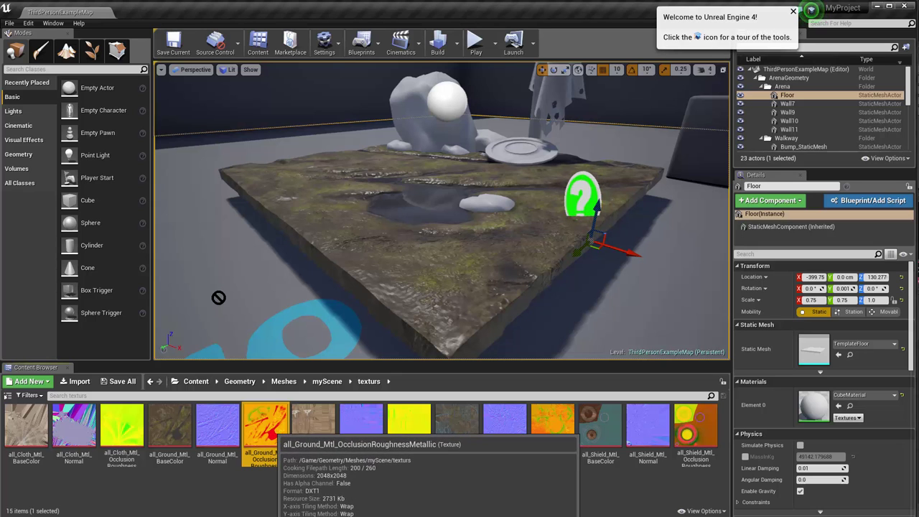
{"action": "double_click", "coordinate": [268, 430]}
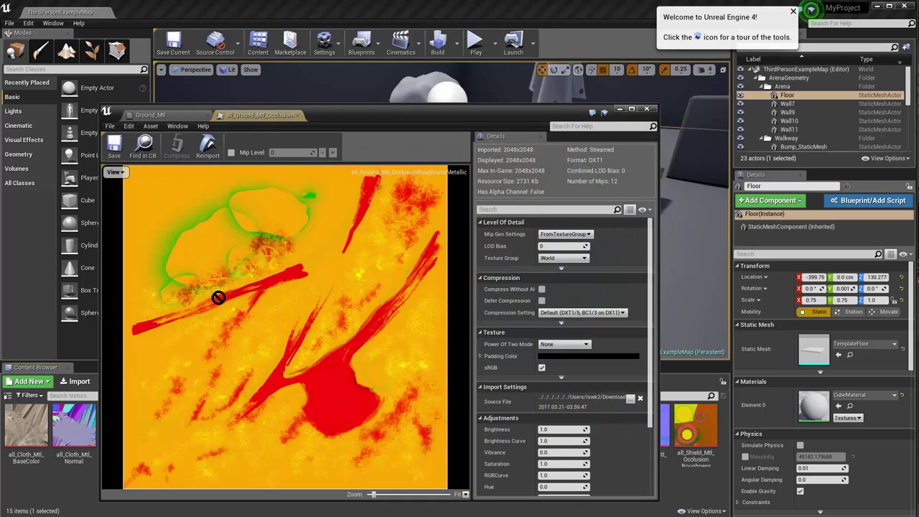
{"action": "left_click_drag", "start_coordinate": [431, 112], "coordinate": [444, 89]}
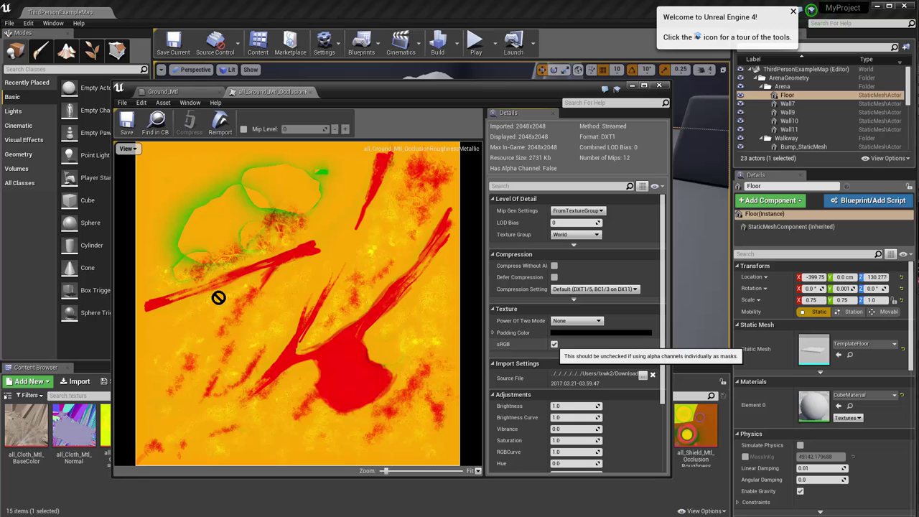
{"action": "left_click", "coordinate": [555, 345]}
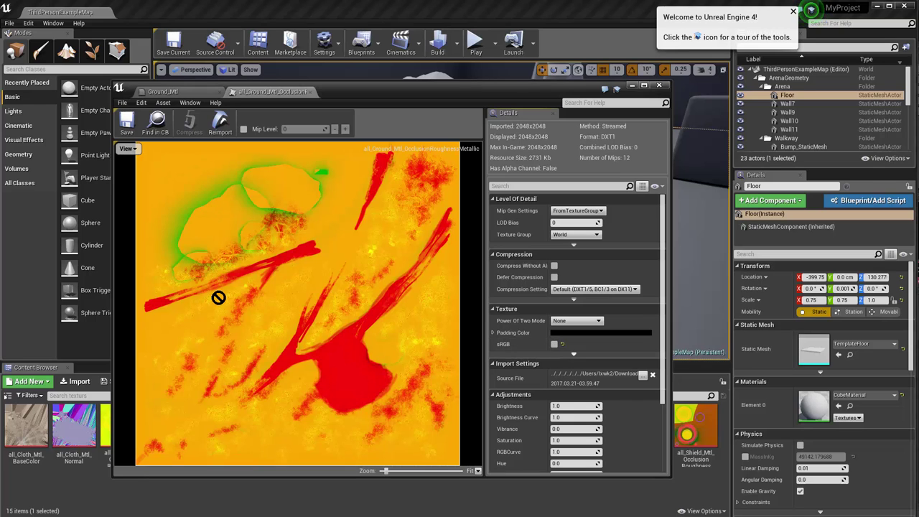
{"action": "left_click", "coordinate": [554, 345]}
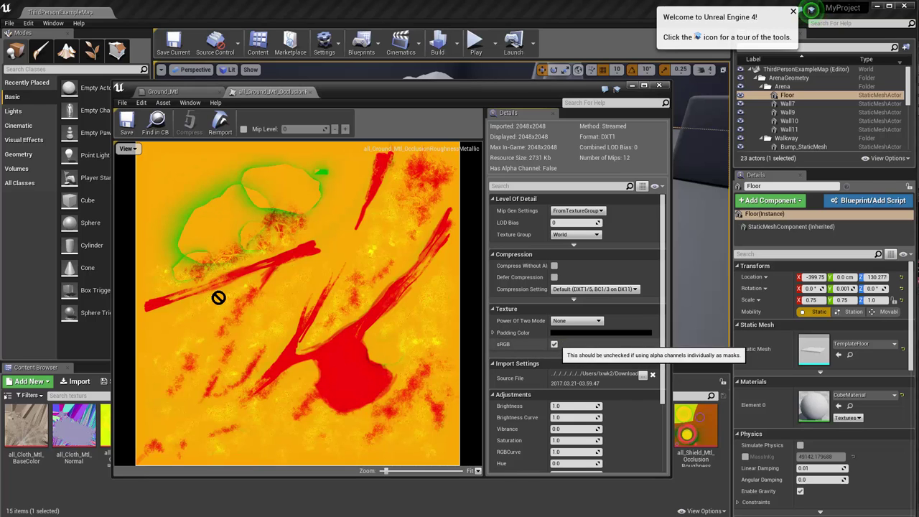
{"action": "left_click", "coordinate": [554, 344]}
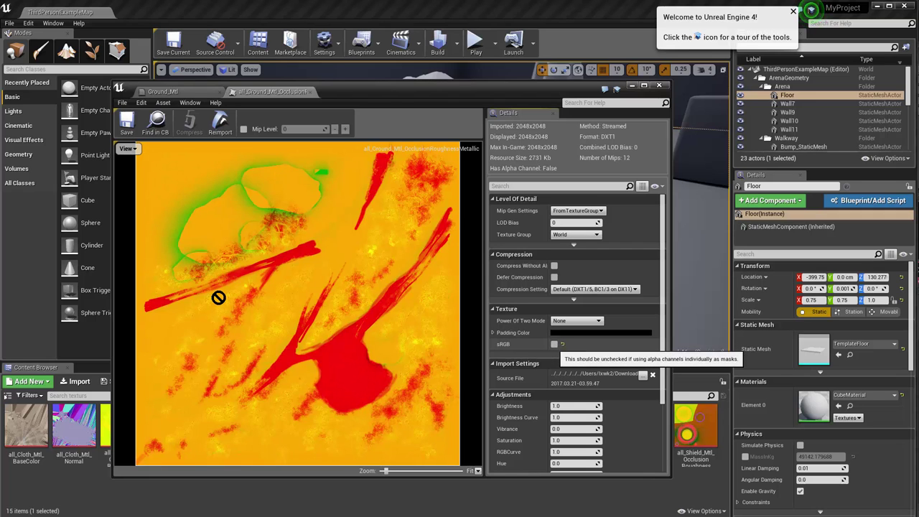
{"action": "left_click", "coordinate": [554, 344]}
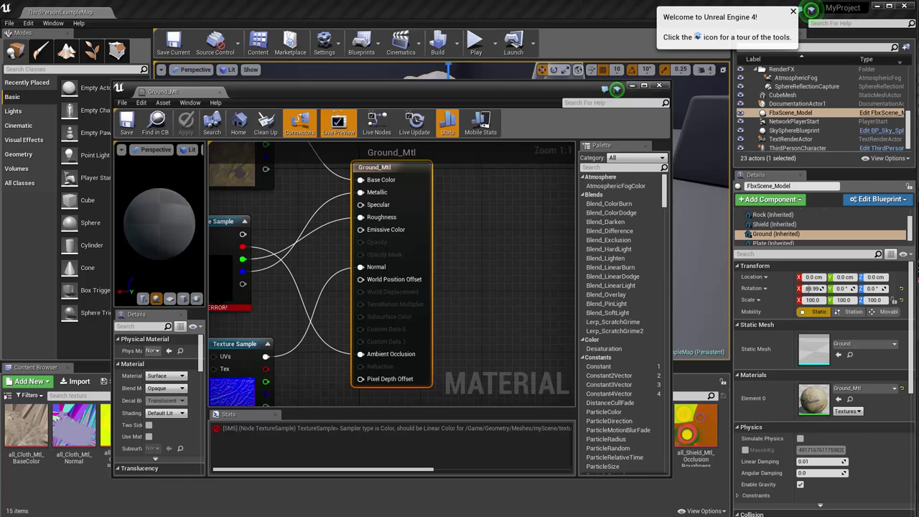
Replace the packed texture sample in the Ground_Mtl graph with a new all_Ground_Mtl_OcclusionRoughnessMetallic sample.
{"action": "scroll", "coordinate": [288, 277], "scroll_direction": "down", "scroll_amount": 1}
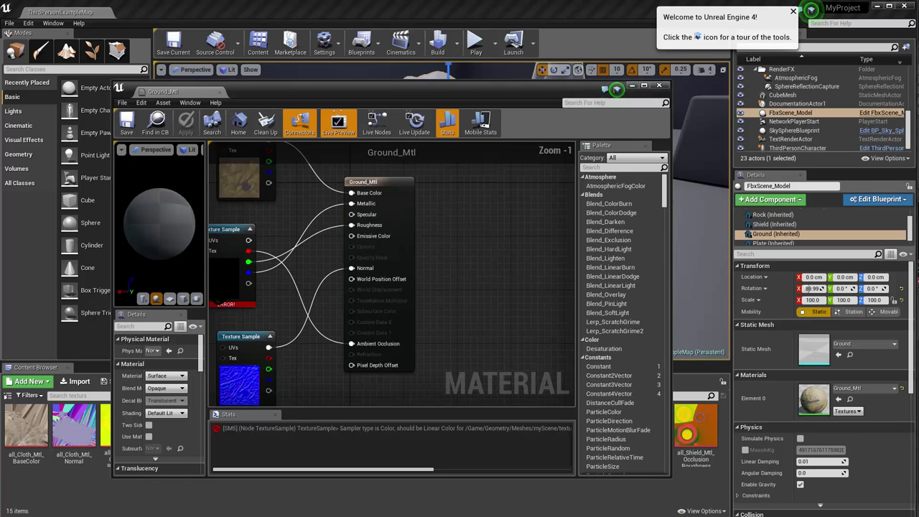
{"action": "right_click_drag", "start_coordinate": [304, 273], "coordinate": [449, 264]}
{"action": "left_click", "coordinate": [368, 267]}
{"action": "key", "text": "Delete"}
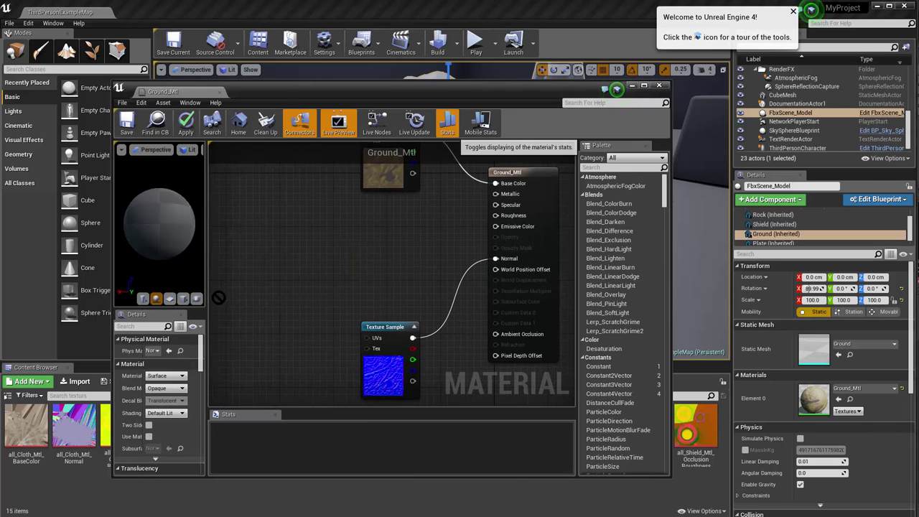
{"action": "left_click_drag", "start_coordinate": [617, 88], "coordinate": [846, 42]}
{"action": "left_click_drag", "start_coordinate": [296, 421], "coordinate": [616, 173]}
{"action": "right_click_drag", "start_coordinate": [677, 212], "coordinate": [549, 237]}
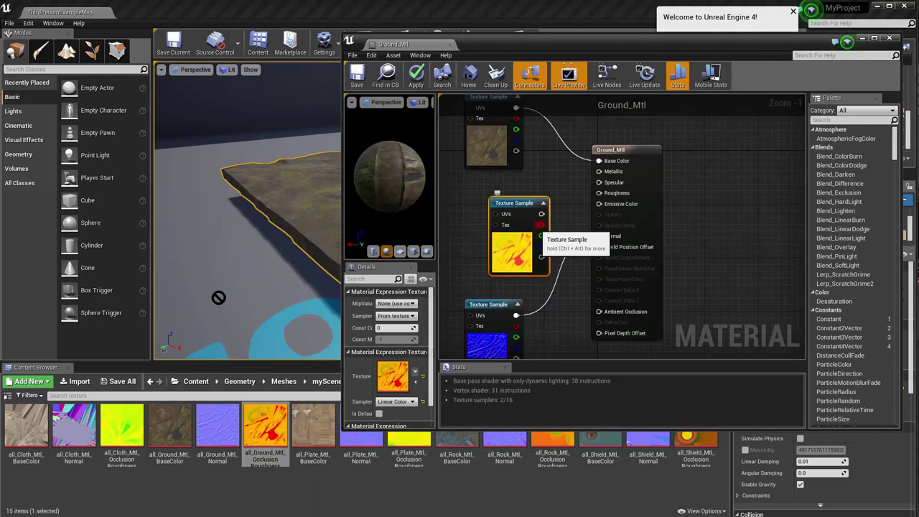
Connect the new sample's red channel to Ambient Occlusion, green to Roughness and blue to Metallic, and apply and save Ground_Mtl.
{"action": "mouse_move", "coordinate": [533, 225]}
{"action": "left_mouse_down"}
{"action": "mouse_move", "coordinate": [501, 232]}
{"action": "mouse_move", "coordinate": [520, 232]}
{"action": "left_mouse_up"}
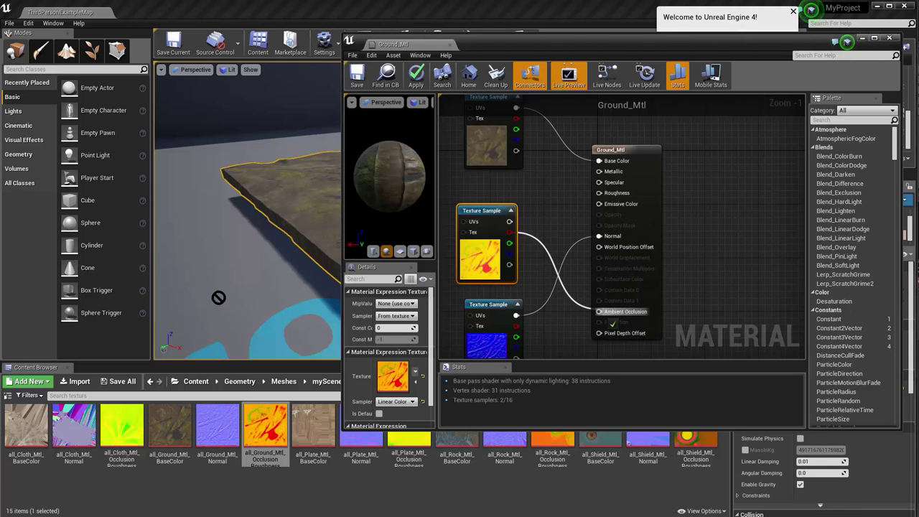
{"action": "left_click_drag", "start_coordinate": [601, 311], "coordinate": [602, 312]}
{"action": "mouse_move", "coordinate": [510, 243]}
{"action": "left_mouse_down"}
{"action": "mouse_move", "coordinate": [601, 193]}
{"action": "mouse_move", "coordinate": [515, 255]}
{"action": "left_mouse_up"}
{"action": "left_click_drag", "start_coordinate": [607, 185], "coordinate": [600, 182]}
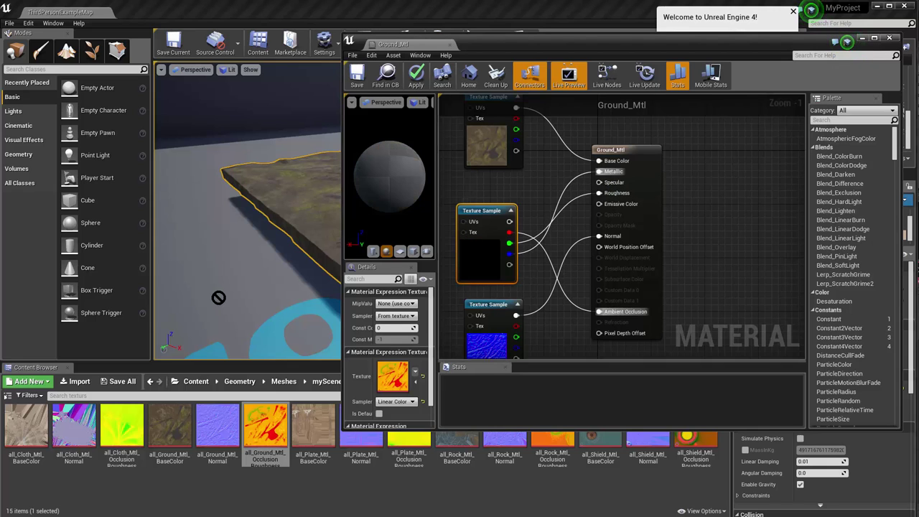
{"action": "left_click", "coordinate": [416, 77]}
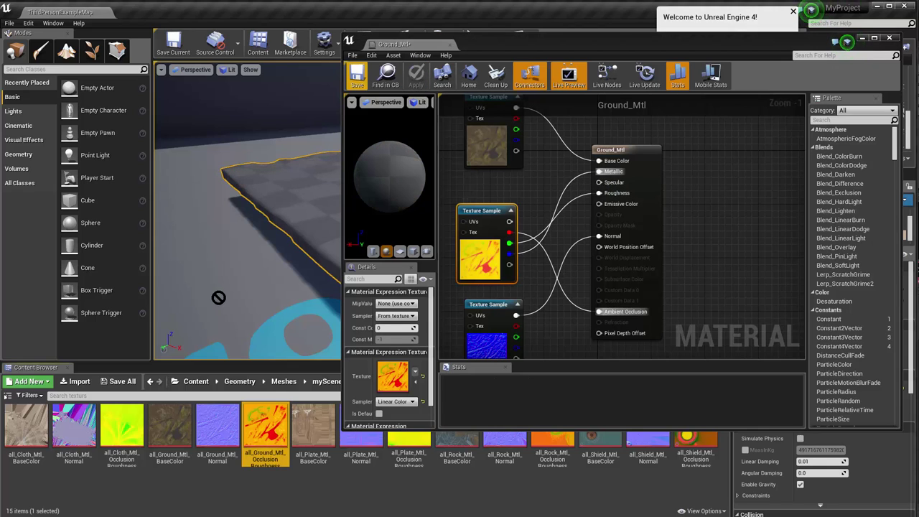
{"action": "left_click", "coordinate": [357, 77]}
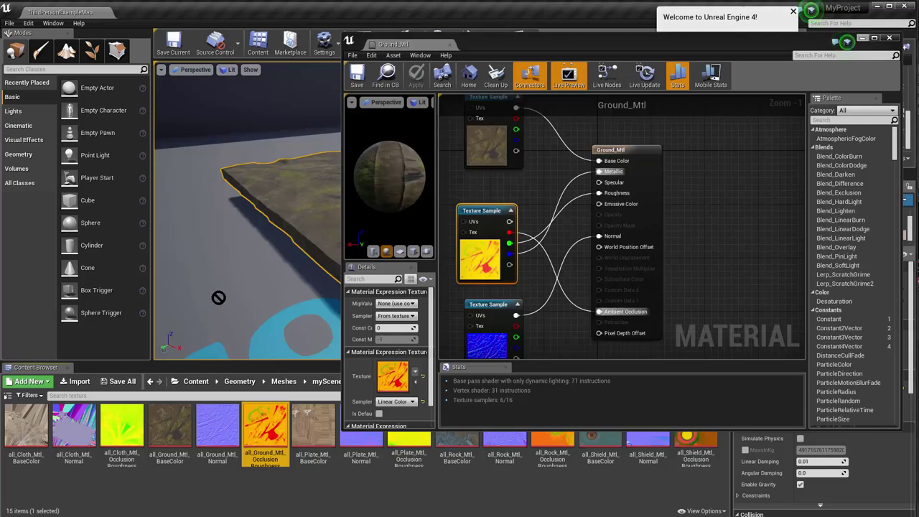
Return to the level viewport and inspect the ground with the updated material.
{"action": "right_click_drag", "start_coordinate": [218, 297], "coordinate": [218, 297]}
{"action": "left_click", "coordinate": [219, 297]}
{"action": "left_click", "coordinate": [438, 486]}
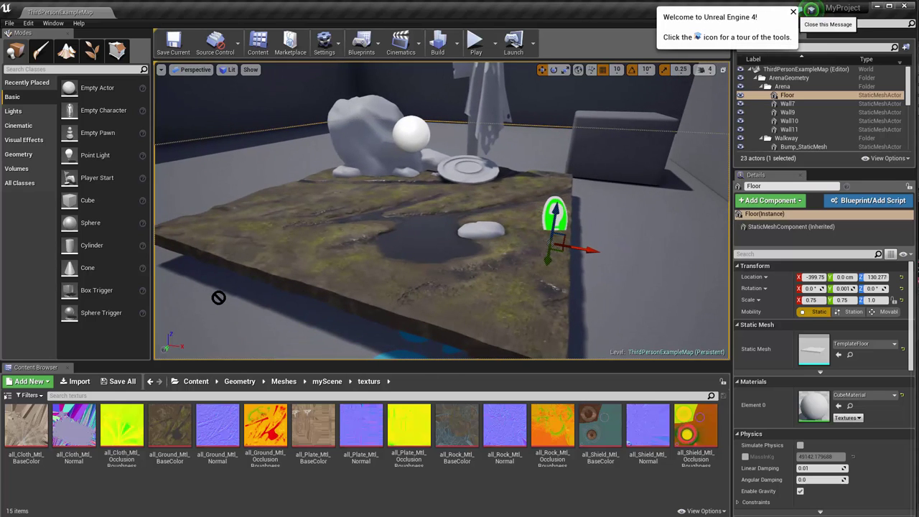